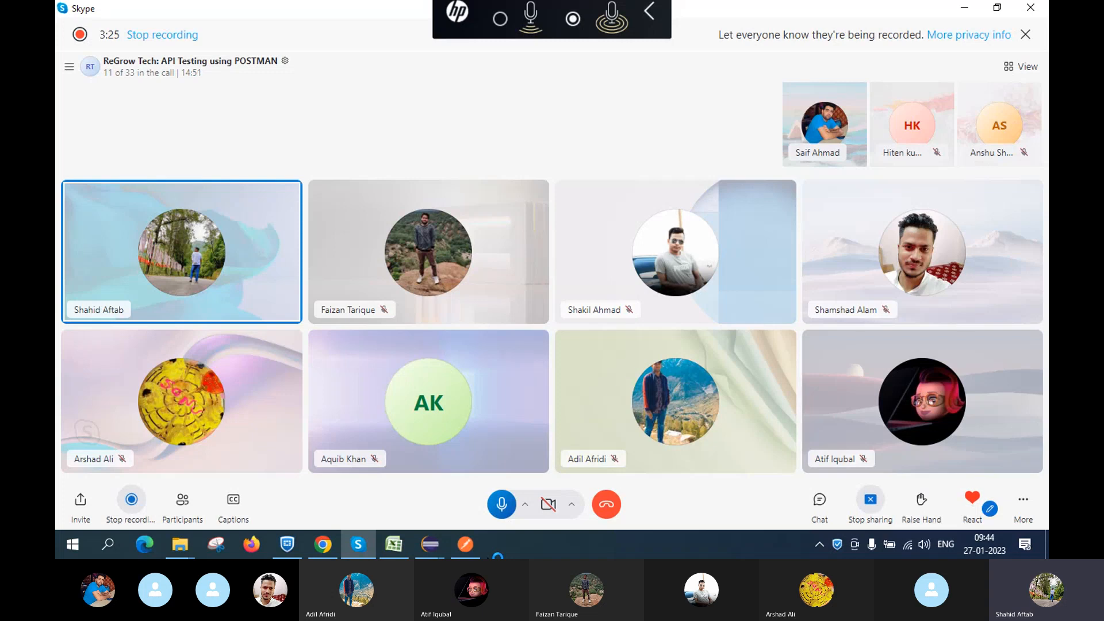
Launch Notepad by searching 'not' in Windows Search and maximize its blank window
mouse_move(467, 544)
click(108, 540)
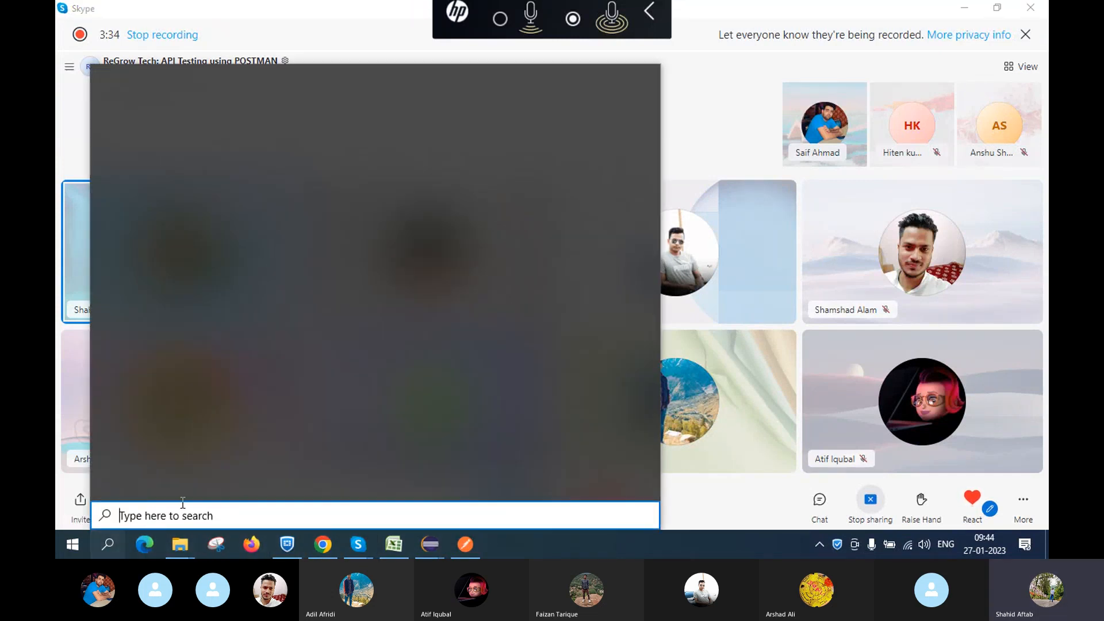
text(not)
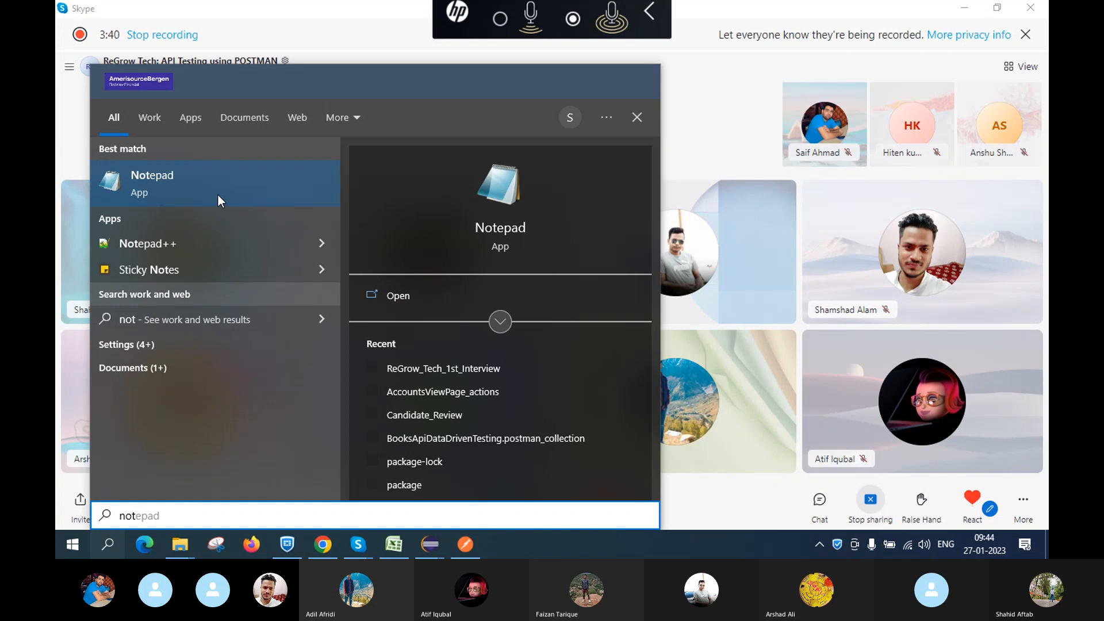
click(218, 195)
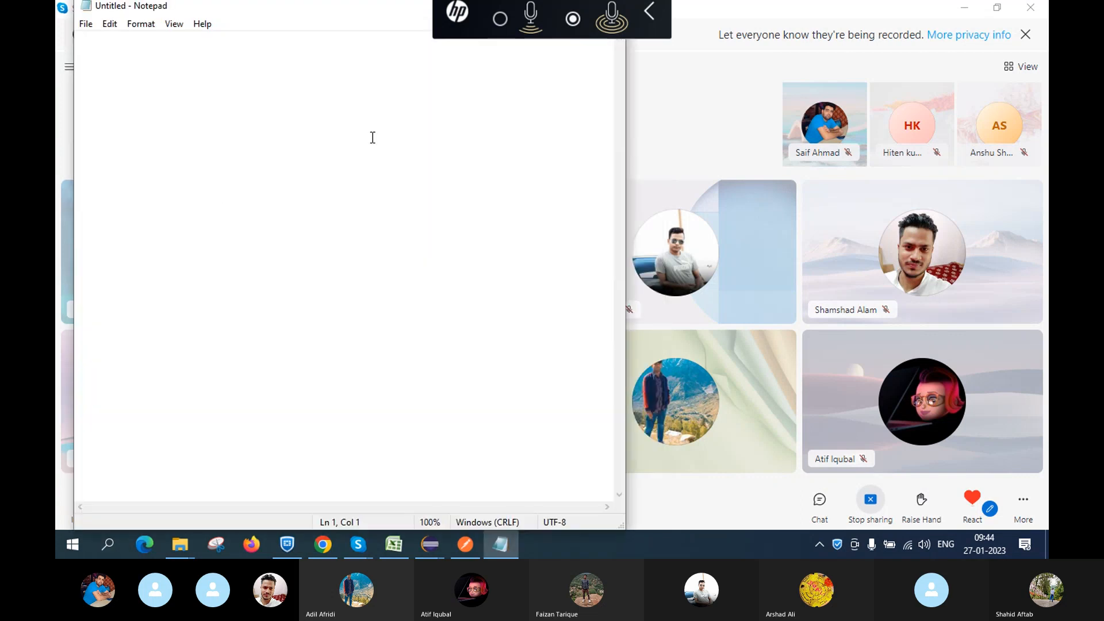
double_click(347, 15)
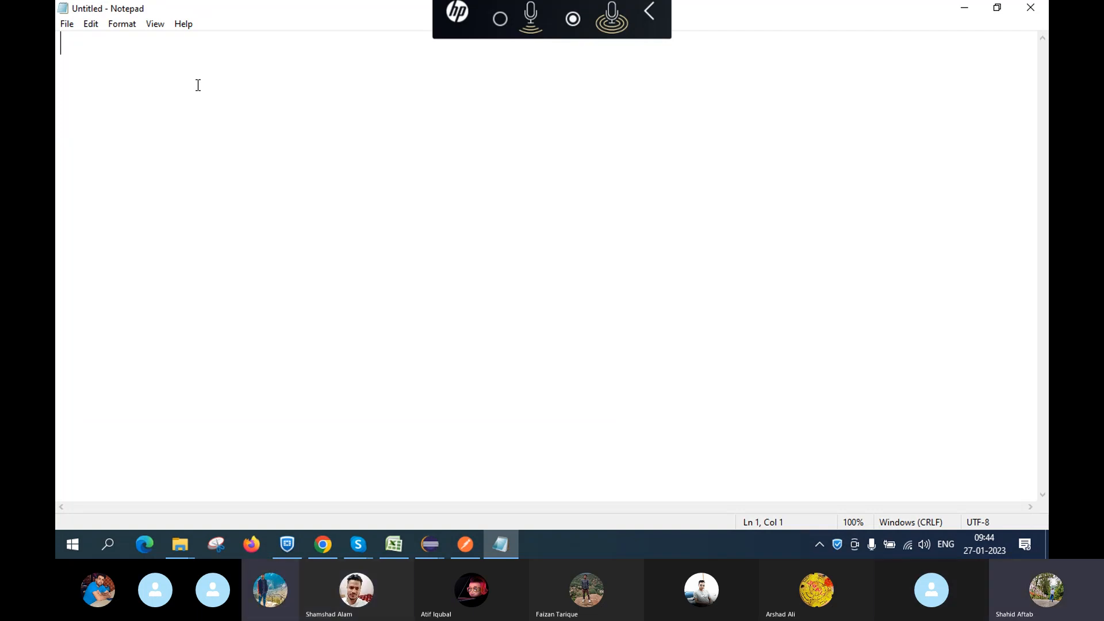
text(hht)
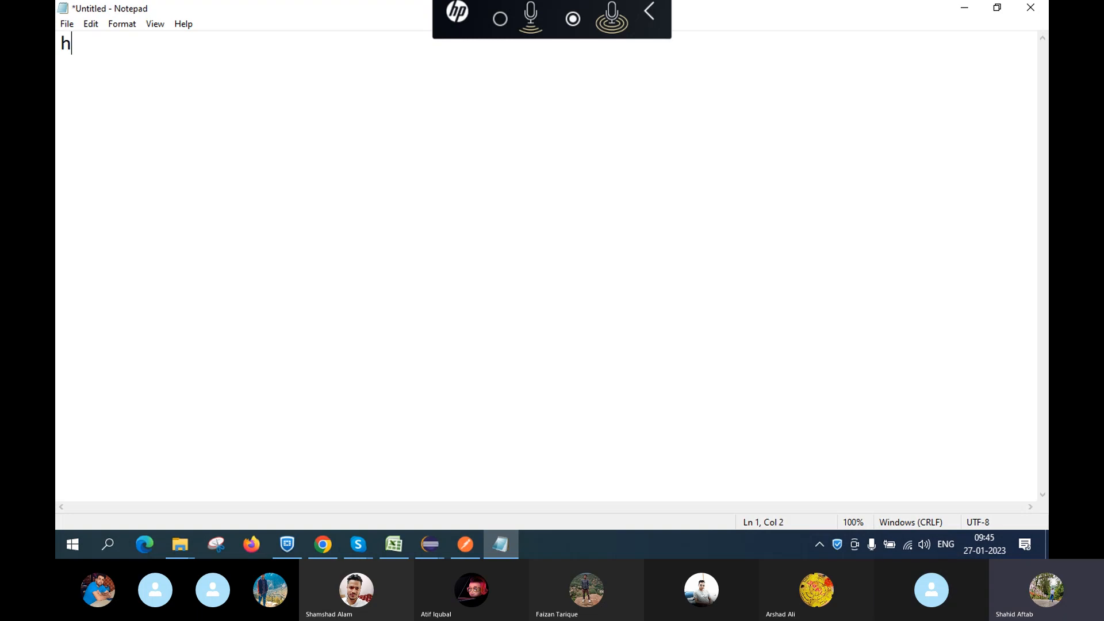
key(BackSpace)
key(BackSpace)
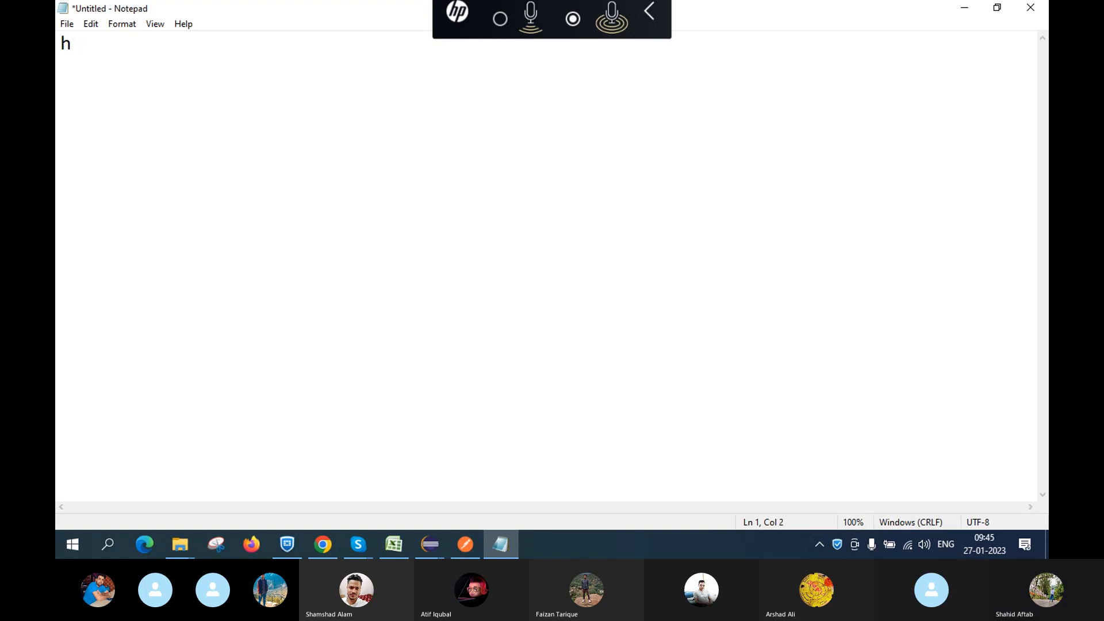
text(ttps://q1)
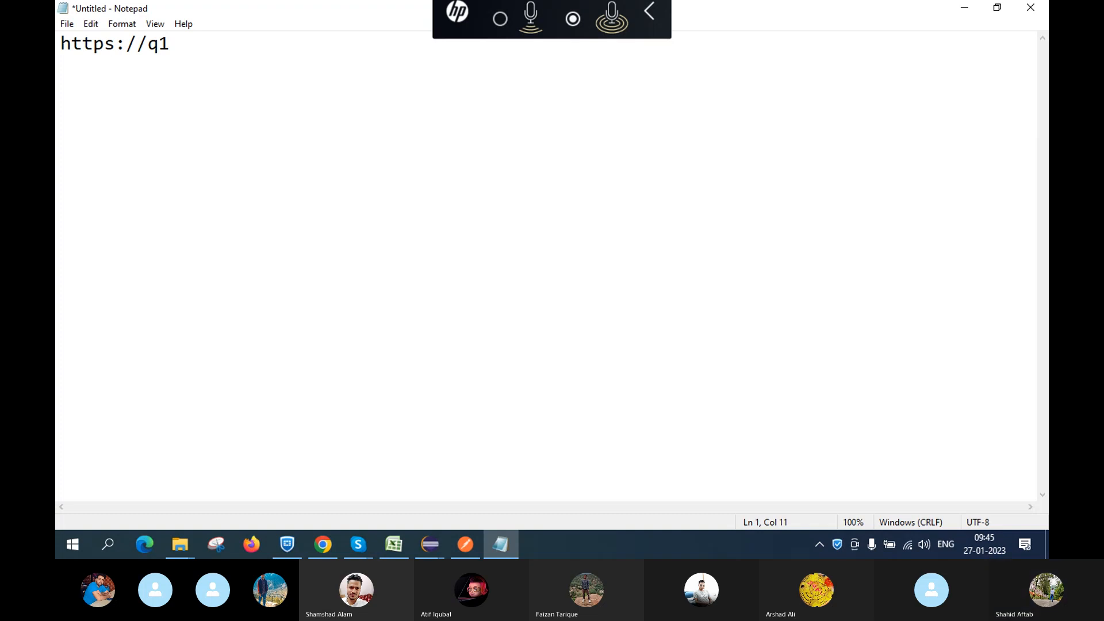
text(fliplart)
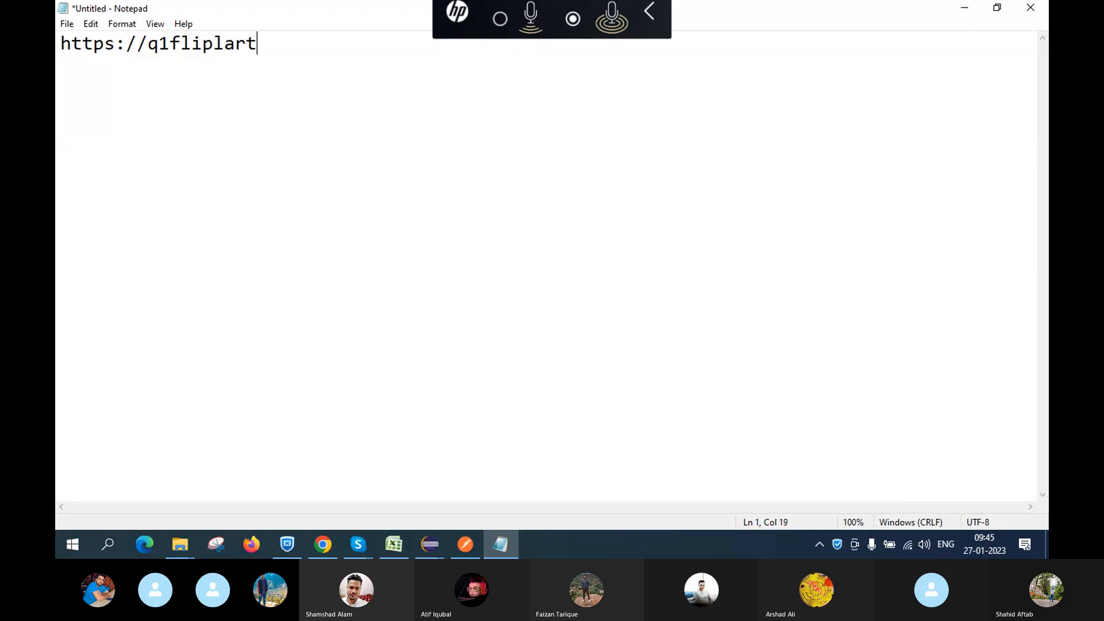
text(.com/)
Correct 'fliplart' to 'flipkart', append the label ---q1 env and end the line
key(Left)
key(Left)
key(Left)
key(Left)
key(Left)
key(Left)
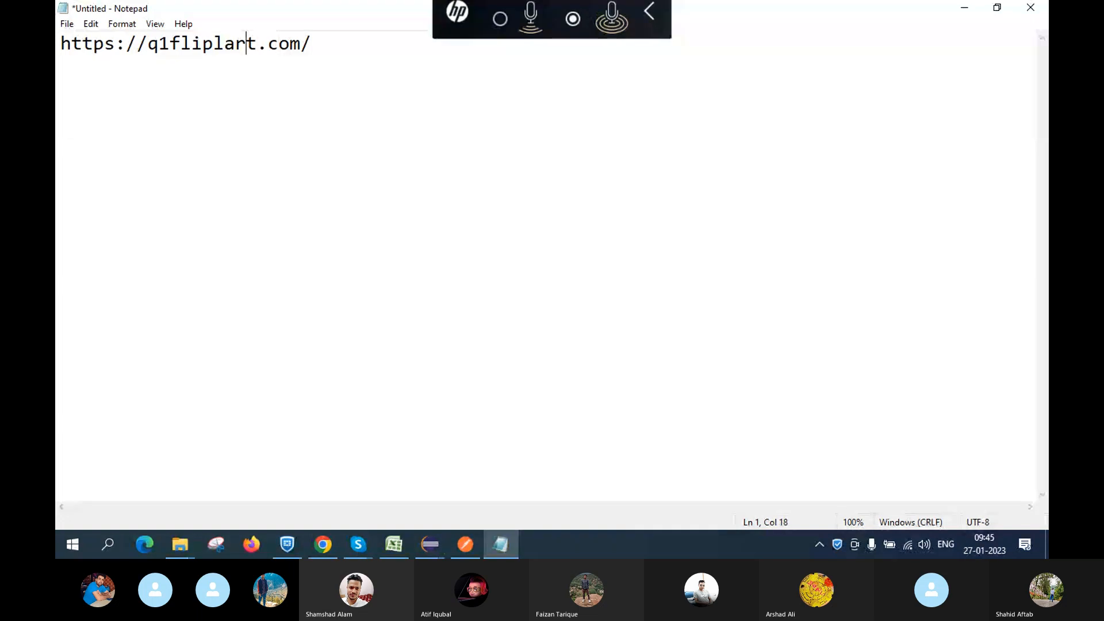
key(Left)
key(Left)
key(BackSpace)
text(k)
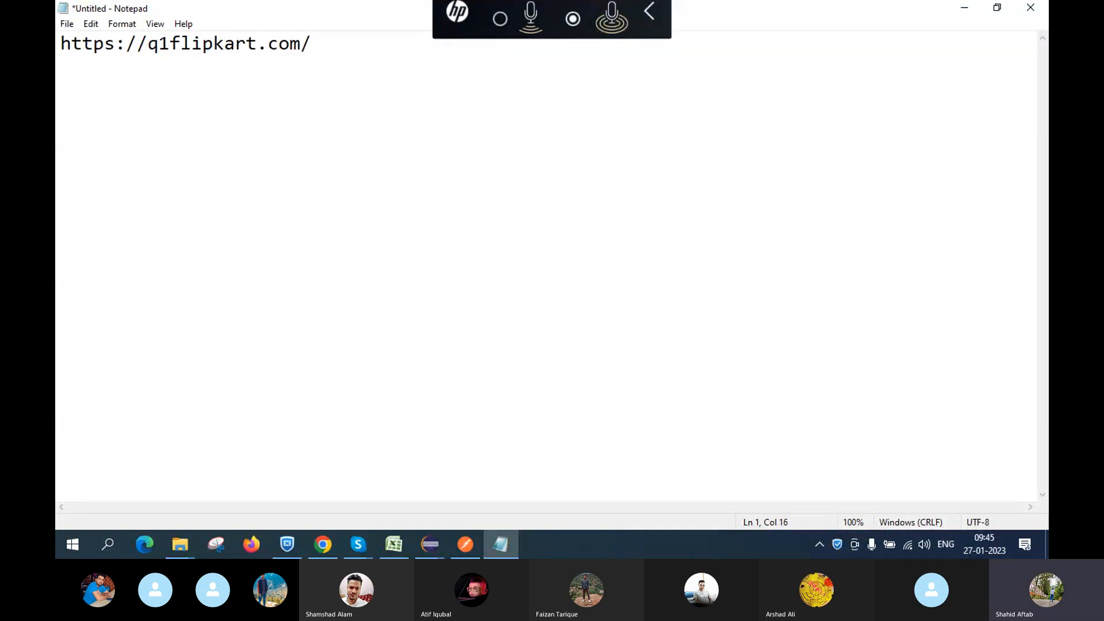
key(Right)
key(Right)
key(Right)
key(Right)
key(Right)
key(Right)
key(Right)
key(Right)
text(---q1 env)
key(Return)
click(649, 10)
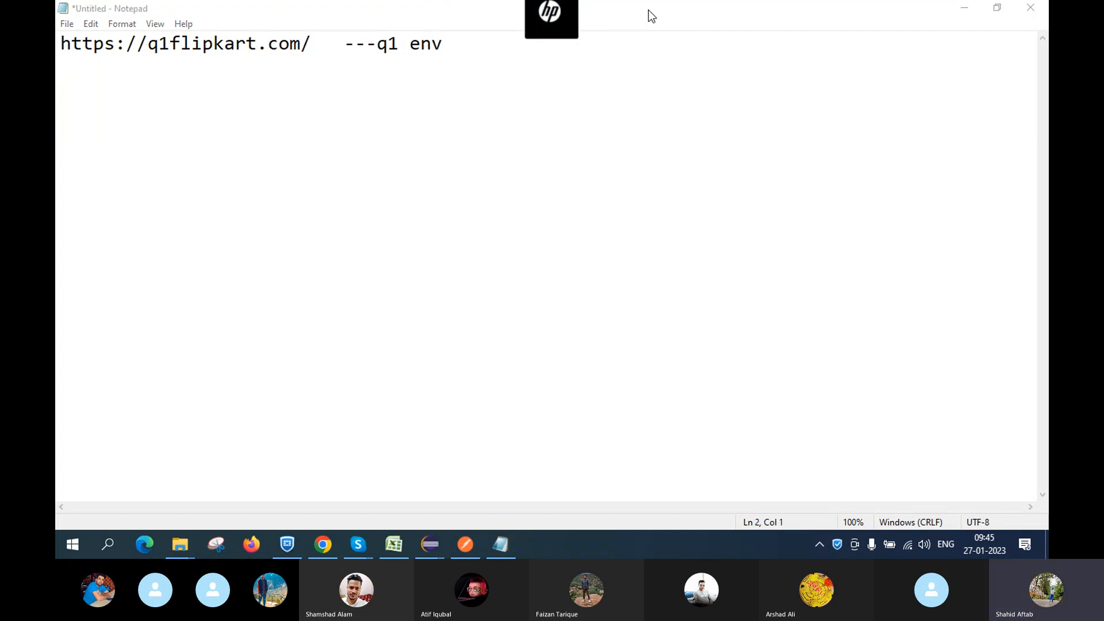
click(450, 44)
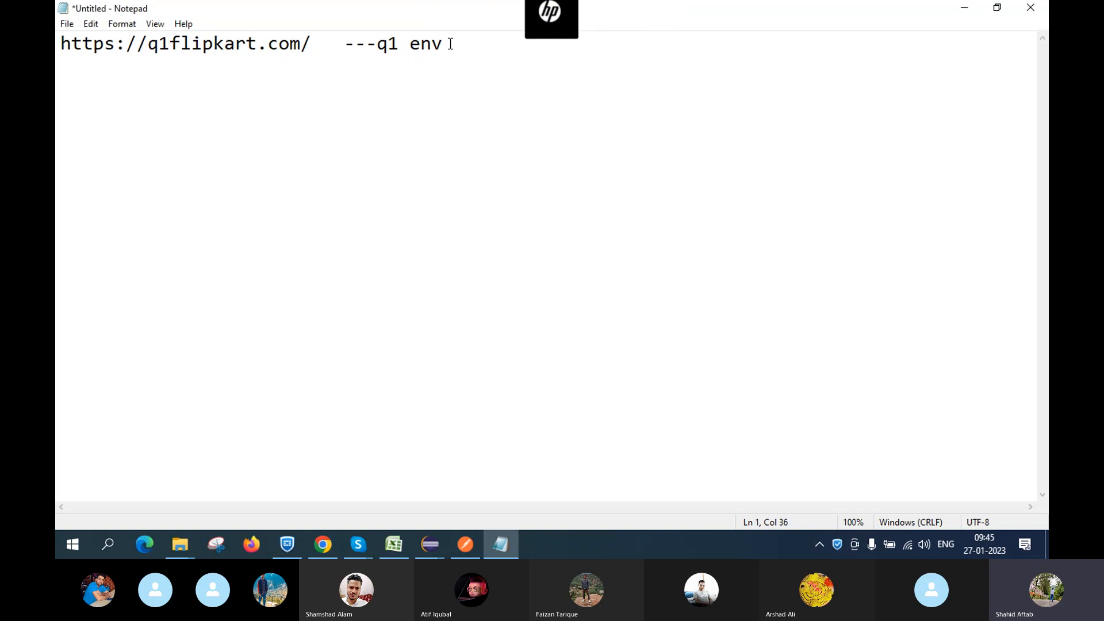
key(Down)
text(ht)
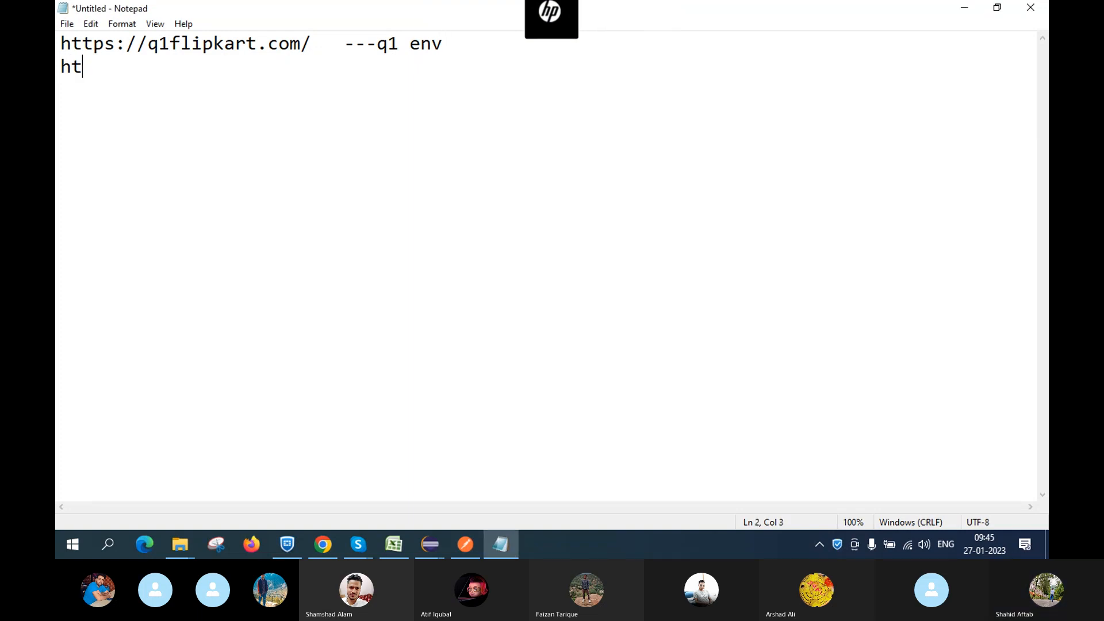
text(tps)
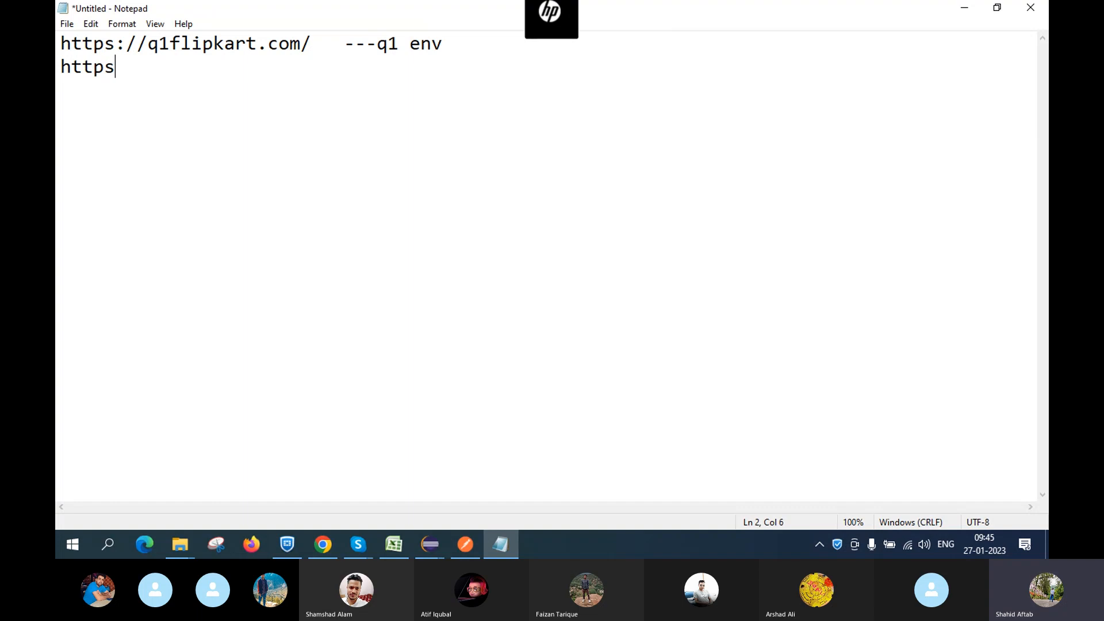
text(://)
text(q2flipl)
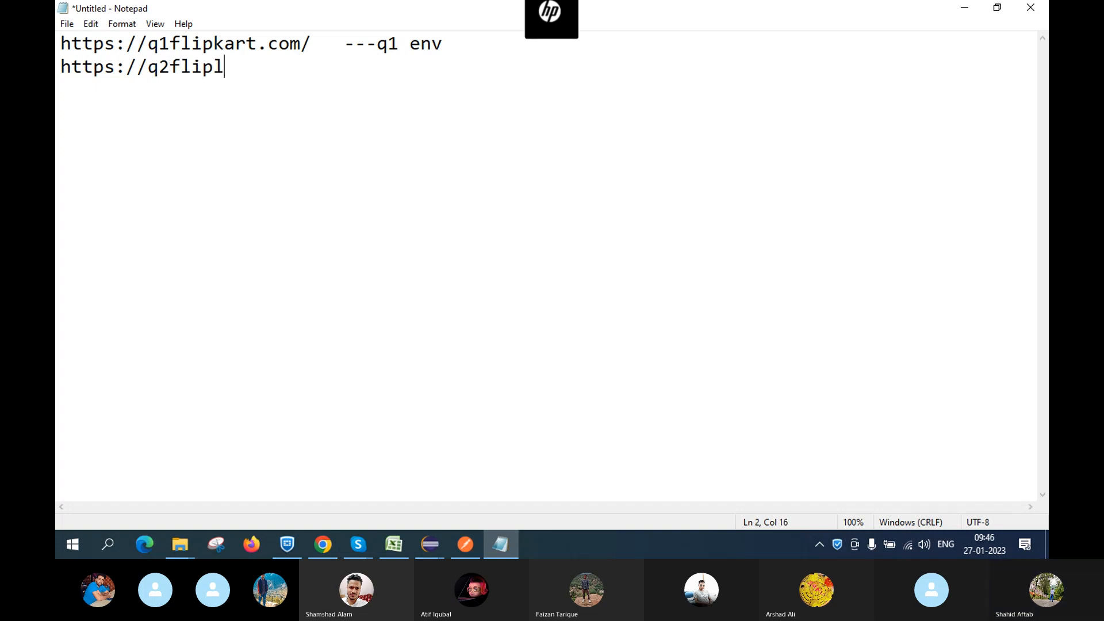
key(BackSpace)
text(kart.com/ ---- r)
key(BackSpace)
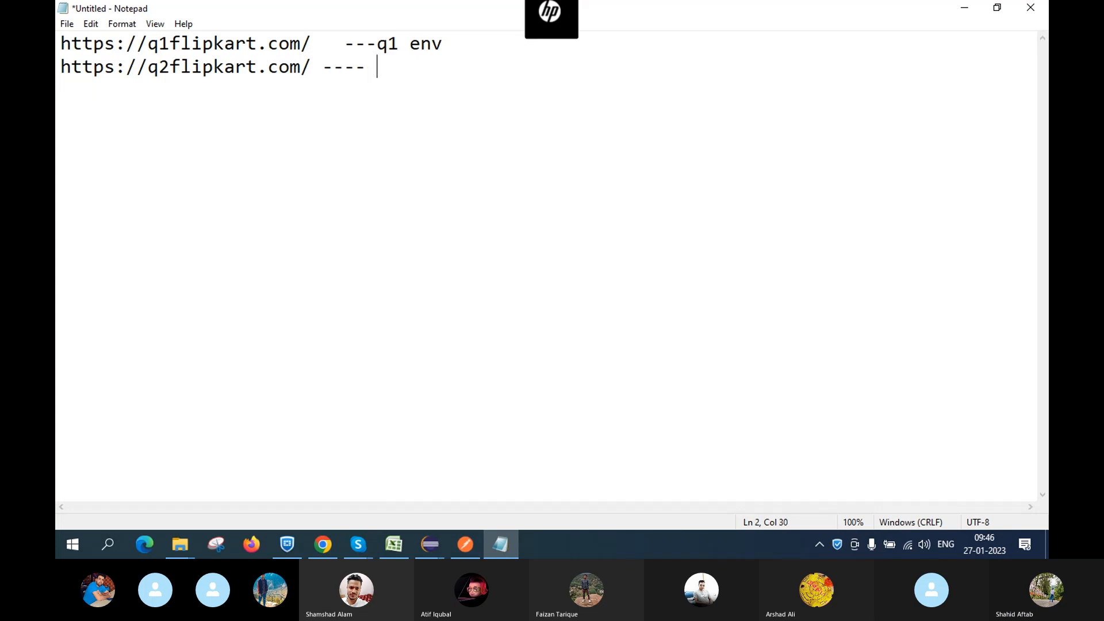
text(q2 env)
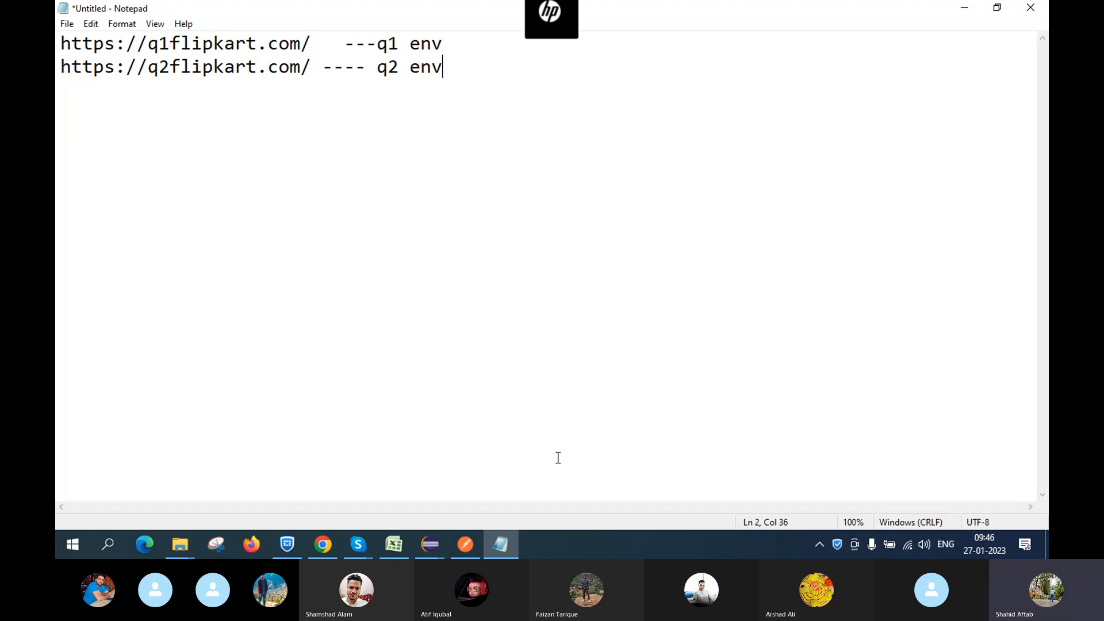
key(Return)
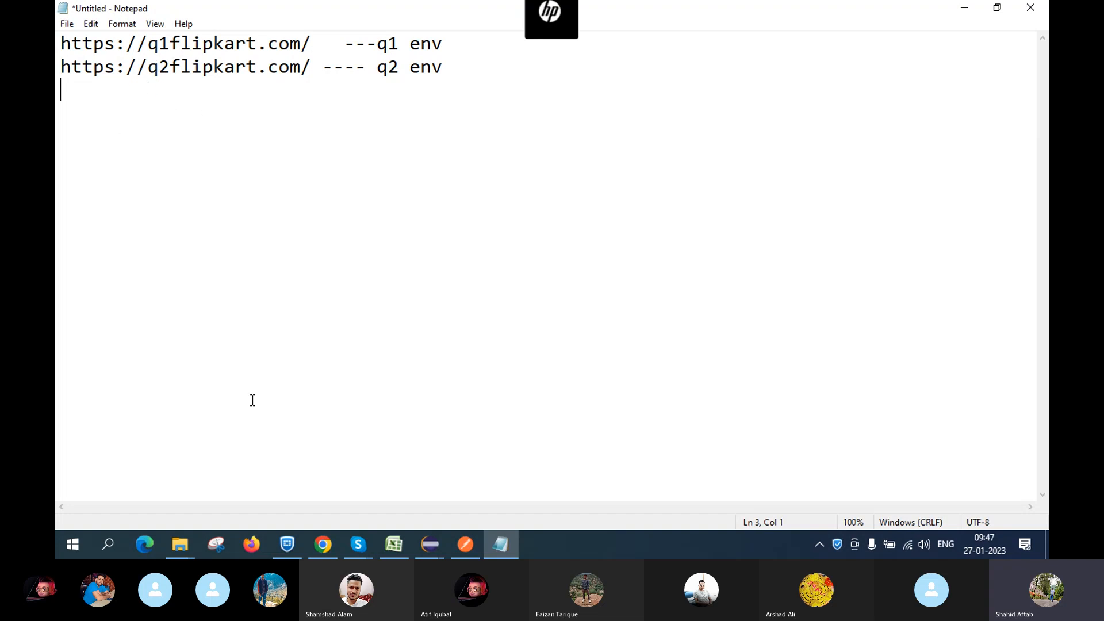
Bring Postman to the front and preview the ProductEnv environment and global variables
mouse_move(472, 543)
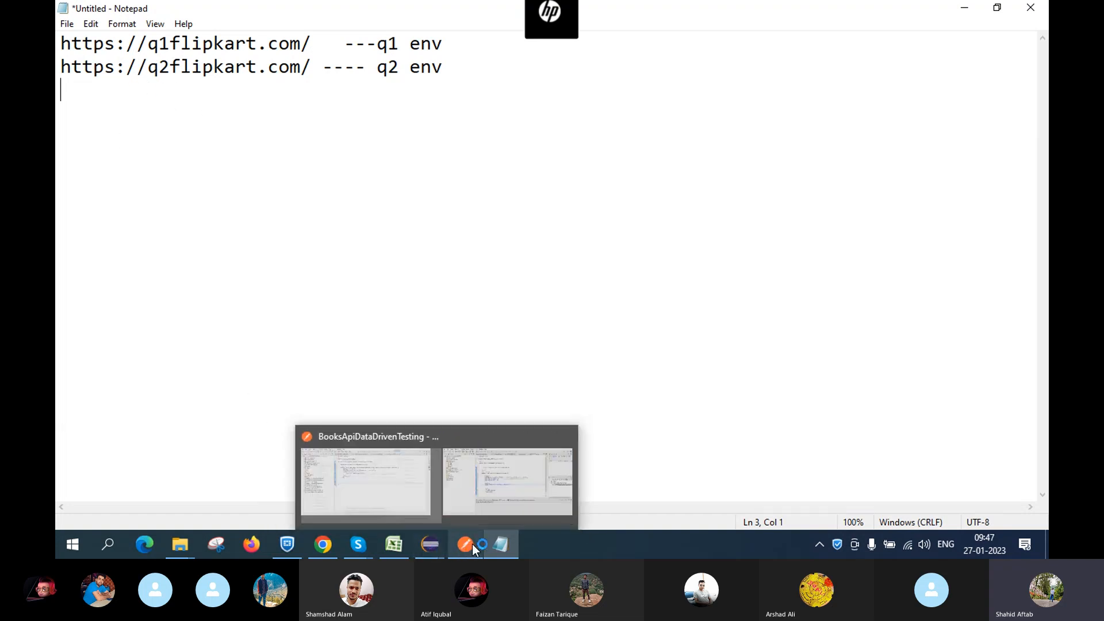
click(467, 463)
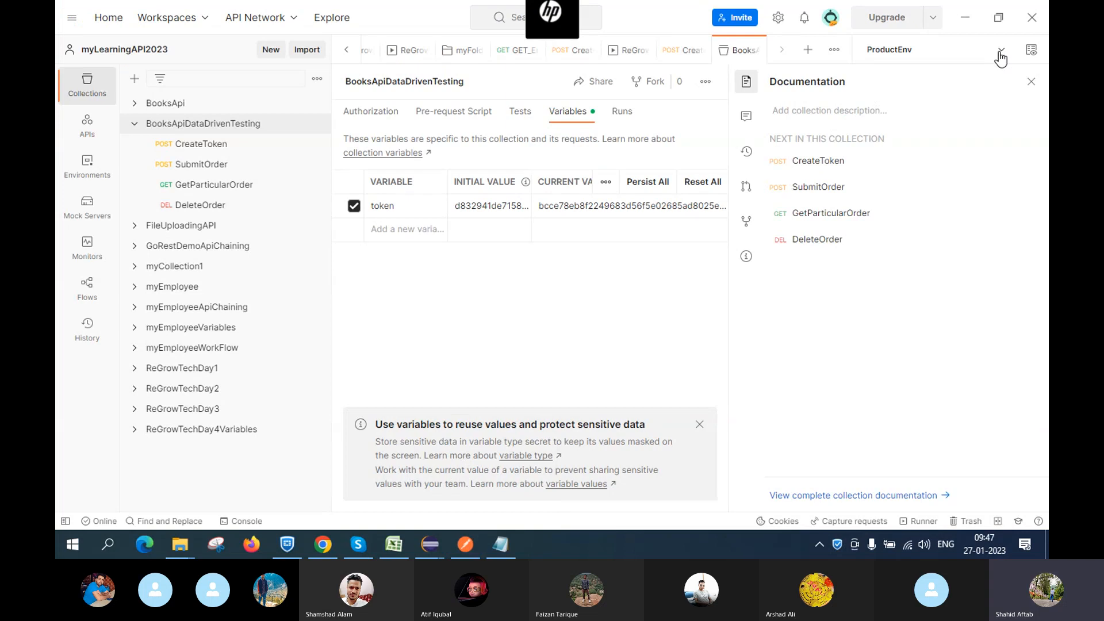
click(1030, 50)
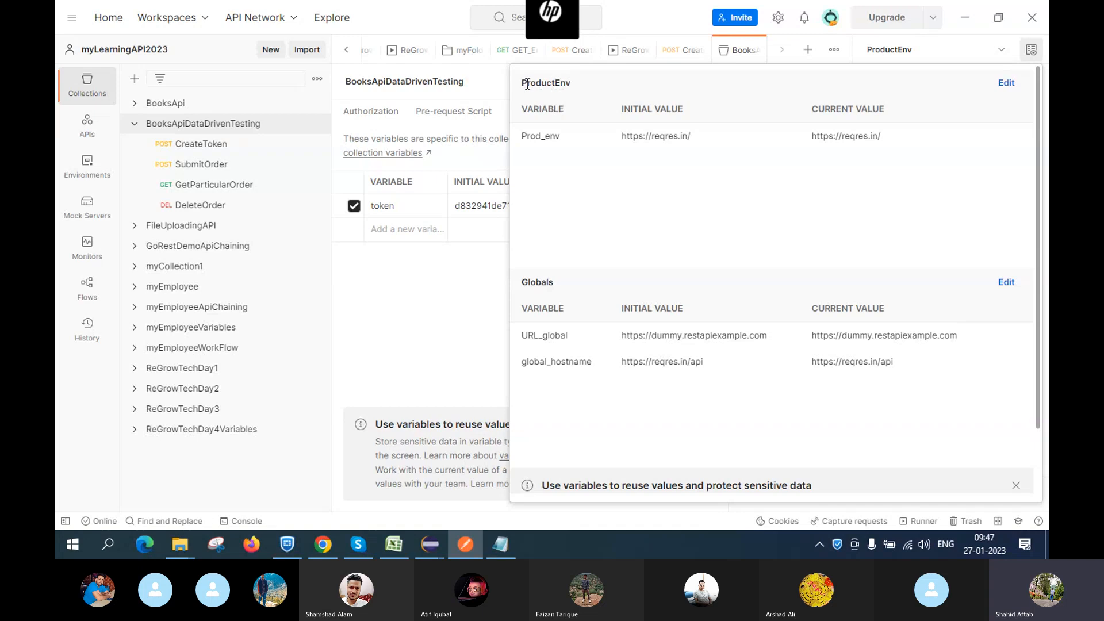
click(1004, 82)
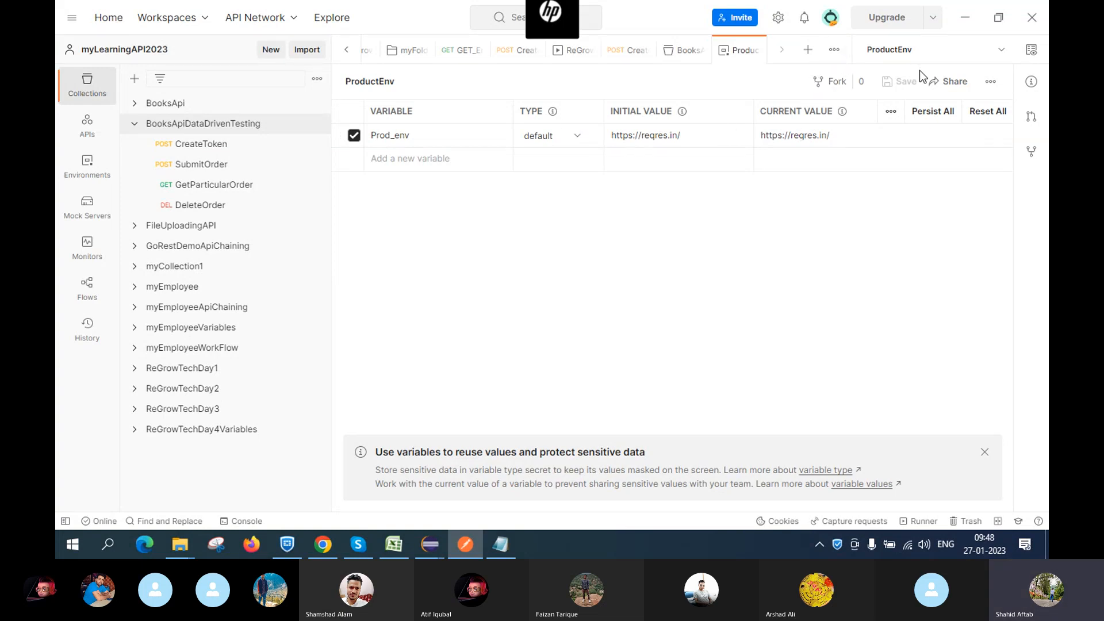
Browse the sidebar collections, then list the Dev_env, Prod_Env, ProductEnv and QA_env environments
click(1002, 51)
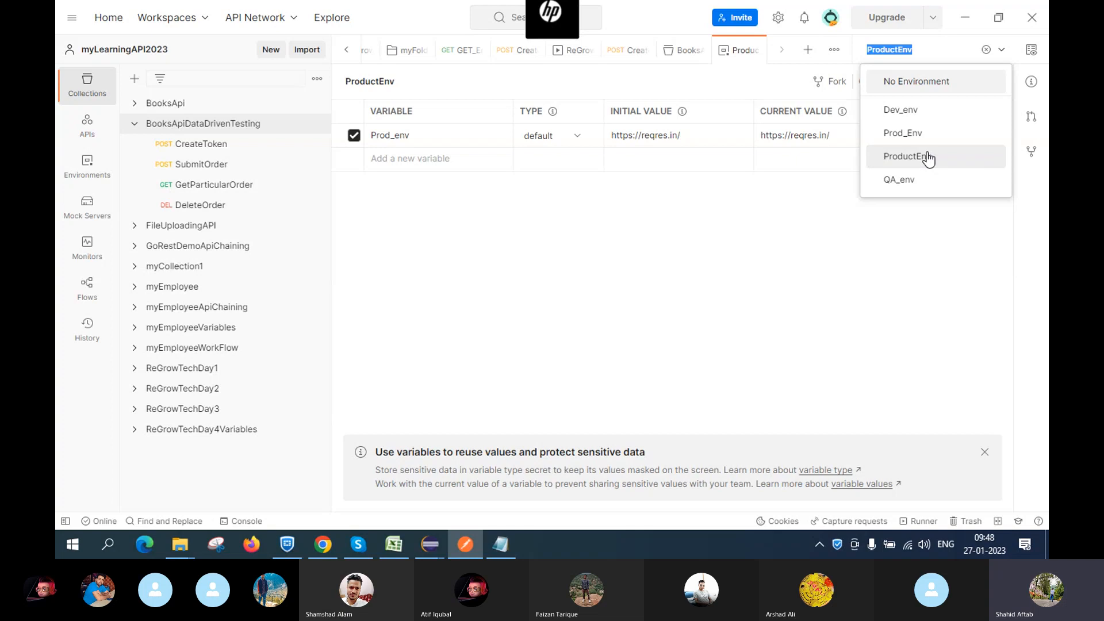
click(135, 130)
click(134, 128)
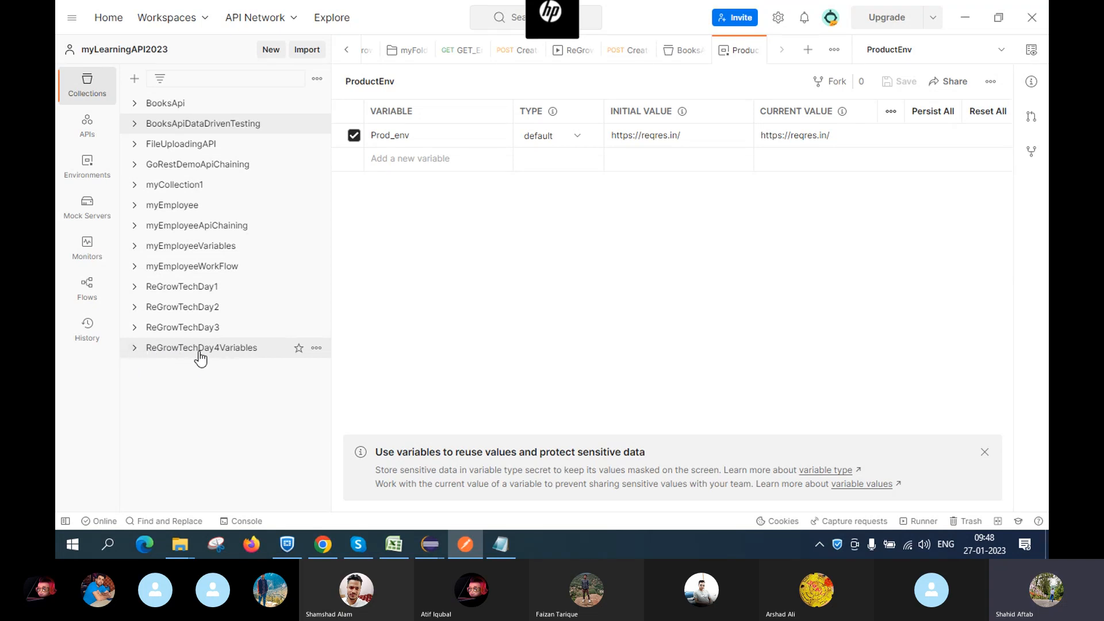
click(135, 349)
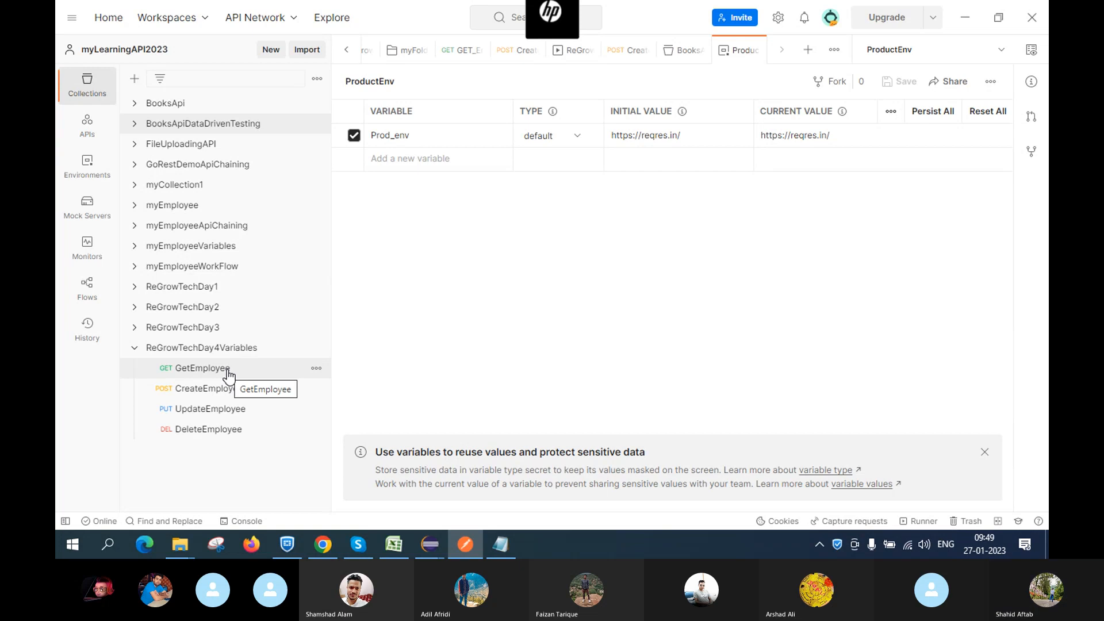
click(136, 349)
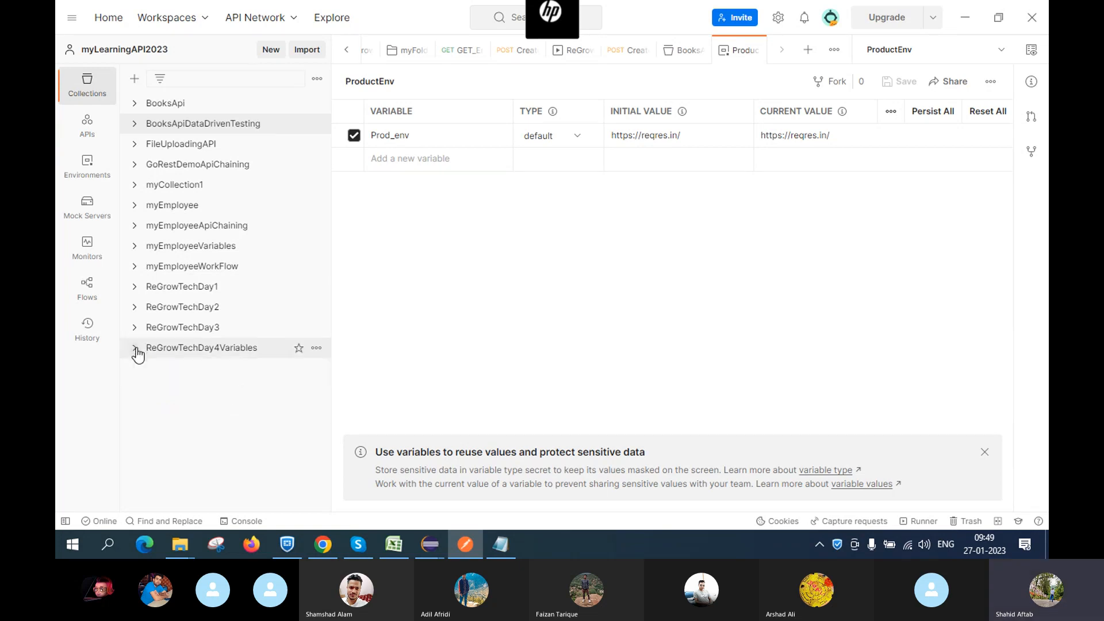
click(952, 51)
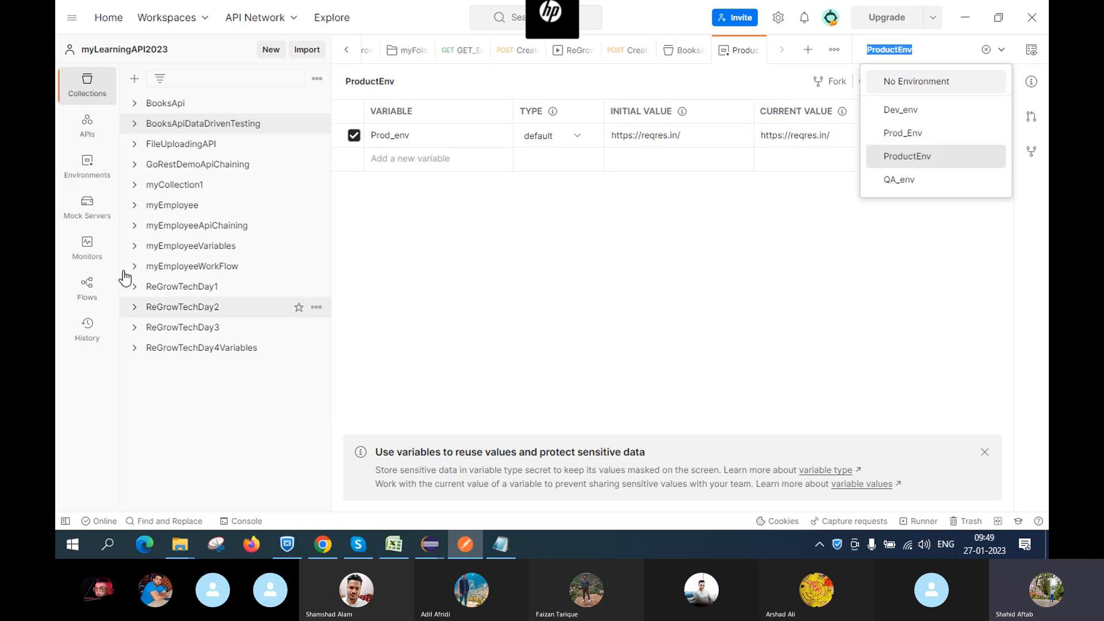
Open the ReGrowTechDay4Variables collection tab and show its ••• actions menu
click(192, 356)
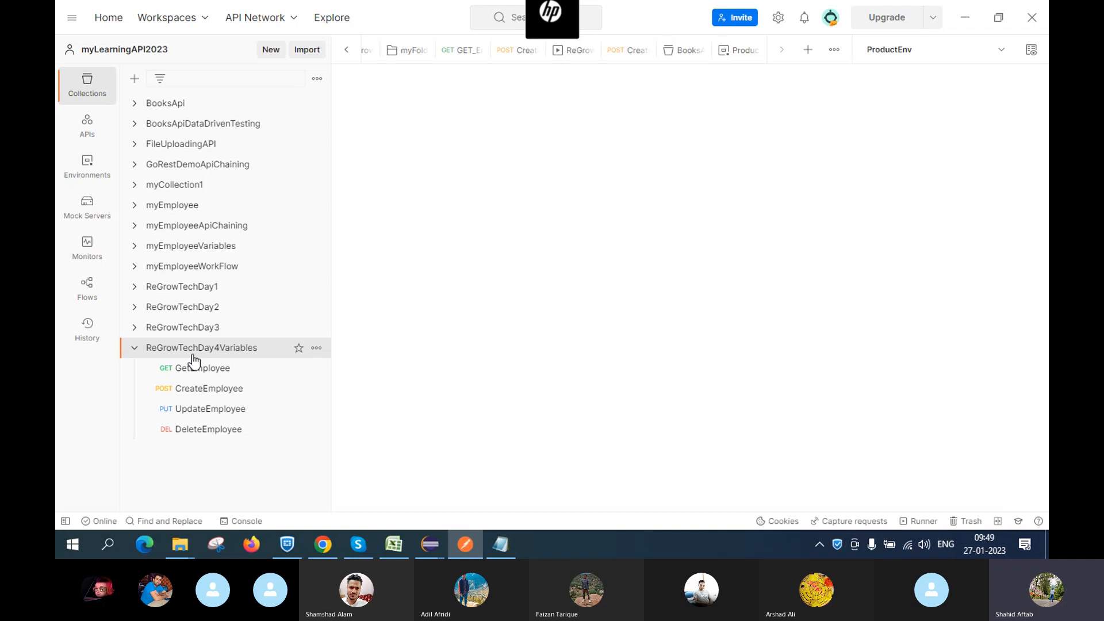
right_click(231, 351)
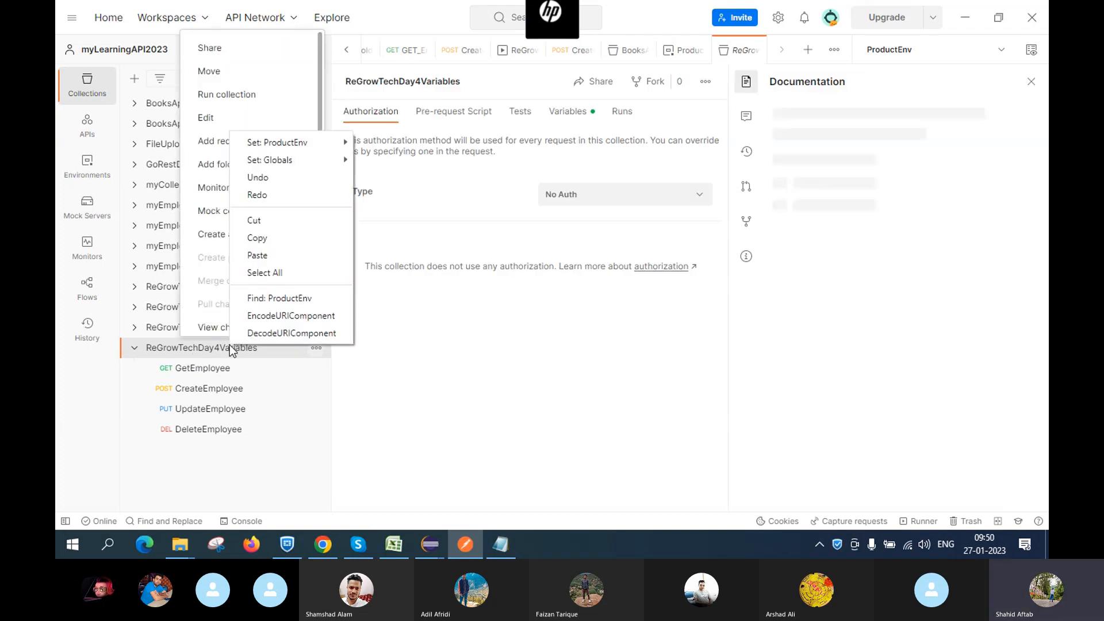
click(194, 351)
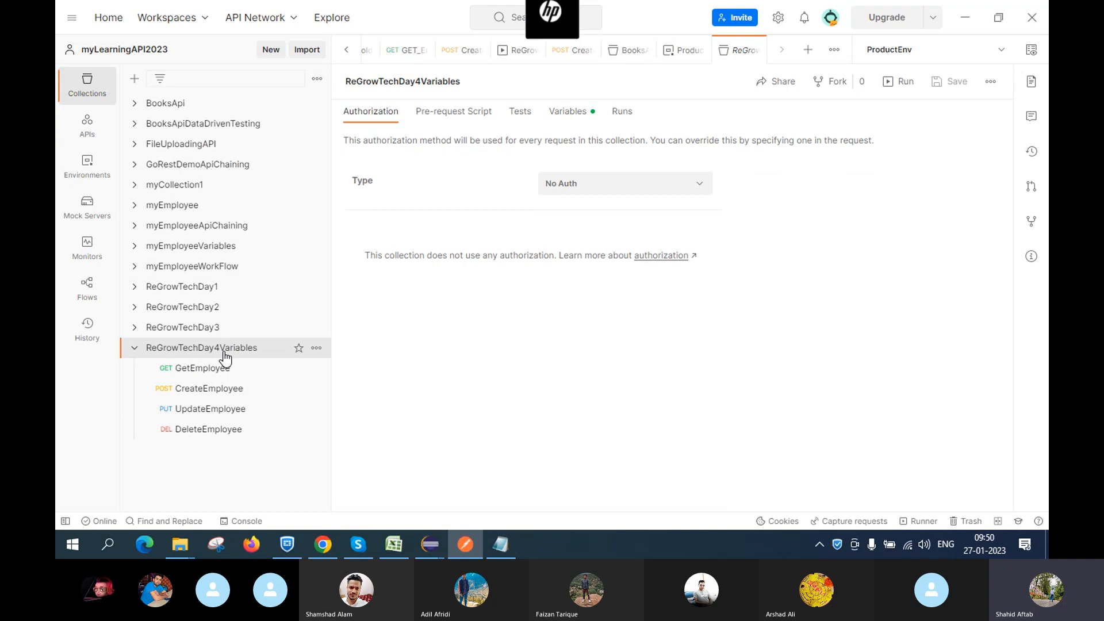
click(317, 349)
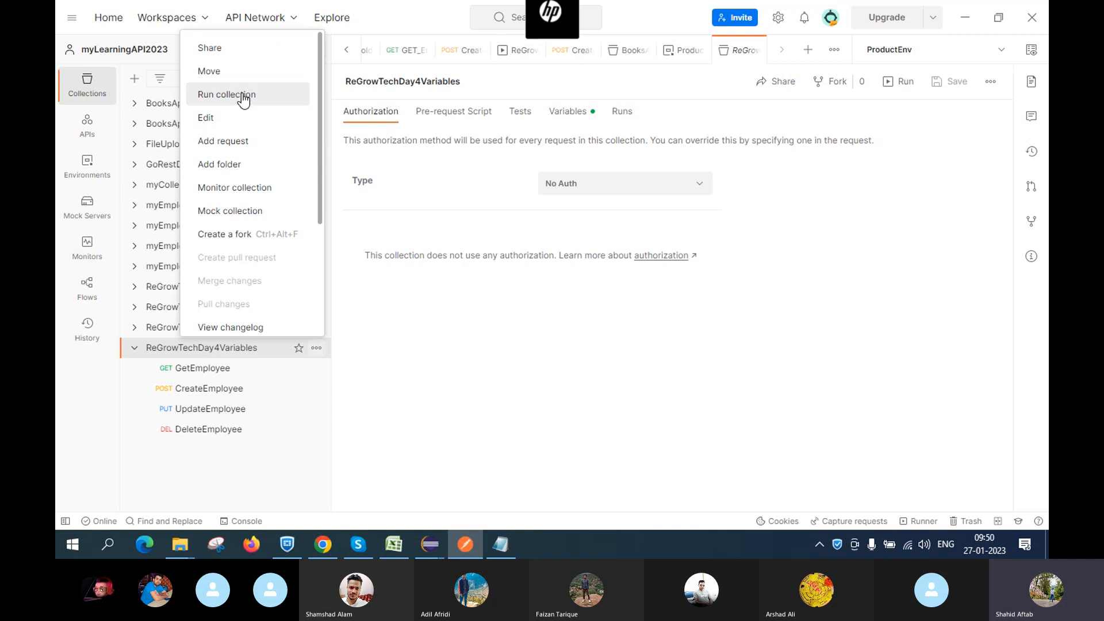
Run ReGrowTechDay4Variables in the Collection Runner and switch the active environment to QA_env
click(232, 94)
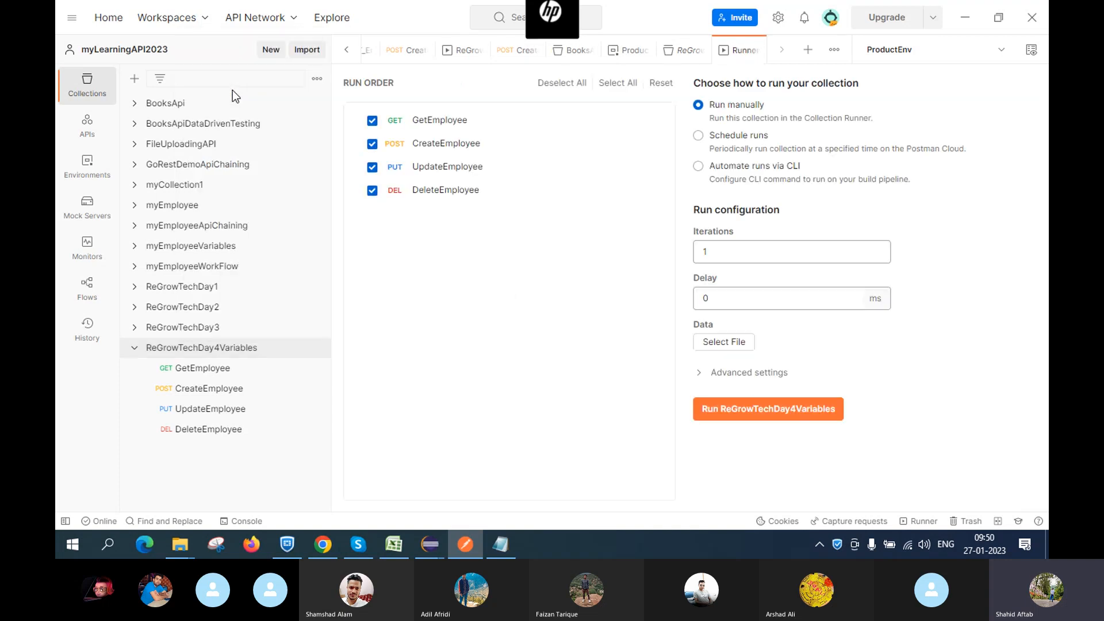
click(1000, 51)
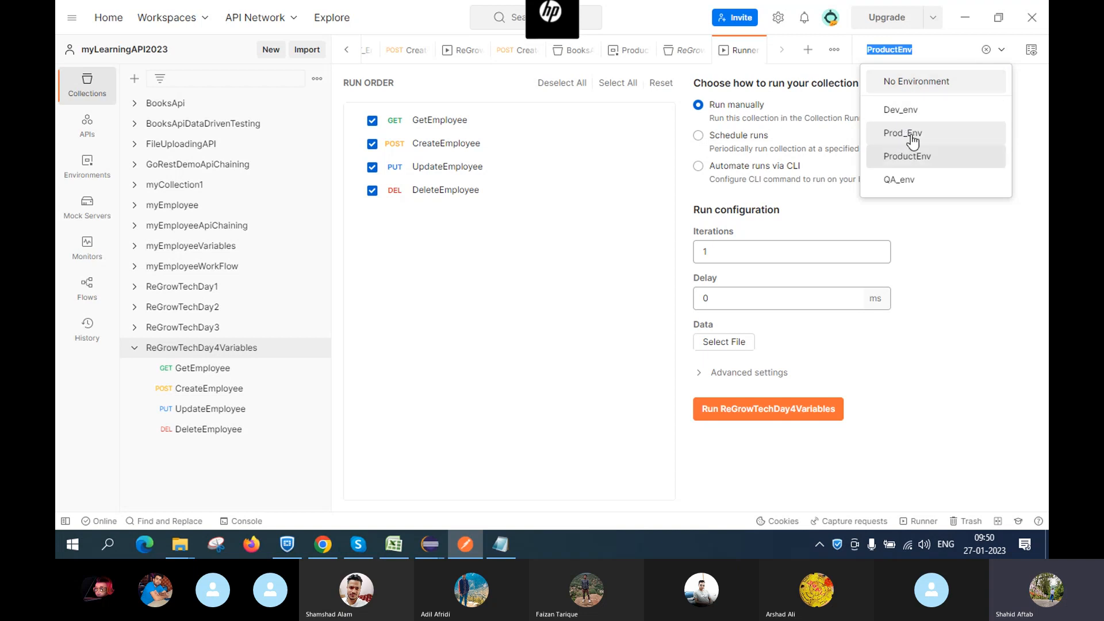
click(894, 179)
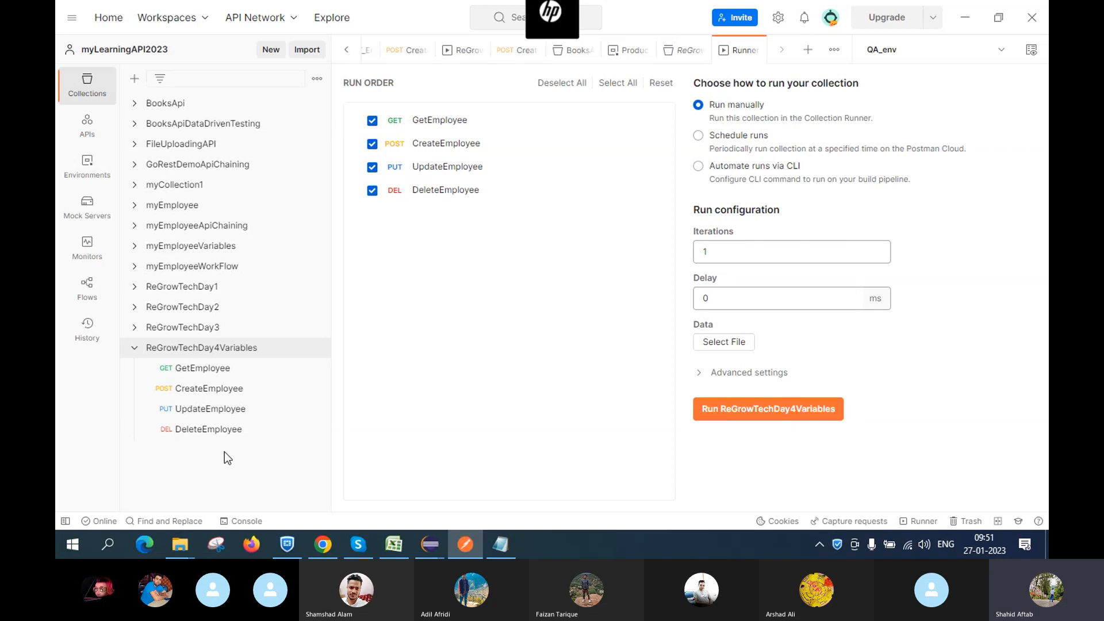
click(132, 349)
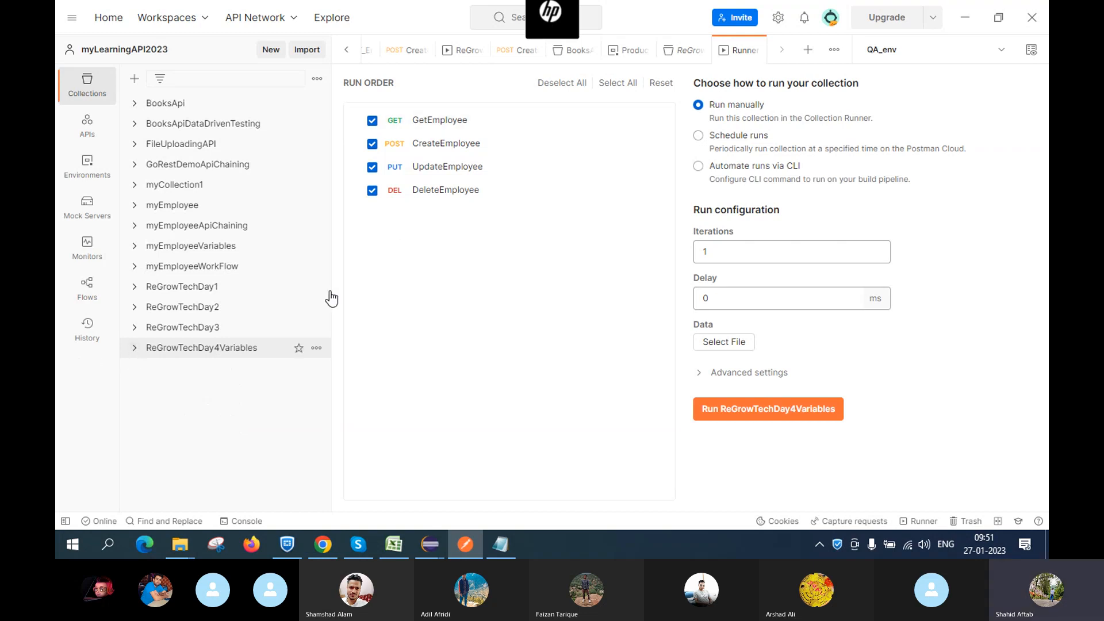
Confirm QA_env is selected and expand ReGrowTechDay4Variables to show its four employee requests
click(951, 57)
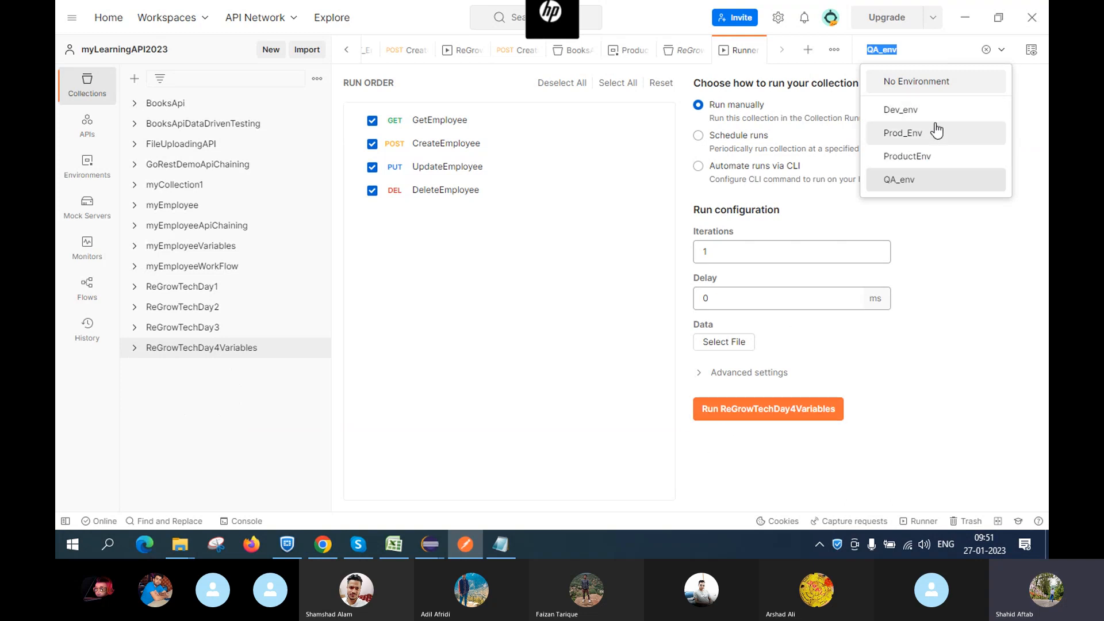
click(135, 351)
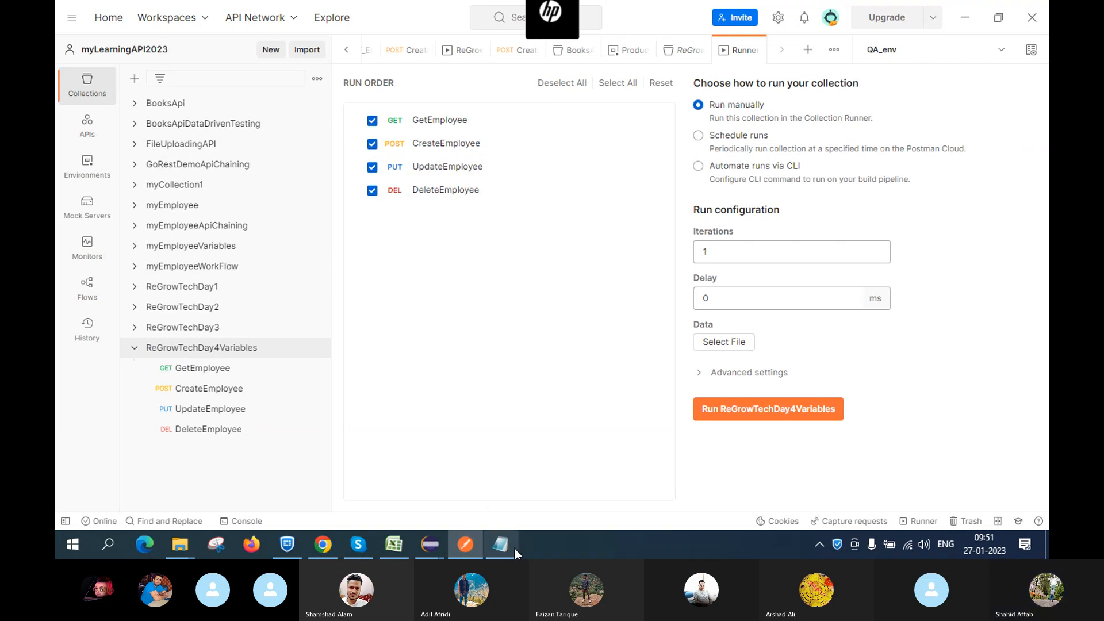
mouse_move(465, 549)
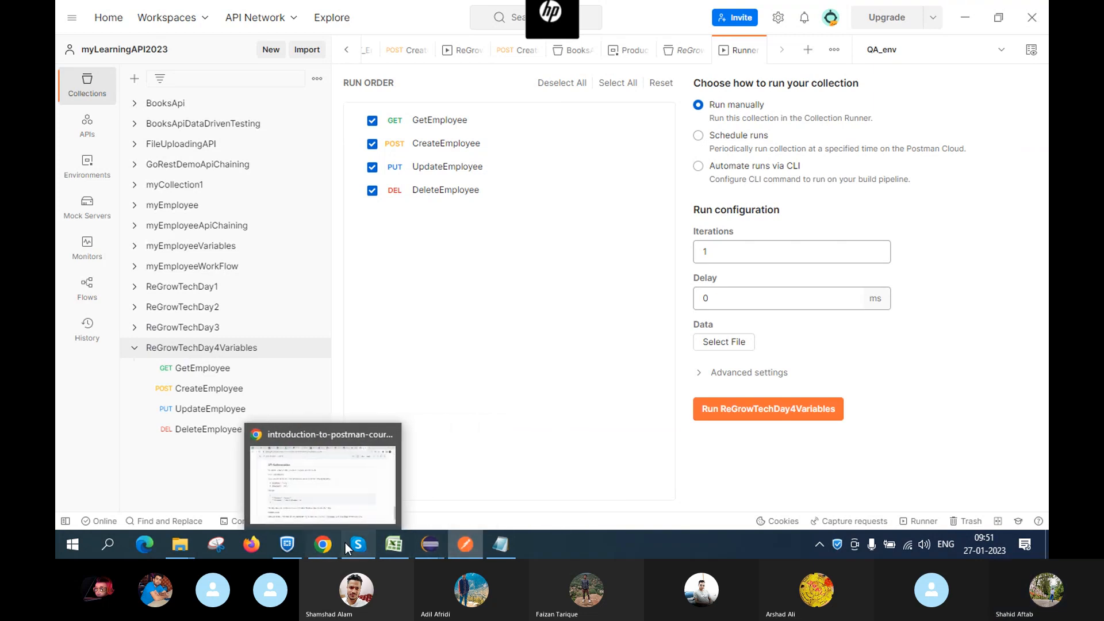
Switch to the Skype ReGrow Tech call window, then open Windows search
click(353, 523)
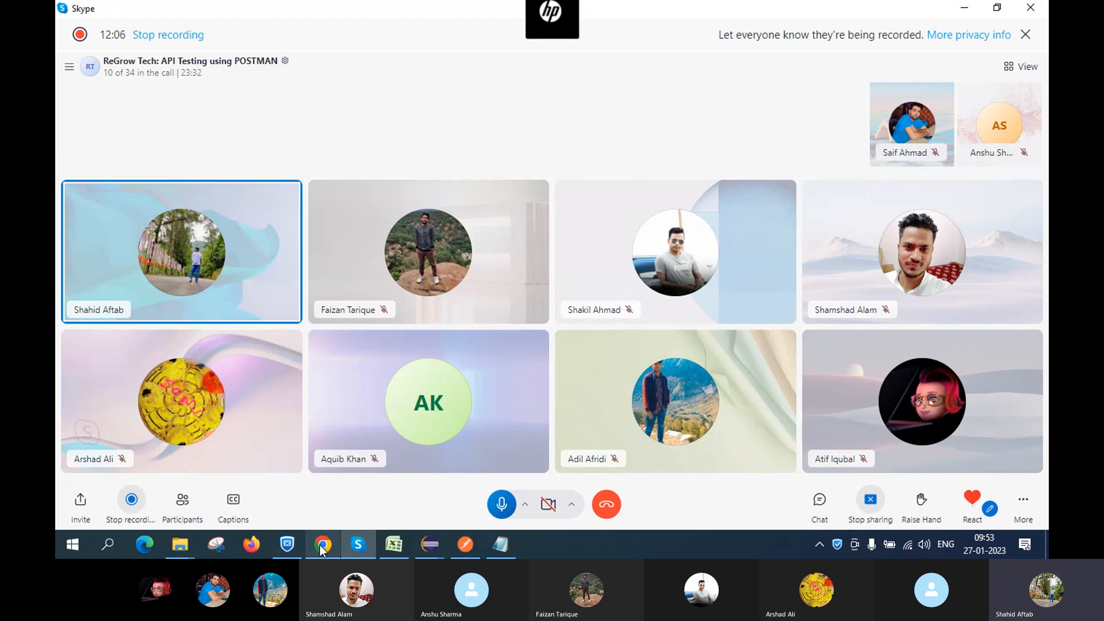
click(103, 537)
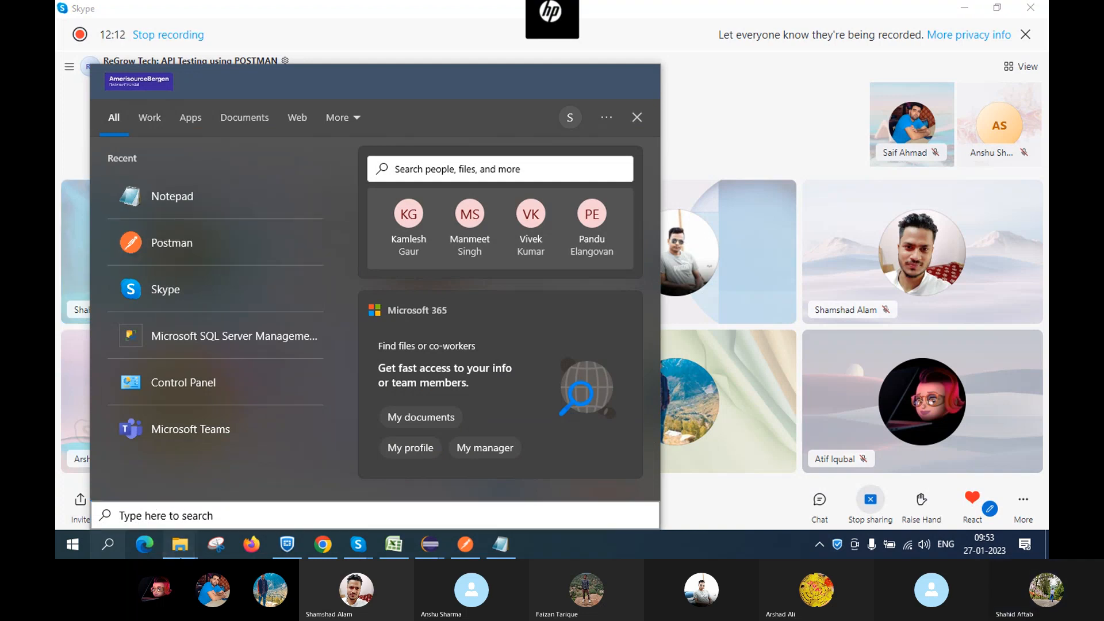
Dismiss the Start search panel and switch to the ApiTestingPostman presentation in PowerPoint
click(179, 543)
click(365, 492)
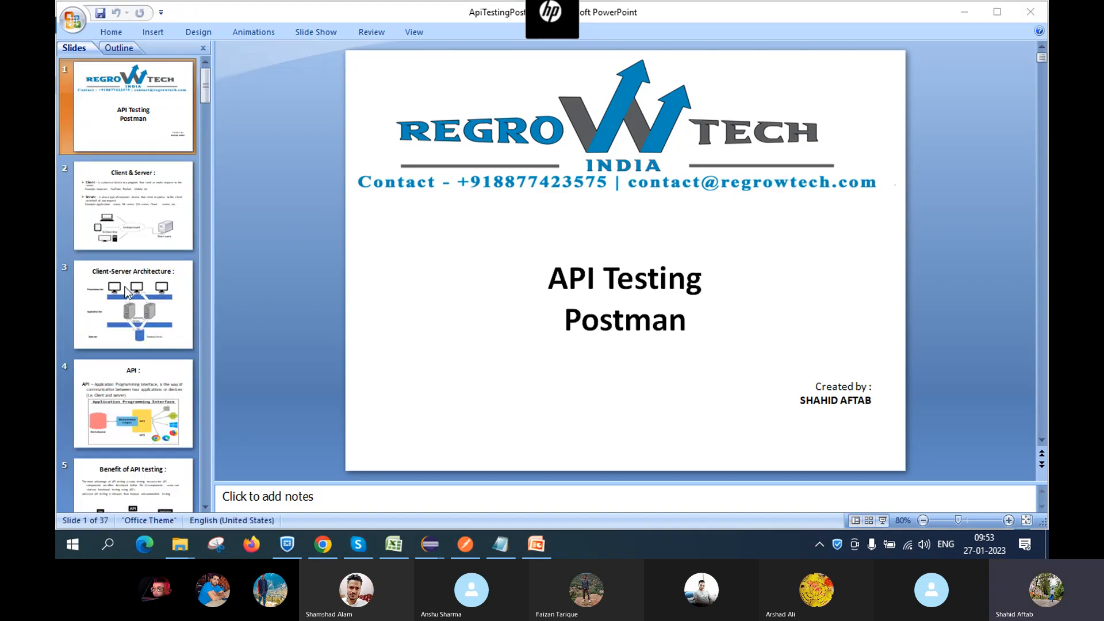
Page from slide 2, Client & Server, through the Postman and HTTP methods slides to slide 23, Basic JavaScript
click(136, 203)
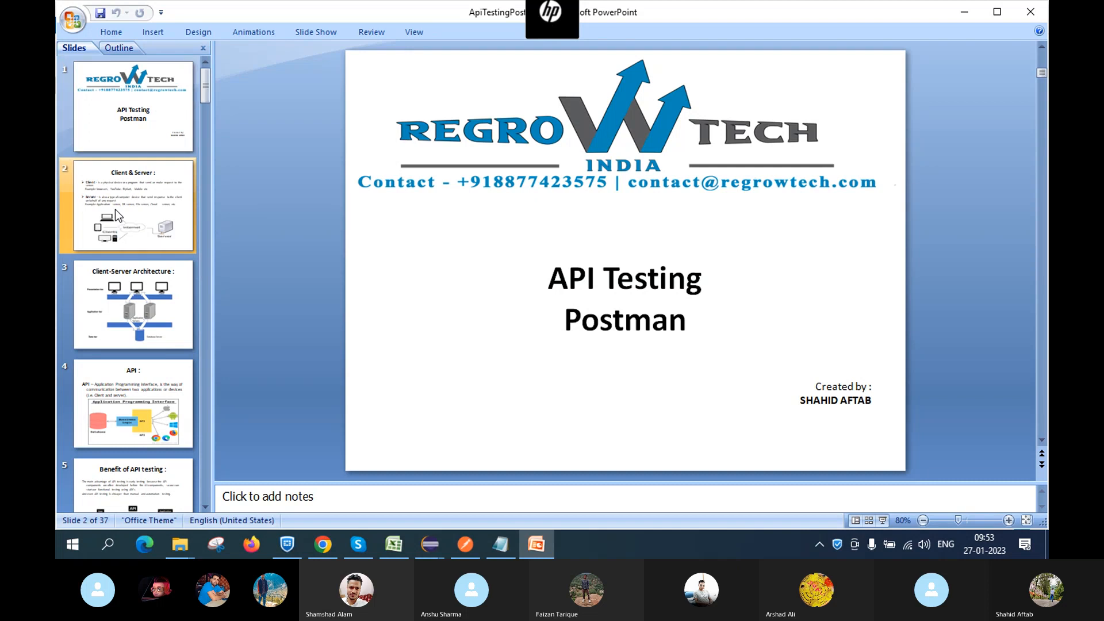
key(Down)
key(Down)
key(Down)
key(Down)
key(Down)
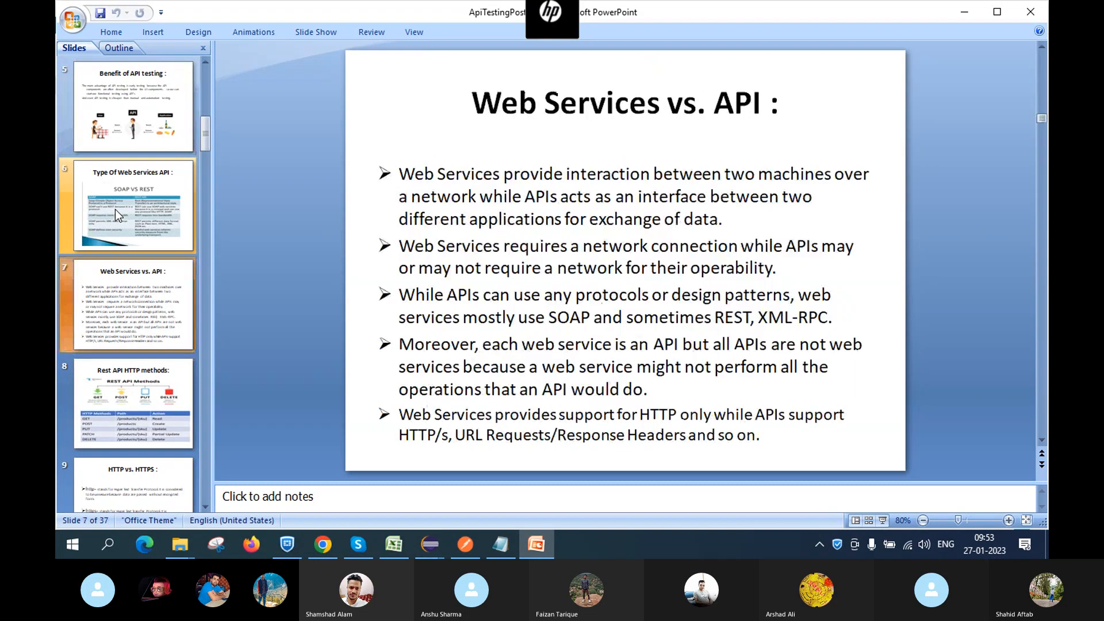
key(Down)
key(Down)
key(Down)
key(Down)
key(Down)
key(Down)
key(Down)
key(Down)
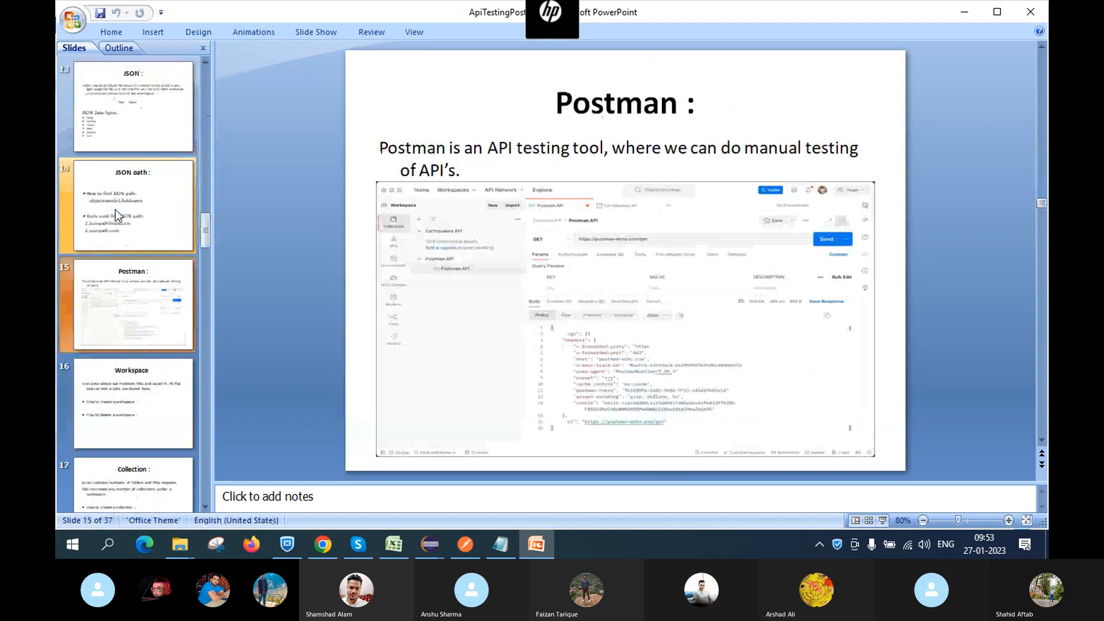
key(Down)
key(Down)
key(Down)
key(Down)
key(Down)
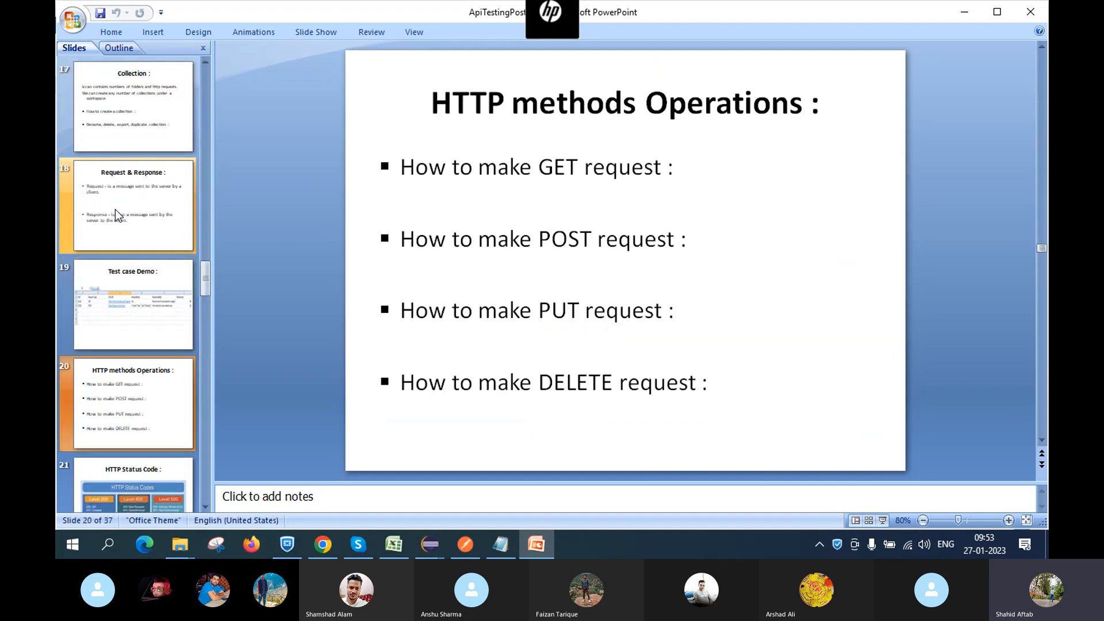
key(Down)
key(Down)
key(Down)
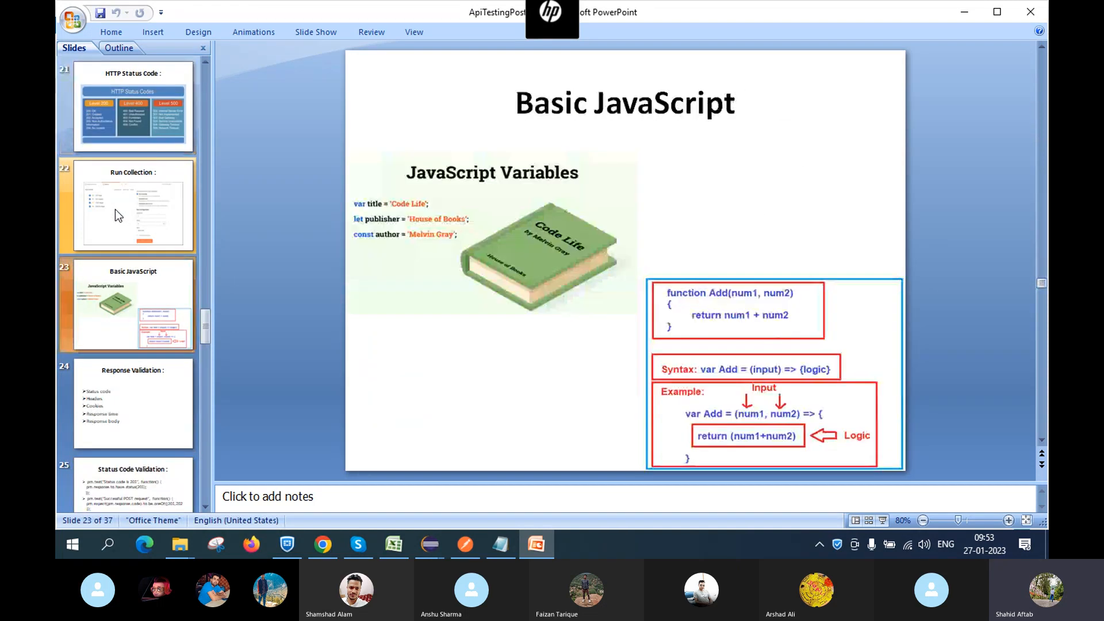
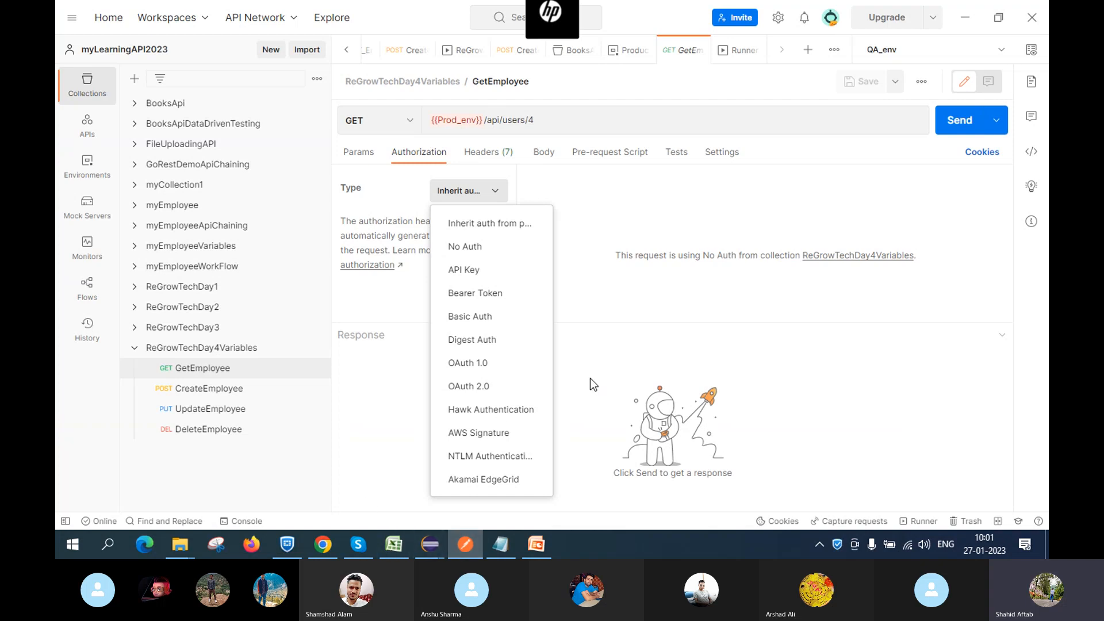
Close the auth type list unchanged and open GET_users from the ReGrowTechDay1 collection
click(398, 396)
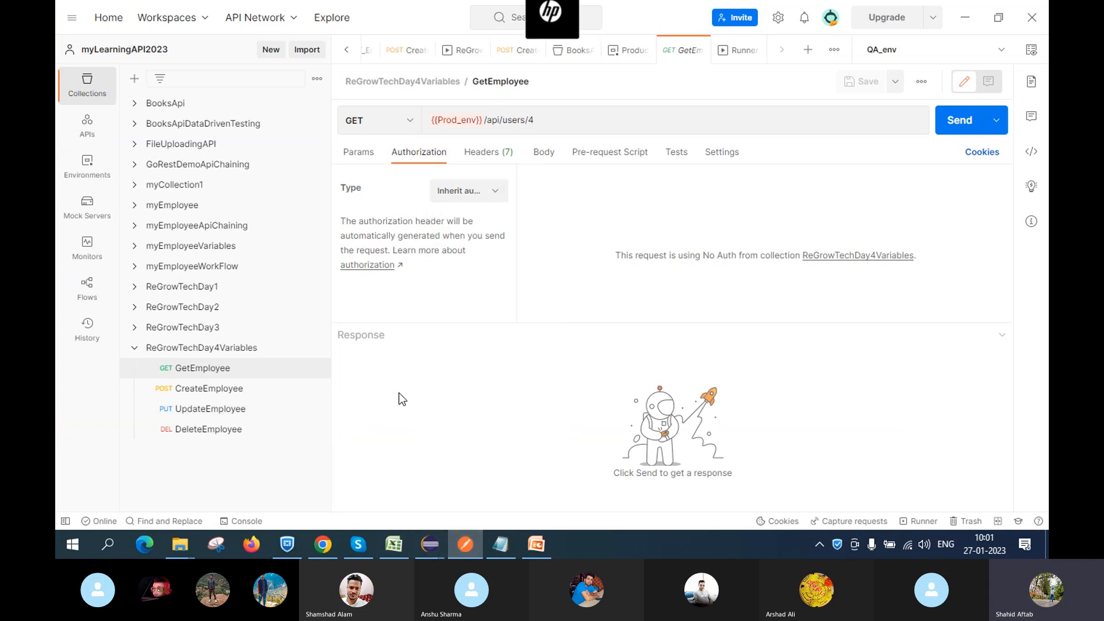
click(136, 348)
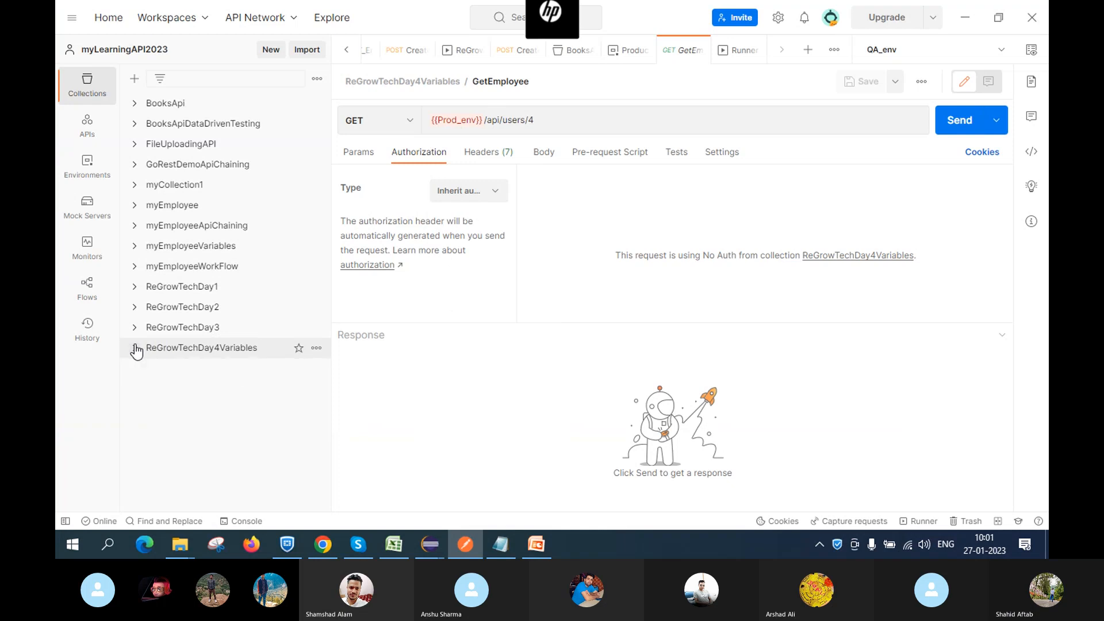
click(135, 287)
click(207, 307)
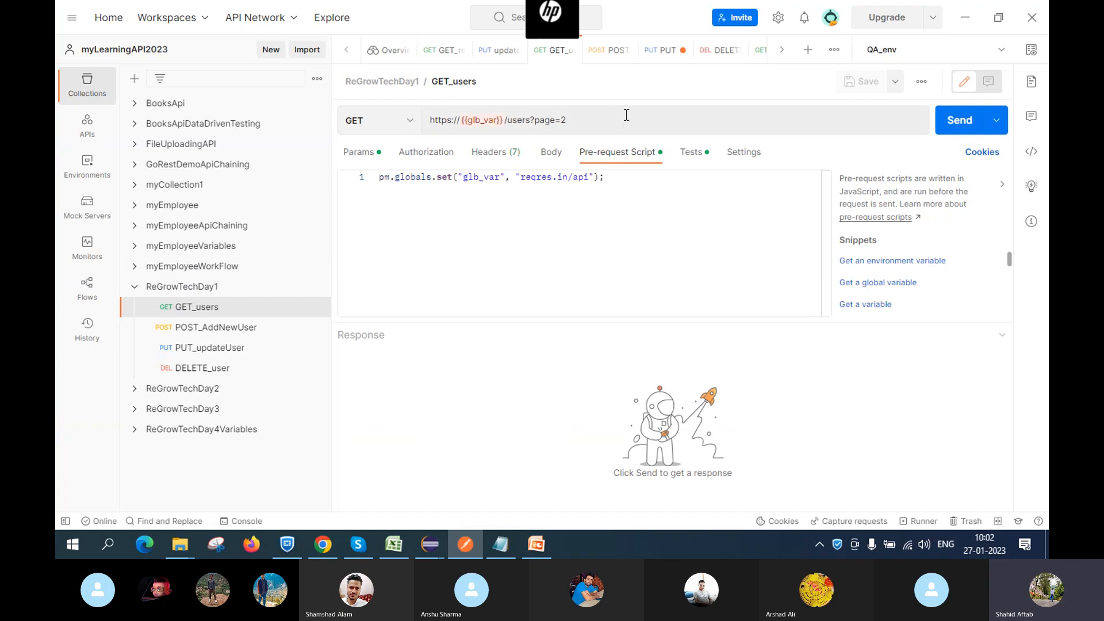
Show GET_users' Authorization settings and expand its Type list, currently Inherit auth from parent
click(421, 154)
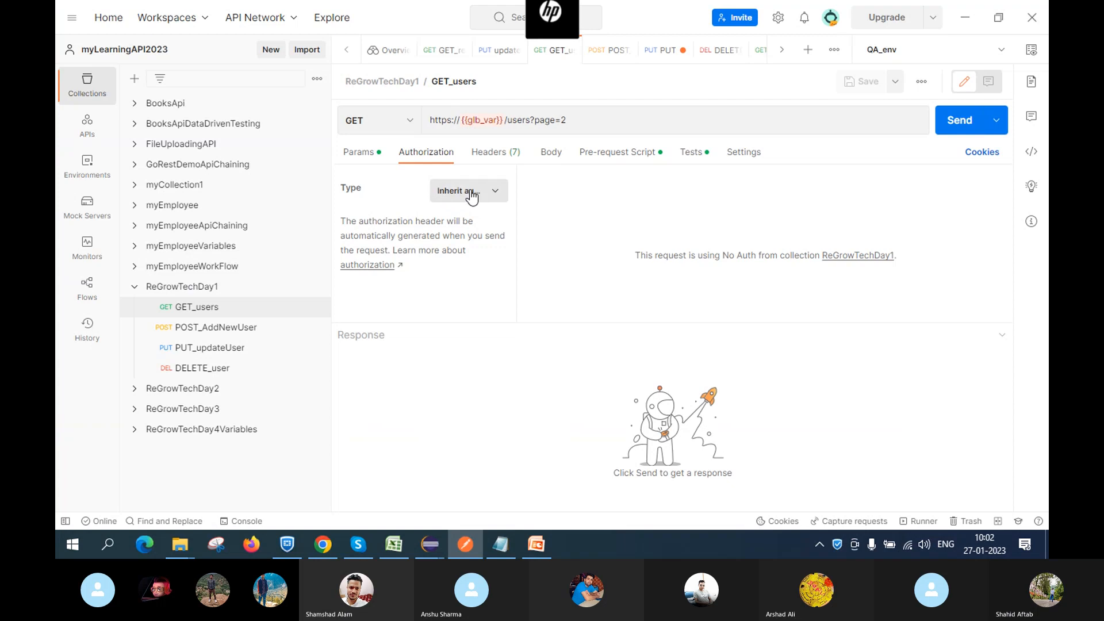
click(491, 193)
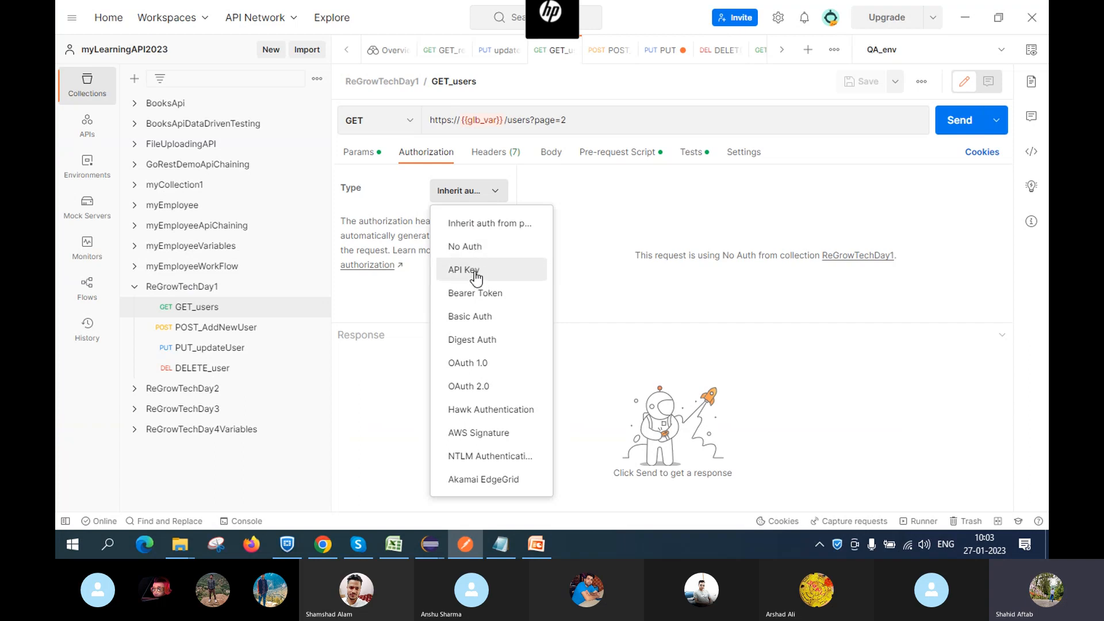
Set GET_users to API Key authorization, key appid added to Query Params, and save it
click(475, 276)
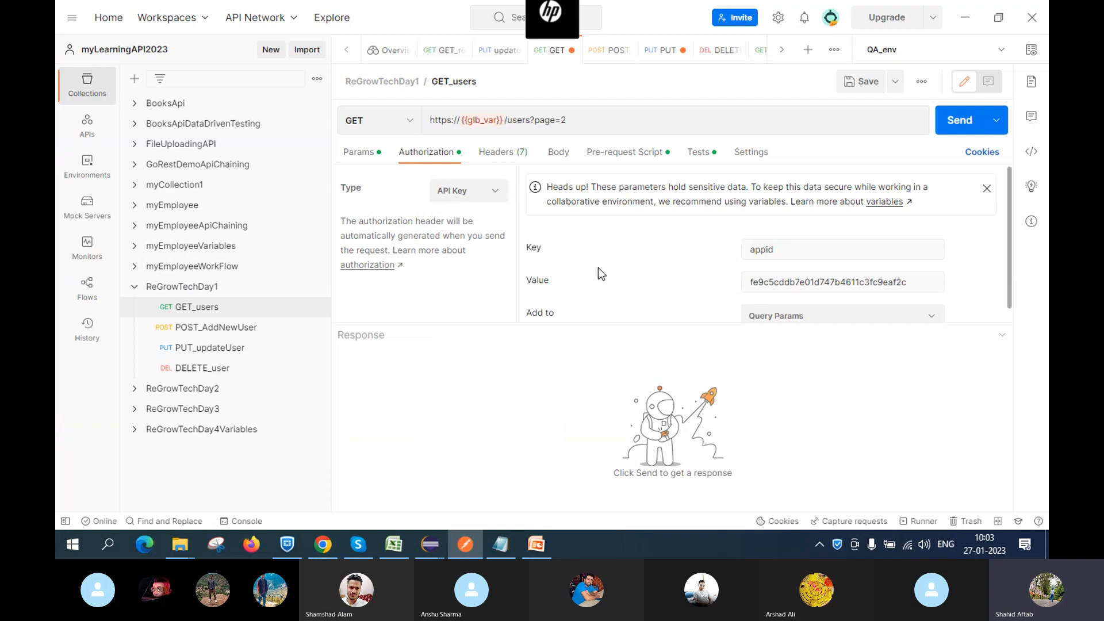
scroll(598, 267, down, 1)
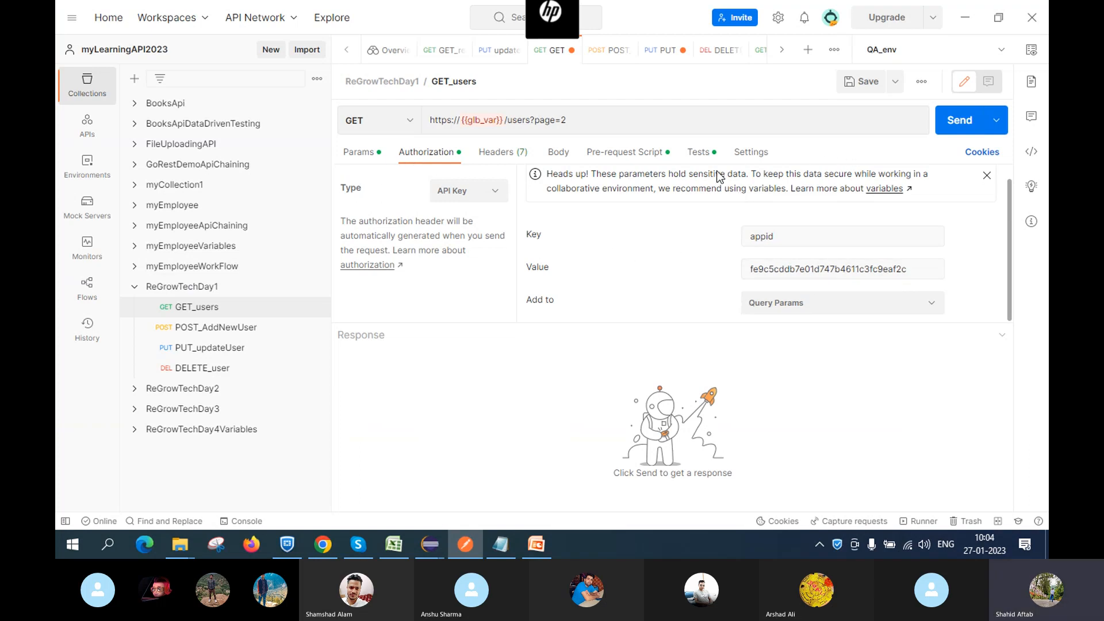
click(921, 81)
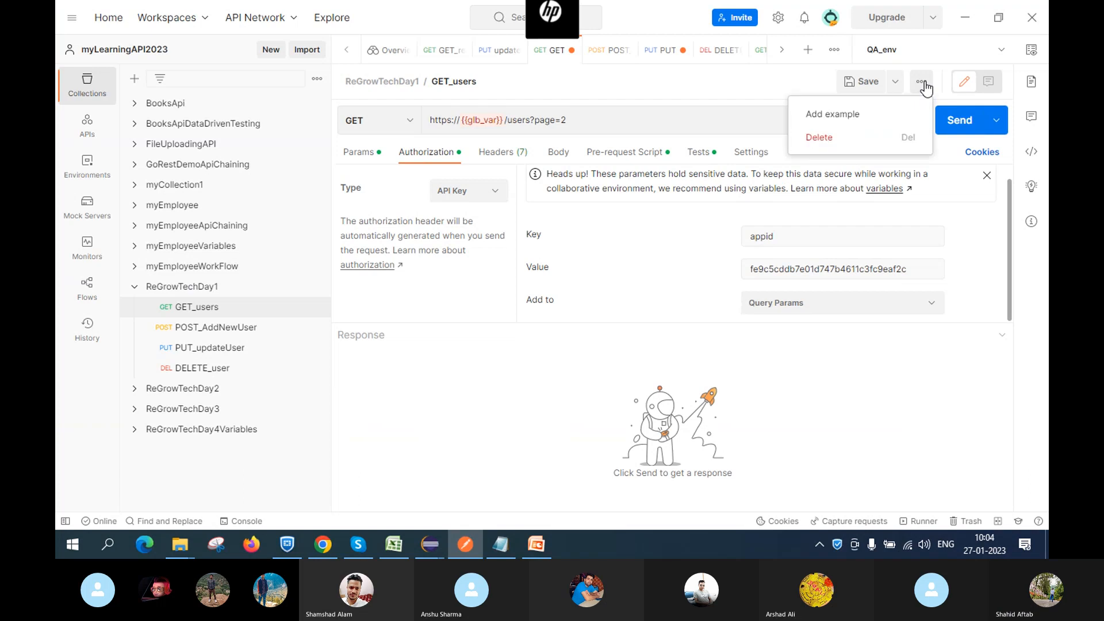
click(793, 387)
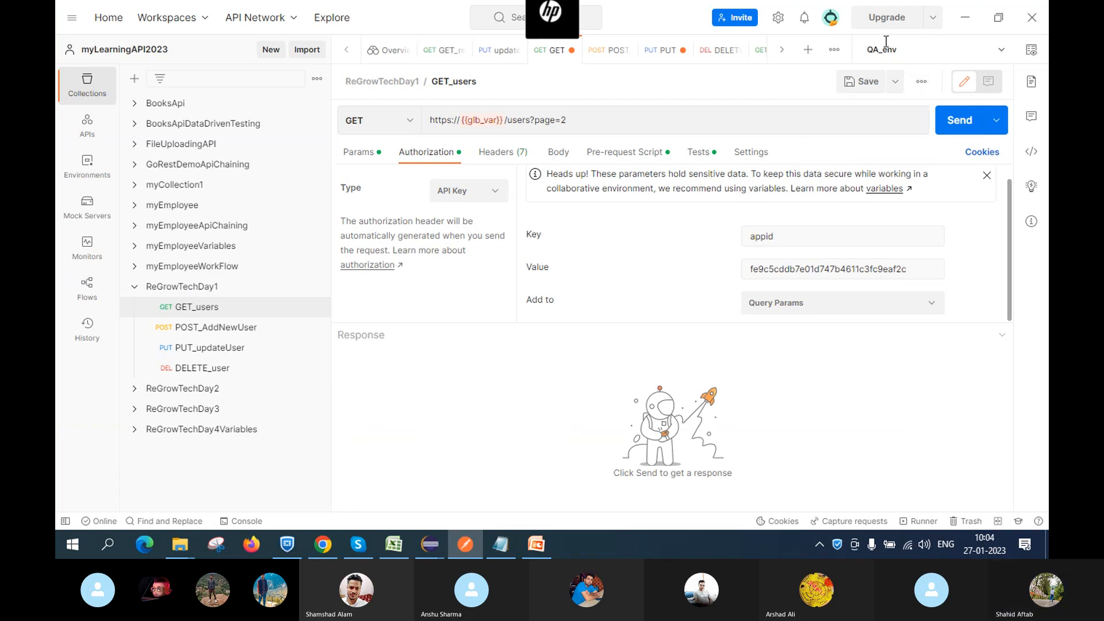
click(860, 85)
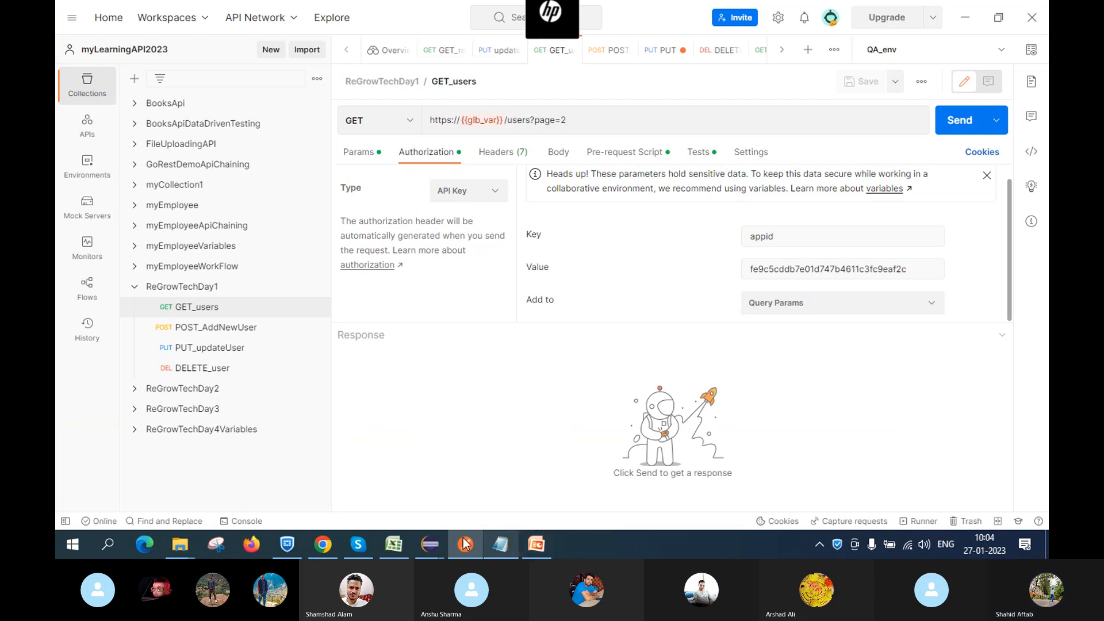
mouse_move(359, 543)
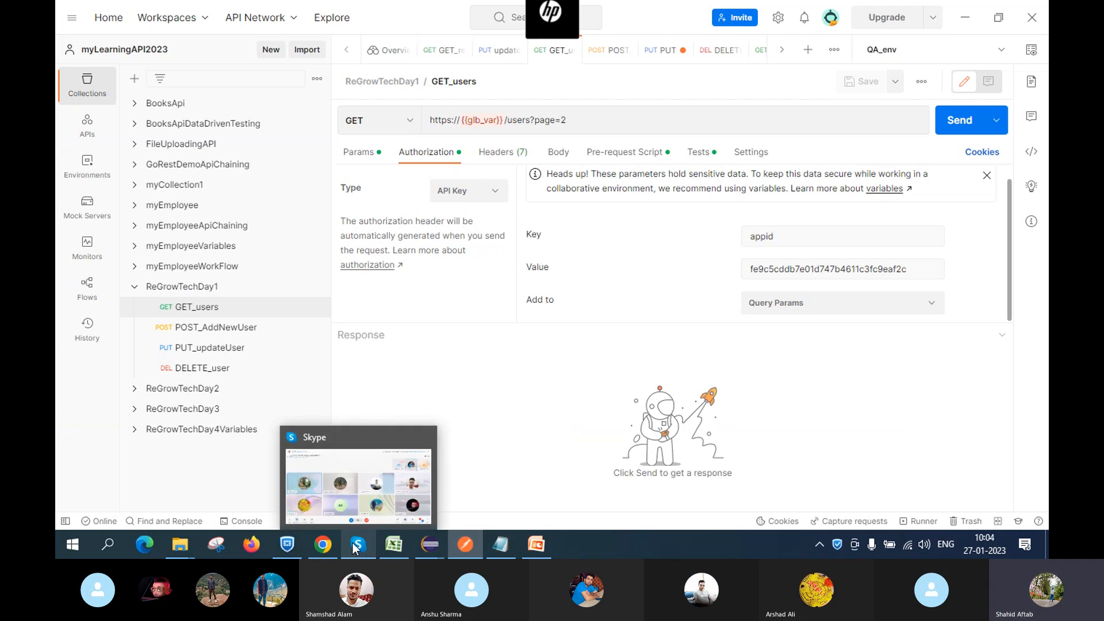
click(353, 490)
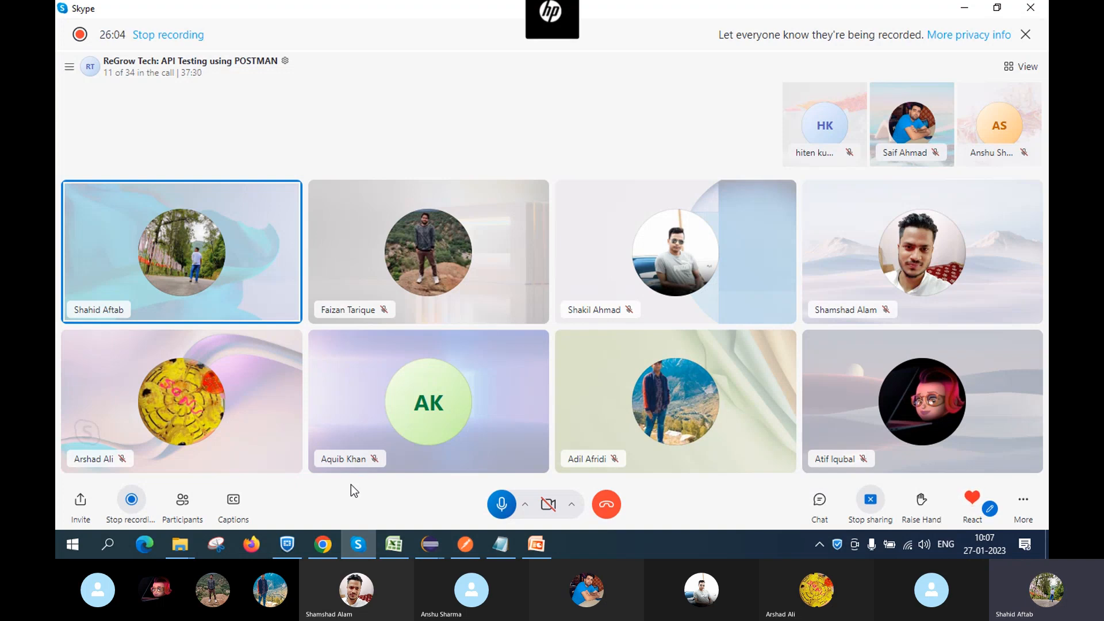
click(465, 544)
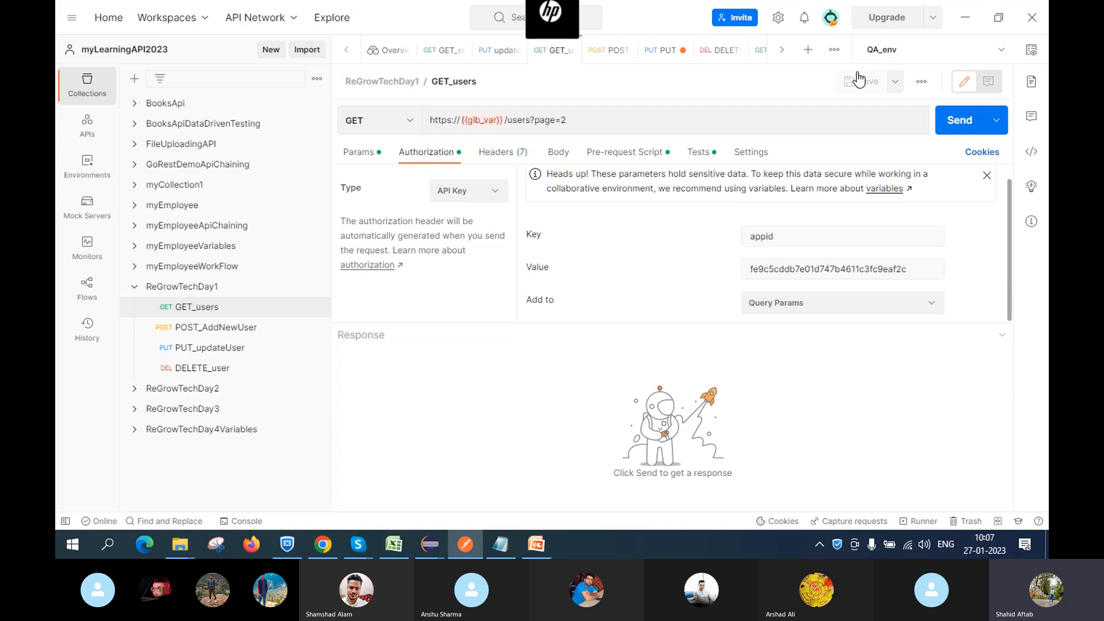
Reopen and close the authorization type list, keeping API Key with appid in Query Params
click(496, 193)
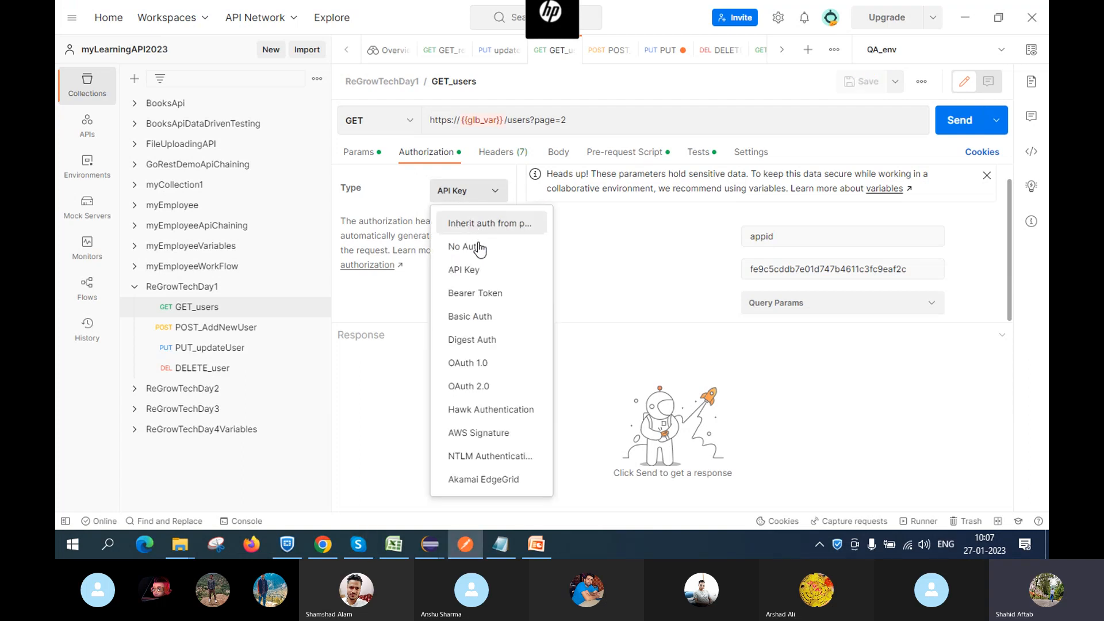
click(565, 237)
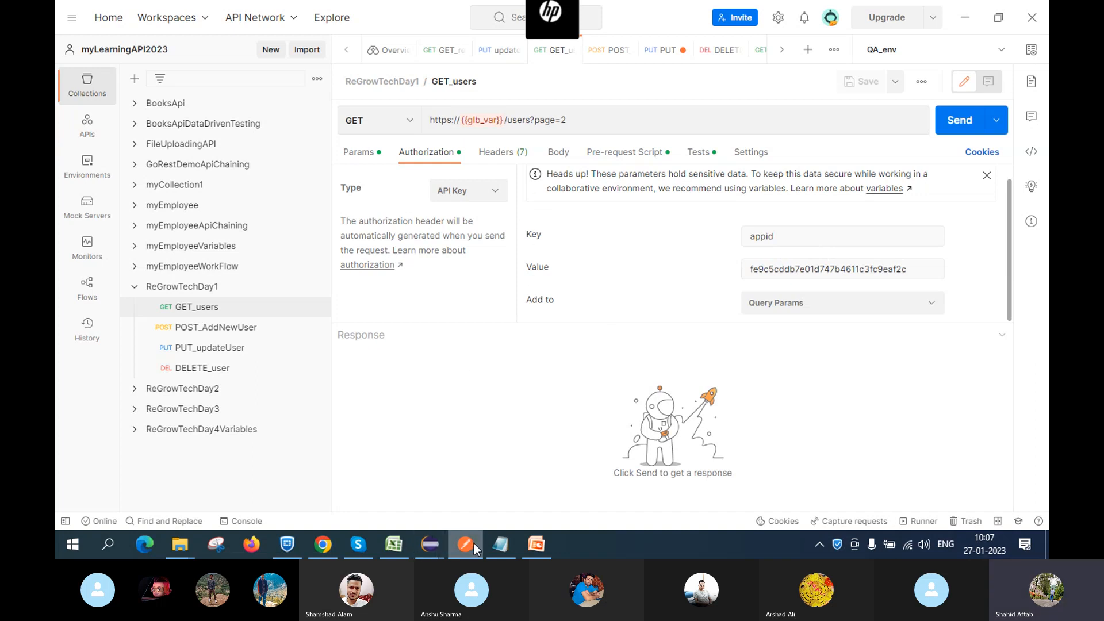
mouse_move(474, 543)
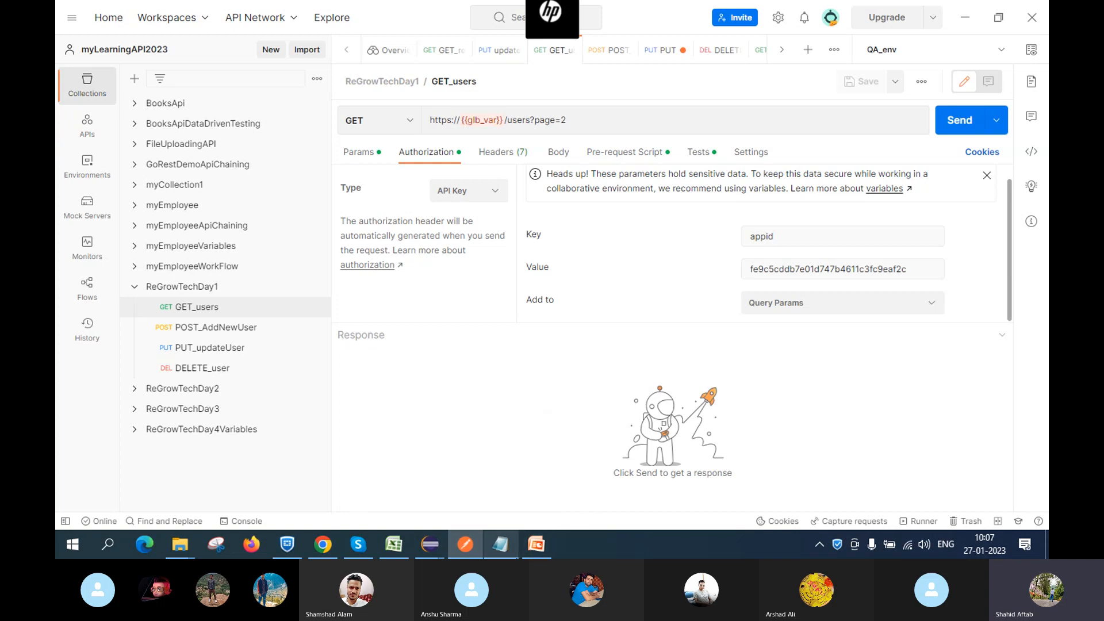
Show PowerPoint slide 37, Common Authentication Types, from No Auth to O Auth
click(526, 553)
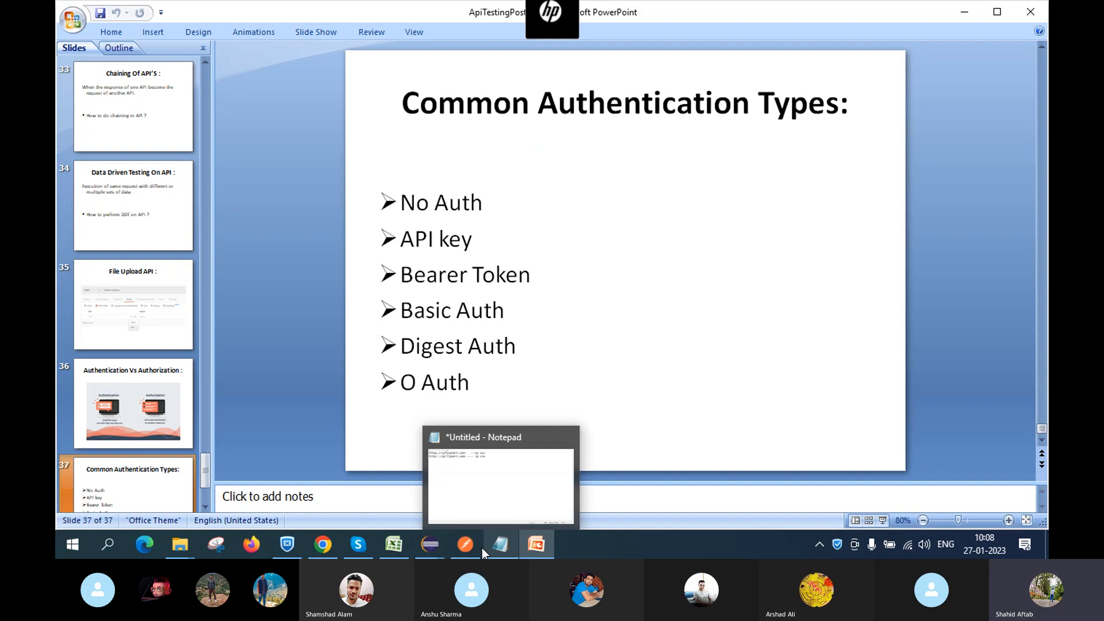
mouse_move(423, 545)
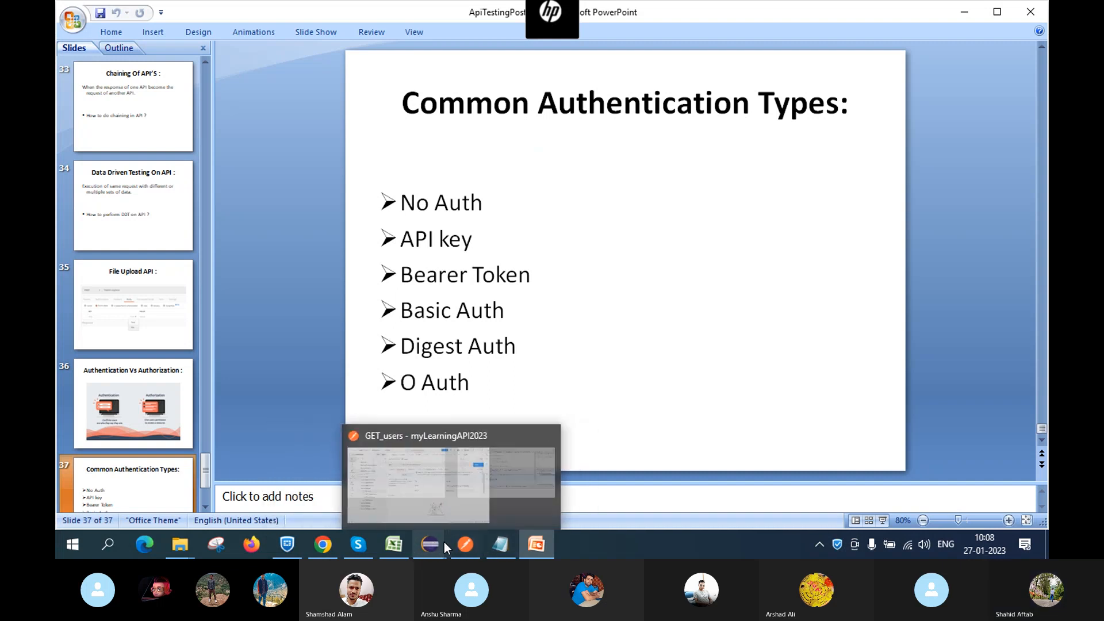
Return to GET_users in Postman, still on API Key, and expand its authorization Type list
click(455, 485)
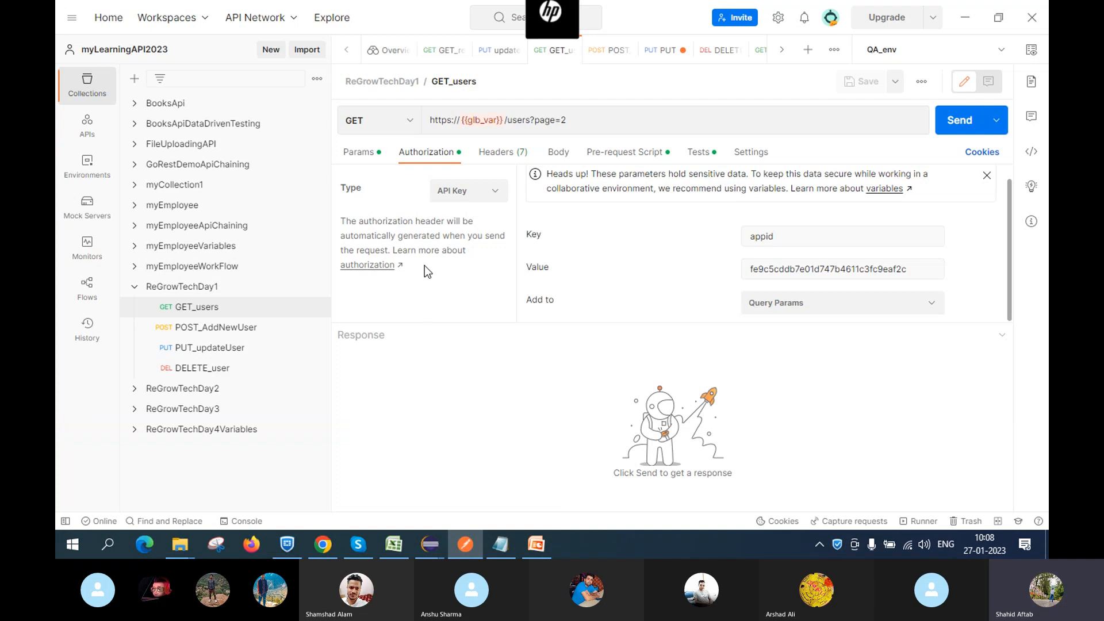
click(483, 191)
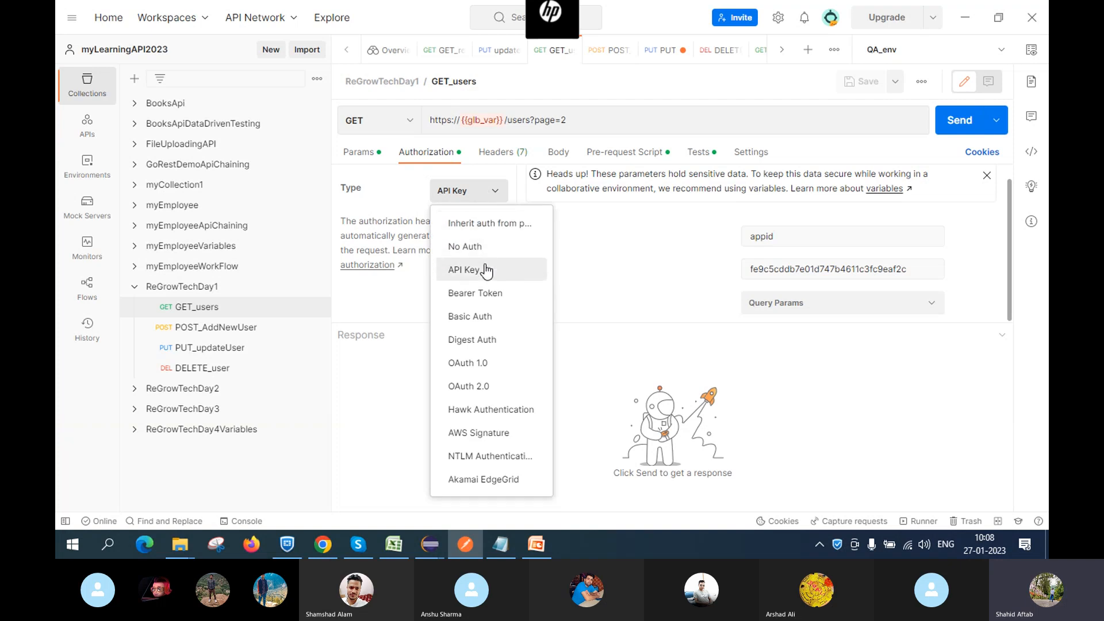
Switch GET_users to Bearer Token authorization using {{token}}, then return to the Skype call
click(481, 294)
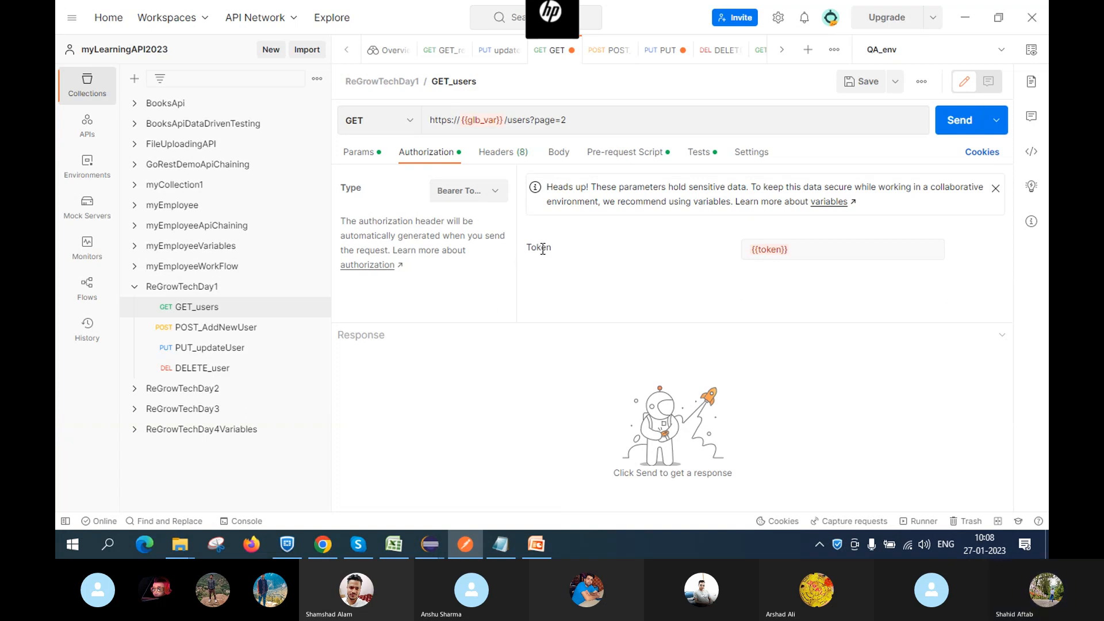
click(834, 246)
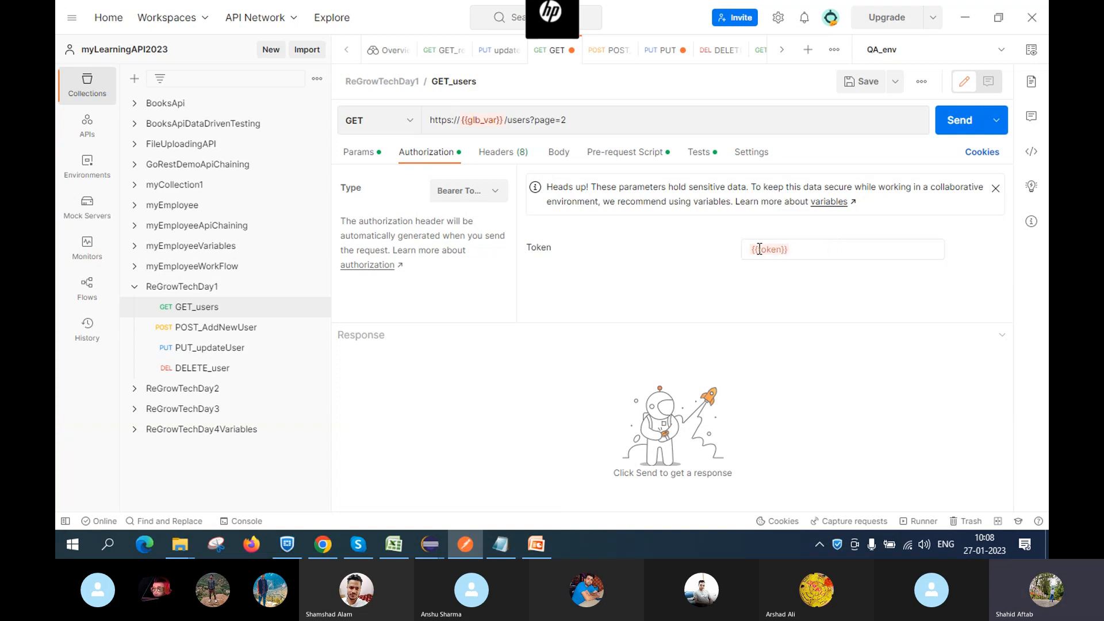
mouse_move(770, 248)
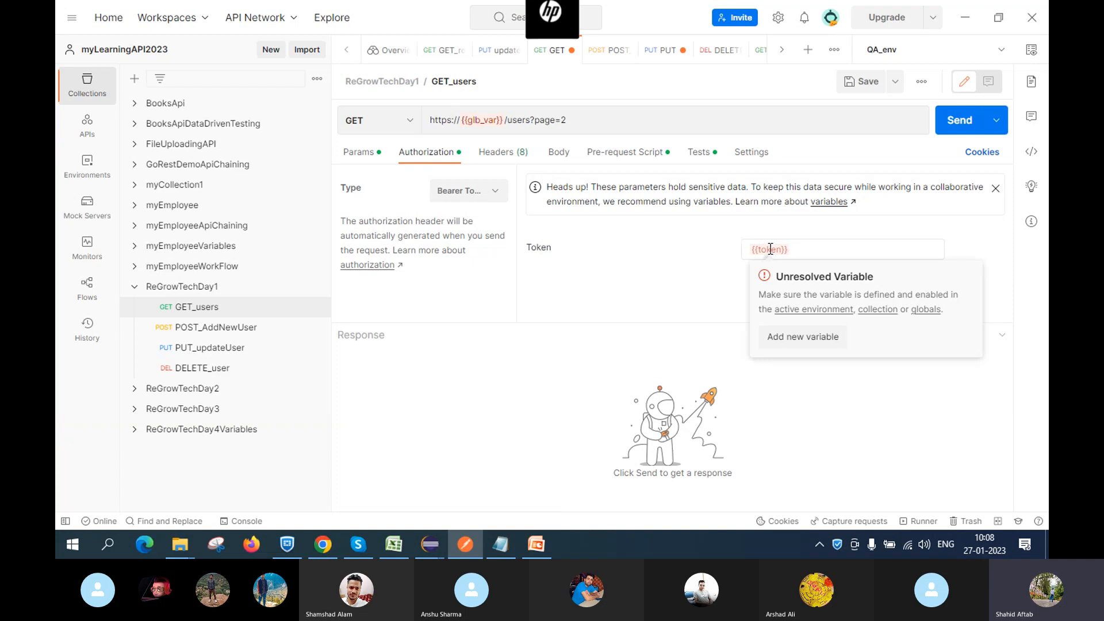
click(810, 250)
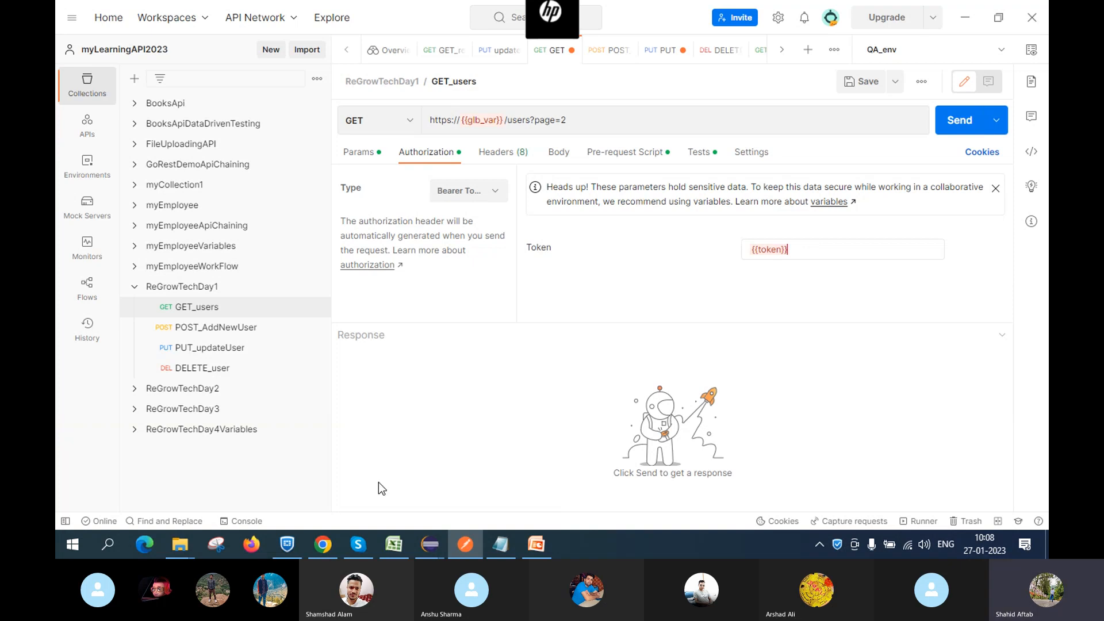
click(357, 544)
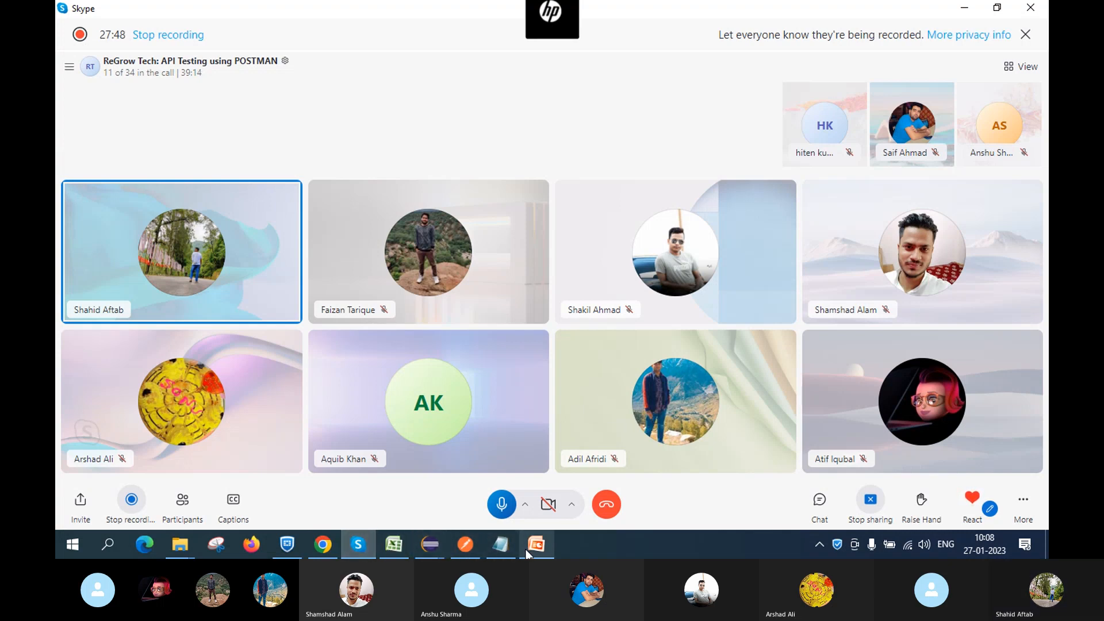
mouse_move(527, 553)
mouse_move(449, 541)
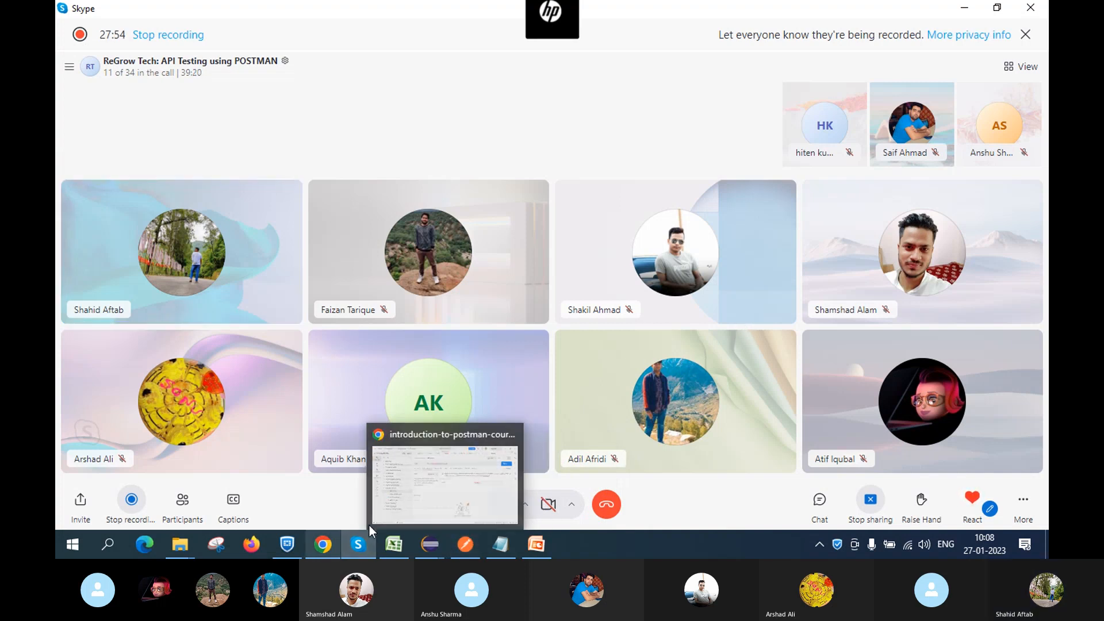
mouse_move(355, 532)
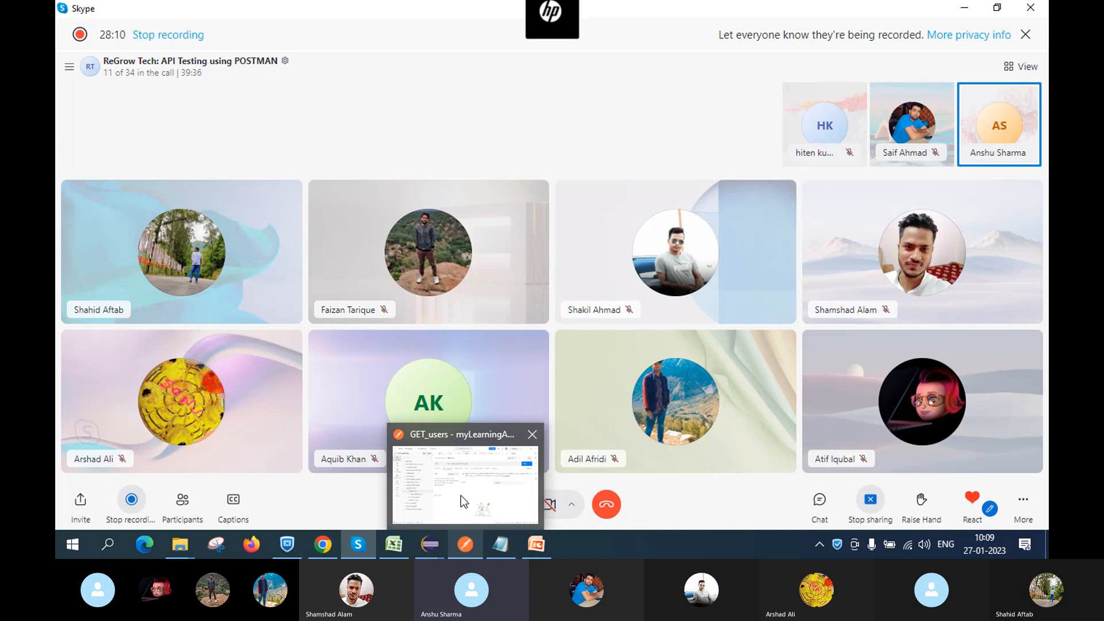
Bring Postman forward and highlight the {{token}} variable in GET_users' Bearer Token field
click(458, 475)
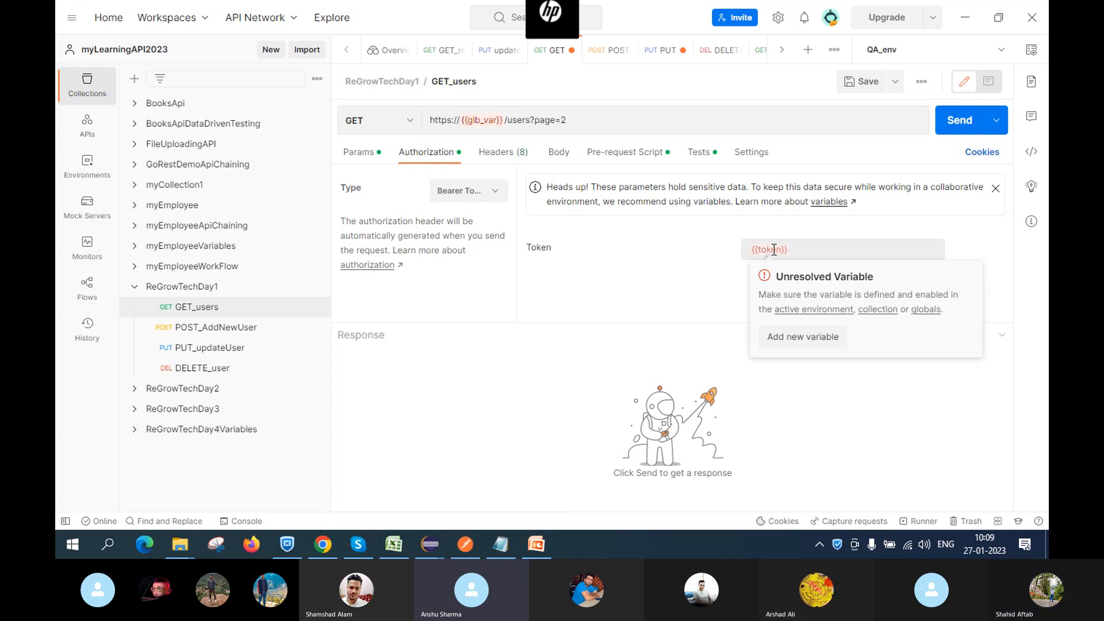
click(798, 249)
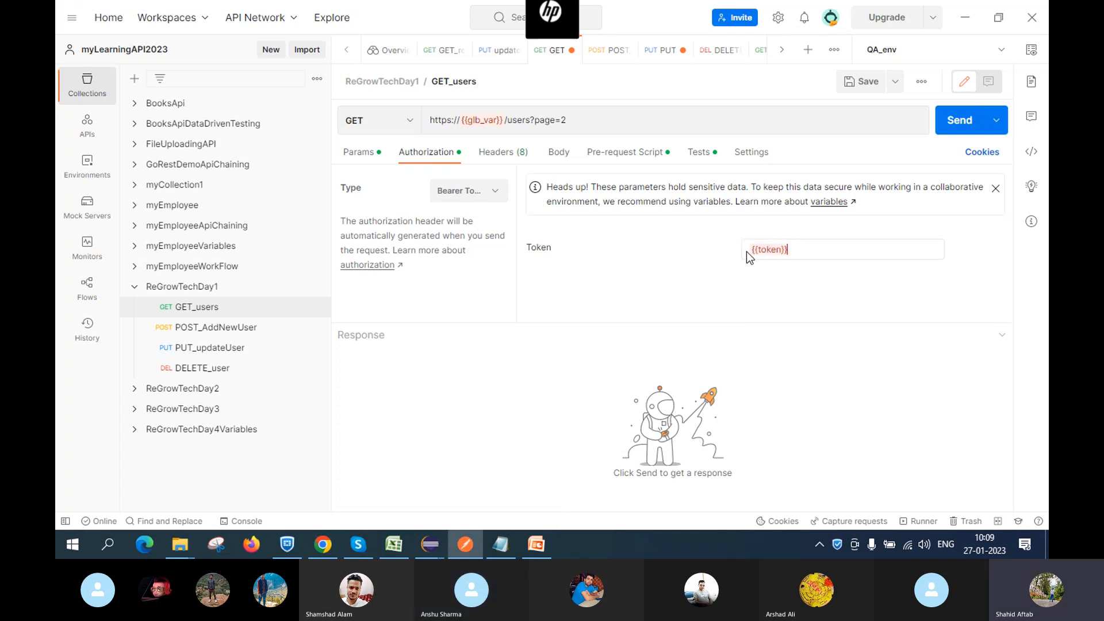
mouse_move(752, 251)
drag(752, 250, 825, 252)
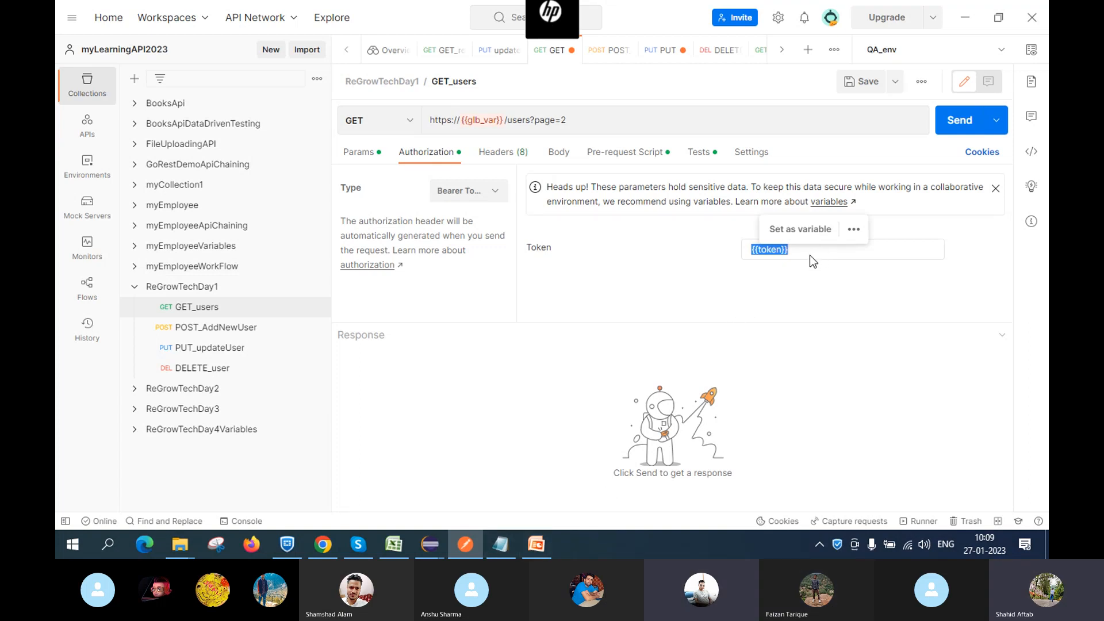
click(805, 251)
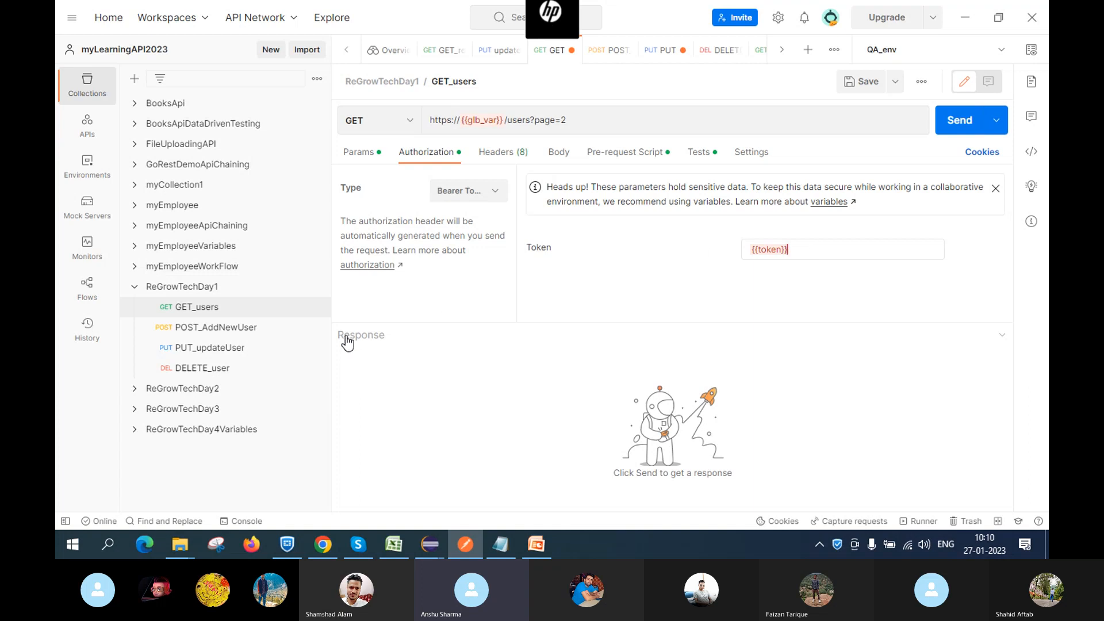
click(217, 290)
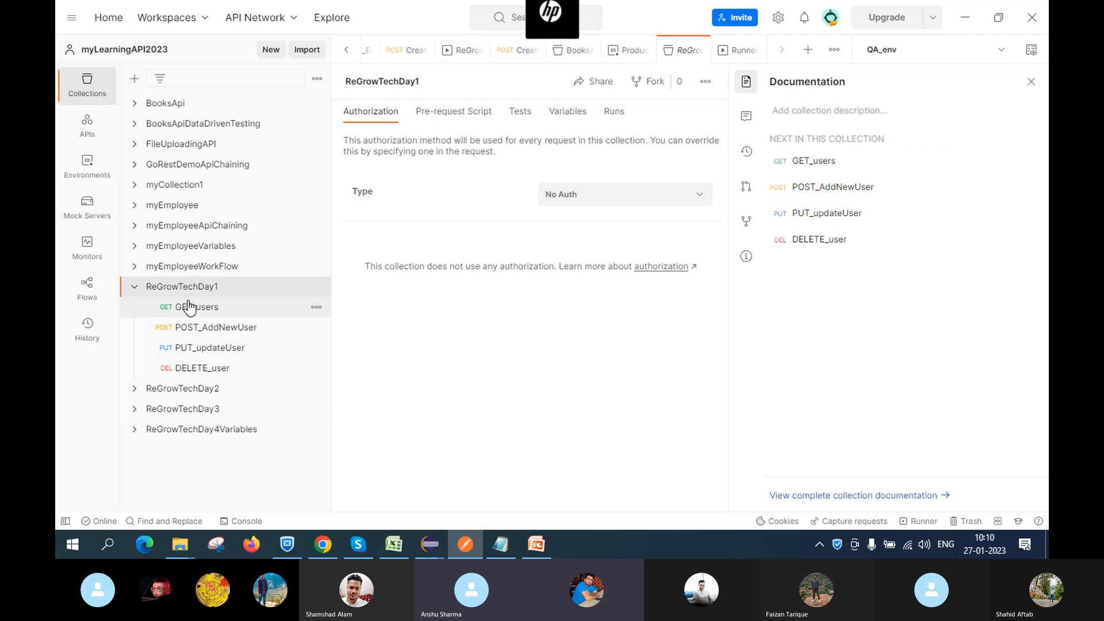
click(225, 317)
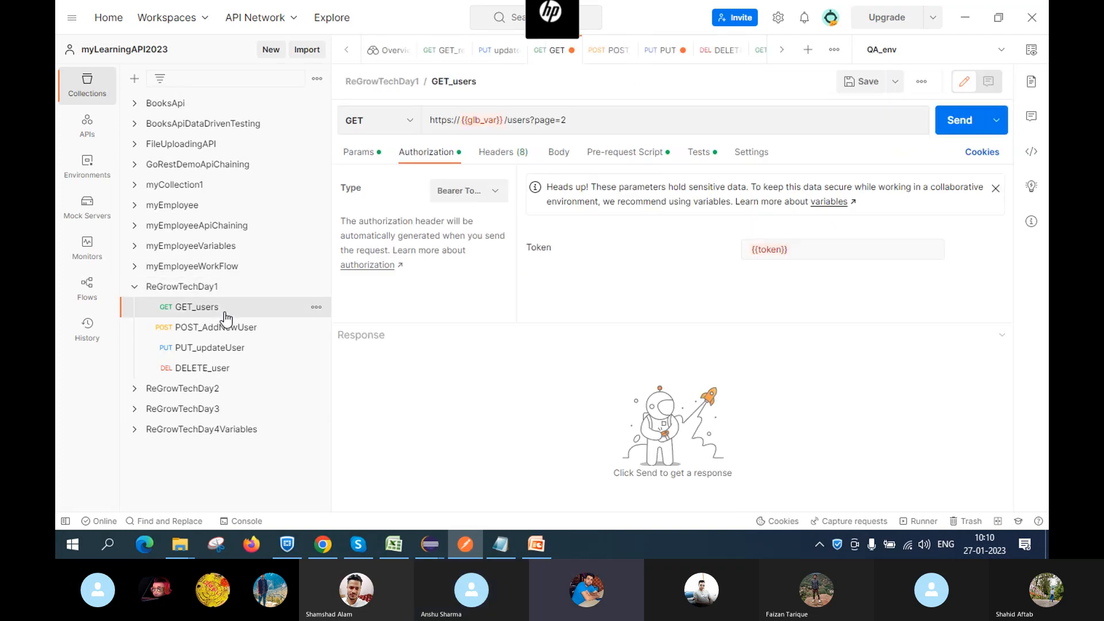
click(624, 154)
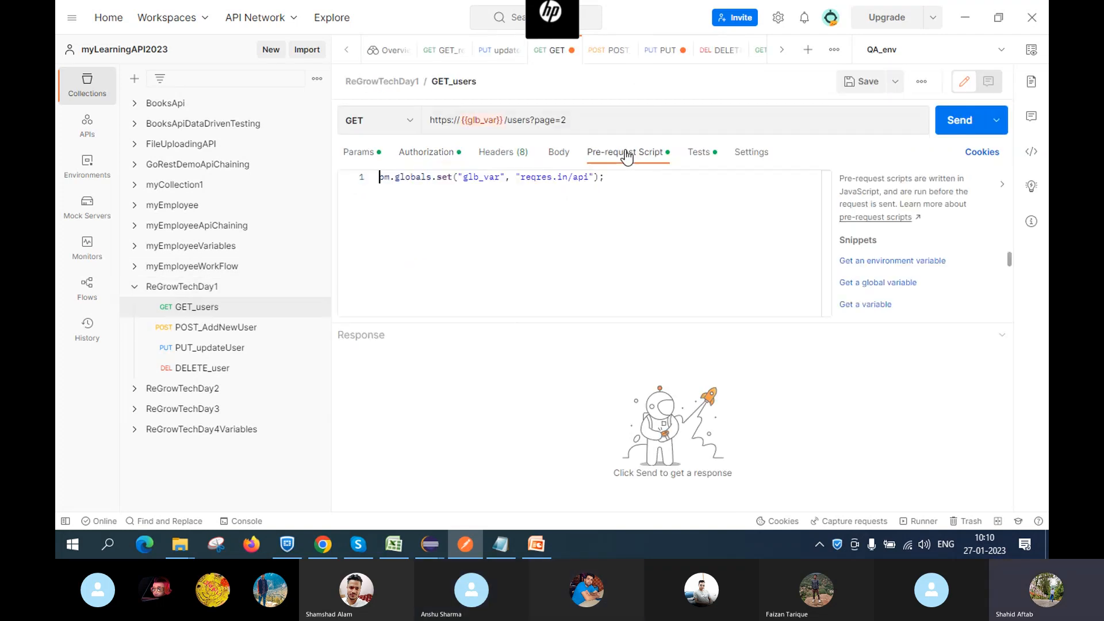
click(360, 156)
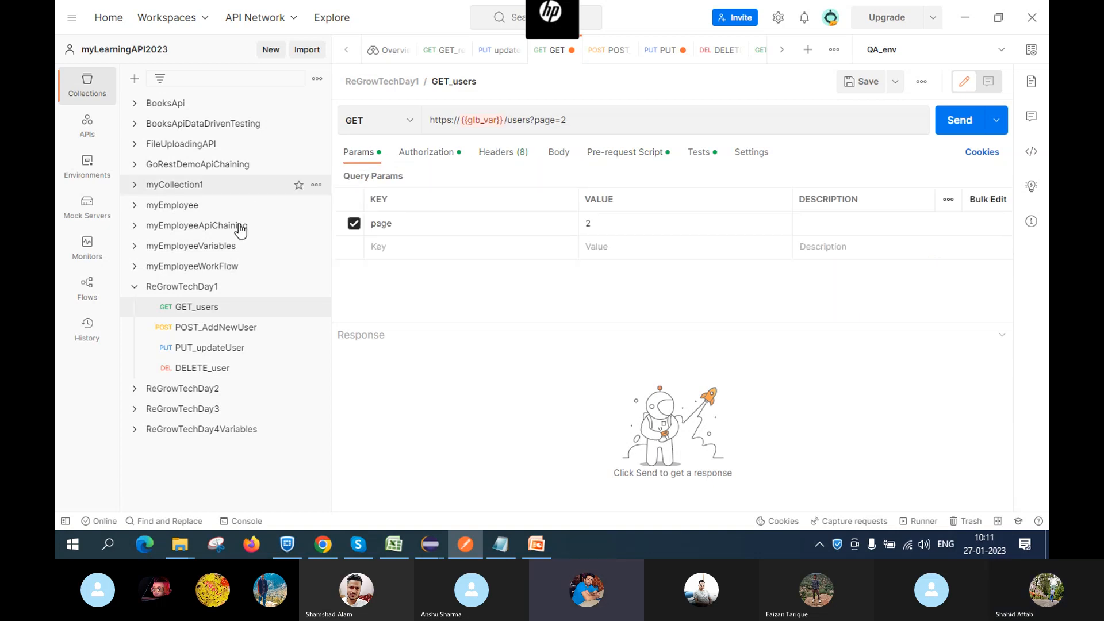
click(207, 290)
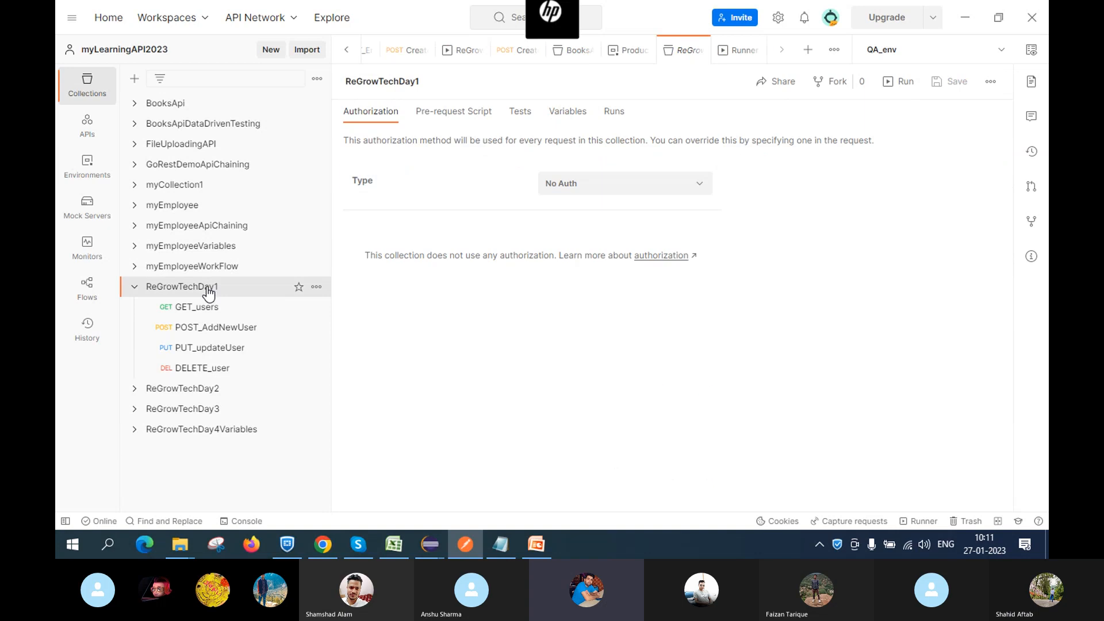
click(566, 113)
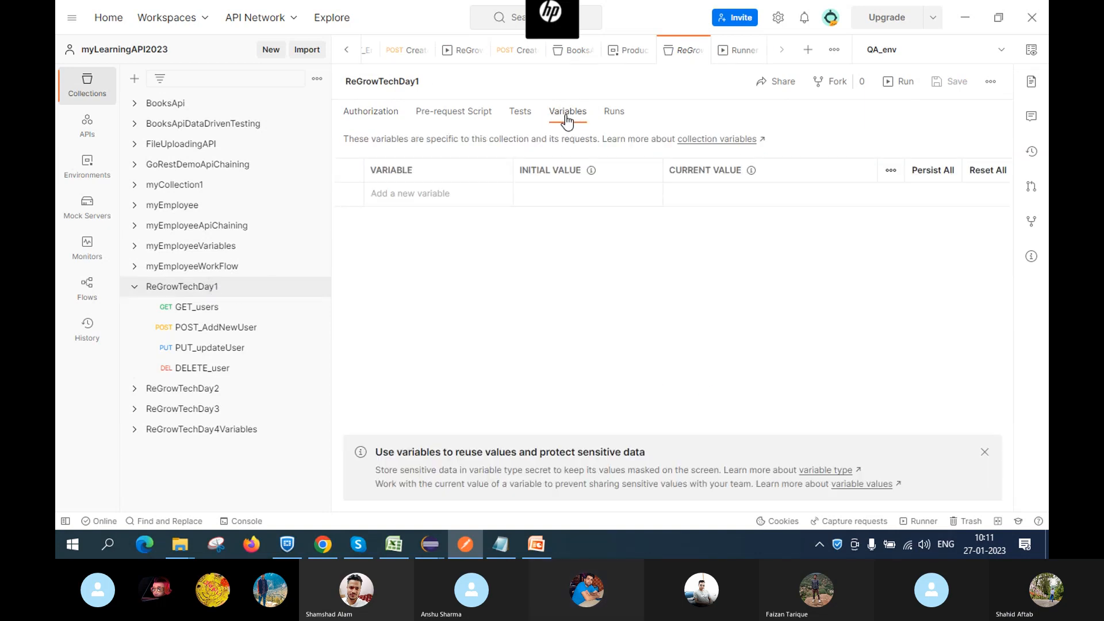
click(213, 337)
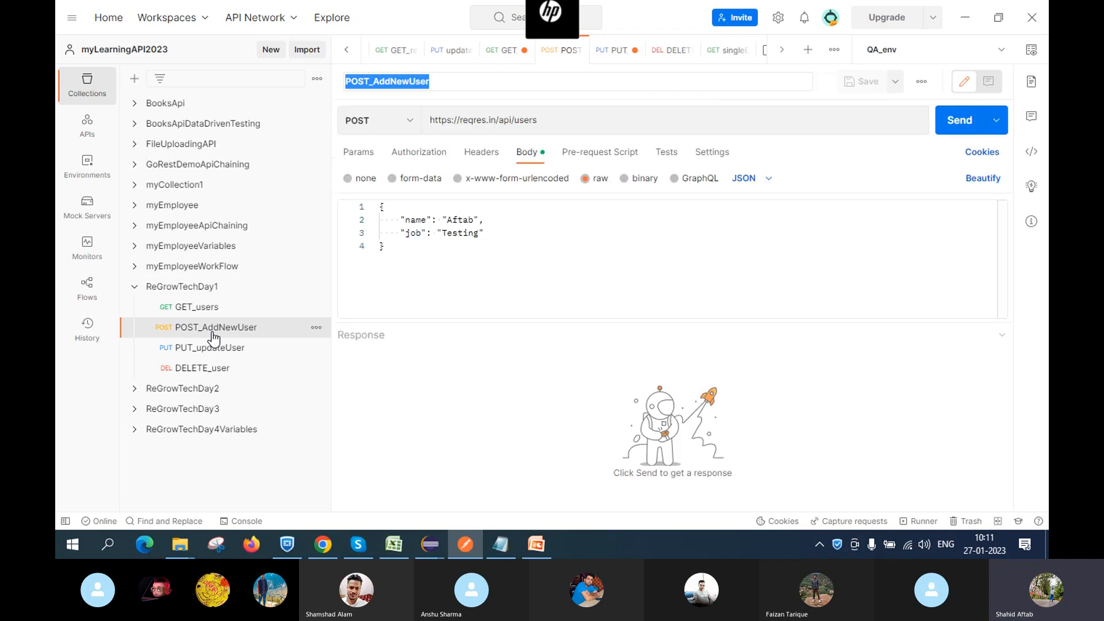
click(188, 309)
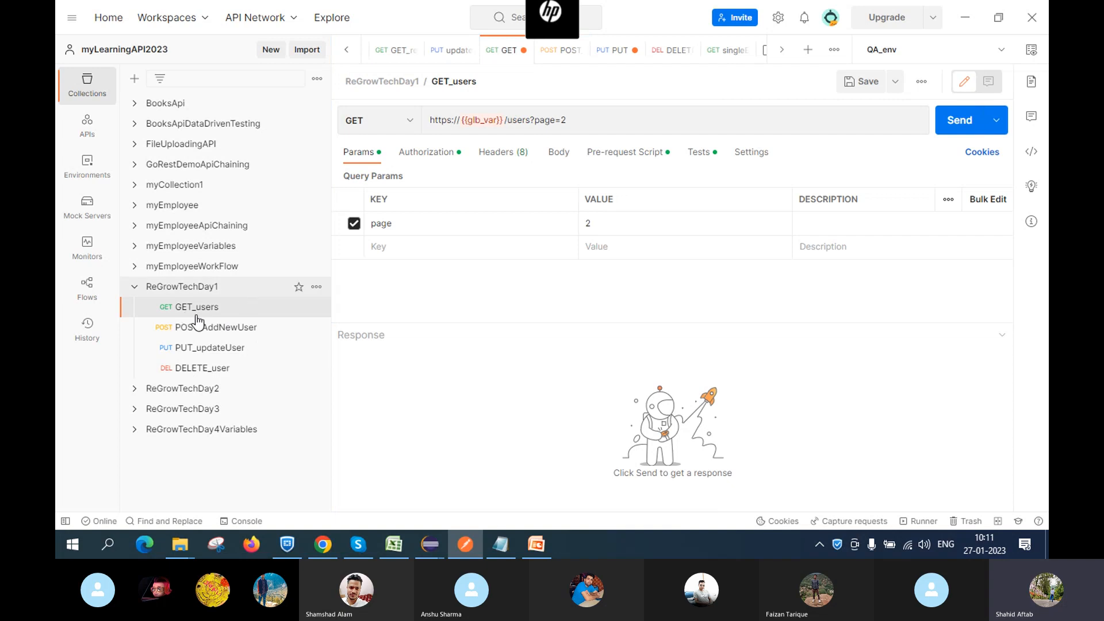
click(425, 153)
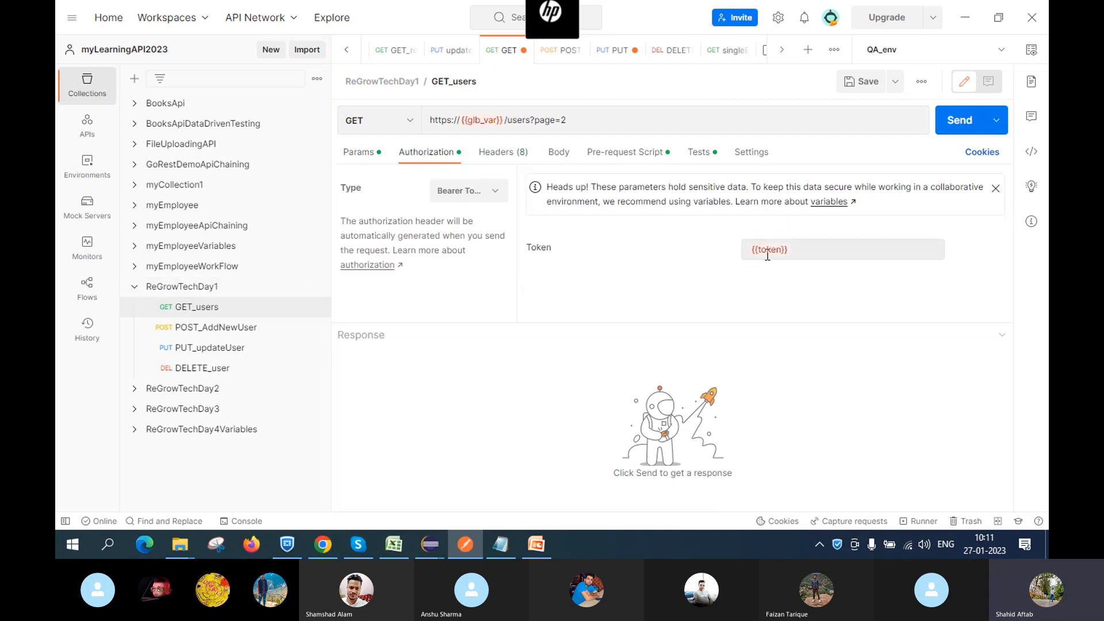
mouse_move(766, 252)
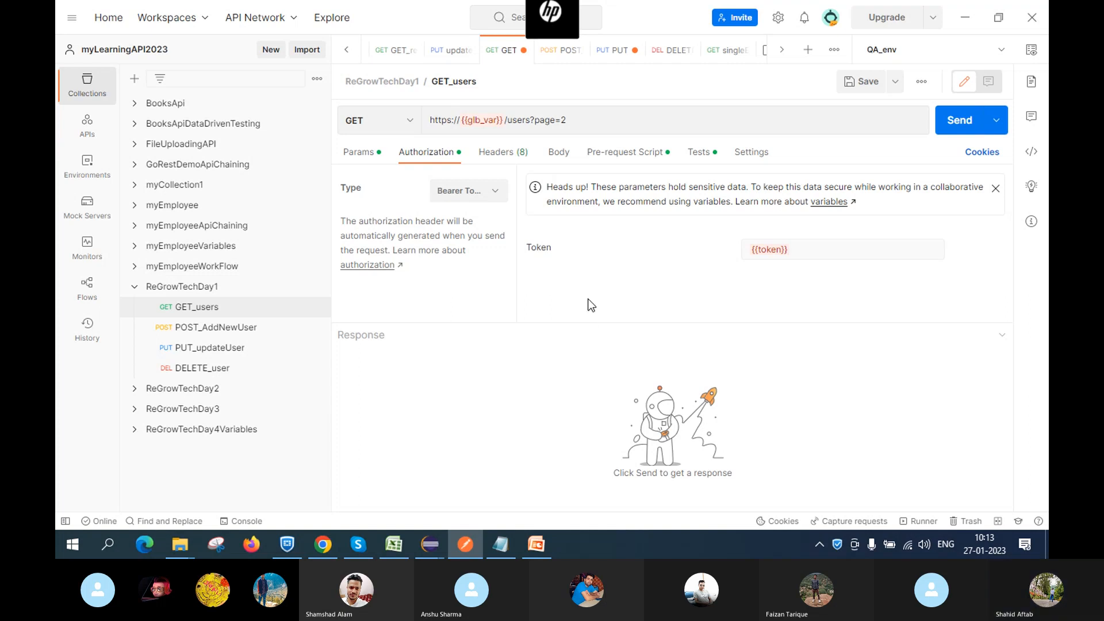
mouse_move(789, 253)
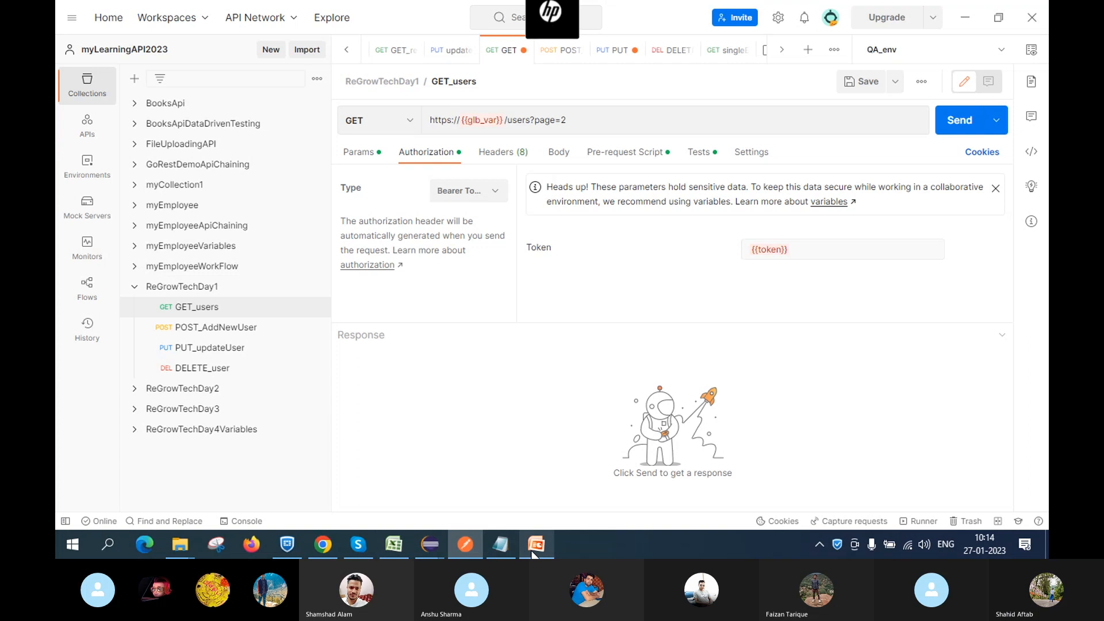
mouse_move(535, 545)
click(532, 478)
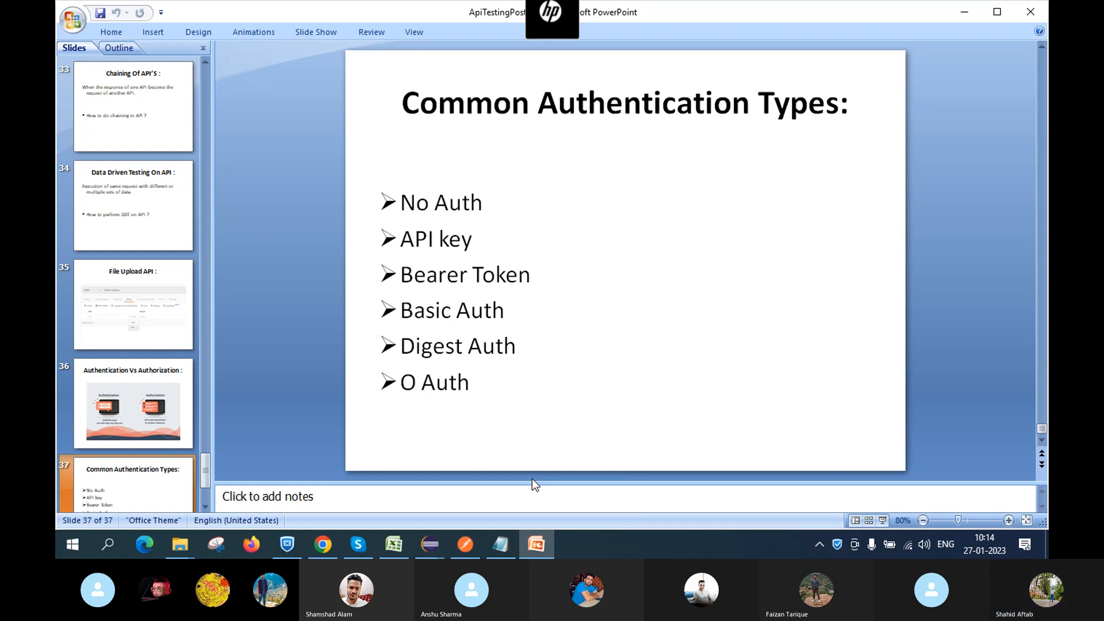
click(452, 545)
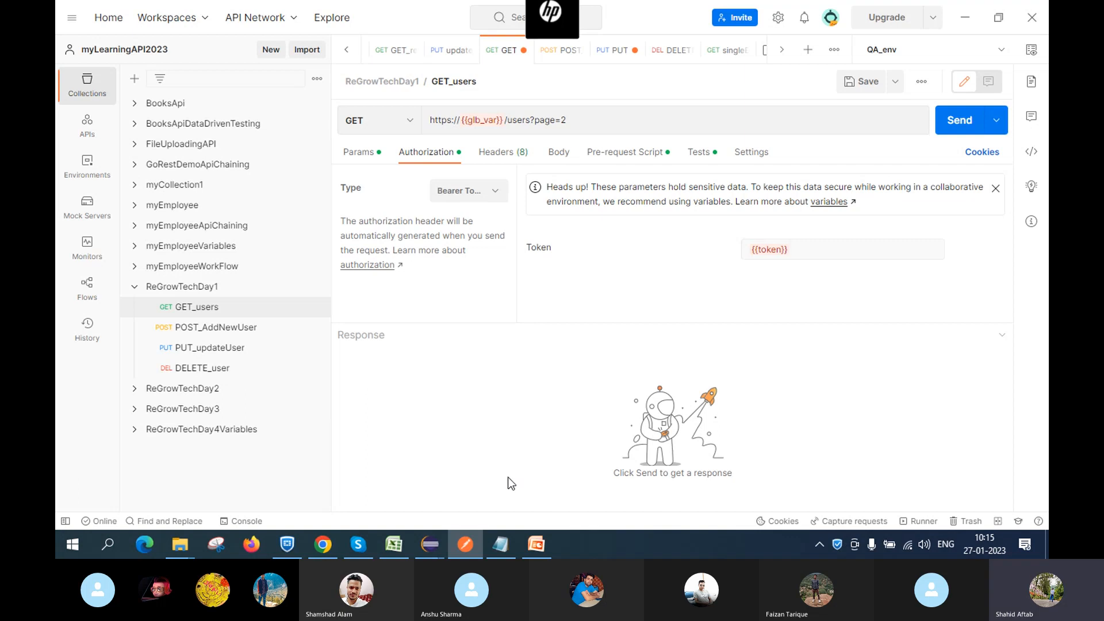
Bring up the Skype call, then PowerPoint slide 37, Common Authentication Types
mouse_move(465, 544)
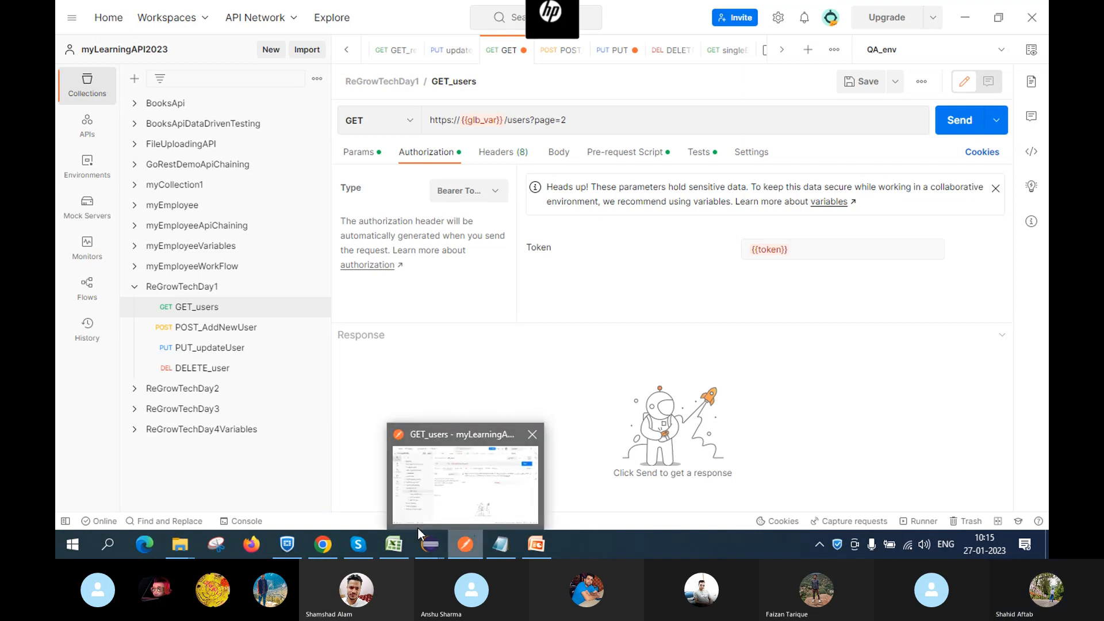
mouse_move(358, 544)
click(358, 506)
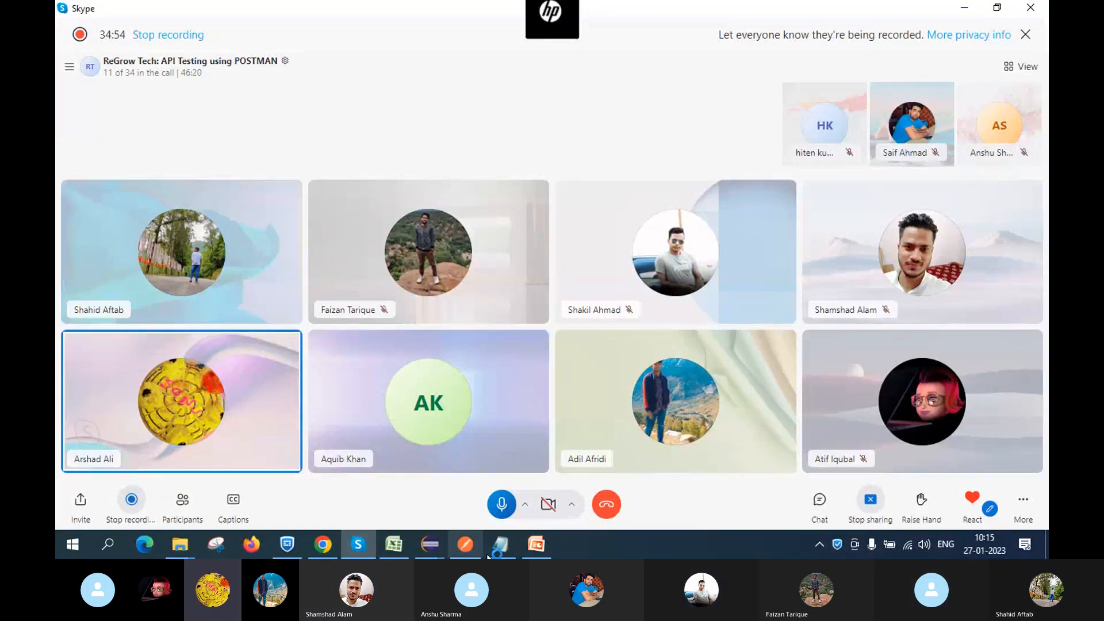
click(533, 546)
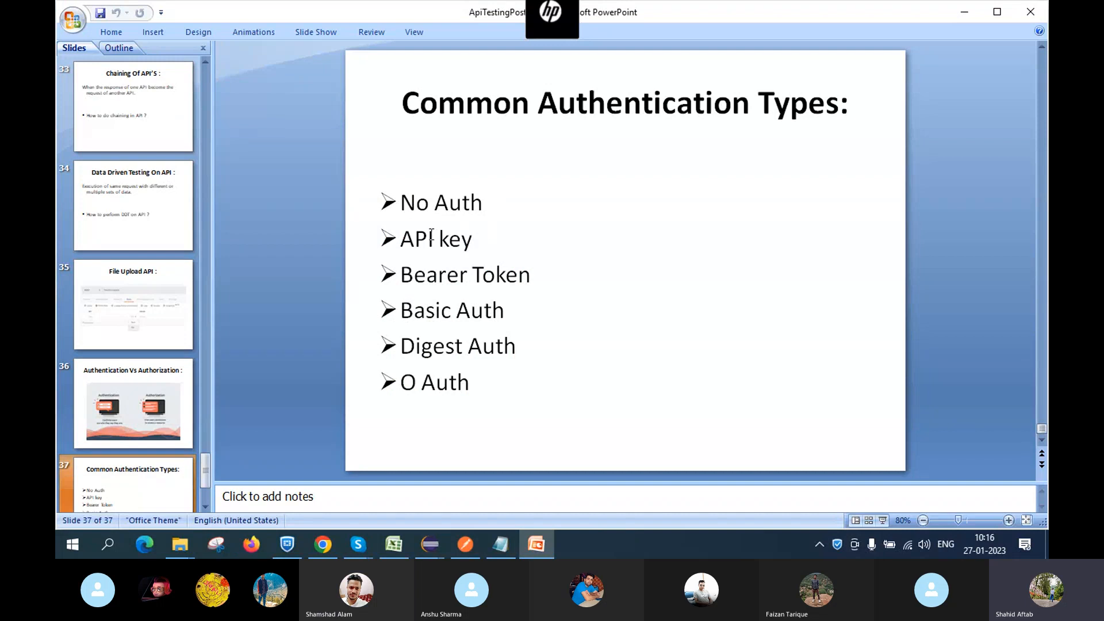
Review slide 37's list: No Auth, API key, Bearer Token, Basic, Digest and O Auth
click(859, 75)
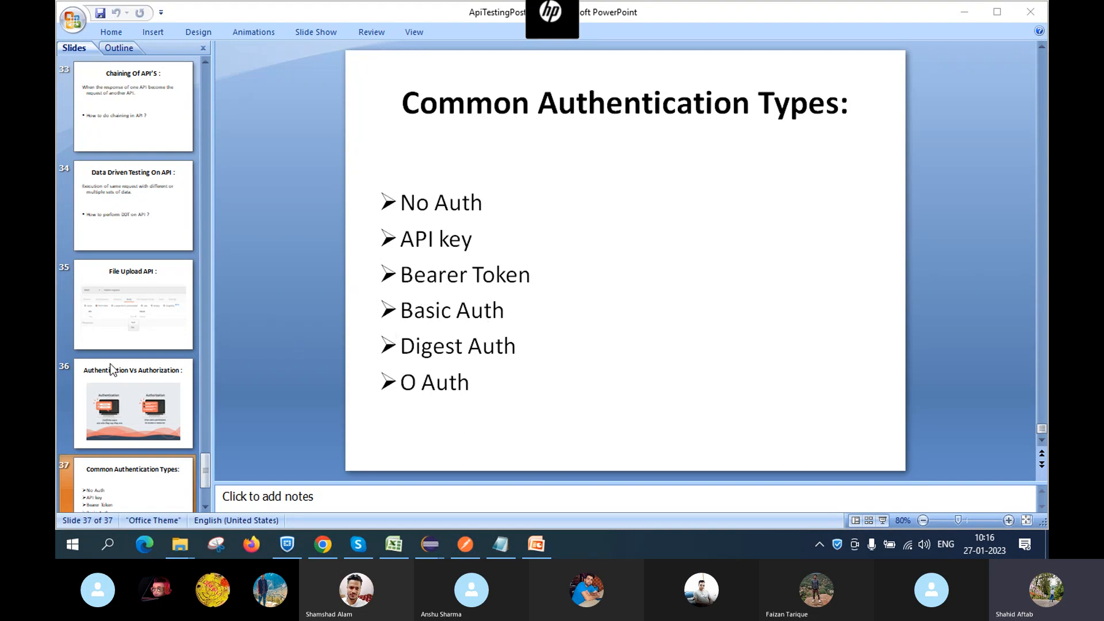
scroll(114, 370, down, 2)
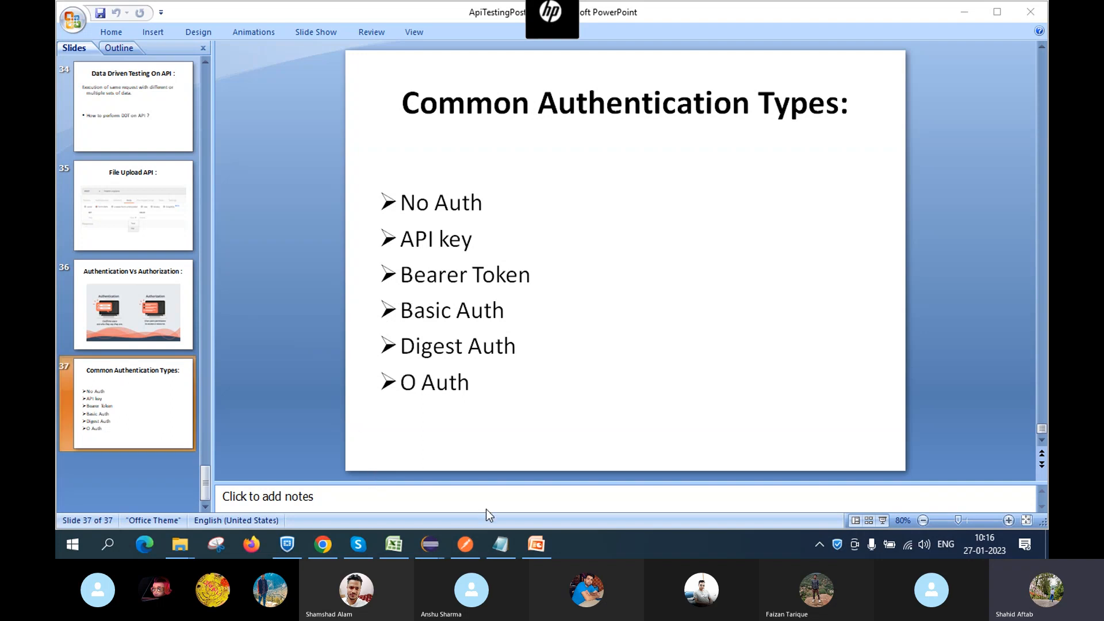
Set the GET_users request's authorization type to Basic Auth
mouse_move(499, 552)
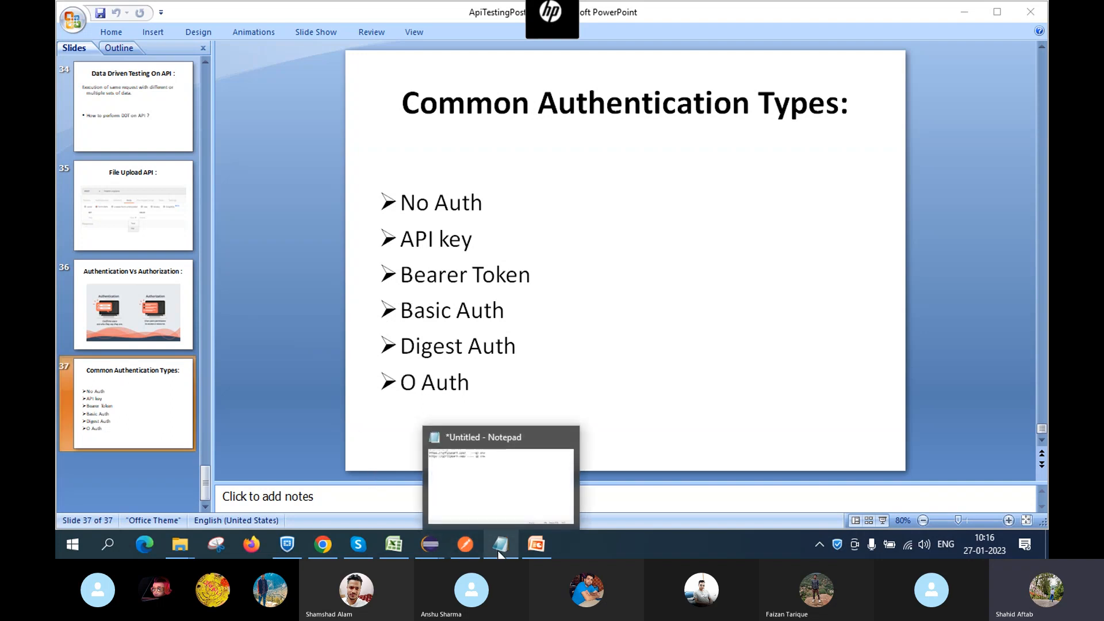
click(465, 544)
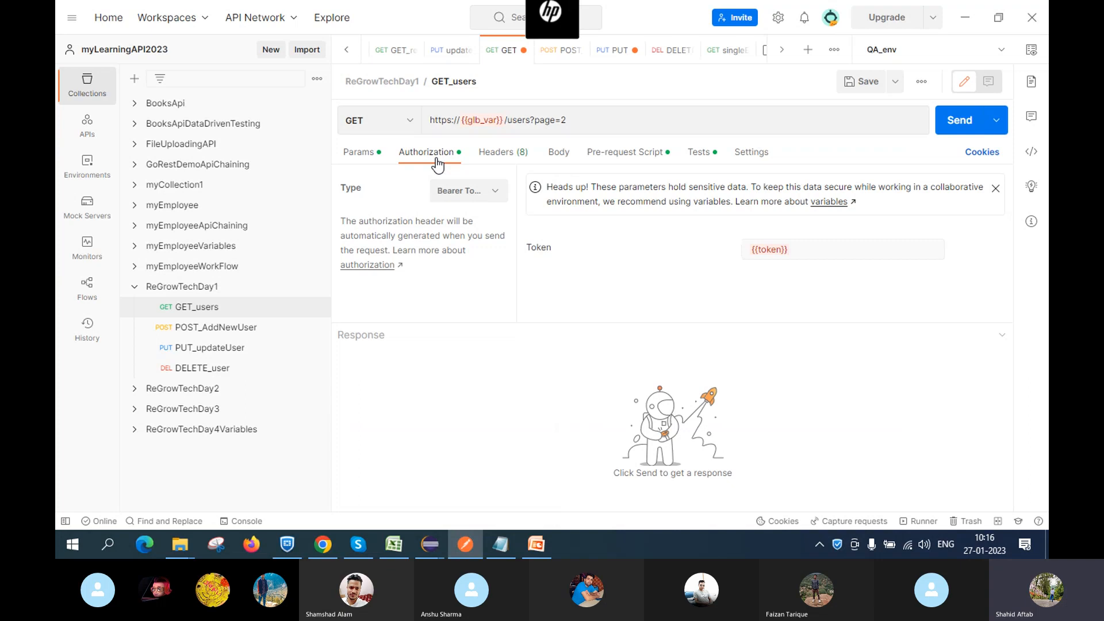
click(493, 198)
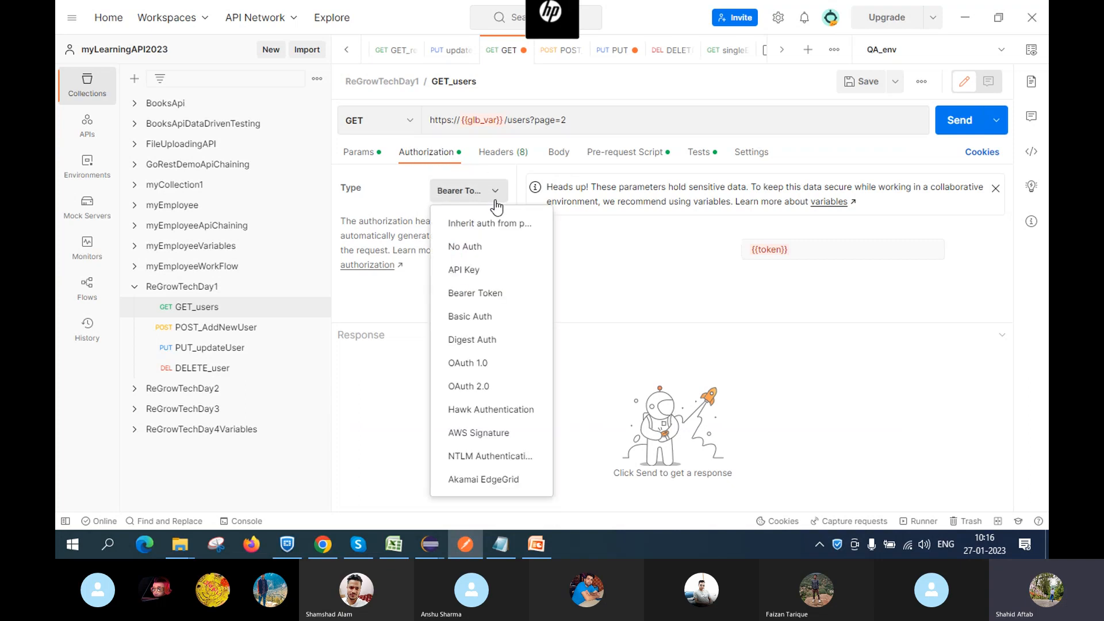
click(472, 317)
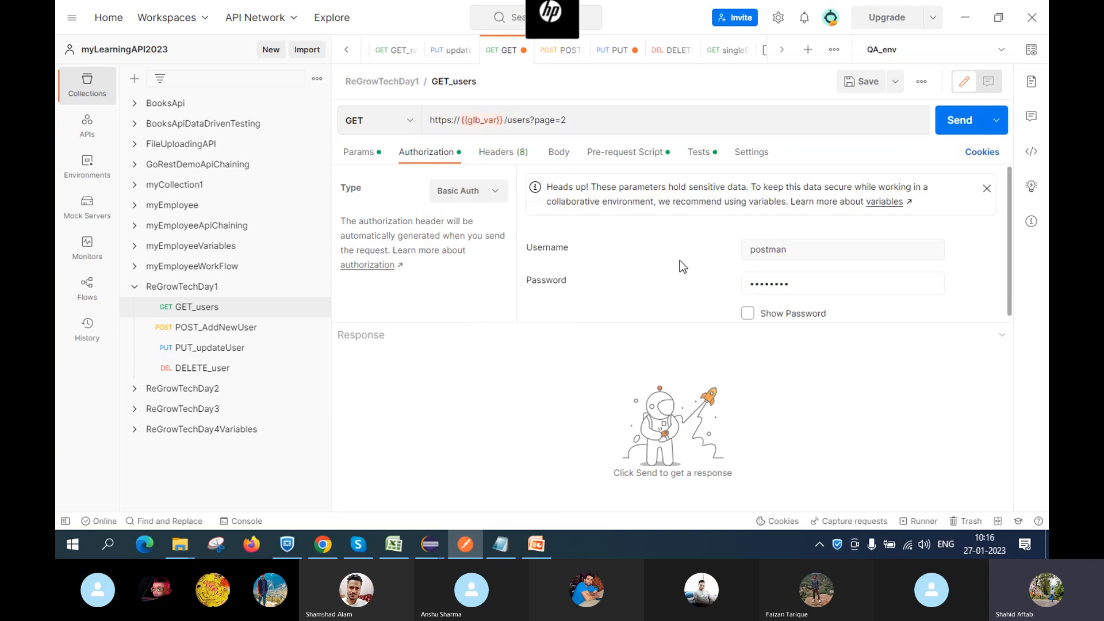
scroll(678, 276, down, 1)
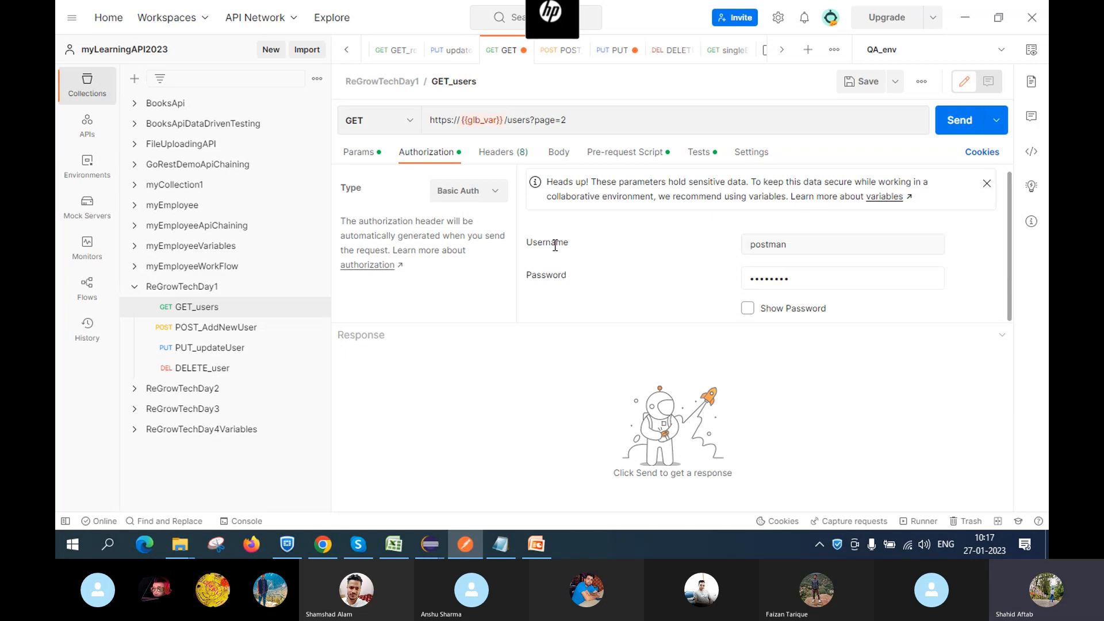
Show the Basic Auth password in plain text and save GET_users
click(808, 276)
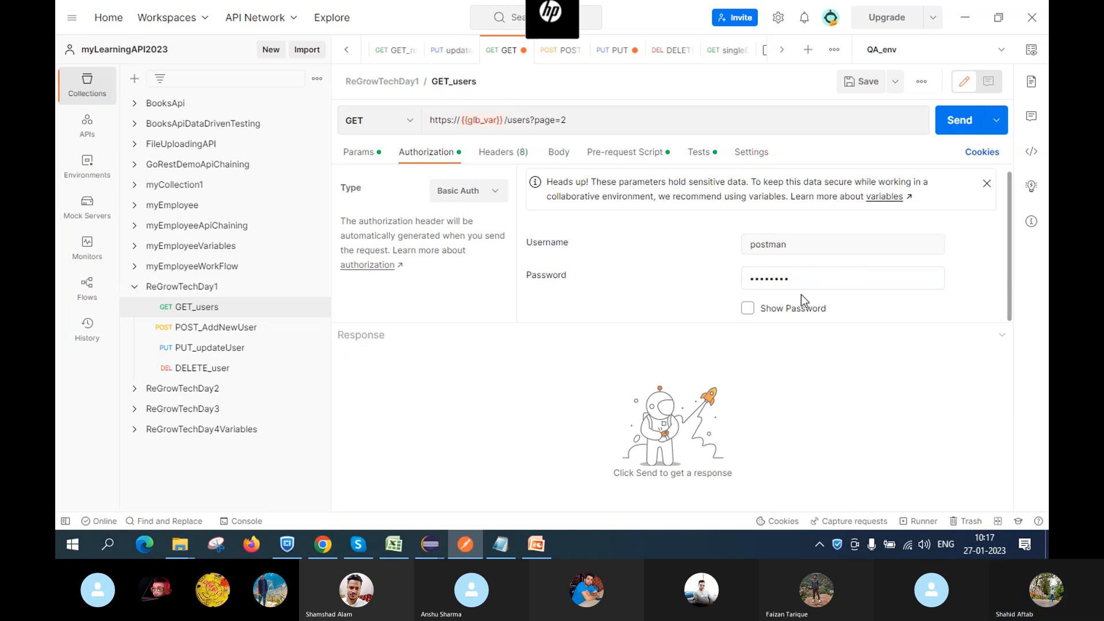
click(748, 308)
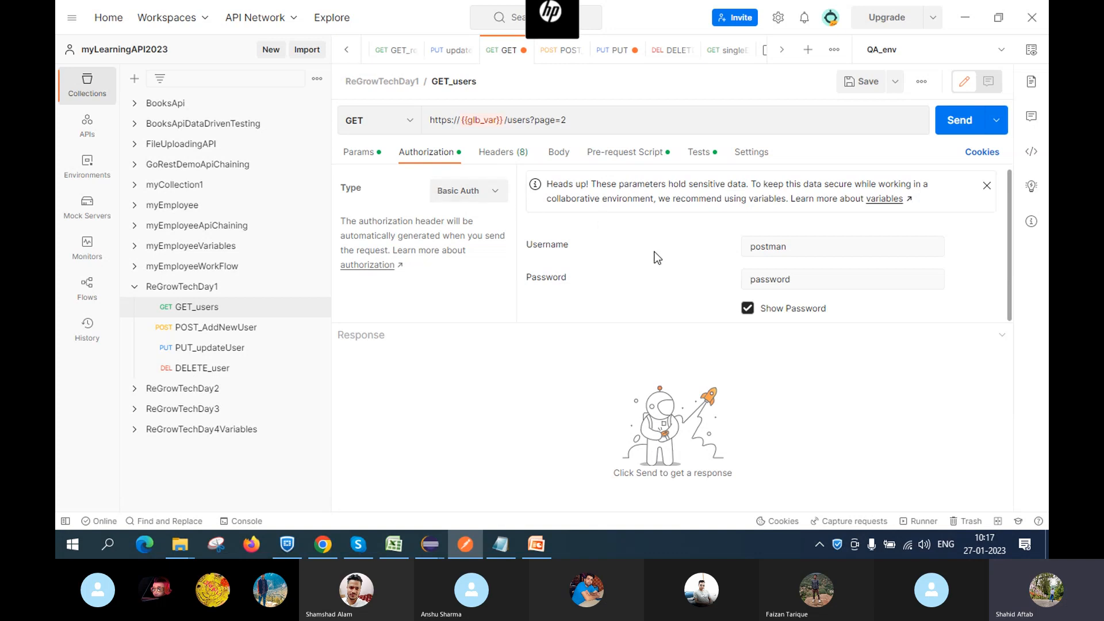
click(855, 86)
click(472, 195)
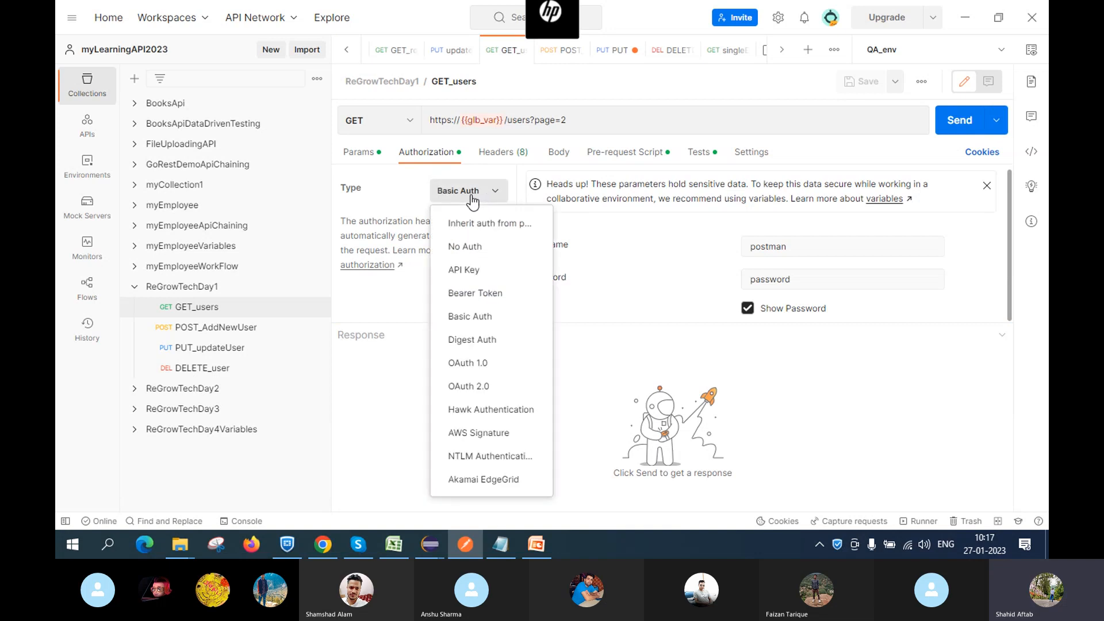
click(479, 274)
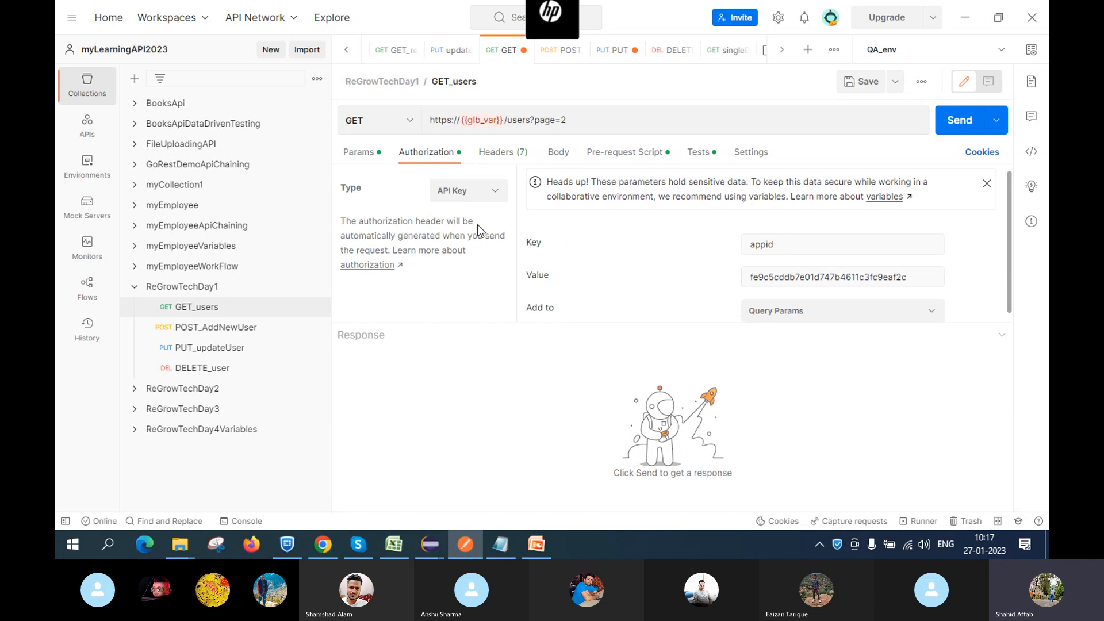
click(470, 191)
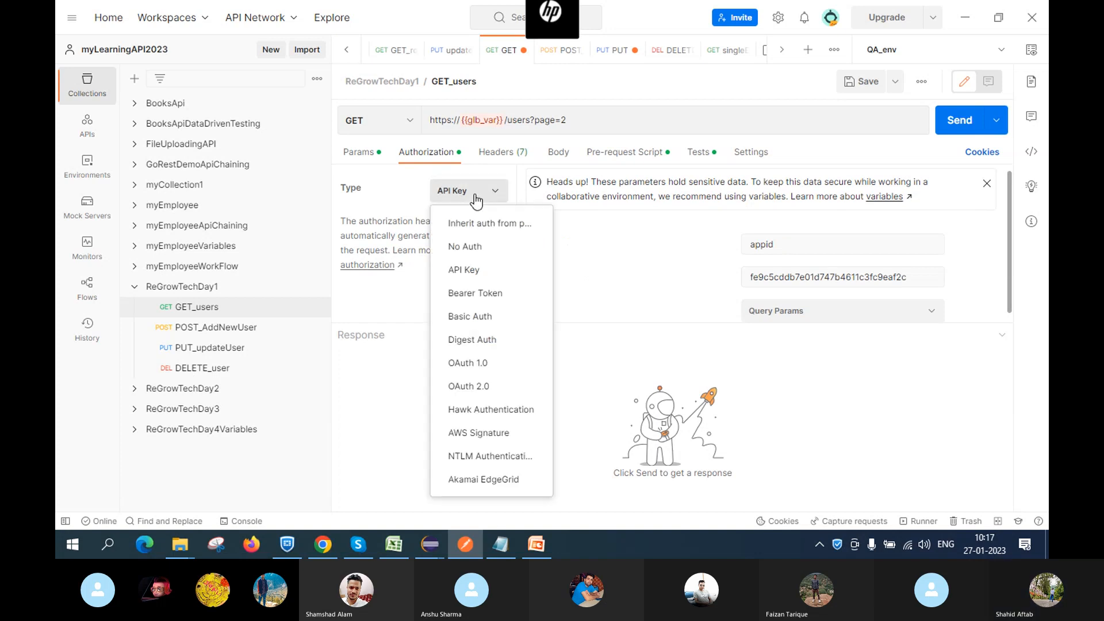
click(471, 293)
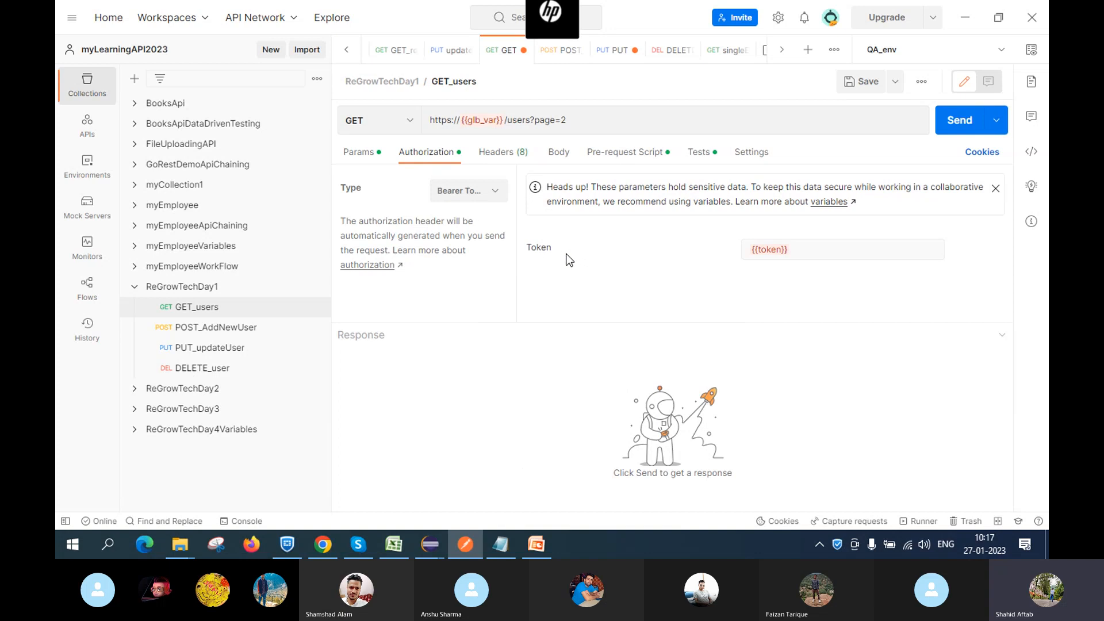
click(481, 192)
click(485, 318)
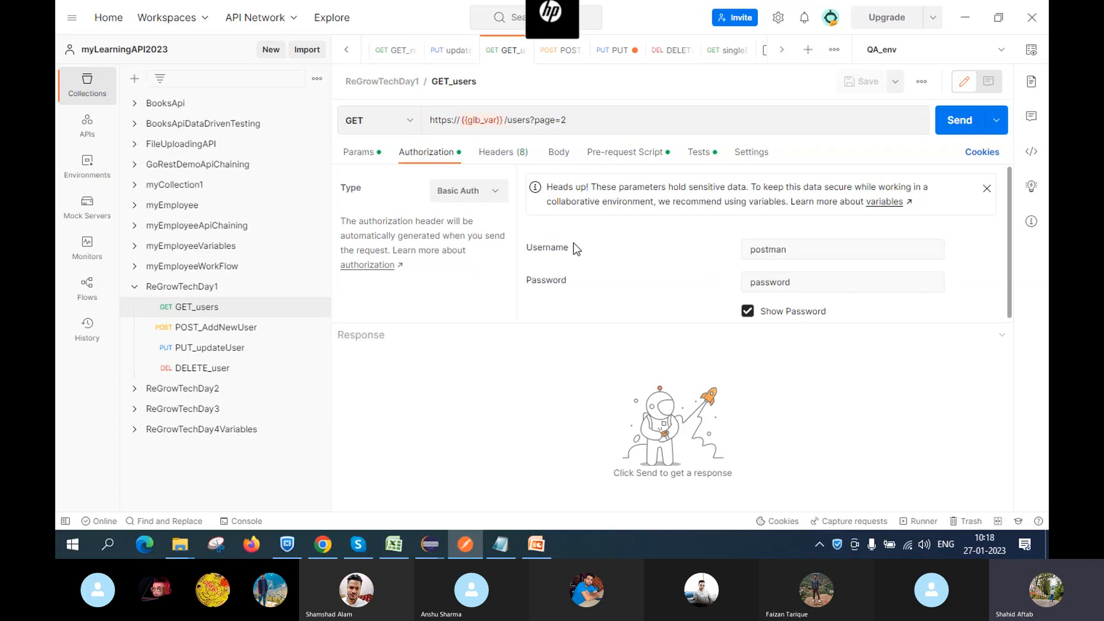
mouse_move(536, 544)
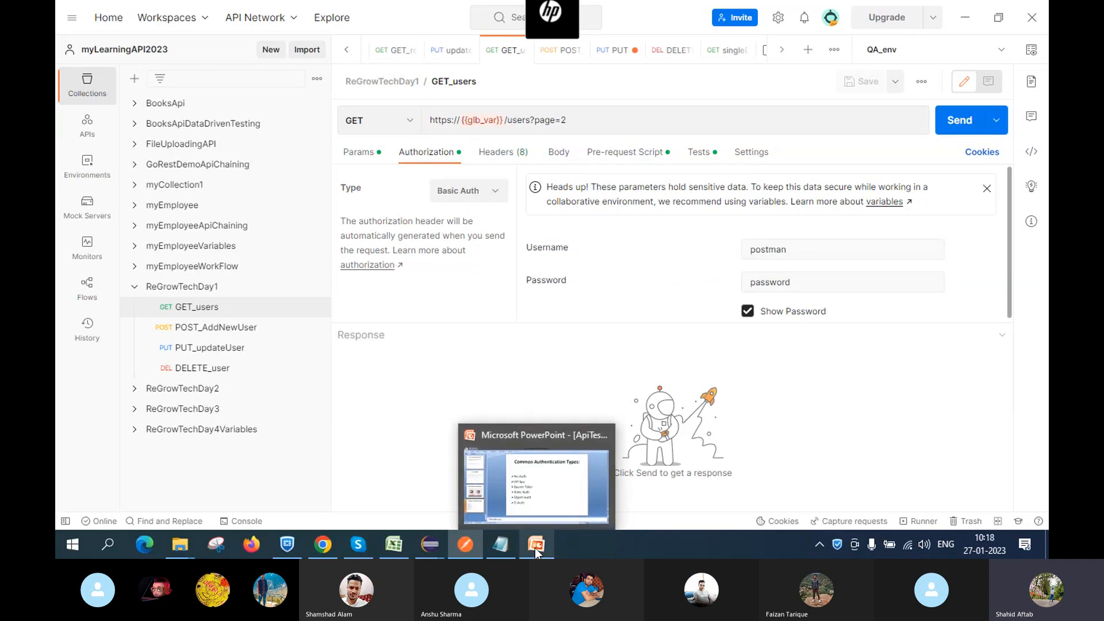
click(529, 475)
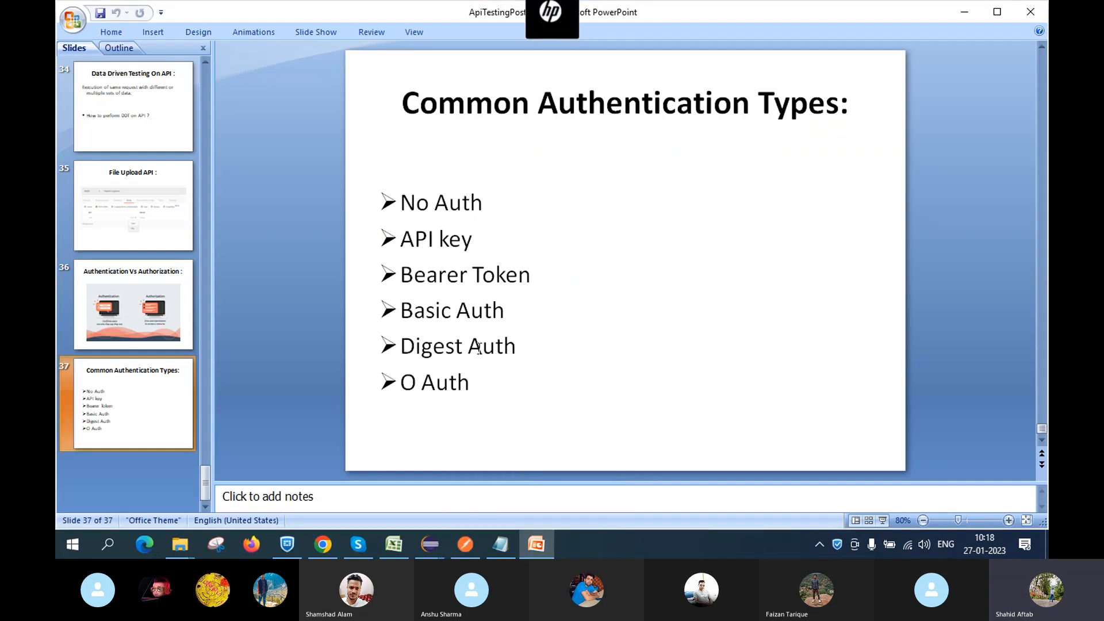
mouse_move(492, 556)
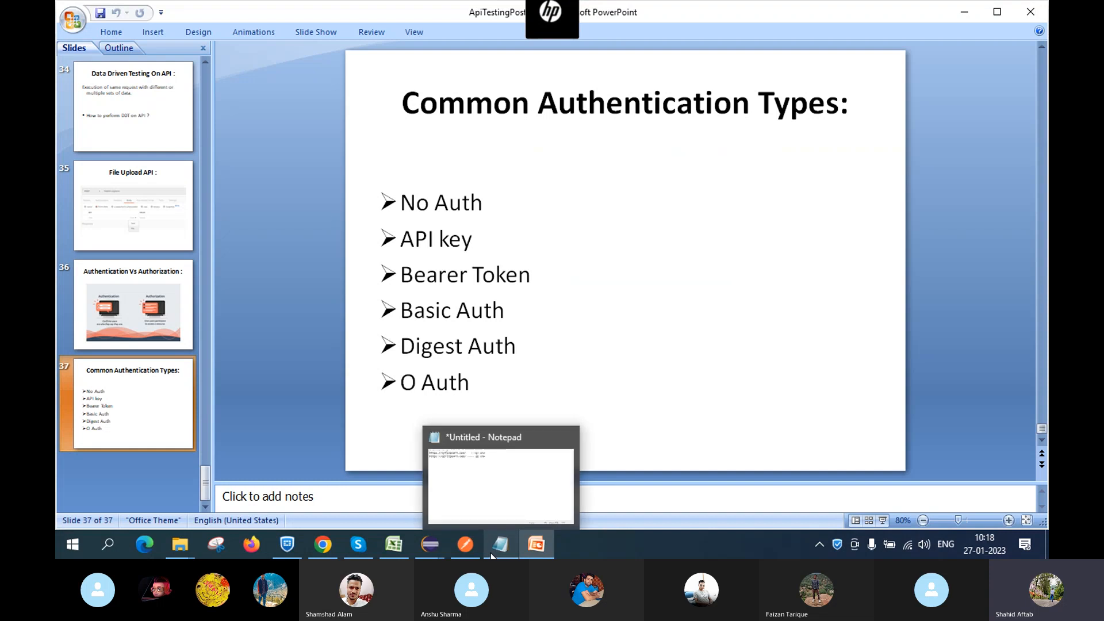
Switch GET_users authorization to Digest Auth and review its fields
mouse_move(455, 549)
click(457, 464)
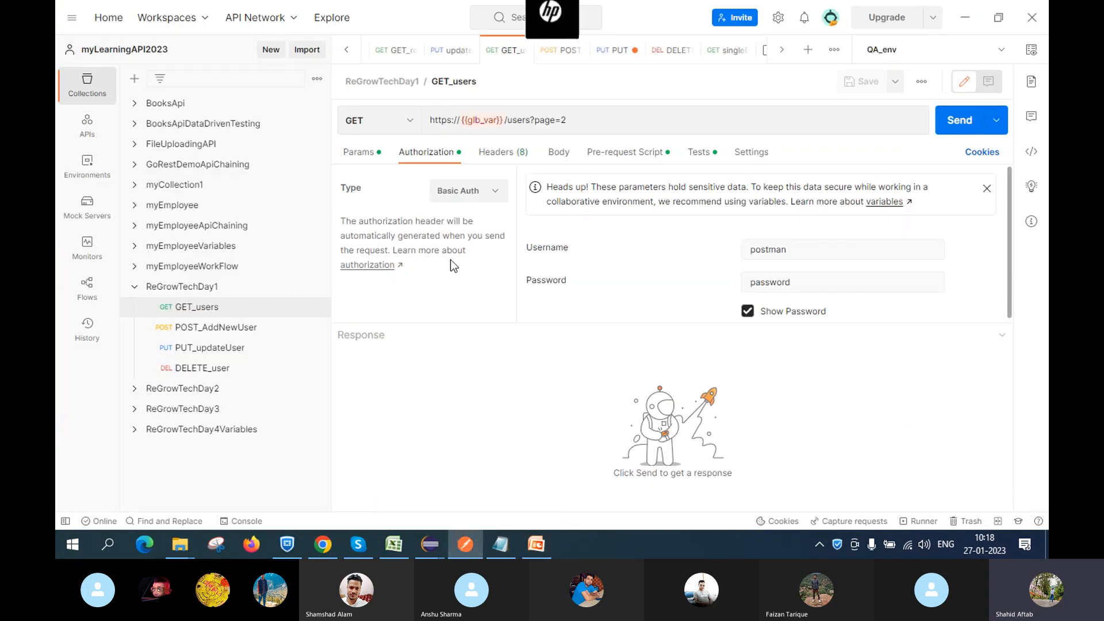
click(493, 190)
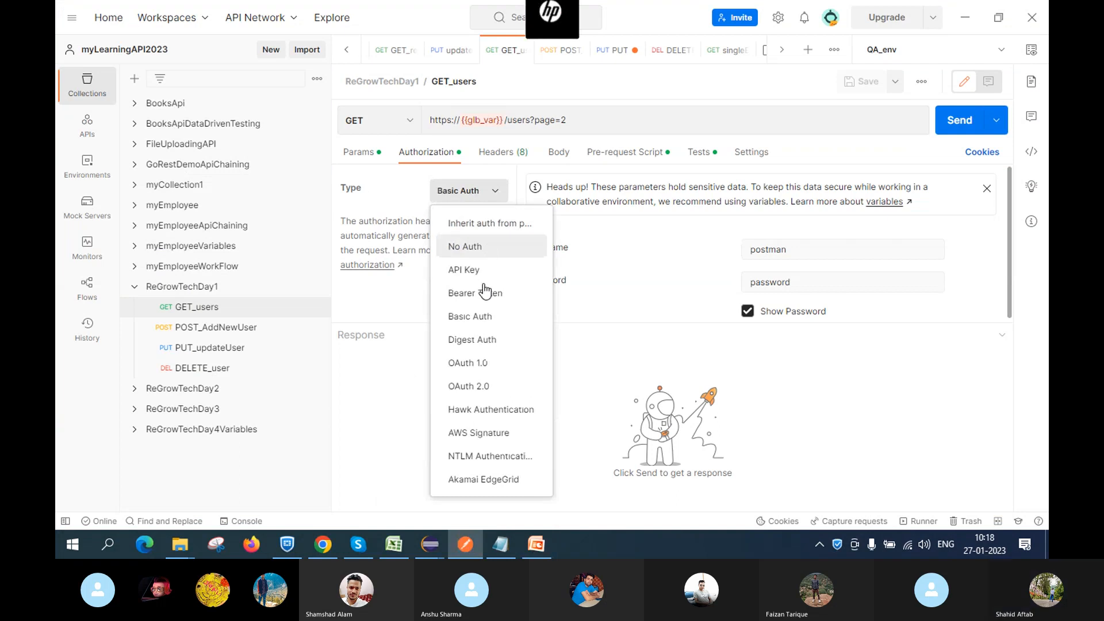
click(476, 340)
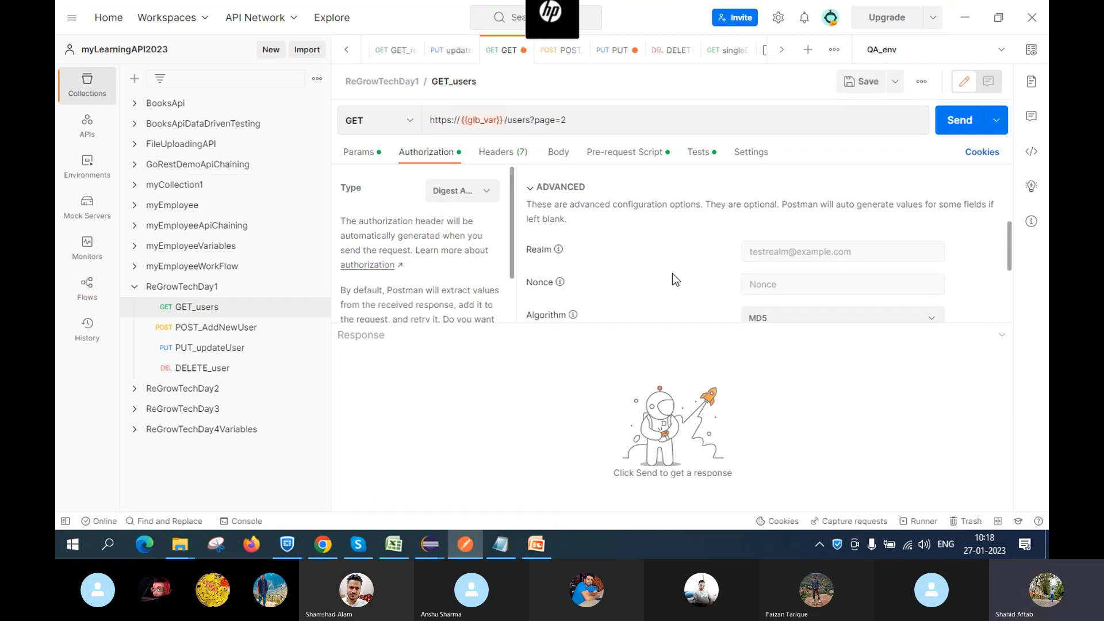
scroll(672, 274, up, 2)
scroll(672, 274, down, 3)
scroll(671, 273, up, 5)
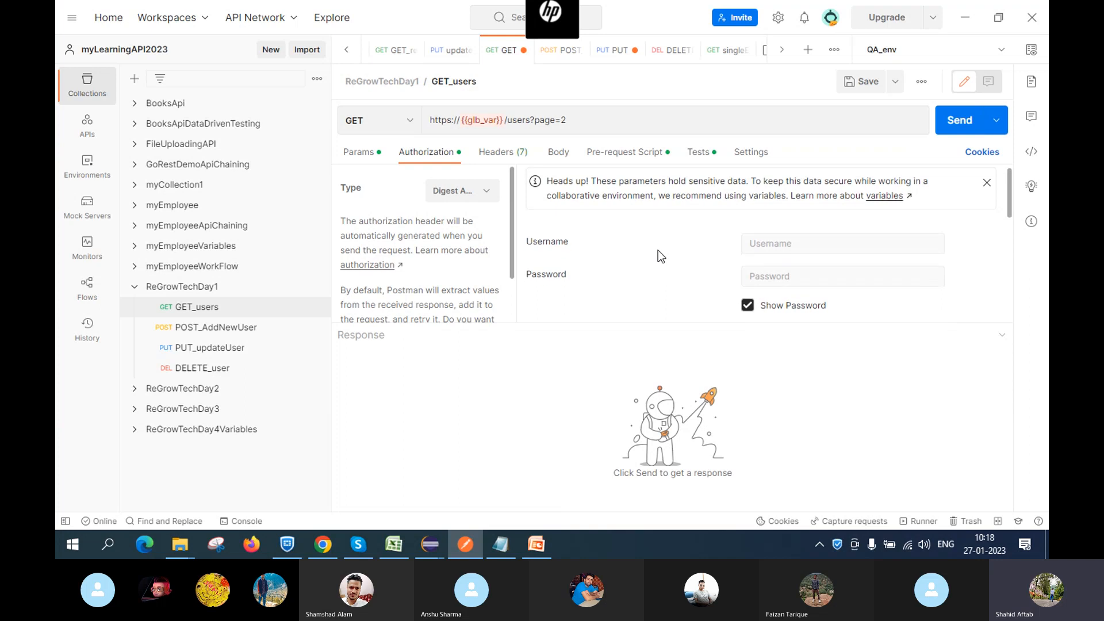
scroll(543, 247, down, 1)
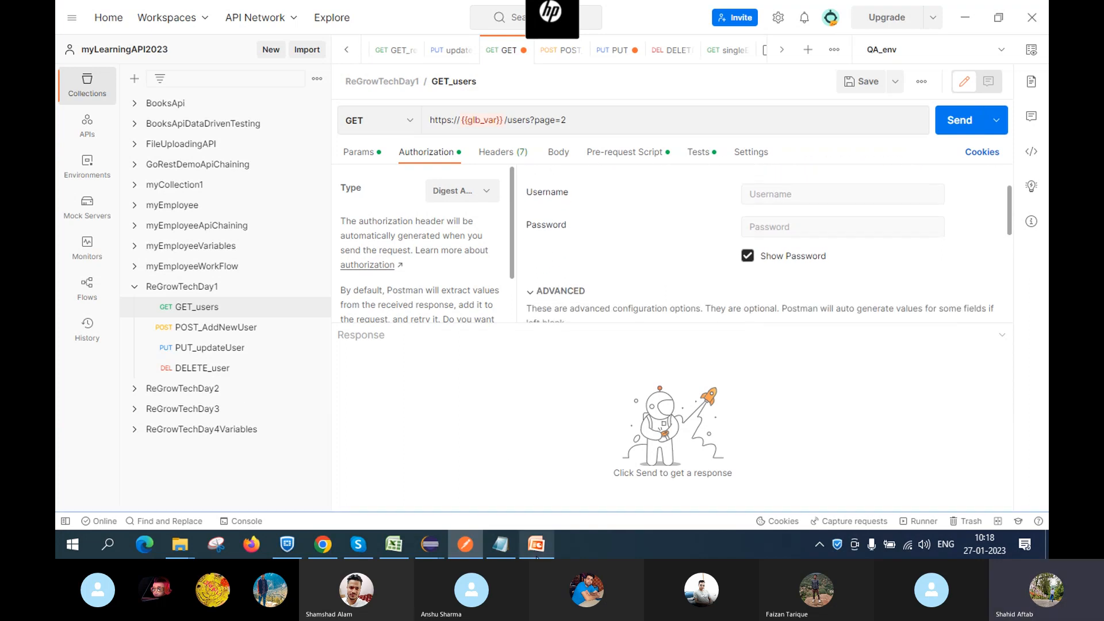
Bring PowerPoint's slide 37, Common Authentication Types, back to the front
mouse_move(537, 552)
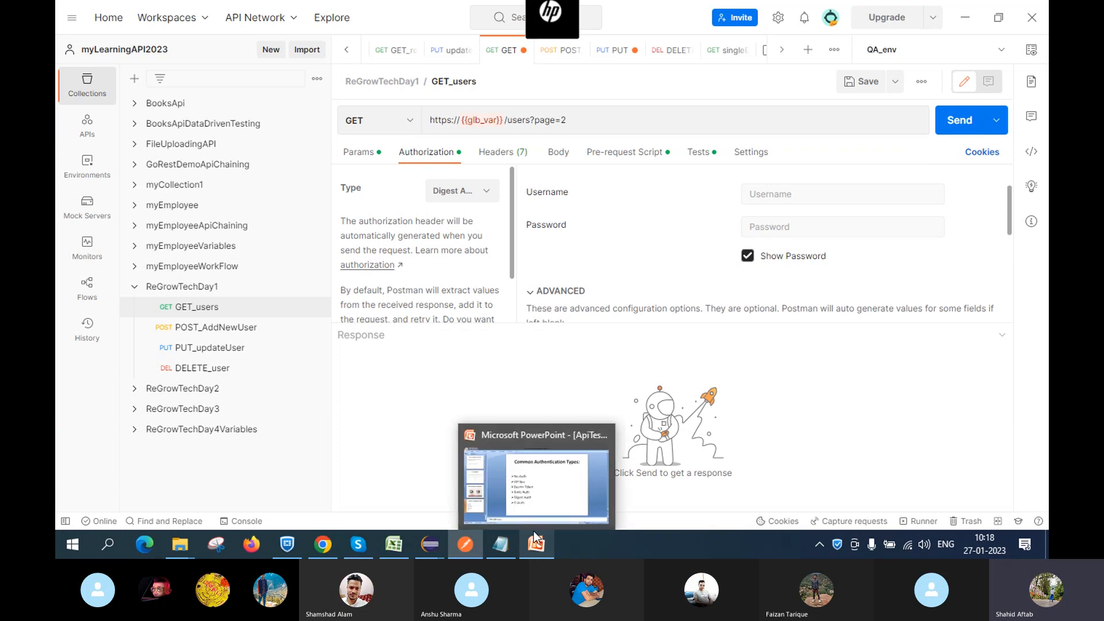
click(526, 487)
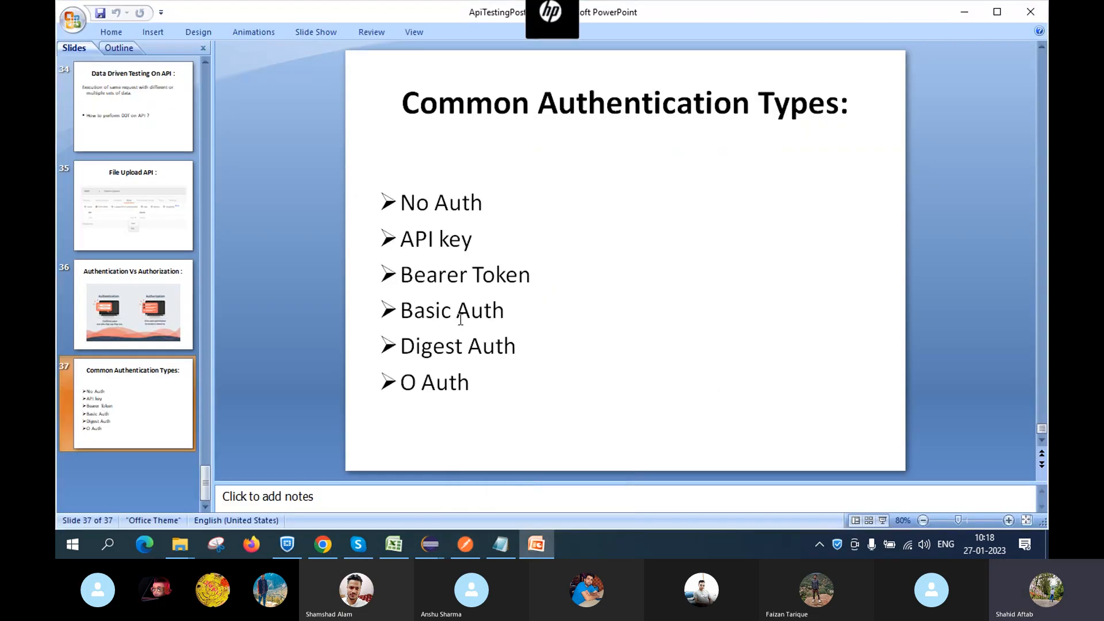
mouse_move(464, 546)
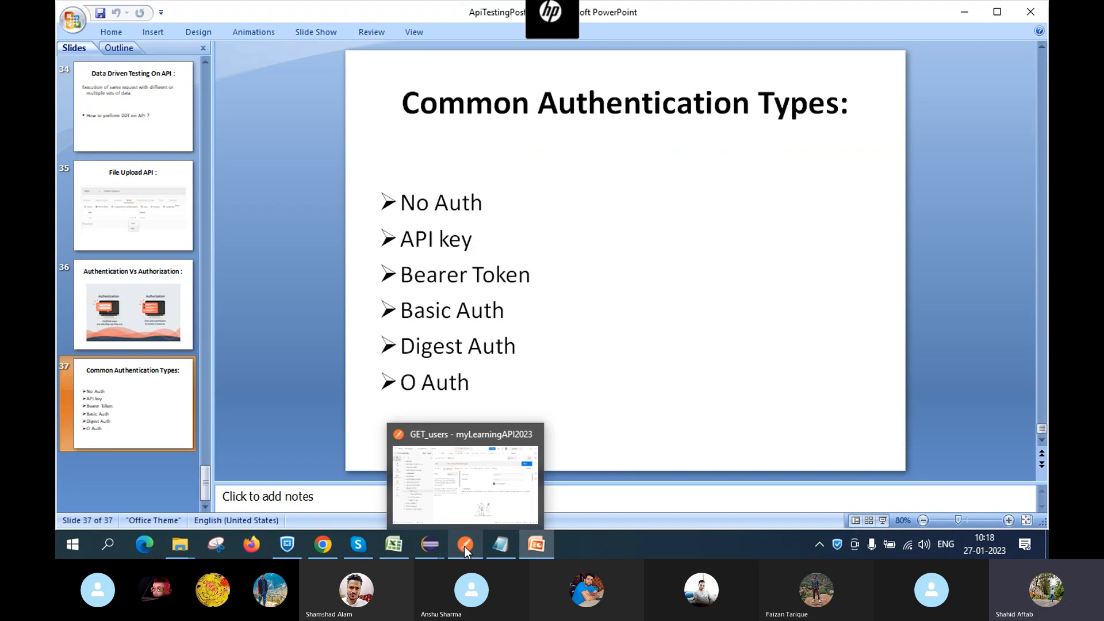
click(461, 476)
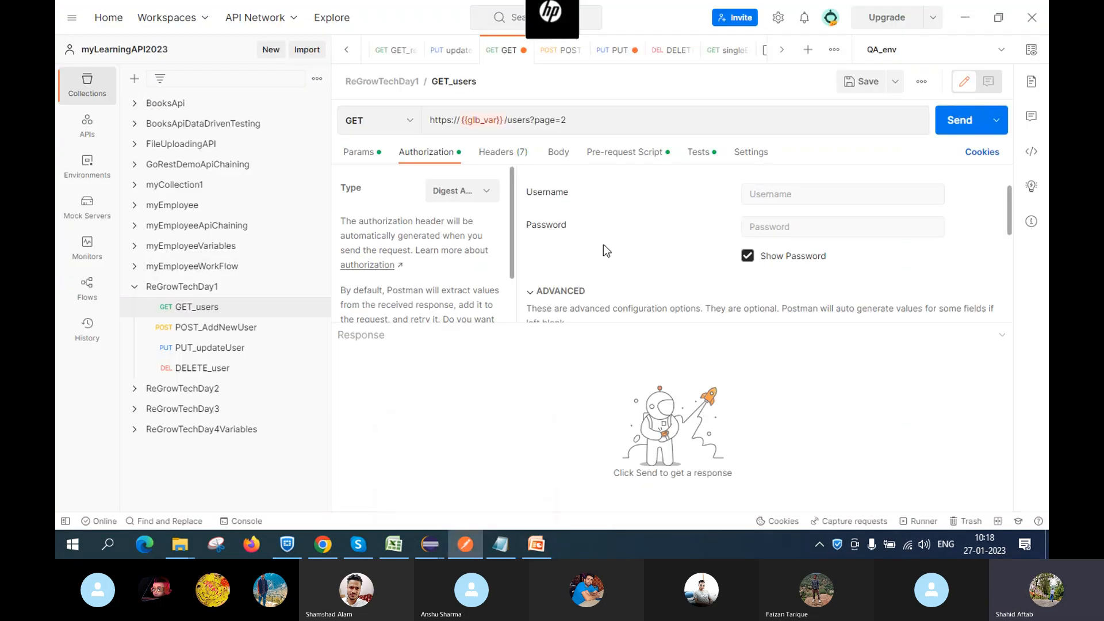
scroll(602, 244, down, 1)
scroll(602, 244, up, 2)
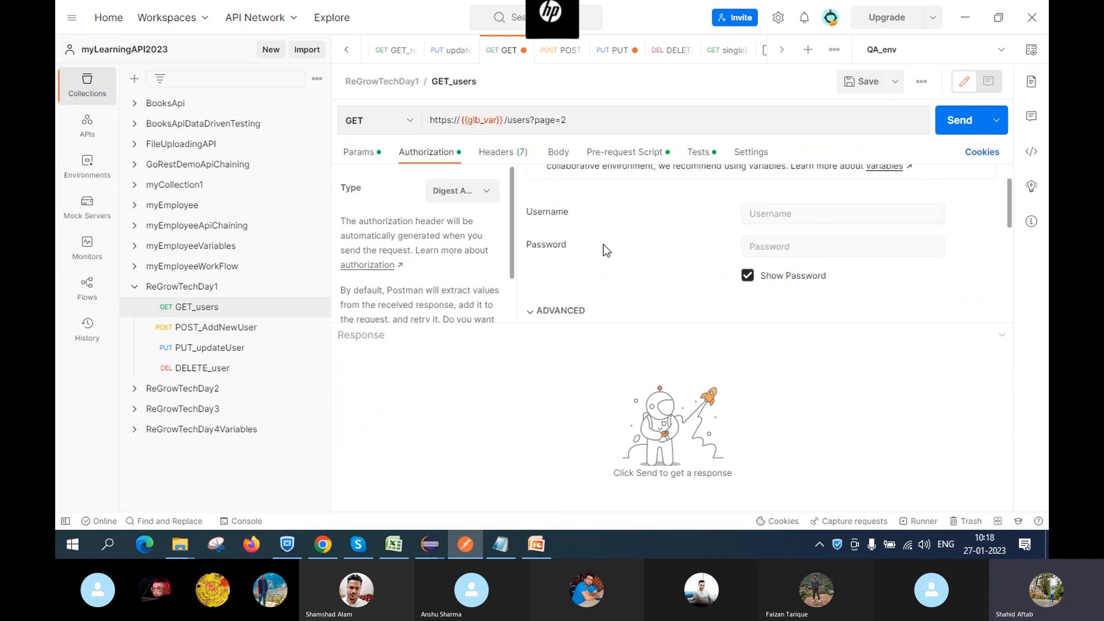
scroll(625, 254, down, 3)
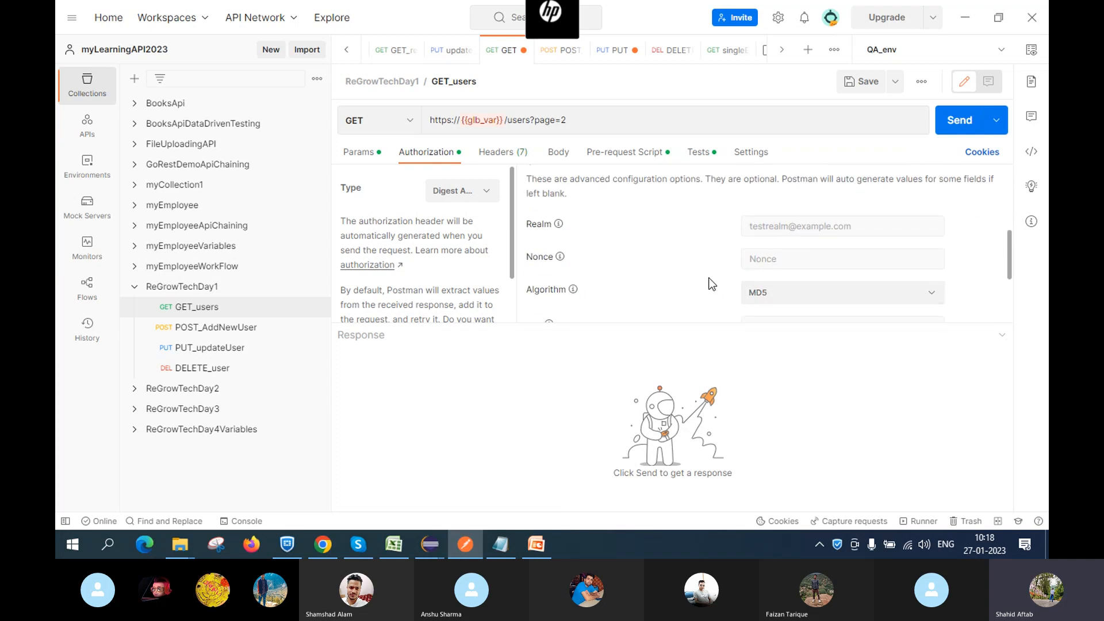
scroll(667, 257, down, 2)
scroll(667, 257, down, 1)
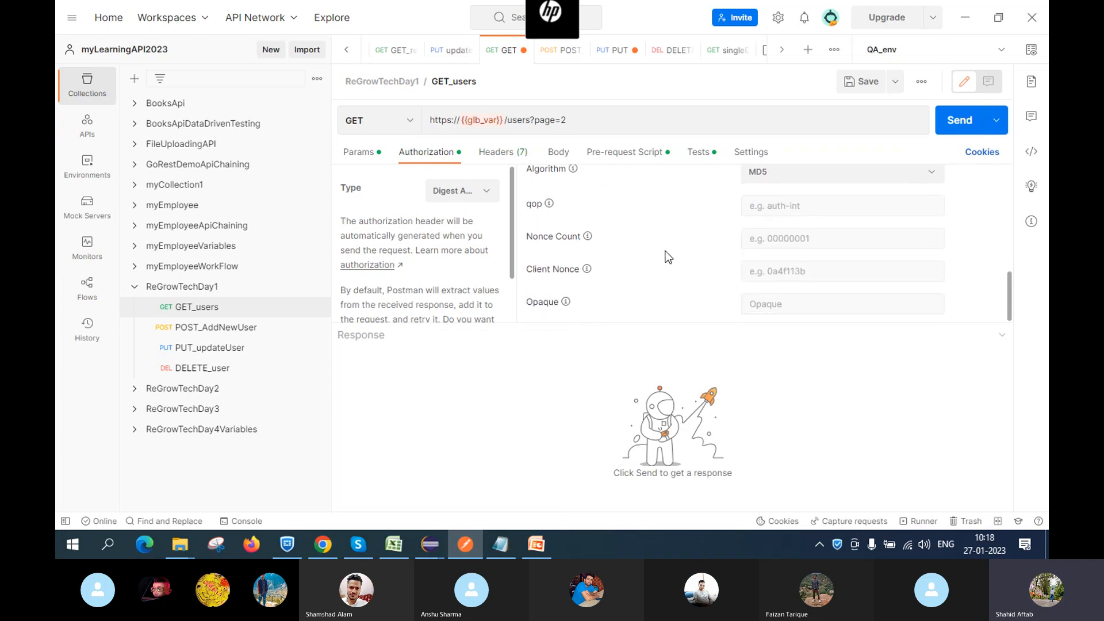
scroll(667, 257, up, 5)
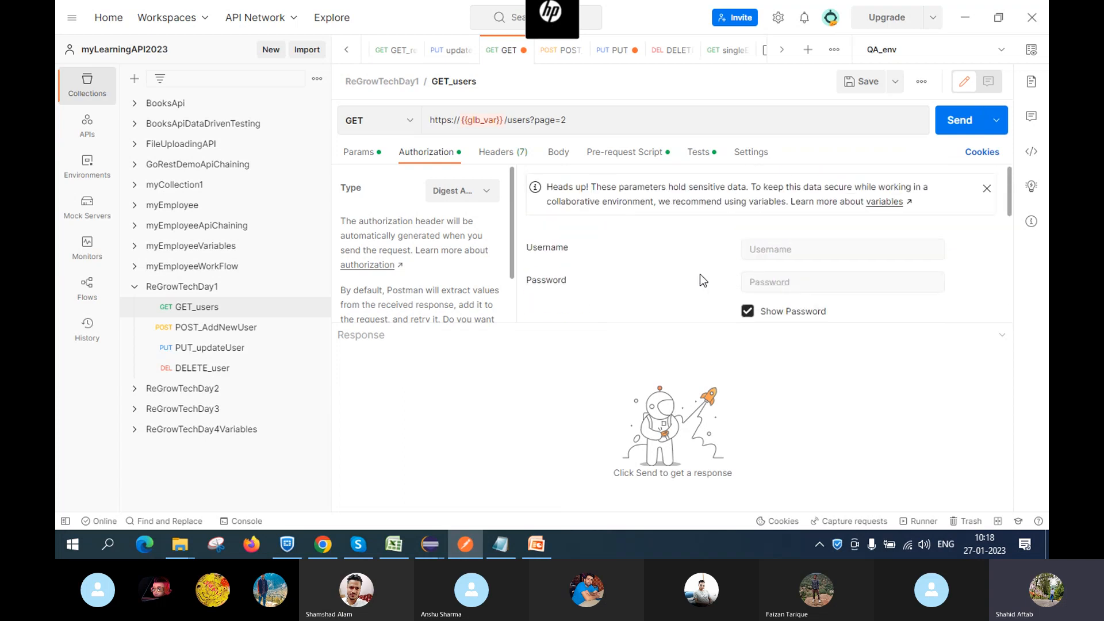
scroll(666, 270, down, 3)
scroll(666, 270, down, 3)
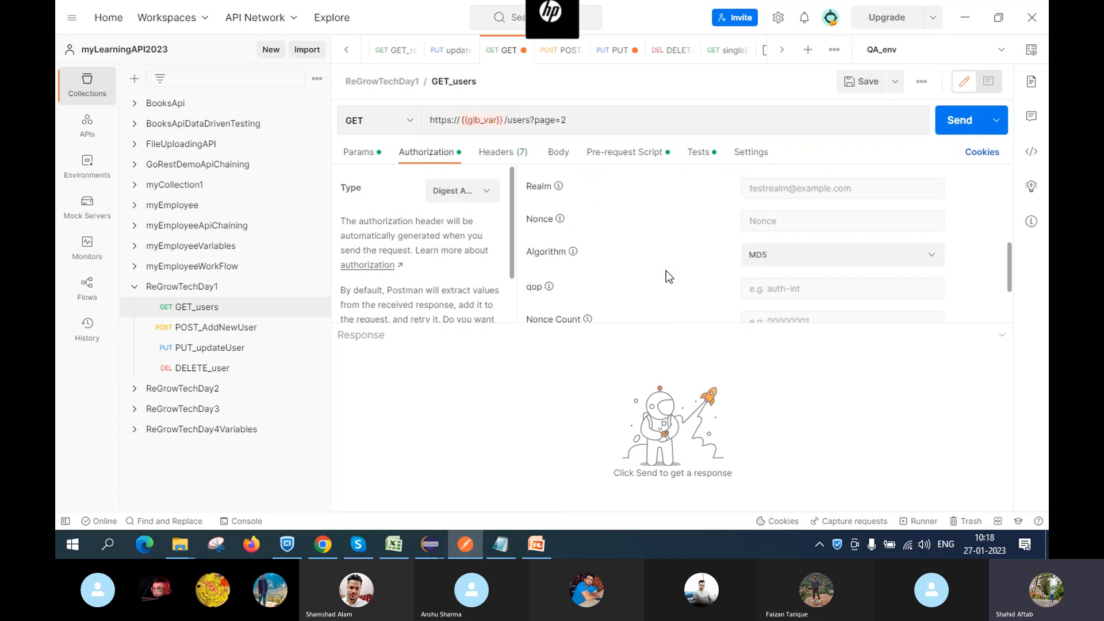
scroll(666, 270, up, 6)
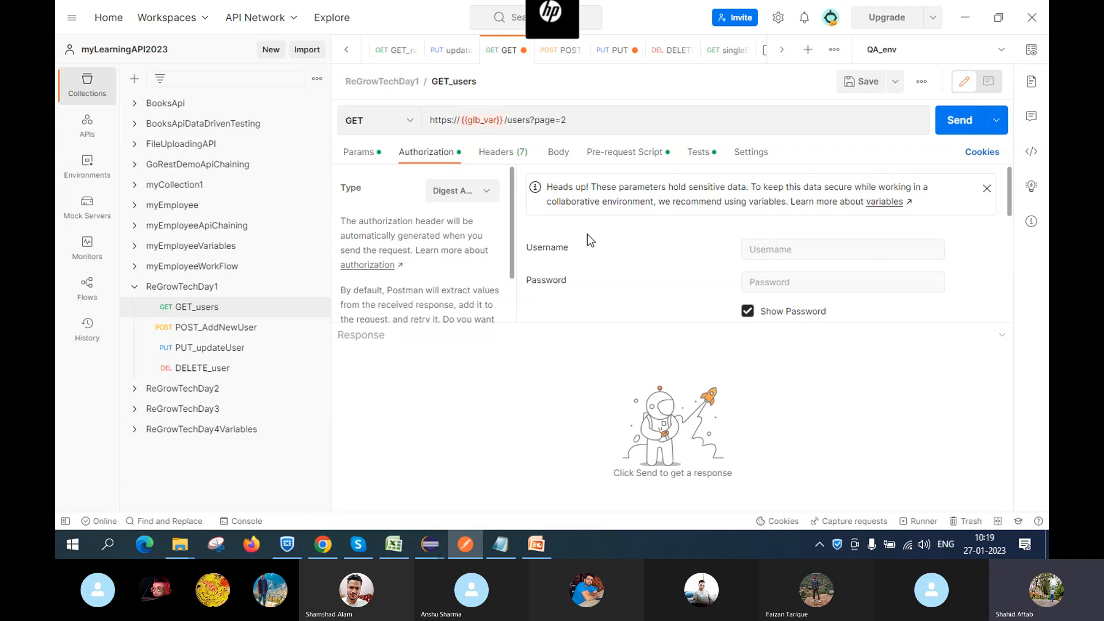
scroll(747, 316, down, 5)
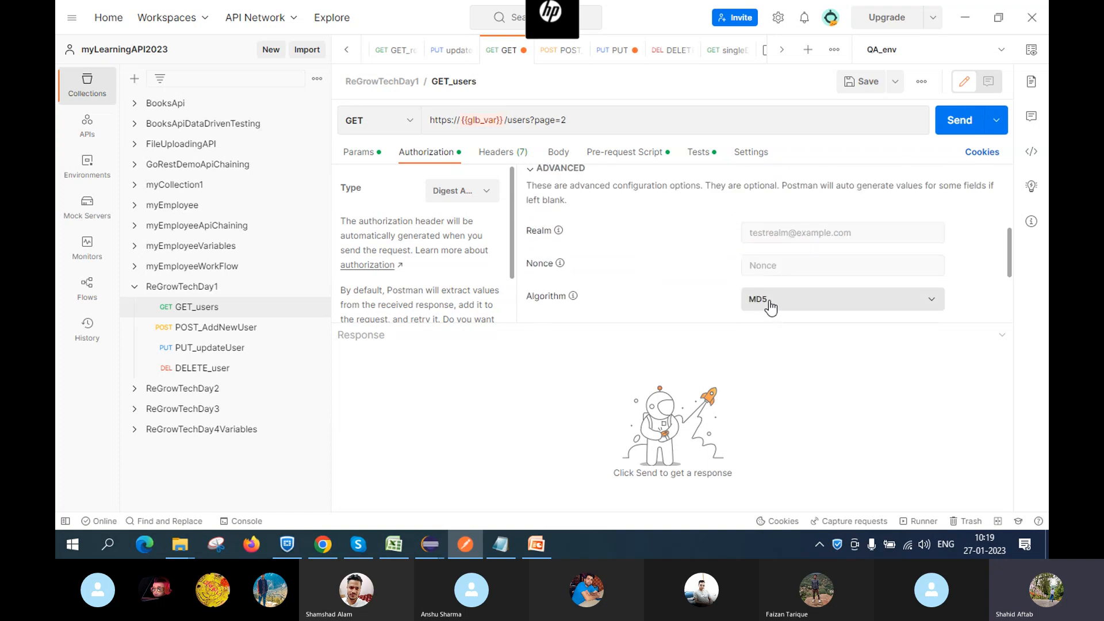
scroll(674, 266, up, 5)
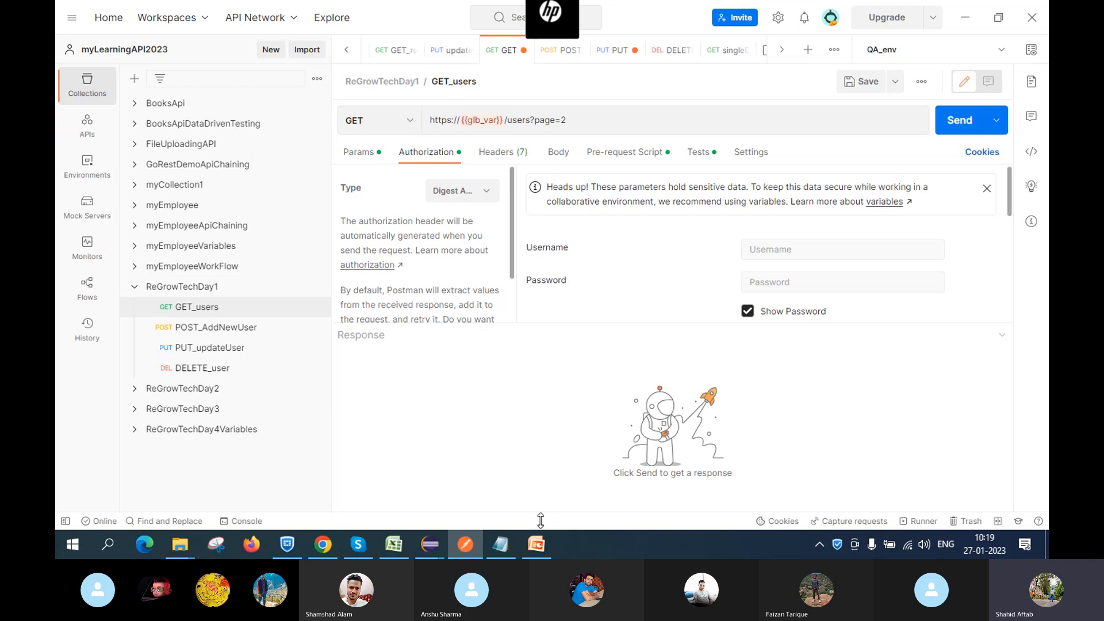
click(537, 545)
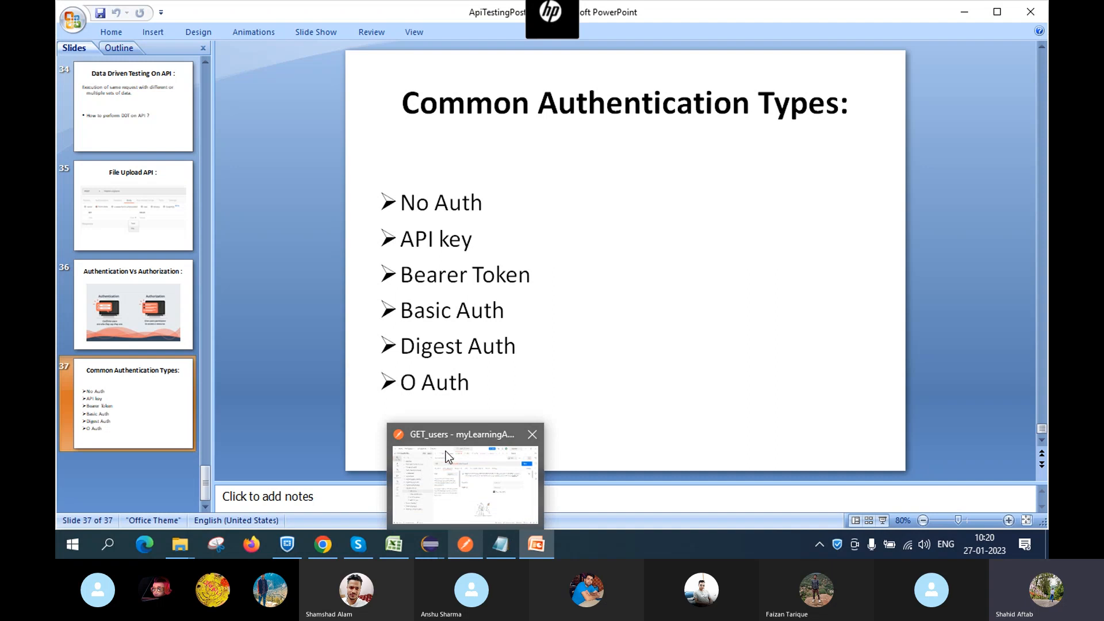
click(465, 544)
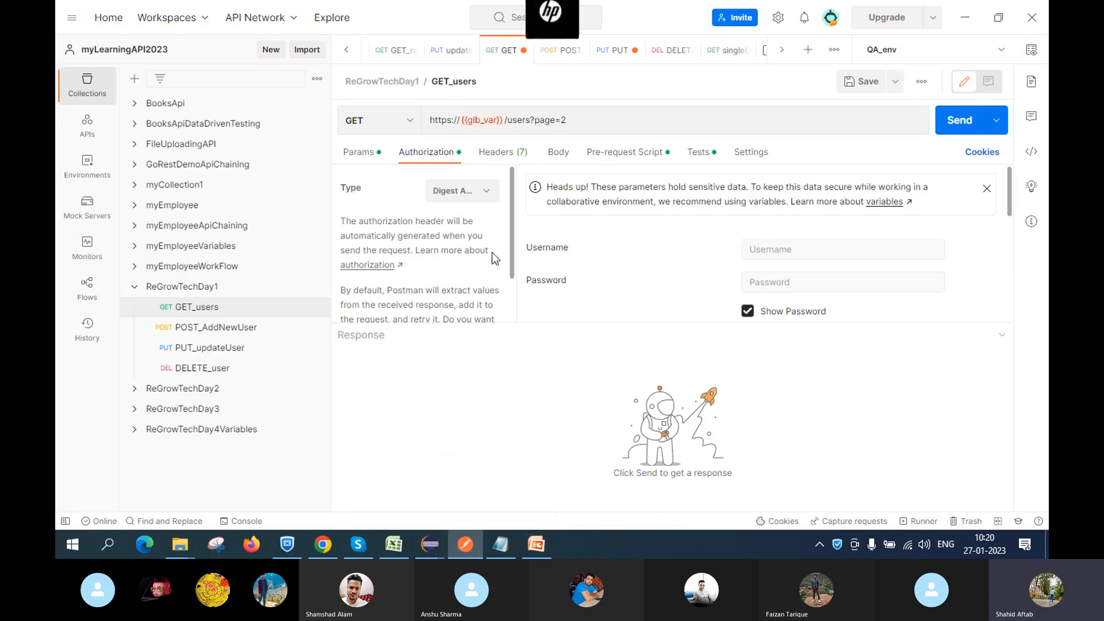
Change GET_users authorization to OAuth 1.0 and review its HMAC-SHA1 signing fields
click(486, 194)
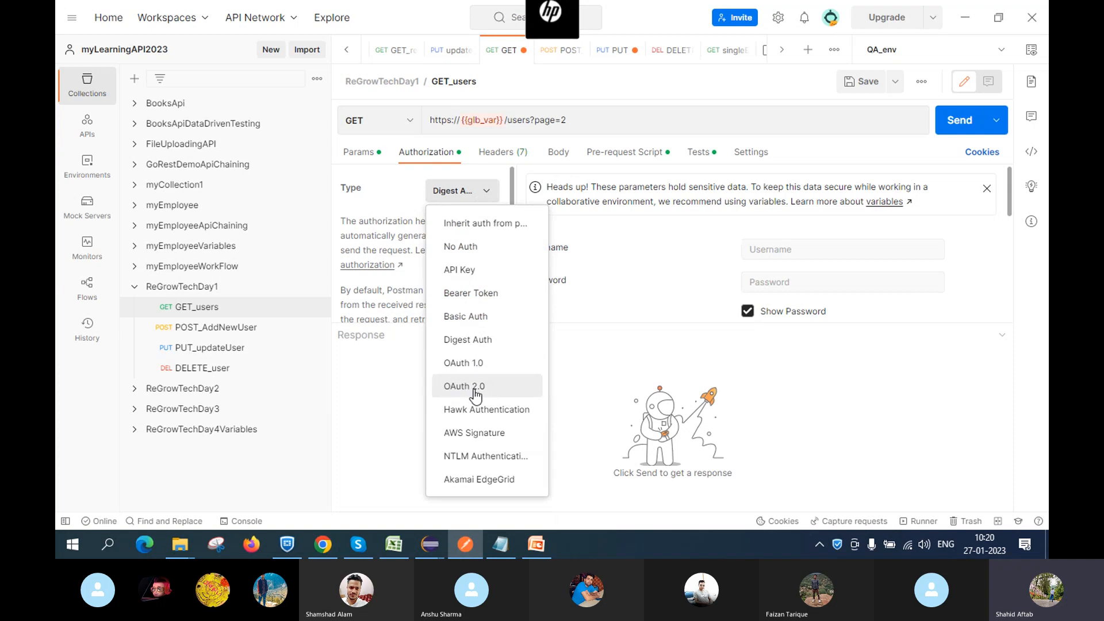
click(458, 371)
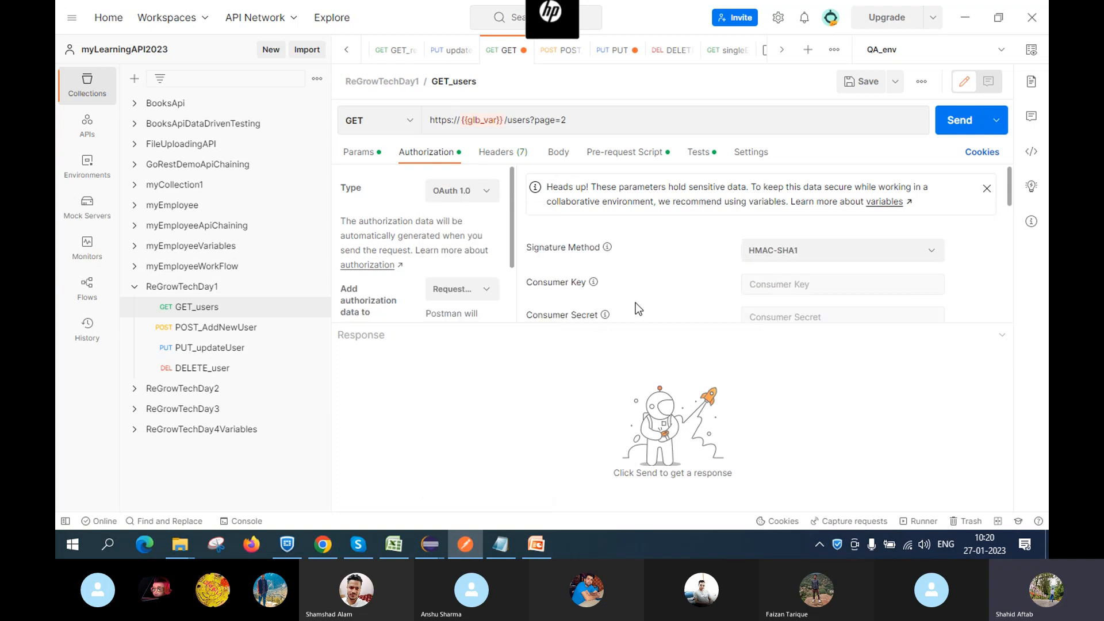
scroll(661, 281, down, 3)
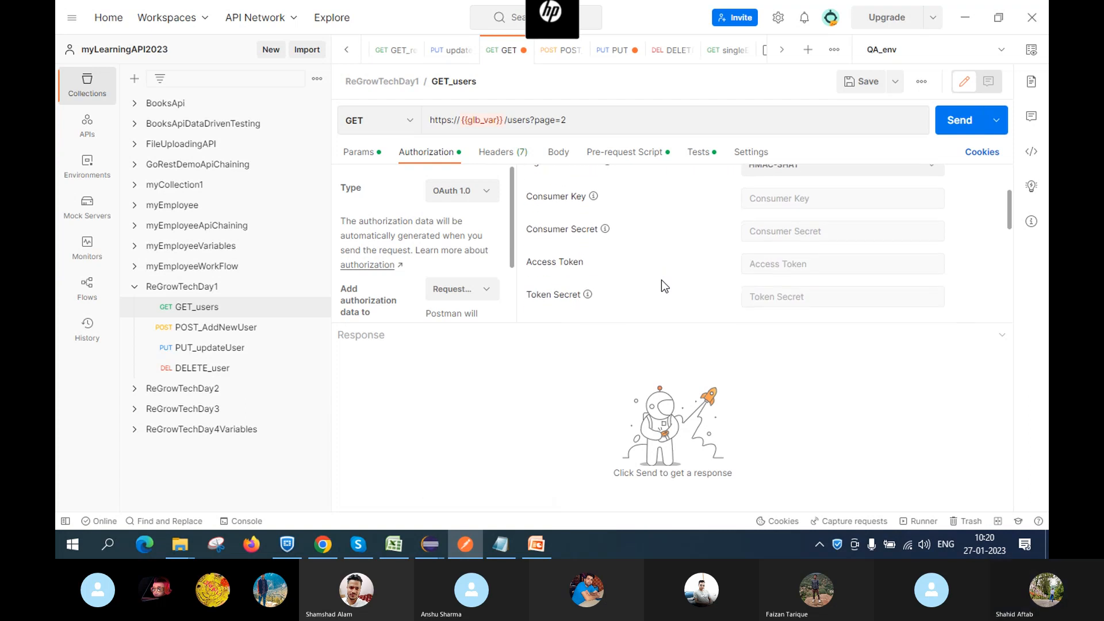
scroll(661, 280, down, 3)
scroll(661, 280, up, 6)
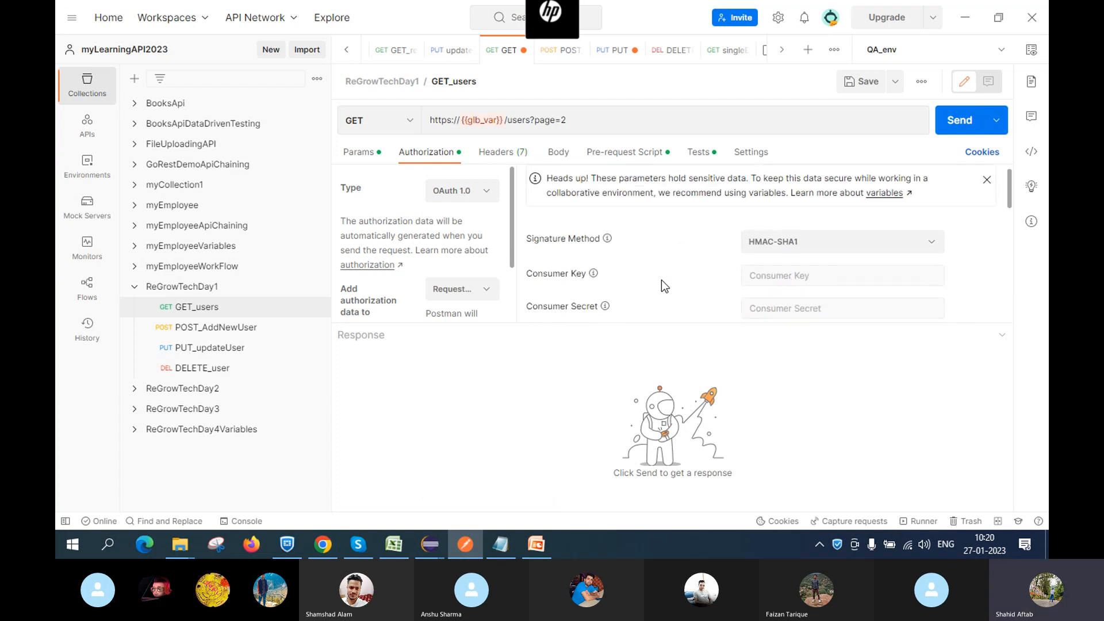
scroll(653, 284, down, 2)
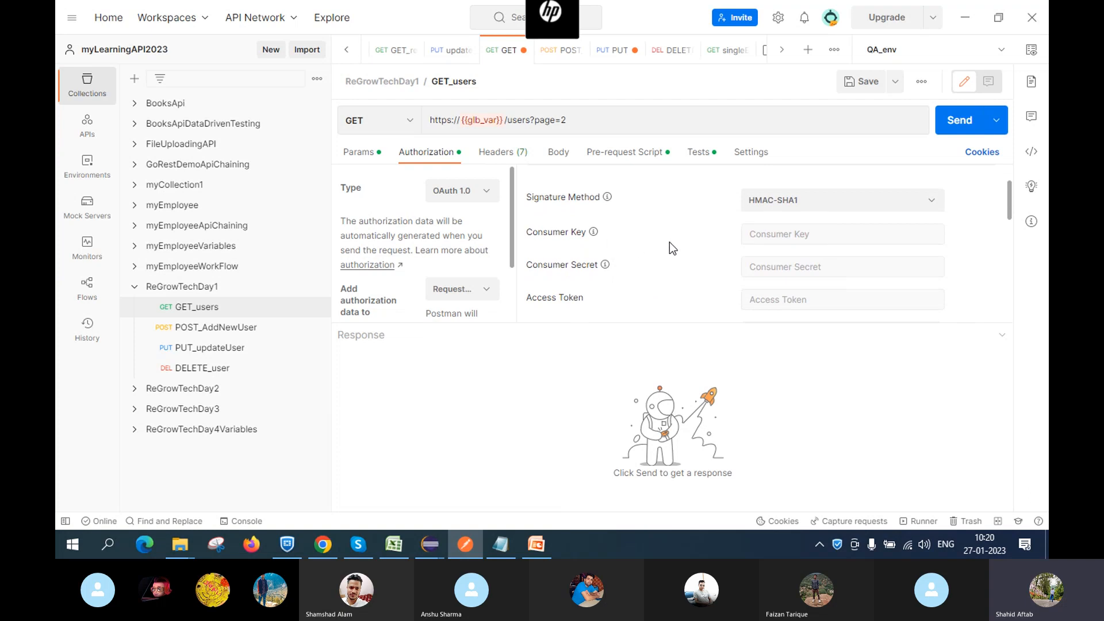
scroll(559, 243, down, 1)
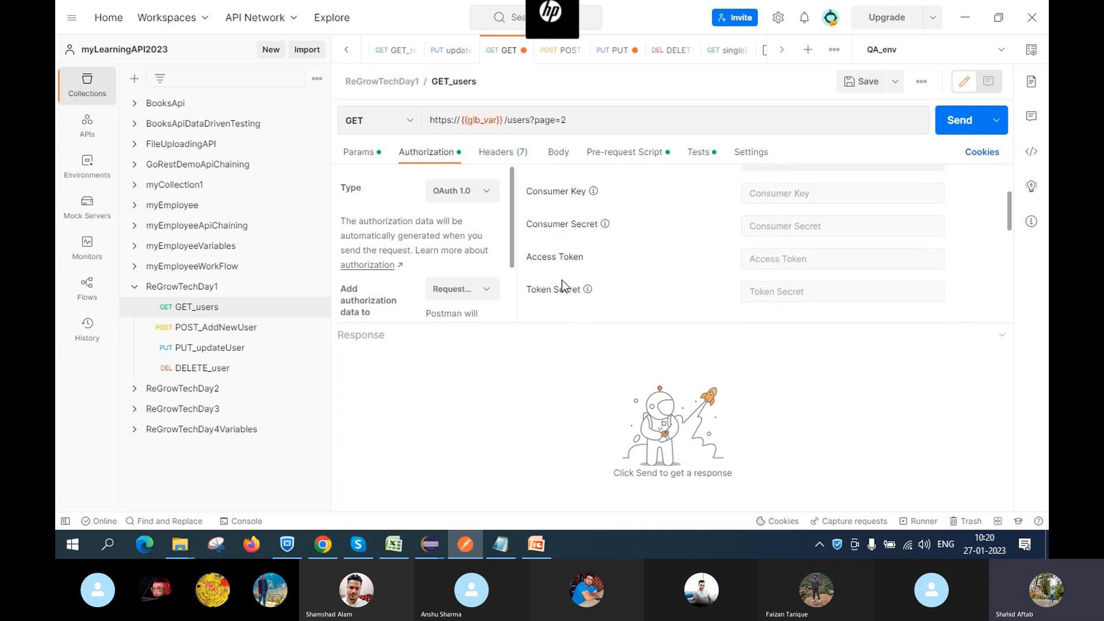
scroll(646, 264, down, 2)
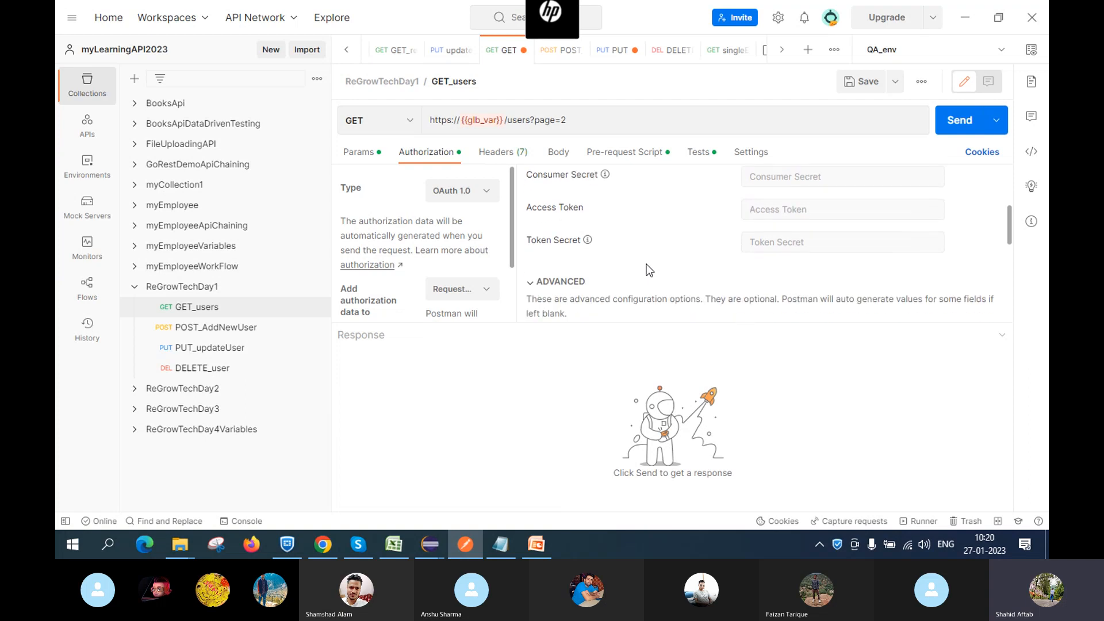
scroll(646, 264, up, 3)
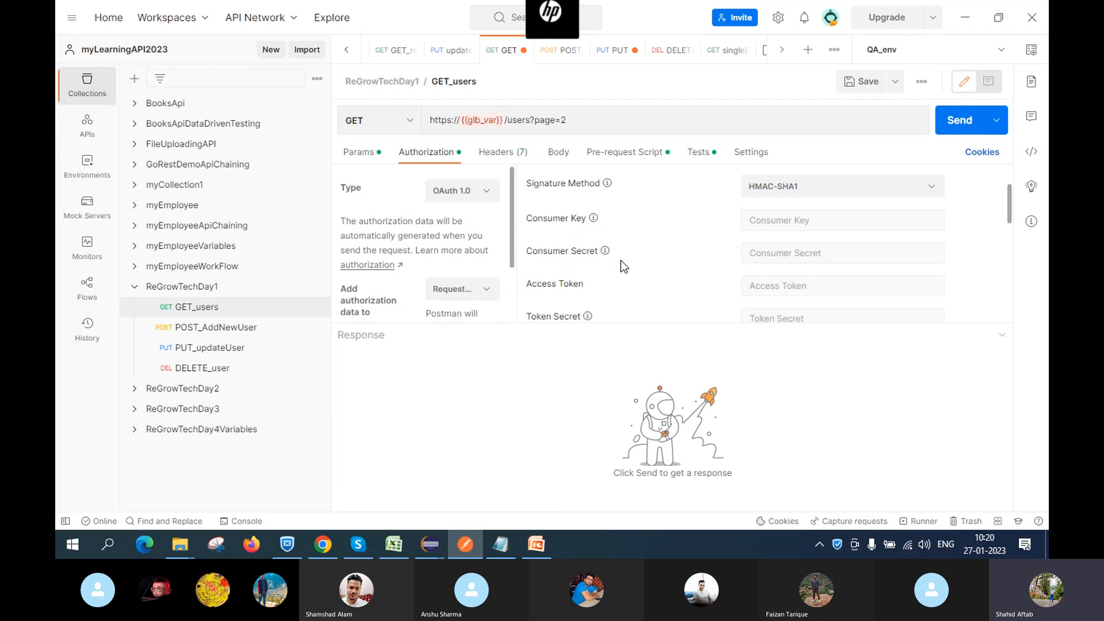
scroll(624, 260, down, 2)
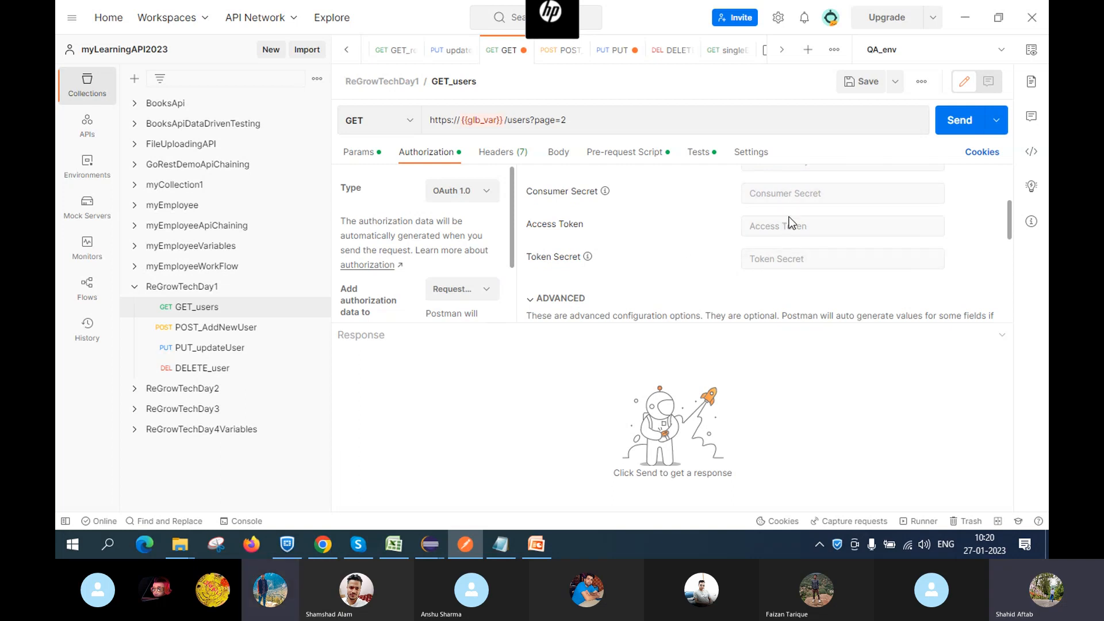
scroll(664, 225, down, 2)
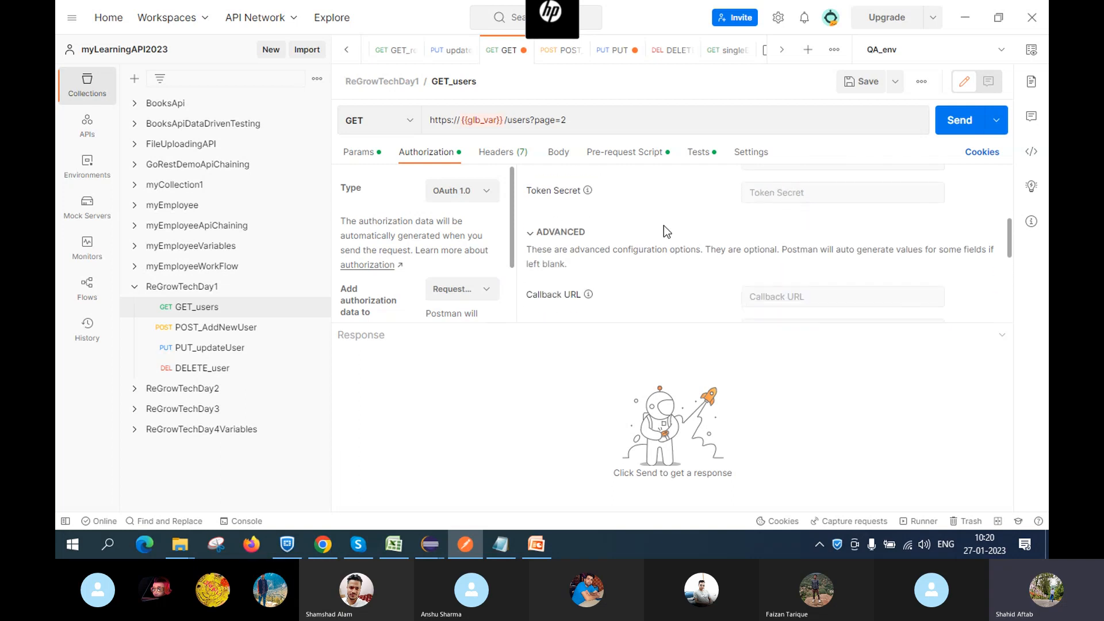
scroll(663, 225, up, 3)
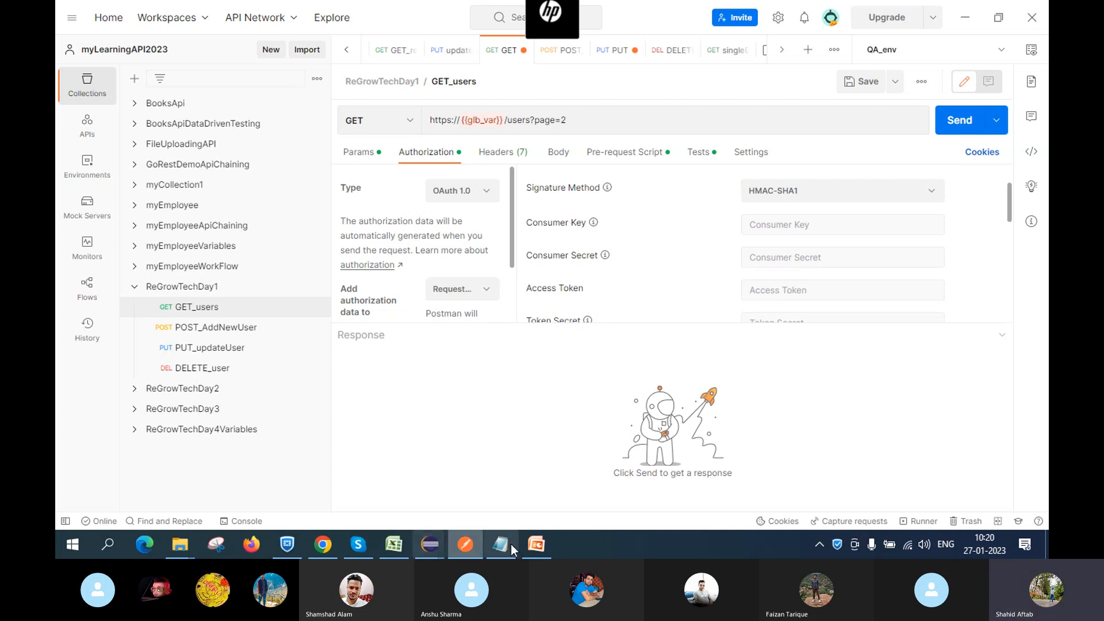
Return to PowerPoint's slide 37, Common Authentication Types
mouse_move(451, 557)
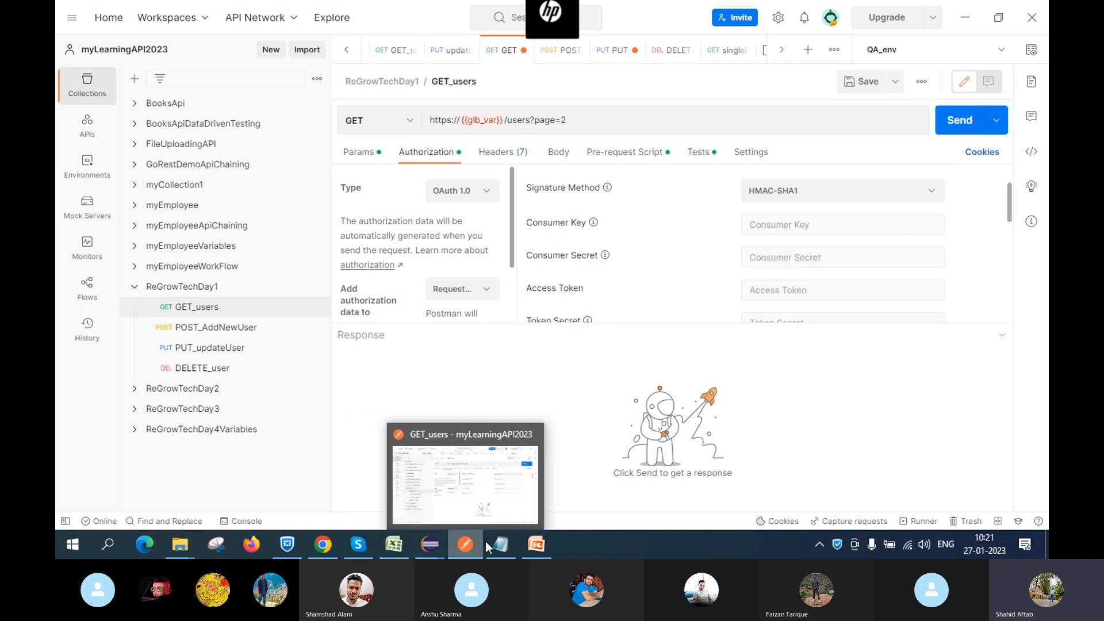
mouse_move(526, 543)
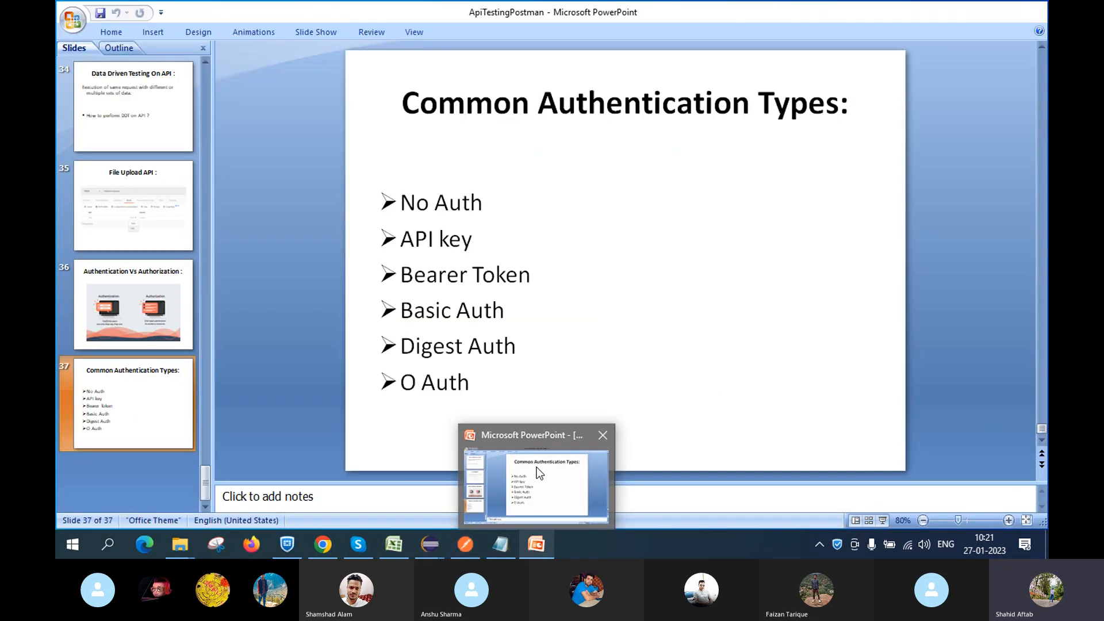
click(537, 467)
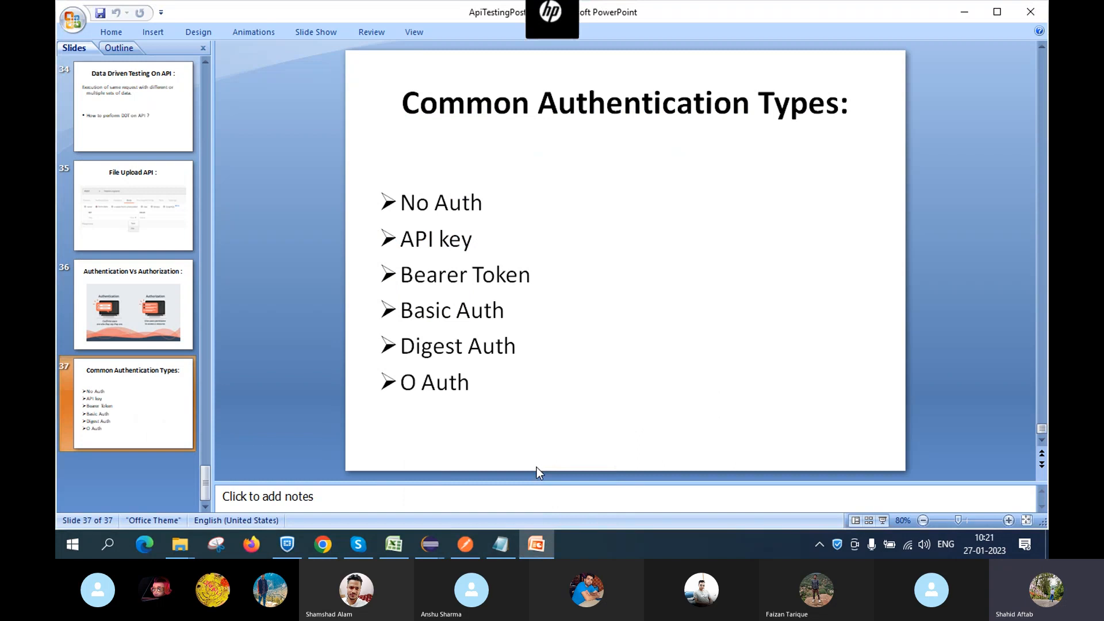
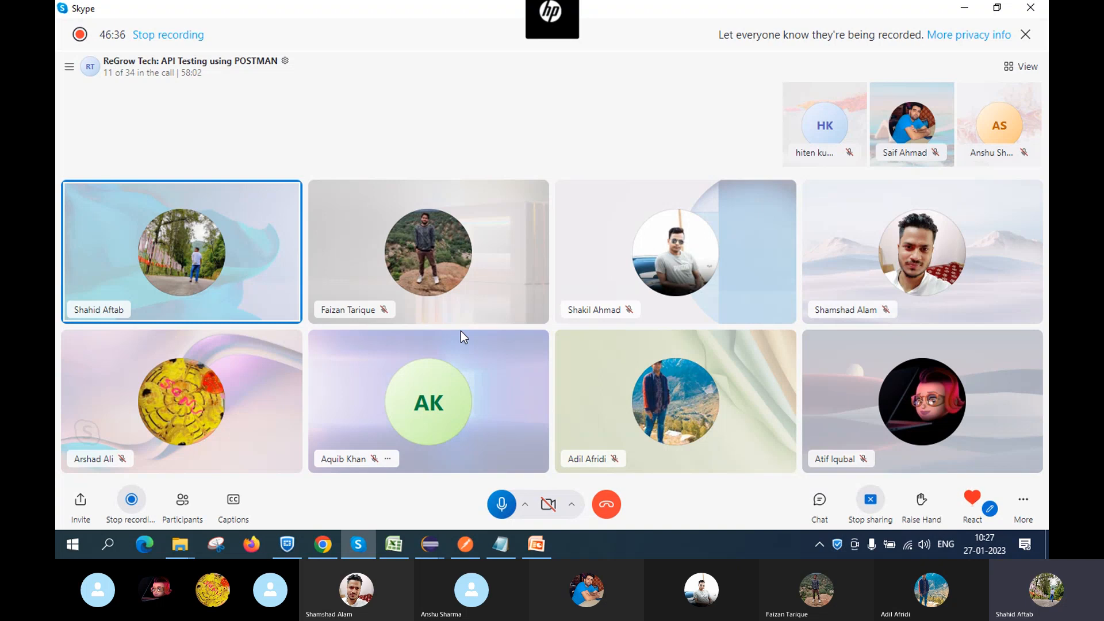
Switch from the Skype call to Postman's CreateEmployee POST request
click(459, 549)
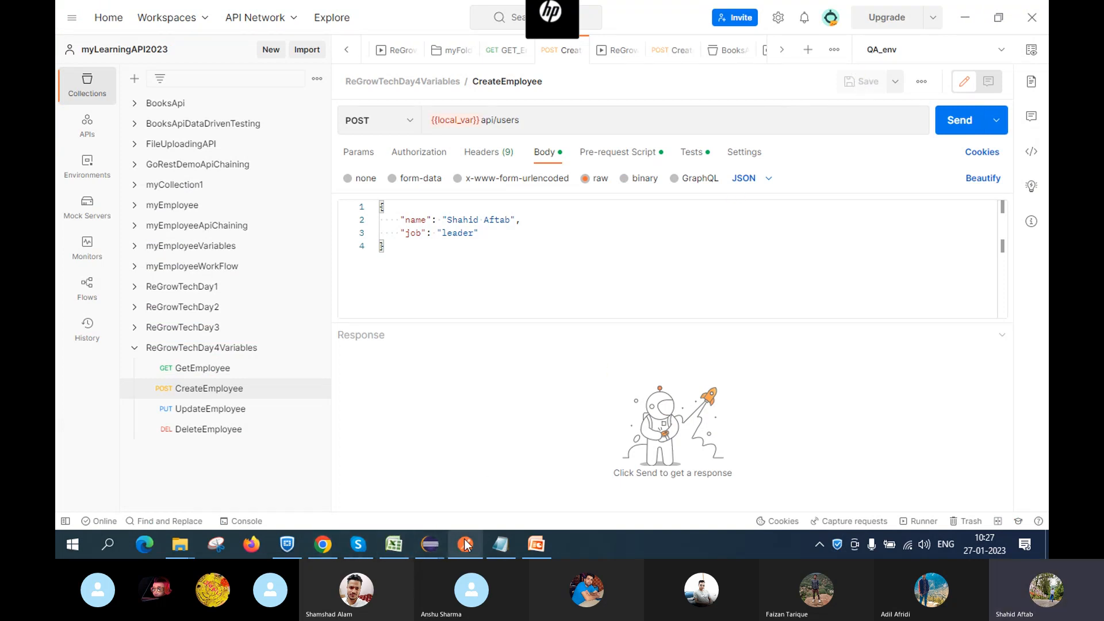
Bring up Chrome's GitHub simple-books-api.md page and scroll through the Simple Books API endpoints
mouse_move(484, 549)
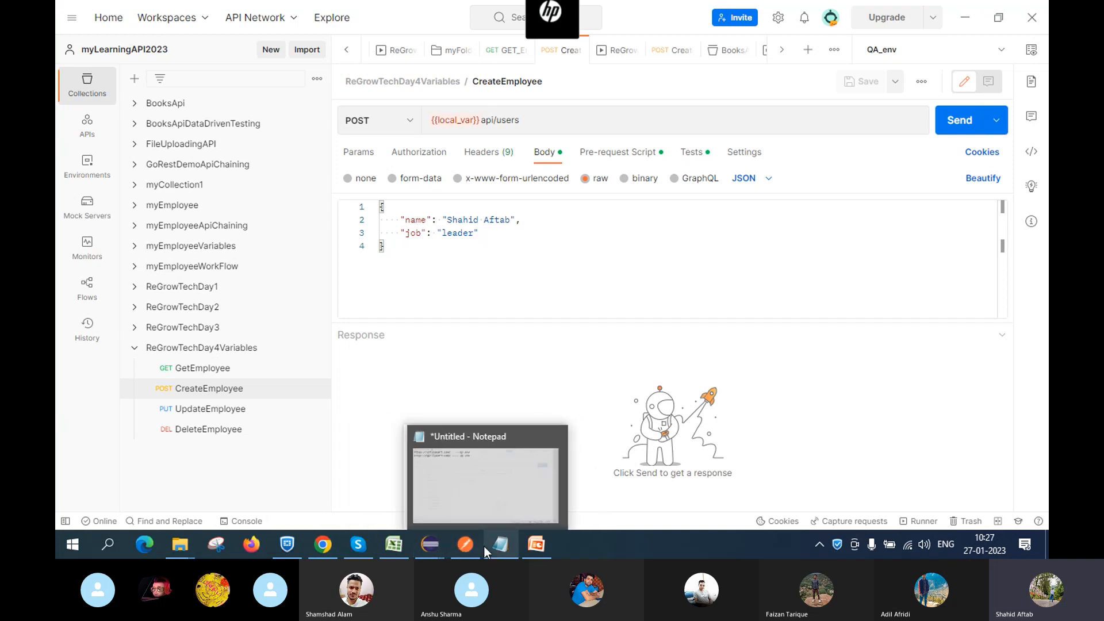
mouse_move(321, 549)
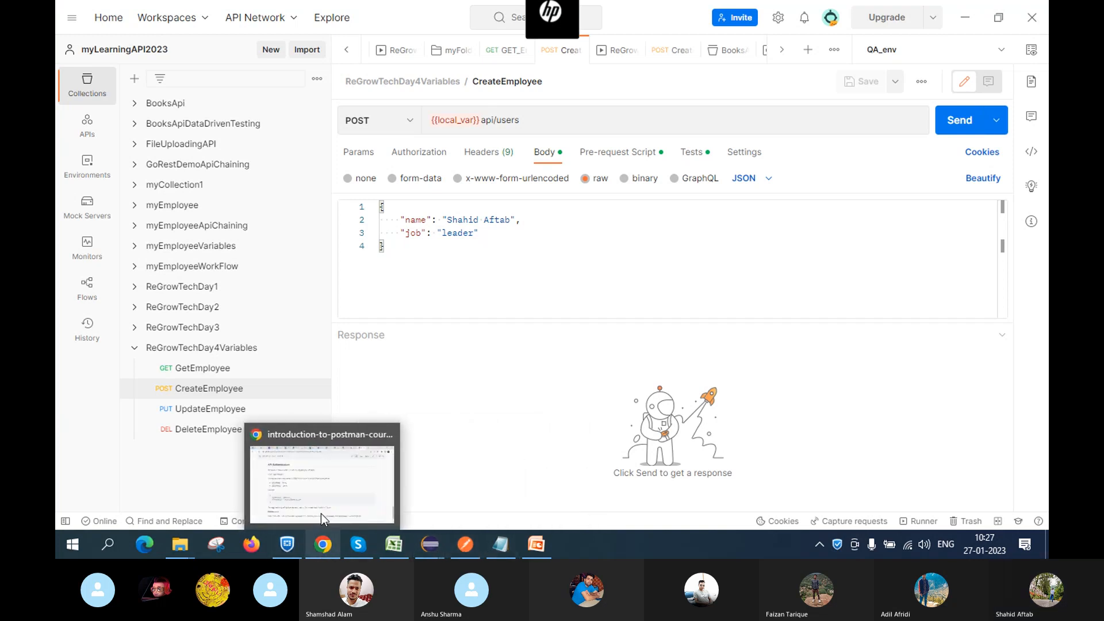
click(325, 499)
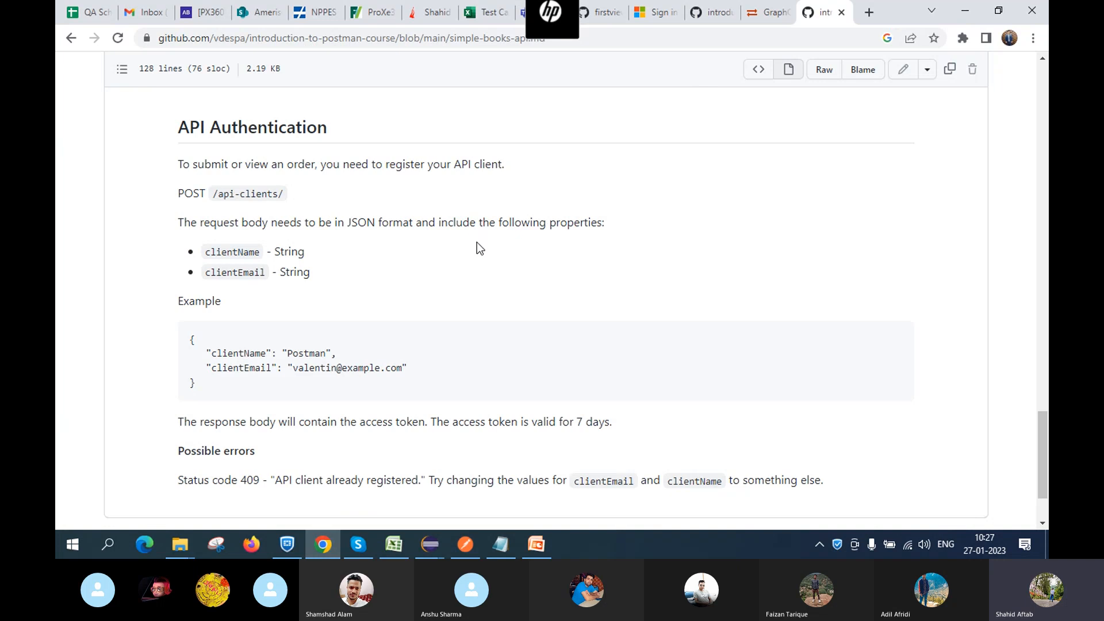
scroll(477, 243, up, 20)
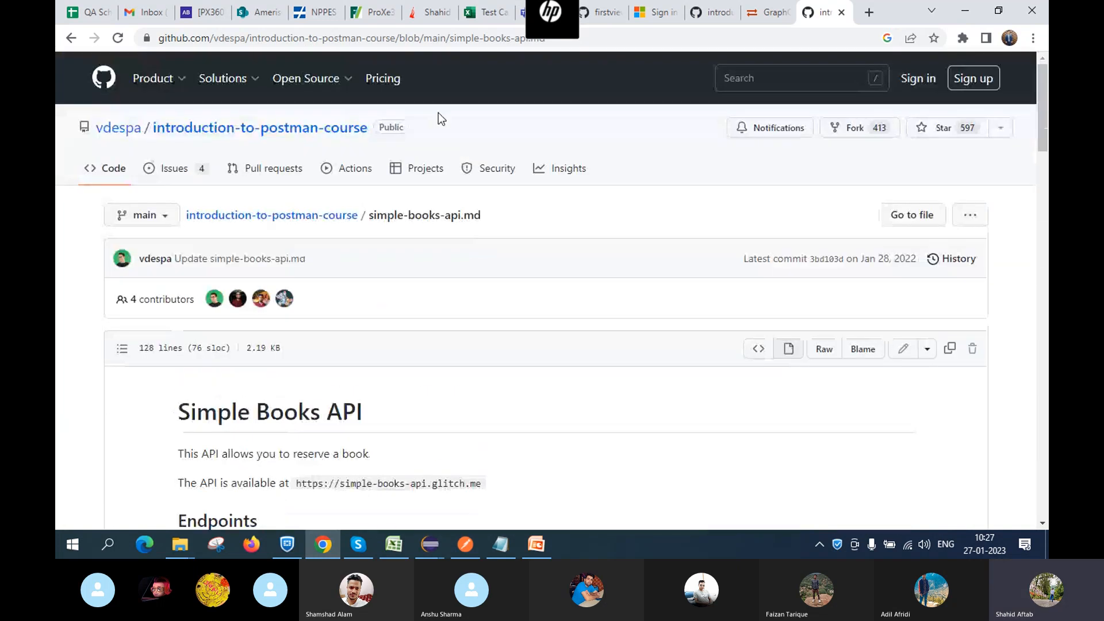
scroll(508, 415, down, 4)
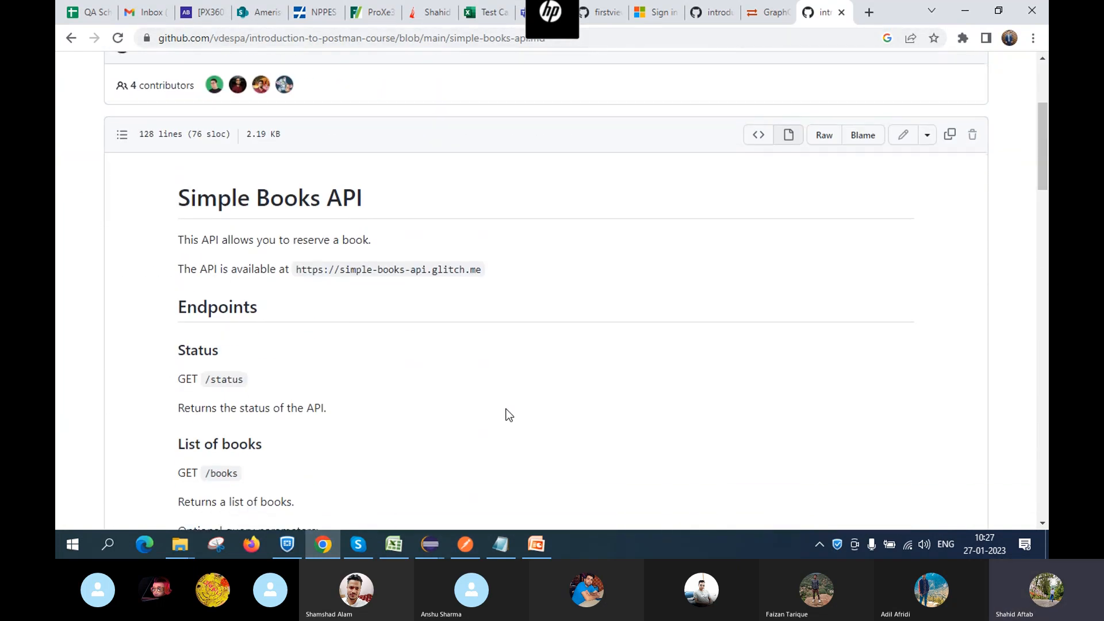
scroll(509, 415, up, 4)
scroll(509, 414, down, 10)
scroll(509, 414, up, 10)
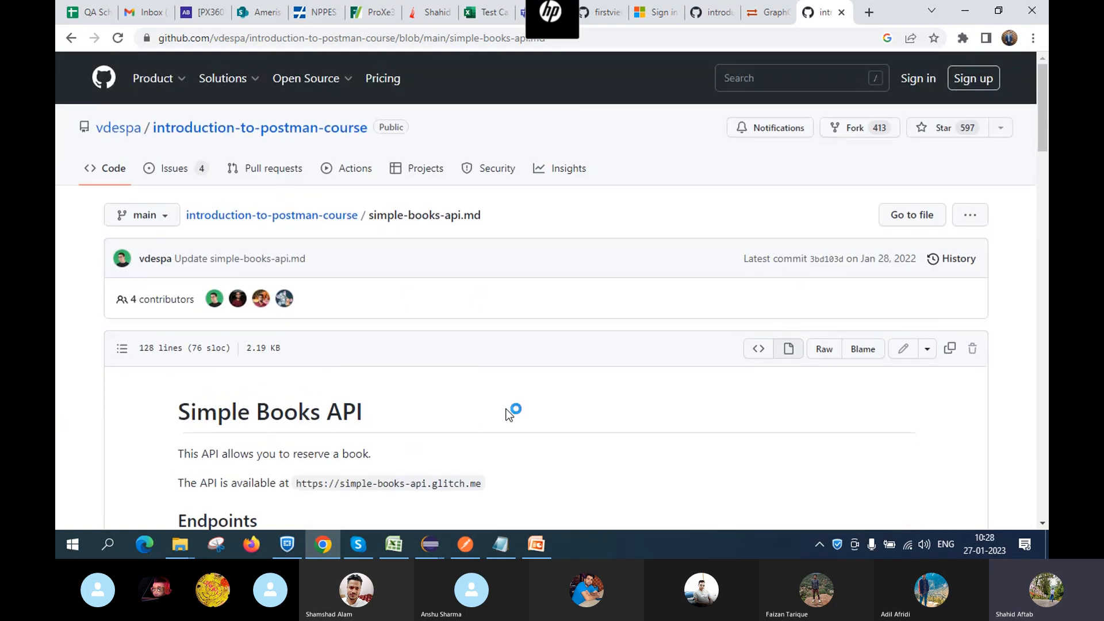
scroll(536, 418, down, 3)
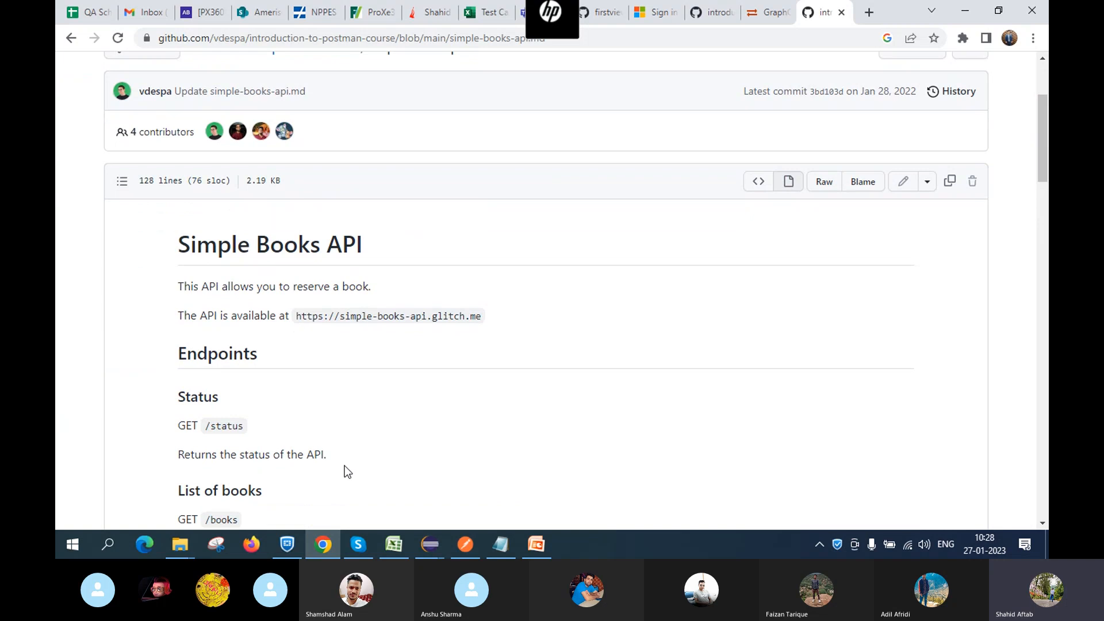
scroll(346, 470, down, 4)
scroll(321, 317, up, 3)
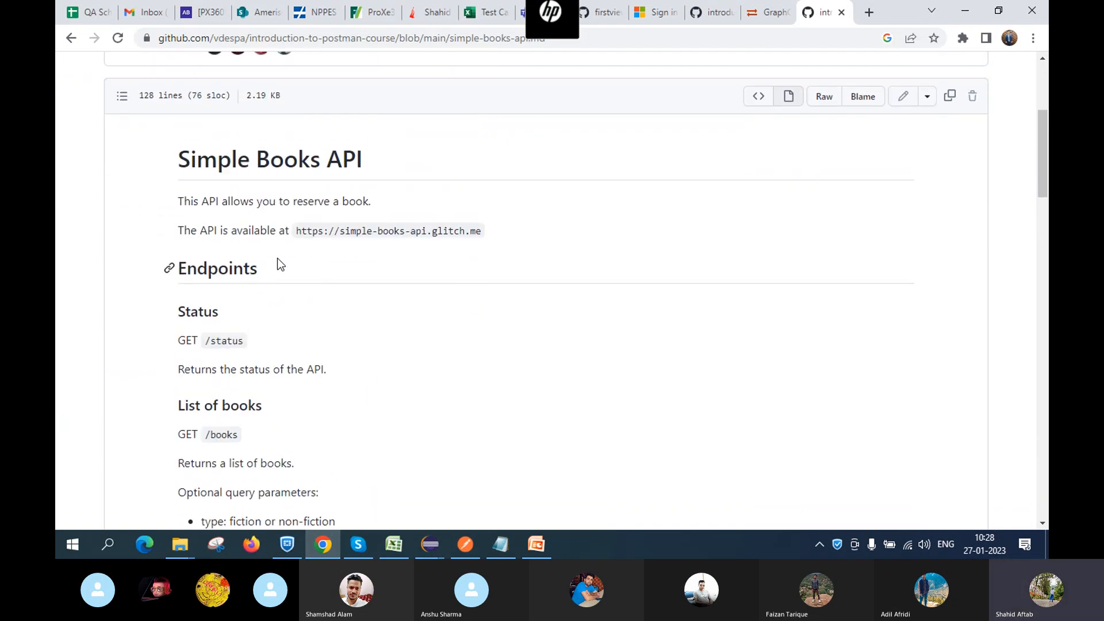
scroll(281, 265, down, 2)
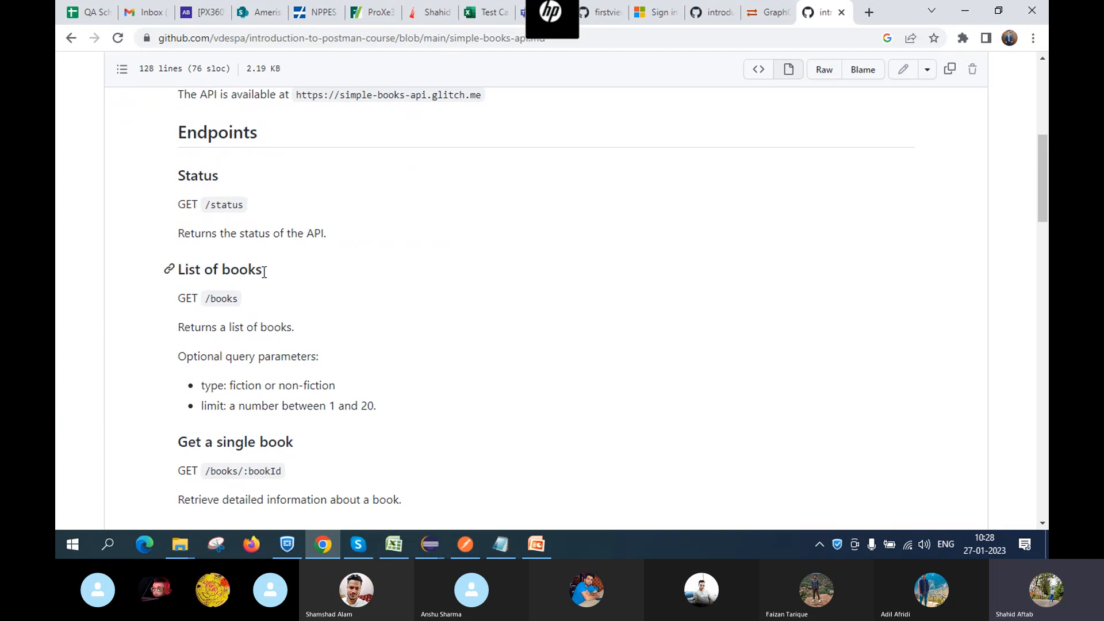
scroll(267, 278, down, 1)
scroll(266, 278, down, 7)
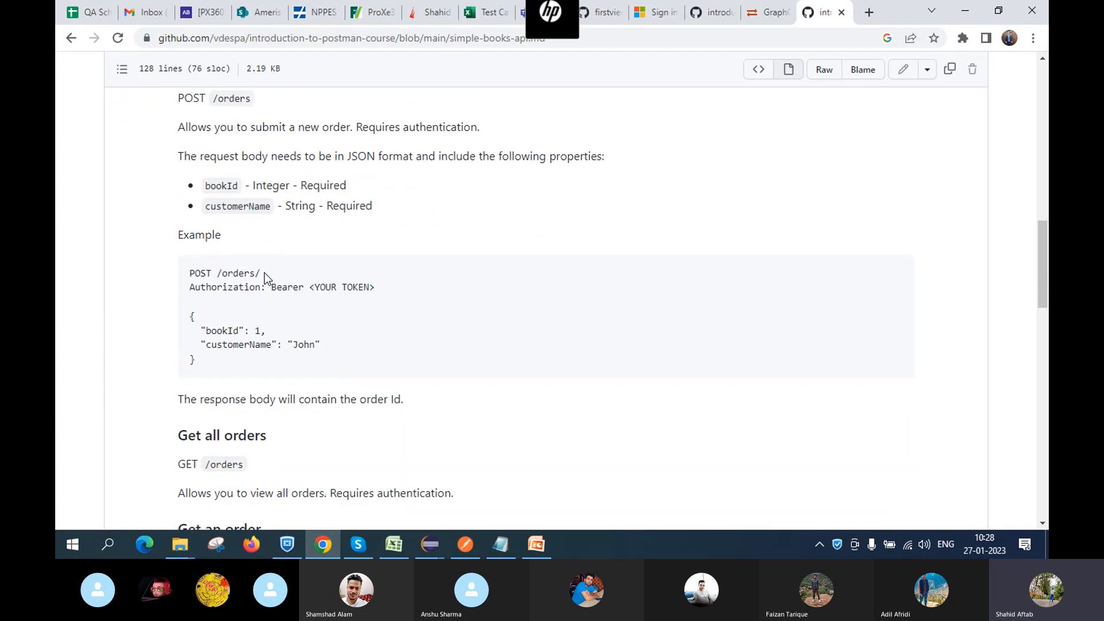
scroll(230, 115, up, 2)
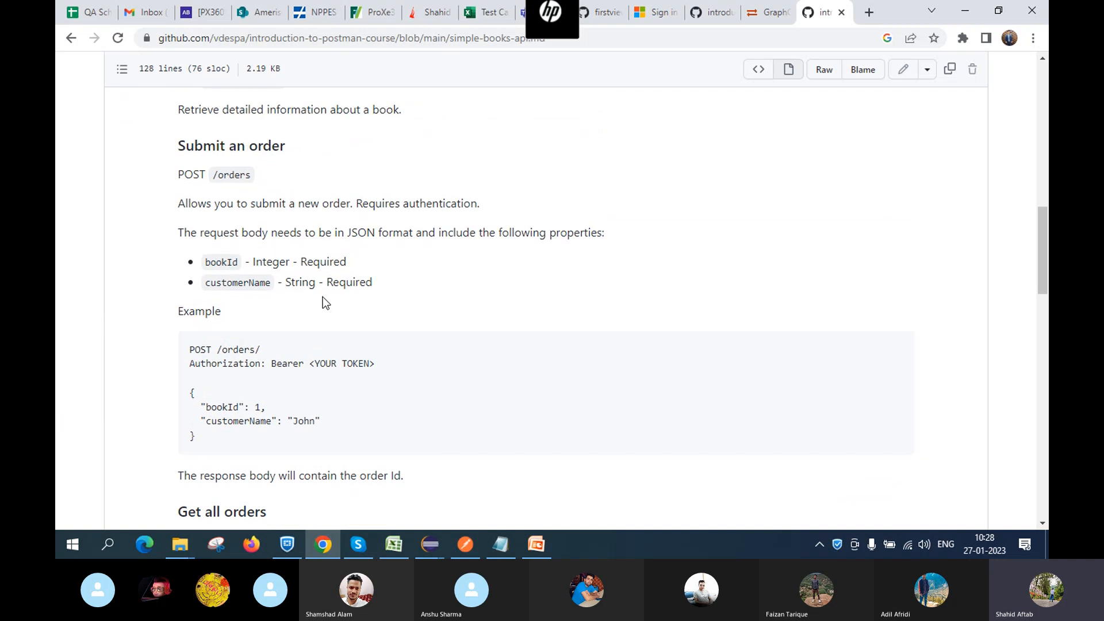
scroll(322, 296, down, 2)
scroll(323, 297, down, 1)
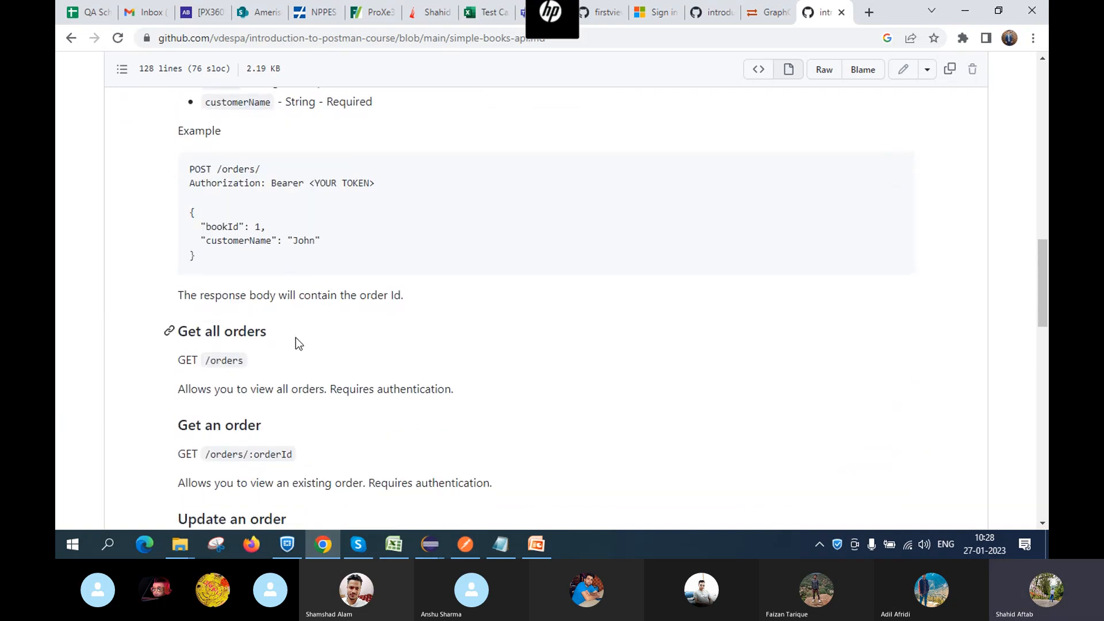
scroll(296, 342, down, 2)
scroll(296, 342, down, 1)
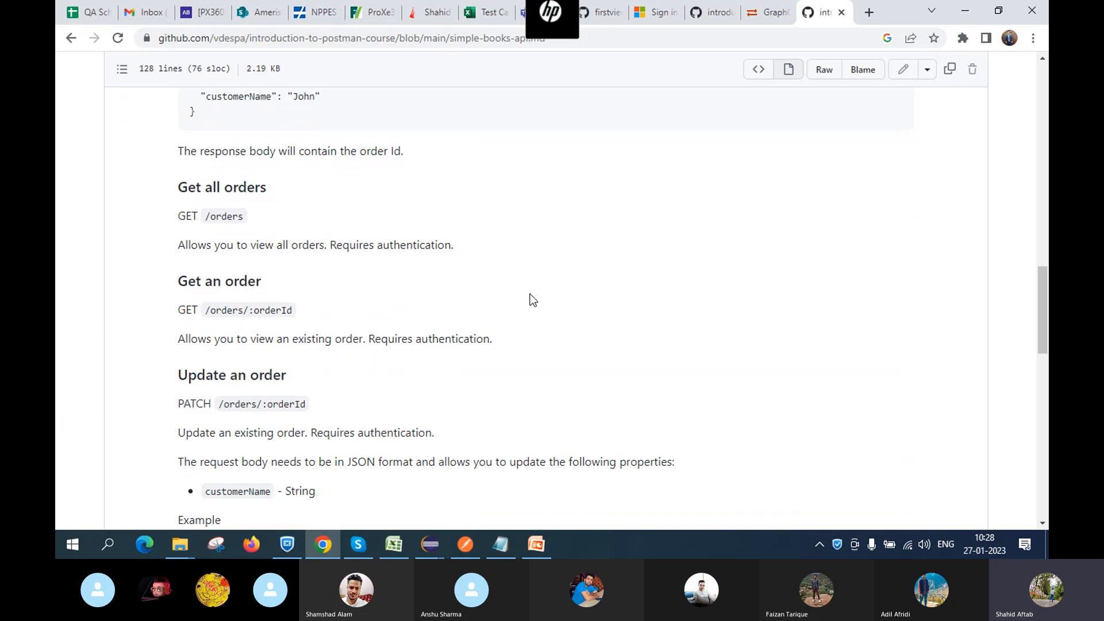
scroll(530, 295, up, 15)
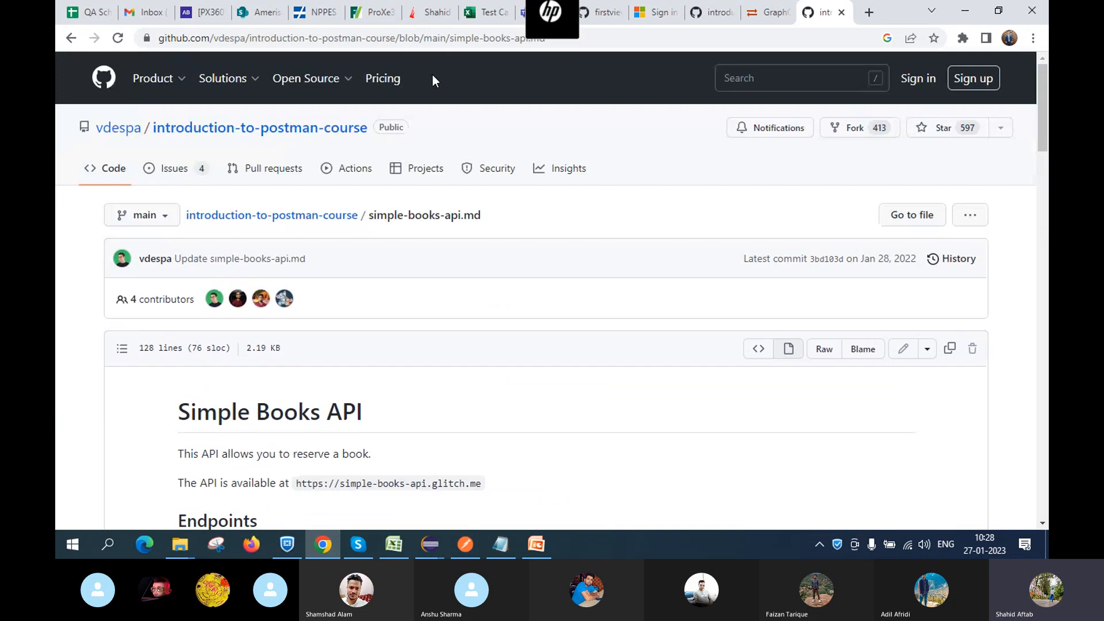
Select the full simple-books-api.md page address in the address bar for copying
click(647, 38)
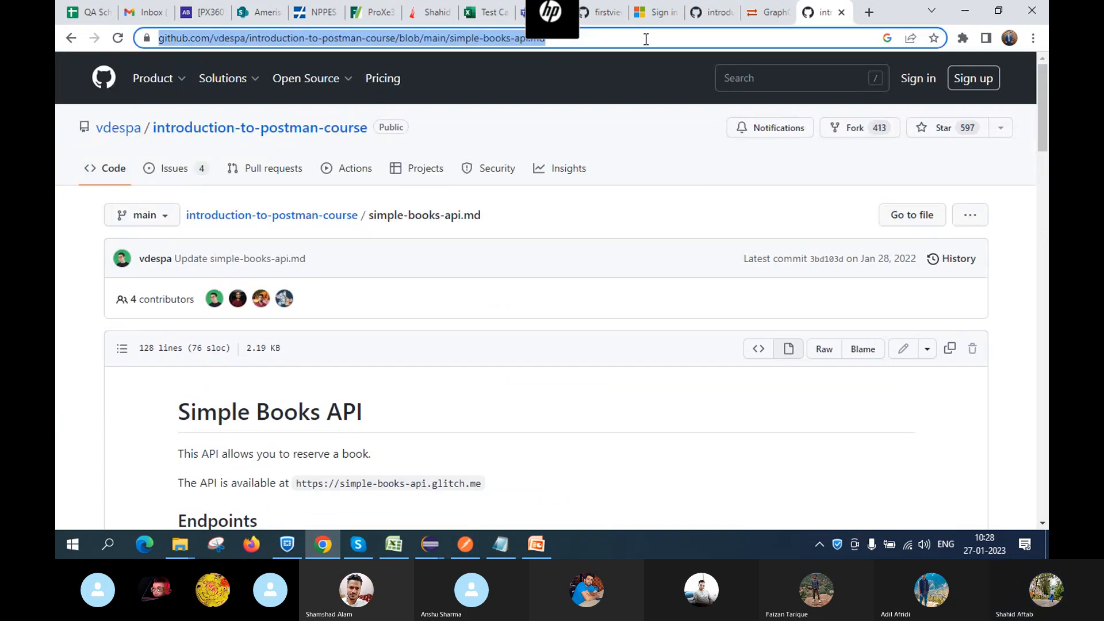
click(646, 39)
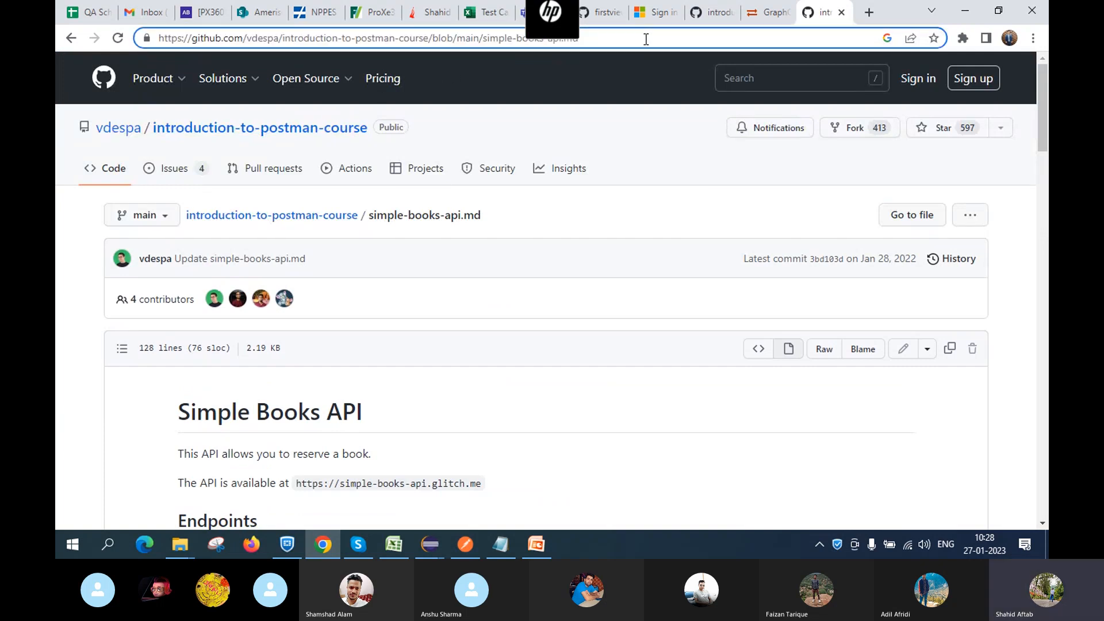
key(ctrl+a)
key(ctrl+c)
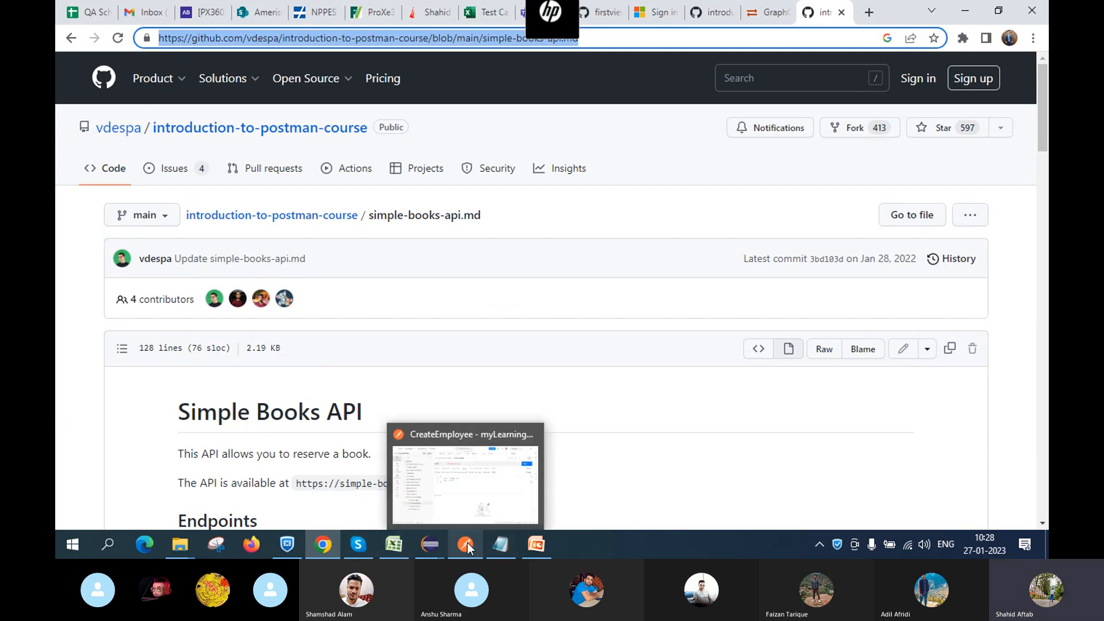
Paste the copied GitHub documentation link into the Skype meeting chat and send it
click(359, 546)
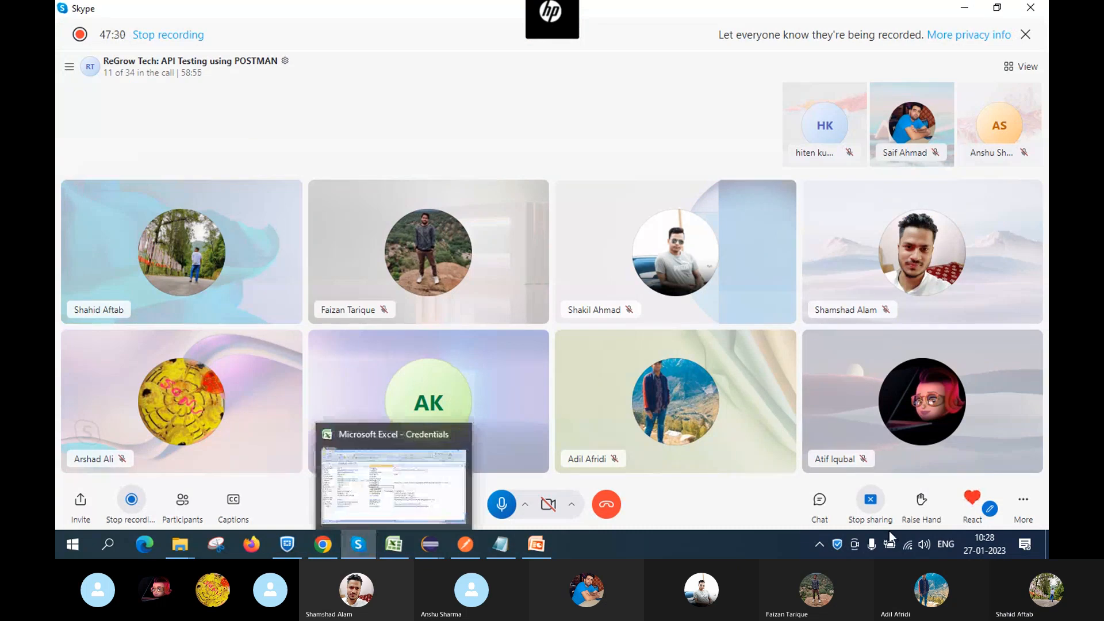
click(819, 499)
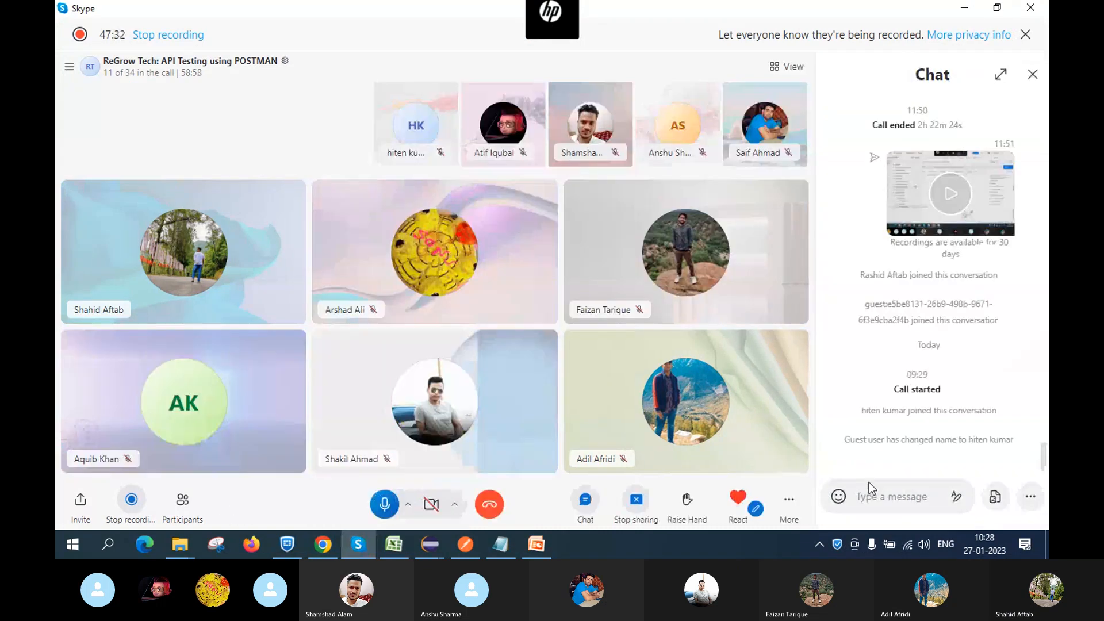
key(ctrl+v)
key(Return)
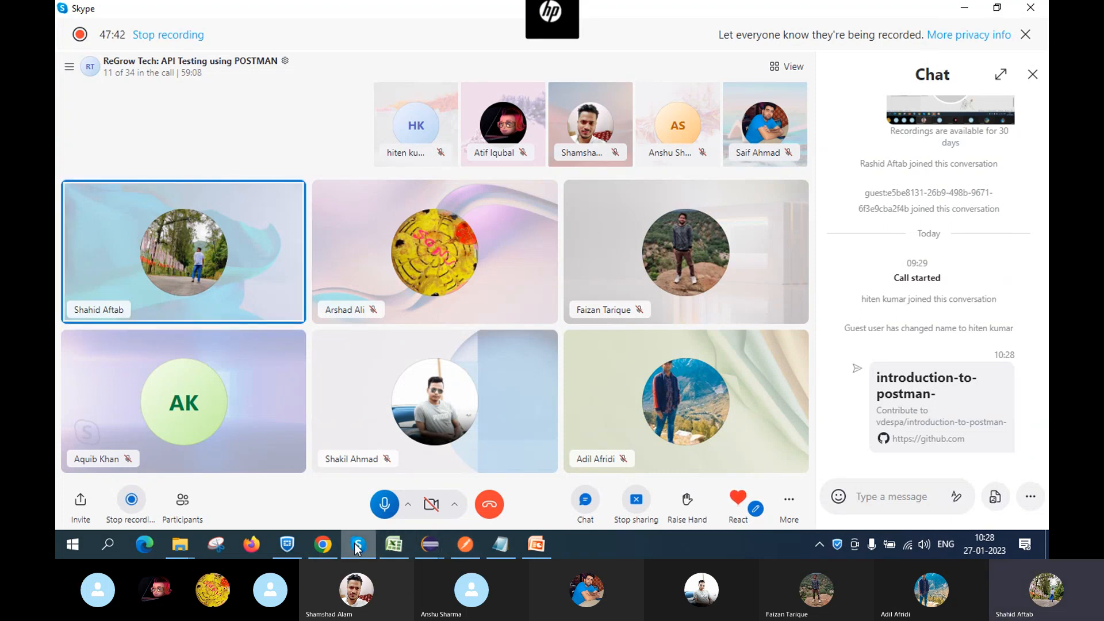
mouse_move(466, 552)
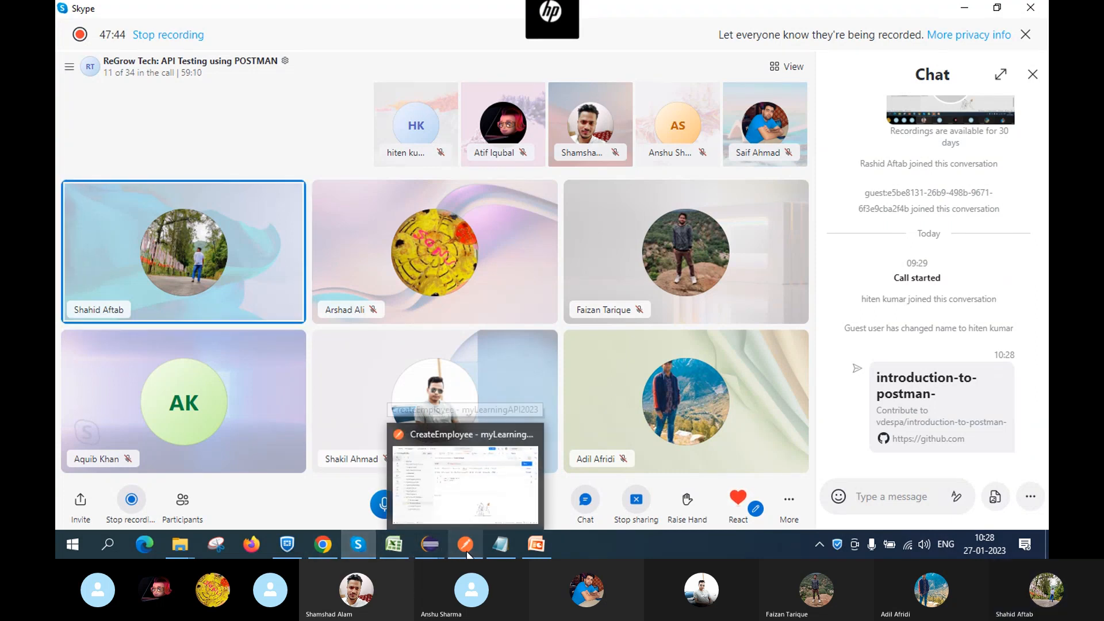
mouse_move(541, 553)
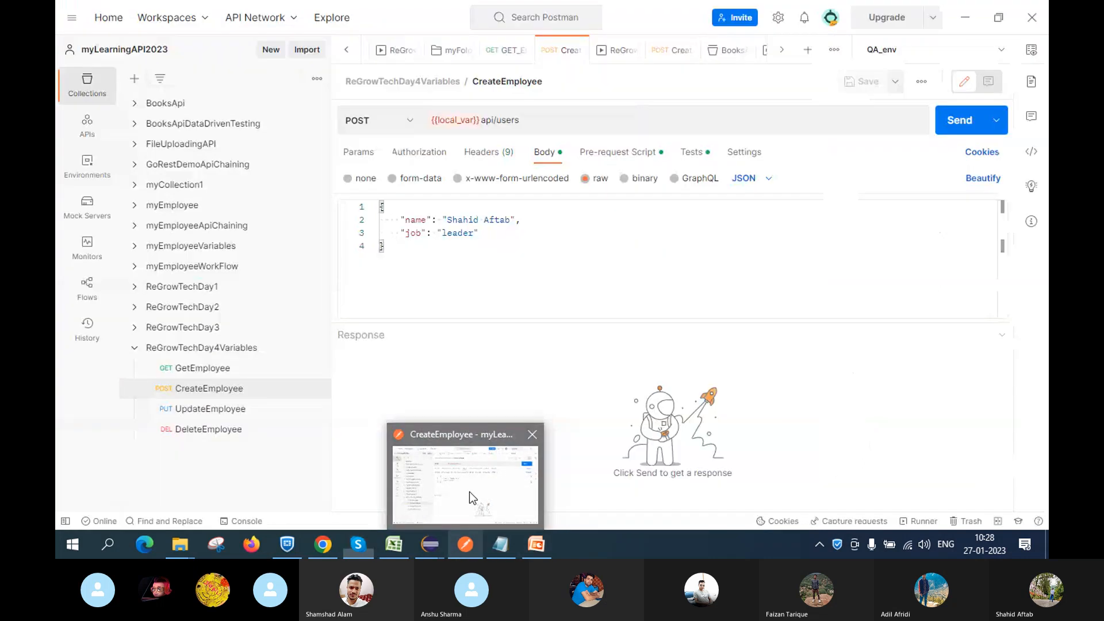
Collapse ReGrowTechDay4Variables and create a new collection named ReGrowTechDay5DDT
click(469, 491)
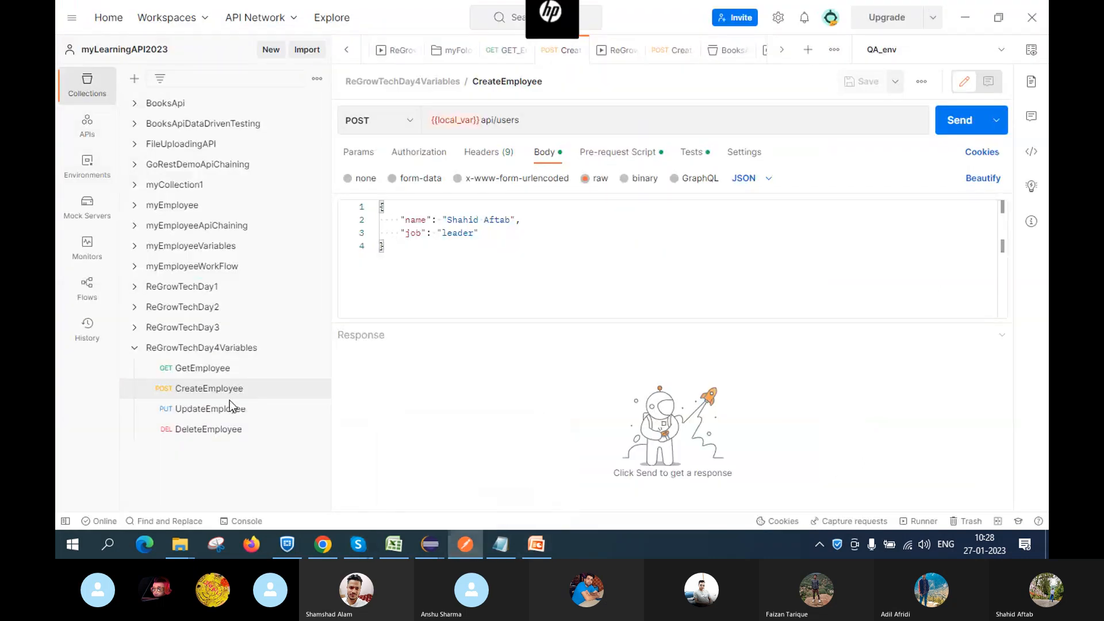
click(135, 348)
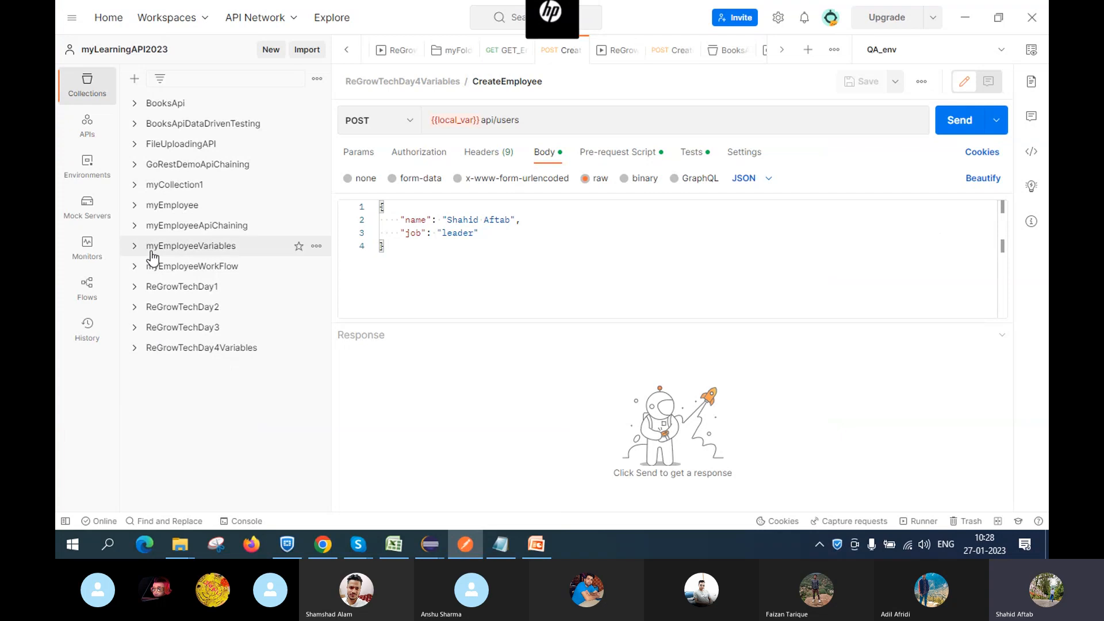
click(133, 80)
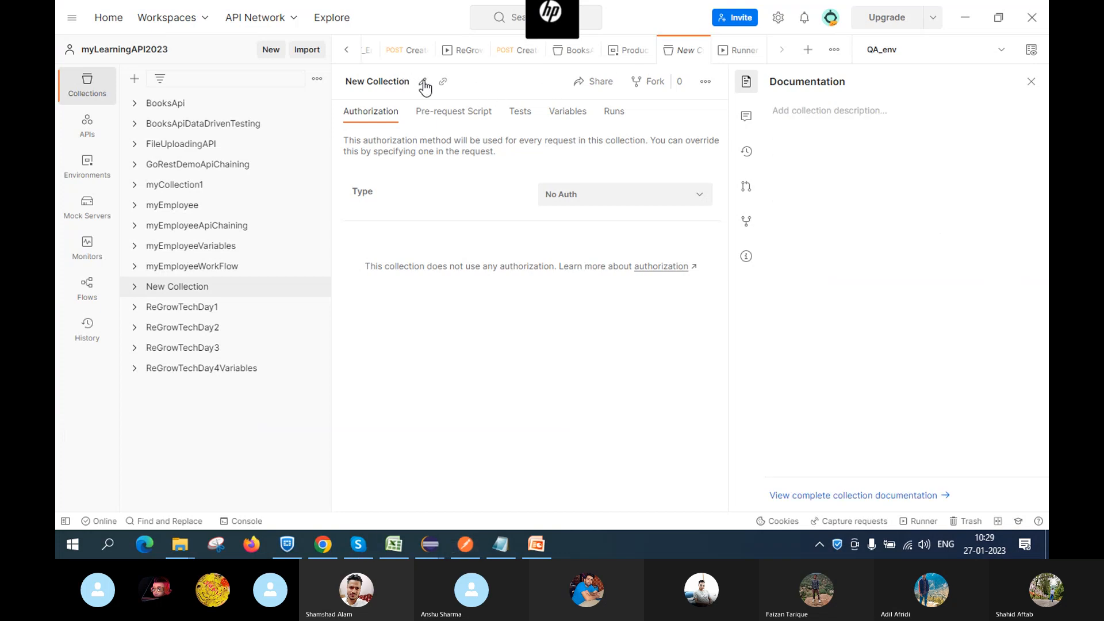
click(424, 83)
key(BackSpace)
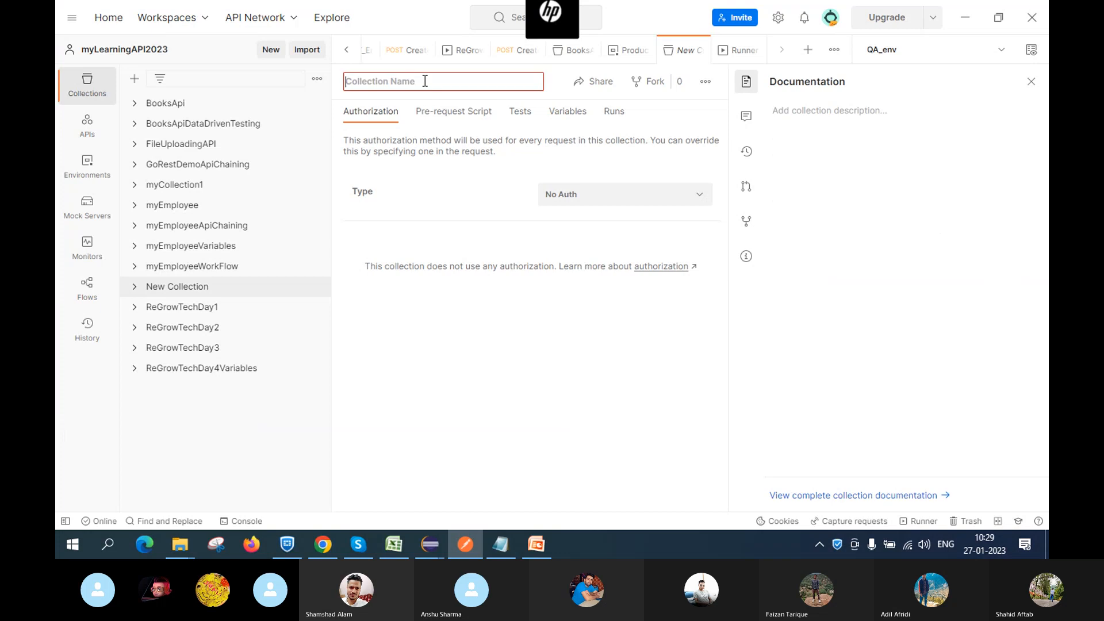
text(Re)
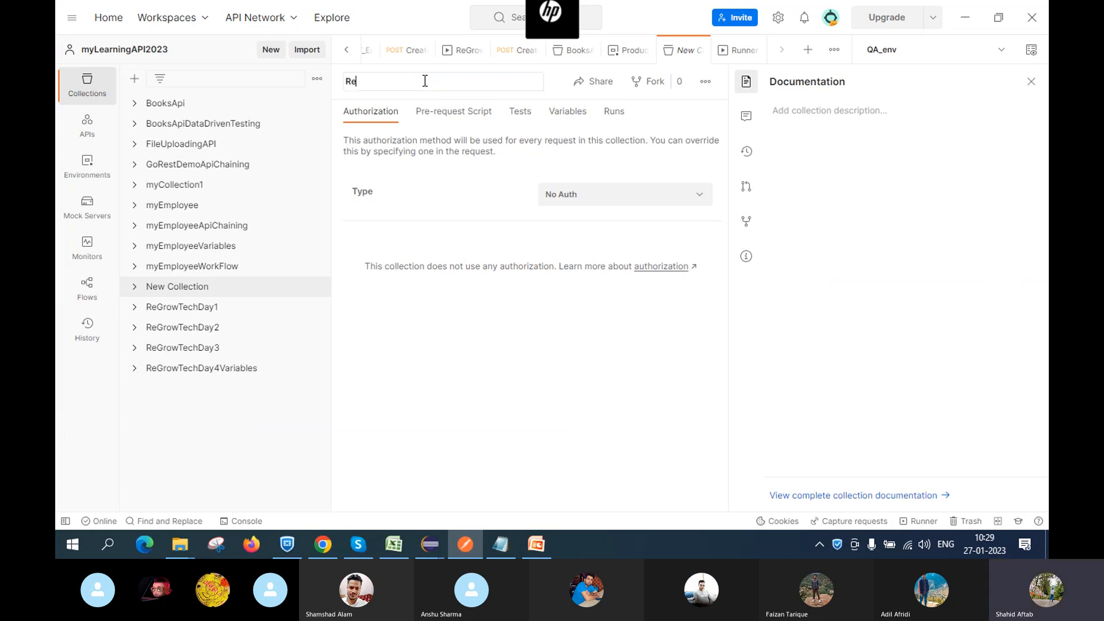
text(Grow)
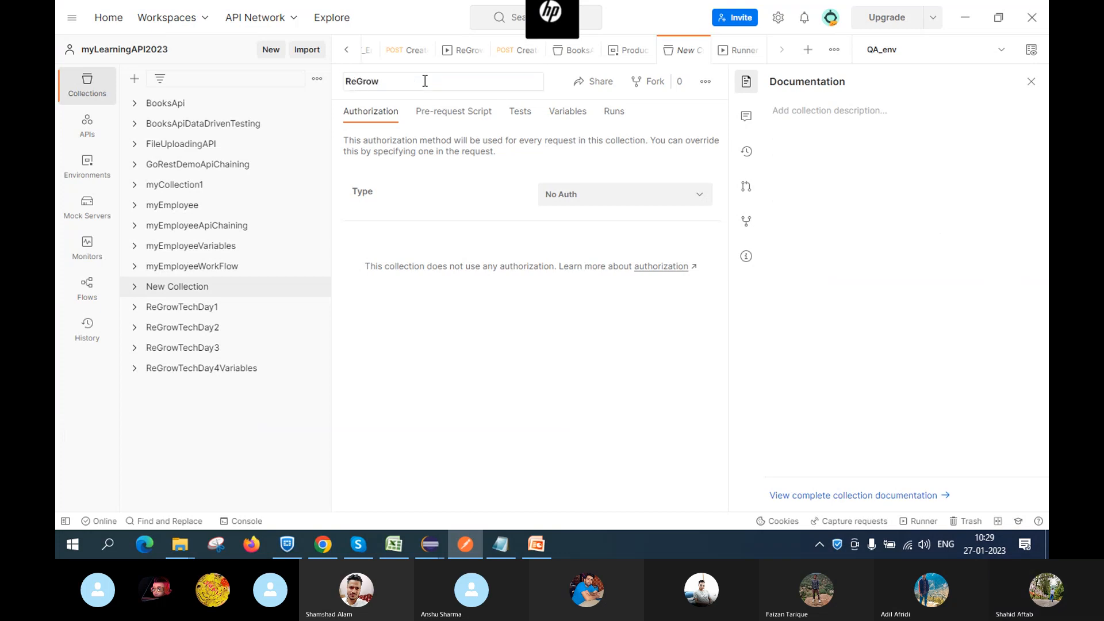
text(Tr)
text(cg)
text(h)
text(Day5DDT)
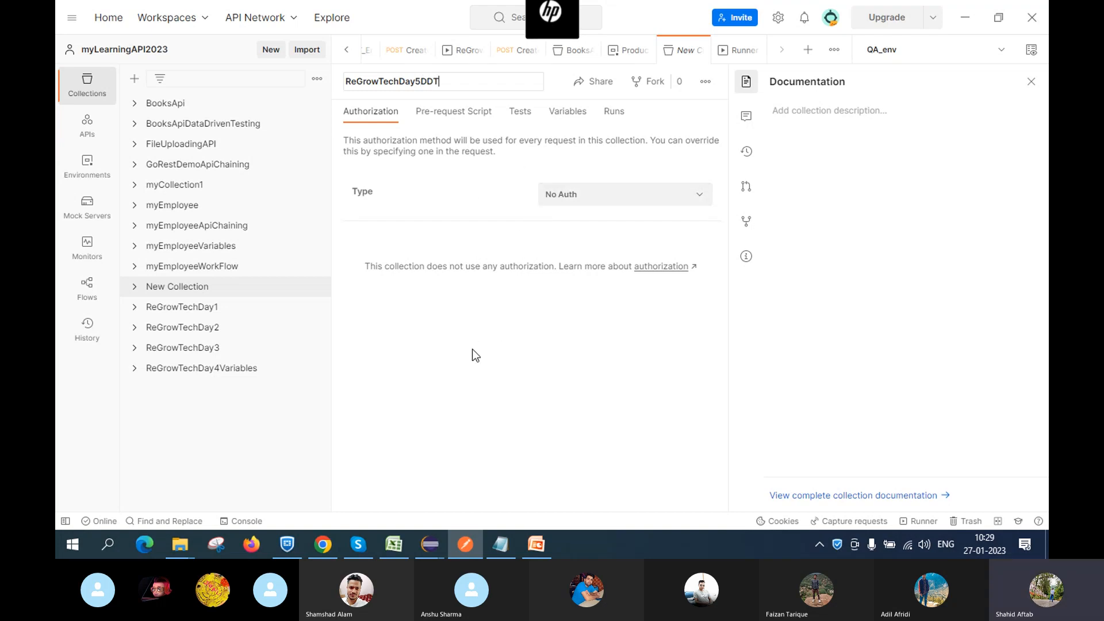
click(464, 361)
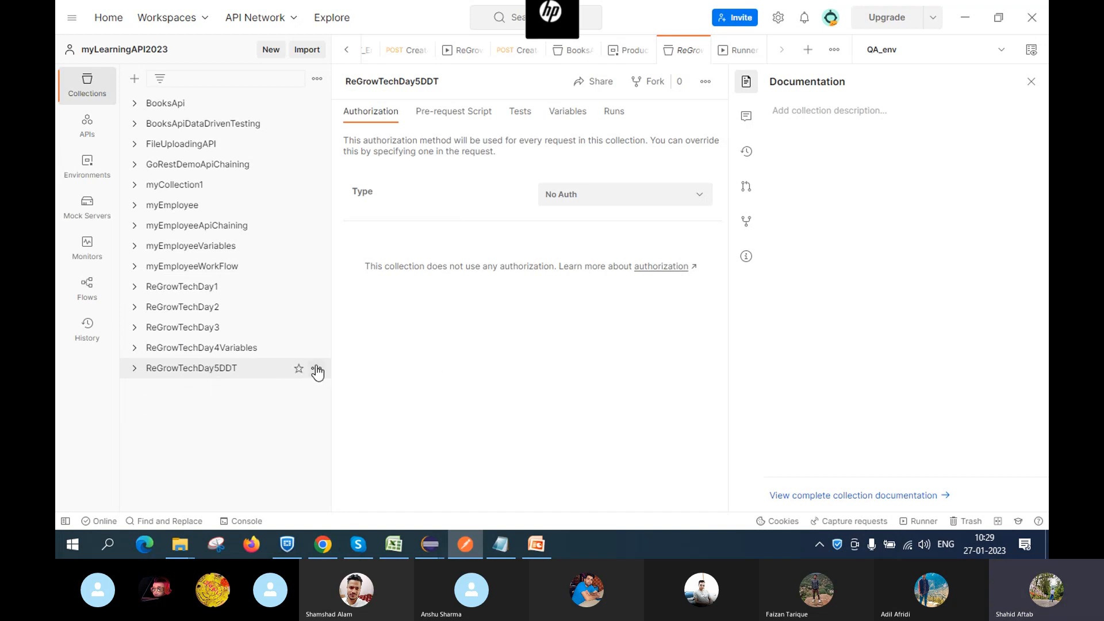
Add a blank New Request GET request to ReGrowTechDay5DDT via its actions menu
click(316, 370)
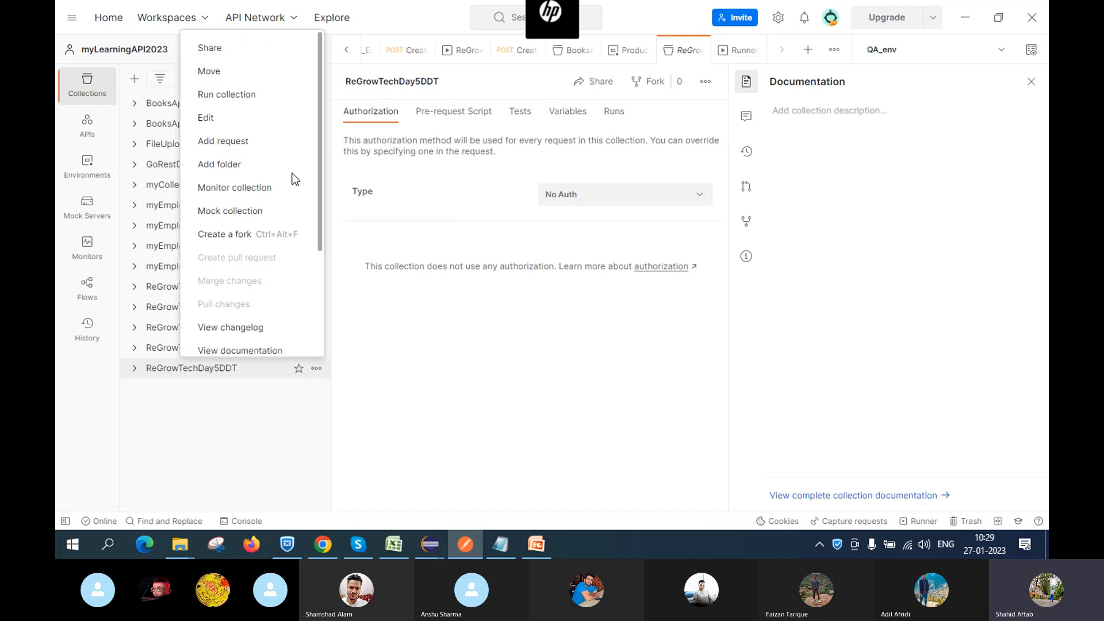
click(246, 148)
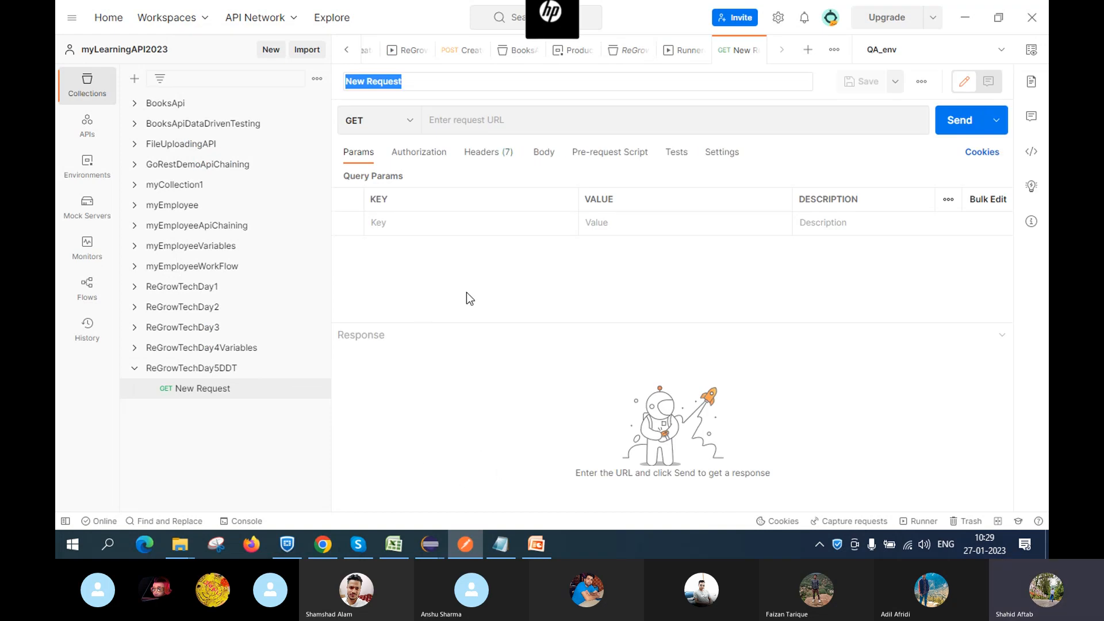
mouse_move(500, 544)
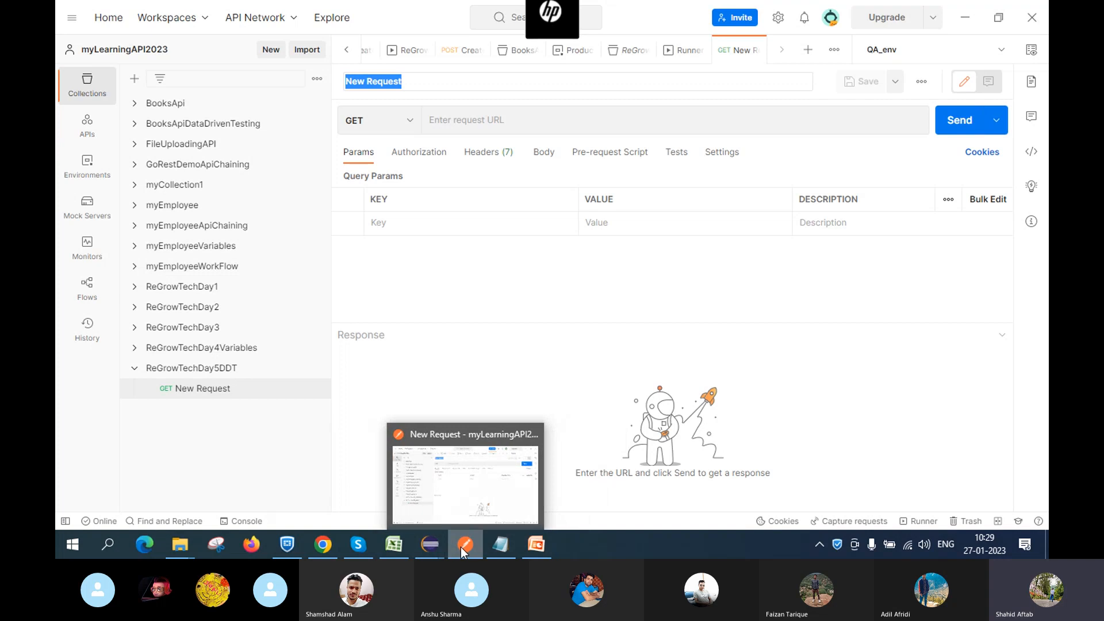
mouse_move(181, 546)
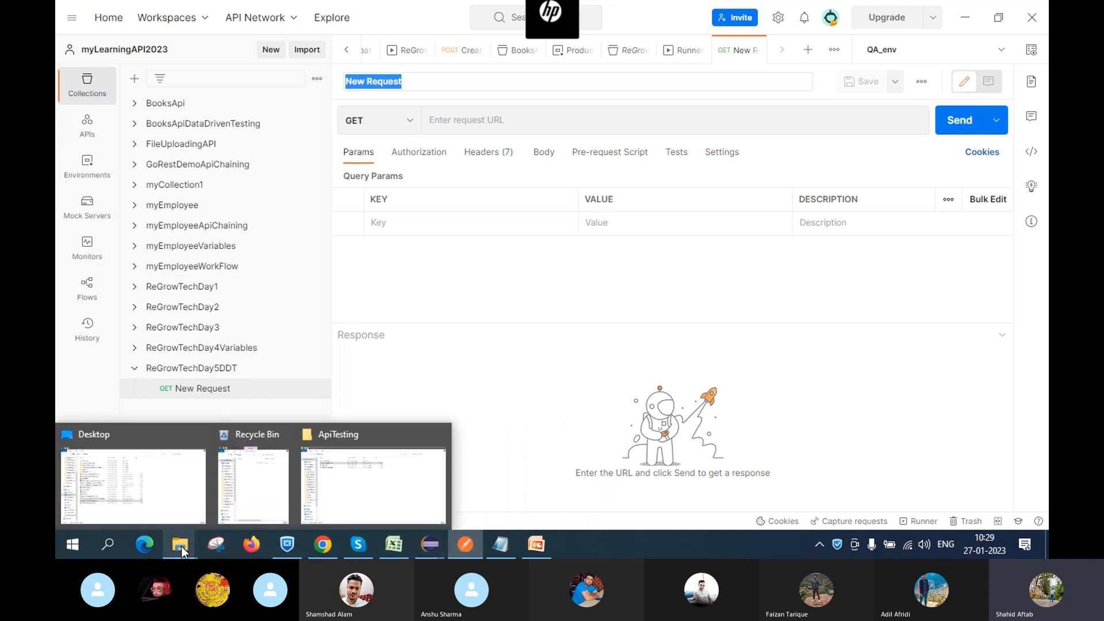
Open DataDrivenTestData in the ApiTesting folder to check its BookID/CustomerName records, then close it
click(336, 494)
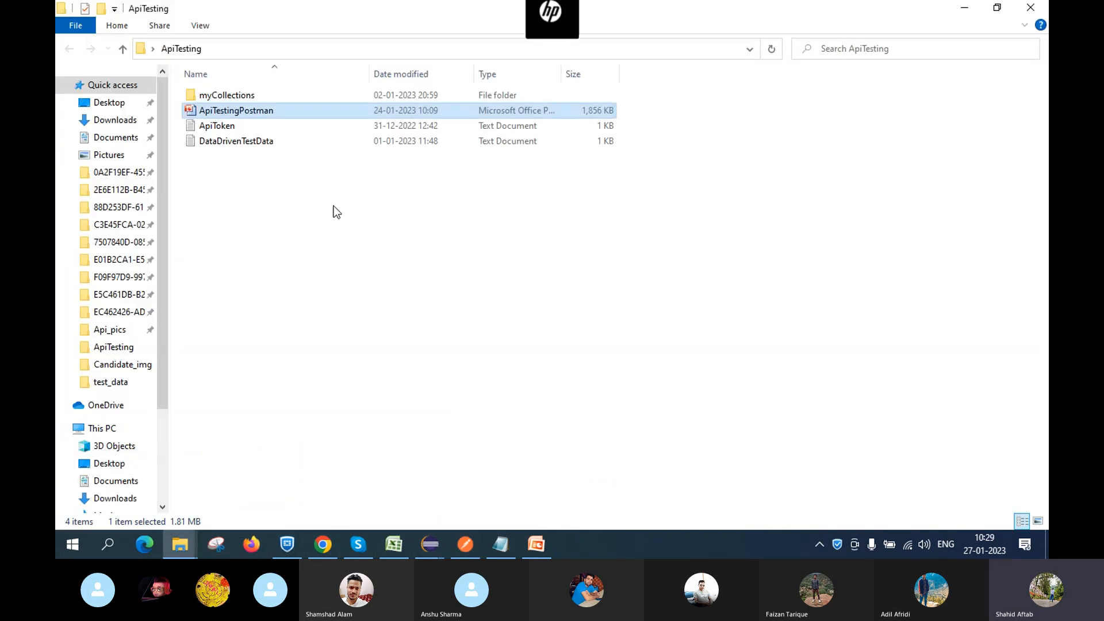
double_click(266, 142)
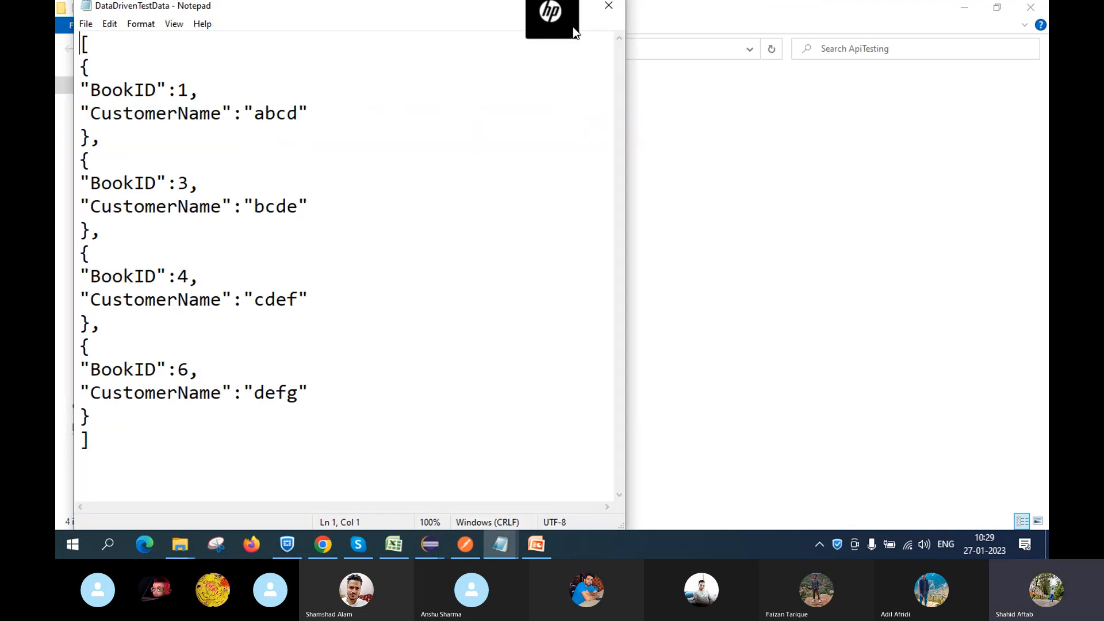
click(608, 6)
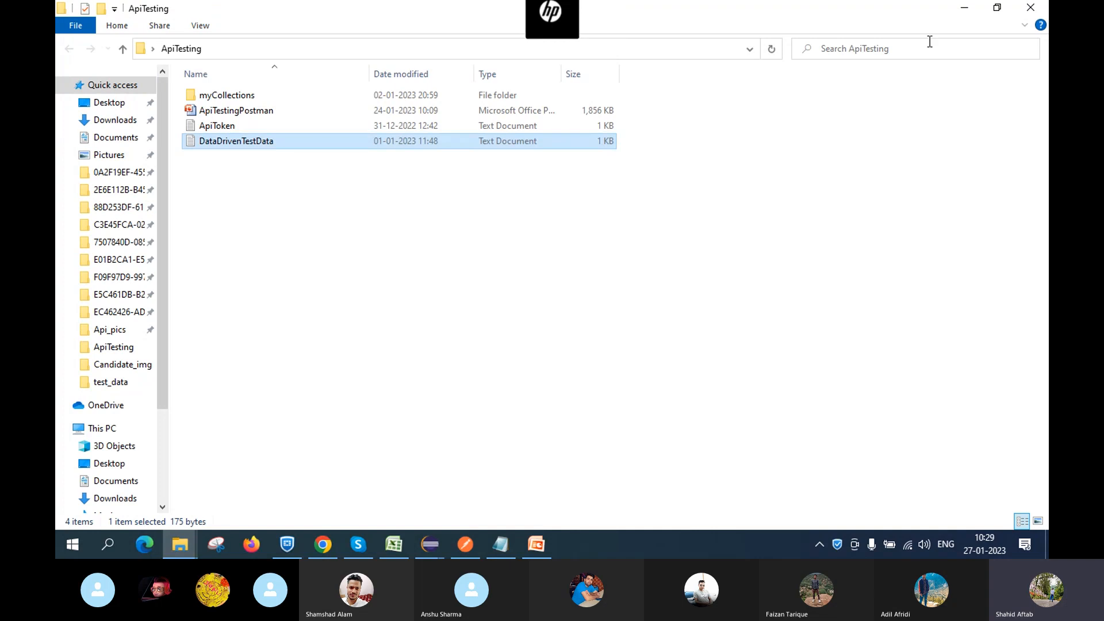
Minimize File Explorer and close the untitled q1/q2 scratch notes without saving
click(964, 7)
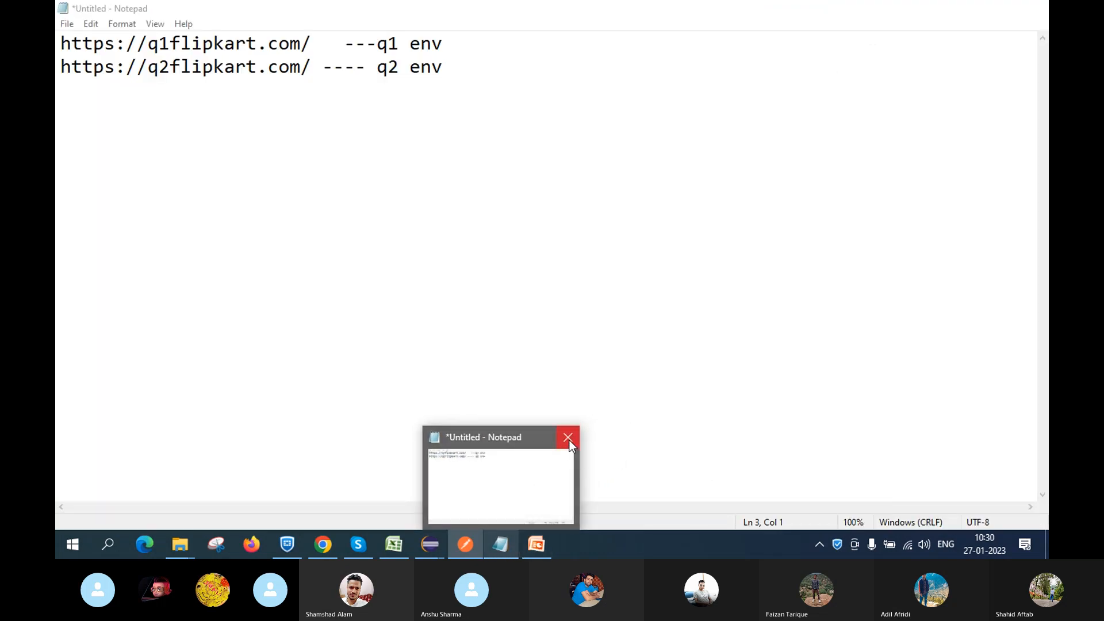
click(569, 440)
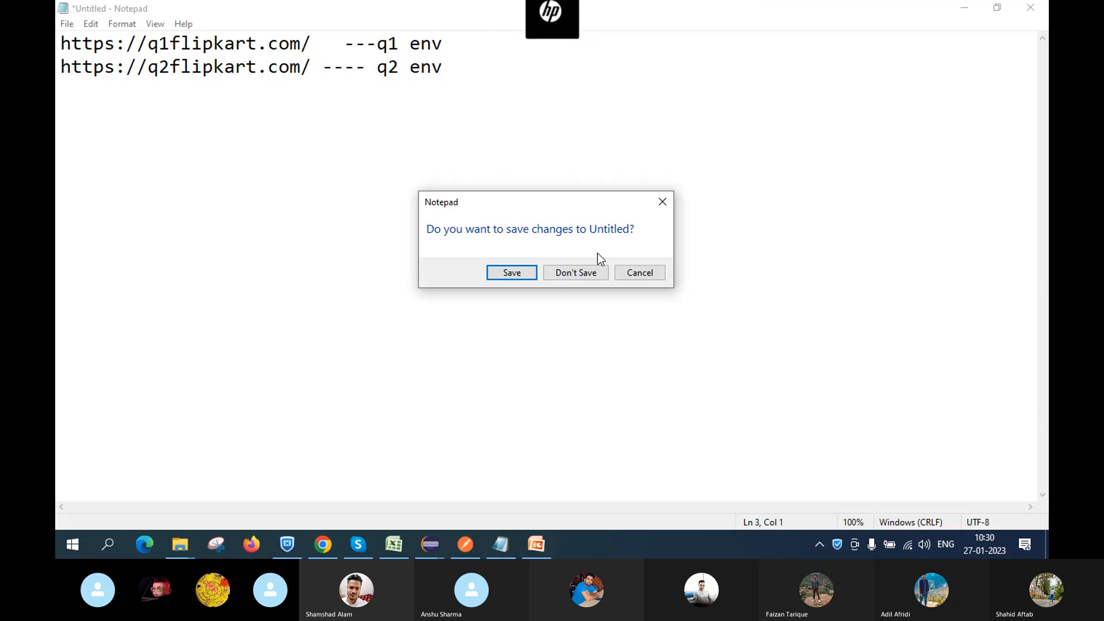
click(569, 275)
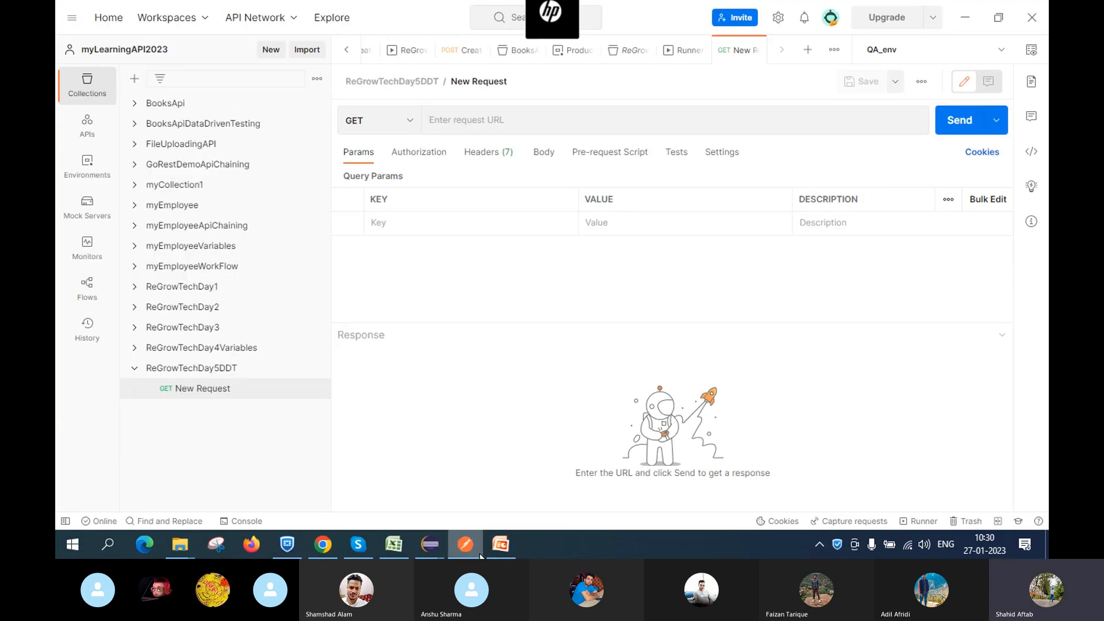
Bring the GitHub Simple Books API documentation in Chrome back to the front
mouse_move(492, 548)
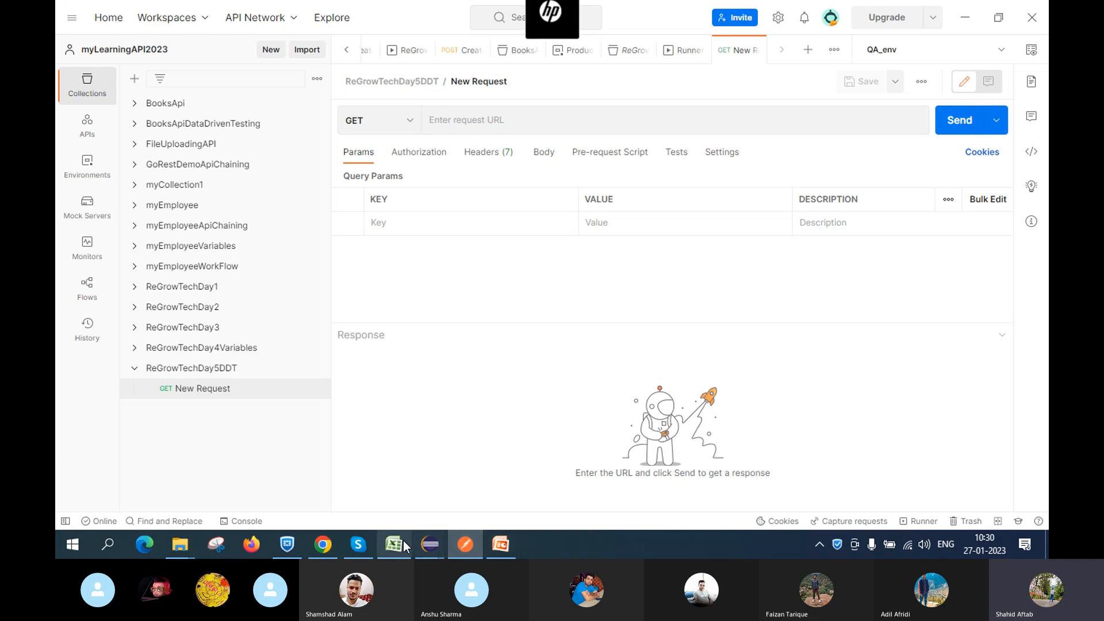
mouse_move(337, 543)
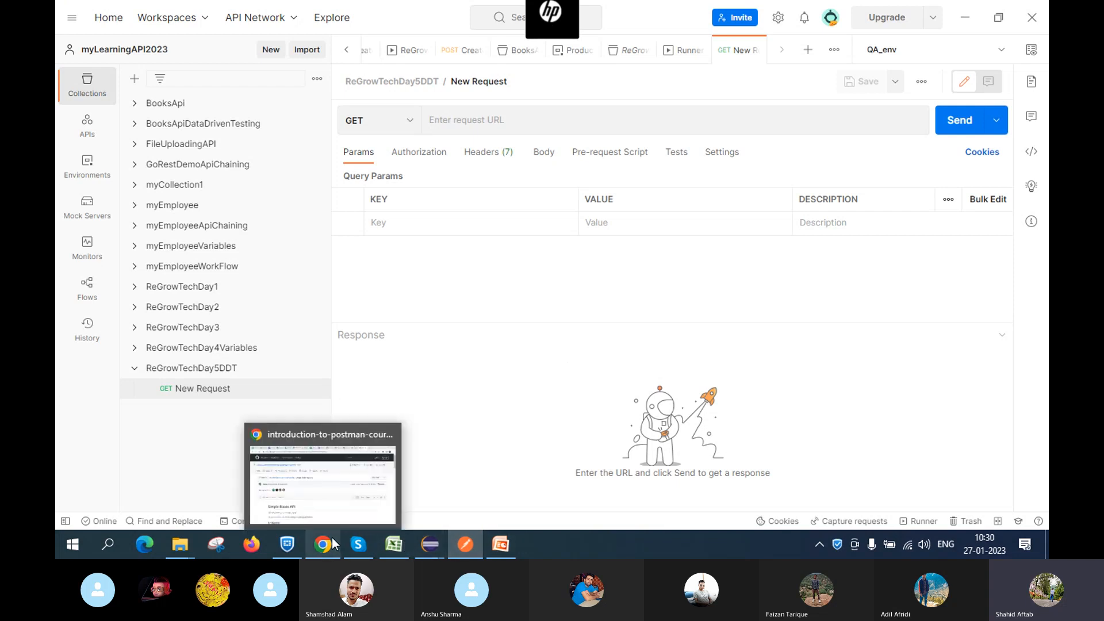
click(331, 474)
Scroll to the order endpoints and highlight that getting all orders and one order require authentication
scroll(518, 386, down, 10)
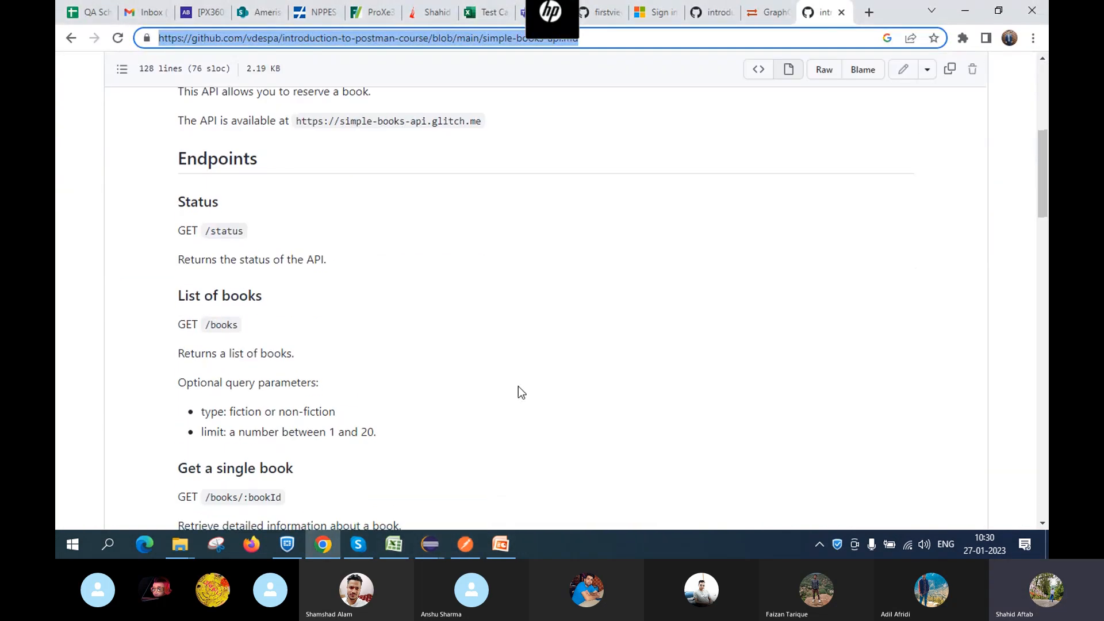
scroll(518, 391, down, 15)
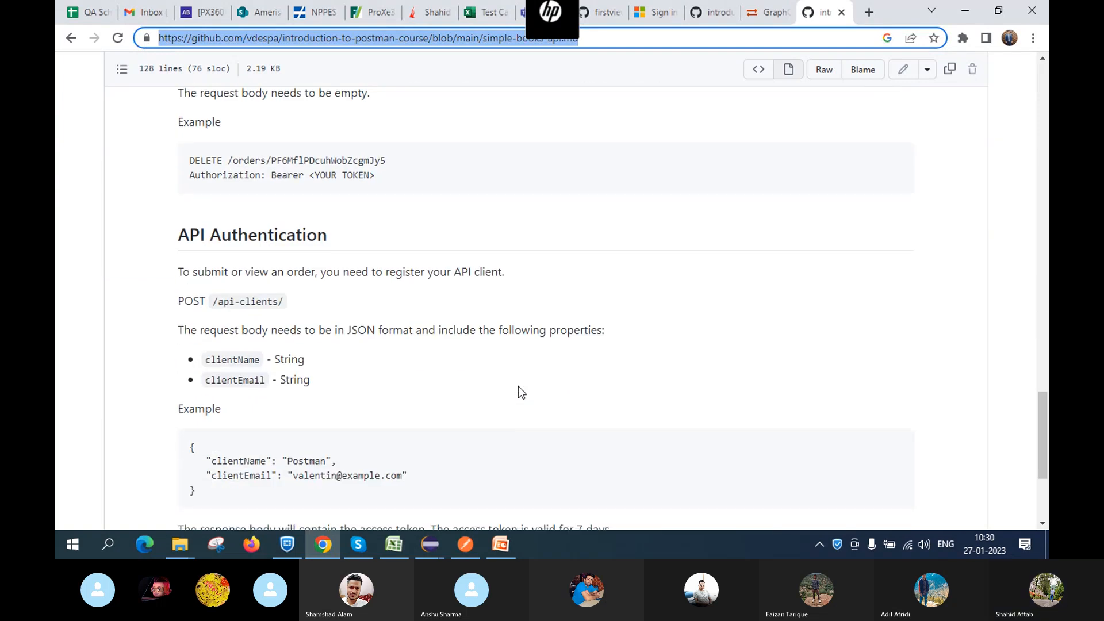
scroll(519, 386, up, 3)
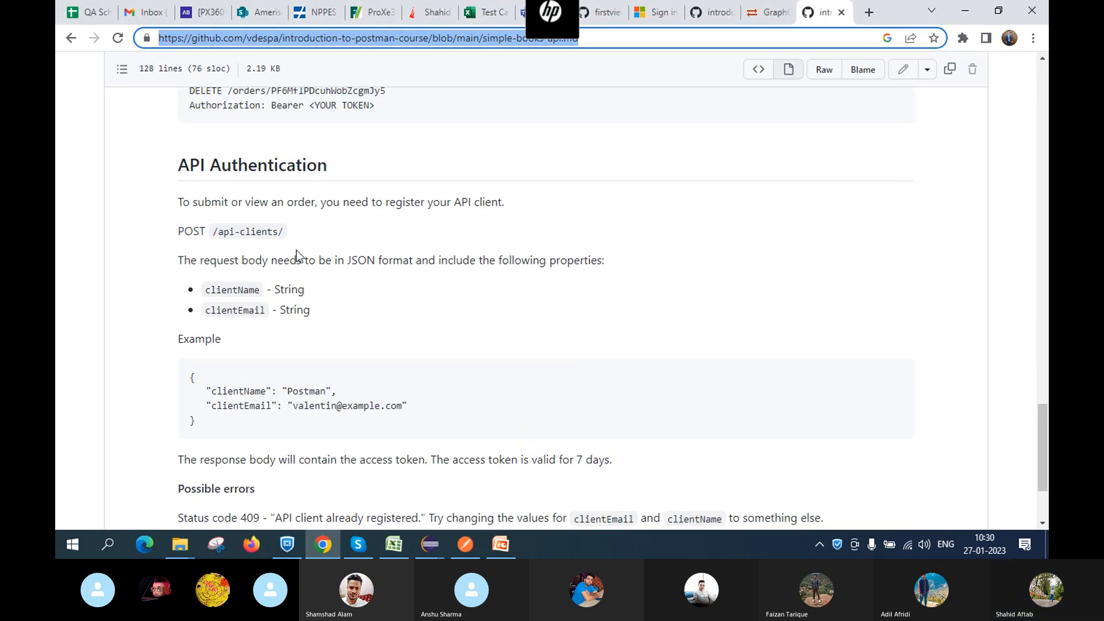
scroll(345, 212, up, 6)
scroll(356, 199, up, 4)
scroll(447, 216, up, 2)
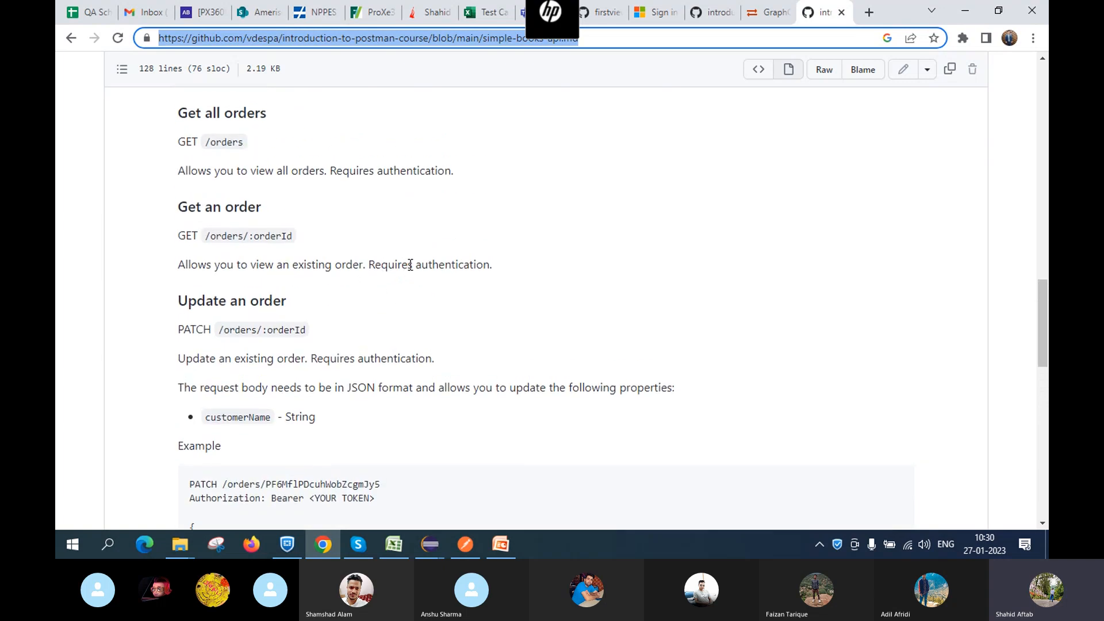
scroll(371, 221, up, 1)
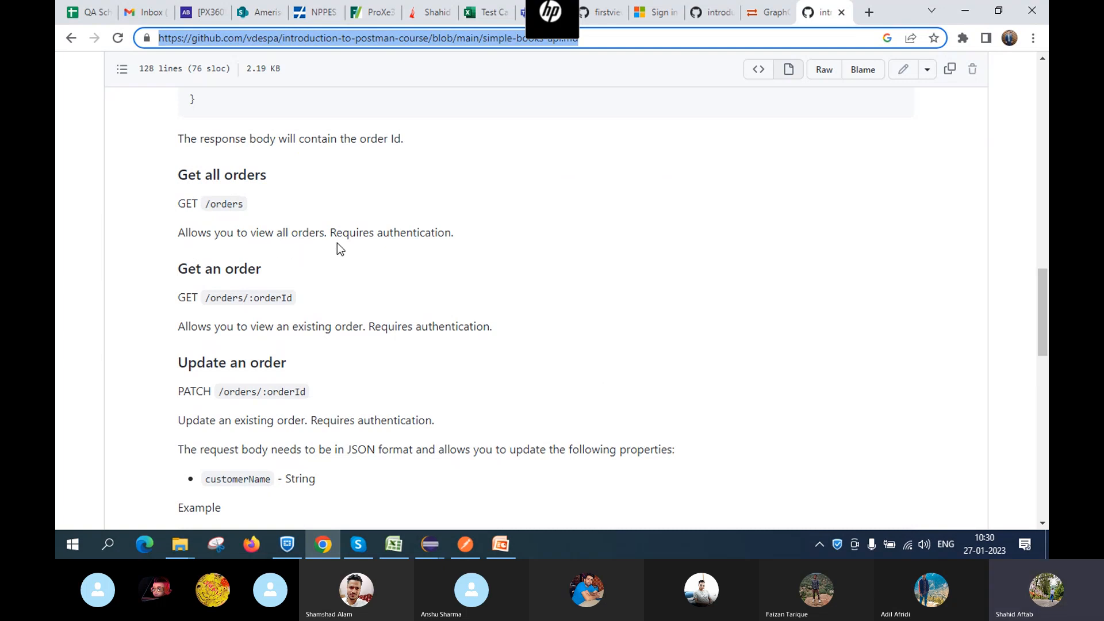
drag(332, 233, 463, 237)
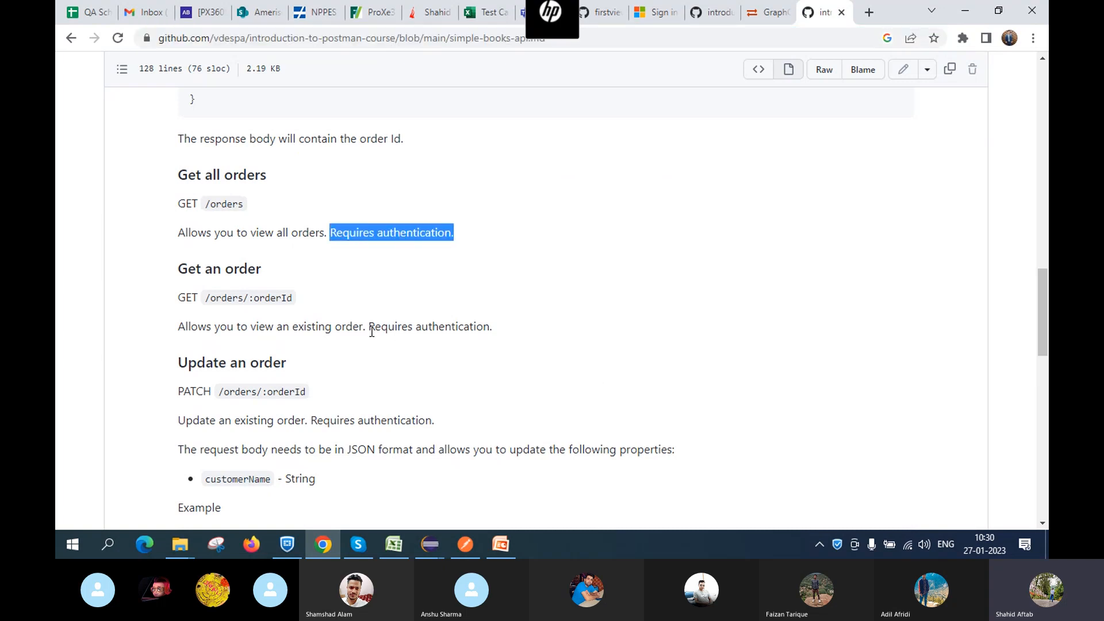
drag(369, 326, 521, 333)
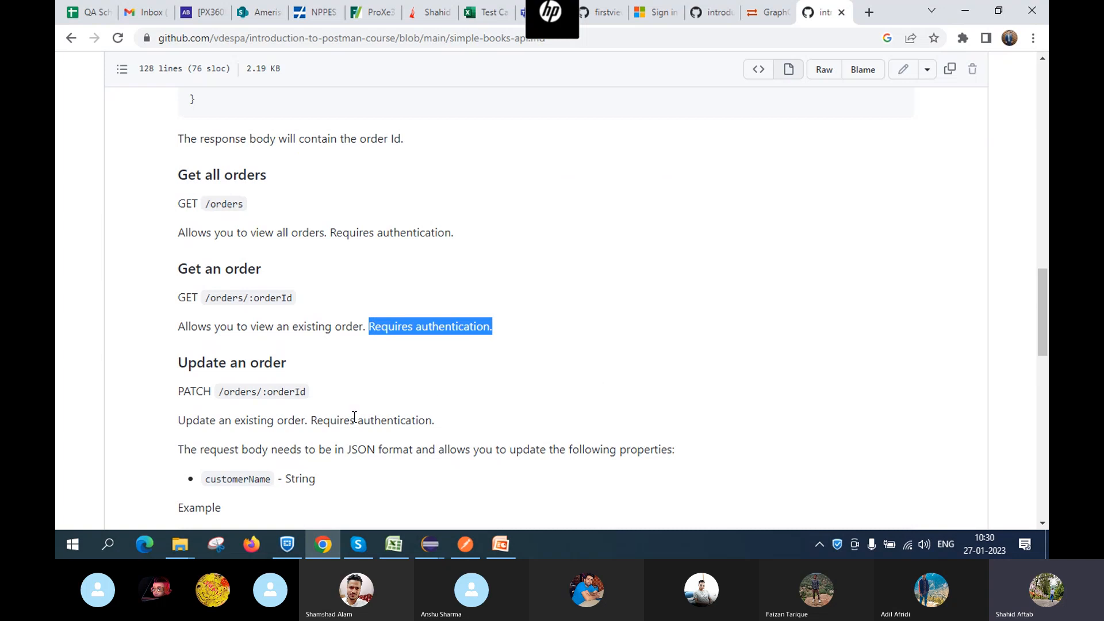
click(73, 545)
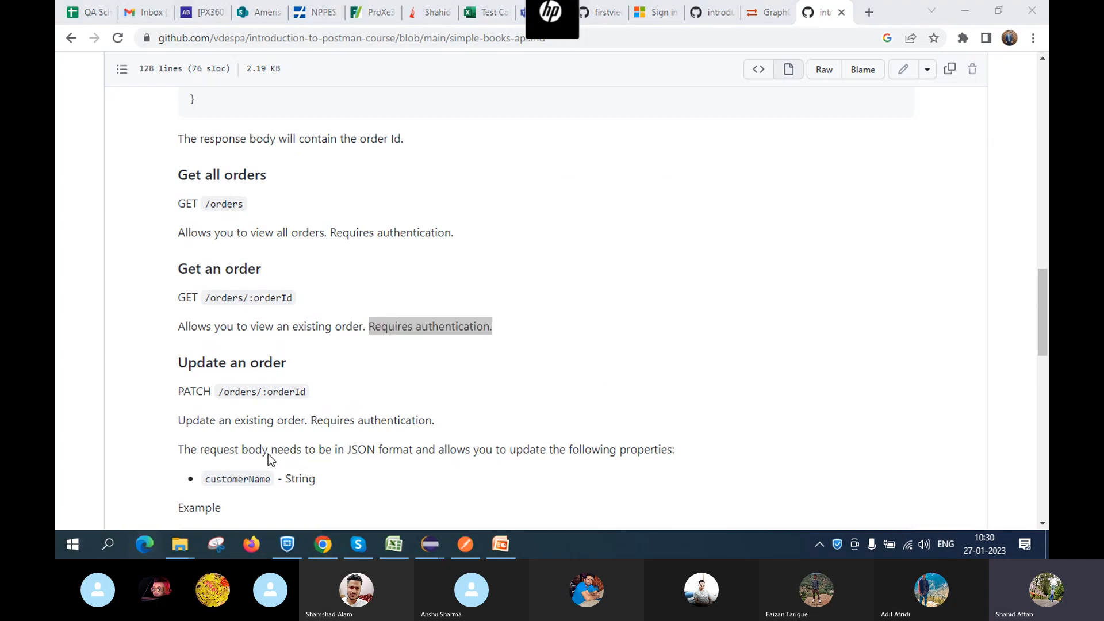
click(564, 358)
Highlight that submitting an order requires authentication, then scroll to the API Authentication section
scroll(447, 276, up, 1)
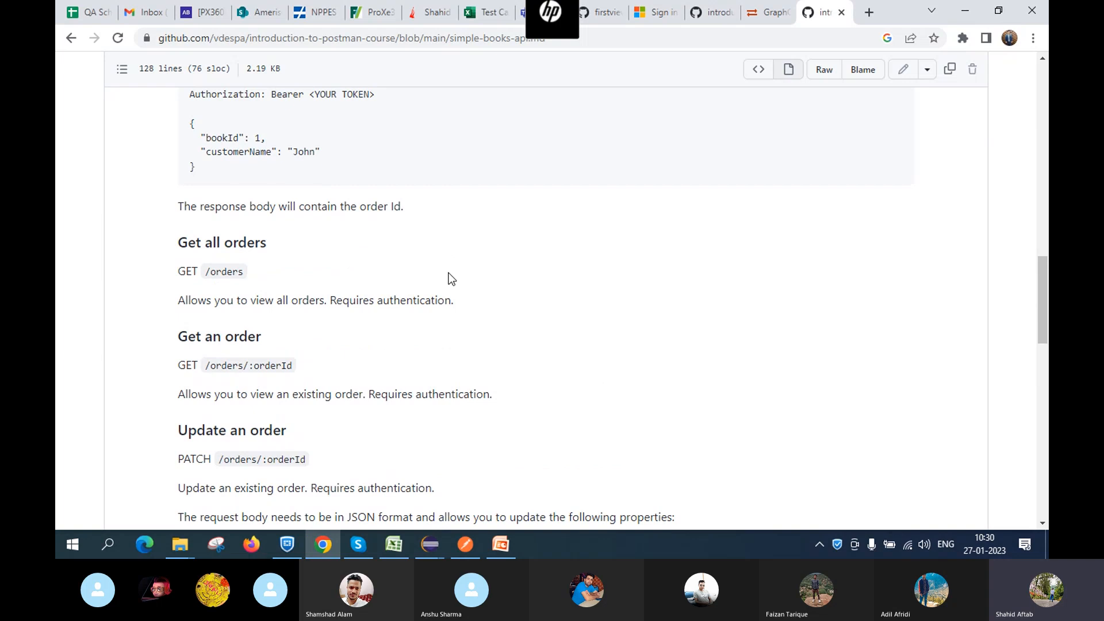
scroll(451, 278, up, 3)
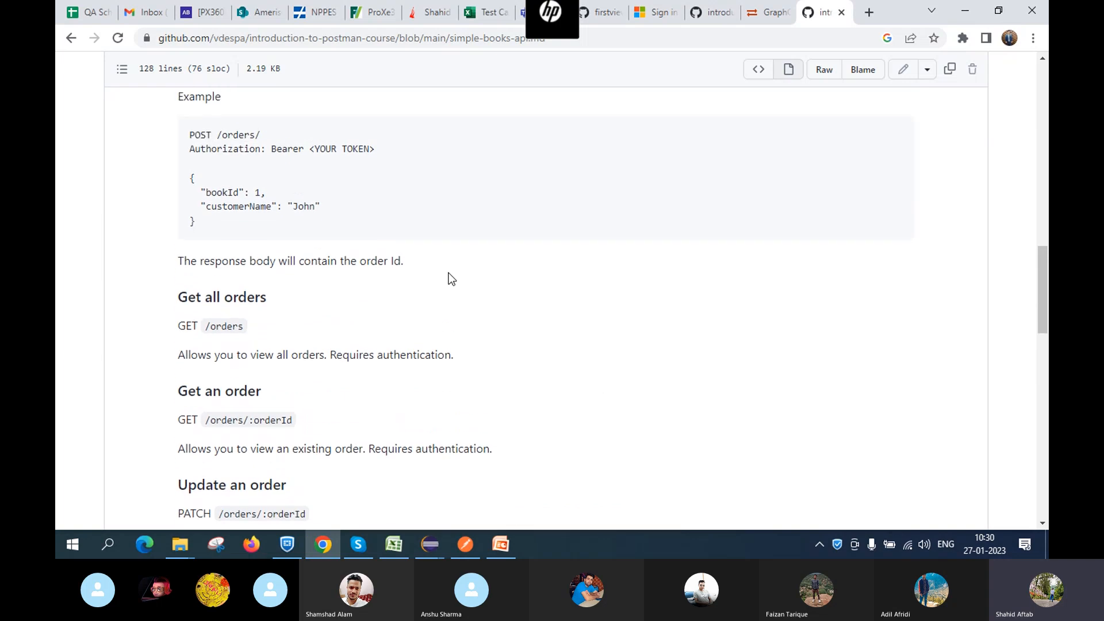
scroll(451, 278, up, 1)
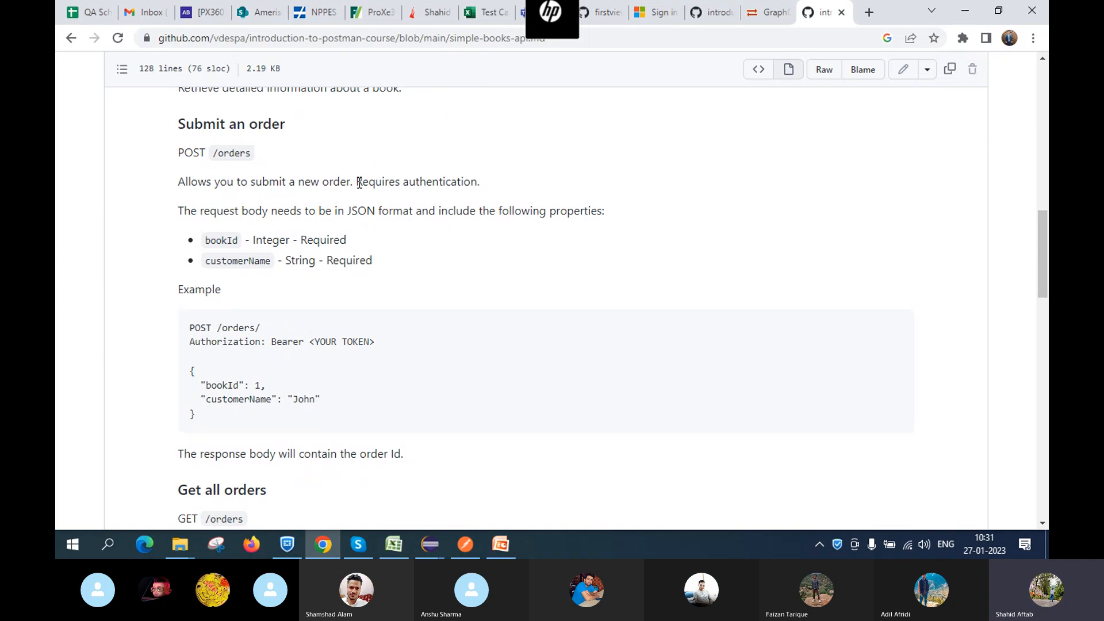
drag(359, 183, 499, 179)
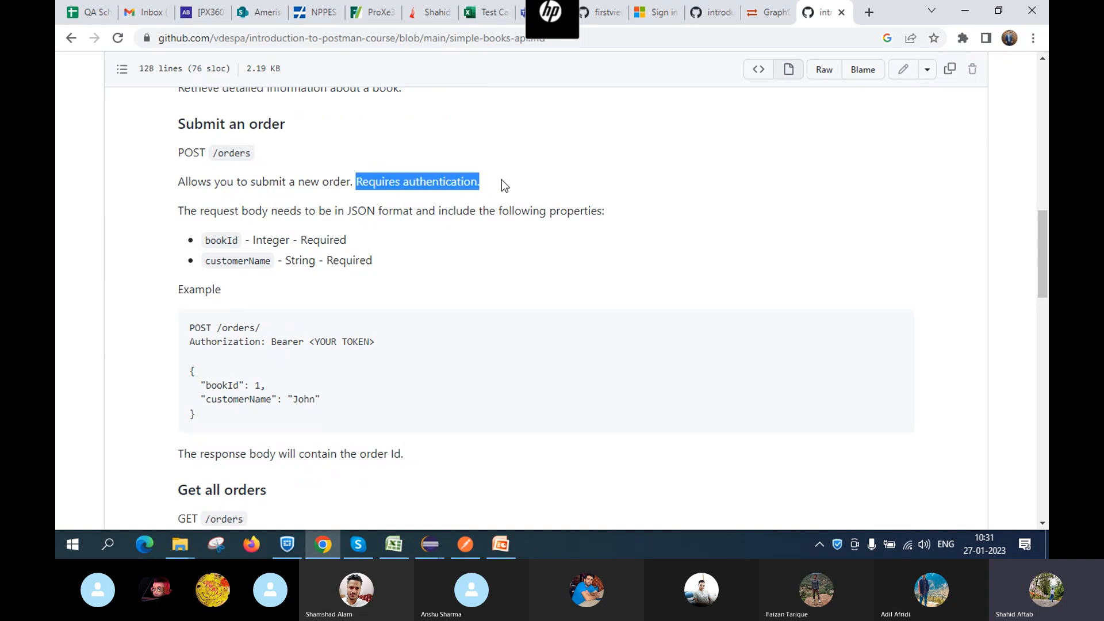
click(610, 290)
scroll(610, 290, up, 4)
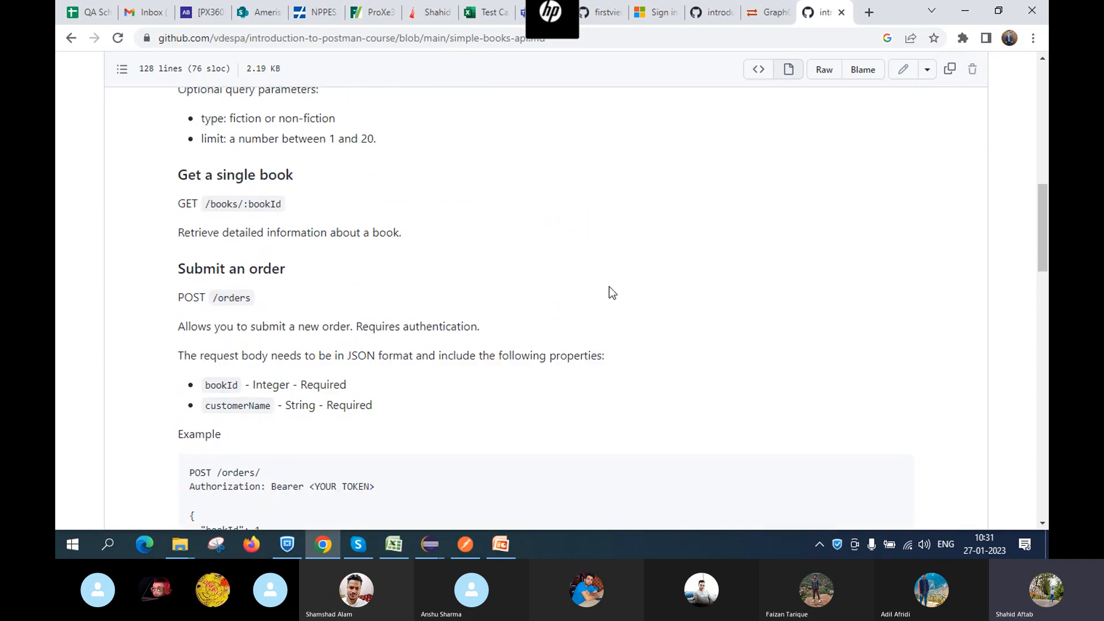
scroll(609, 286, up, 1)
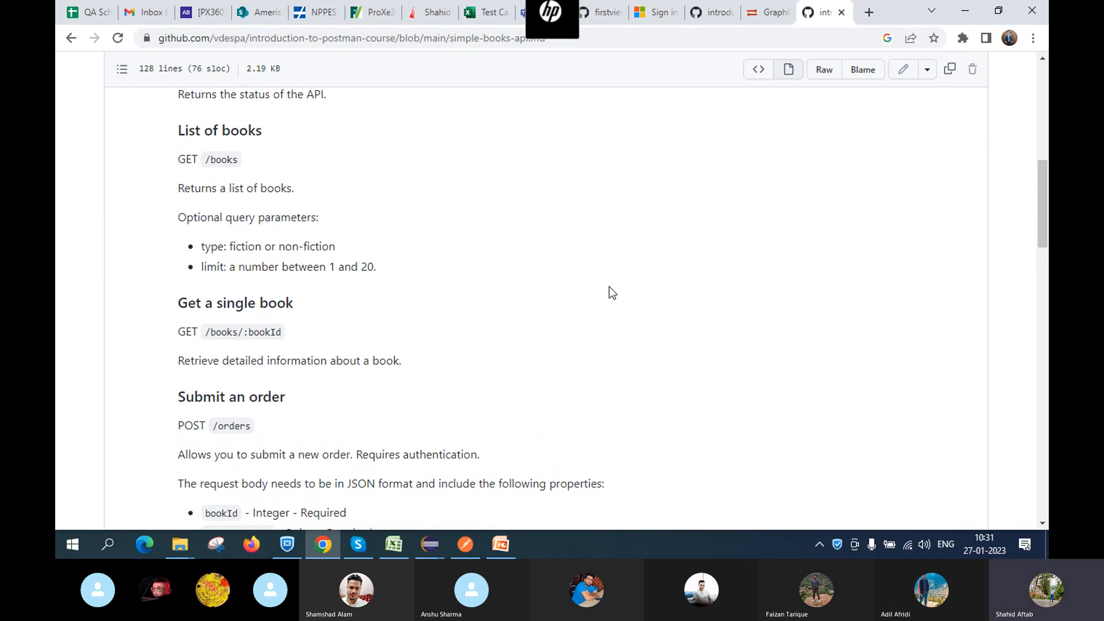
scroll(609, 286, up, 2)
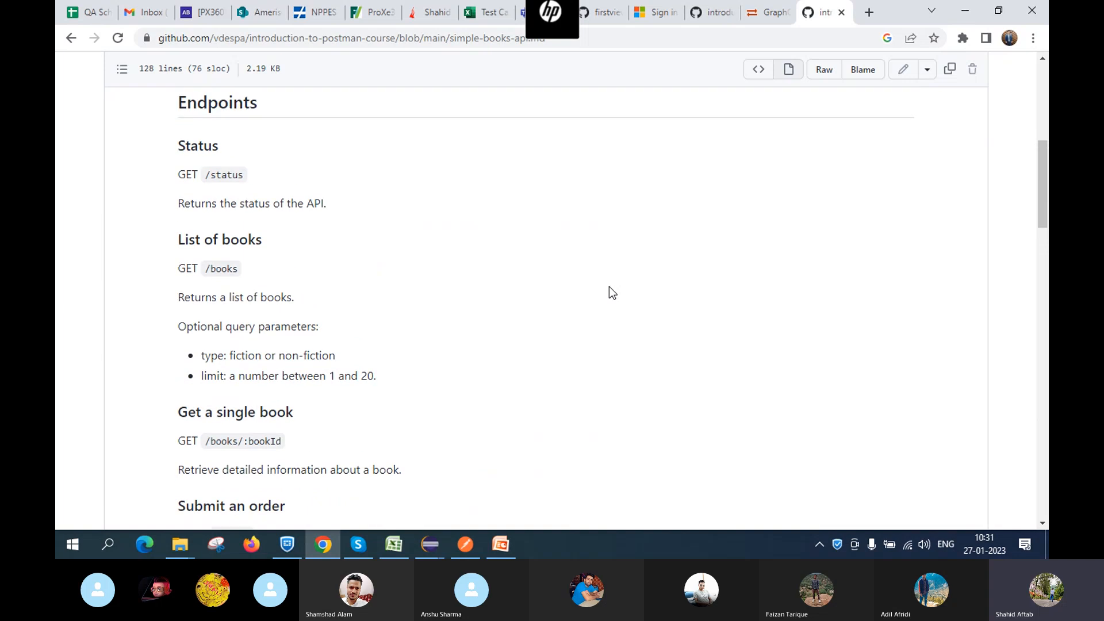
scroll(609, 287, up, 2)
scroll(609, 286, down, 15)
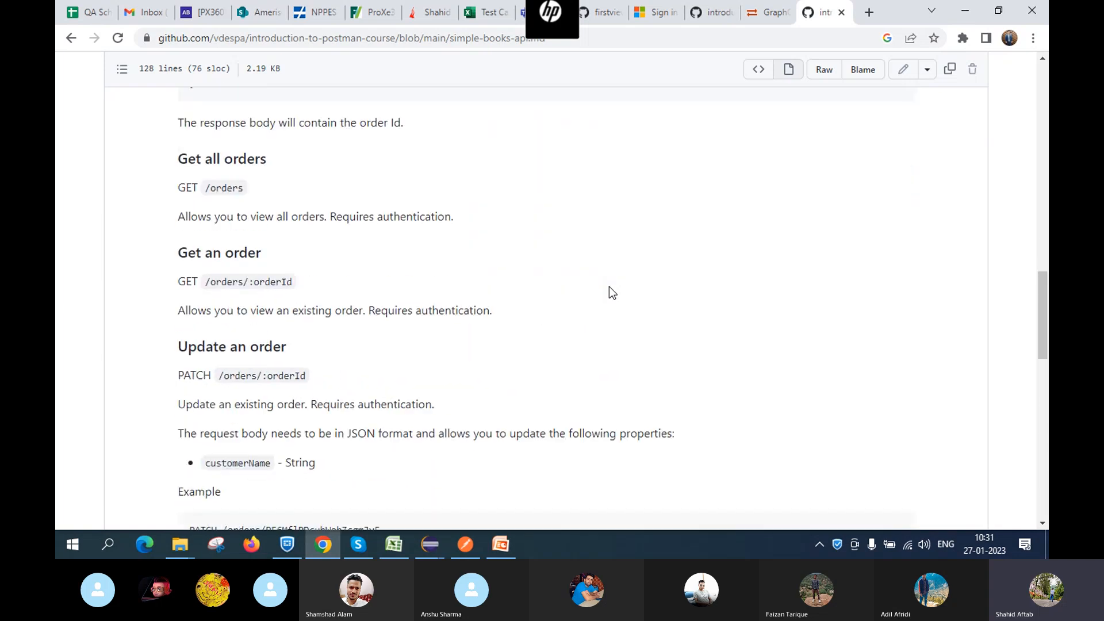
scroll(609, 287, down, 12)
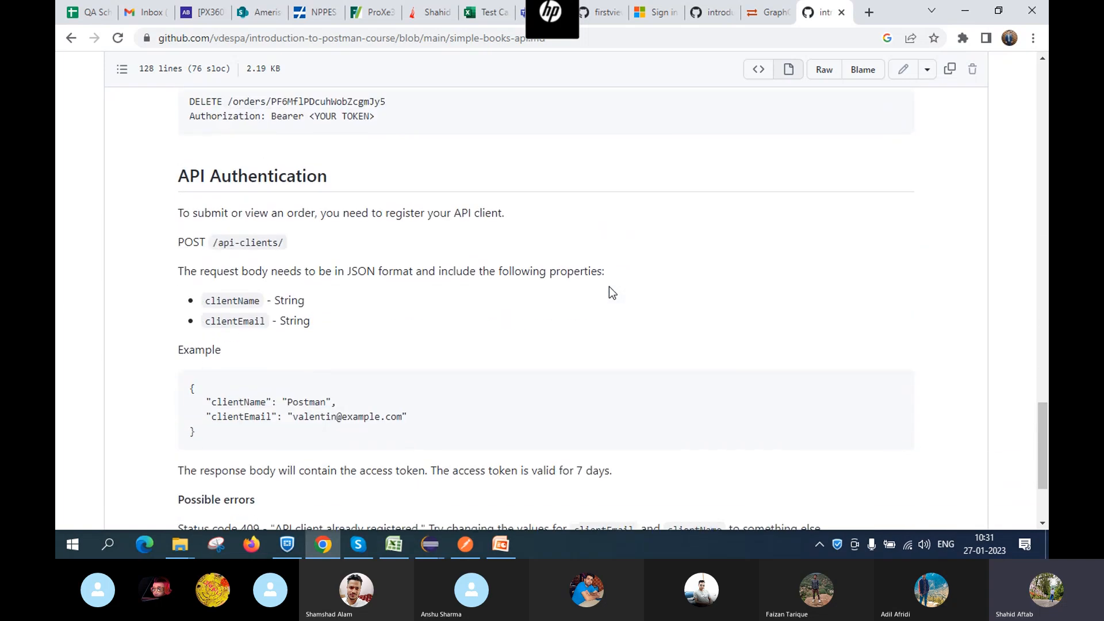
scroll(609, 286, down, 3)
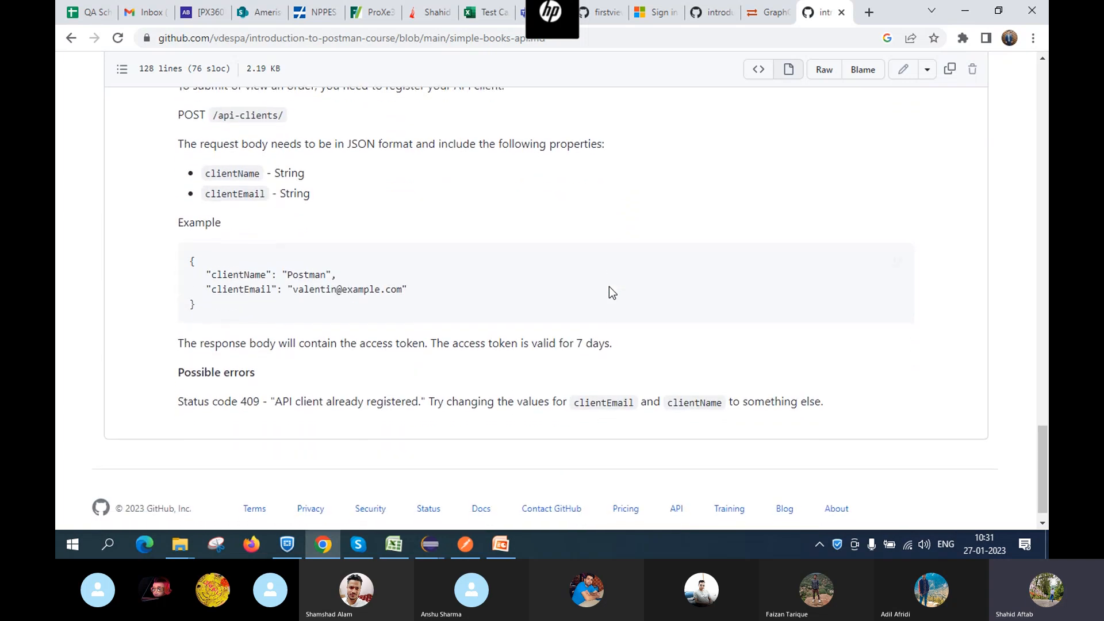
scroll(609, 286, up, 4)
scroll(609, 287, up, 1)
scroll(608, 286, down, 1)
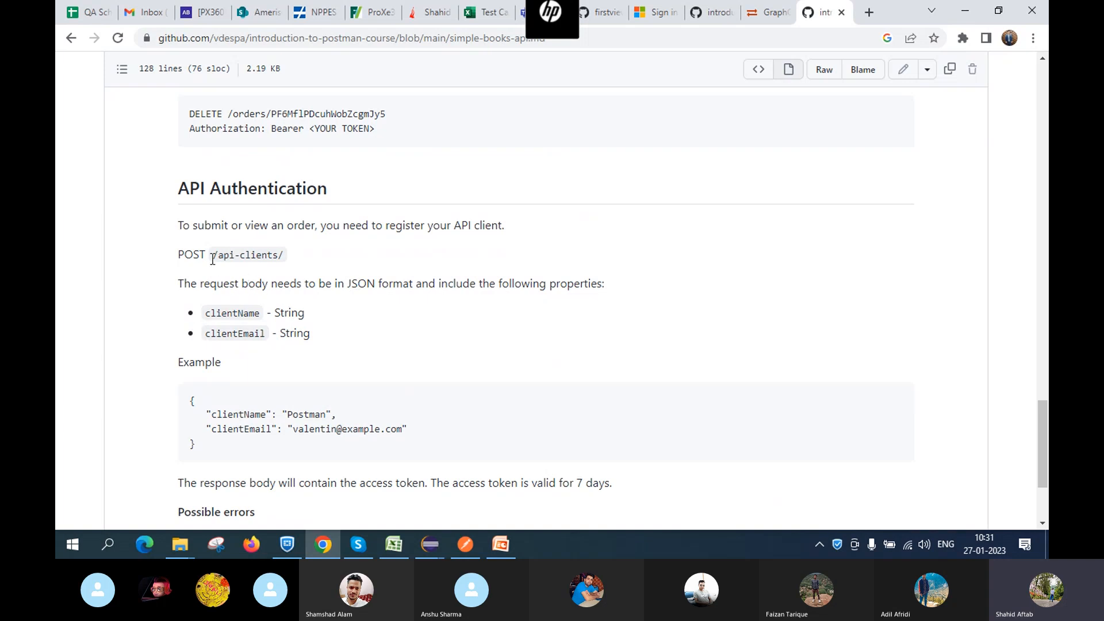
scroll(368, 283, down, 1)
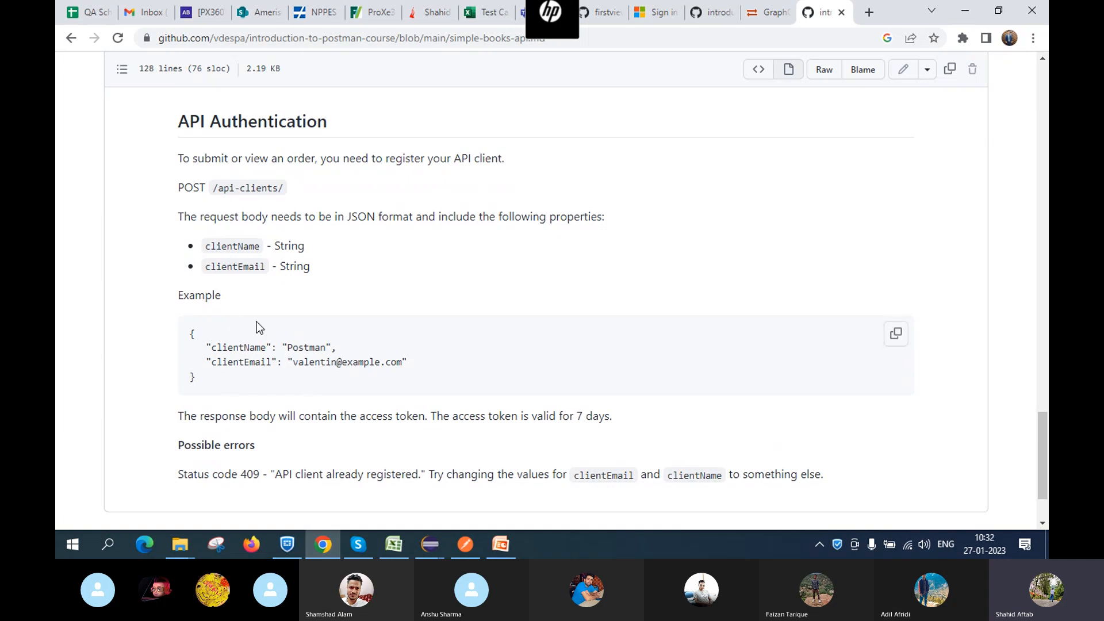
scroll(244, 348, down, 2)
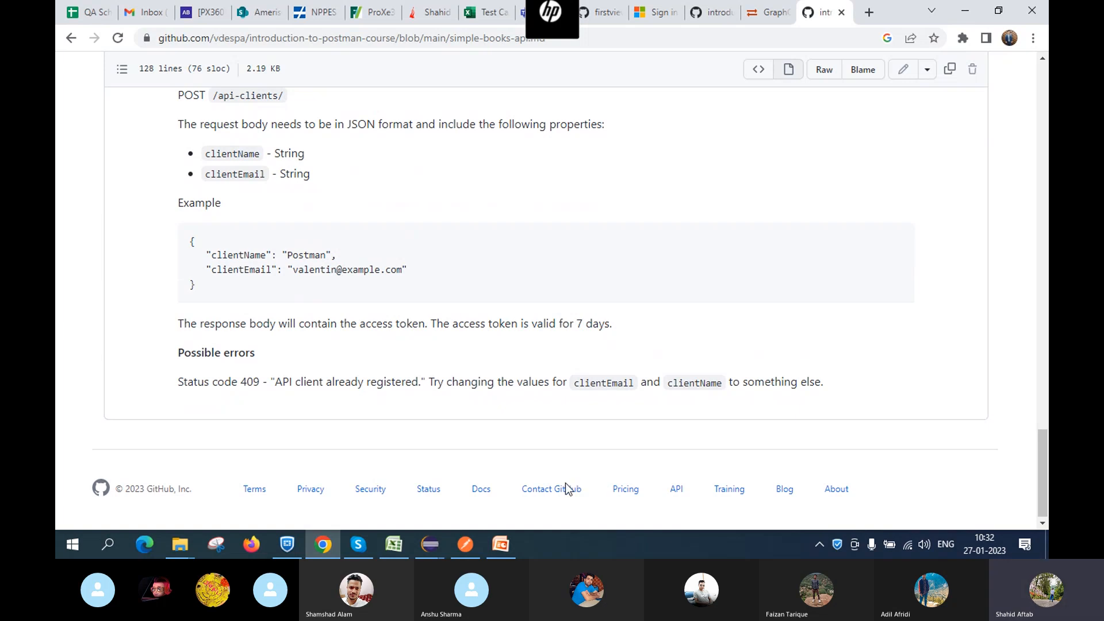
Switch to the Skype call and hide its chat panel to enlarge the video grid
click(365, 547)
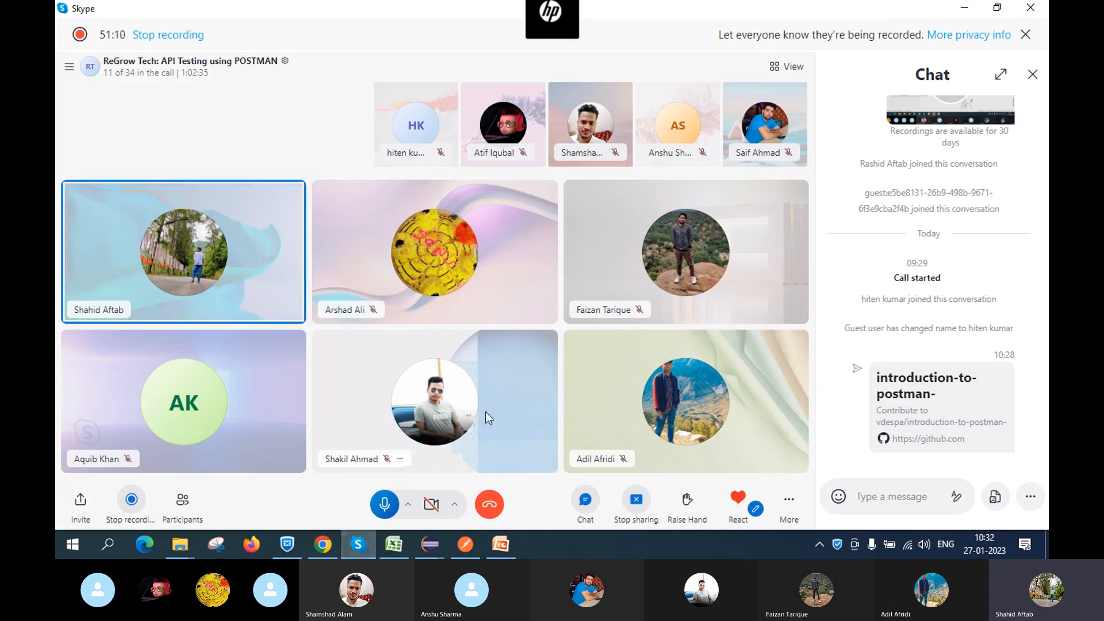
click(1032, 75)
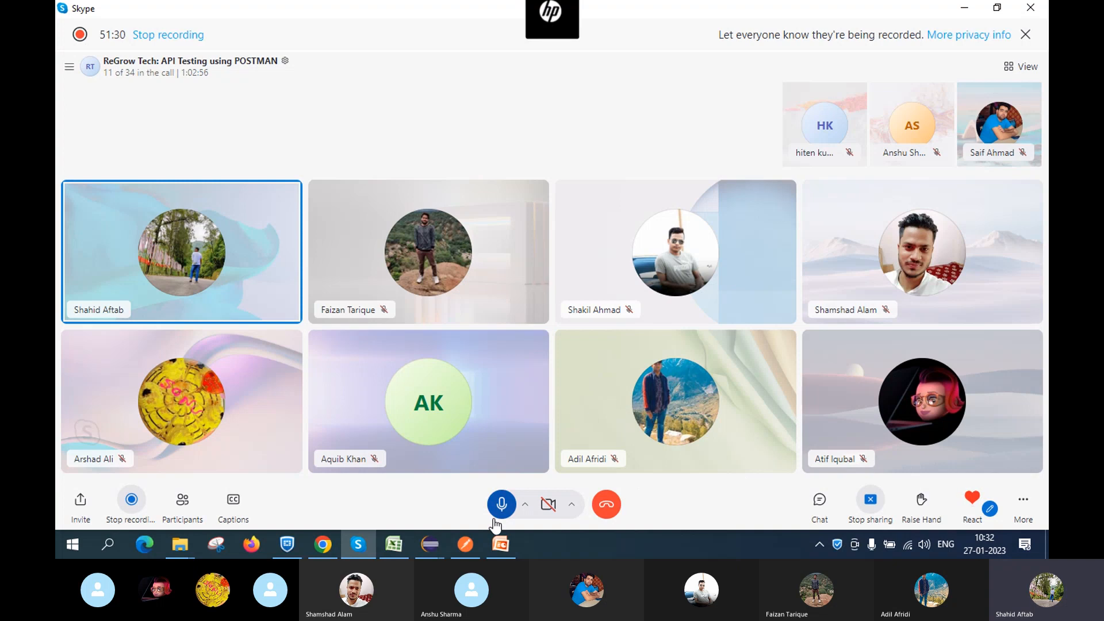
Back in the GitHub docs, select the Status code 409 'API client already registered' line under API Authentication
mouse_move(323, 544)
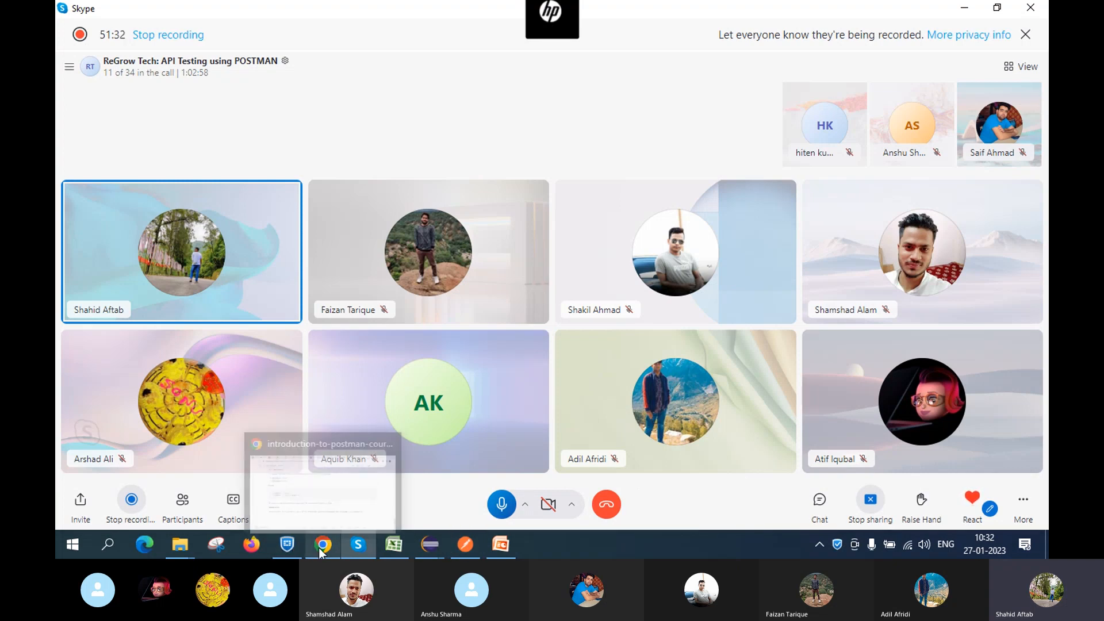
click(323, 470)
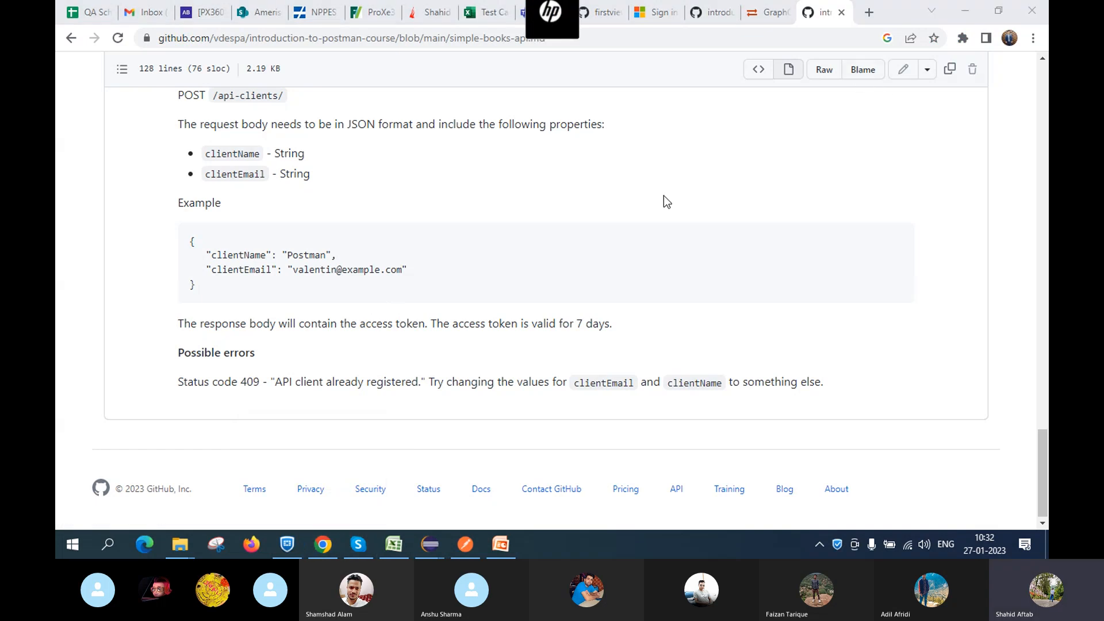
scroll(665, 201, up, 2)
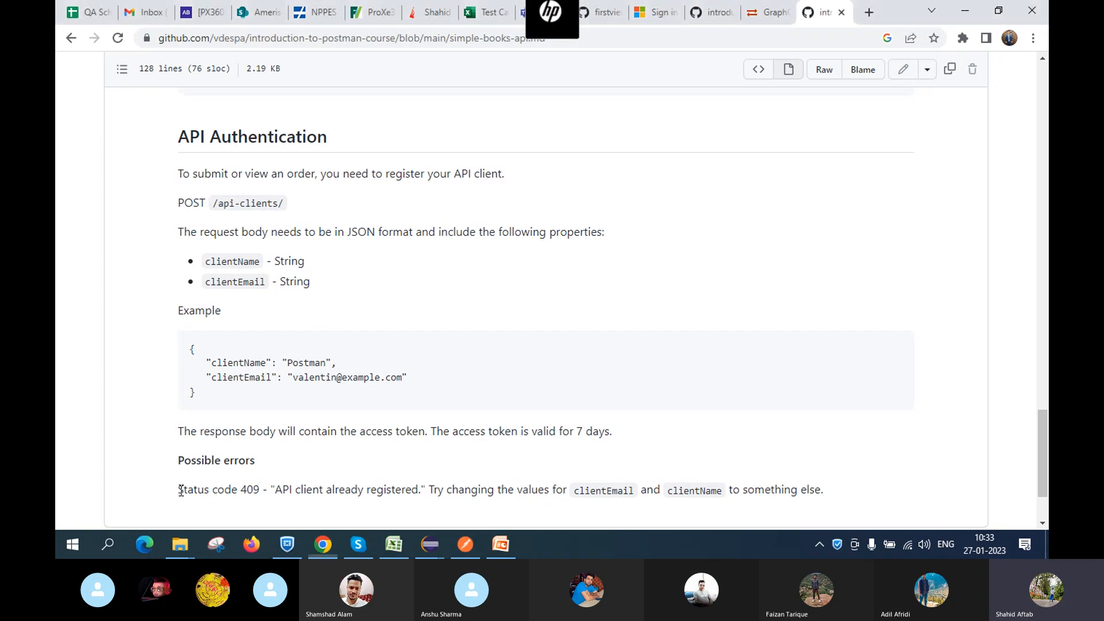
drag(175, 493, 490, 484)
drag(676, 466, 831, 481)
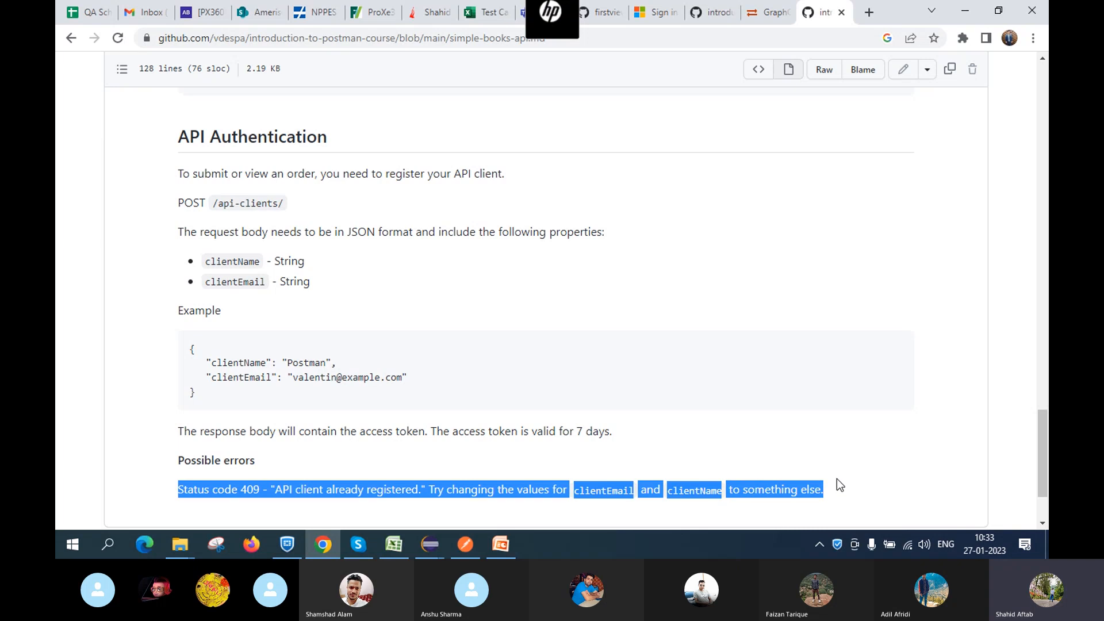
click(727, 455)
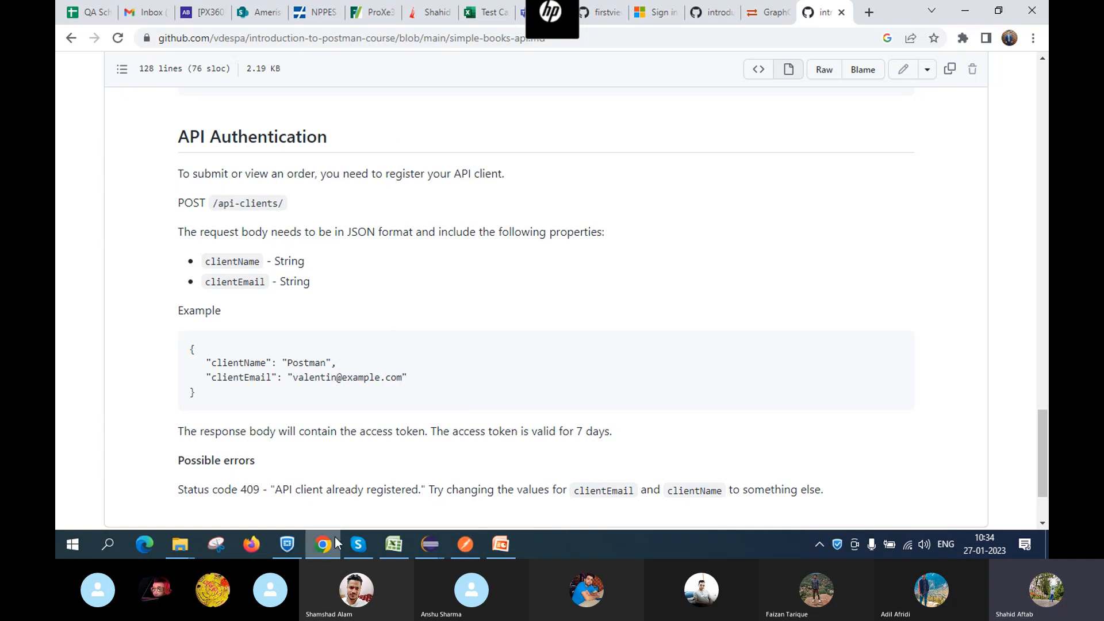
mouse_move(337, 543)
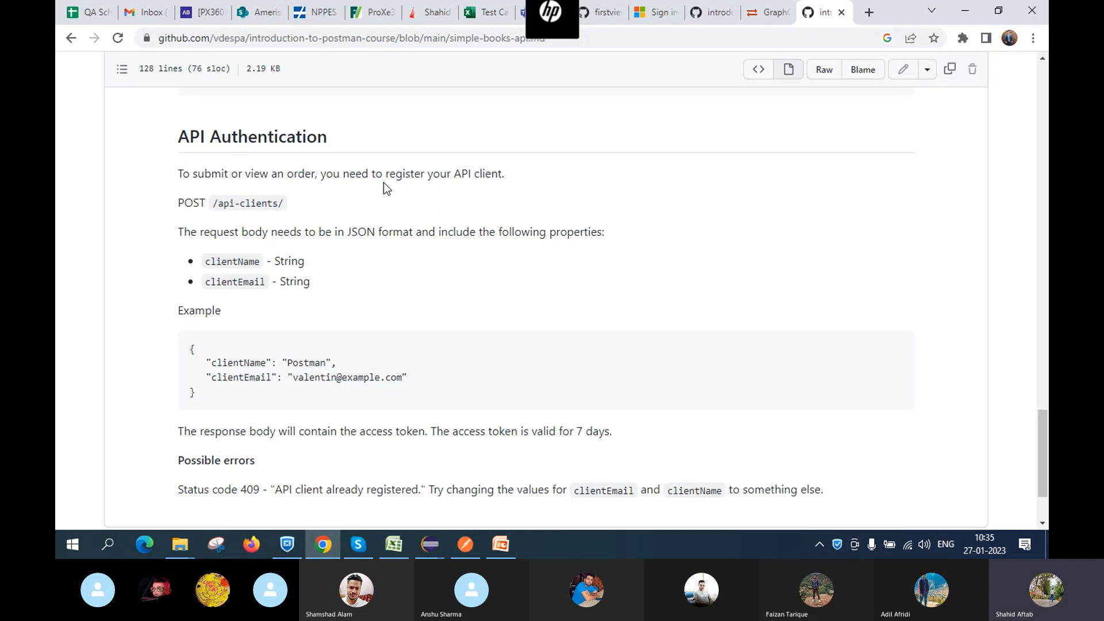
Scroll to the Simple Books API title and base URL, then bring up the Skype call
scroll(384, 198, up, 5)
scroll(384, 197, up, 20)
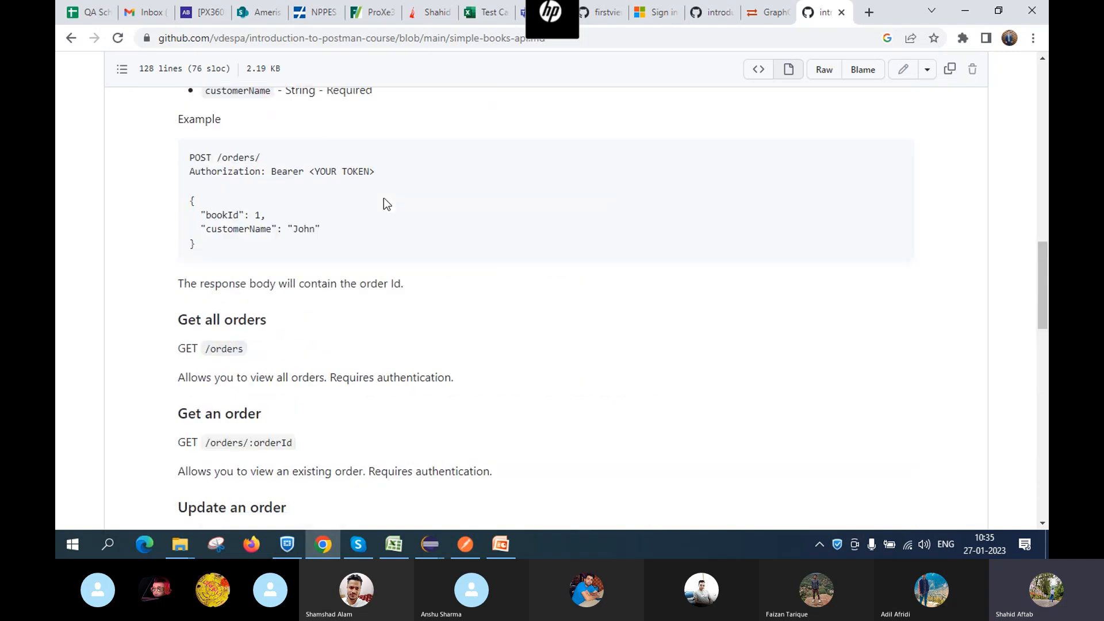
scroll(384, 198, down, 4)
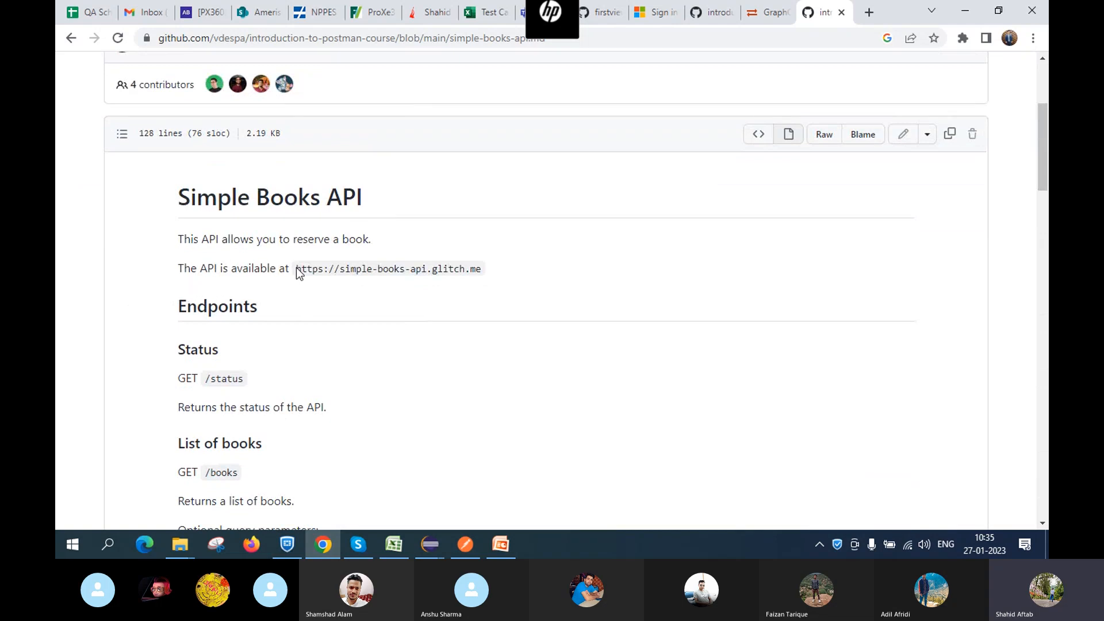
scroll(332, 292, down, 1)
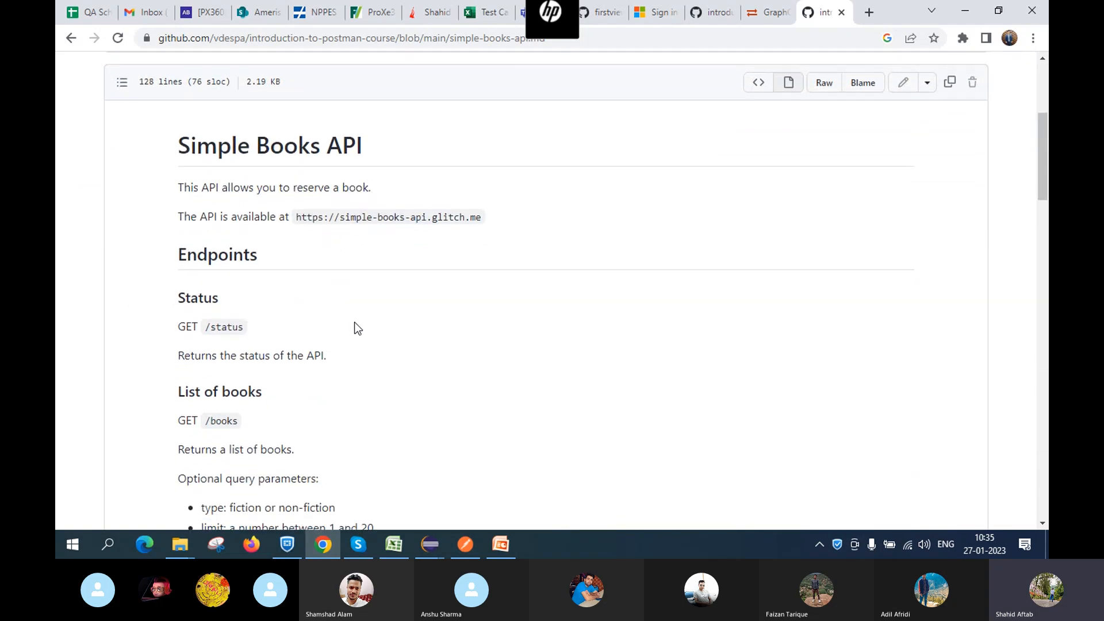
scroll(373, 281, down, 1)
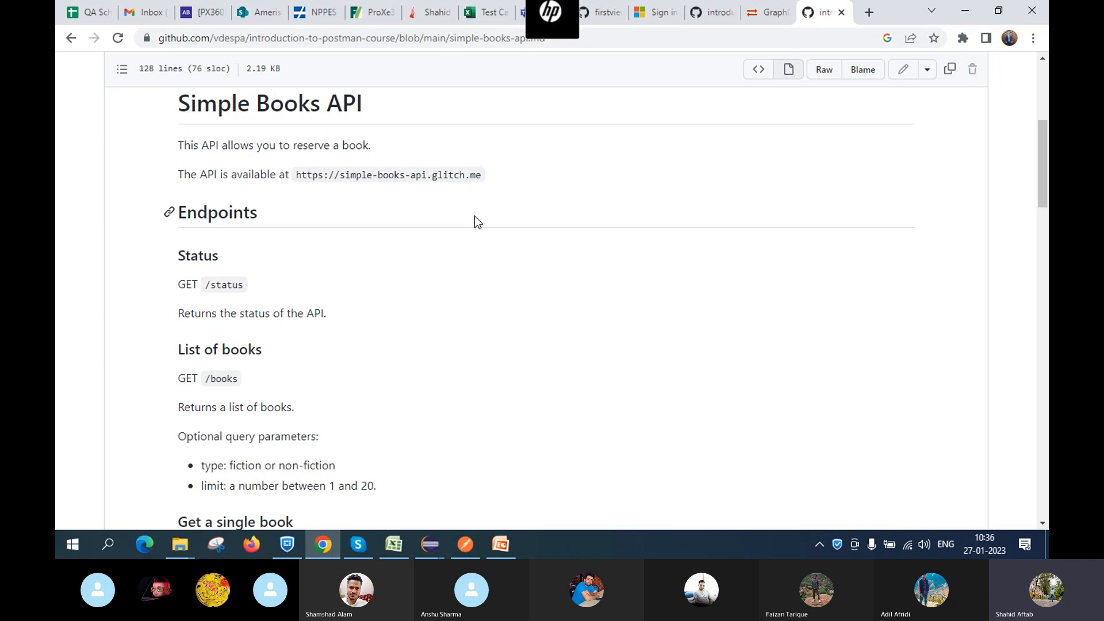
click(361, 540)
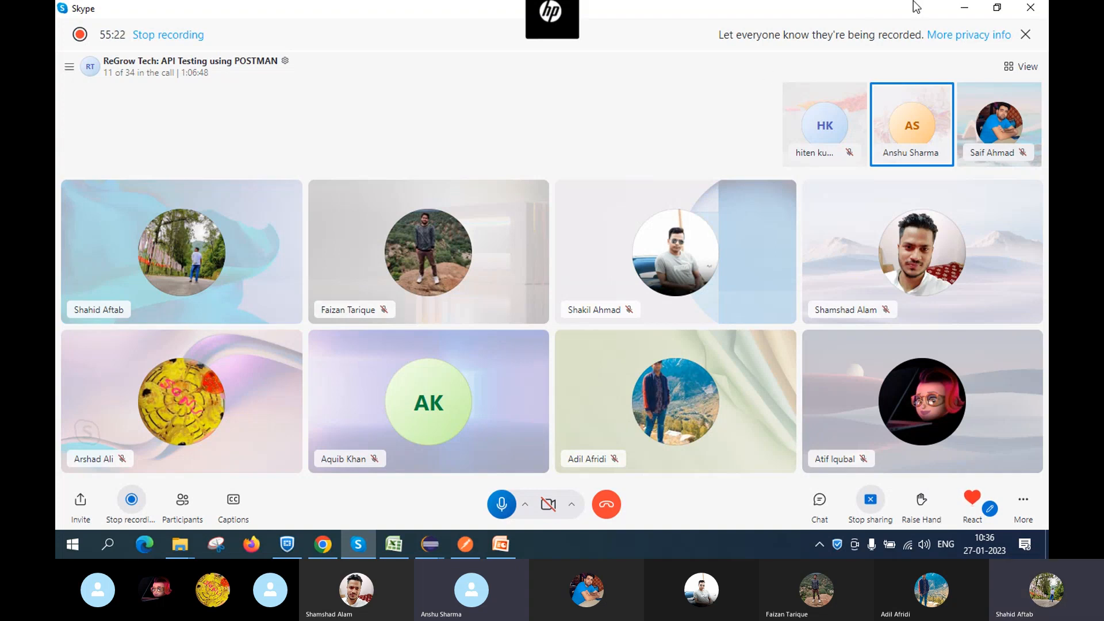
Minimise Skype and scroll up to the Simple Books API title on GitHub
click(952, 6)
scroll(489, 189, up, 2)
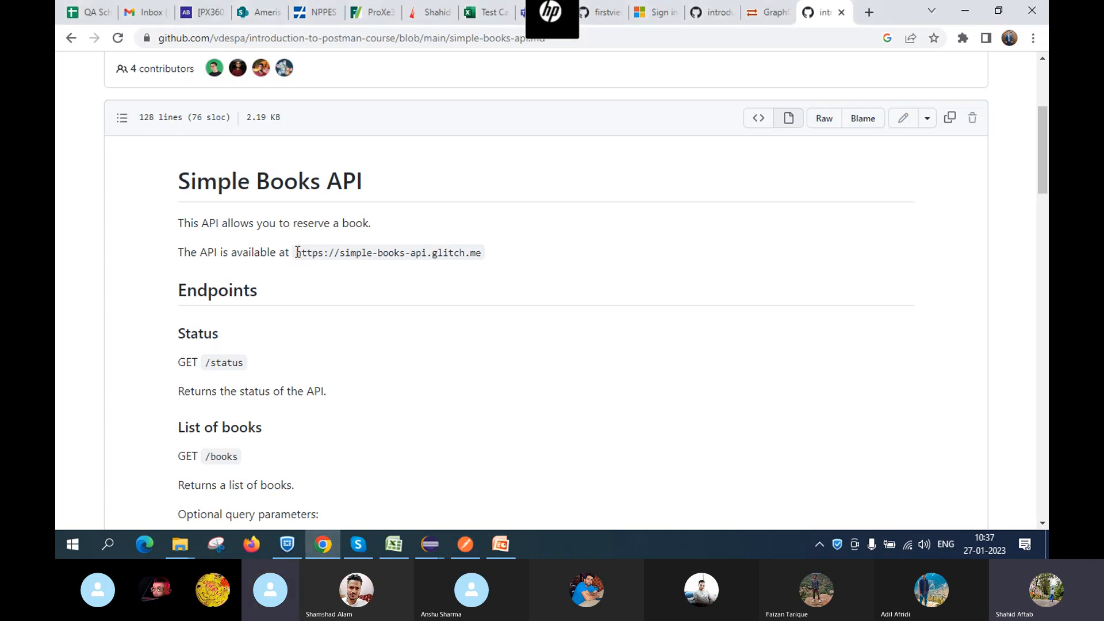
drag(296, 253, 504, 262)
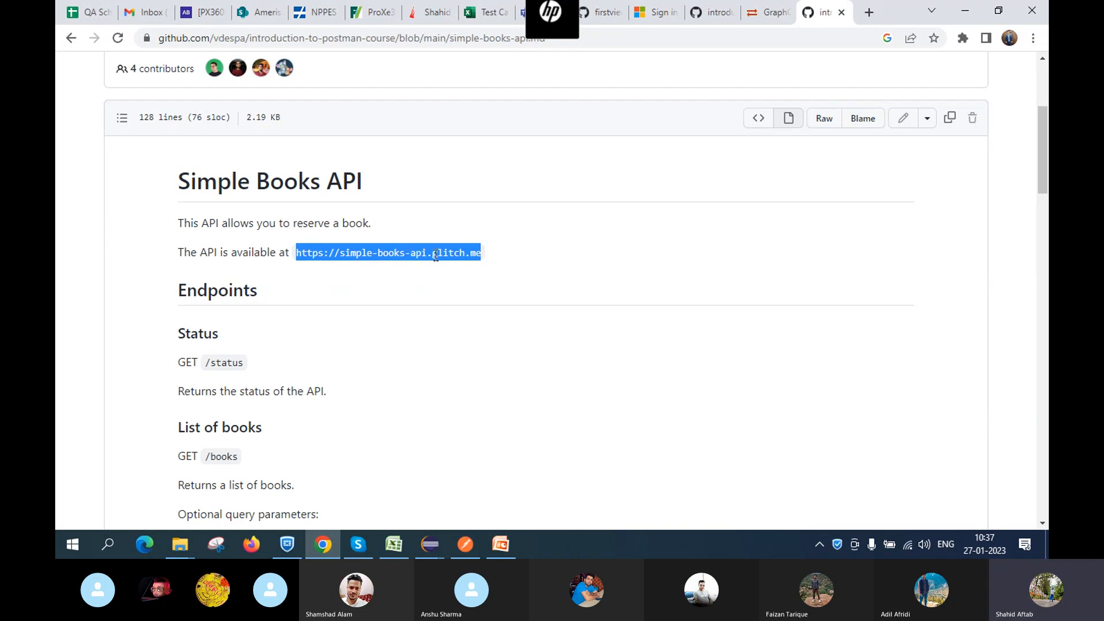
click(436, 280)
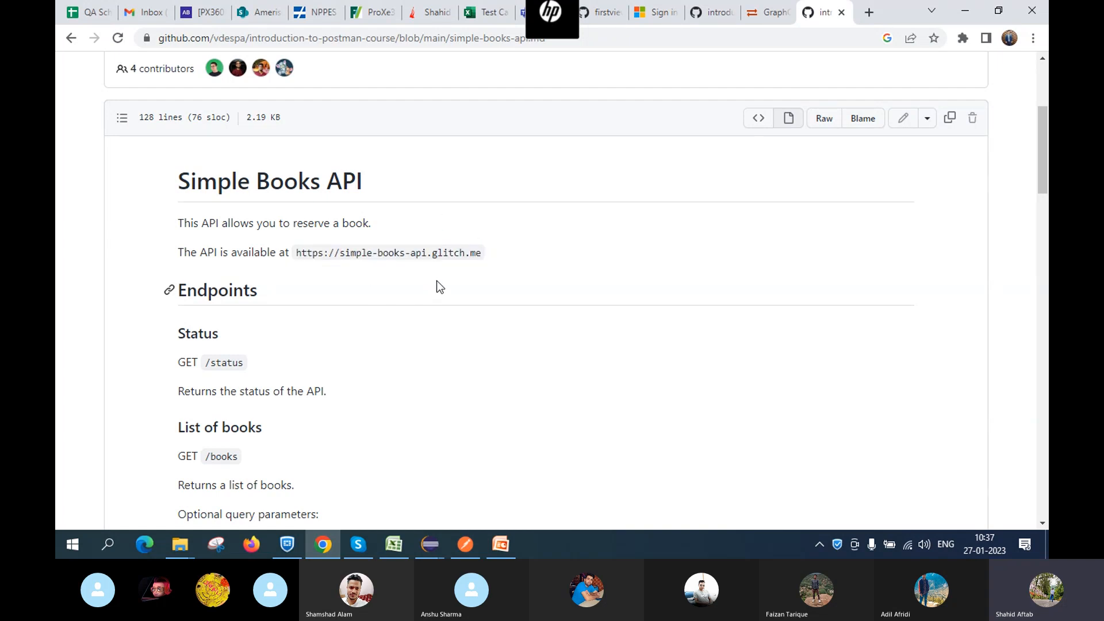
double_click(208, 362)
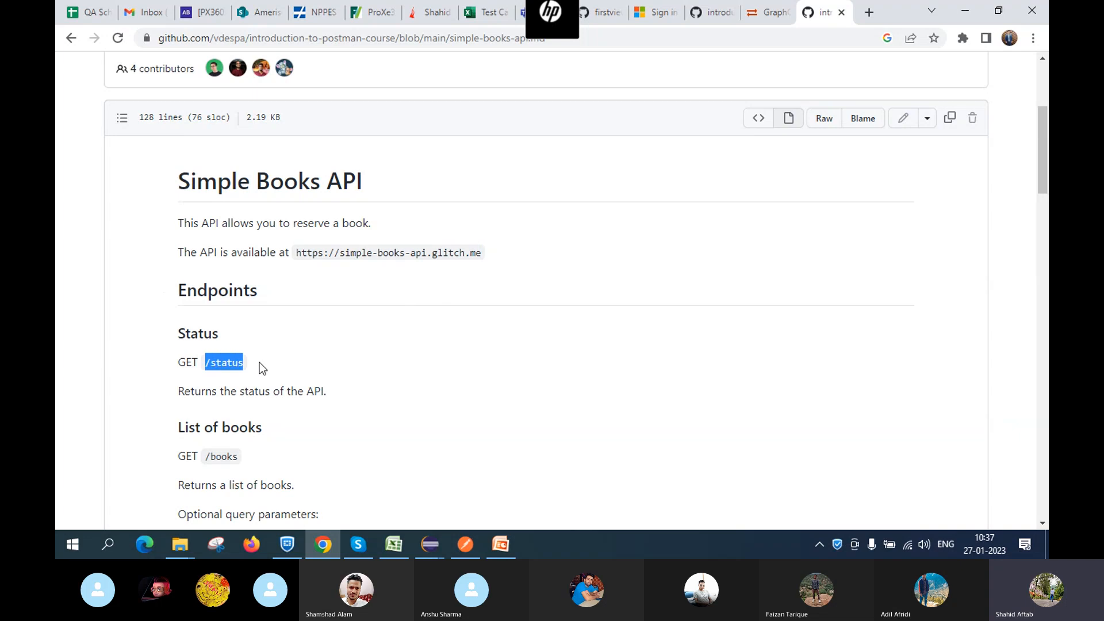
click(495, 250)
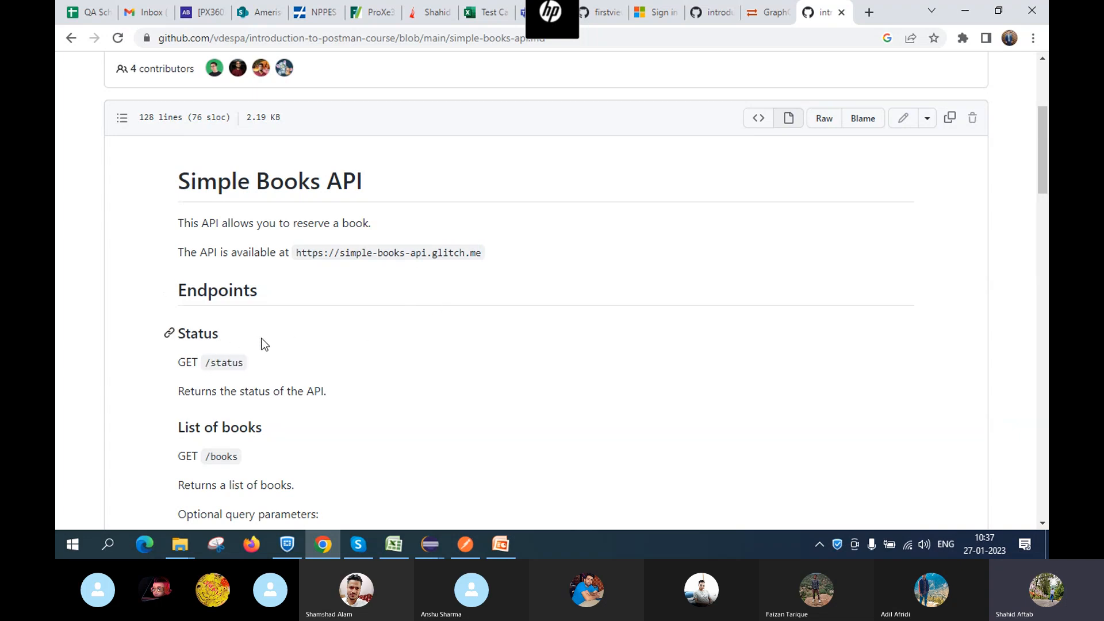
Scroll down to GET /books with its type and limit (1–20) query parameters
scroll(262, 339, down, 1)
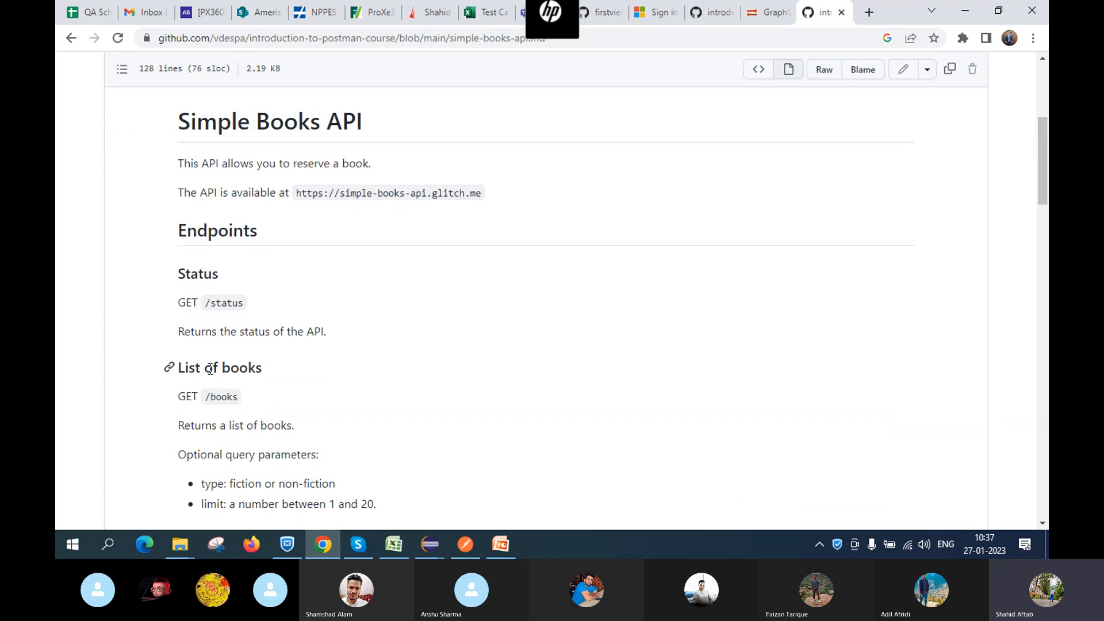
scroll(245, 373, down, 1)
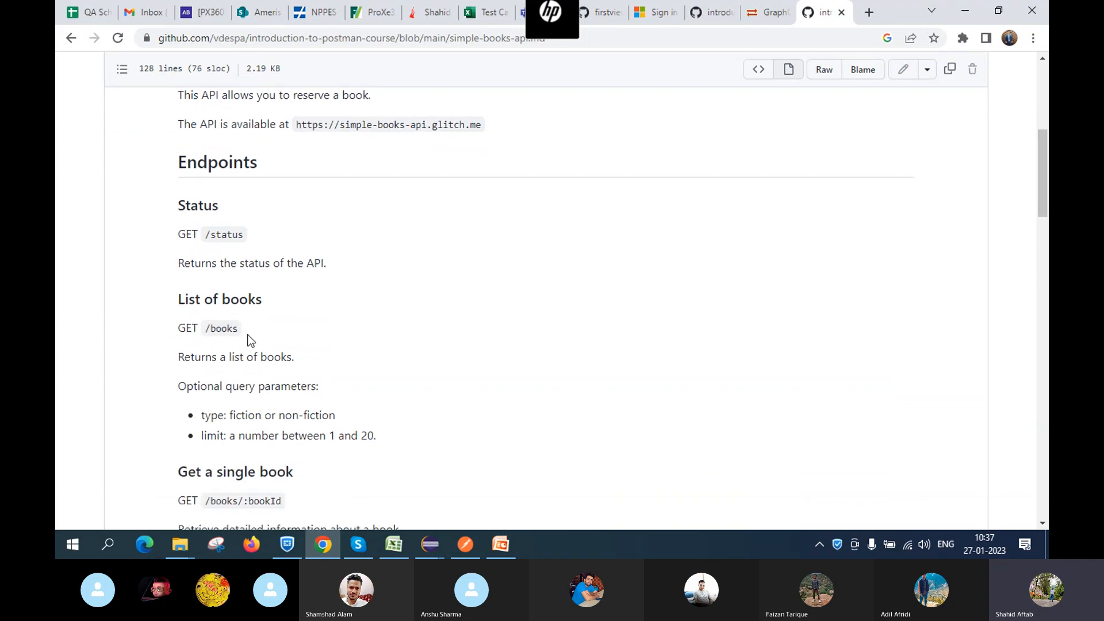
scroll(250, 341, down, 1)
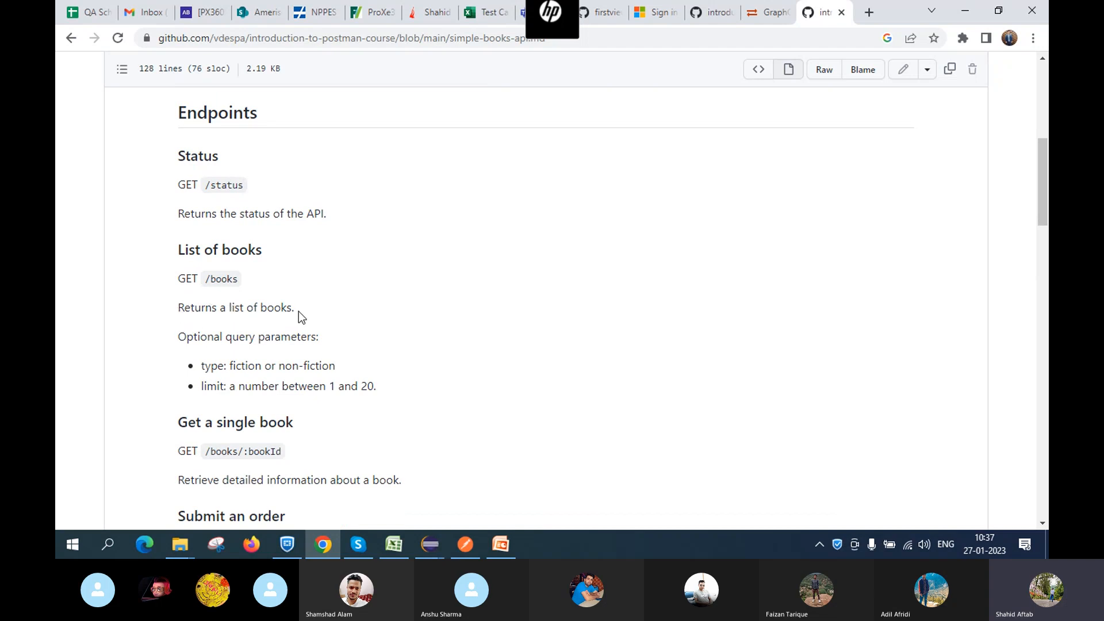
scroll(288, 335, down, 1)
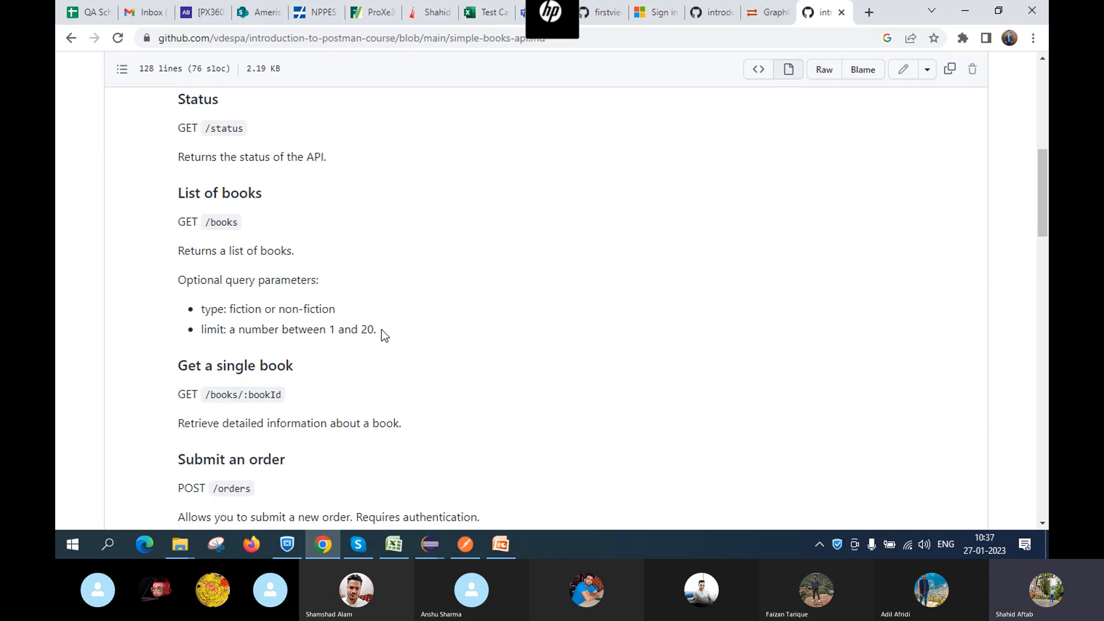
Scroll past the submit, get, update and delete order endpoints to API Authentication
scroll(381, 329, down, 1)
scroll(310, 295, down, 1)
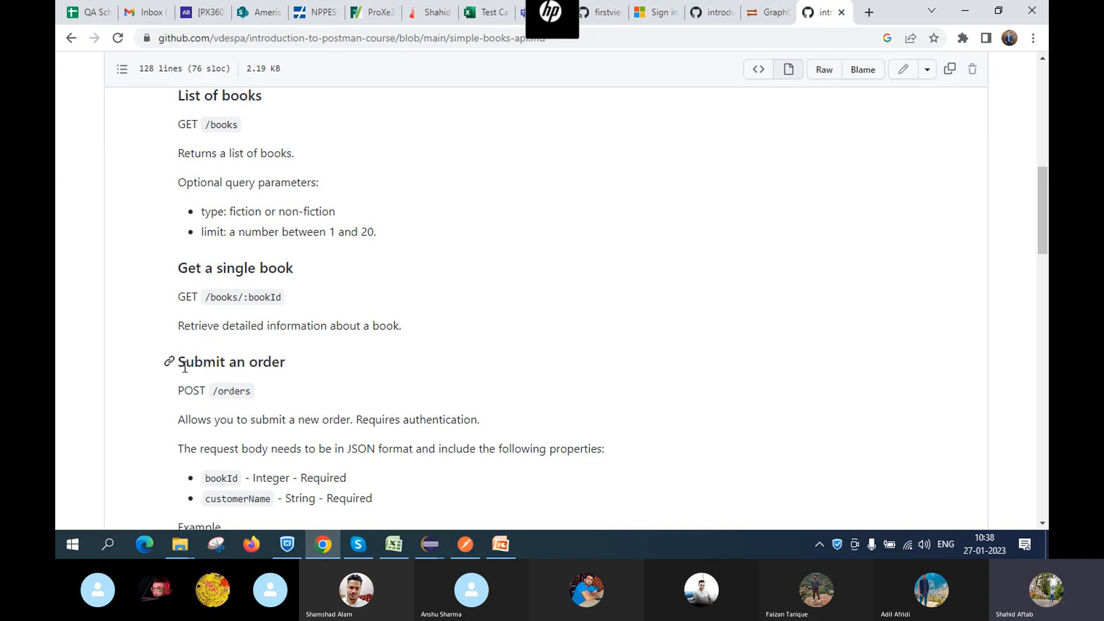
scroll(316, 377, down, 2)
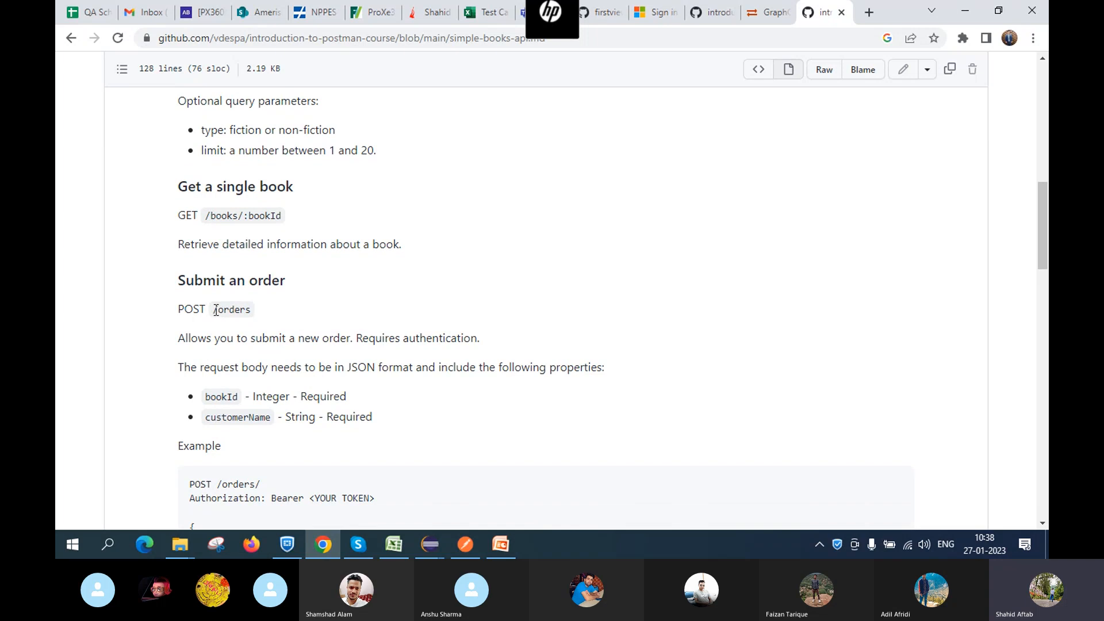
scroll(328, 332, down, 1)
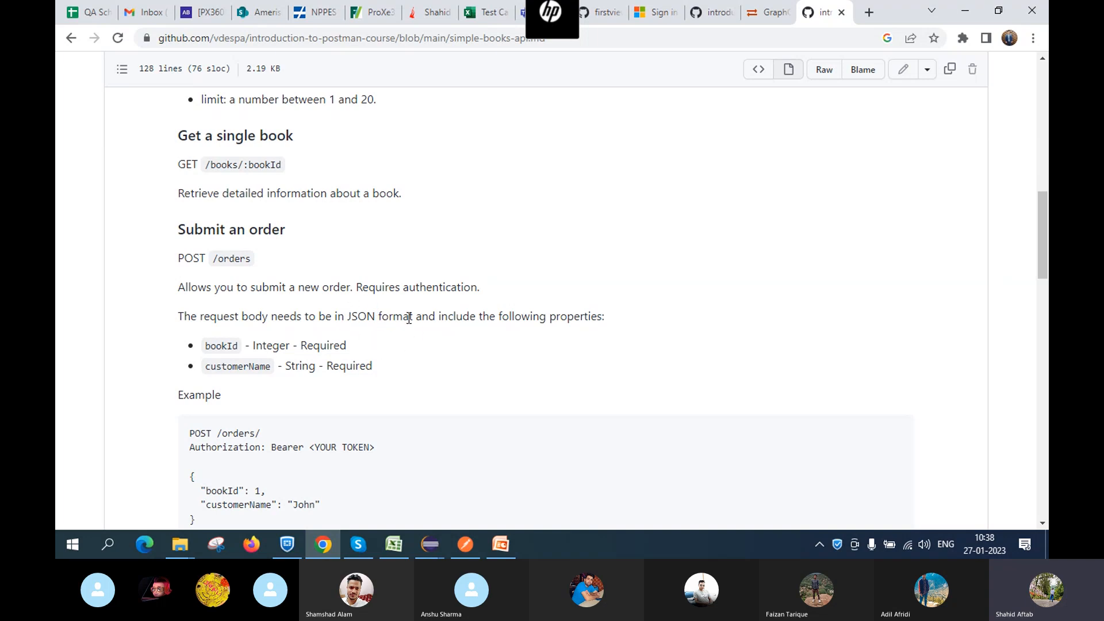
scroll(271, 392, down, 1)
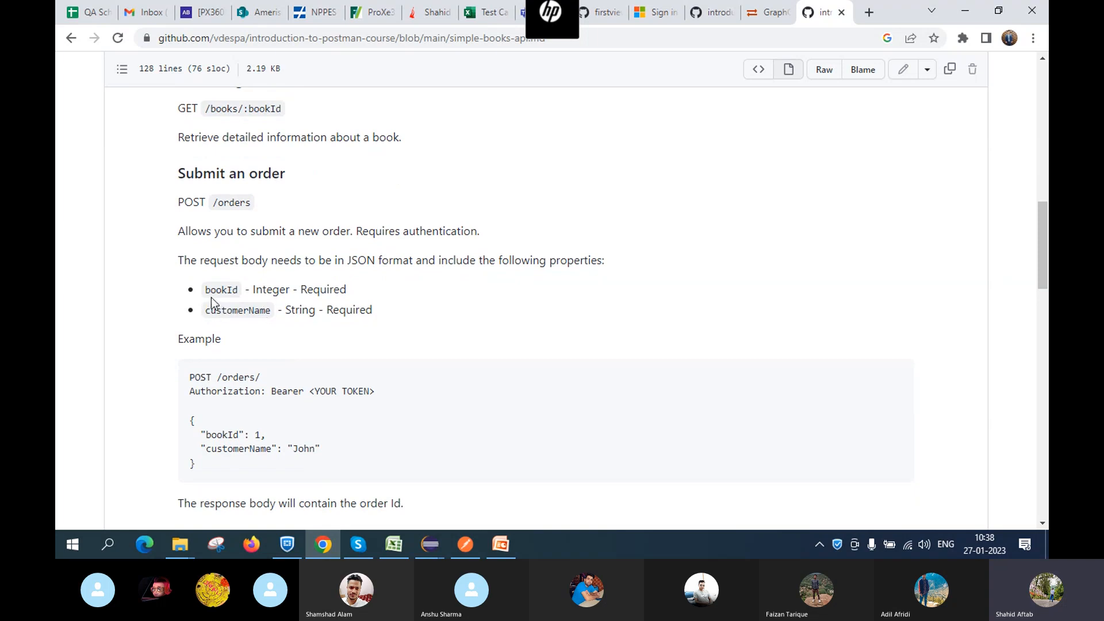
scroll(237, 318, down, 2)
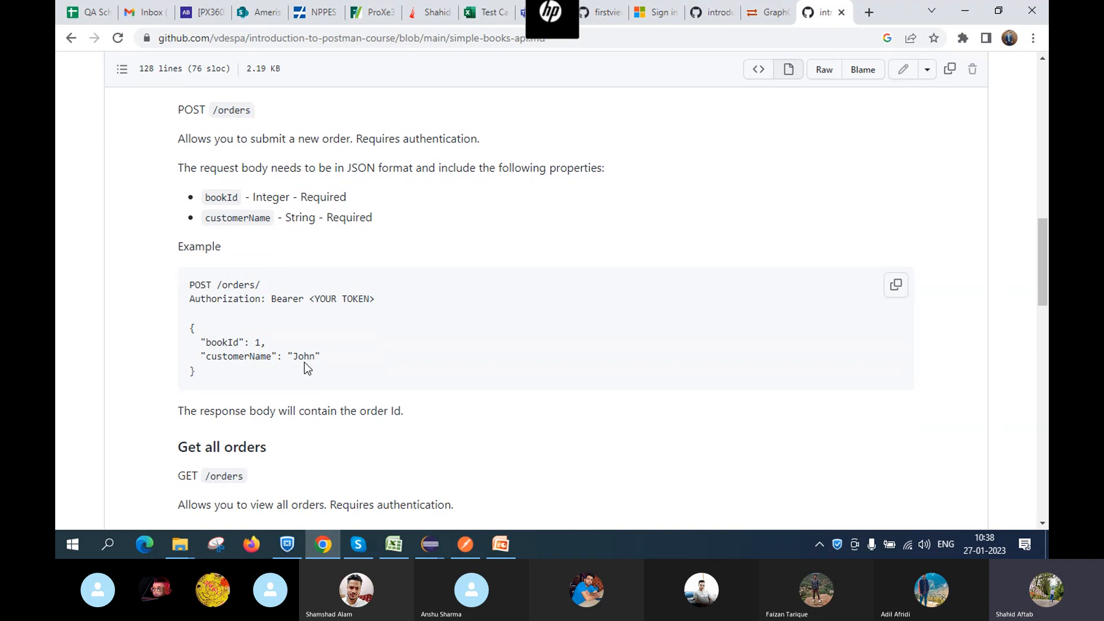
scroll(312, 340, down, 3)
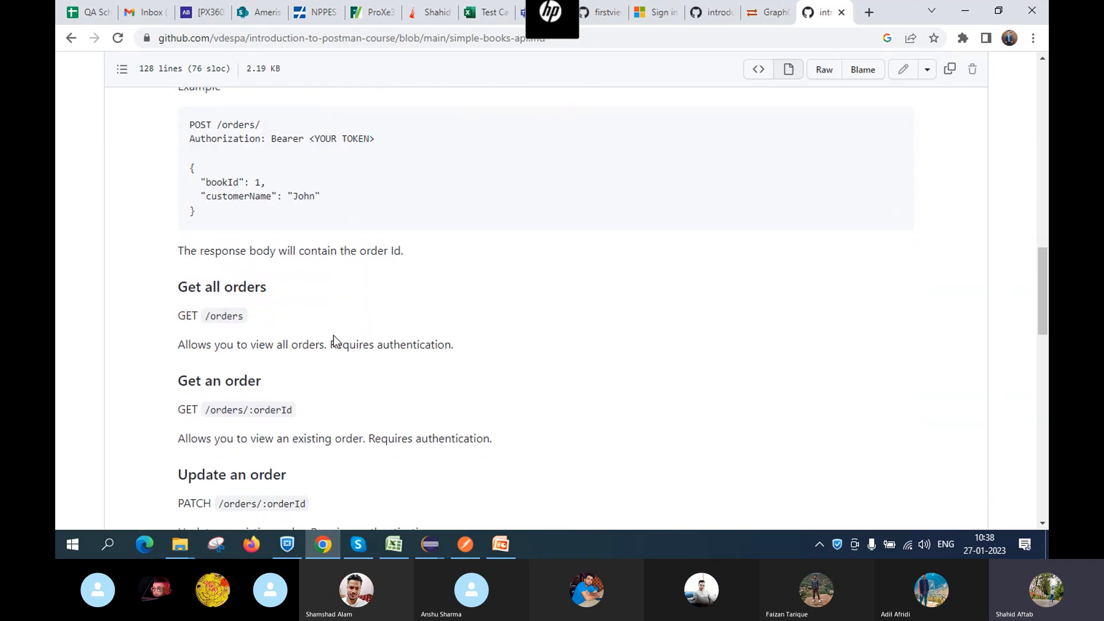
scroll(334, 336, down, 3)
scroll(333, 342, down, 1)
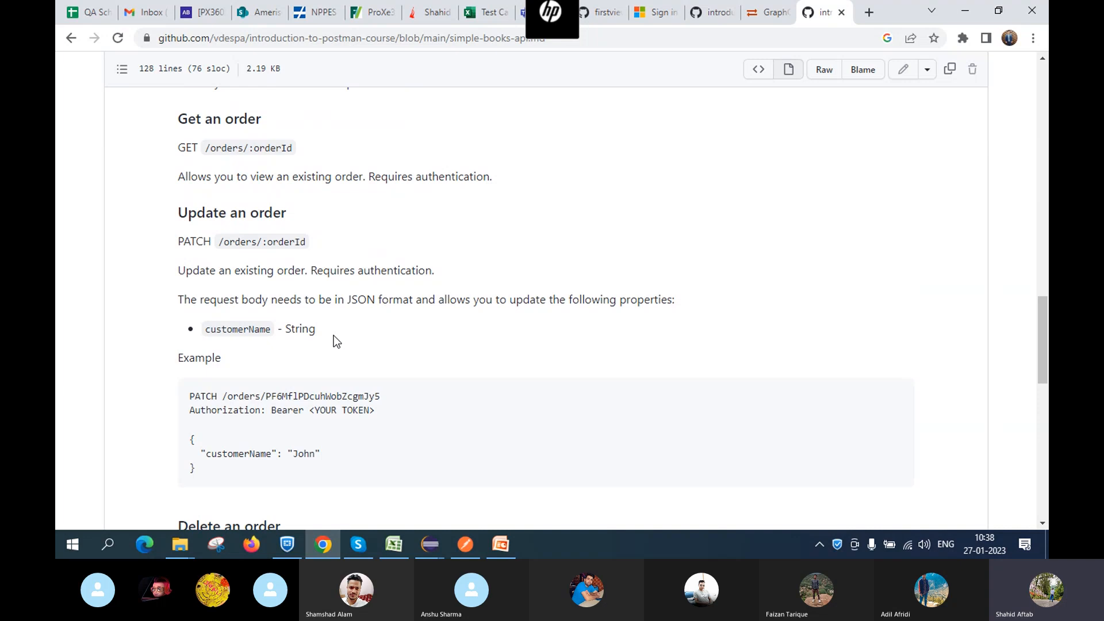
scroll(336, 340, down, 9)
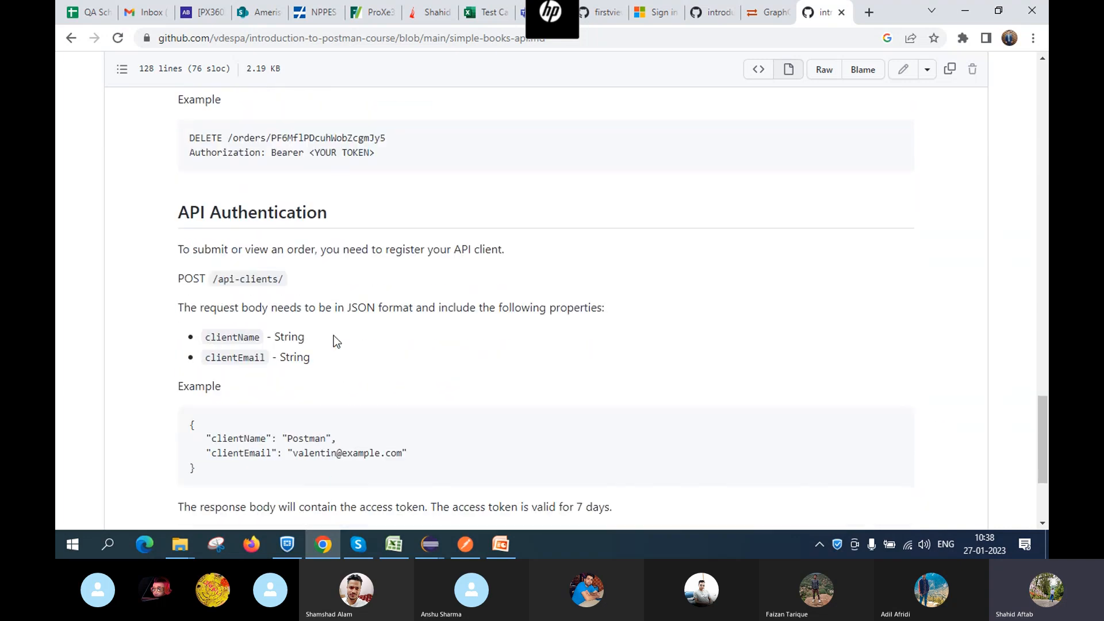
scroll(336, 341, down, 1)
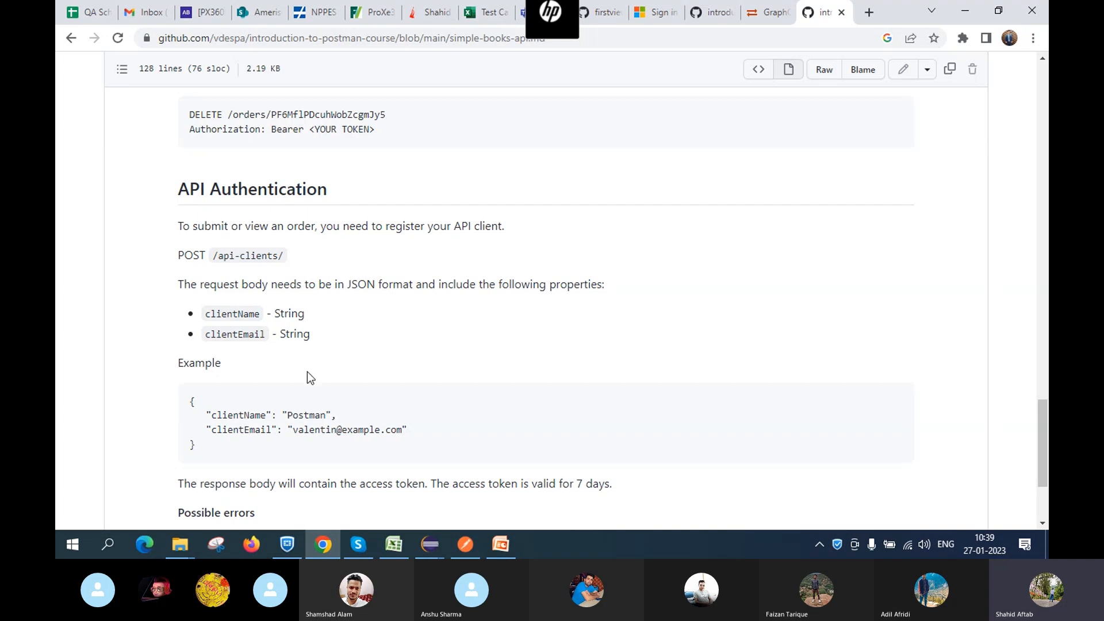
Set the request's authorization to Bearer Token {{token}}, then show the Data Driven Testing slide
click(475, 555)
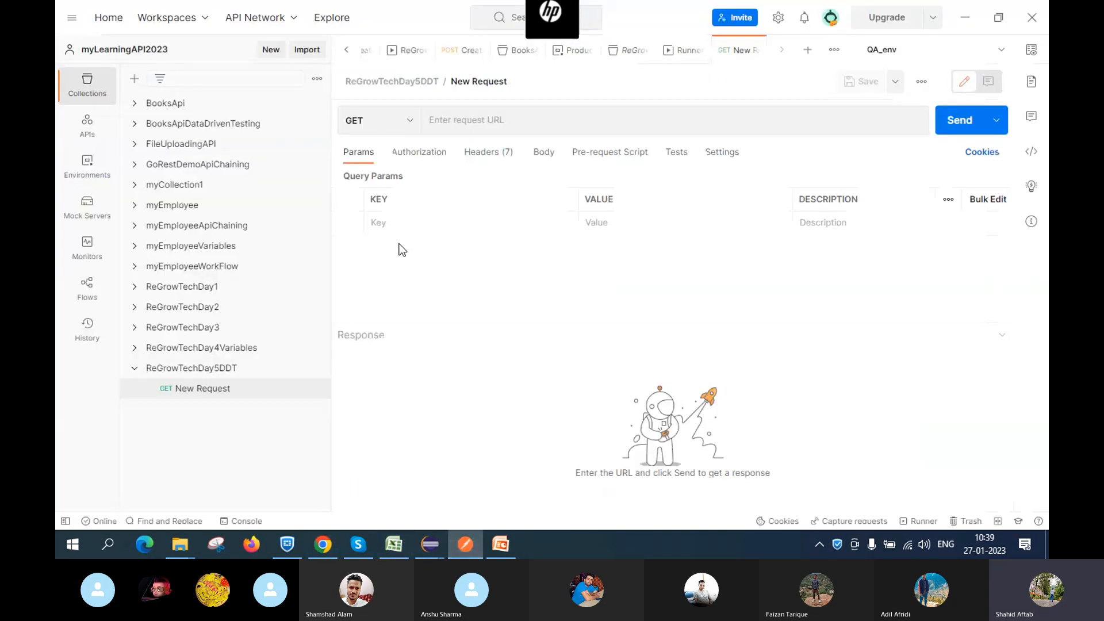
click(422, 152)
click(495, 192)
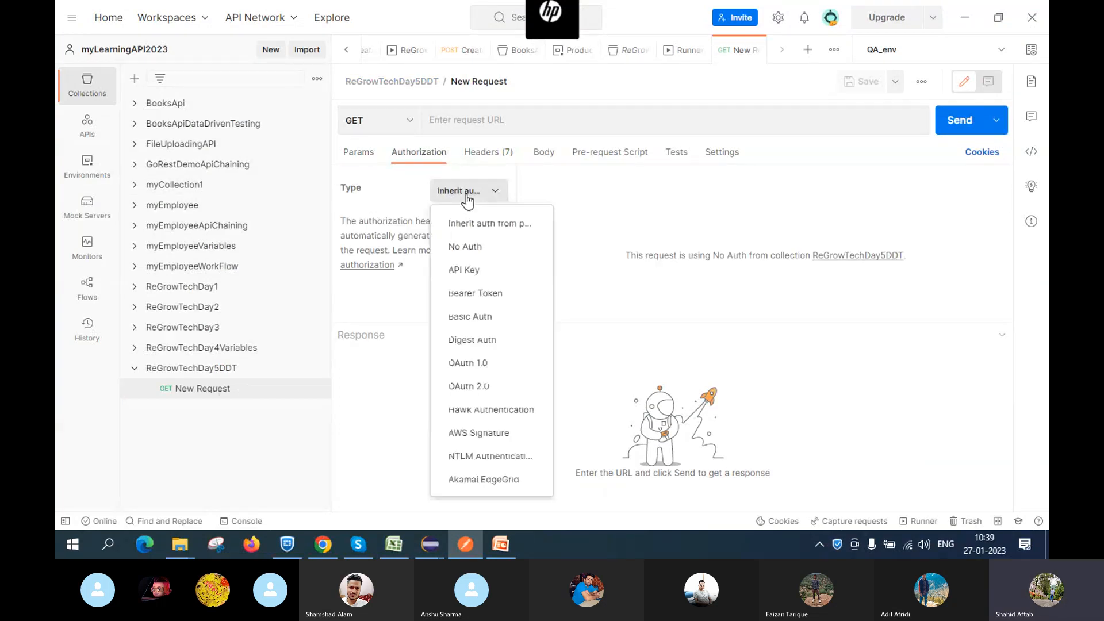
click(470, 270)
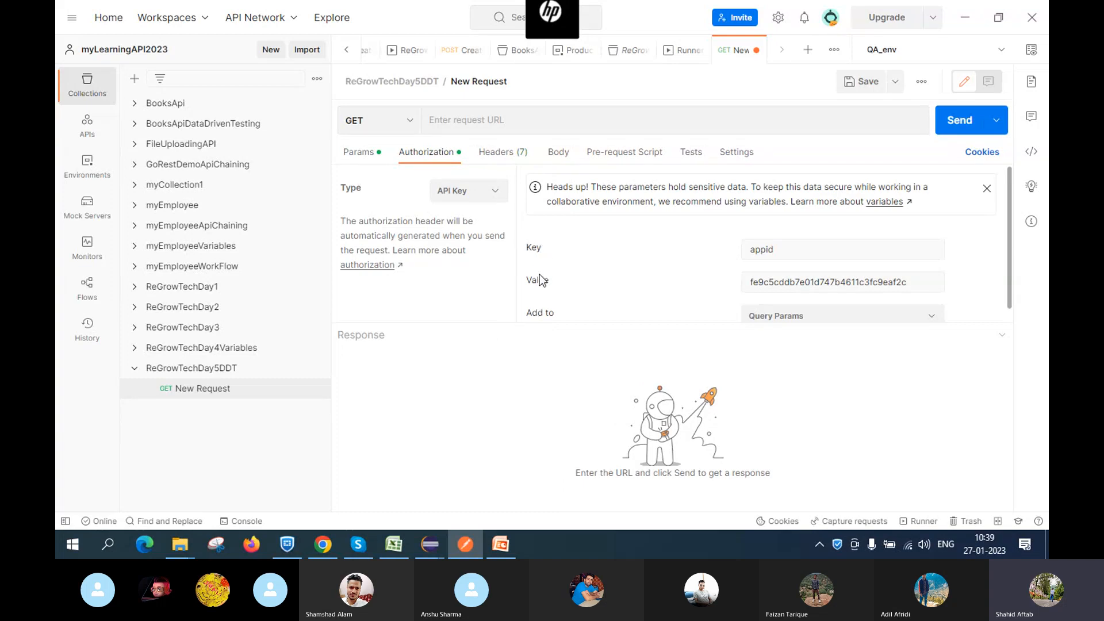
click(466, 190)
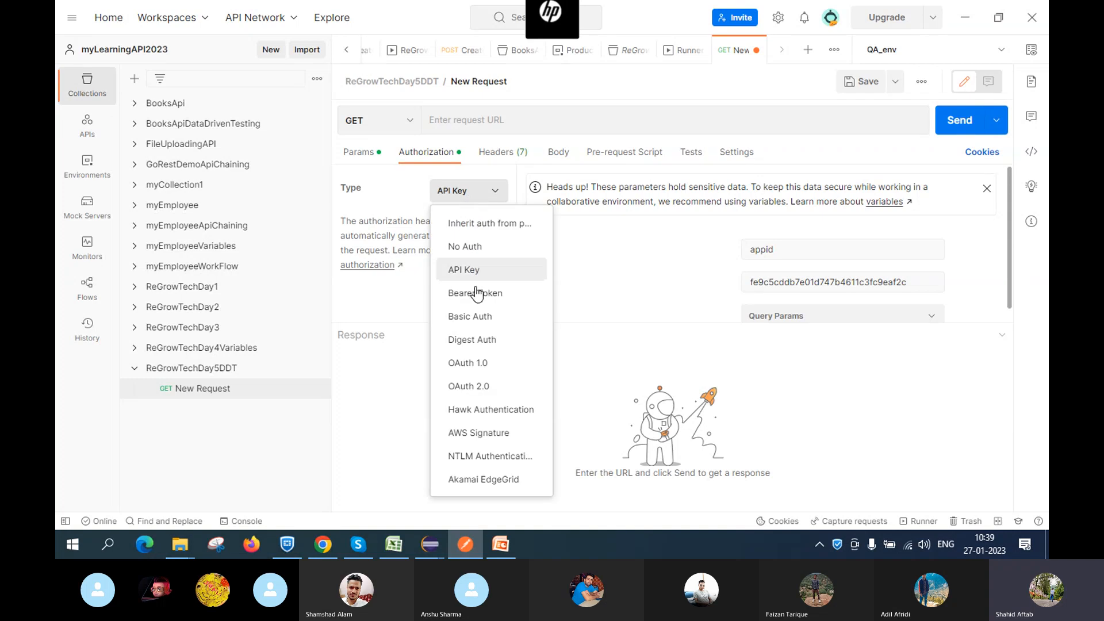
click(481, 294)
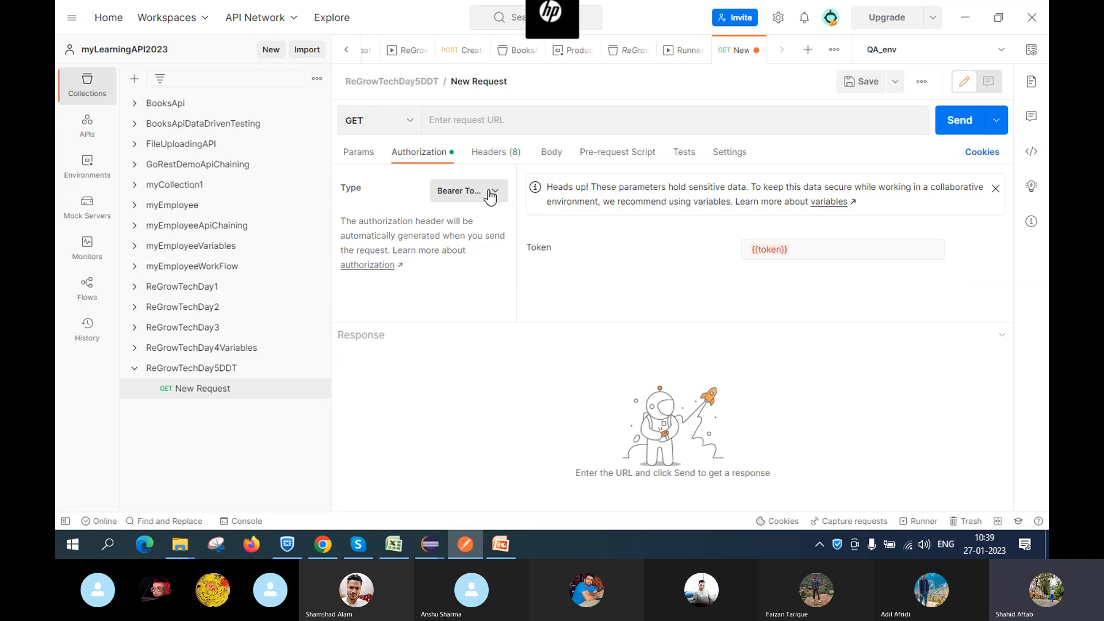
click(502, 544)
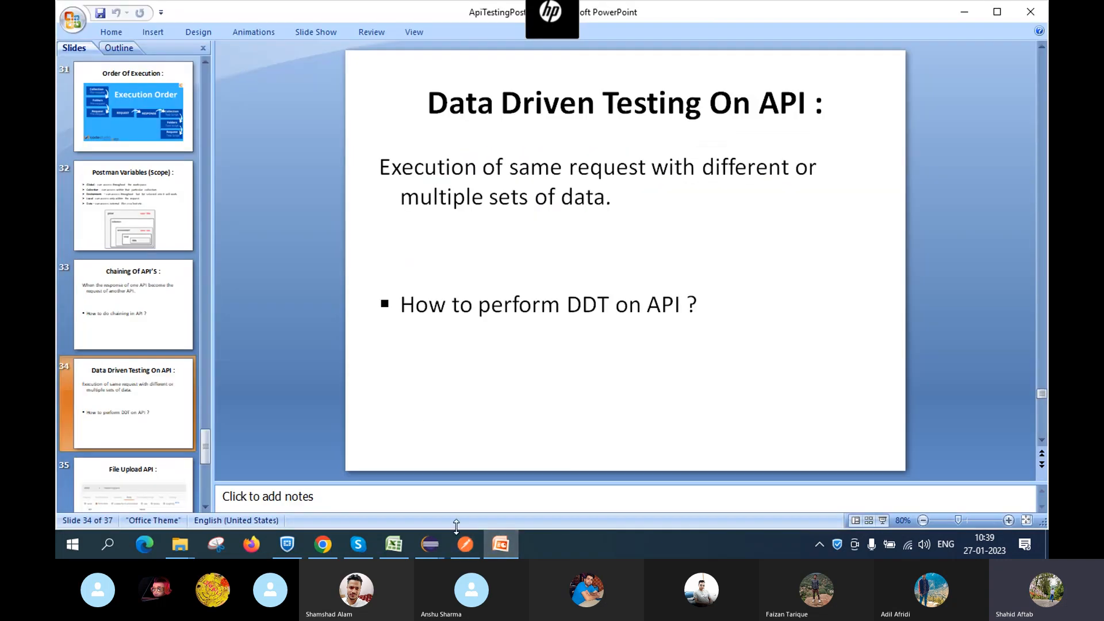
Return to the GitHub Simple Books docs and scroll toward the end of the file
click(309, 543)
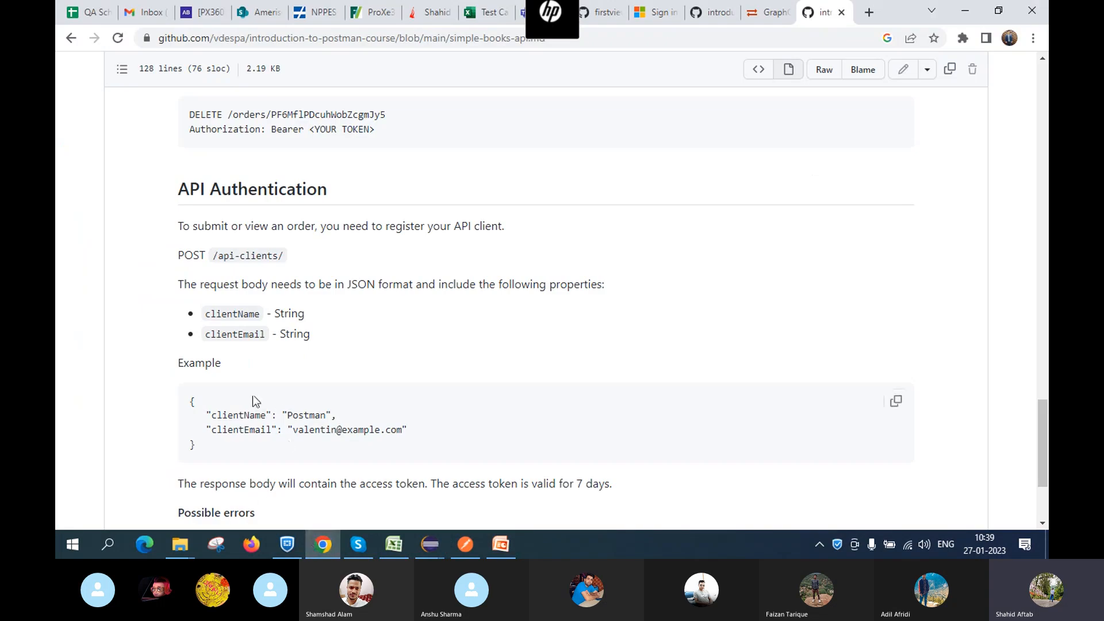
scroll(279, 390, down, 2)
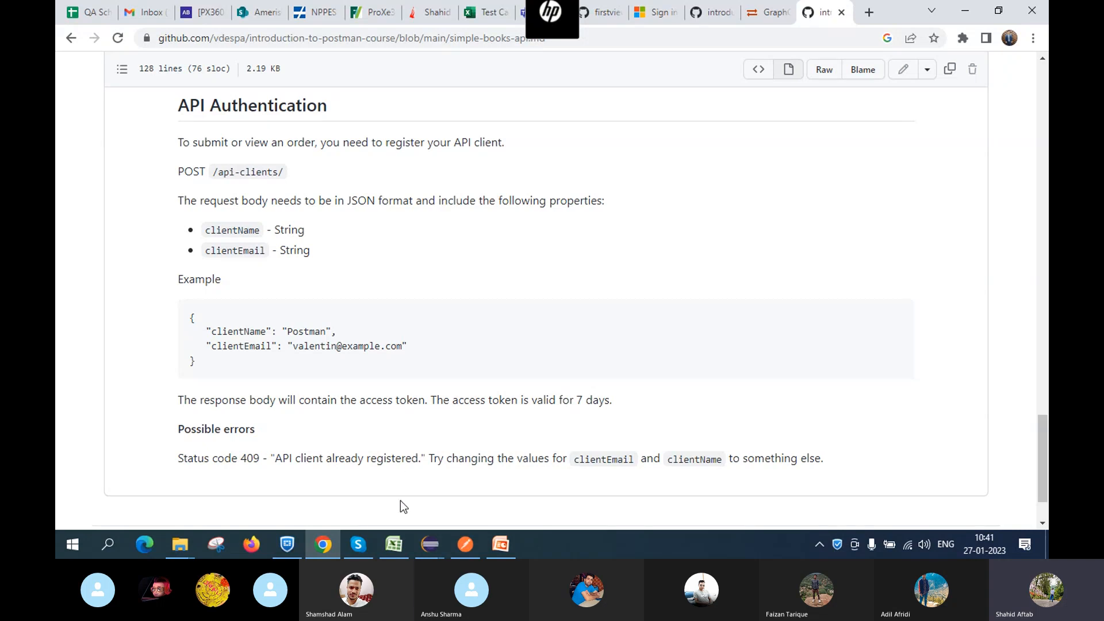
click(343, 549)
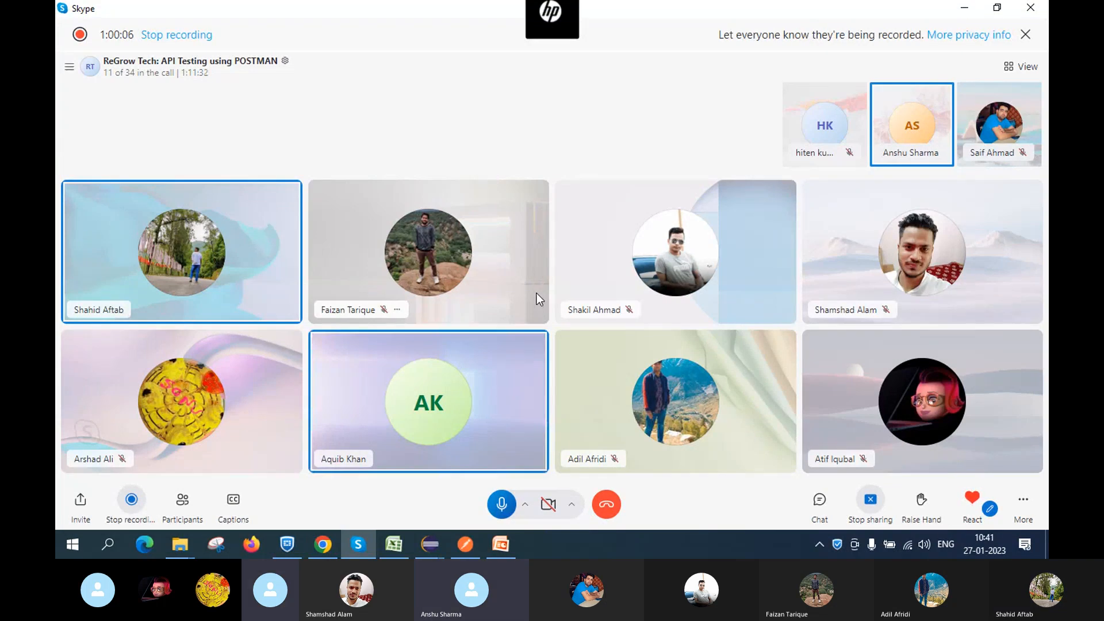
mouse_move(465, 543)
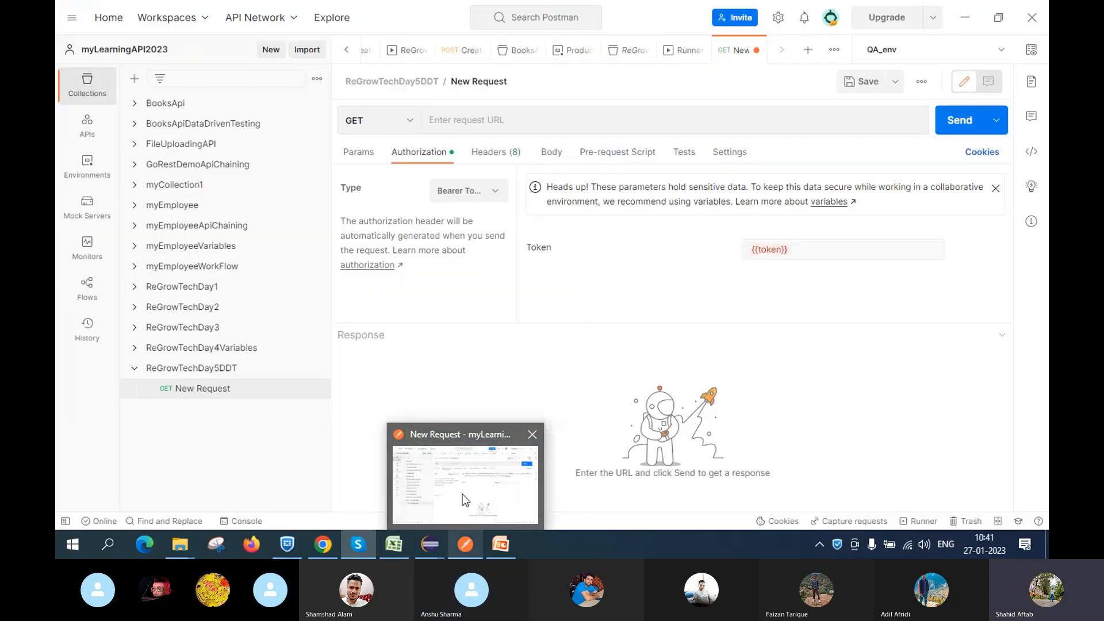
click(462, 494)
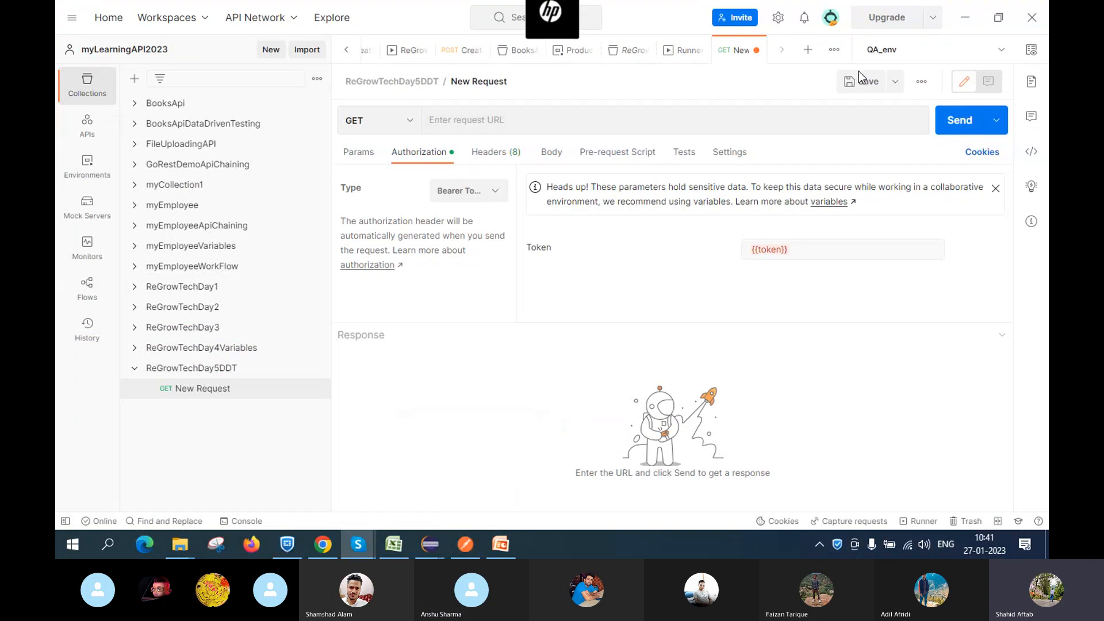
mouse_move(358, 544)
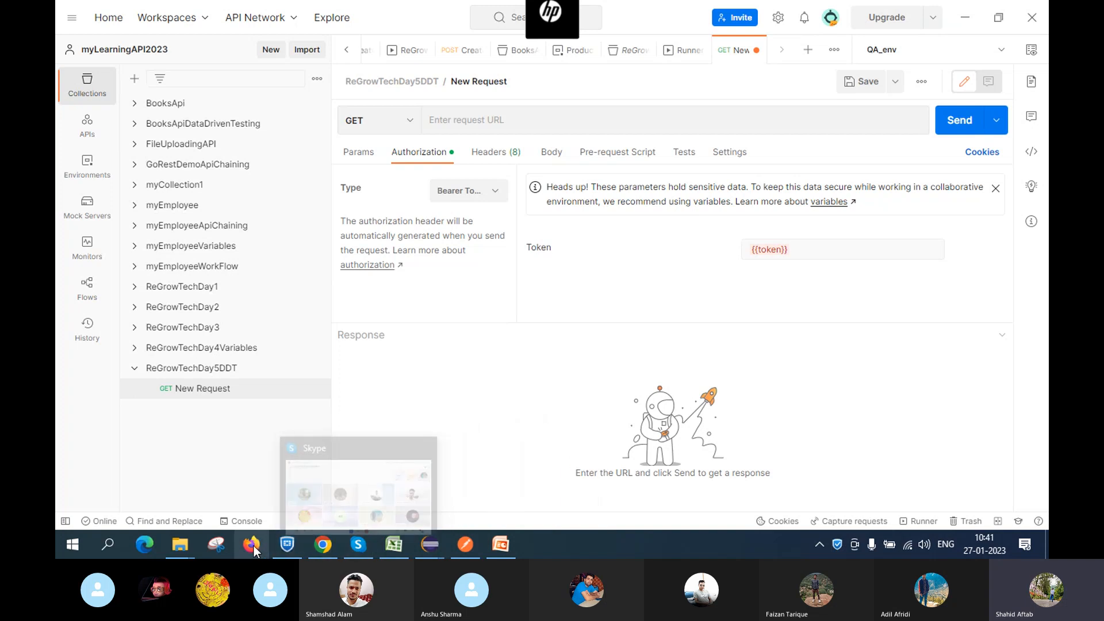
mouse_move(323, 543)
click(333, 490)
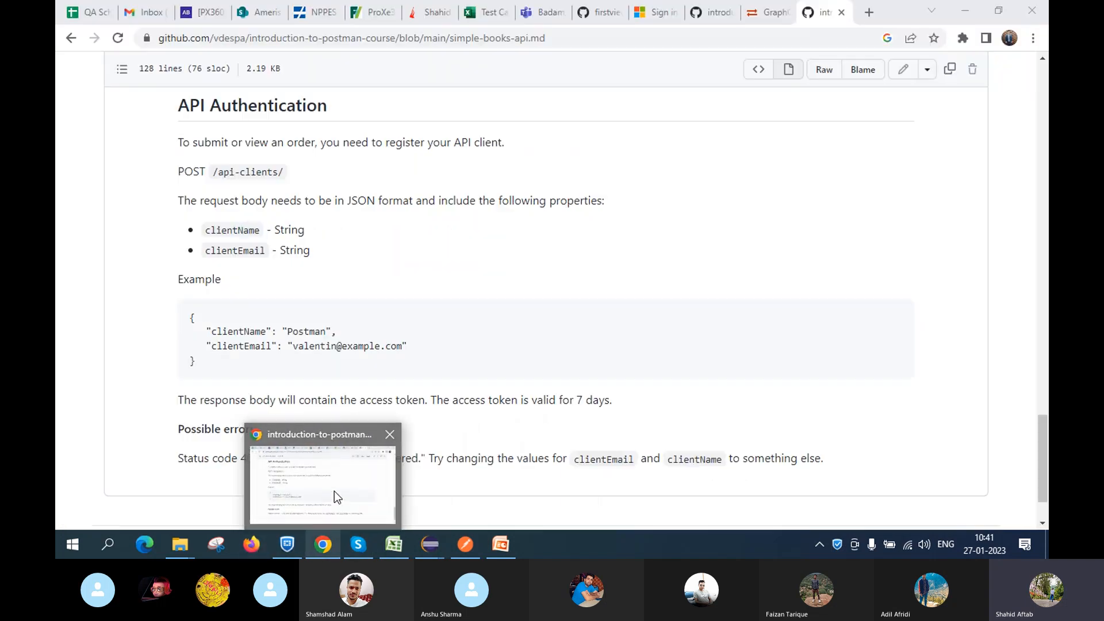
scroll(295, 310, up, 1)
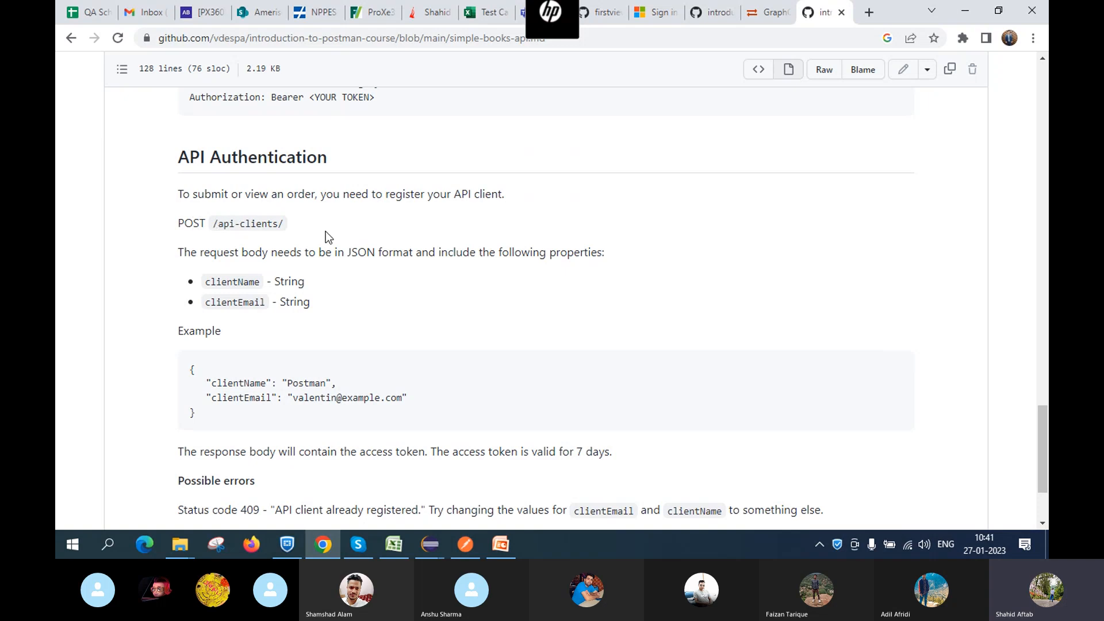
scroll(325, 231, up, 20)
scroll(357, 350, down, 3)
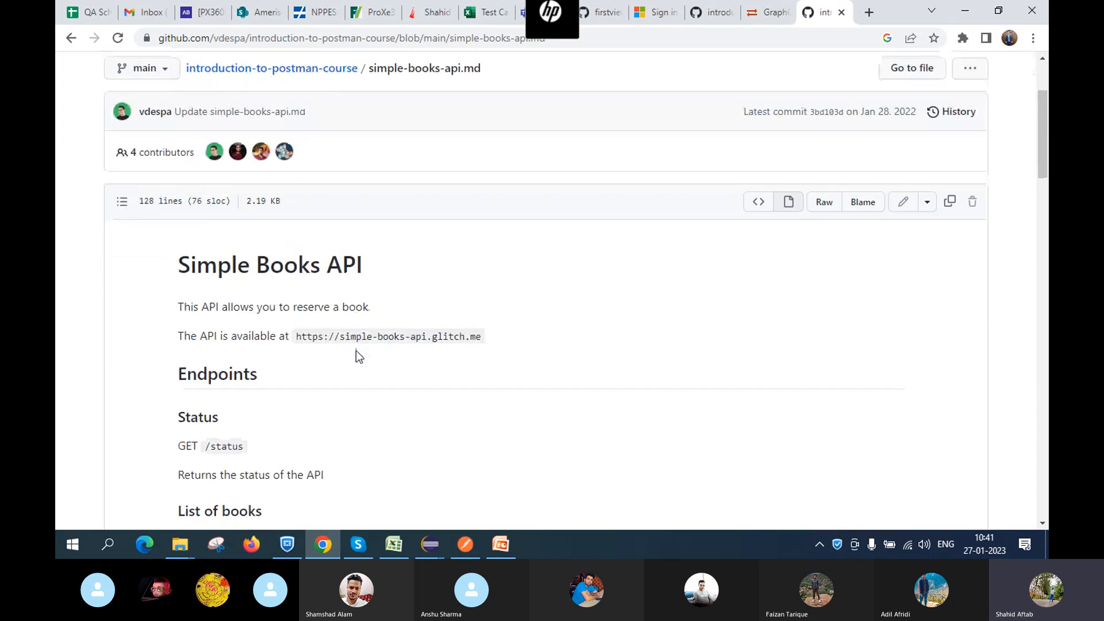
scroll(356, 350, down, 1)
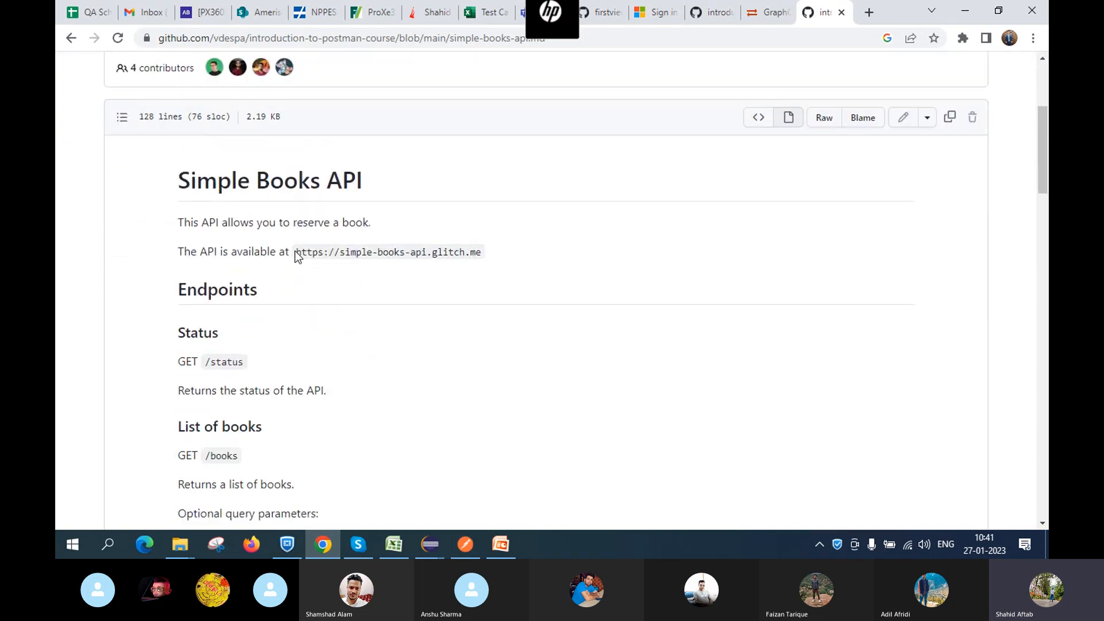
drag(297, 253, 494, 254)
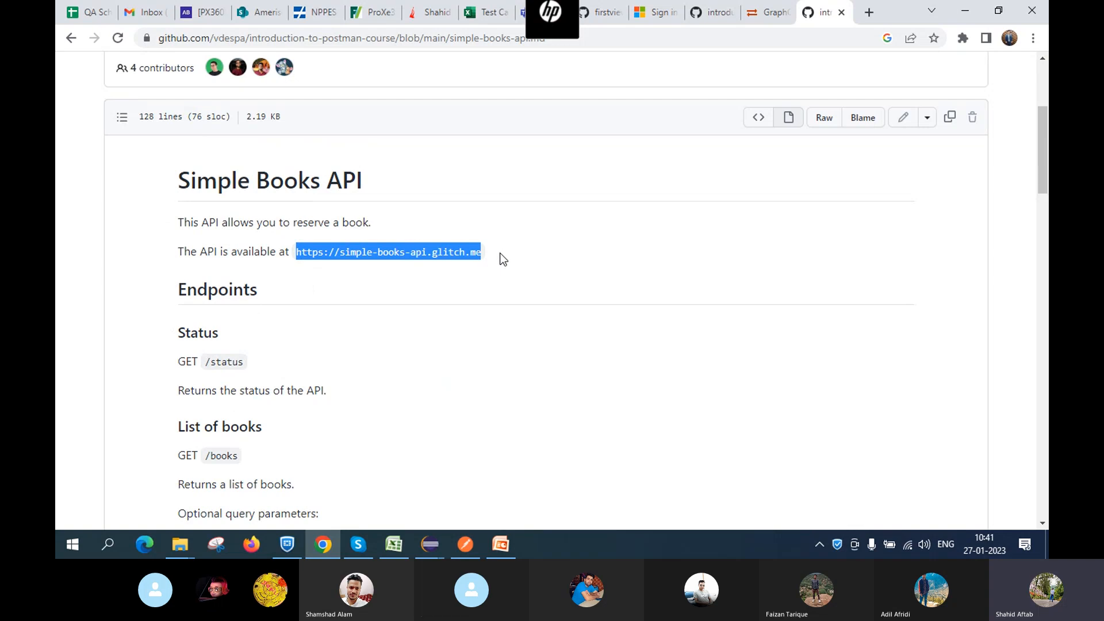
mouse_move(466, 544)
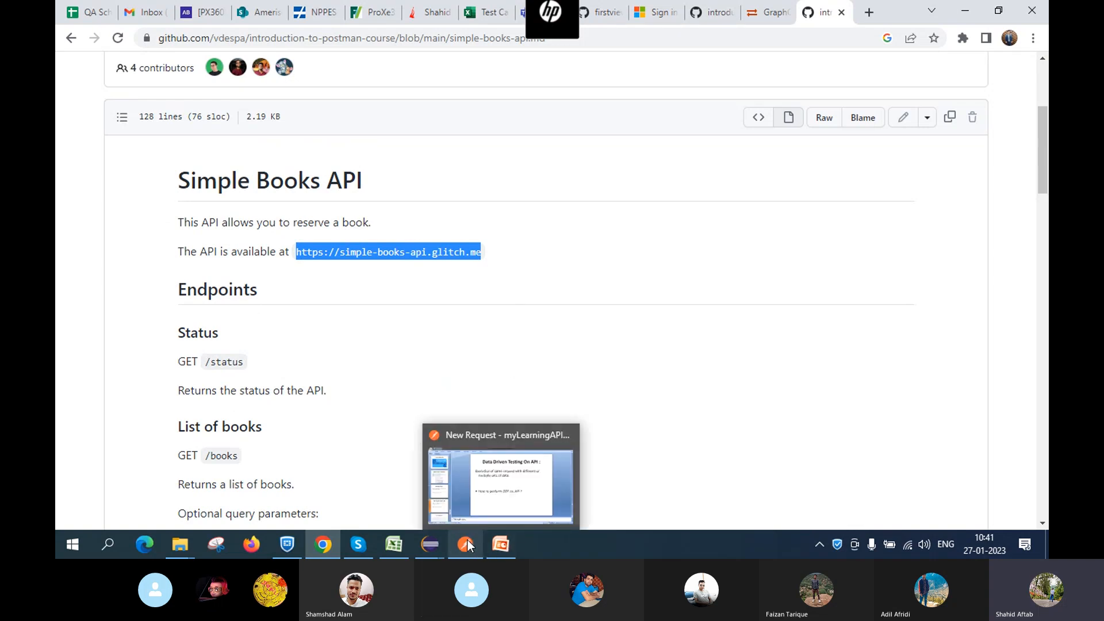
click(481, 482)
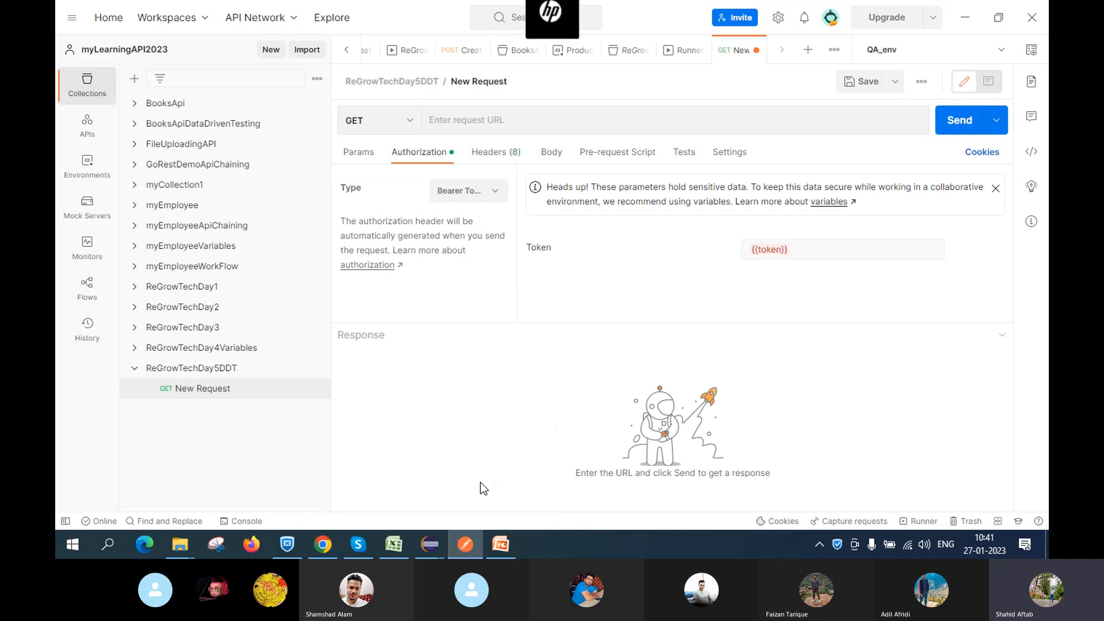
Name the ReGrowTechDay5DDT request FetchAuthToken and set its HTTP method to POST
click(192, 392)
click(522, 86)
key(BackSpace)
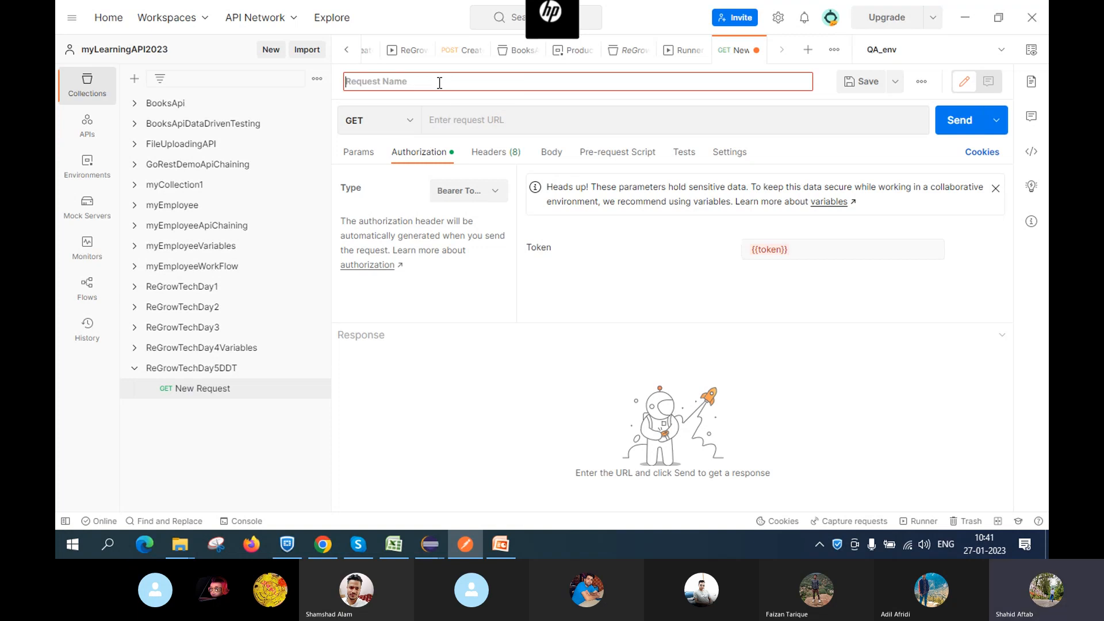
text(Aut)
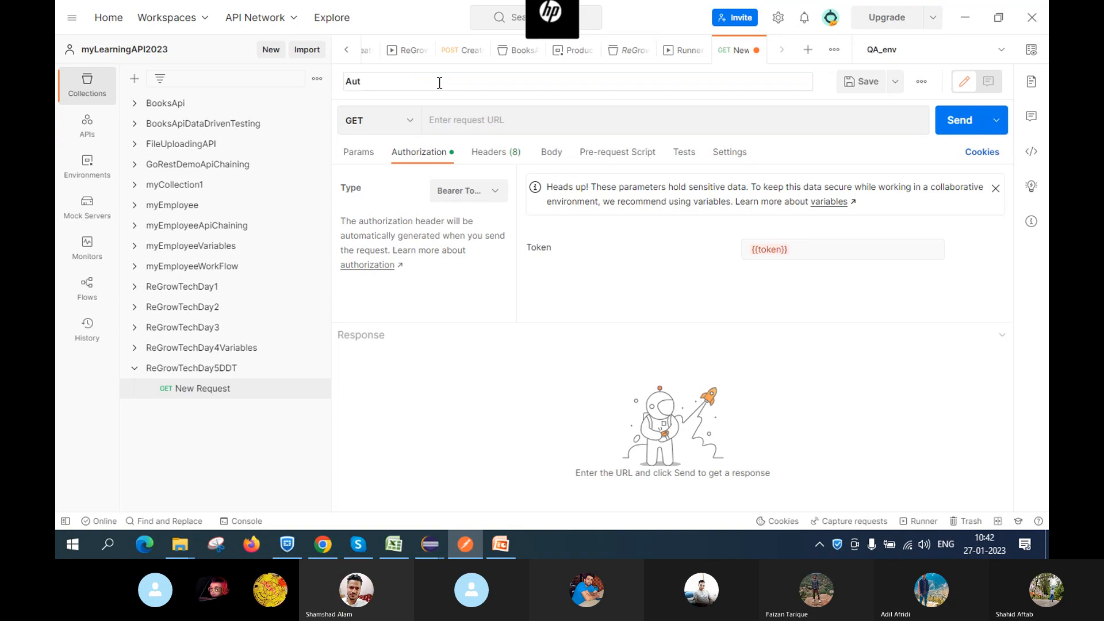
text(hToken)
click(348, 82)
text(Get)
key(BackSpace)
key(BackSpace)
key(BackSpace)
text(Fetch)
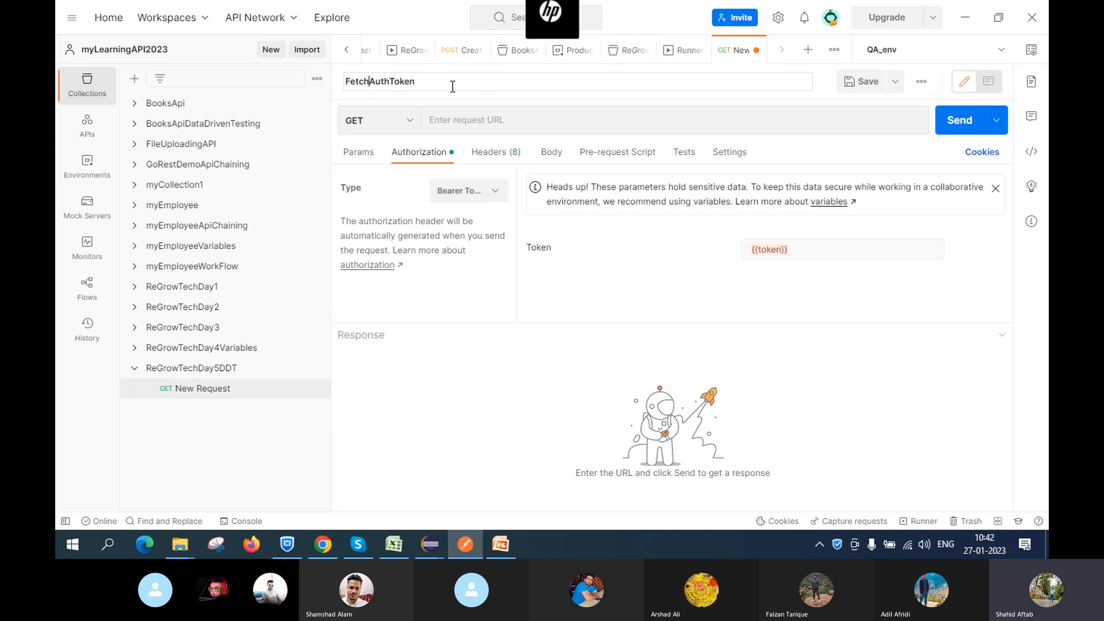
key(Escape)
click(410, 123)
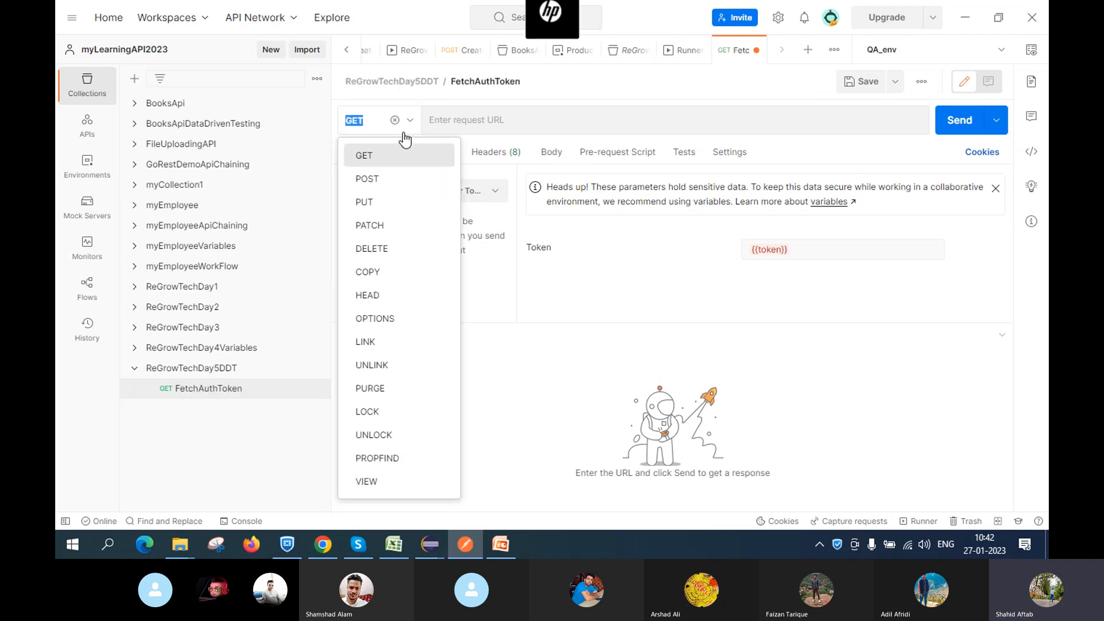
click(385, 184)
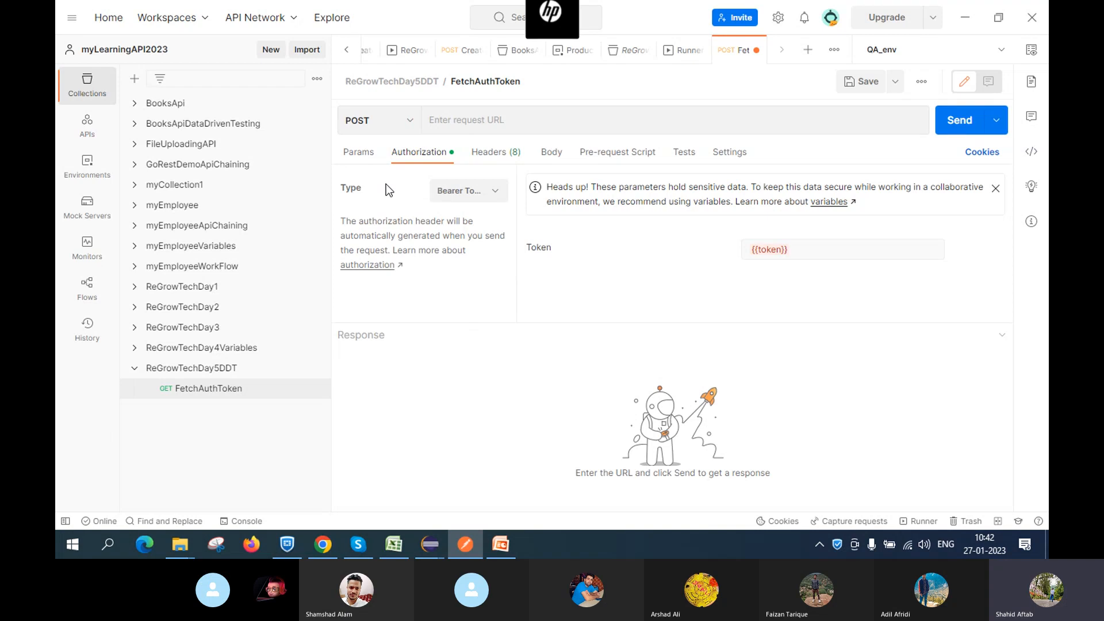
Scroll the GitHub docs to the API Authentication section
click(322, 549)
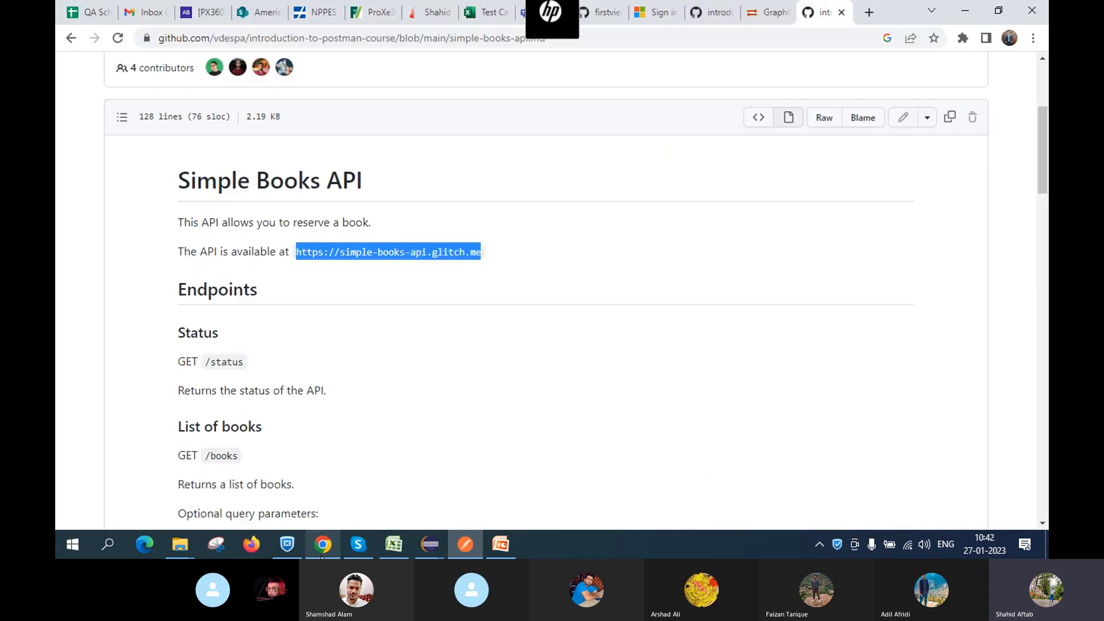
scroll(262, 328, down, 10)
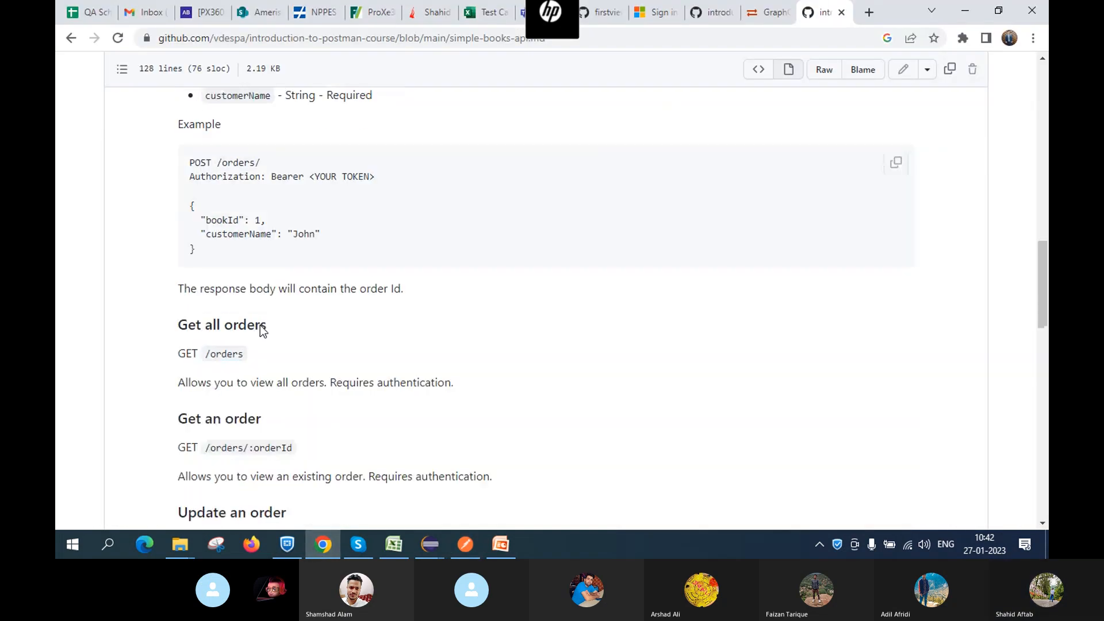
scroll(262, 328, down, 10)
scroll(196, 299, up, 3)
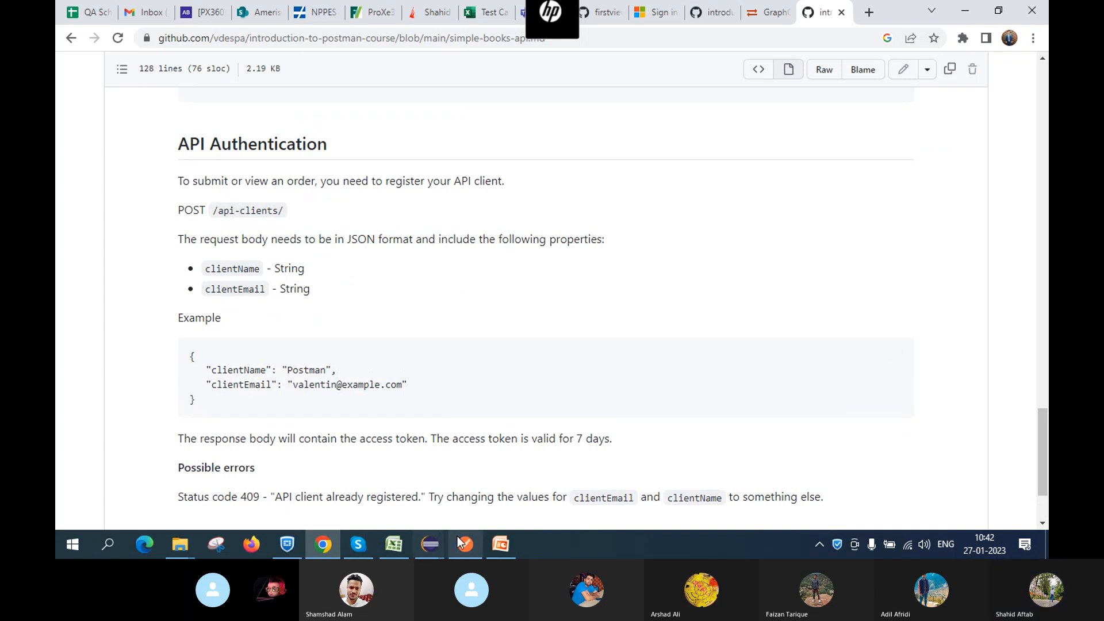
mouse_move(464, 547)
click(458, 486)
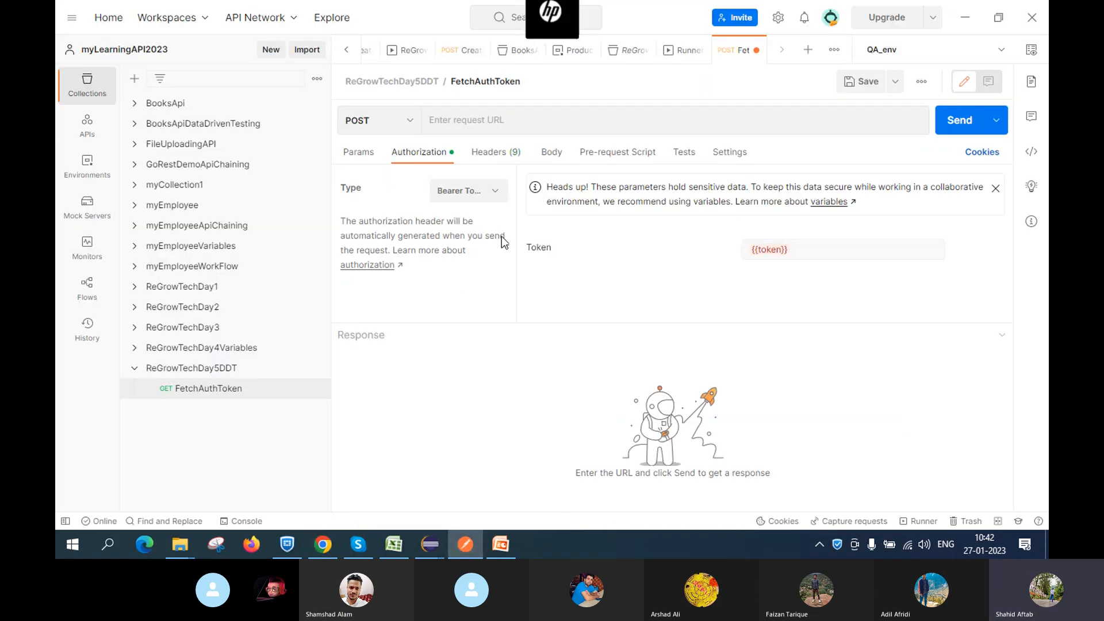
click(475, 118)
text(https://simple-books-api.glitch.me)
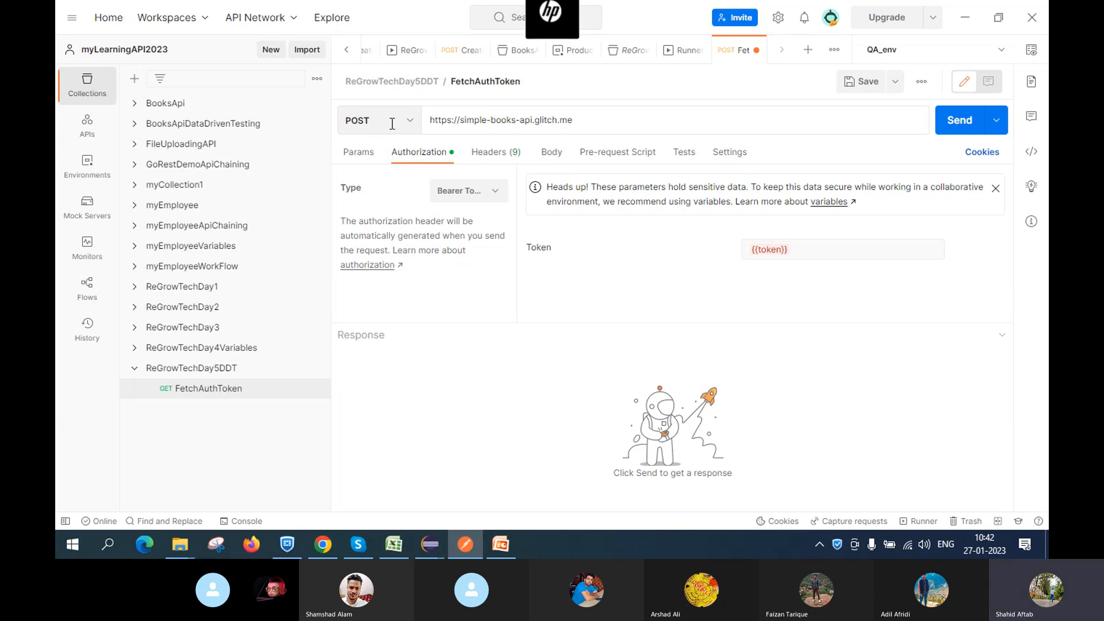
click(441, 123)
Append /api-clients/ from the docs to the FetchAuthToken URL
mouse_move(314, 549)
click(308, 522)
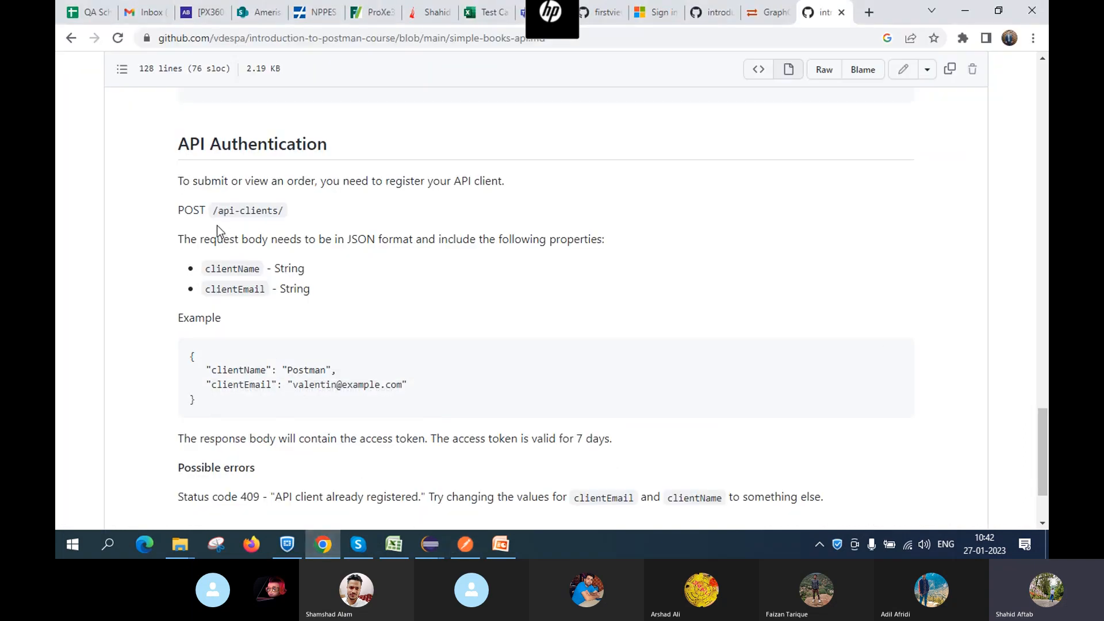
drag(214, 208, 291, 212)
key(ctrl+c)
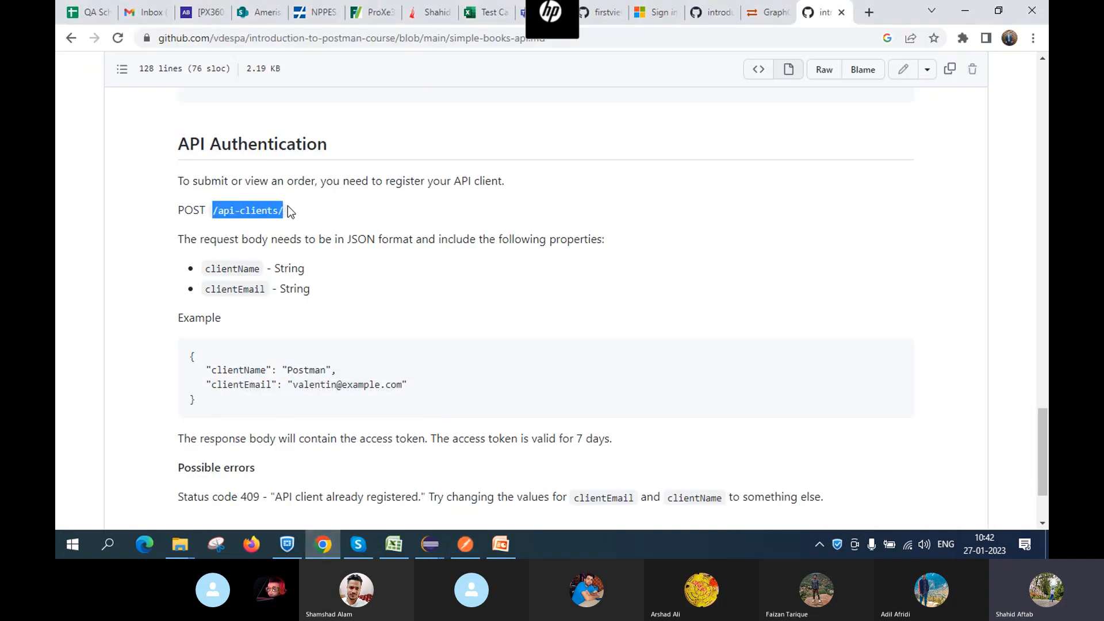
key(alt+Tab)
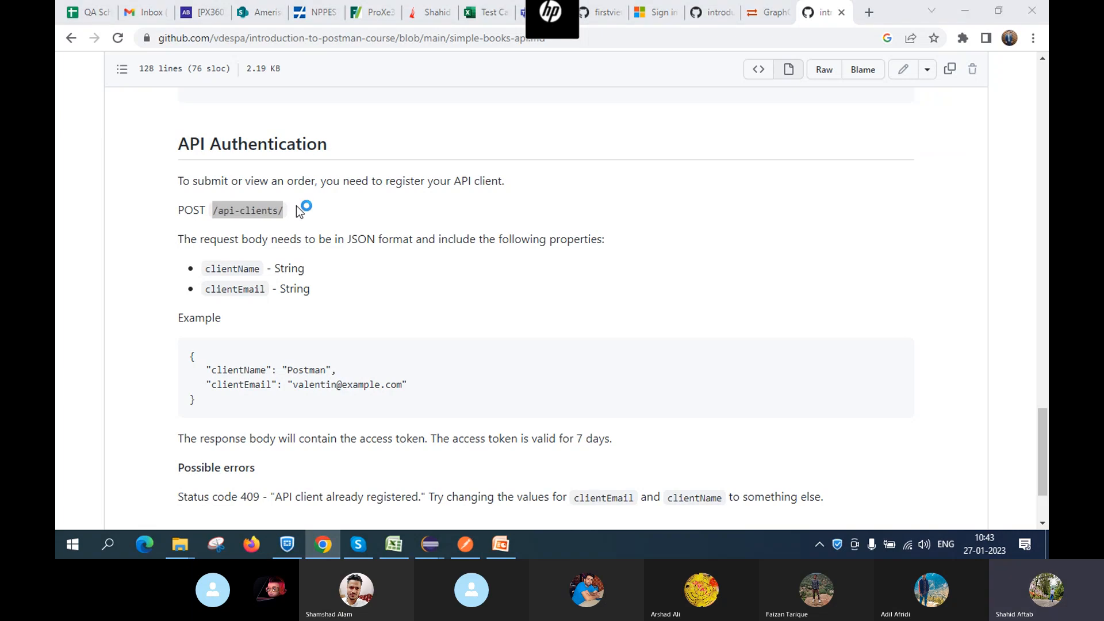
click(579, 121)
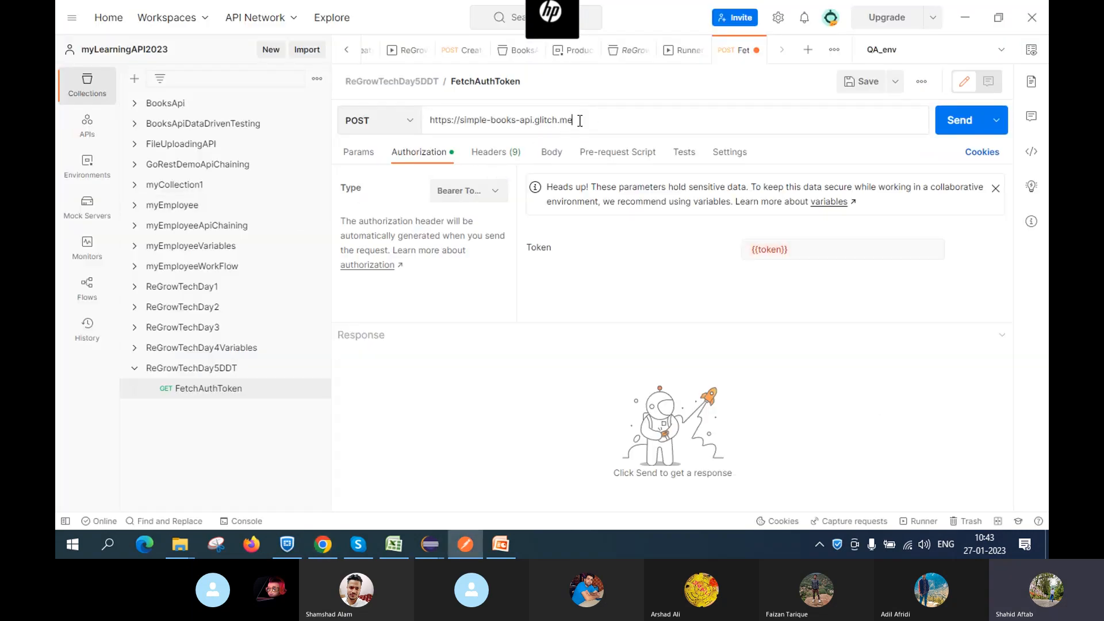
key(ctrl+v)
Copy the docs' example registration JSON body for use in Postman
key(alt+Tab)
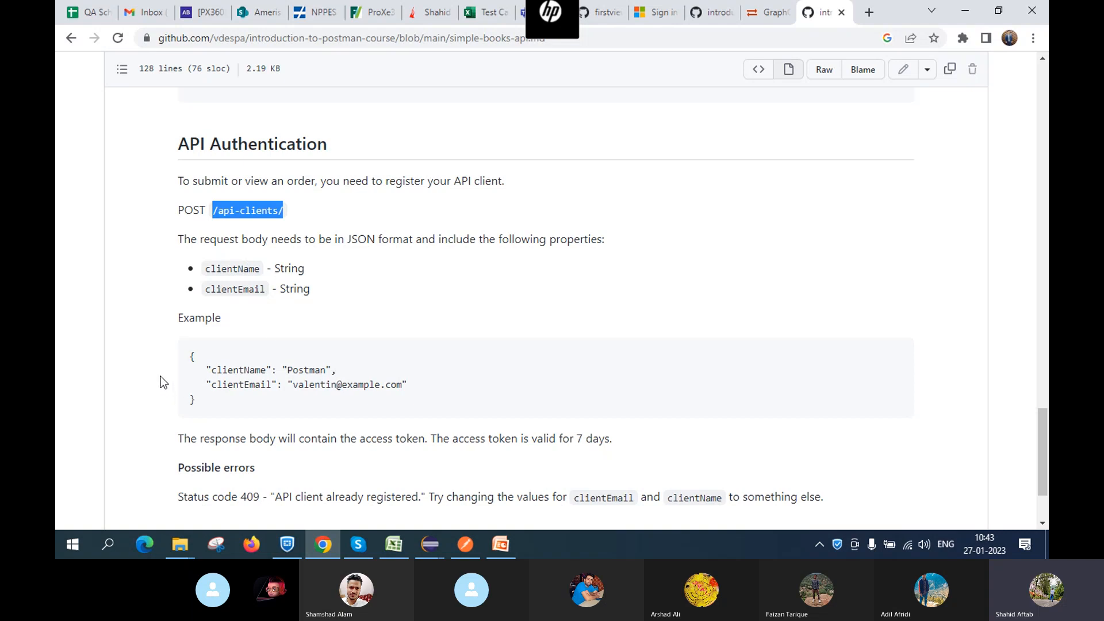
drag(190, 352, 228, 414)
key(ctrl+c)
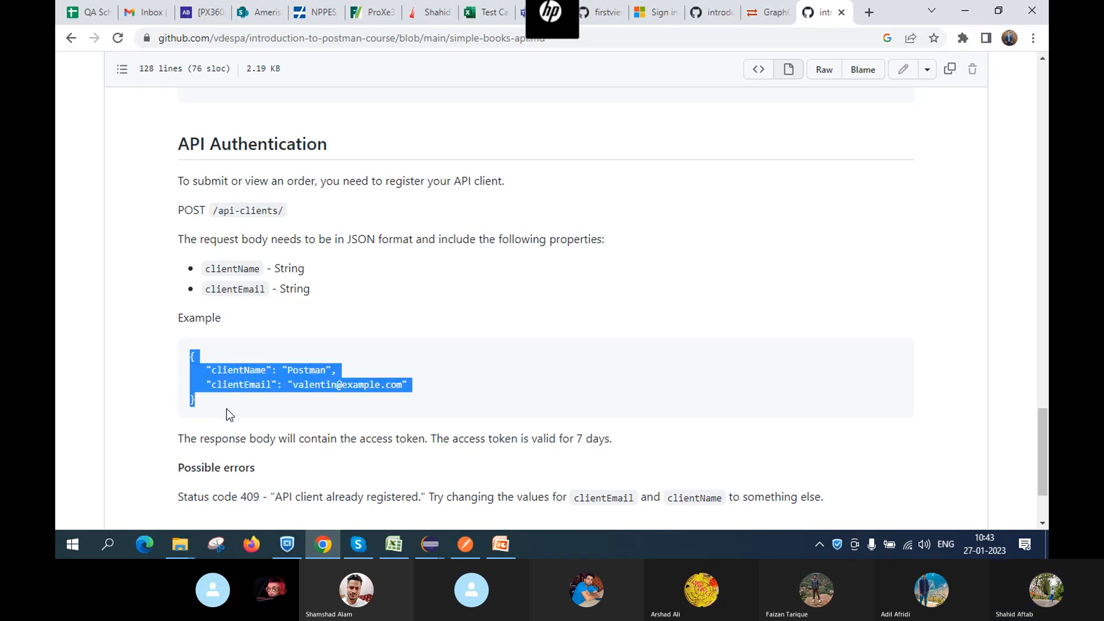
key(alt+Tab)
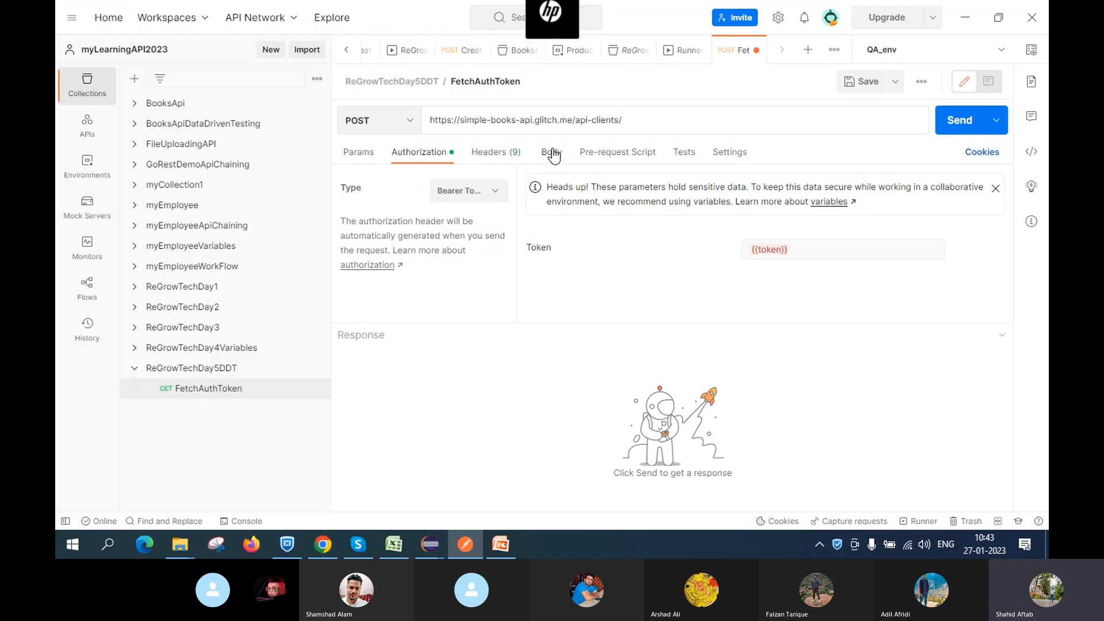
Set the FetchAuthToken body to raw JSON and paste the docs example body
click(552, 152)
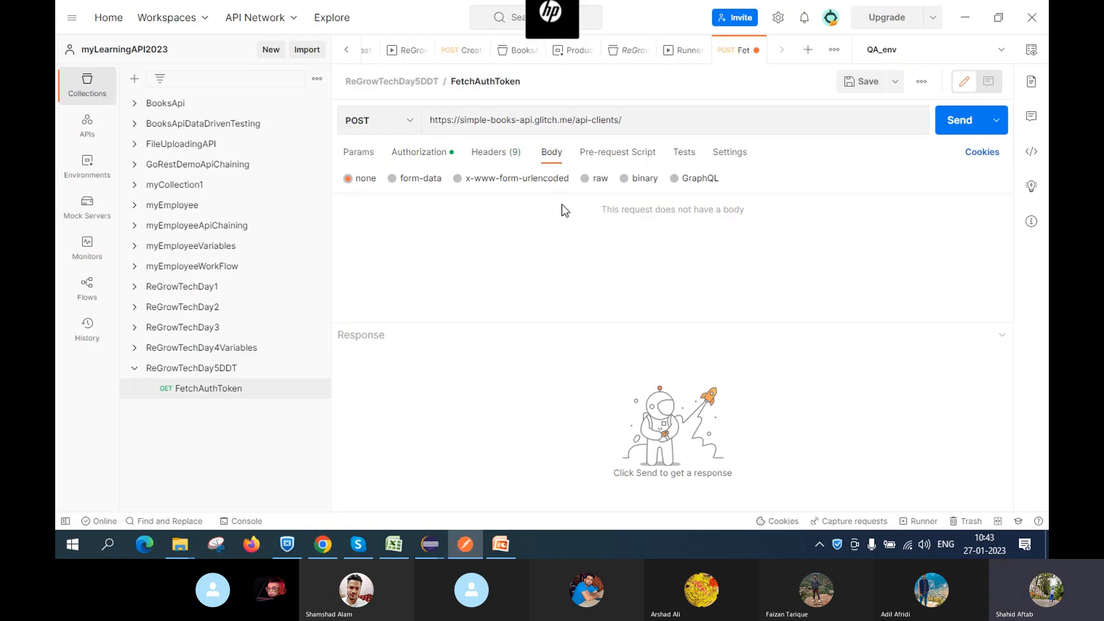
click(584, 179)
click(745, 179)
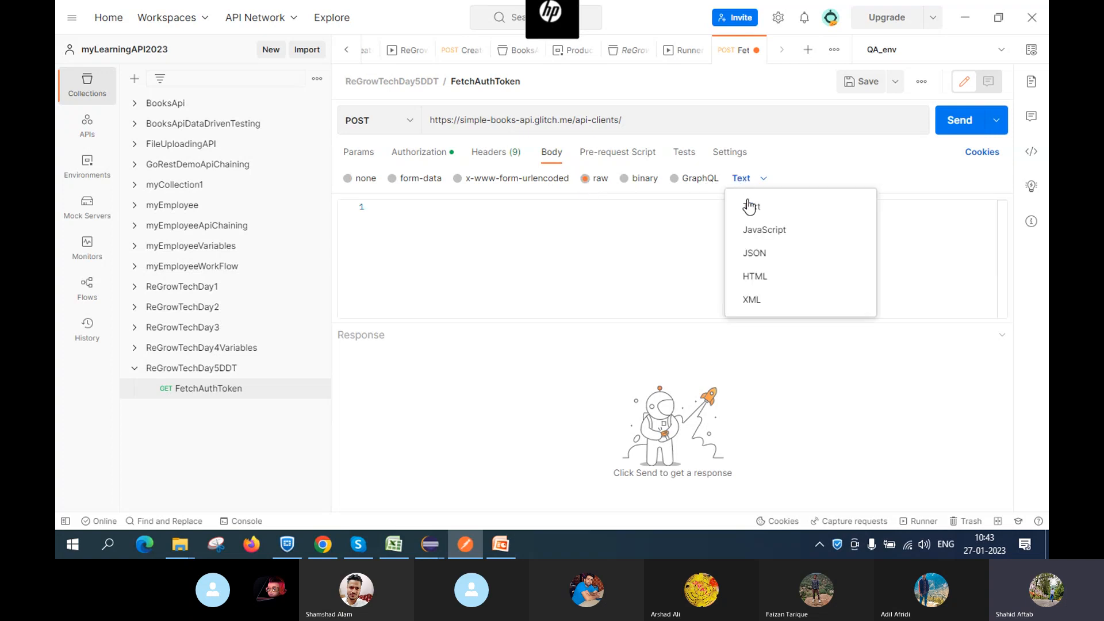
click(756, 254)
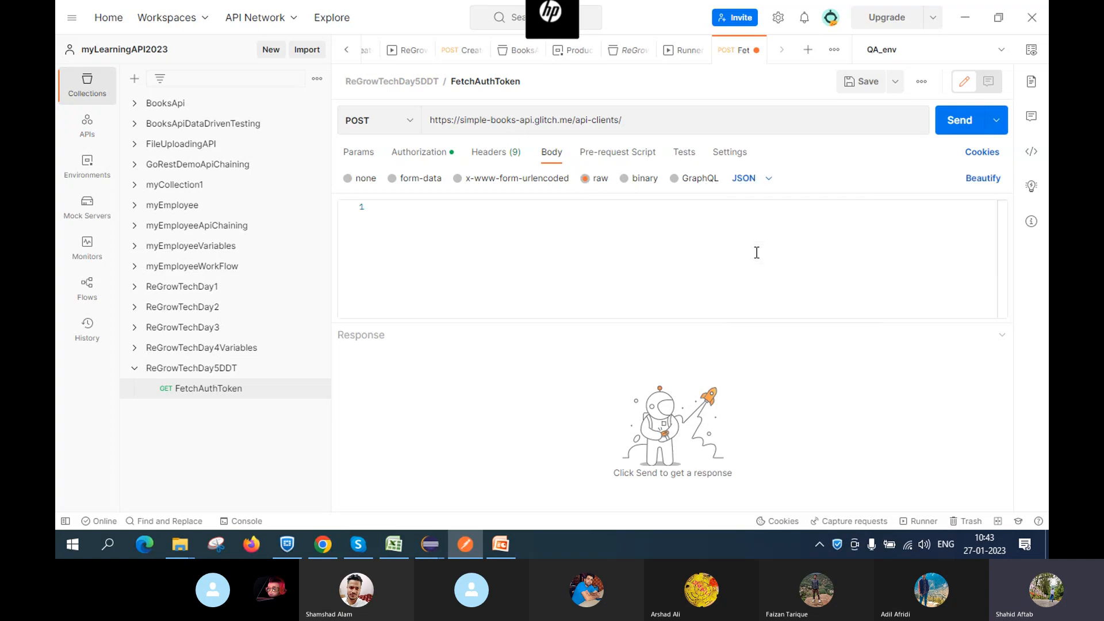
click(454, 227)
key(ctrl+v)
Replace the sample values with clientName 'ReGrowTech' and a client e-mail, checking against the docs
click(454, 232)
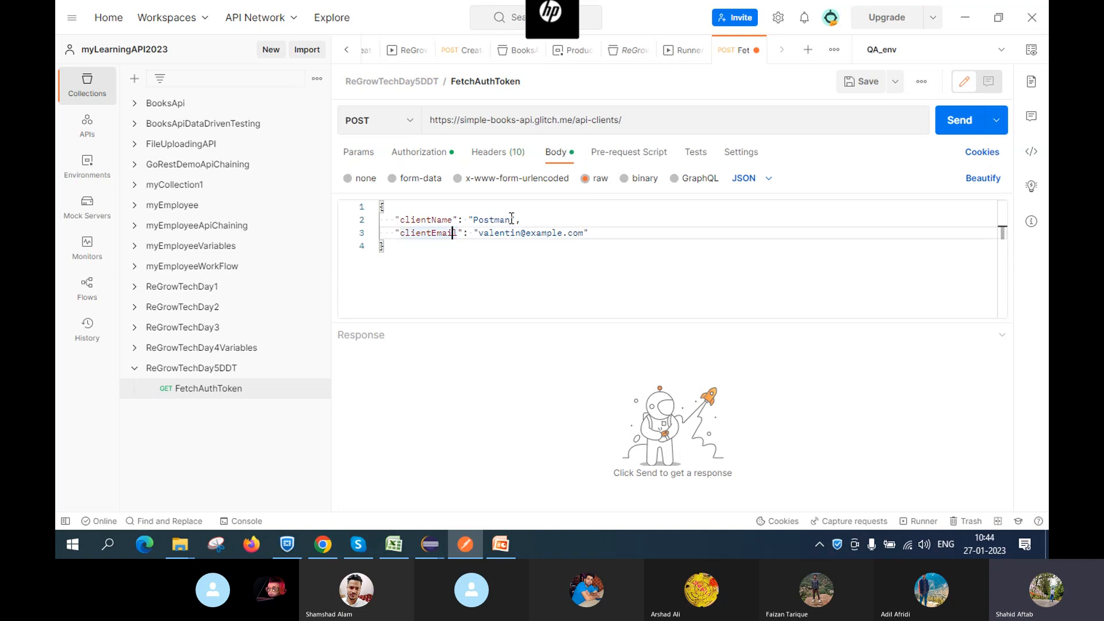
click(511, 219)
key(BackSpace)
key(BackSpace)
key(BackSpace)
key(BackSpace)
key(BackSpace)
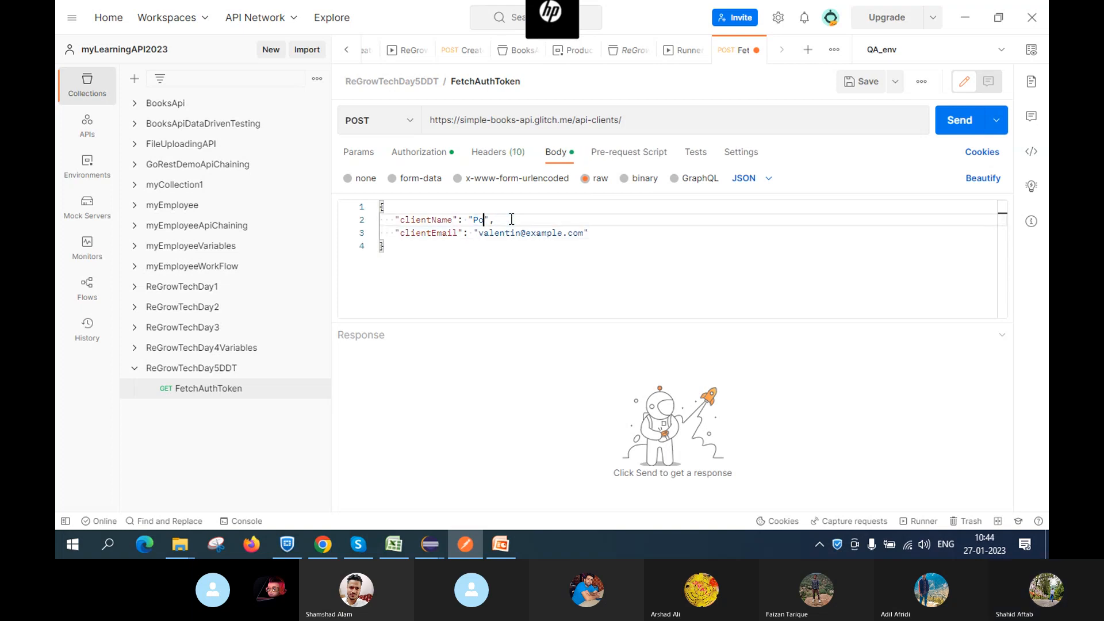
key(BackSpace)
key(BackSpace)
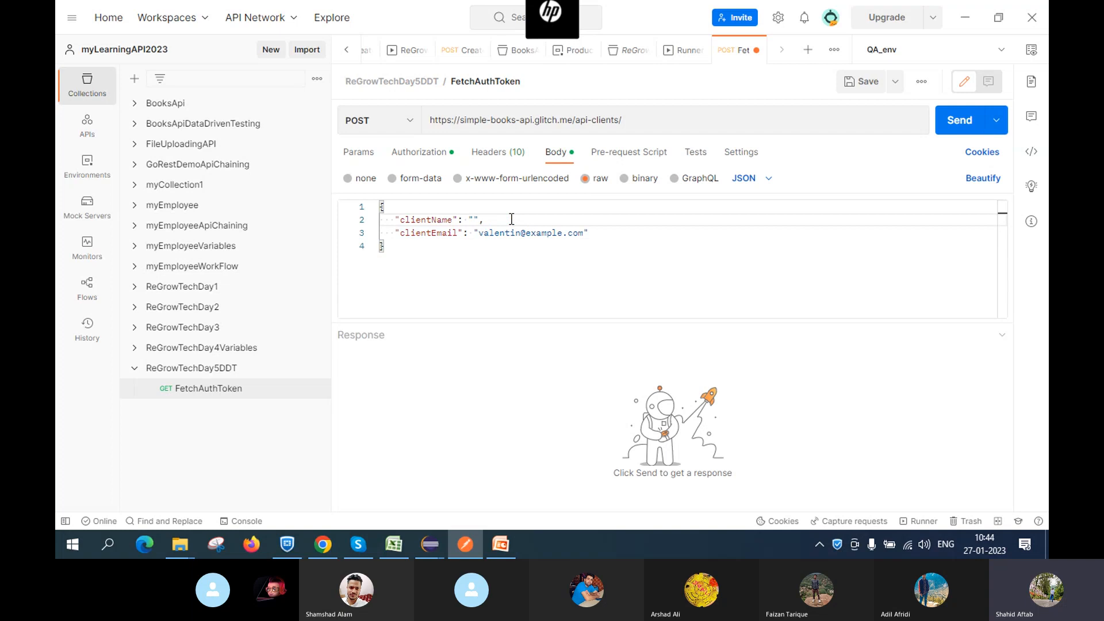
text(ReG)
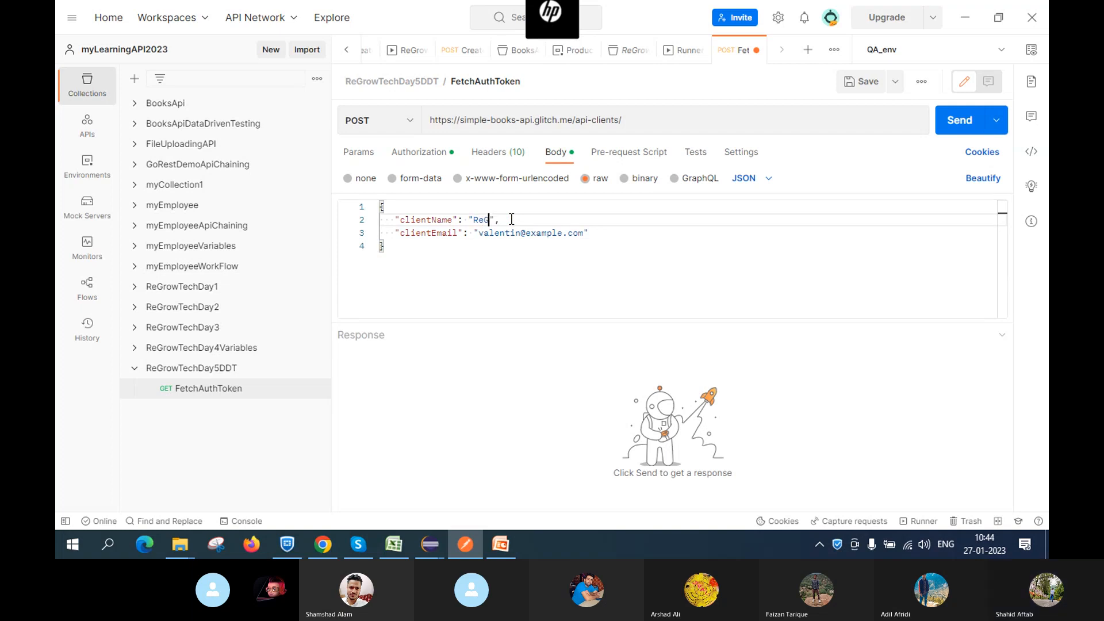
text(rowTech)
click(584, 232)
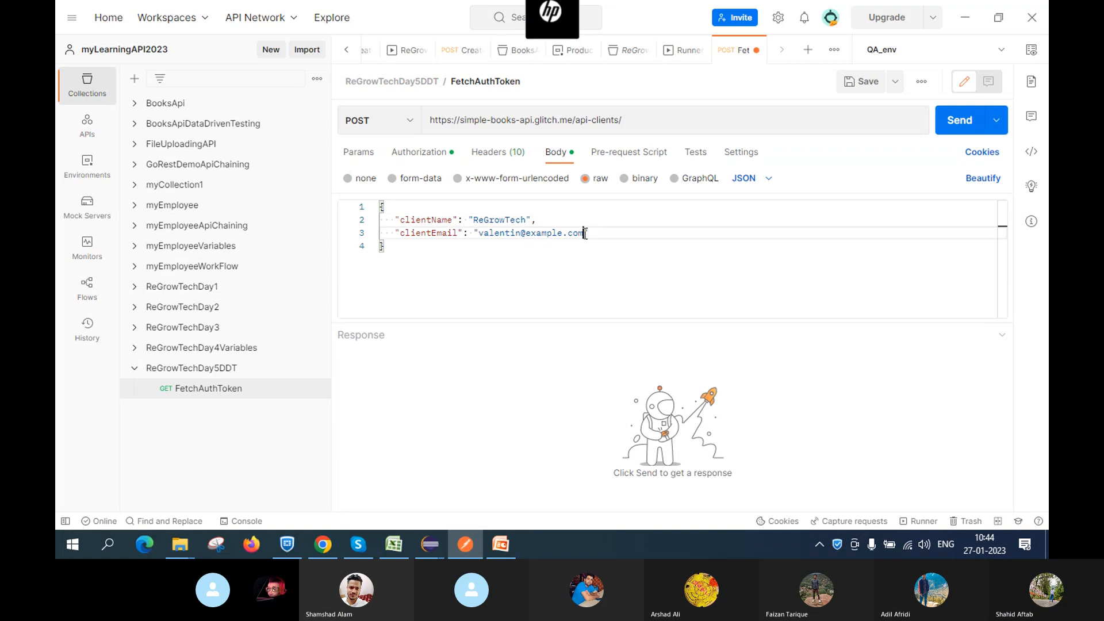
key(BackSpace)
key(BackSpace)
key(BackSpace)
key(BackSpace)
key(BackSpace)
key(BackSpace)
key(BackSpace)
key(BackSpace)
key(BackSpace)
key(BackSpace)
key(BackSpace)
key(BackSpace)
key(BackSpace)
key(BackSpace)
key(BackSpace)
key(BackSpace)
key(BackSpace)
key(BackSpace)
key(BackSpace)
key(BackSpace)
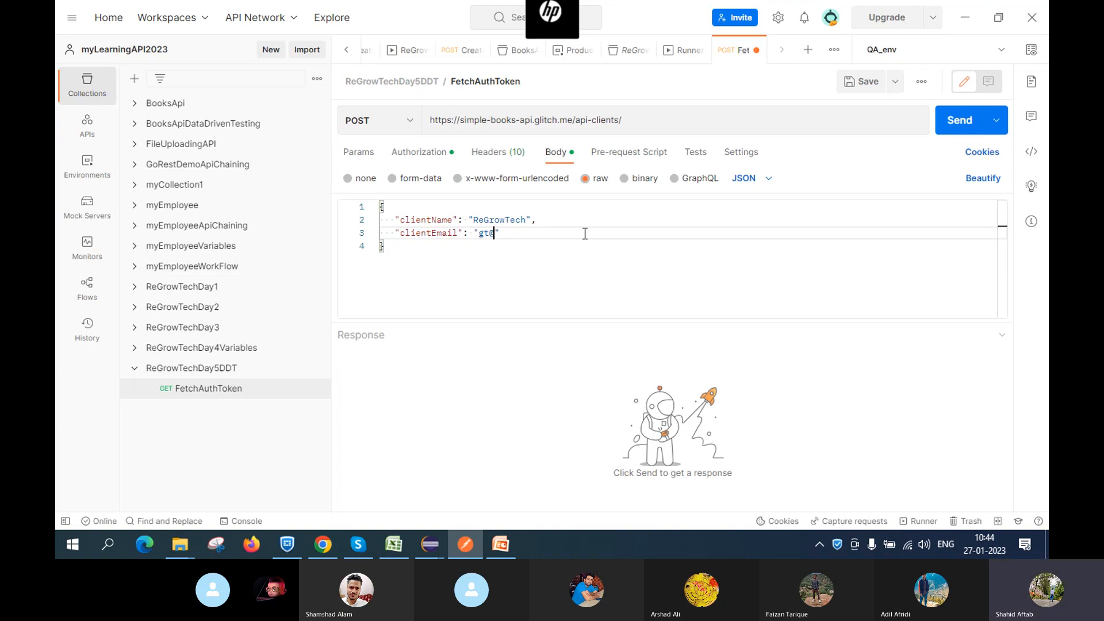
key(alt+Tab)
scroll(351, 288, down, 1)
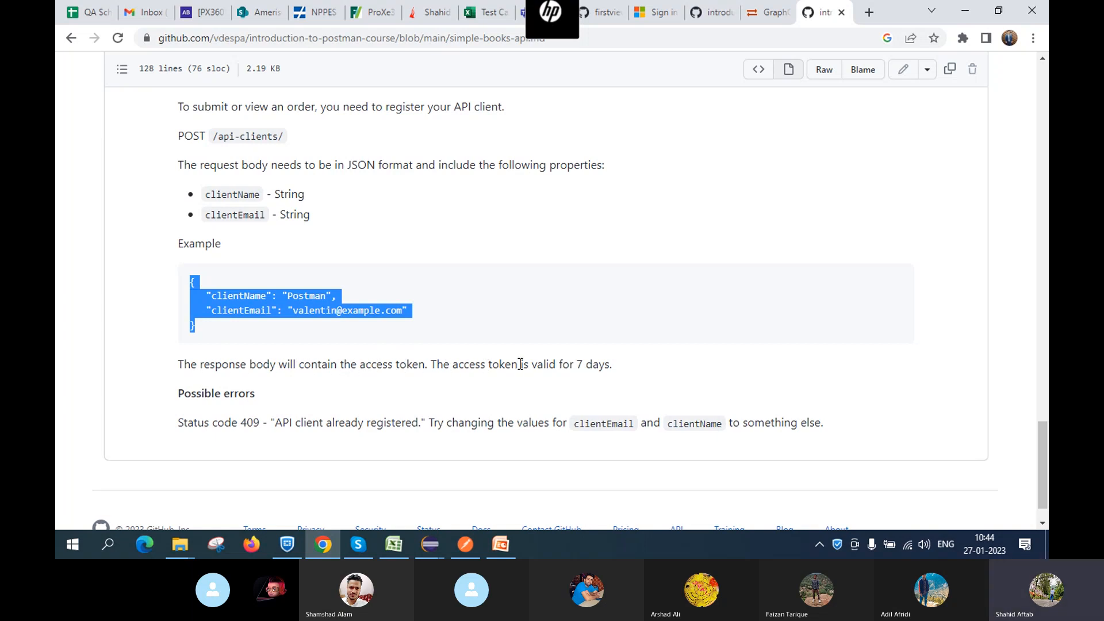
key(alt+Tab)
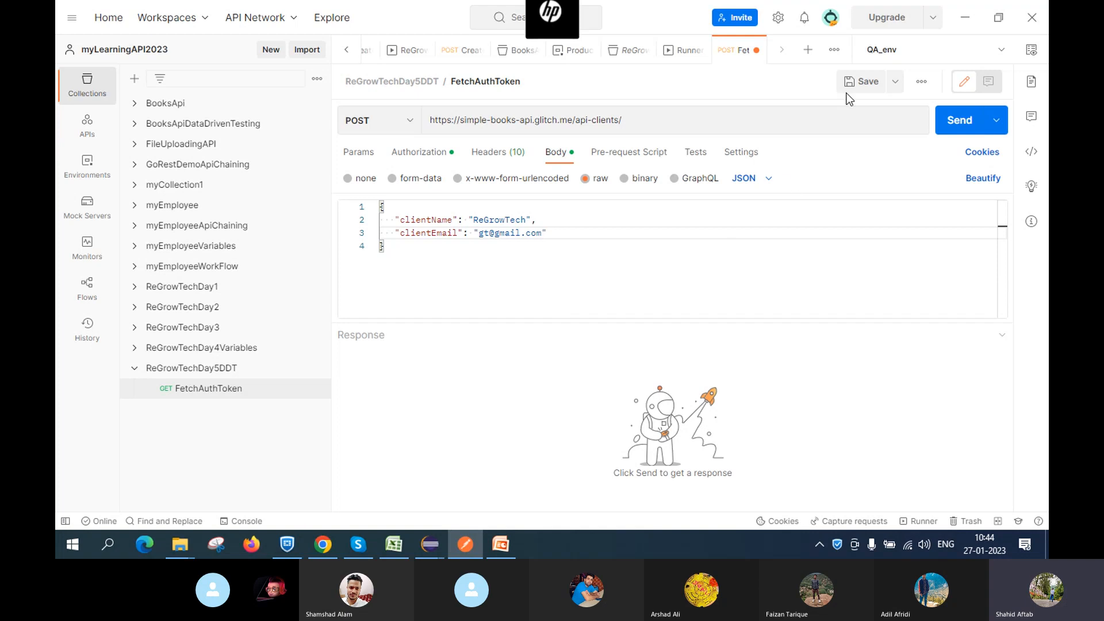
Save the FetchAuthToken POST request and bring the Skype call window forward
click(860, 82)
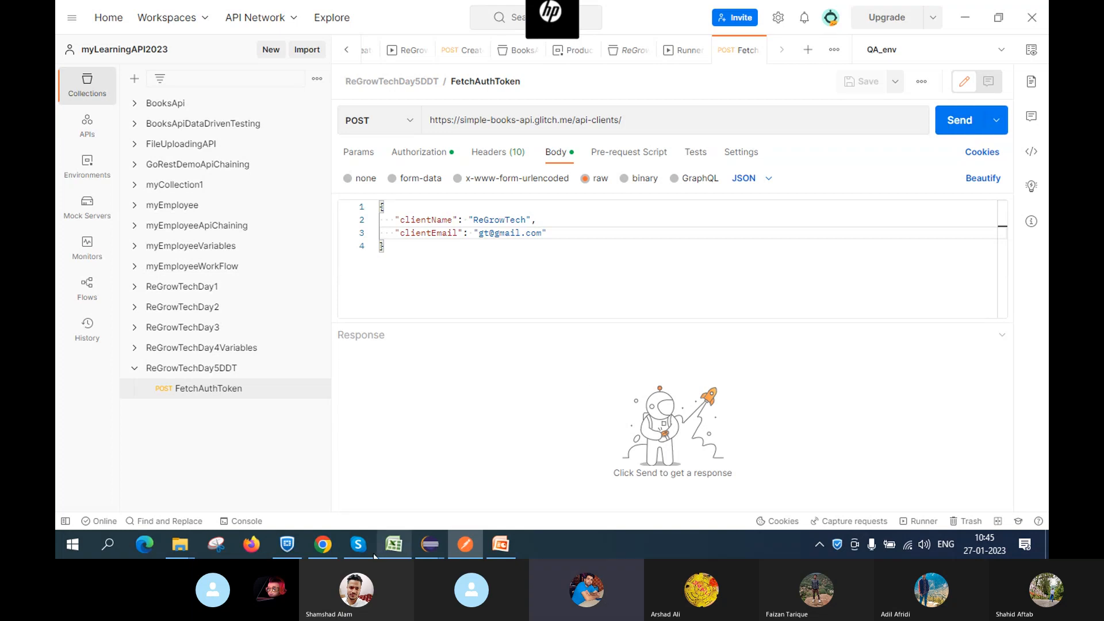
click(357, 549)
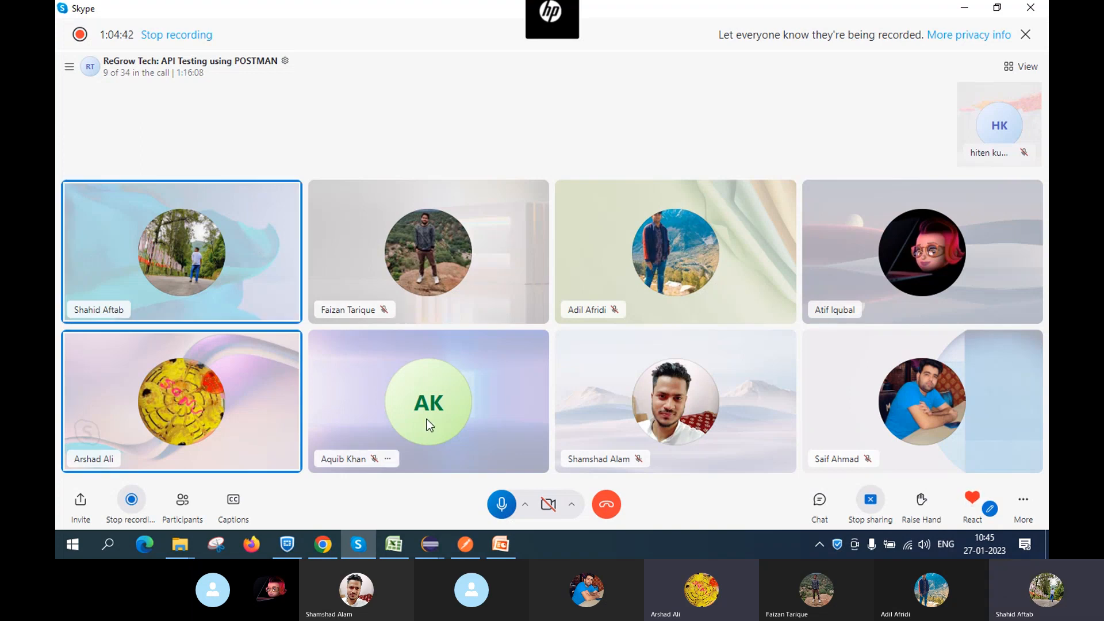
Highlight the docs sentence on the 7-day access token, then return to FetchAuthToken
click(323, 544)
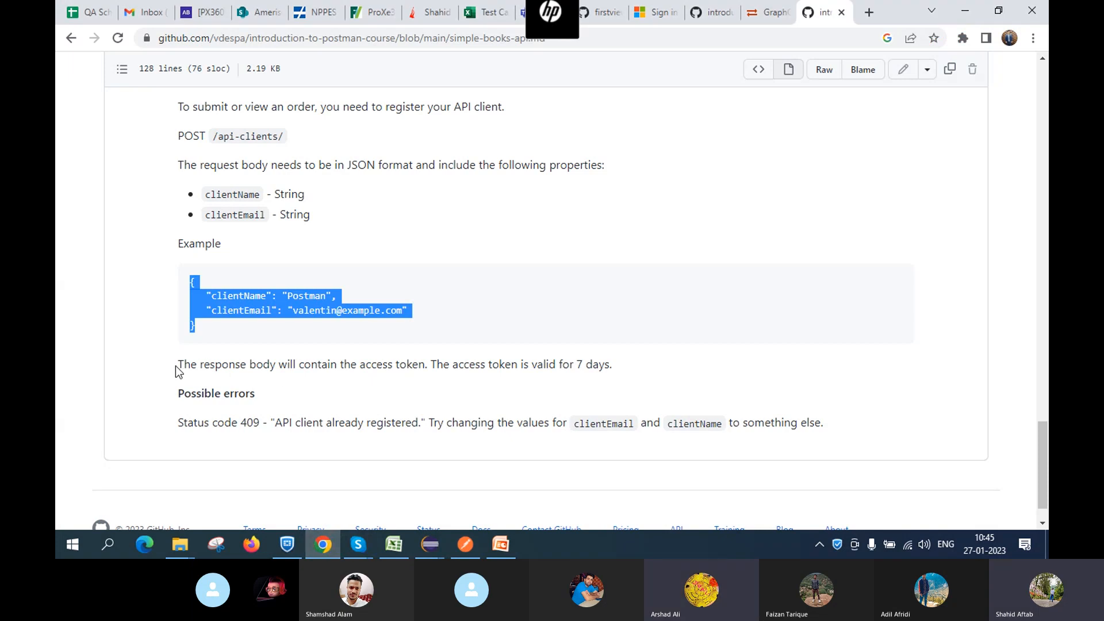
drag(178, 366, 629, 374)
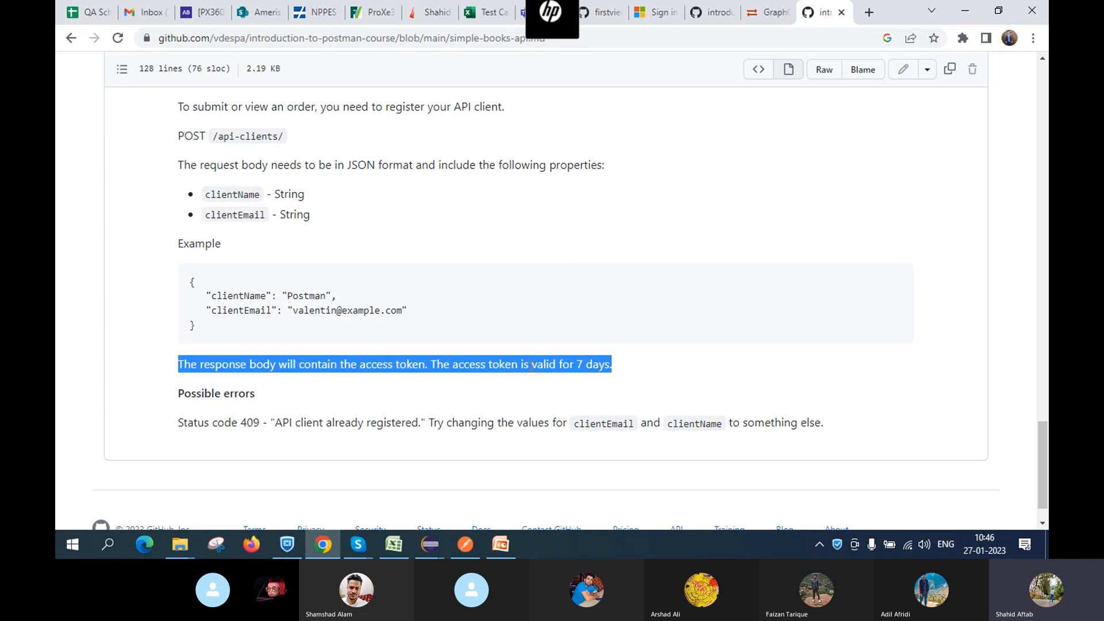
click(628, 368)
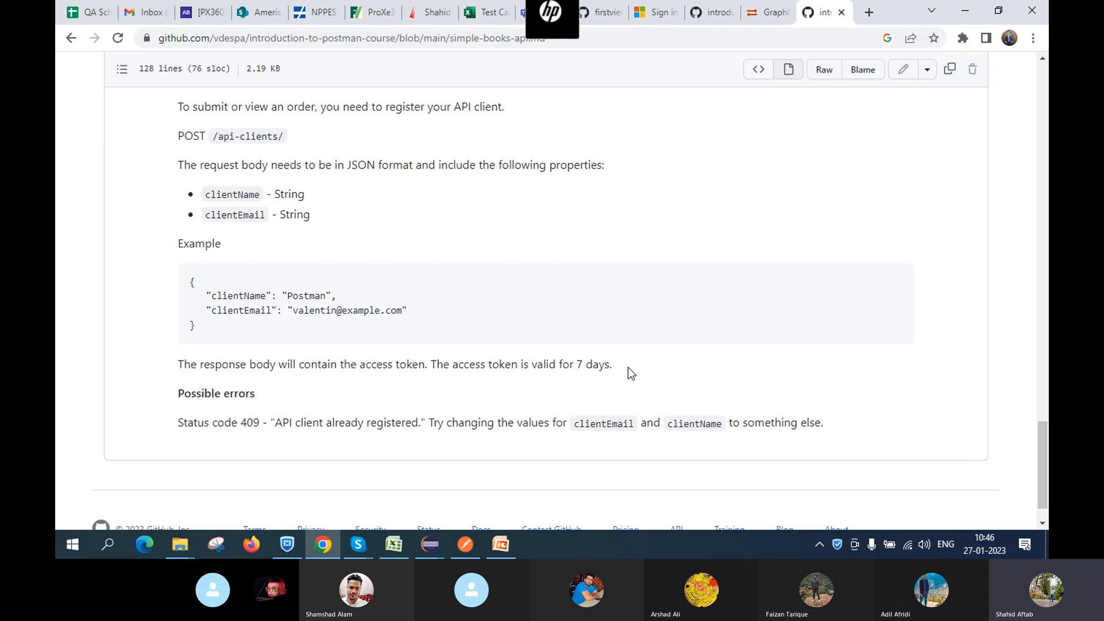
click(465, 544)
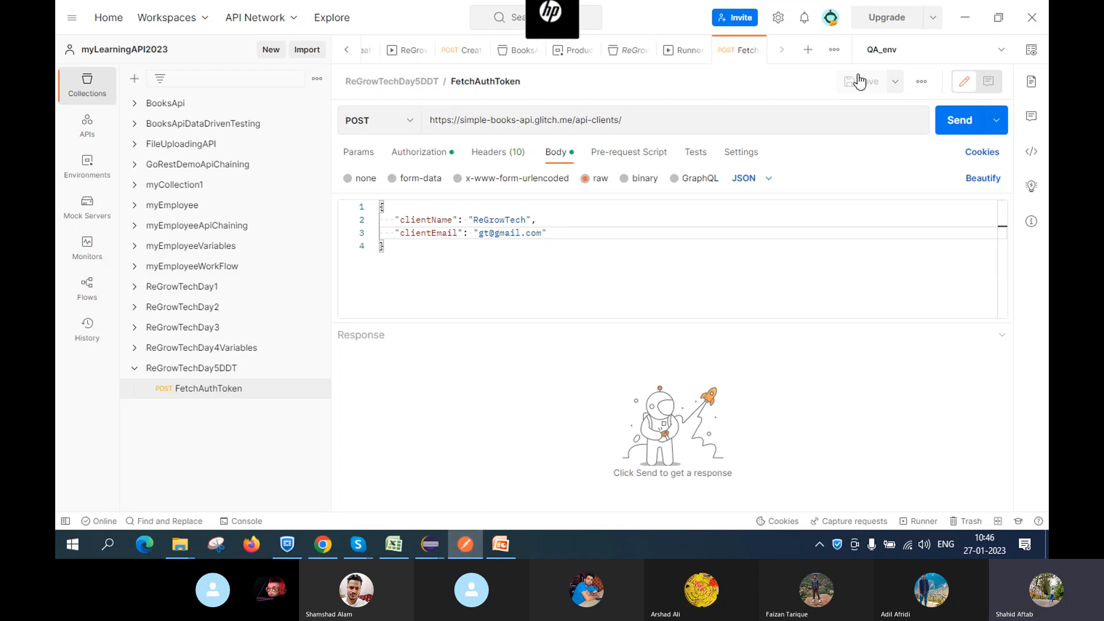
Send FetchAuthToken for a 201 Created token response, then show the Delete an order docs
click(956, 122)
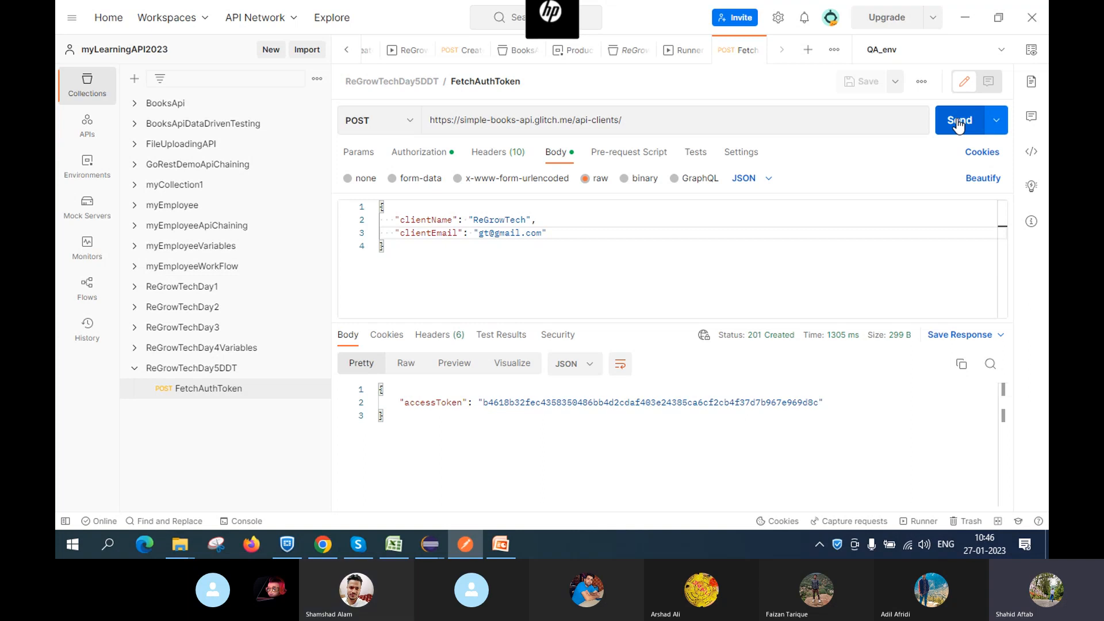
click(310, 552)
scroll(367, 278, up, 10)
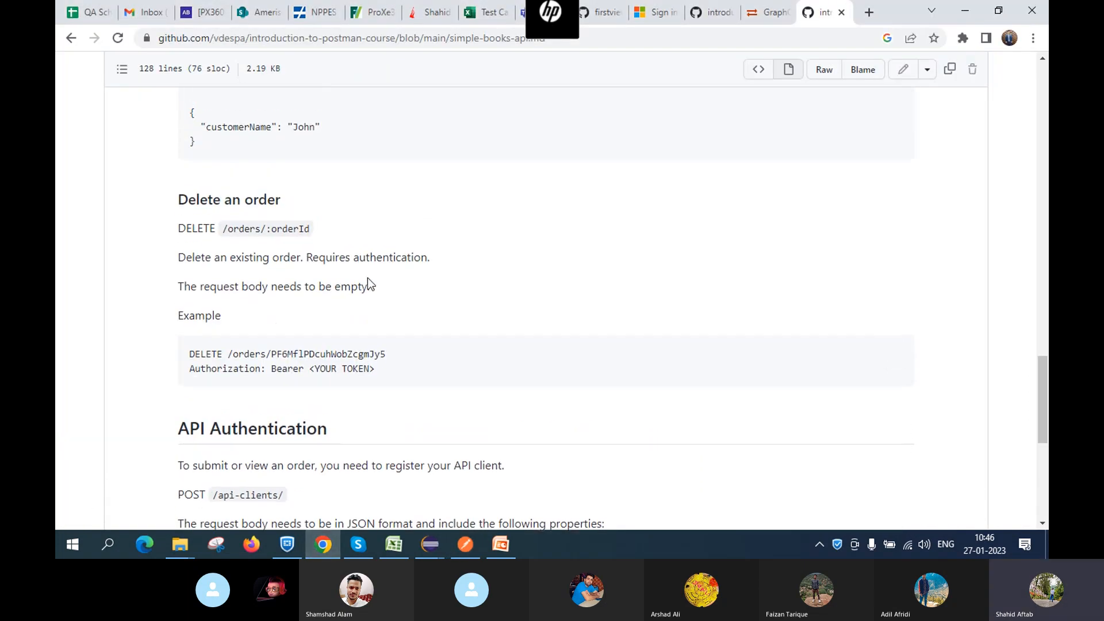
scroll(369, 284, up, 2)
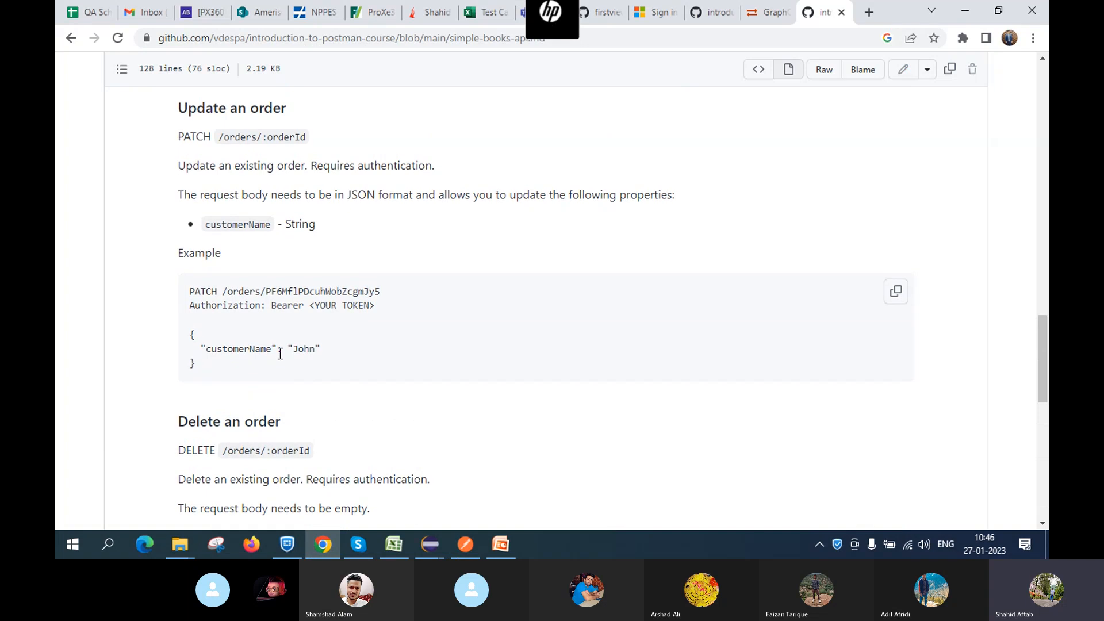
scroll(230, 280, down, 4)
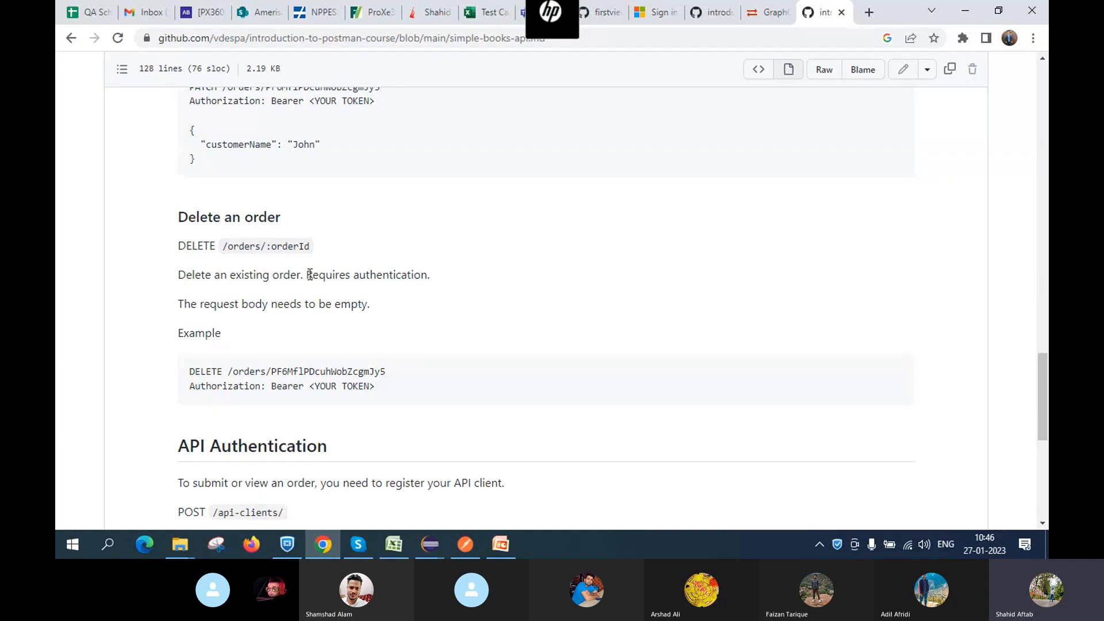
Highlight 'Requires authentication.' for DELETE /orders/:orderId, then return to Postman's token response
drag(307, 275, 466, 280)
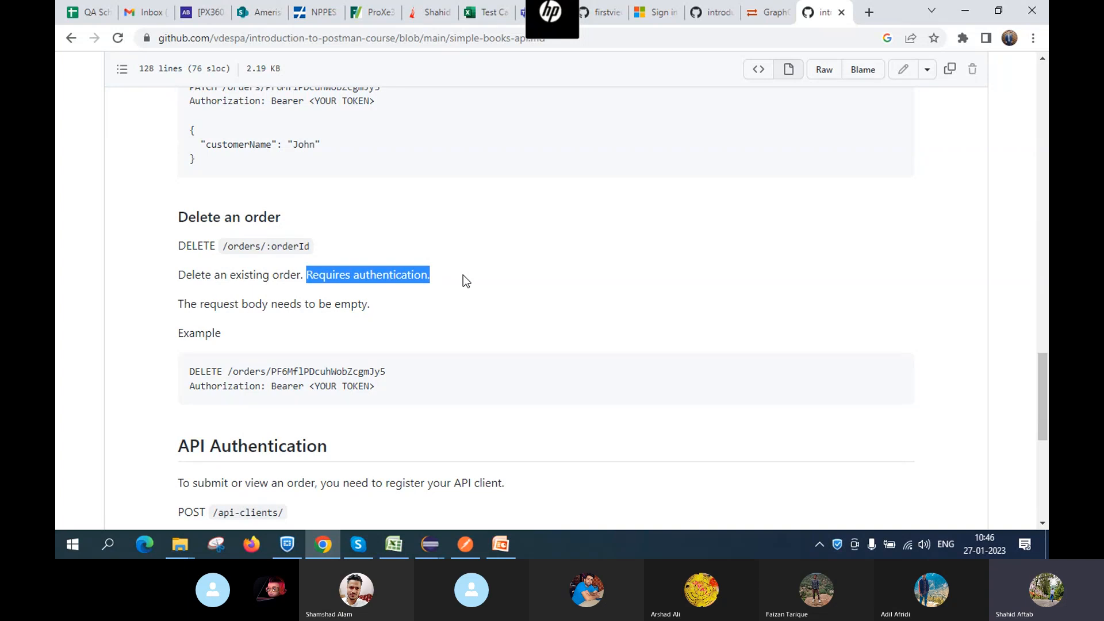
scroll(530, 322, down, 2)
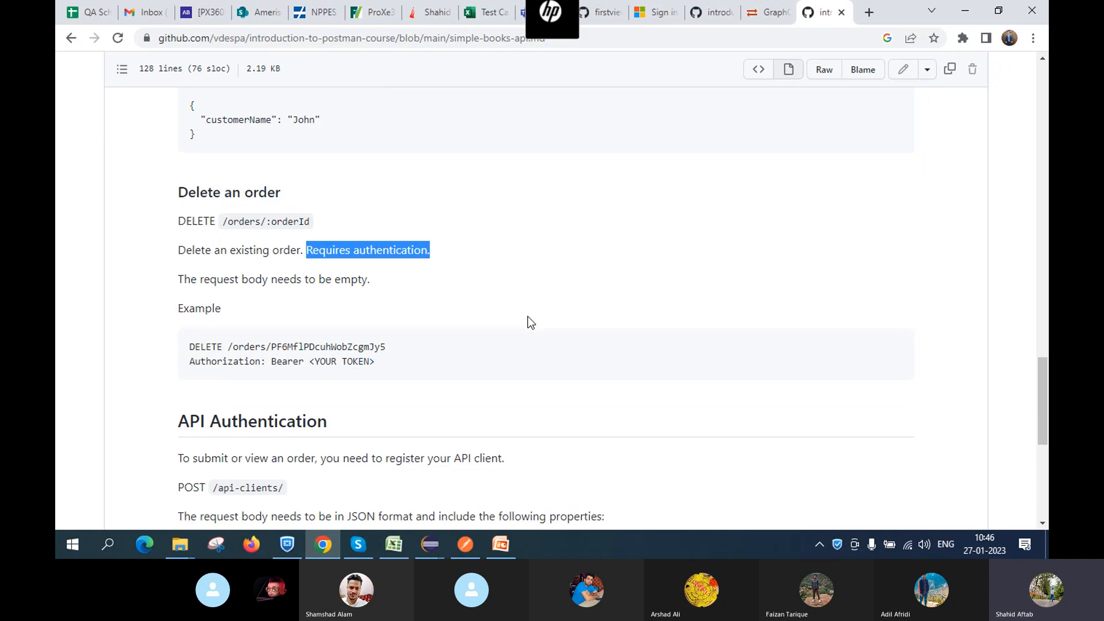
scroll(530, 322, down, 7)
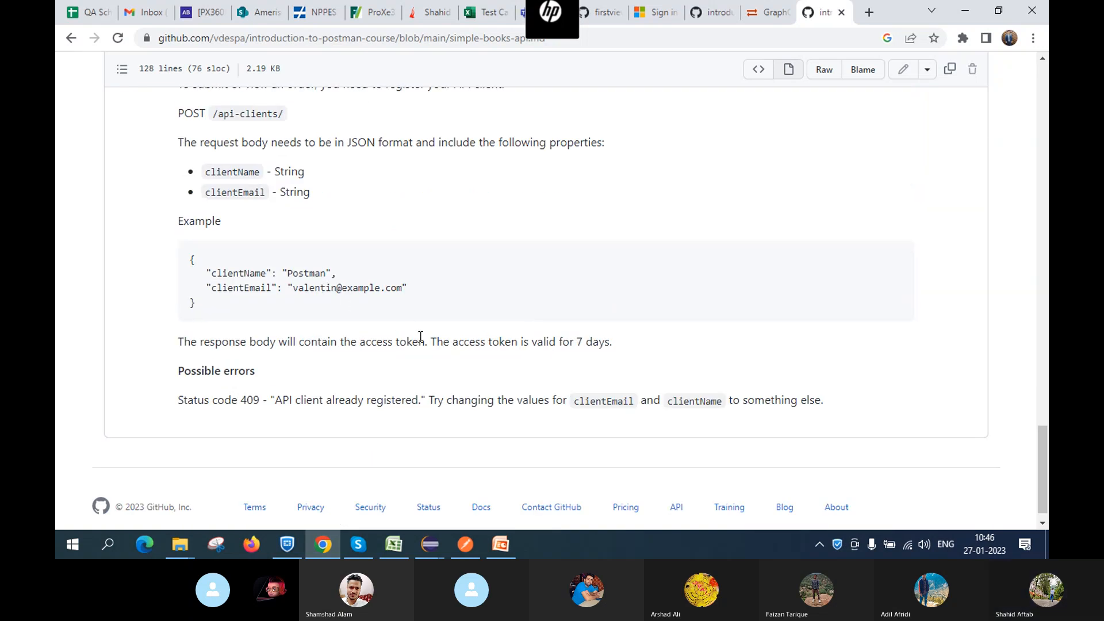
click(498, 547)
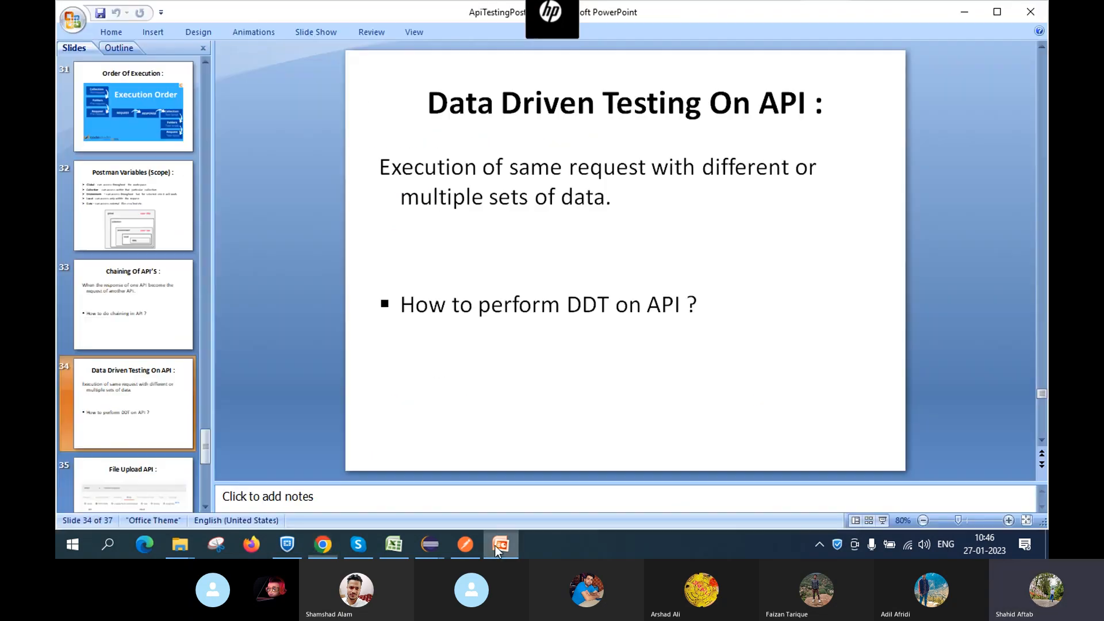
click(465, 544)
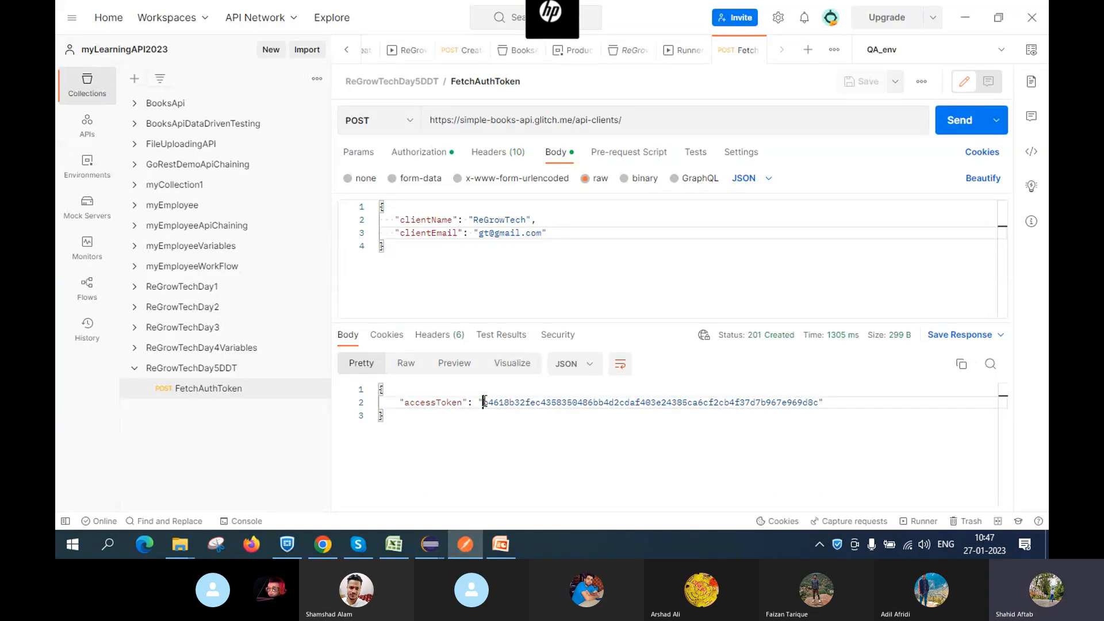
Copy the accessToken value from the 201 response into a new Untitled Notepad note
drag(484, 402, 818, 402)
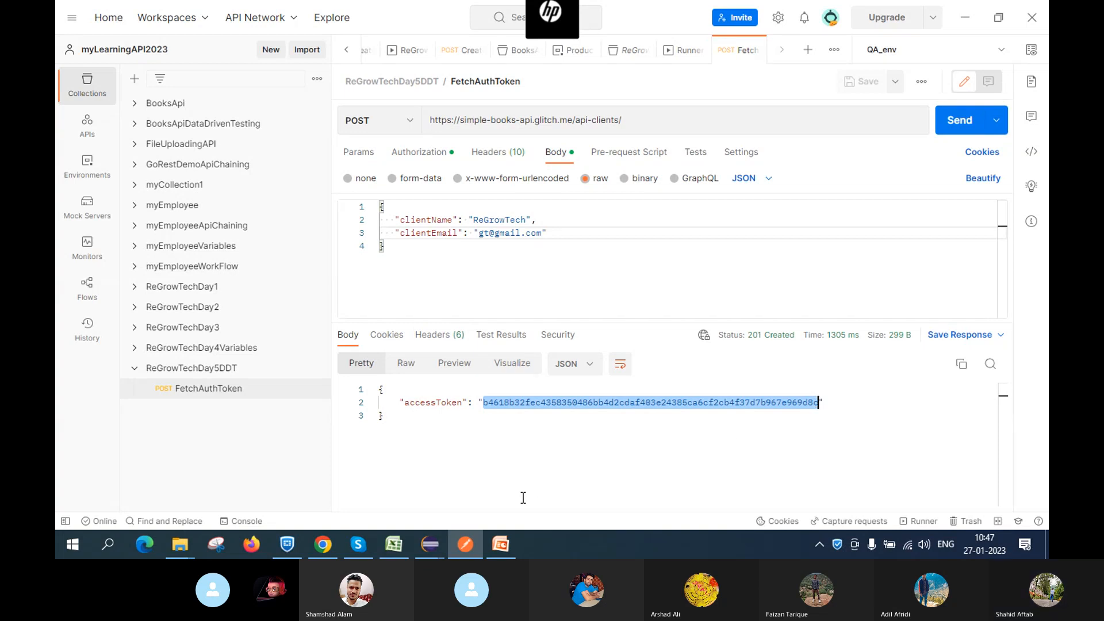
click(113, 544)
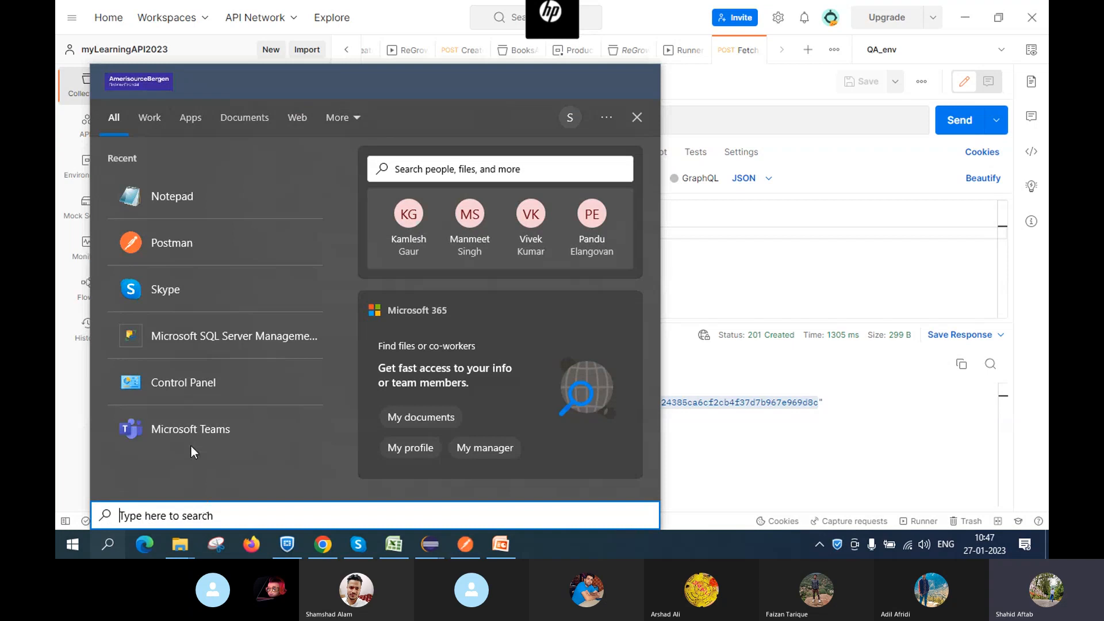
click(261, 205)
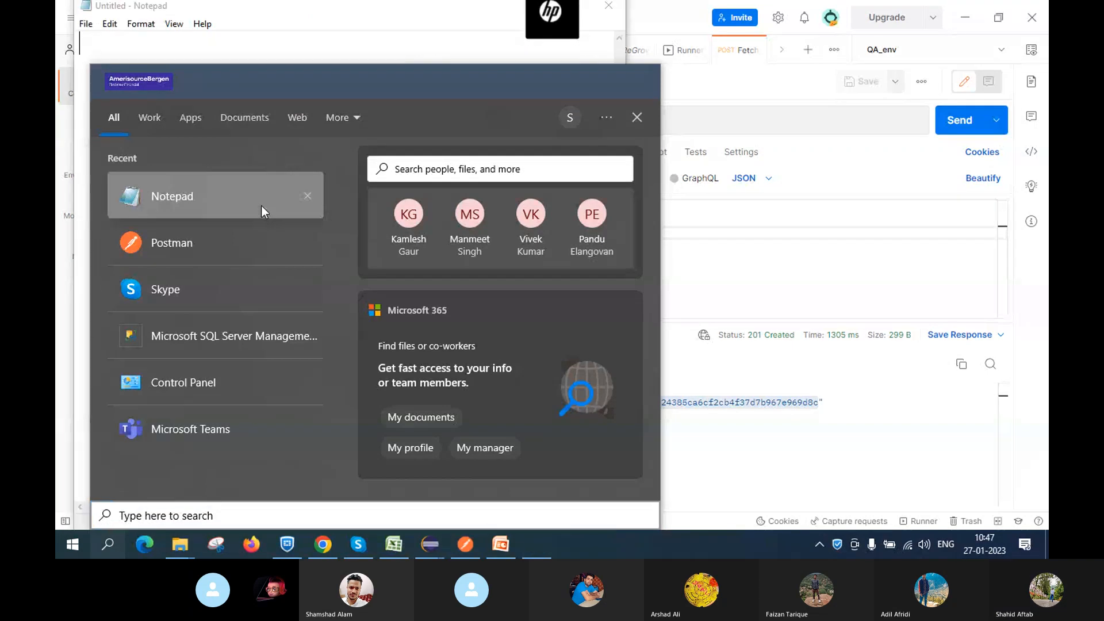
click(637, 116)
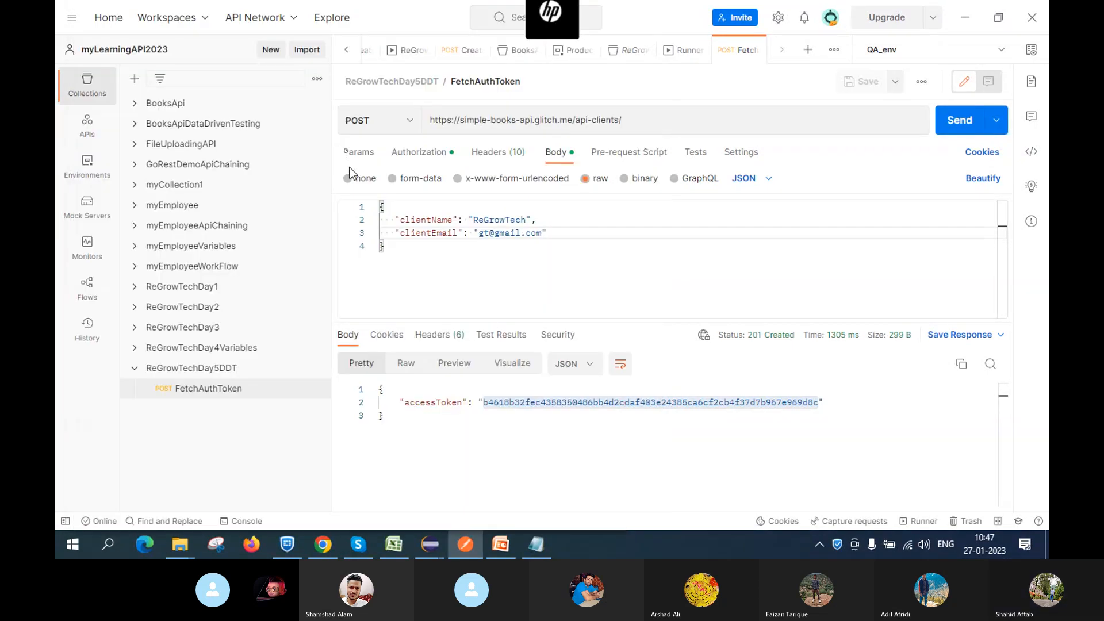
click(535, 544)
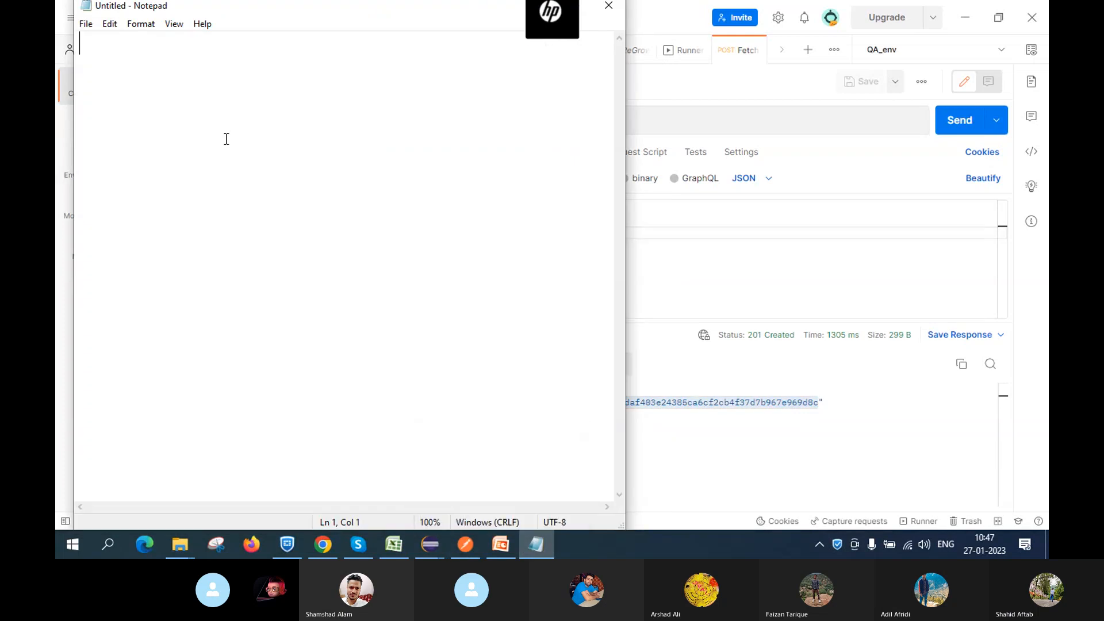
text(...350486bb4d2cdaf403e24385ca6cf2cb4f37d7b967e969d8c)
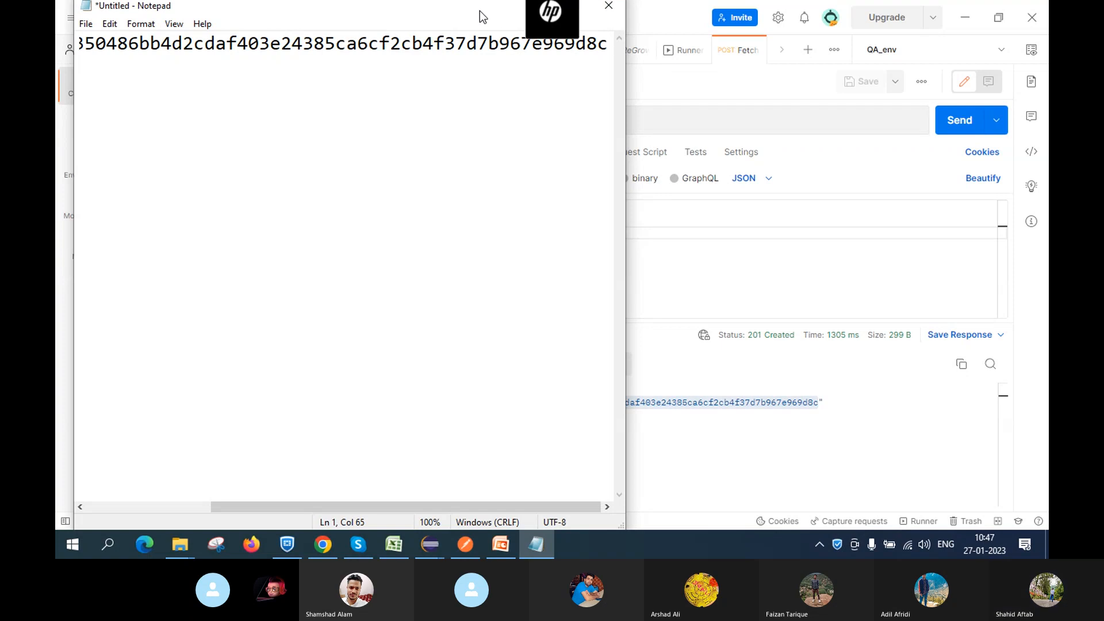
click(542, 543)
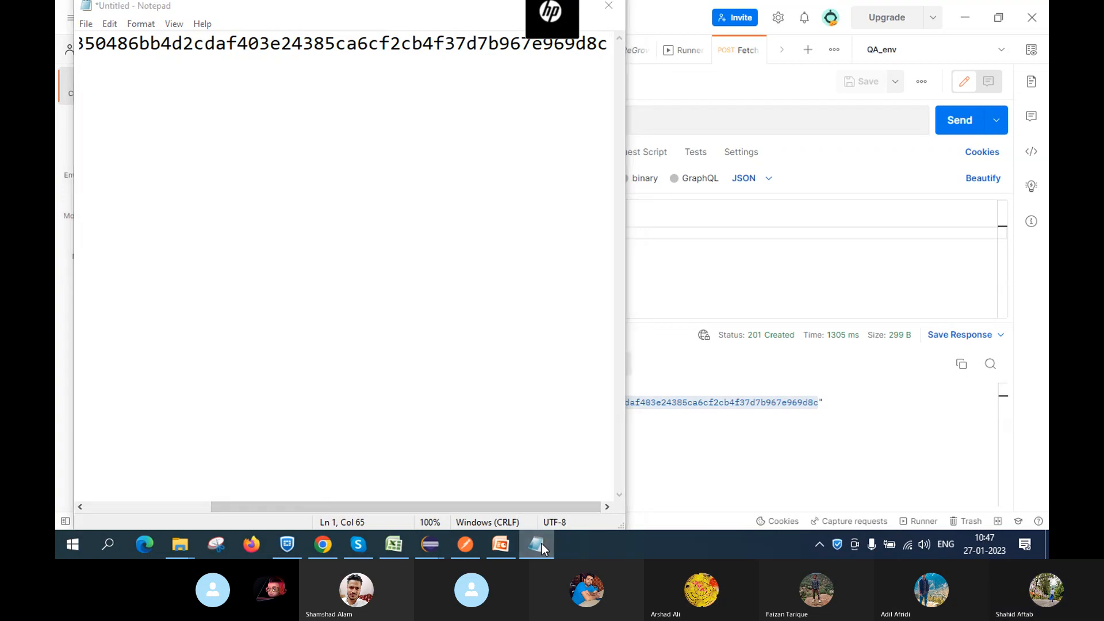
click(660, 457)
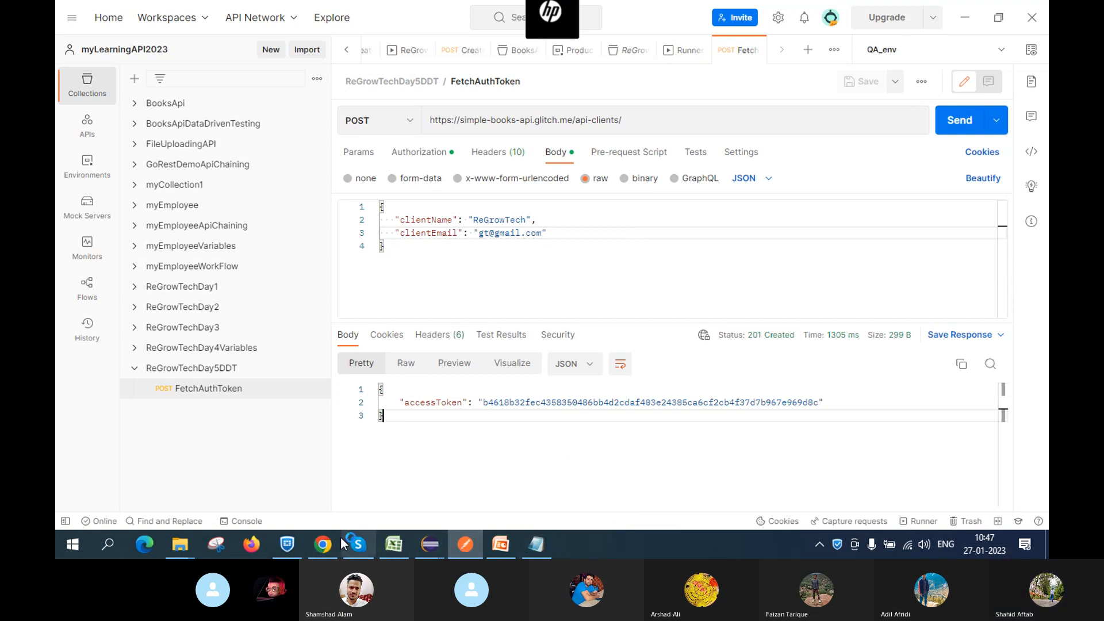
mouse_move(325, 548)
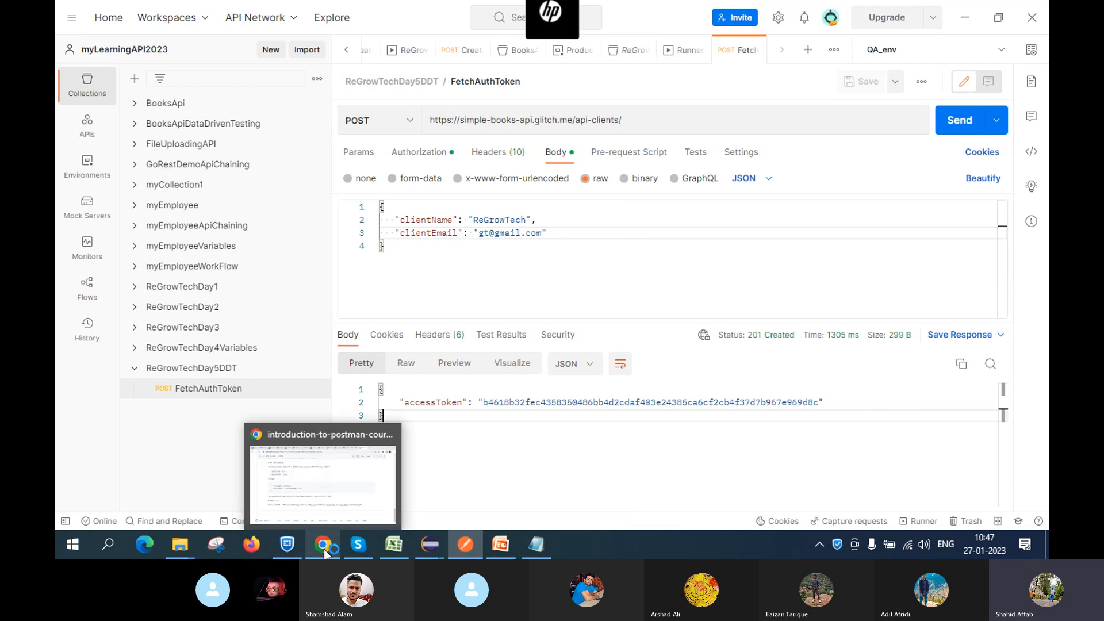
click(321, 483)
scroll(478, 222, up, 15)
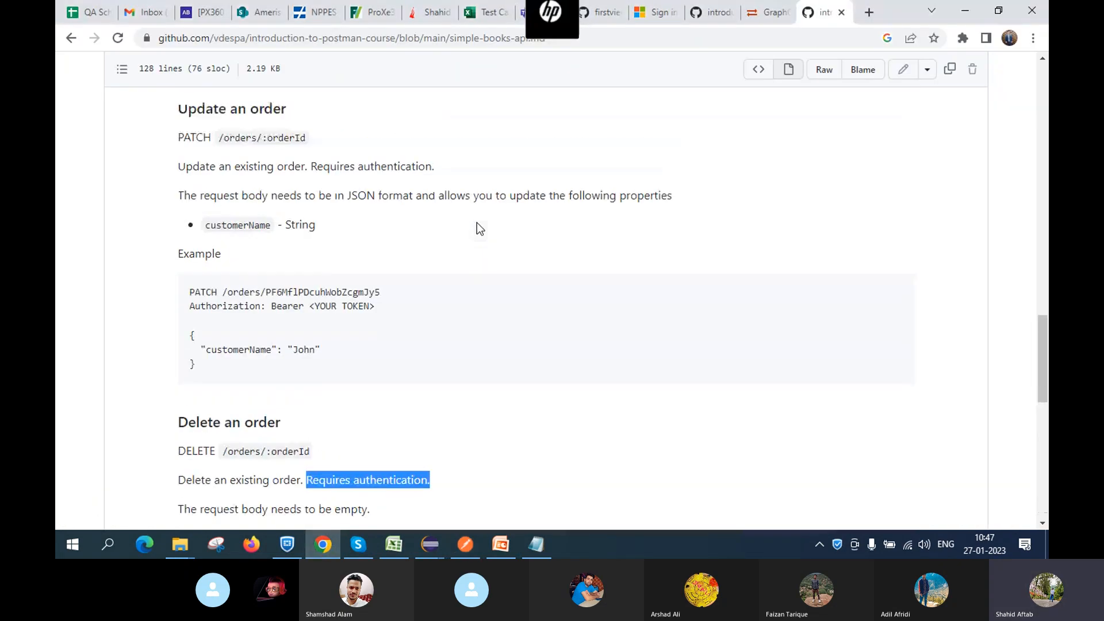
scroll(477, 222, down, 7)
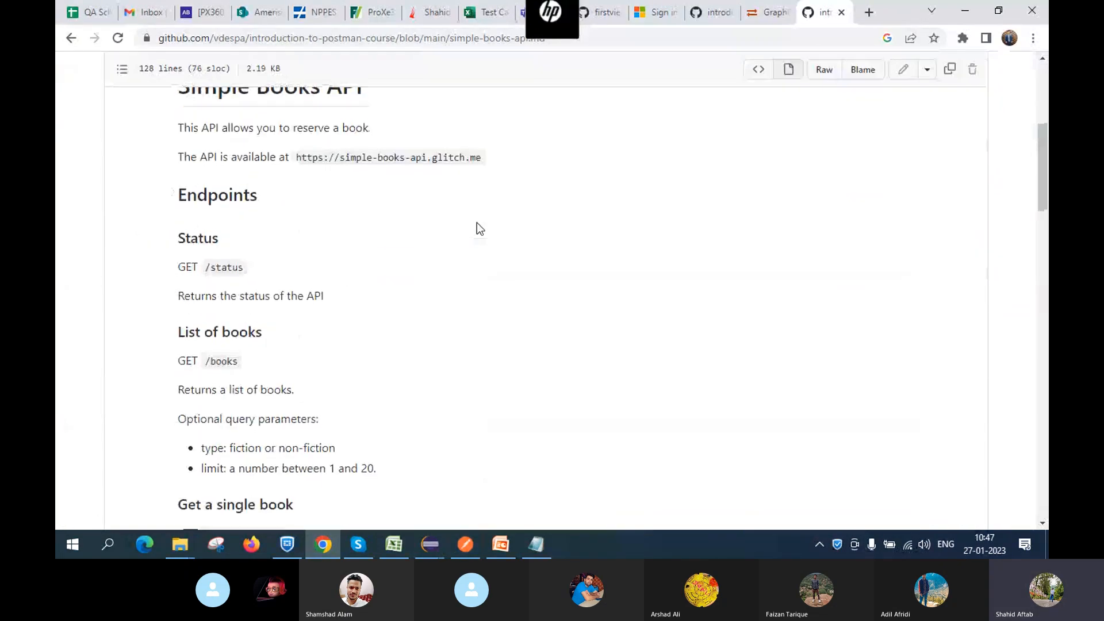
scroll(471, 220, down, 1)
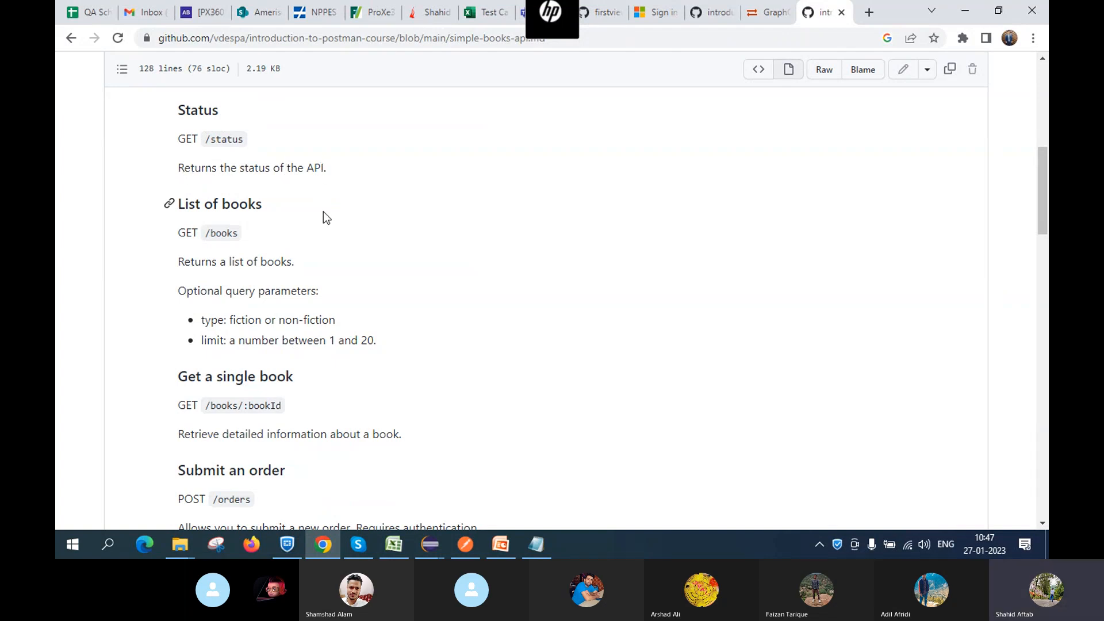
scroll(323, 211, down, 2)
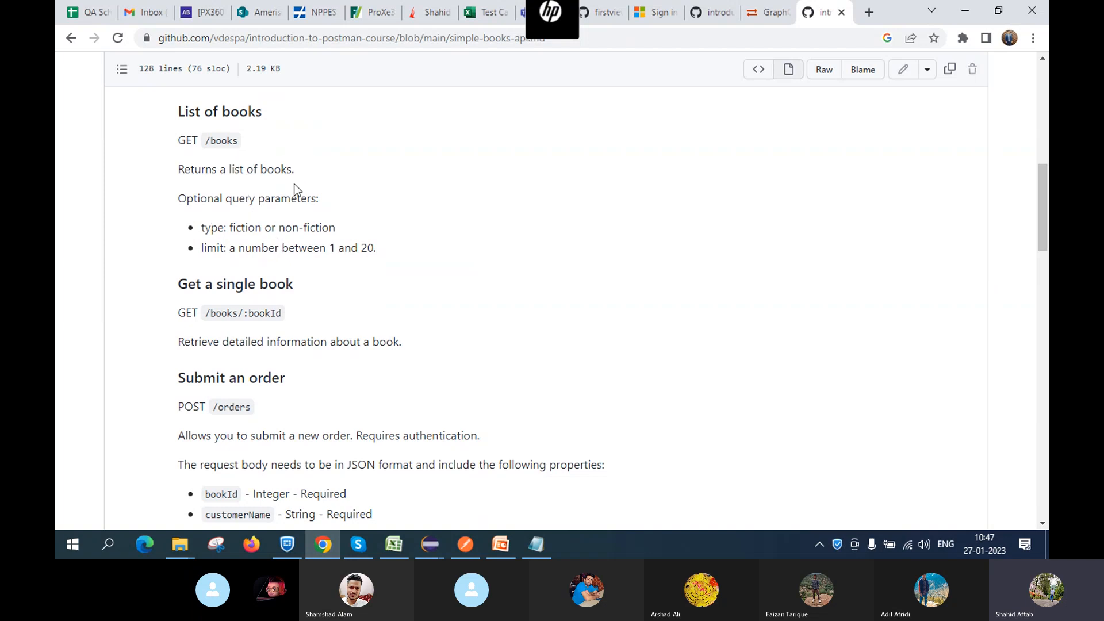
scroll(294, 185, up, 1)
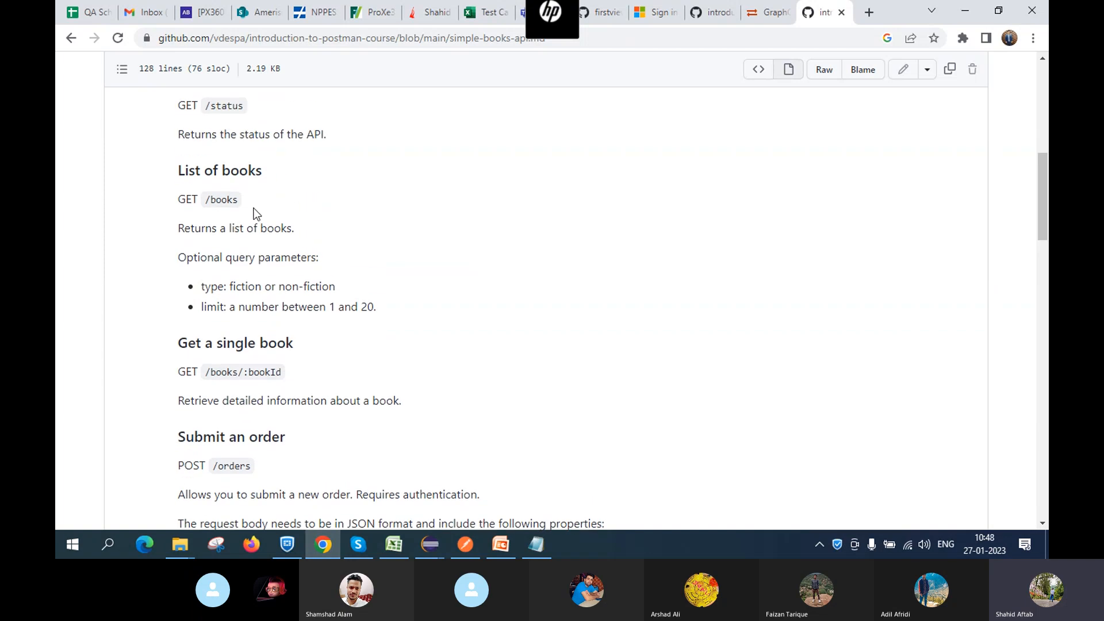
scroll(281, 219, up, 1)
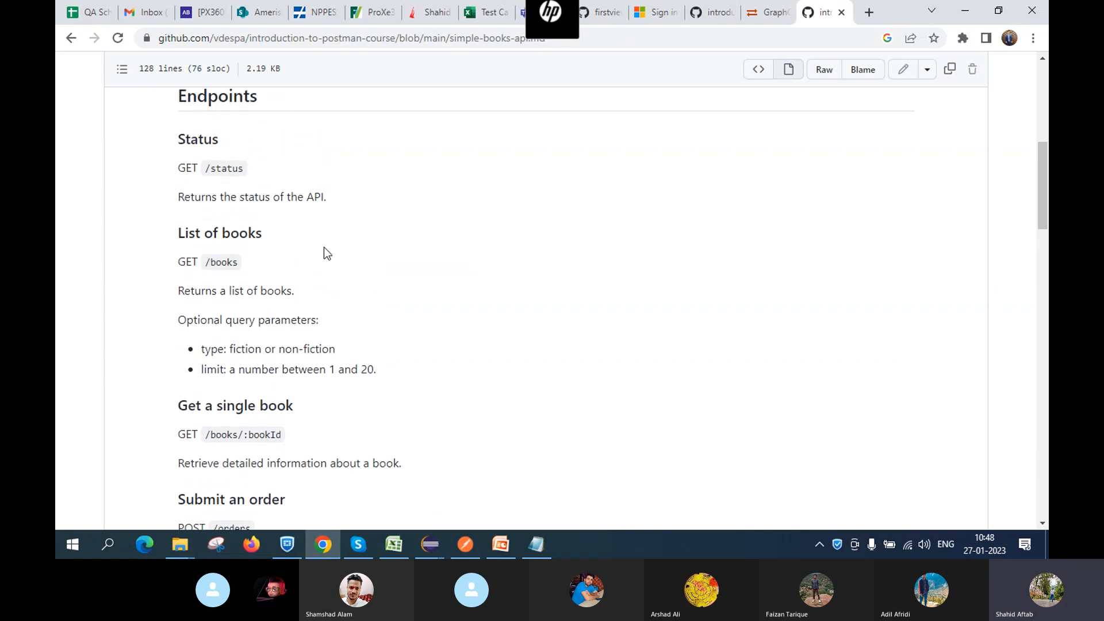
scroll(323, 247, up, 2)
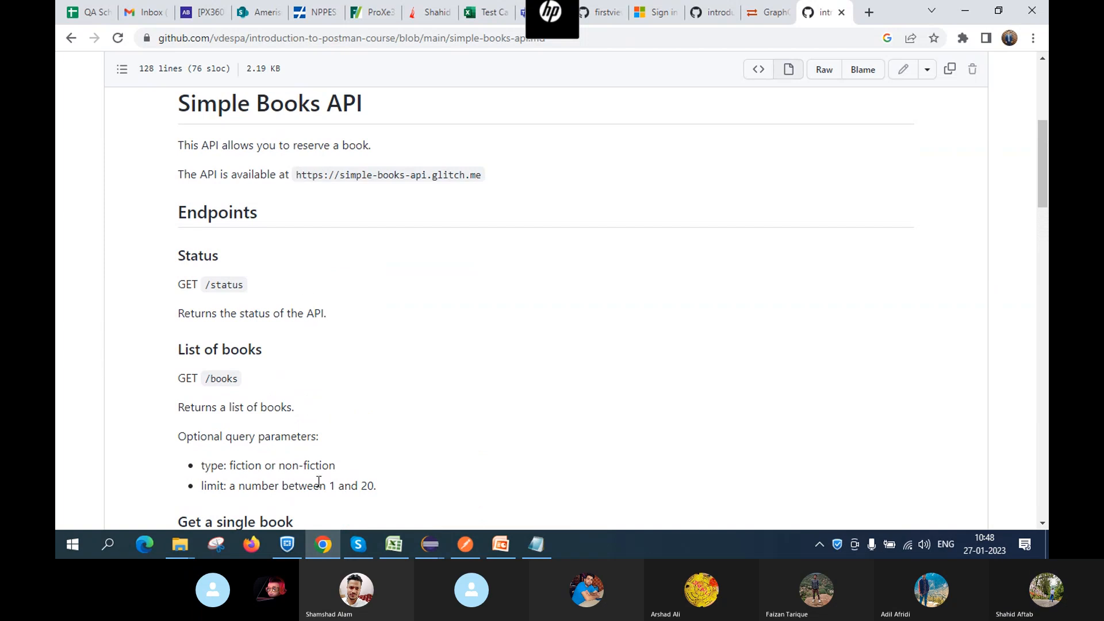
mouse_move(429, 550)
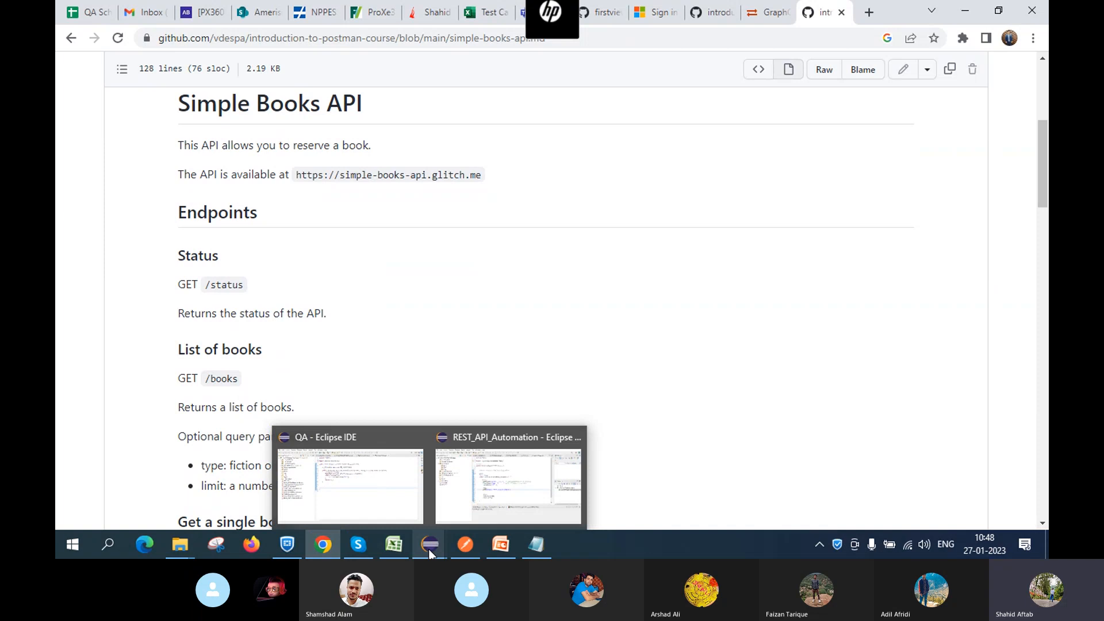
mouse_move(465, 546)
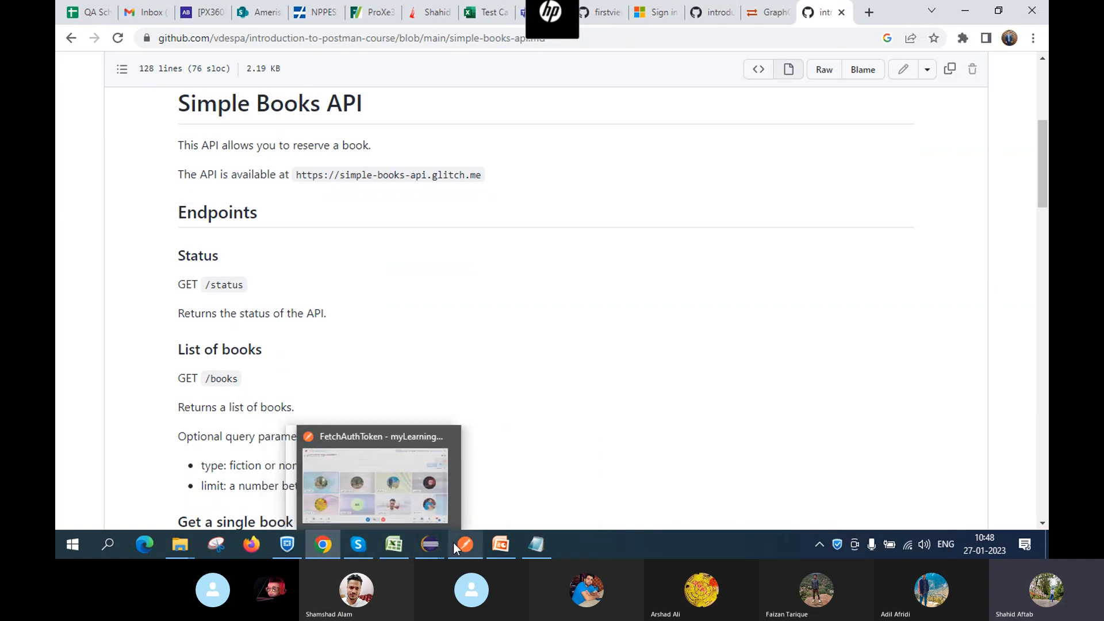
Add a new request named GetBooks to the ReGrowTechDay5DDT collection
click(450, 477)
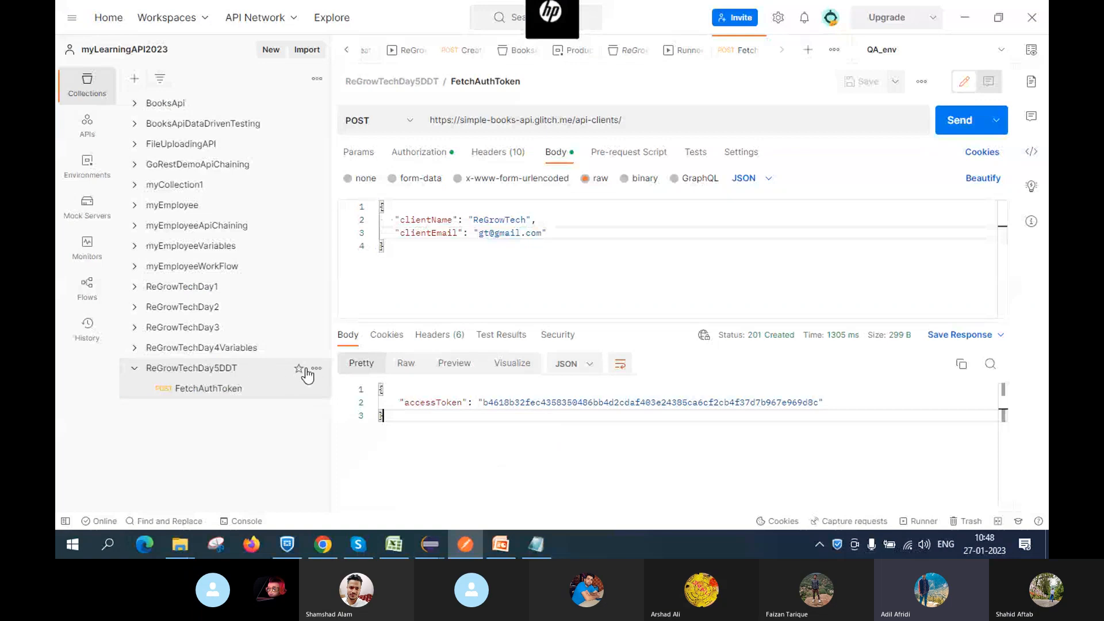
click(315, 368)
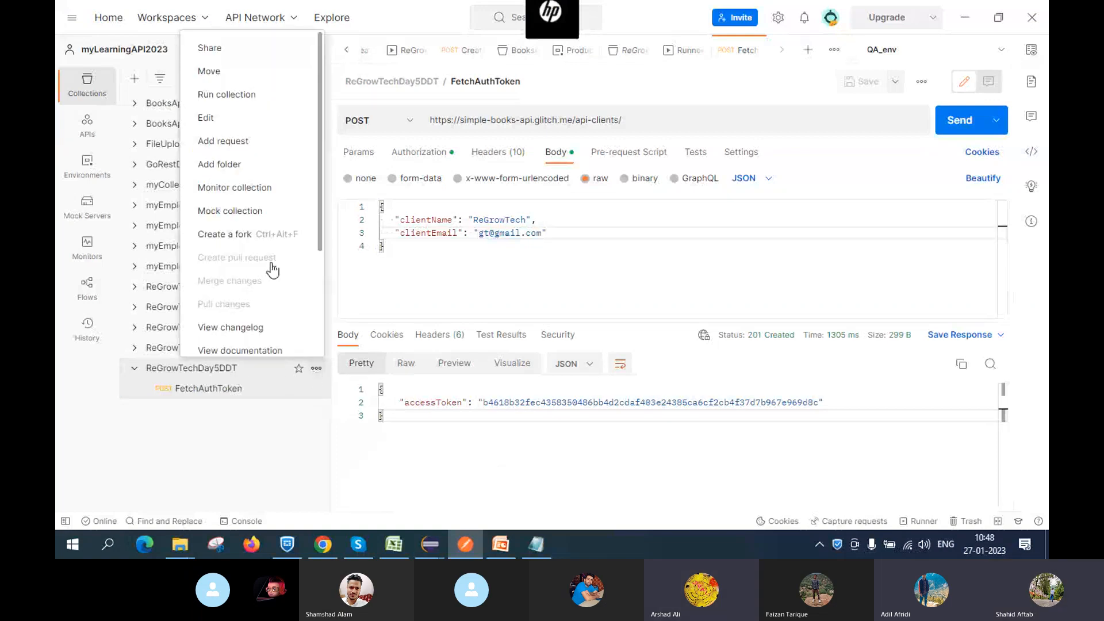
click(247, 142)
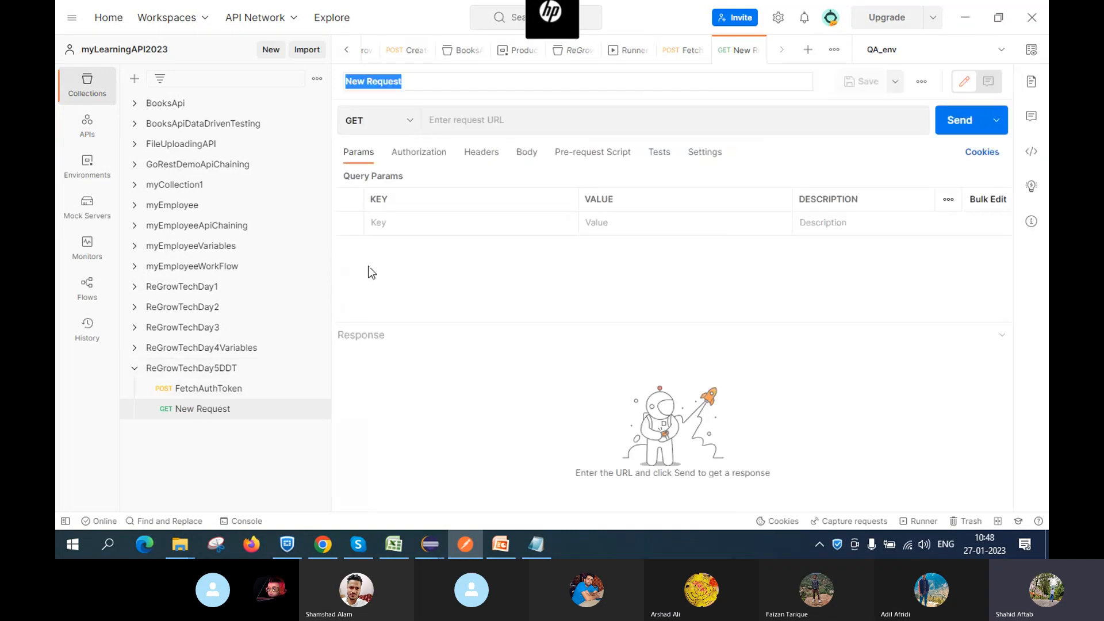
key(BackSpace)
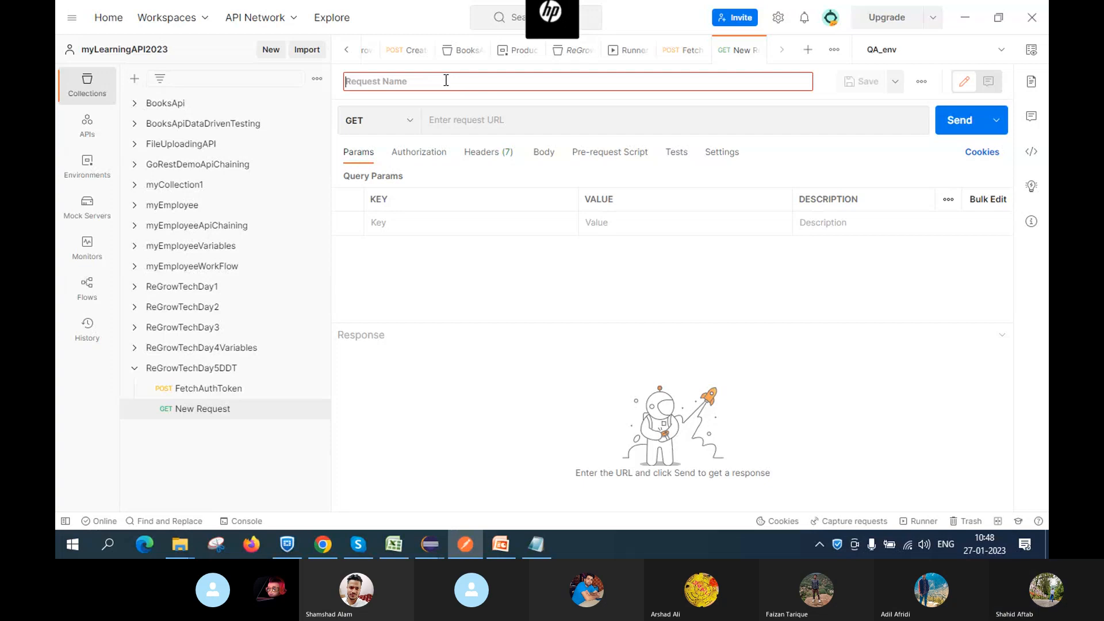
text(GetBook)
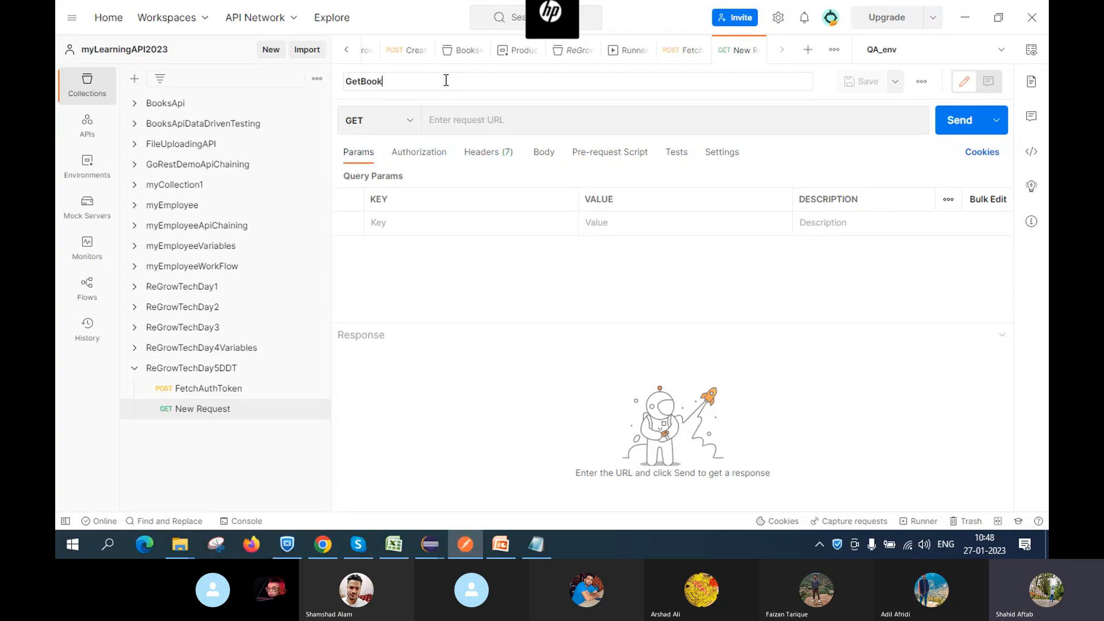
text(s)
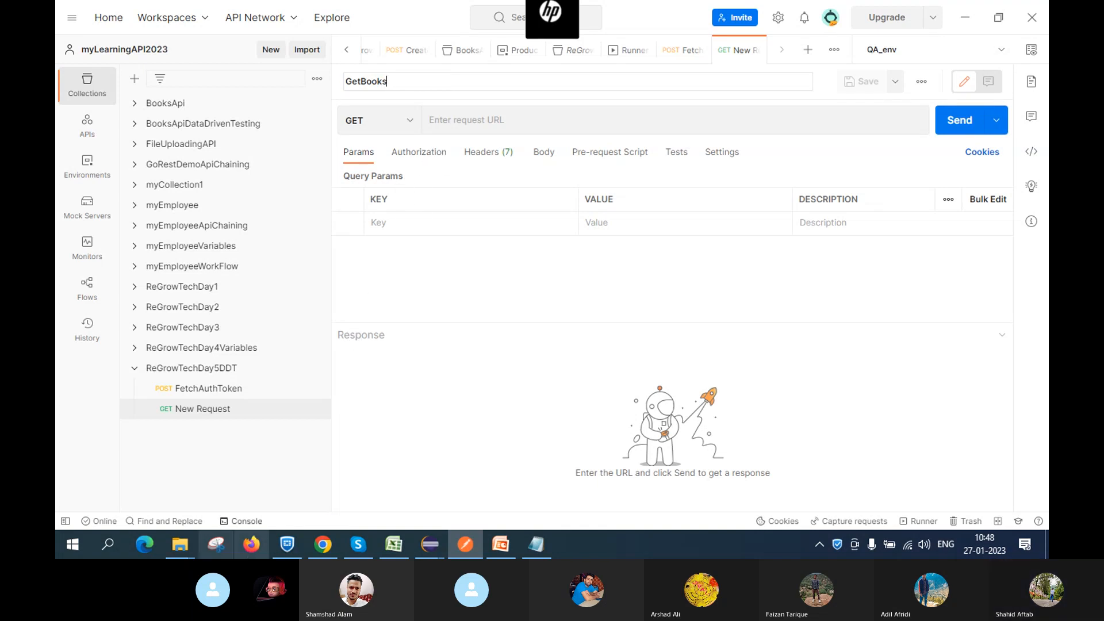
mouse_move(323, 544)
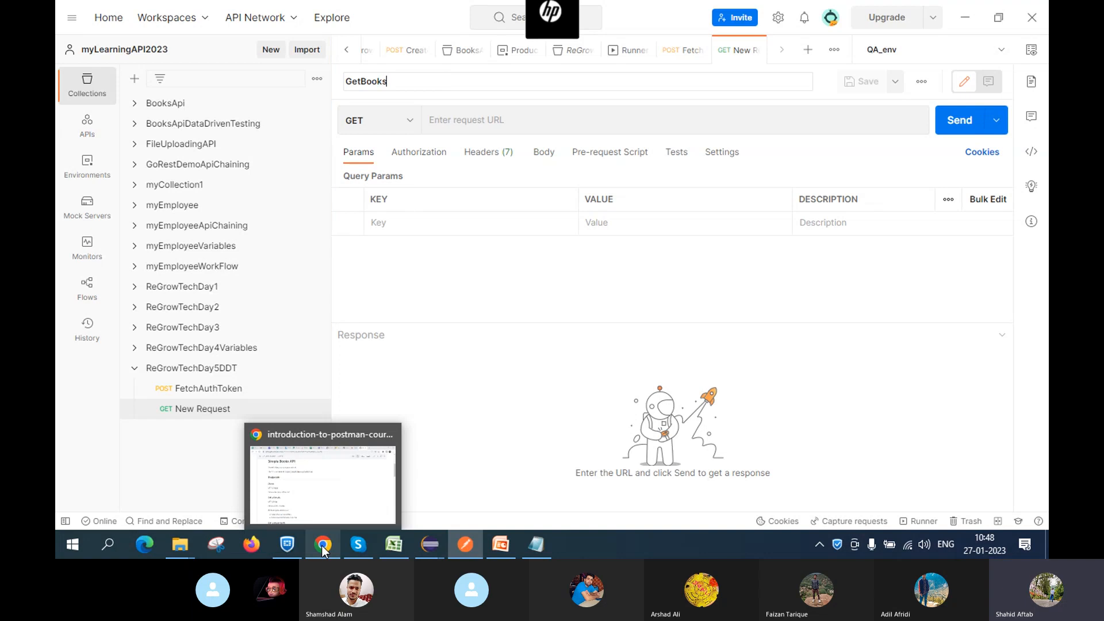
click(325, 498)
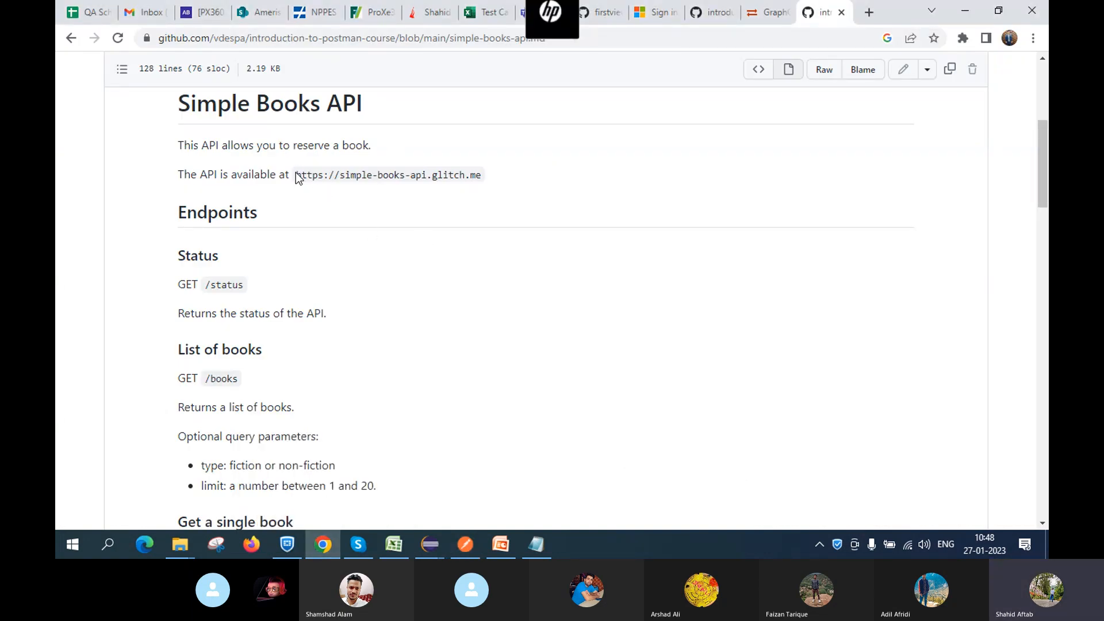
drag(296, 175, 486, 177)
key(ctrl+c)
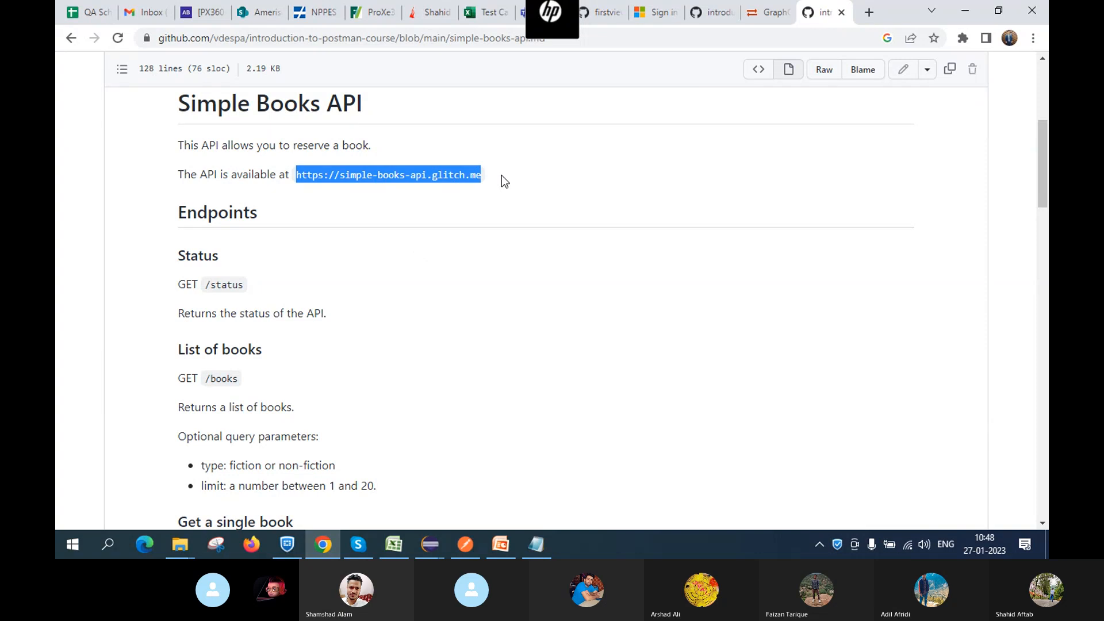
key(alt+Tab)
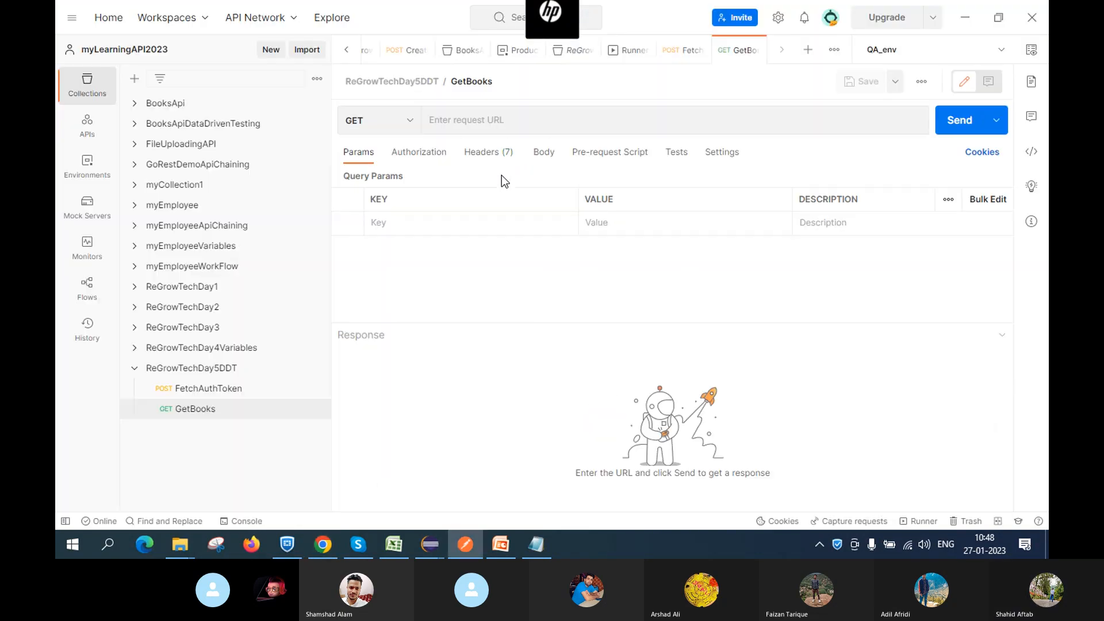
click(465, 115)
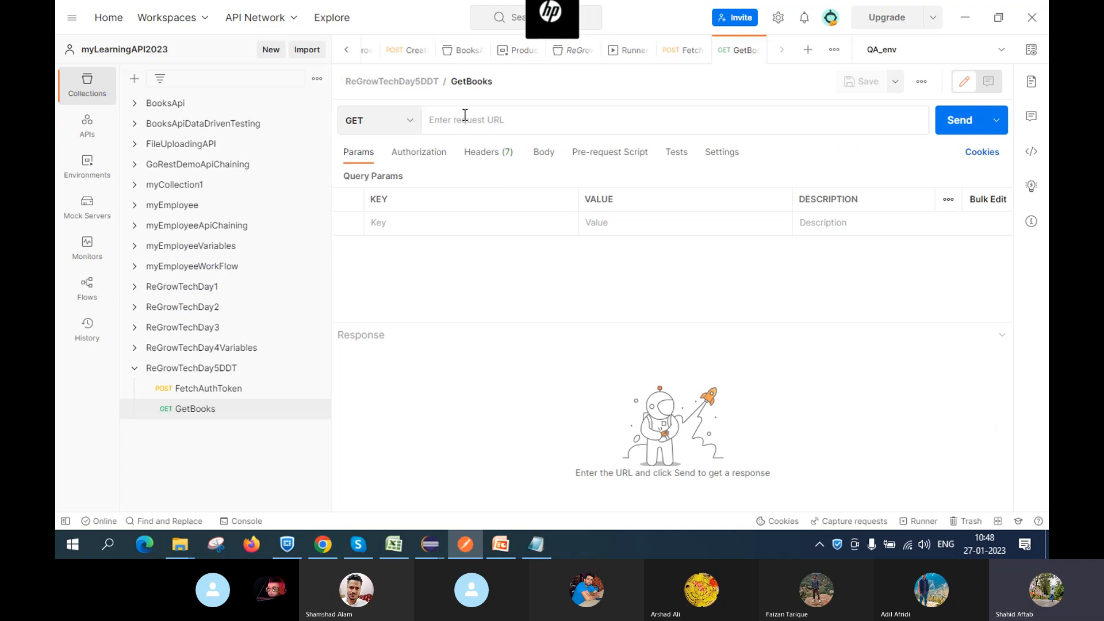
key(ctrl+v)
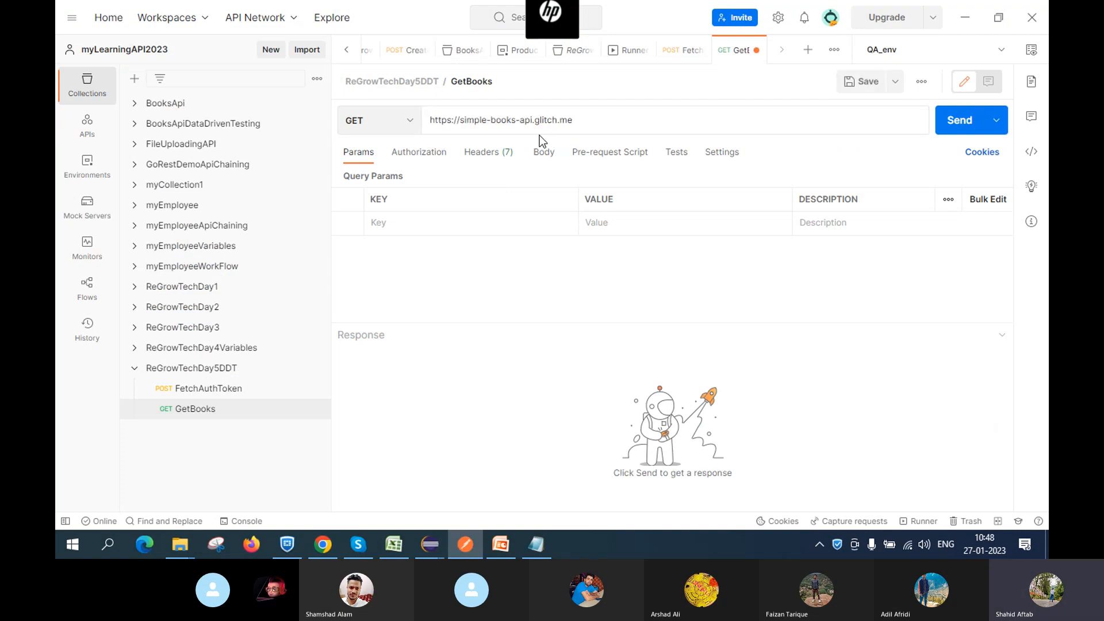
key(alt+Tab)
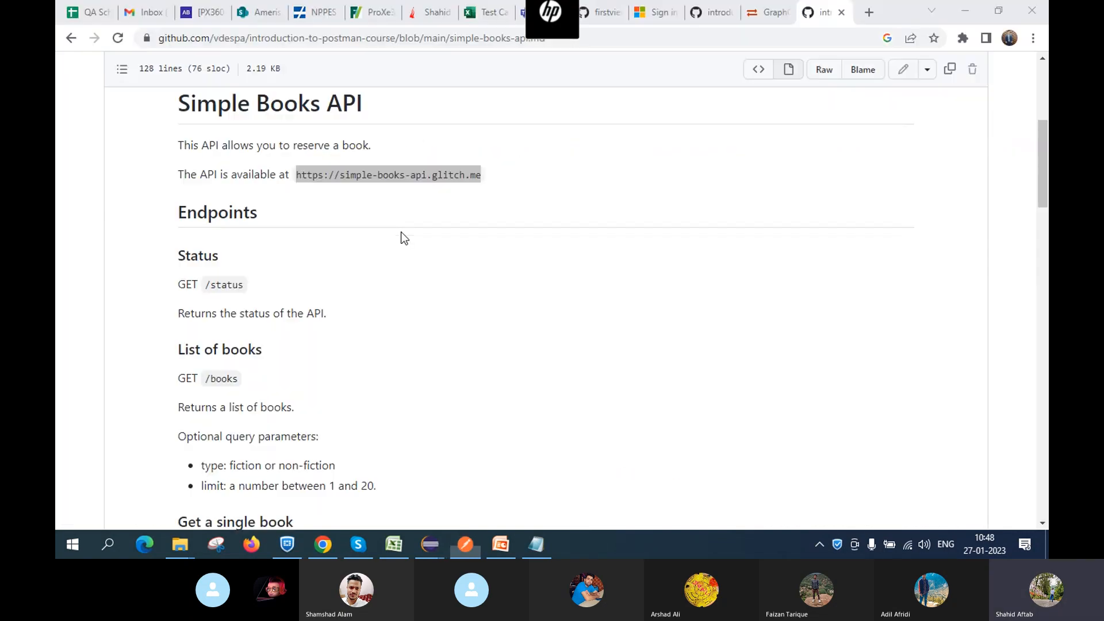
scroll(293, 310, down, 3)
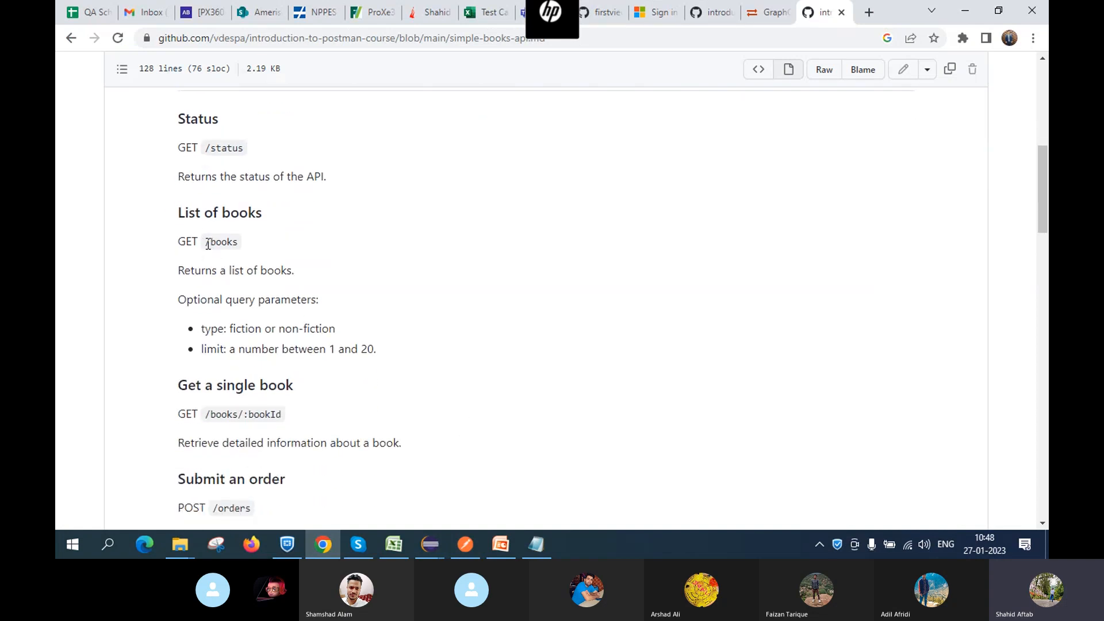
drag(207, 241, 239, 242)
key(ctrl+c)
key(alt+Tab)
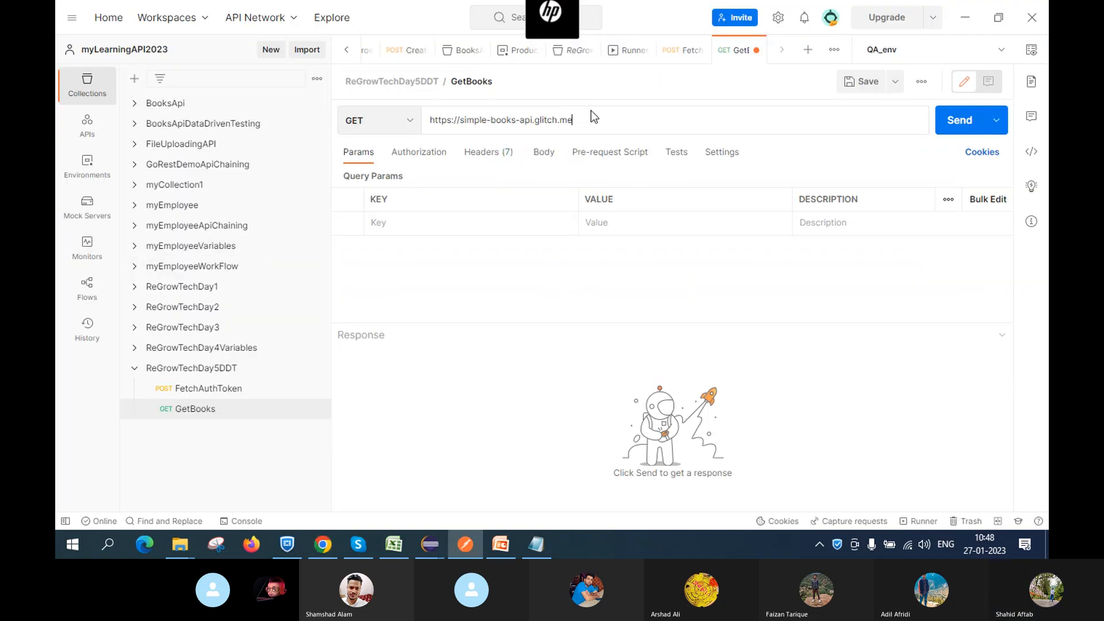
key(ctrl+v)
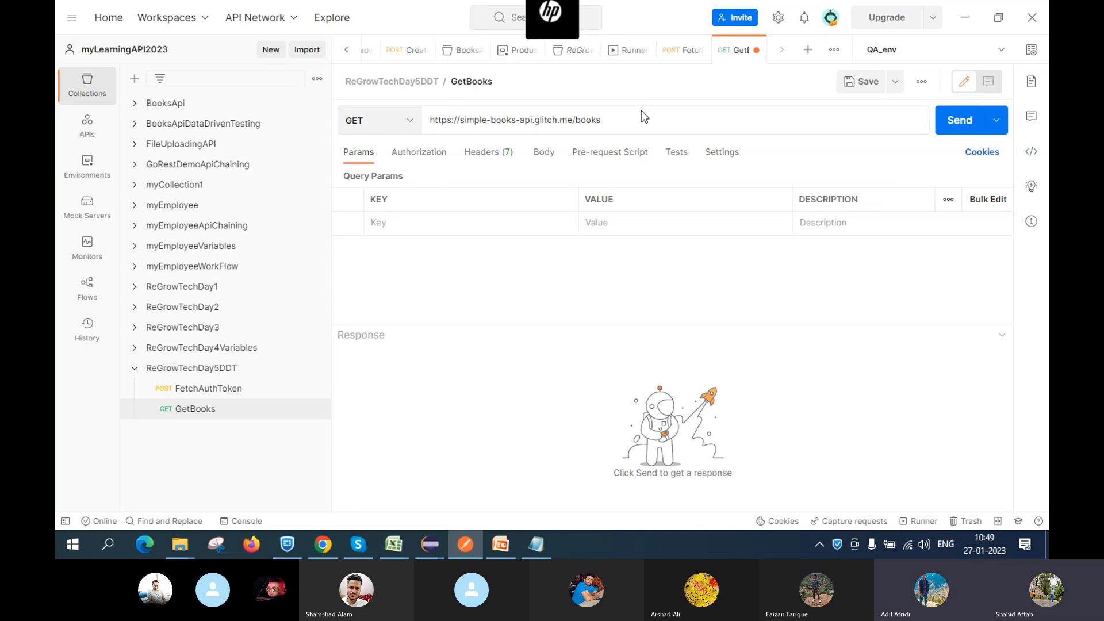
click(410, 156)
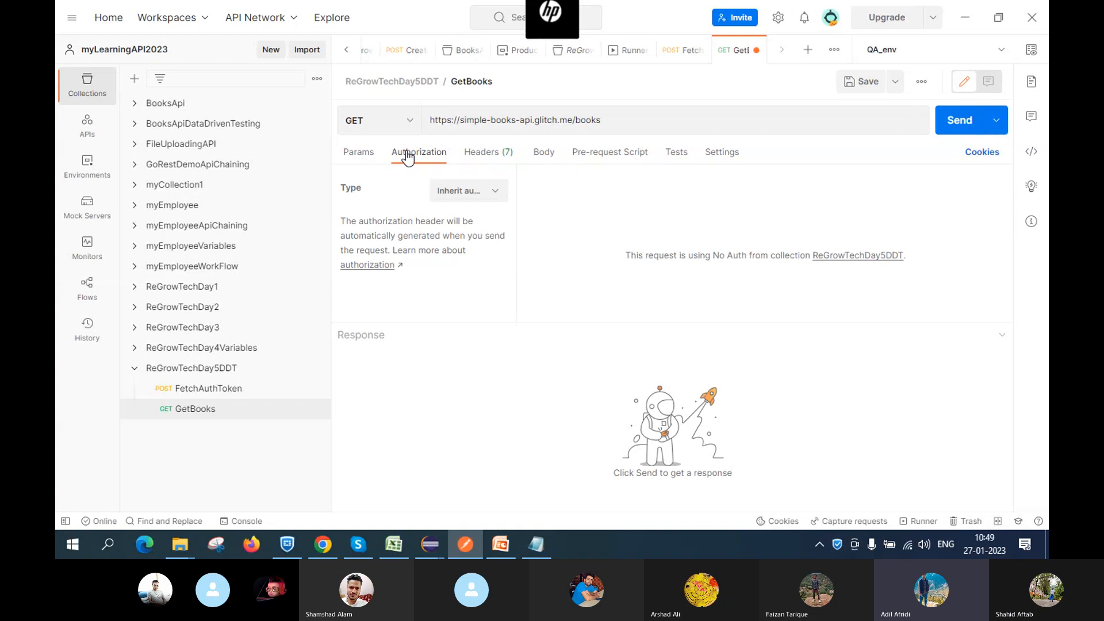
click(310, 546)
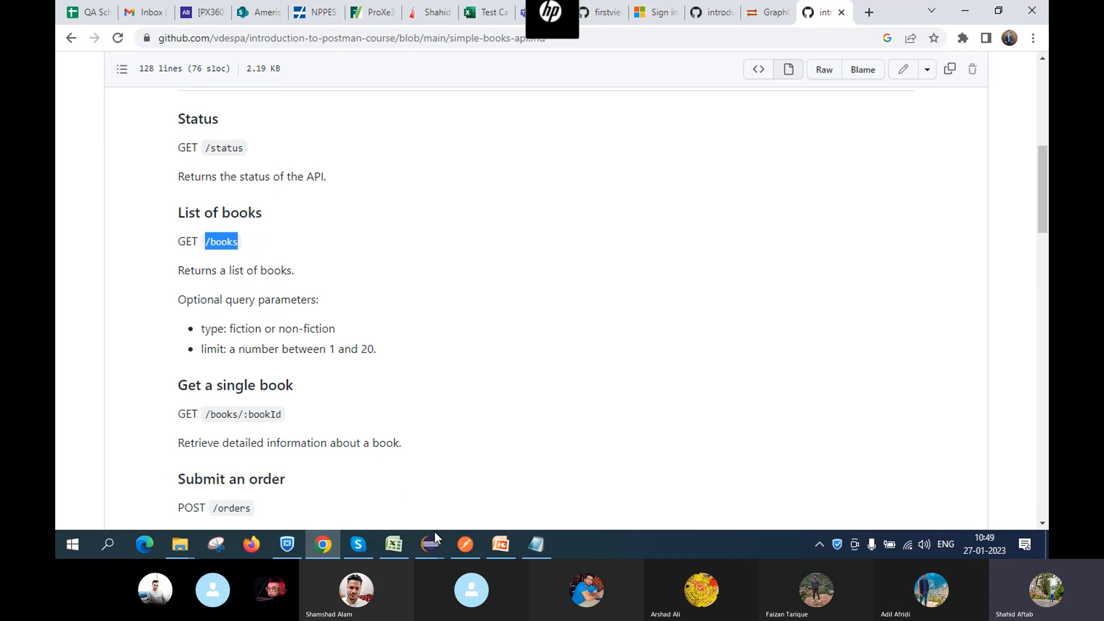
click(468, 548)
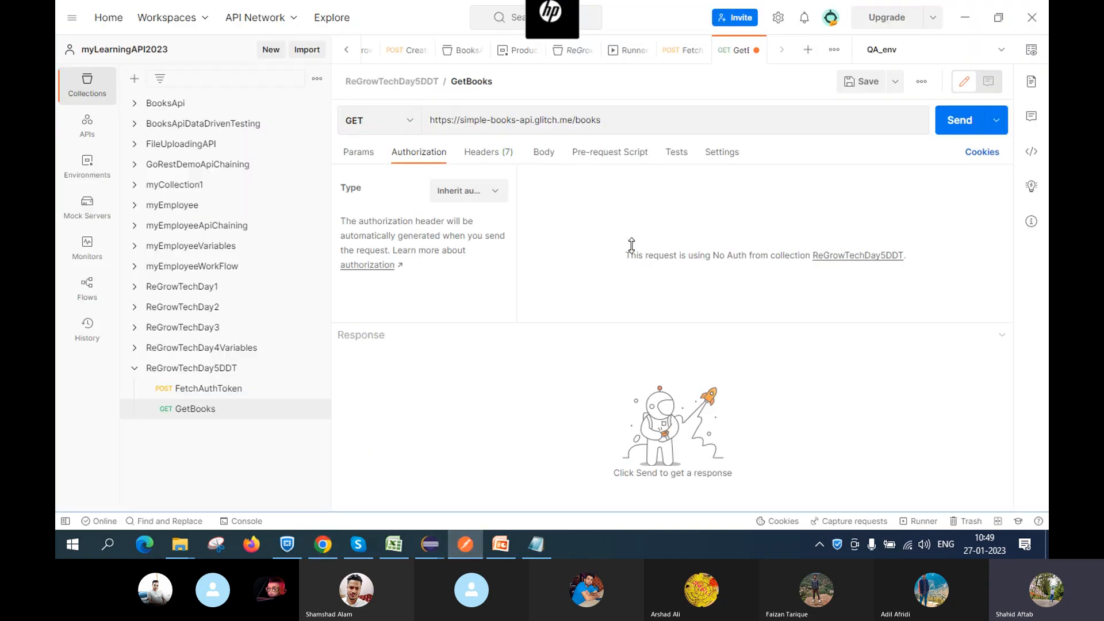
Save and send GetBooks, enlarge the response pane, and scroll through the six-book JSON
click(860, 81)
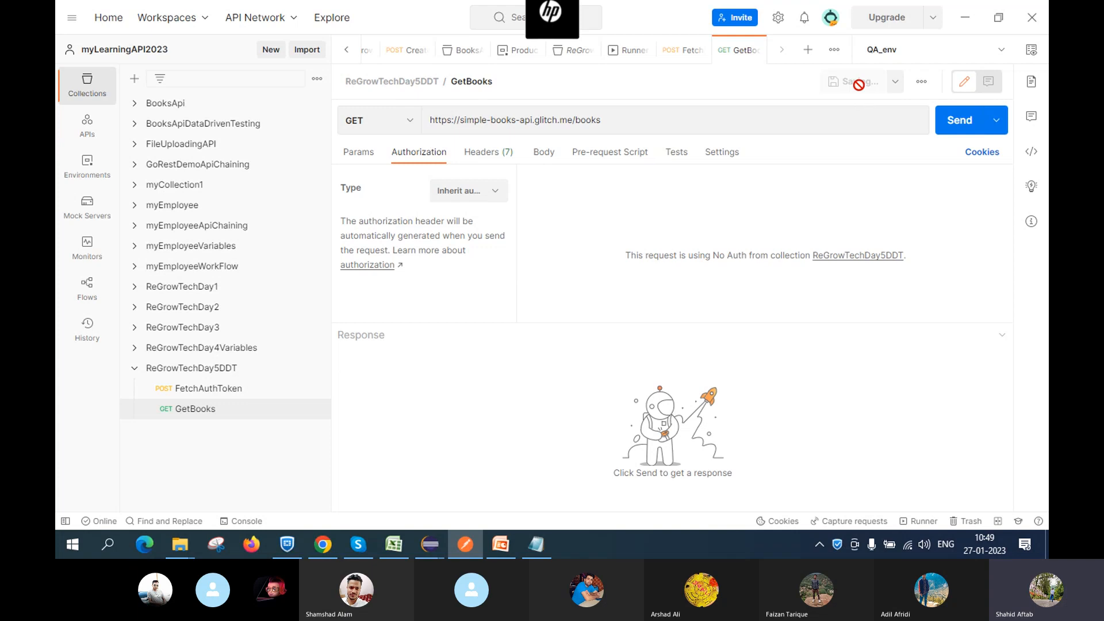
click(959, 125)
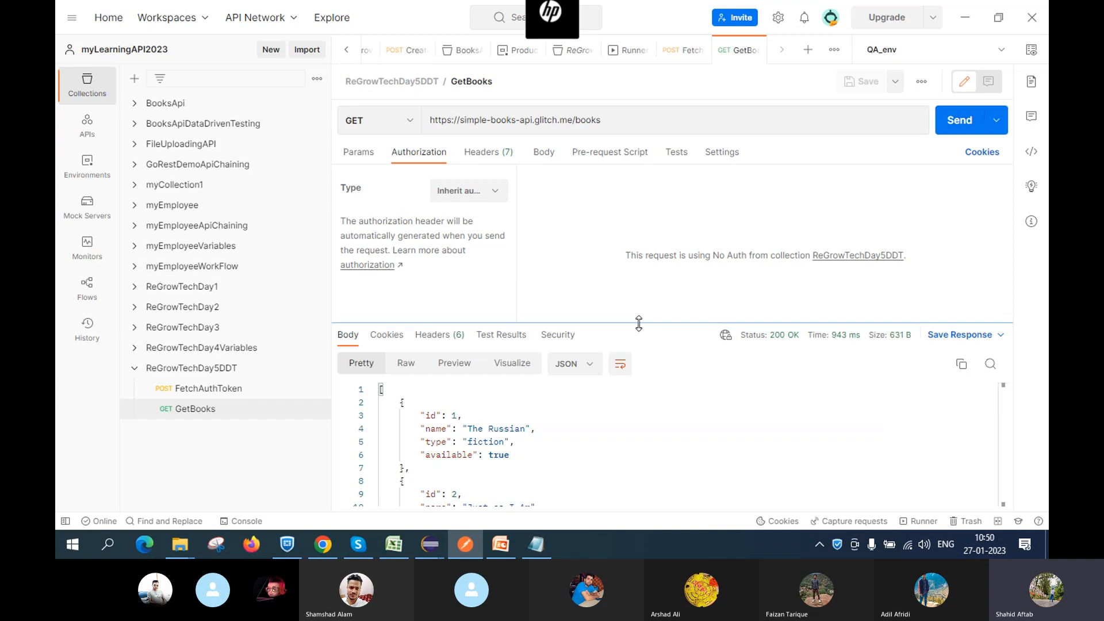
drag(638, 323, 639, 164)
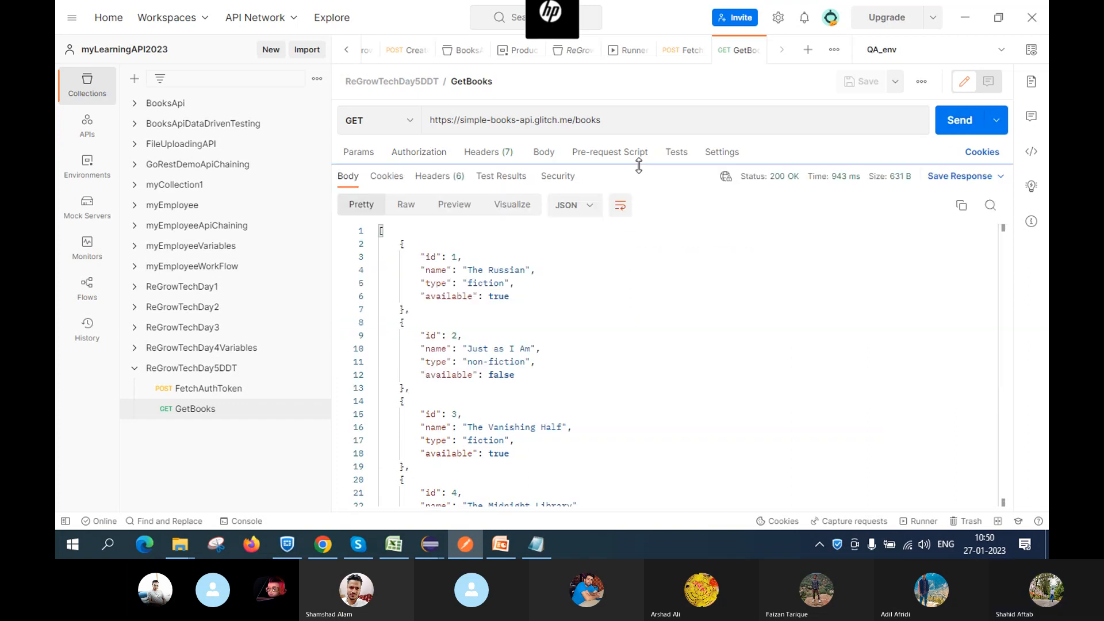
scroll(608, 309, down, 3)
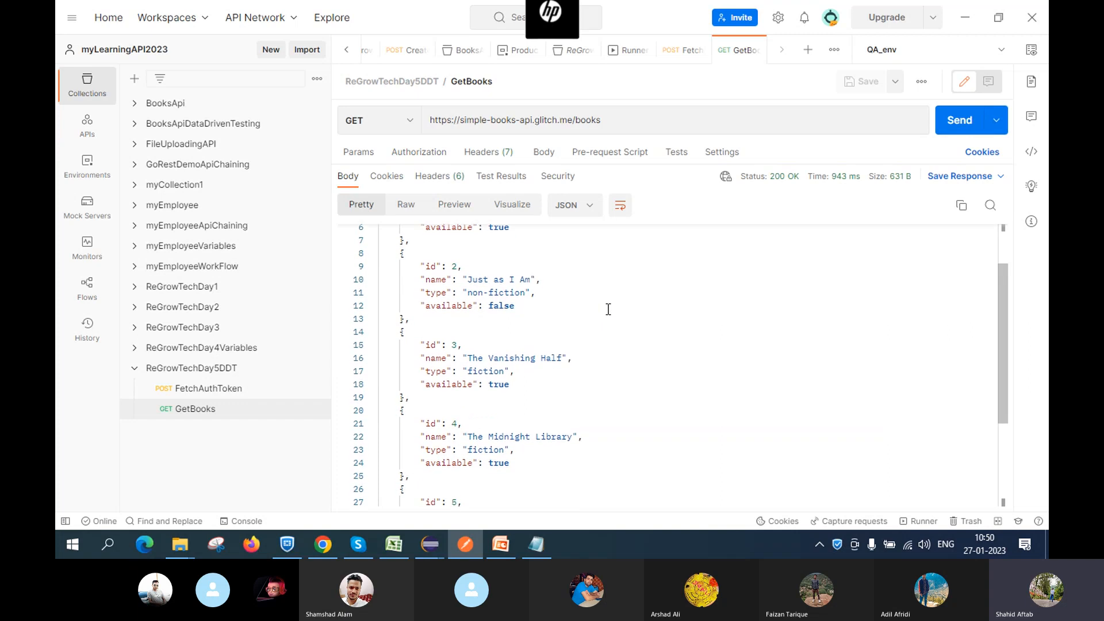
scroll(608, 309, up, 3)
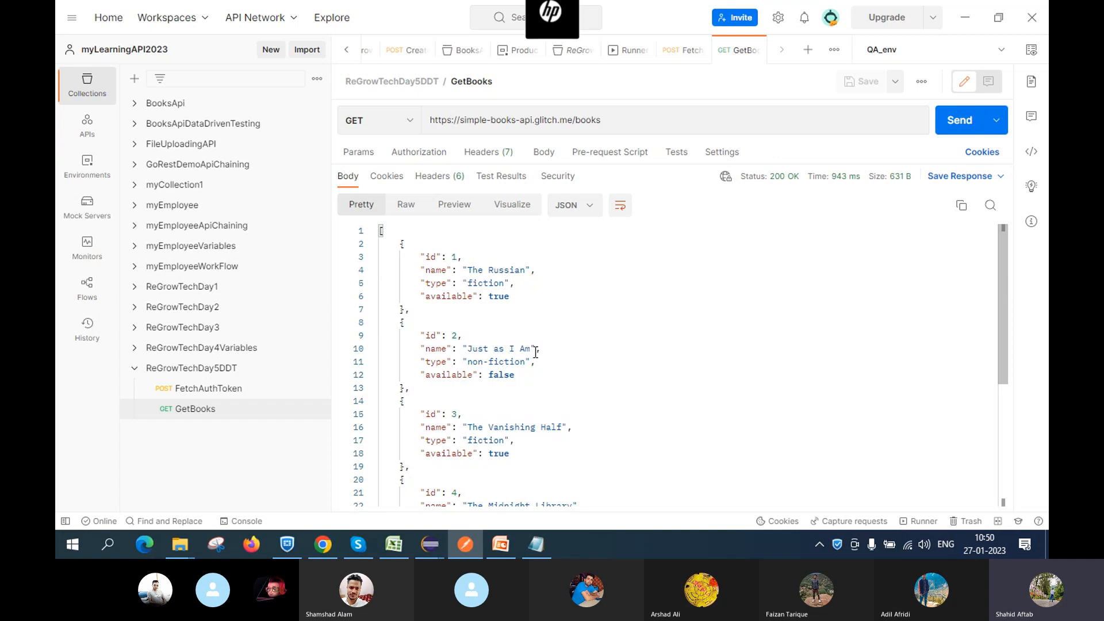
scroll(535, 352, down, 5)
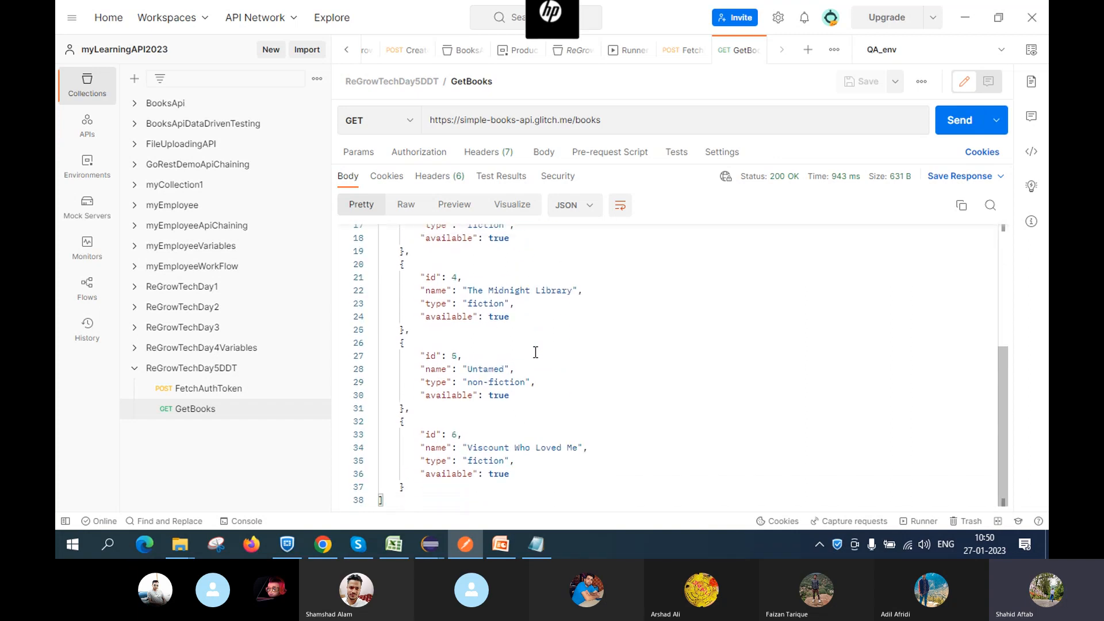
scroll(535, 352, up, 5)
scroll(536, 352, down, 5)
scroll(535, 352, up, 5)
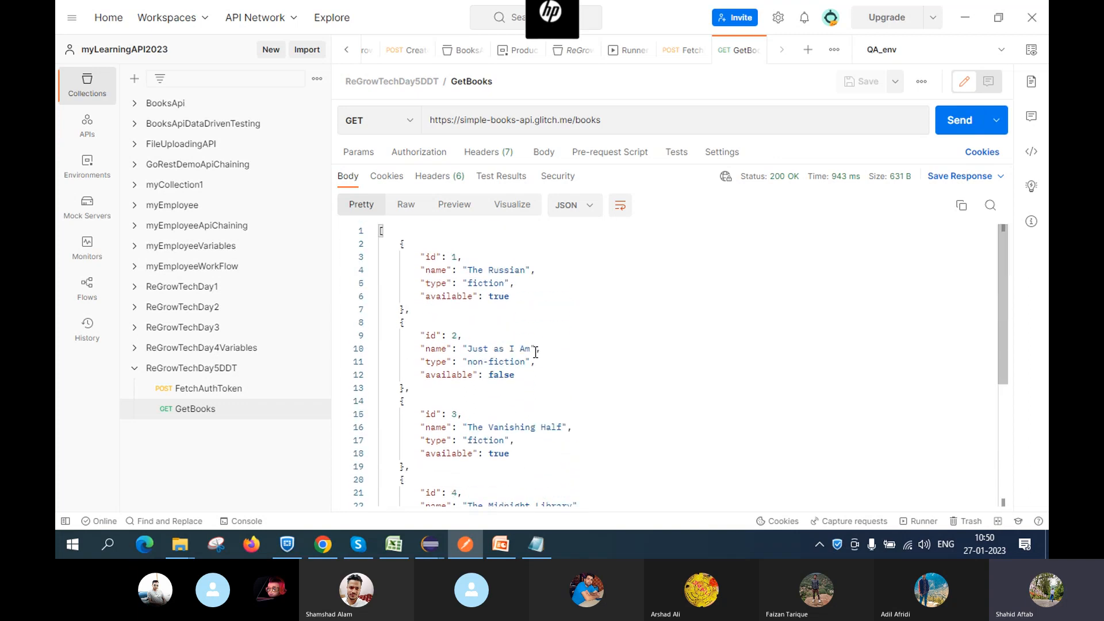
scroll(535, 352, down, 5)
scroll(535, 352, up, 5)
scroll(536, 352, down, 5)
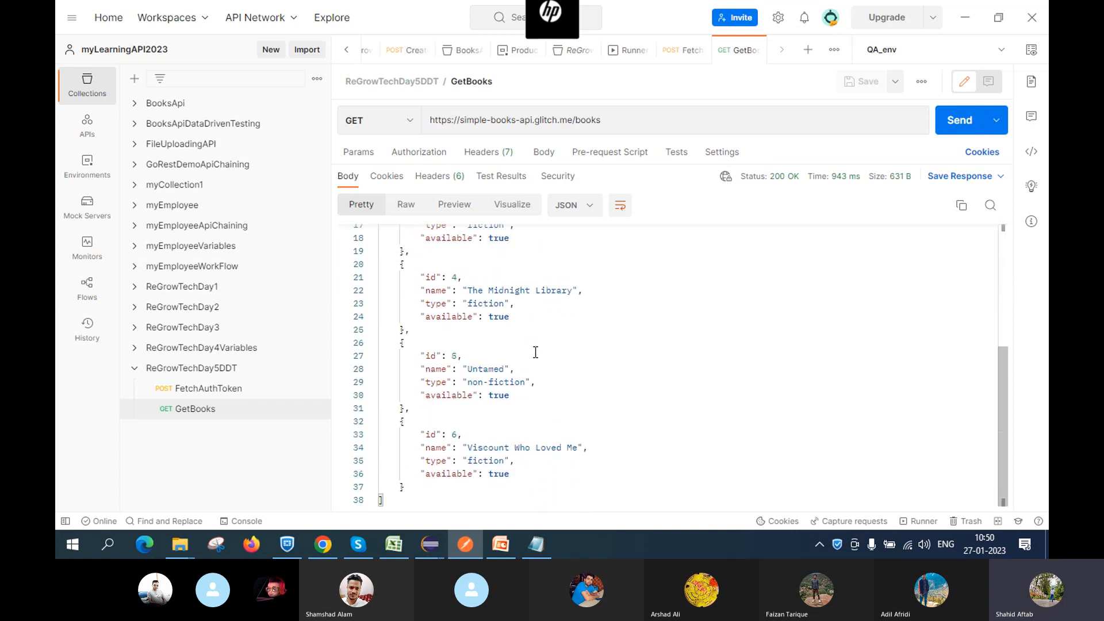
scroll(535, 352, up, 5)
scroll(518, 339, down, 3)
scroll(503, 330, up, 3)
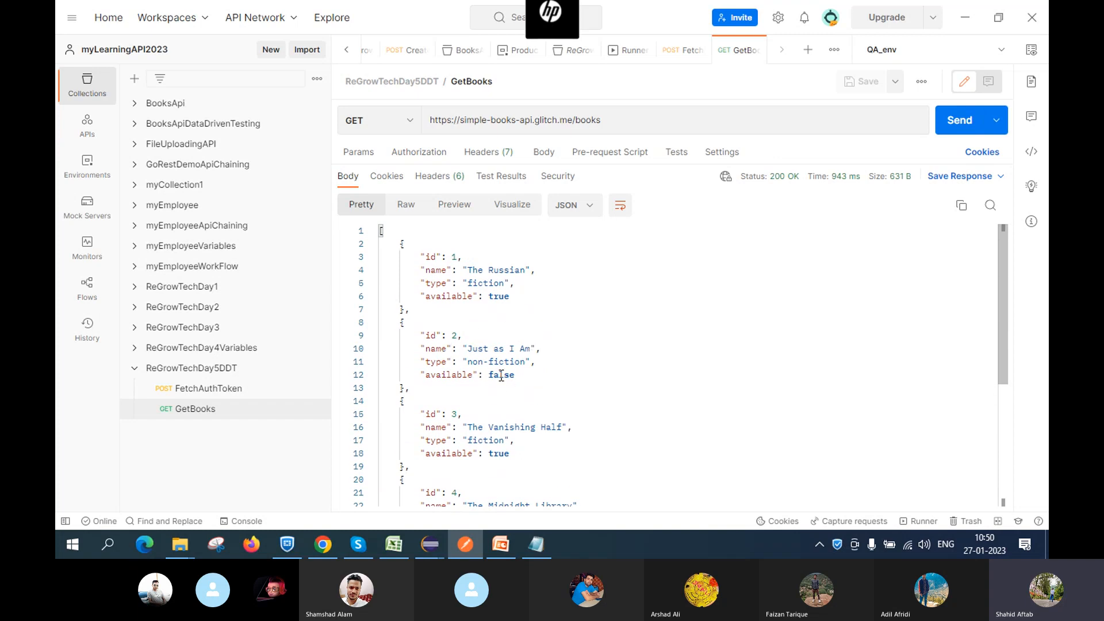
scroll(525, 377, down, 5)
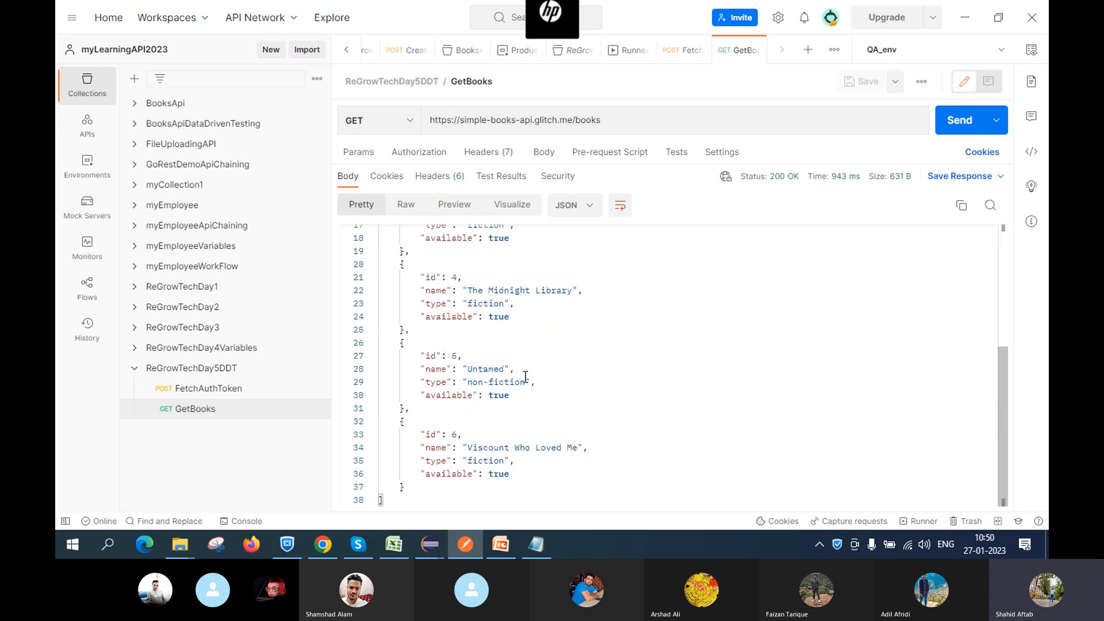
scroll(525, 377, up, 5)
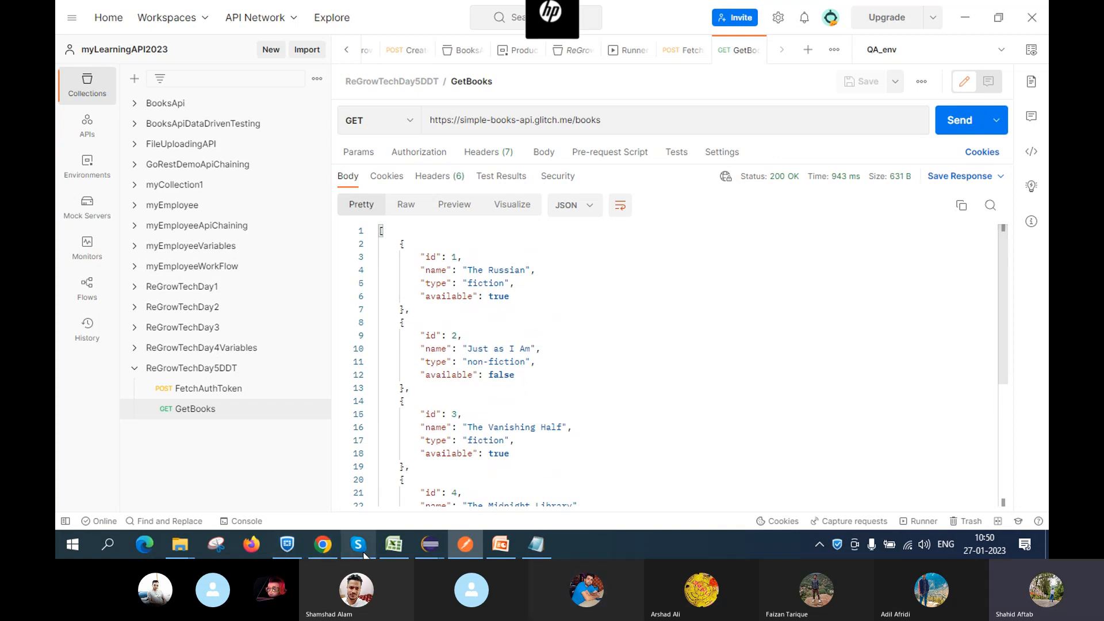
mouse_move(369, 549)
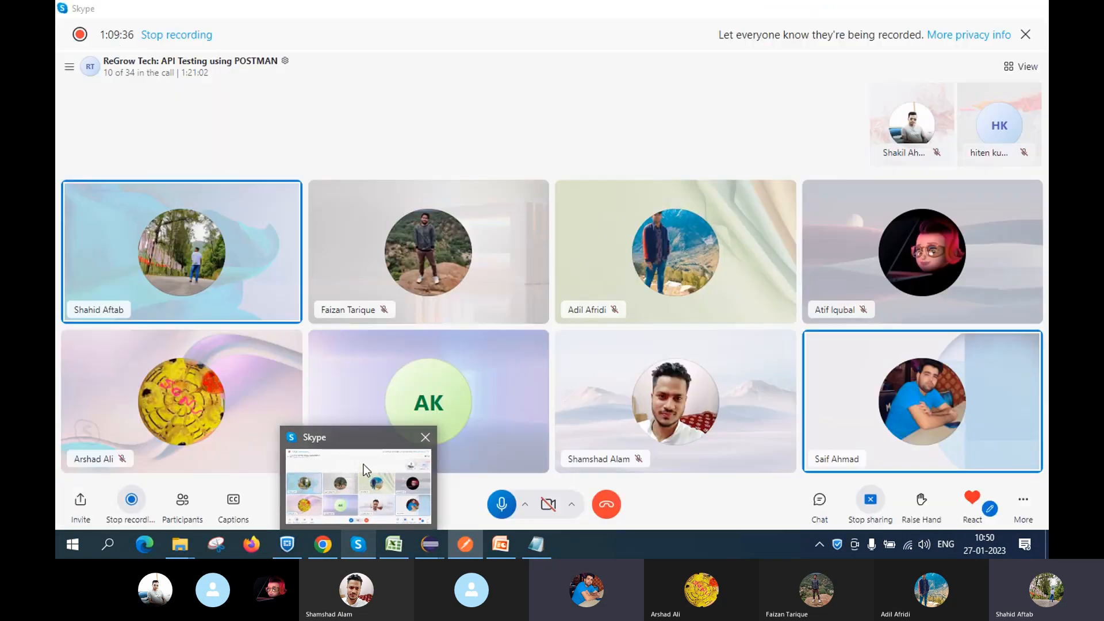
click(364, 464)
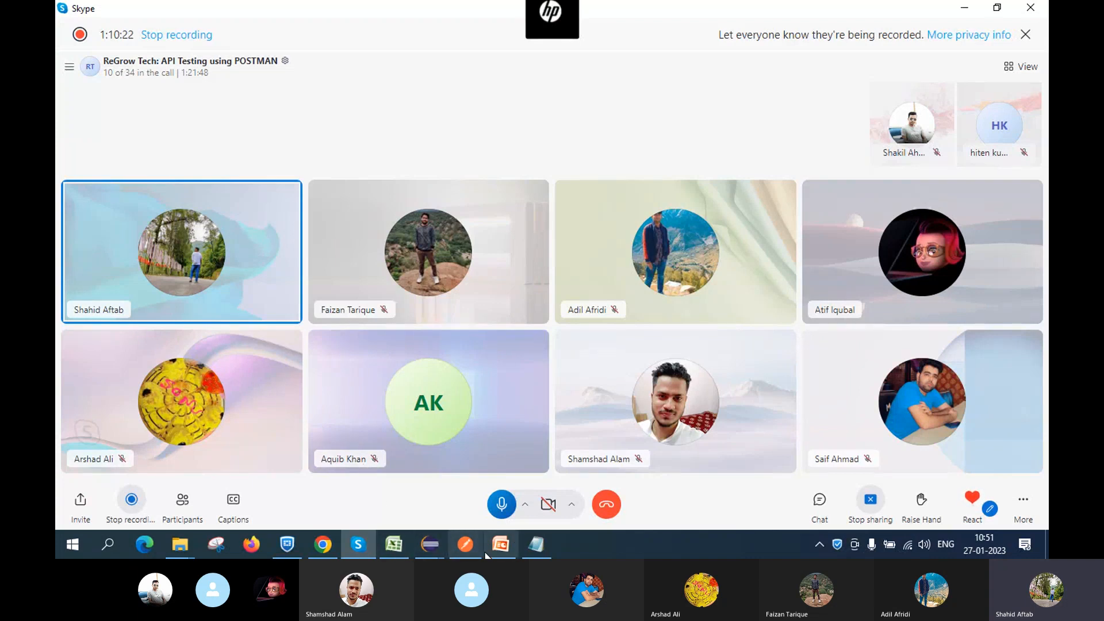
click(464, 545)
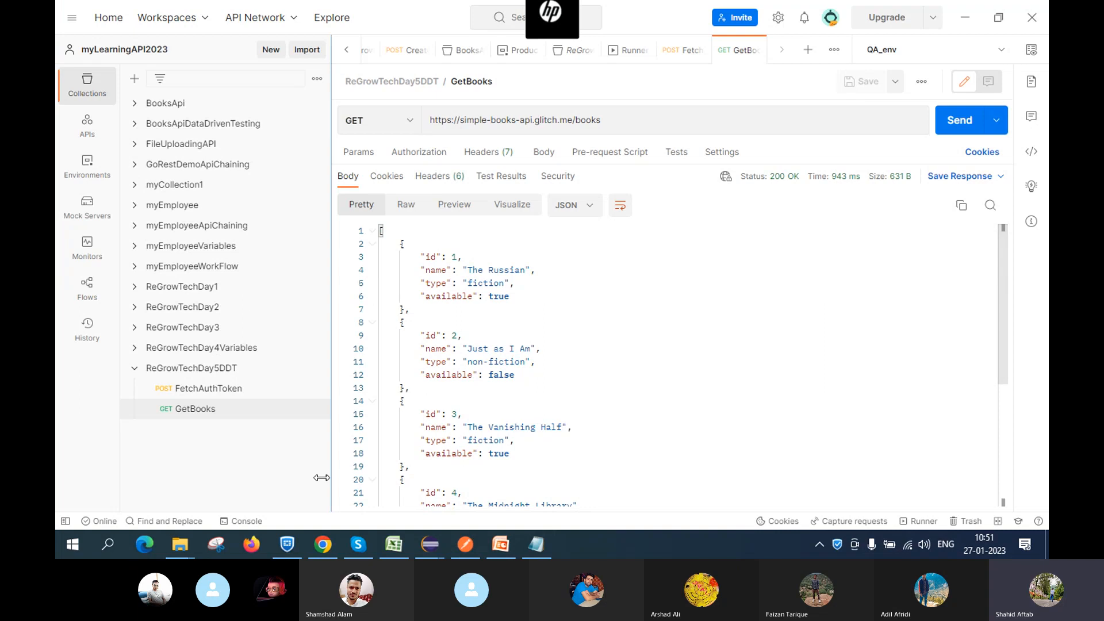
click(322, 543)
scroll(292, 350, down, 2)
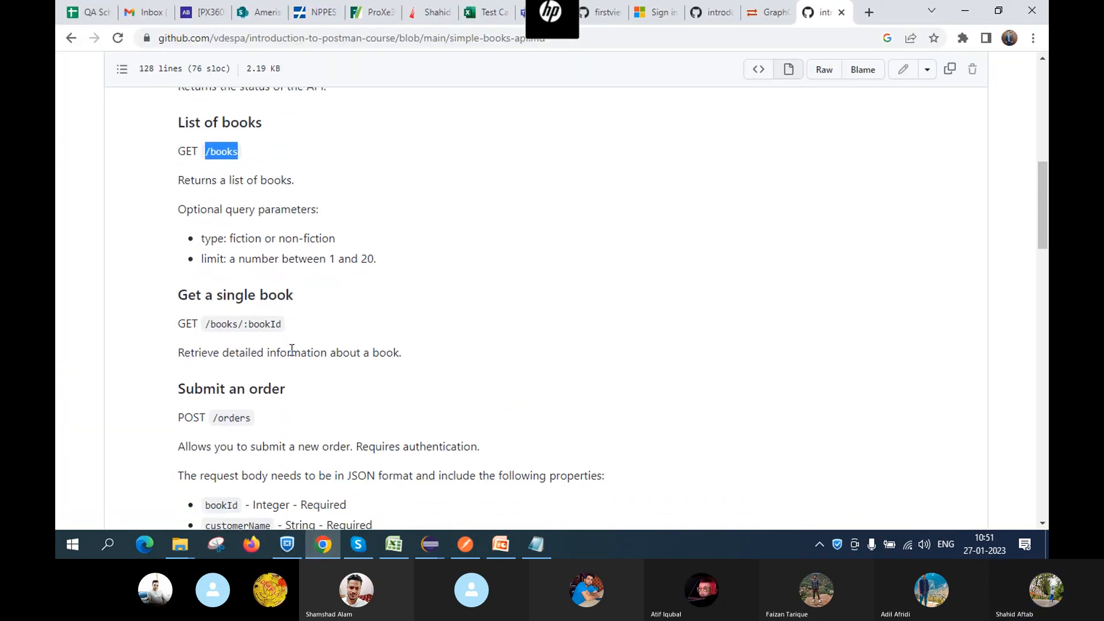
scroll(292, 350, down, 1)
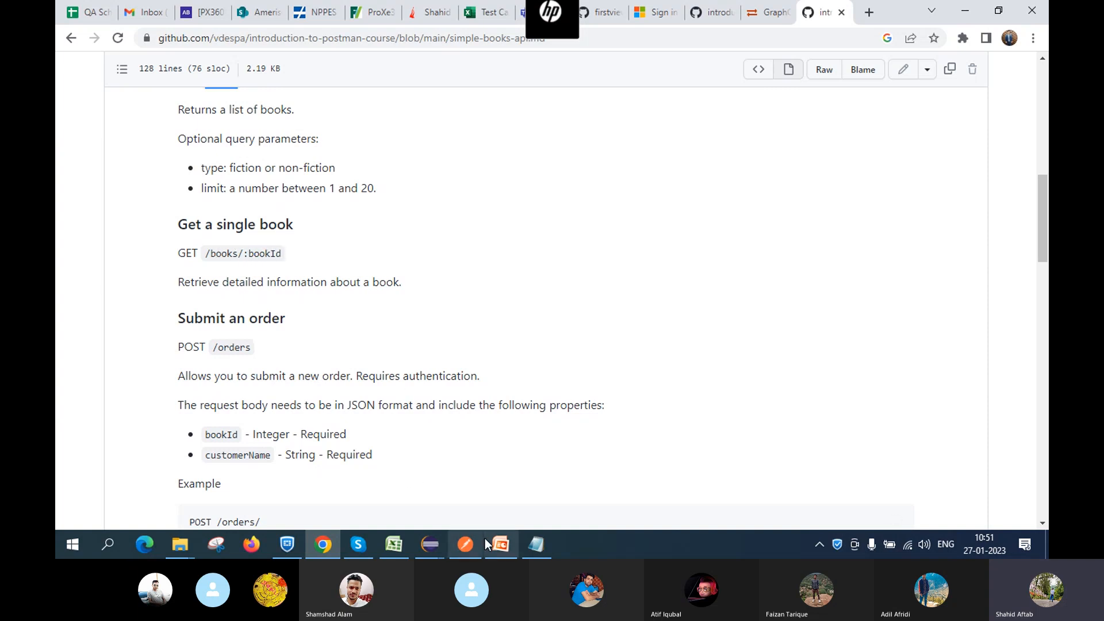
Change the GetBooks URL to /books/4, save, and send to fetch book 4
mouse_move(465, 544)
click(461, 503)
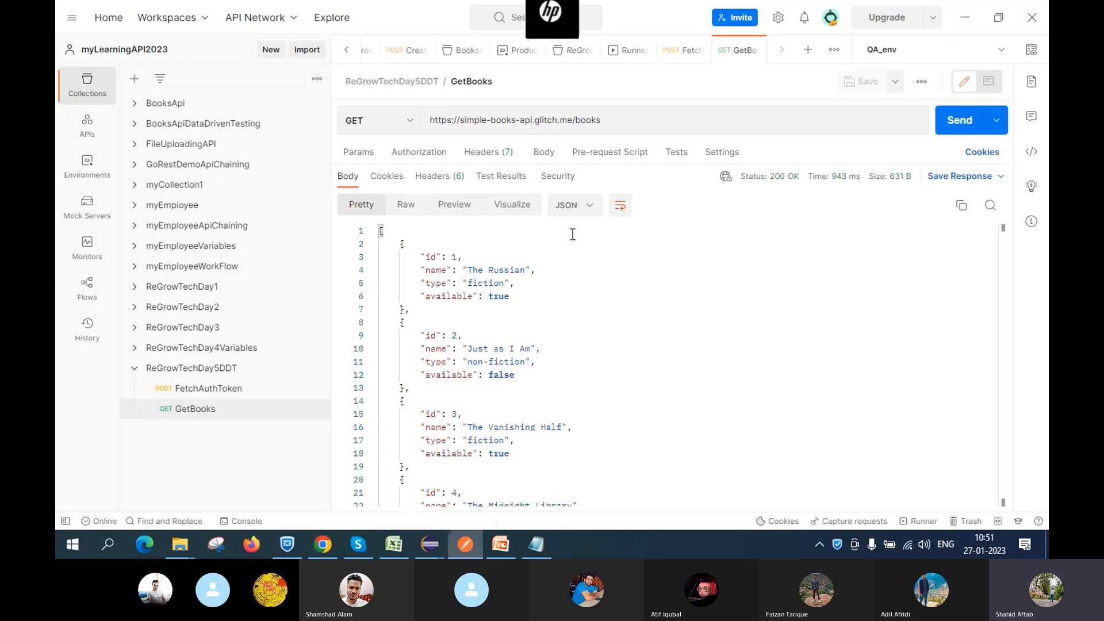
click(612, 121)
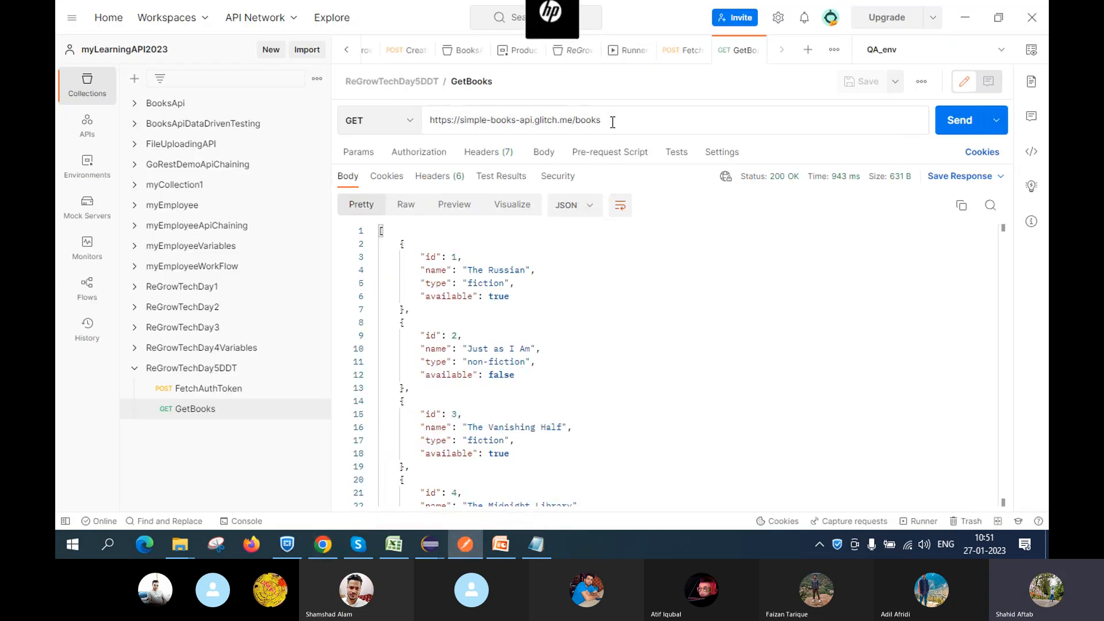
text(/)
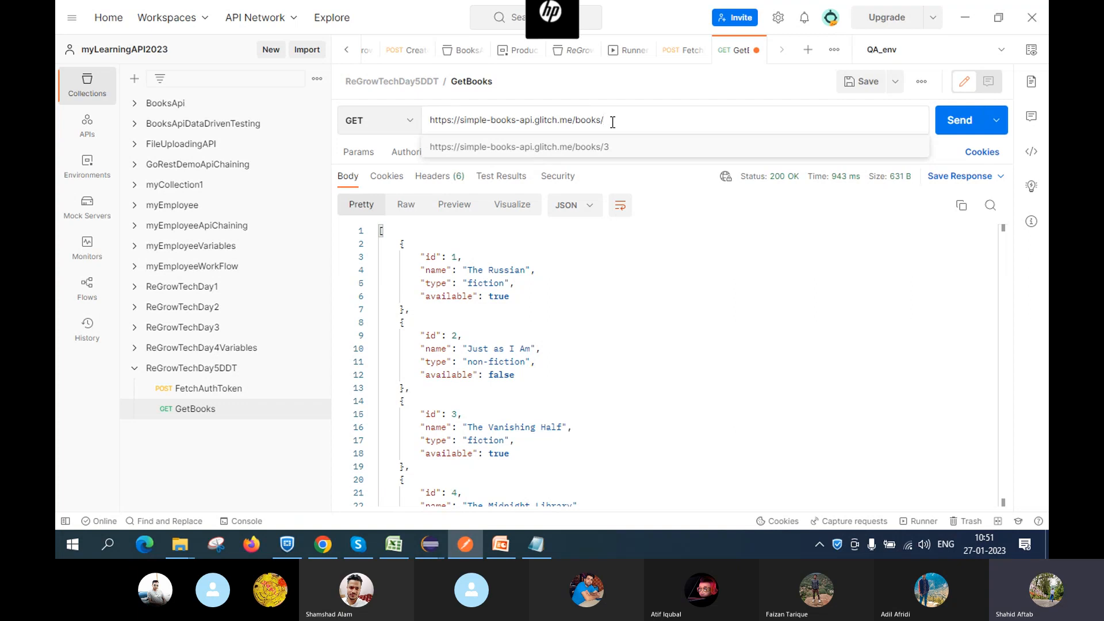
text(4)
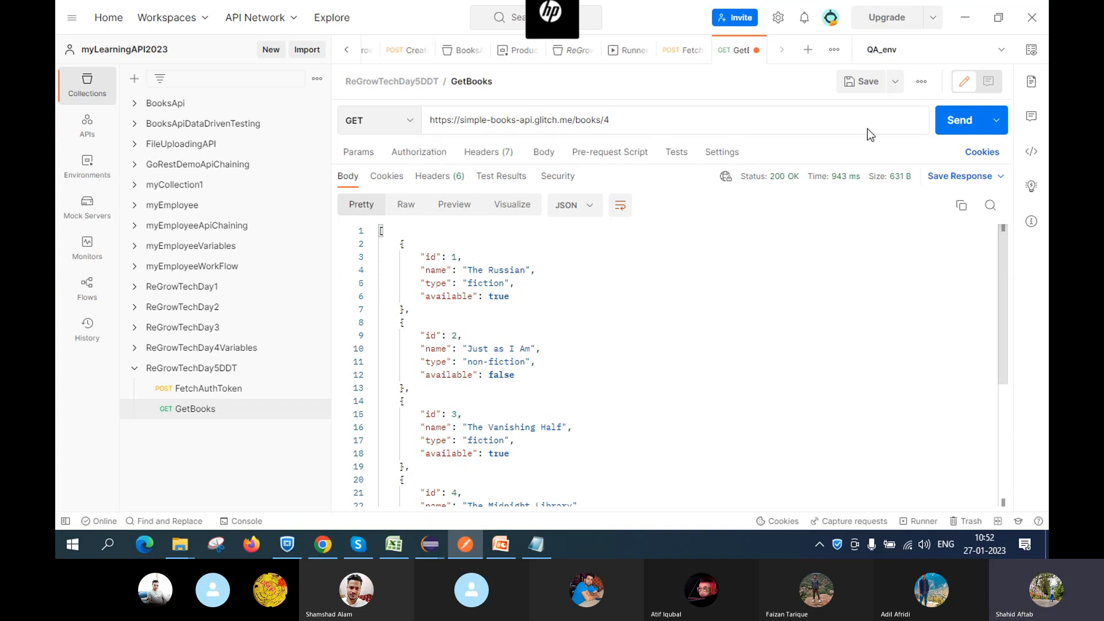
click(860, 81)
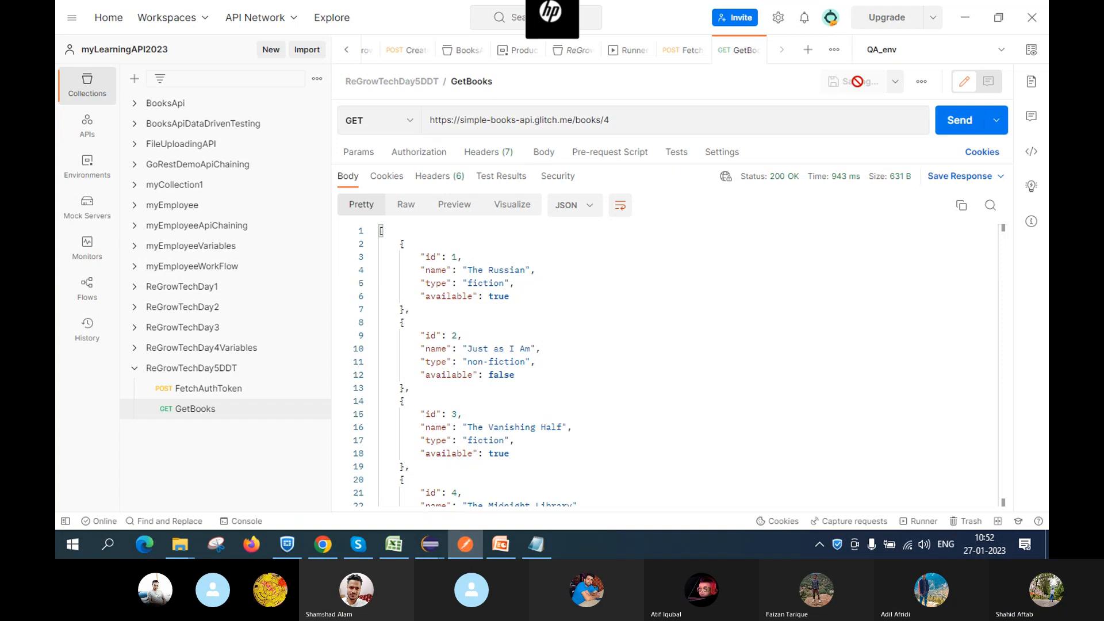
click(957, 122)
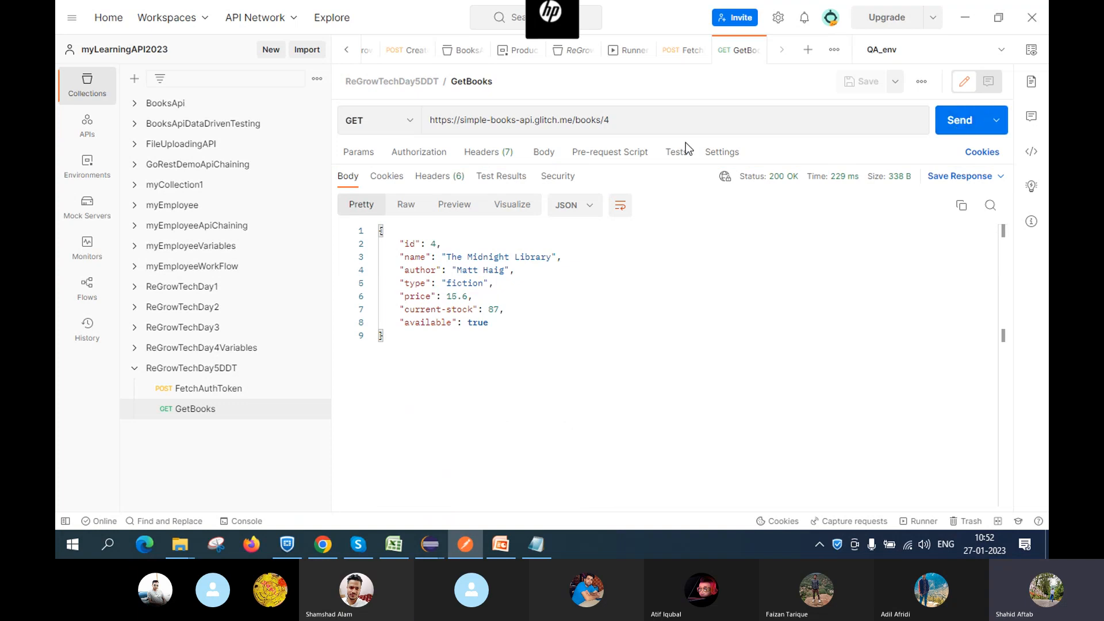
Remove '/4' from the URL, save, and resend to get all books
click(633, 118)
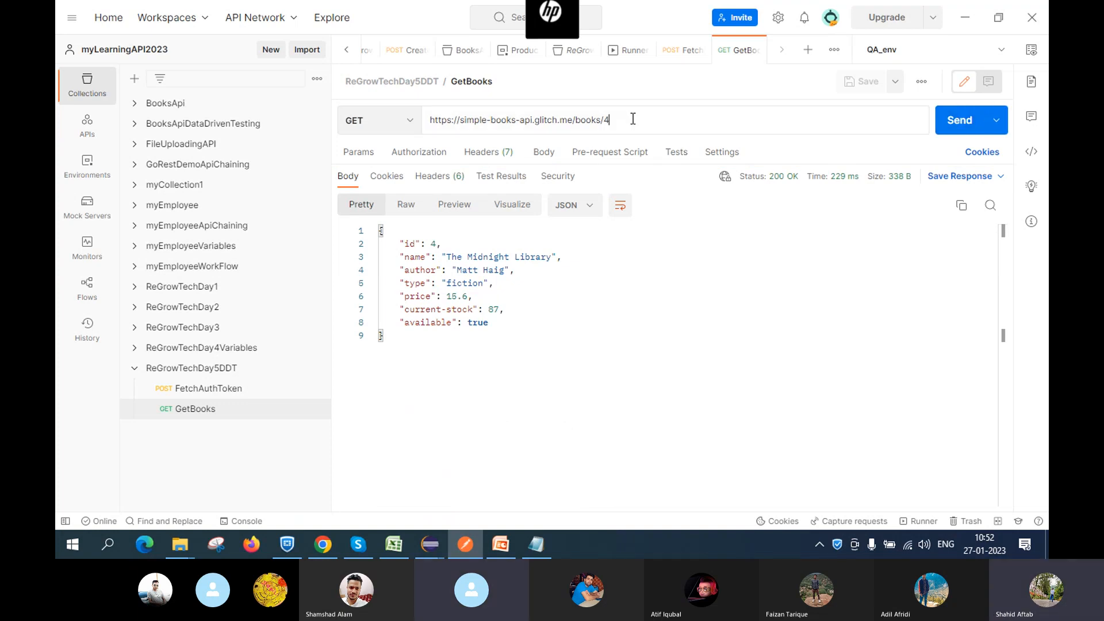
key(BackSpace)
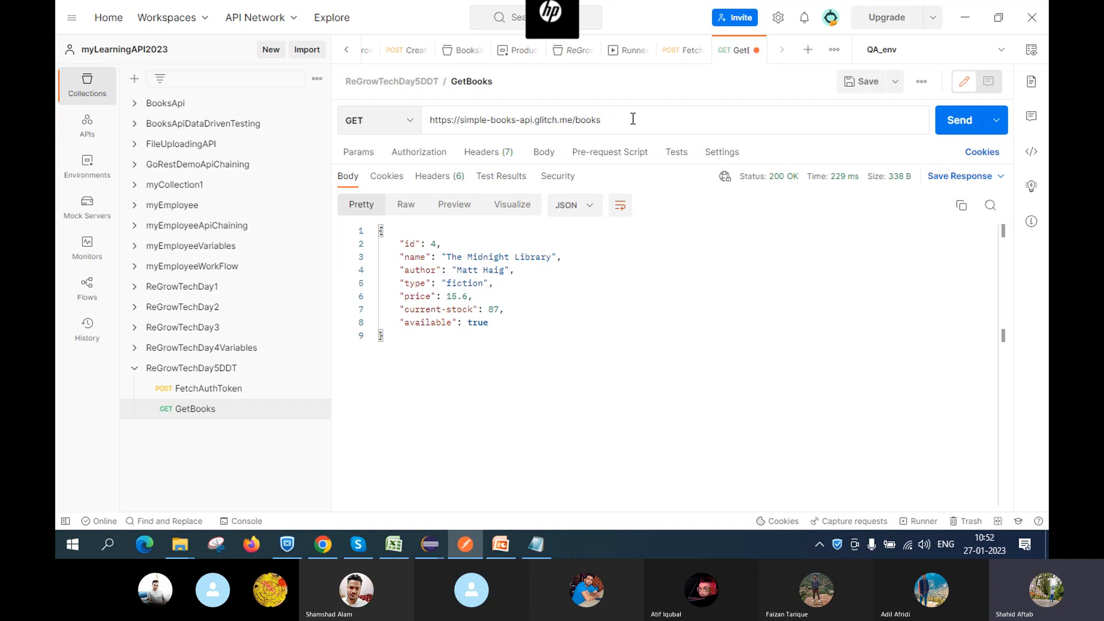
key(BackSpace)
click(860, 81)
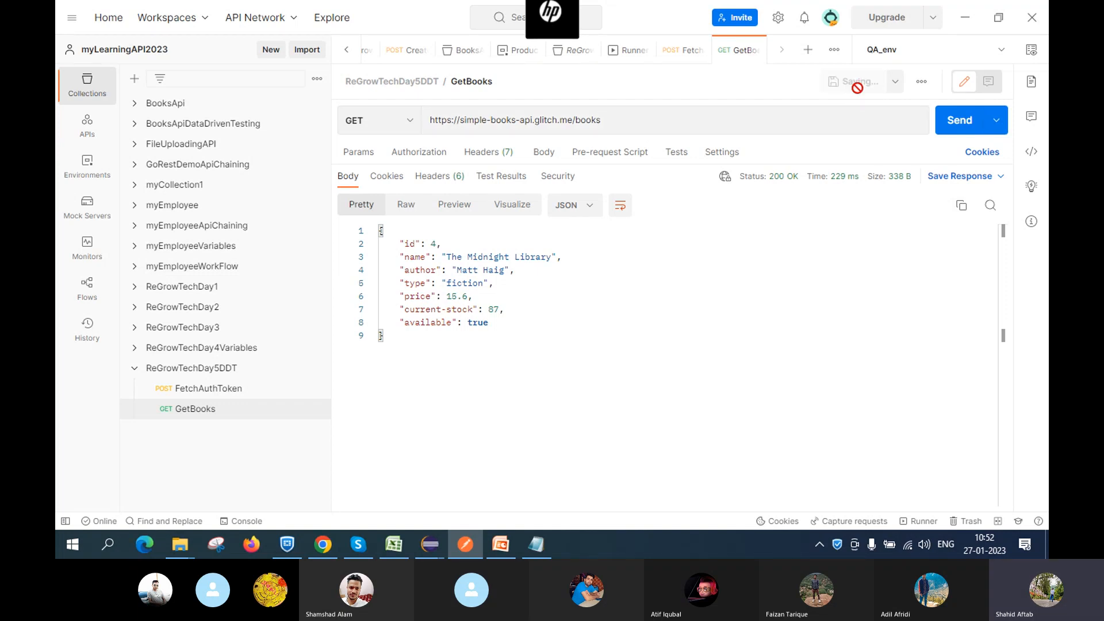
click(947, 120)
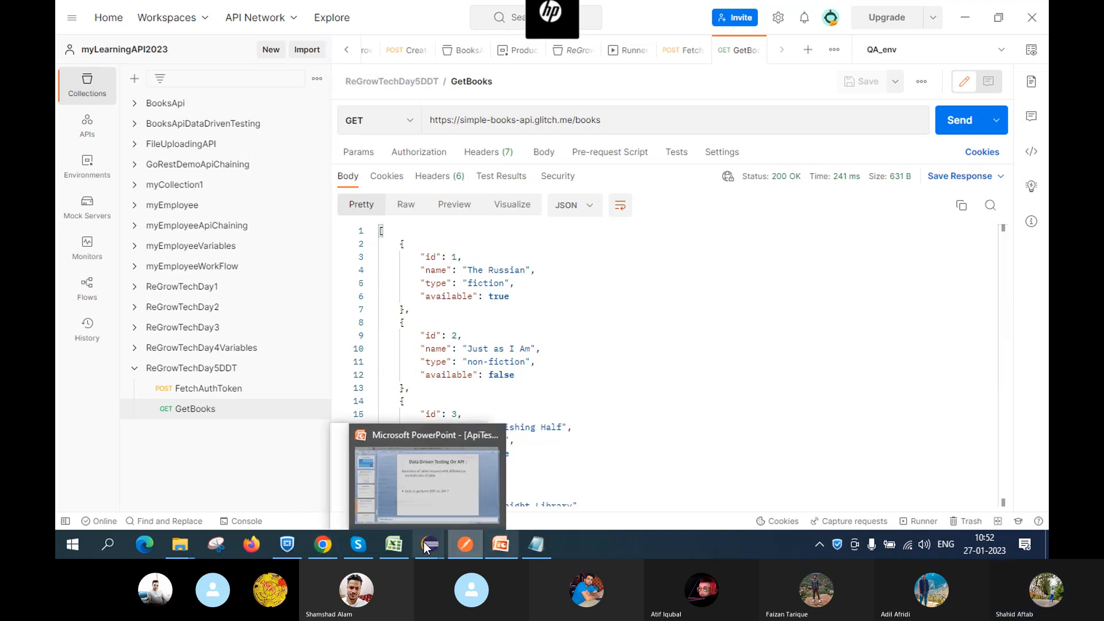
Show the Chrome docs scrolled to Submit an order, POST /orders with bookId and customerName
mouse_move(529, 546)
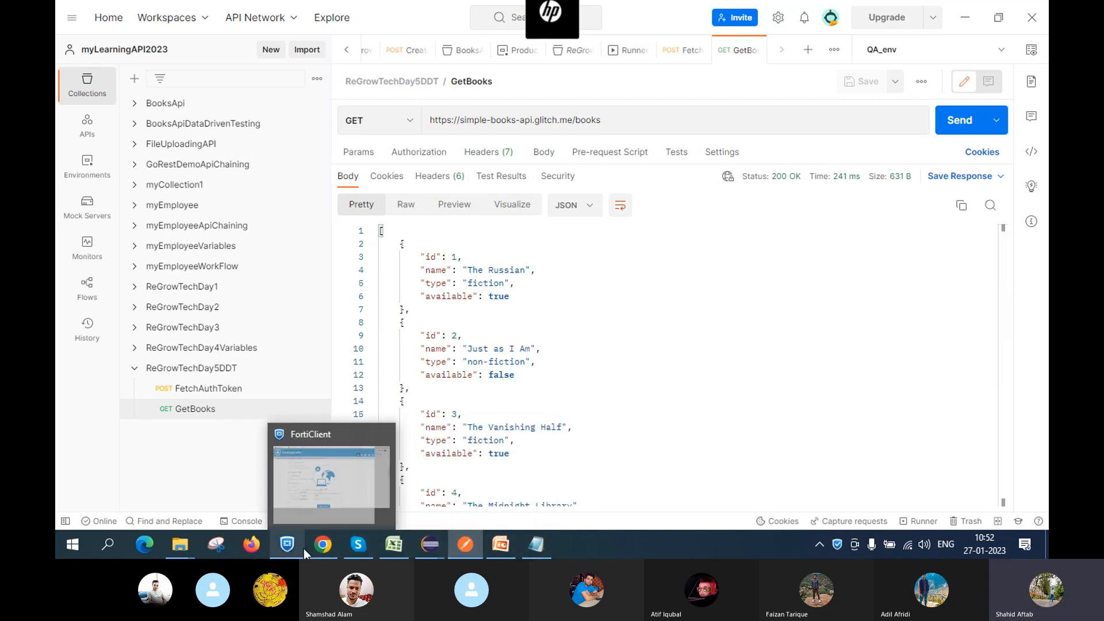
mouse_move(314, 549)
click(318, 487)
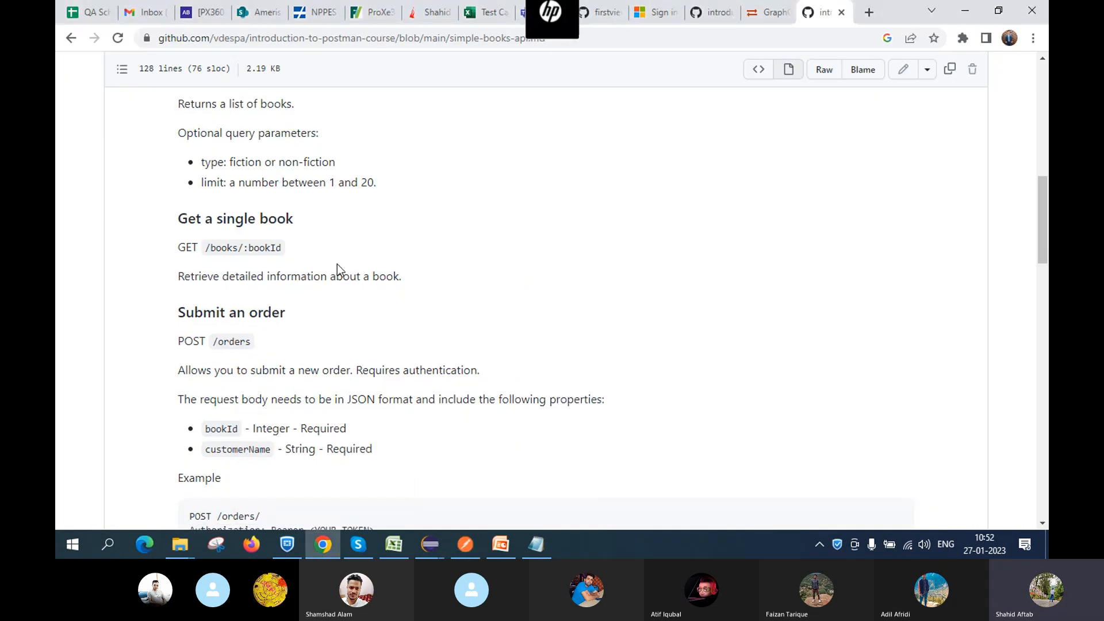
scroll(310, 262, down, 2)
scroll(282, 198, down, 1)
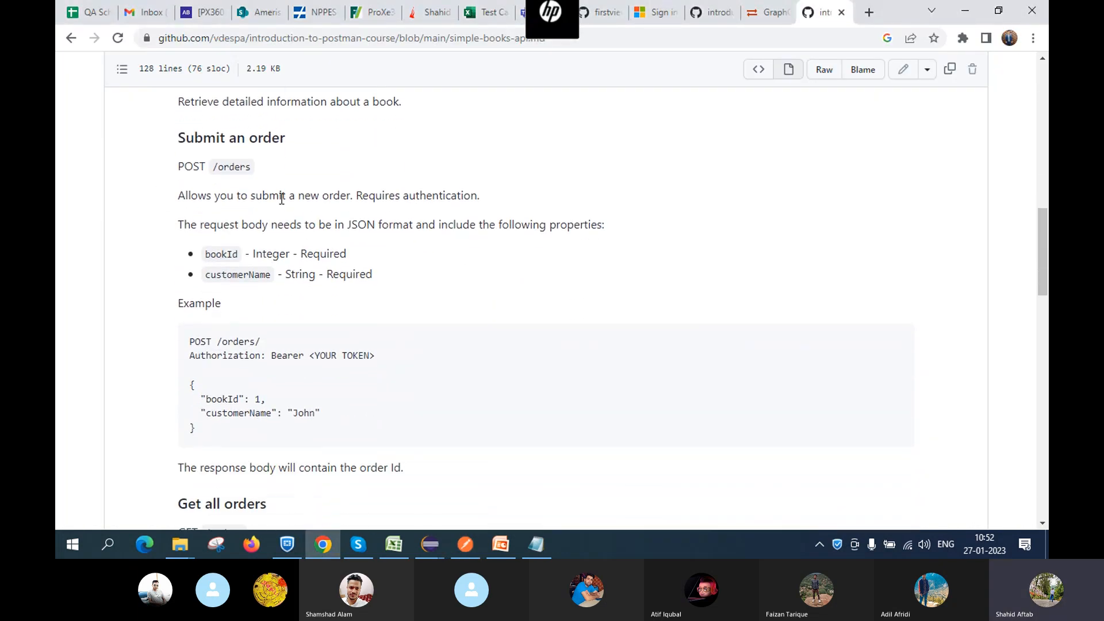
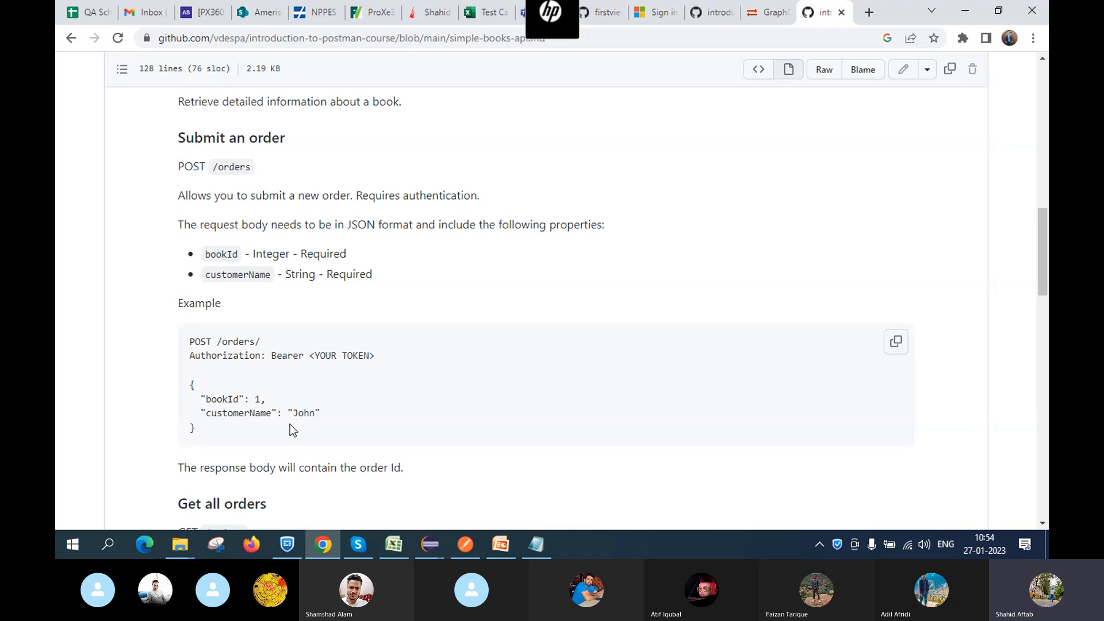
Read the Simple Books API 'Submit an order' docs, then return to Postman's GetBooks request
scroll(289, 424, down, 3)
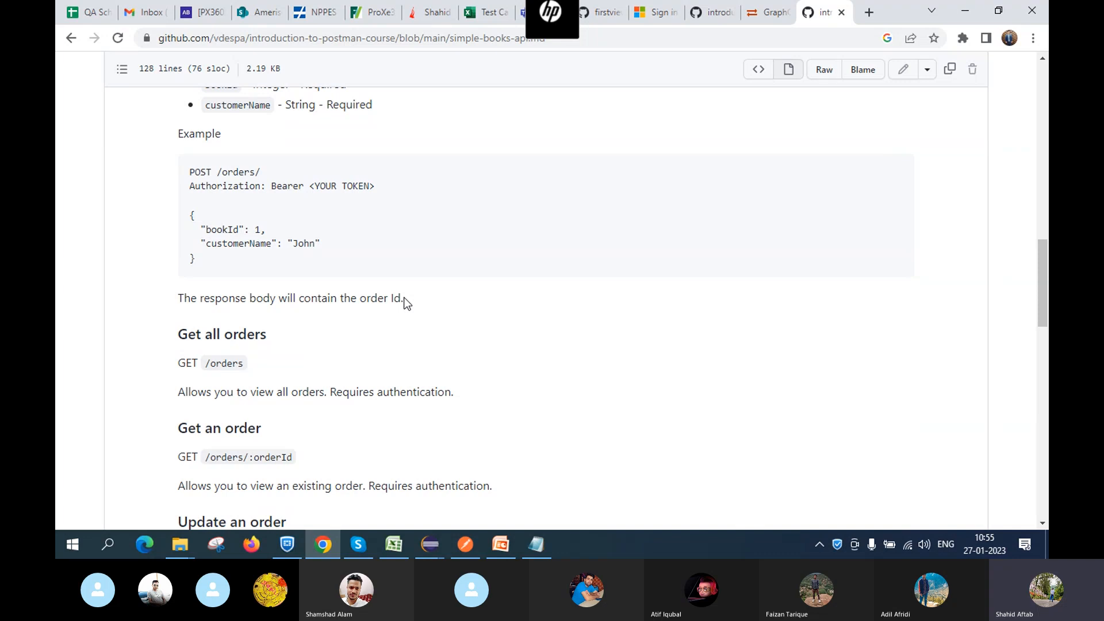
click(364, 549)
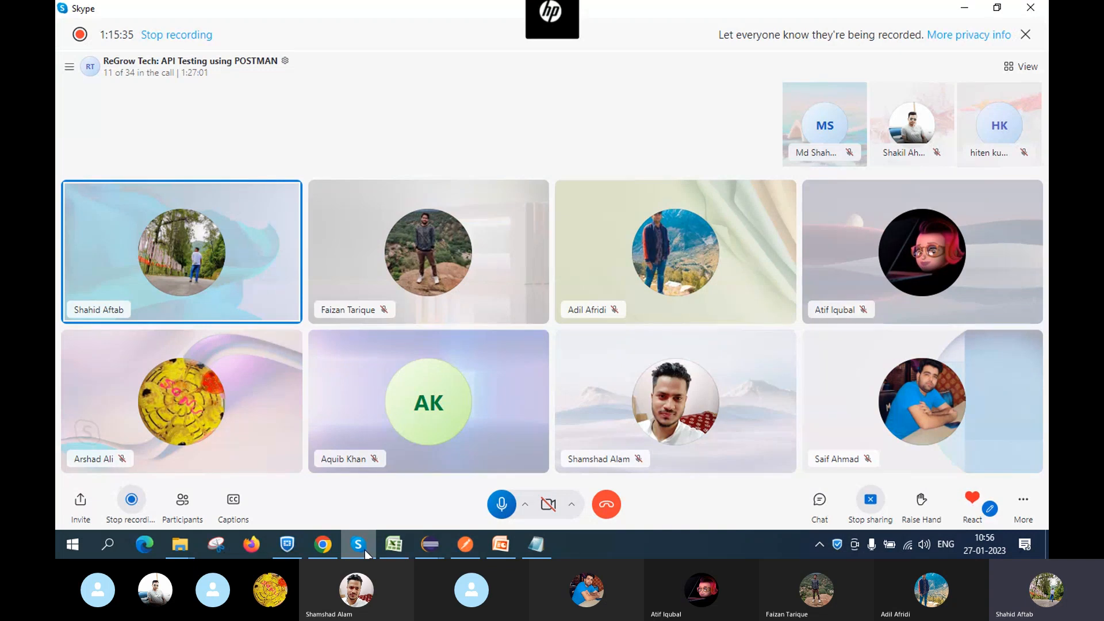
click(308, 537)
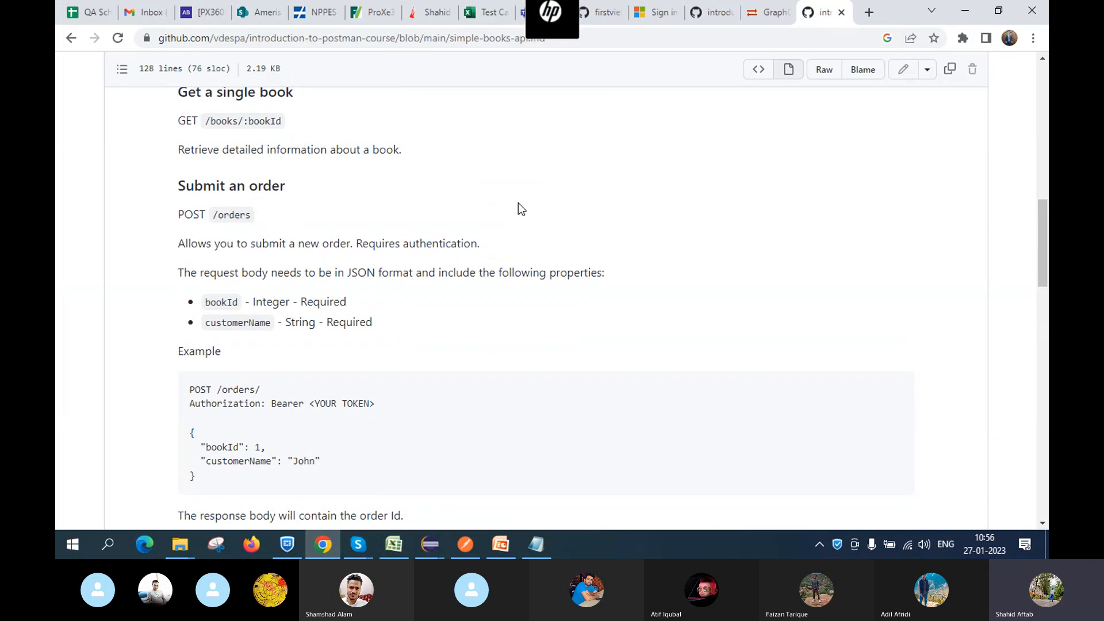
scroll(518, 202, down, 1)
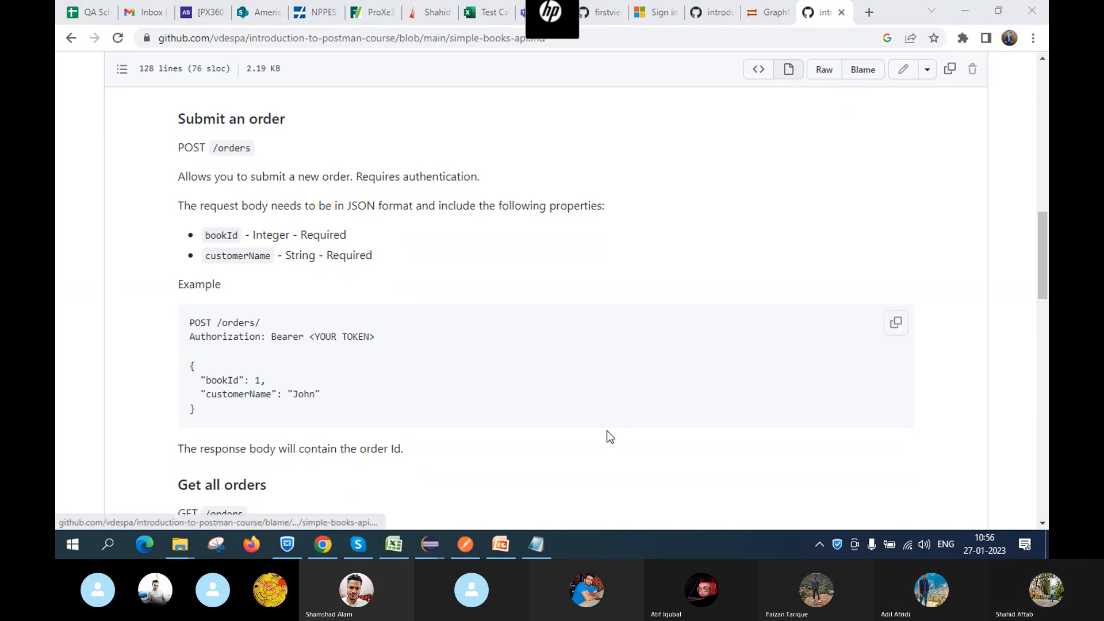
click(466, 545)
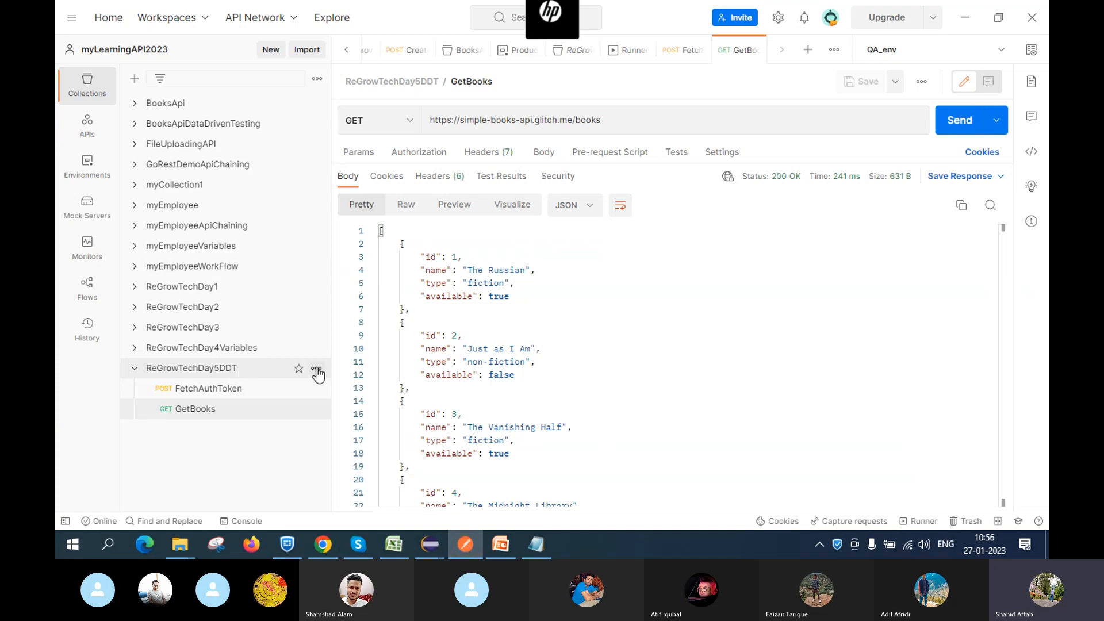
Add a request named OrderBook to ReGrowTechDay5DDT and make it a POST
click(317, 368)
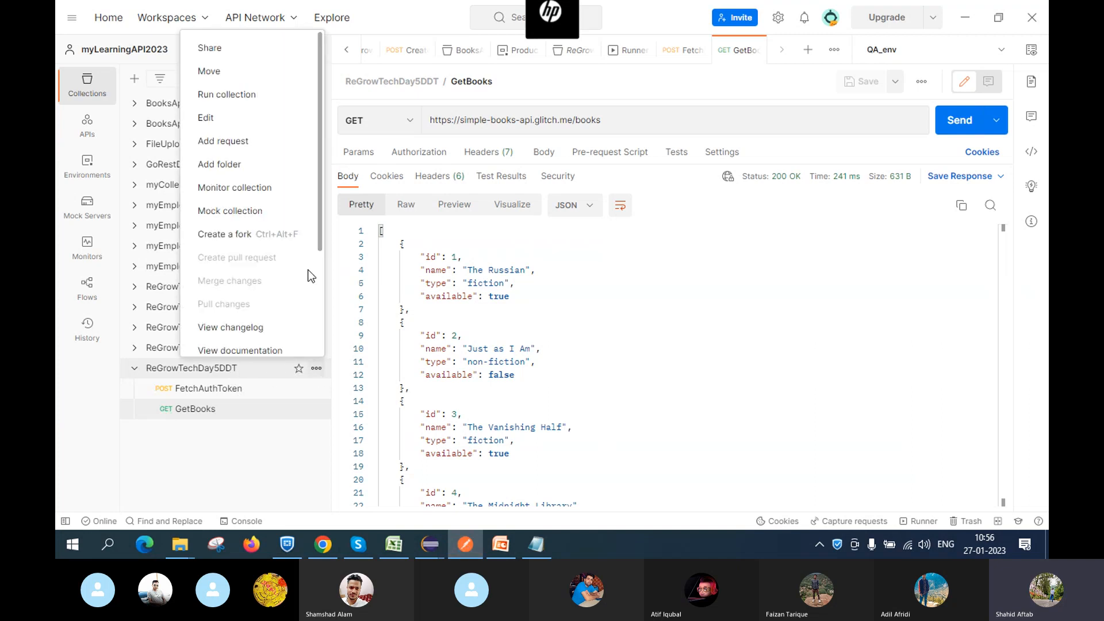
click(256, 153)
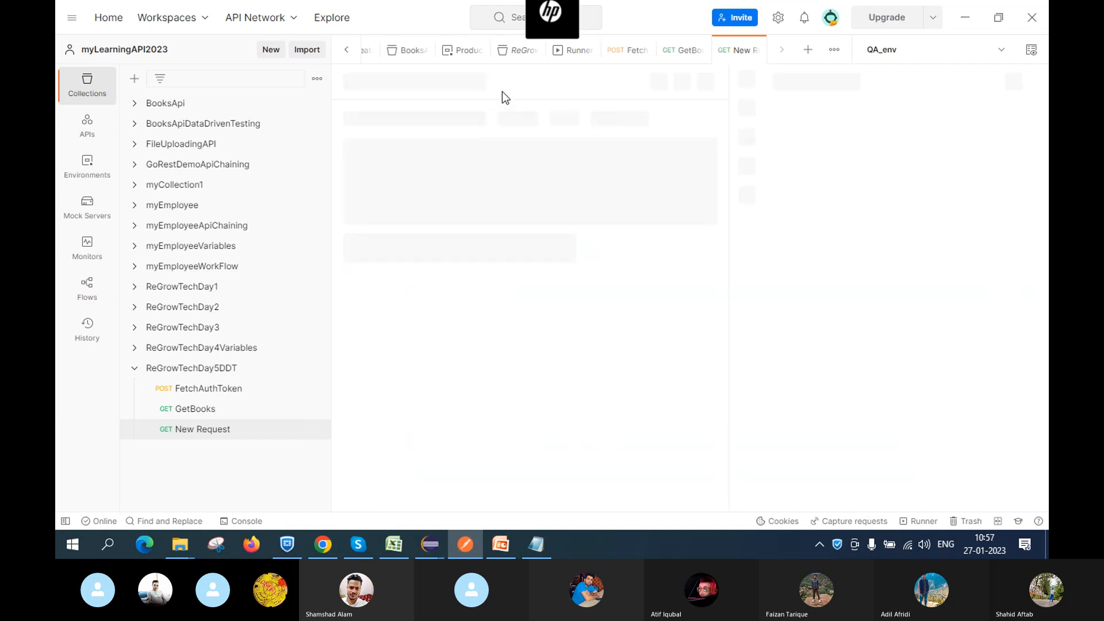
key(BackSpace)
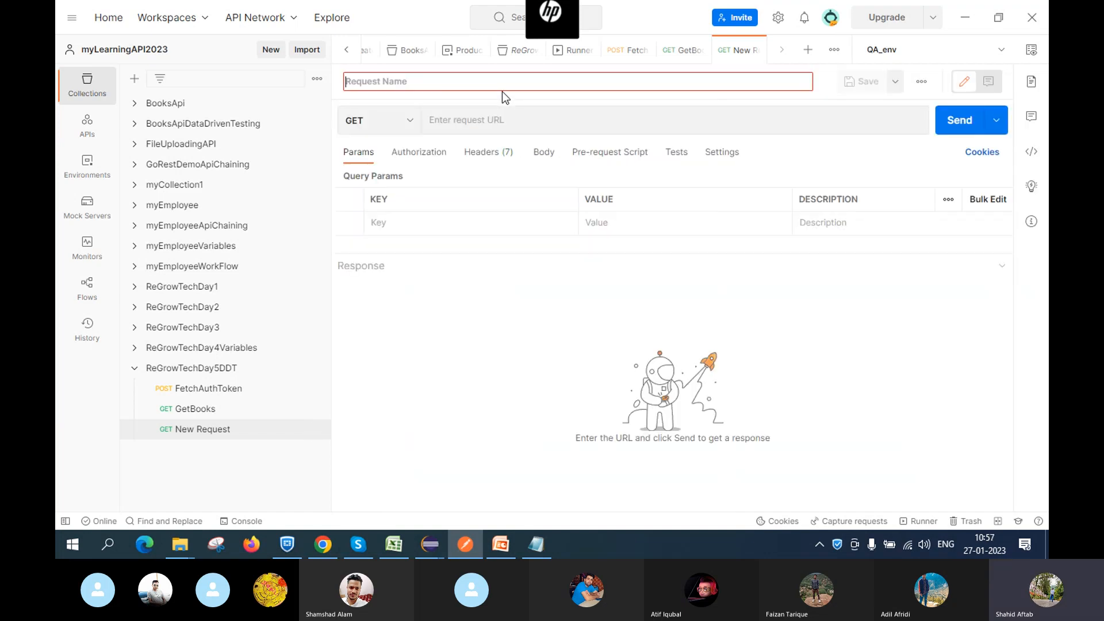
text(O)
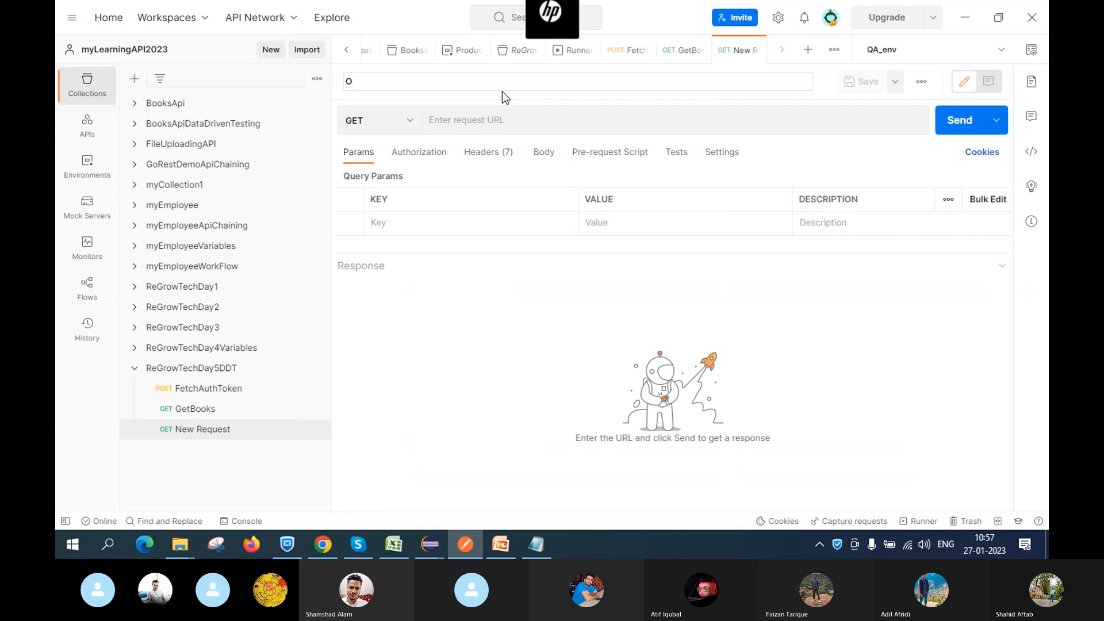
text(rderBook)
click(395, 122)
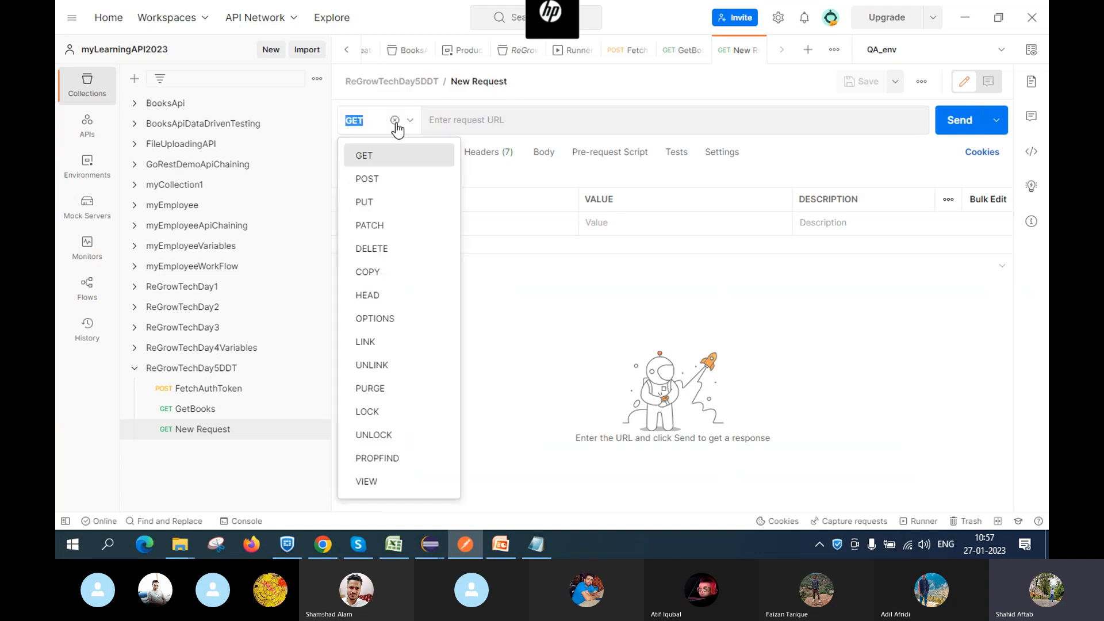
click(388, 180)
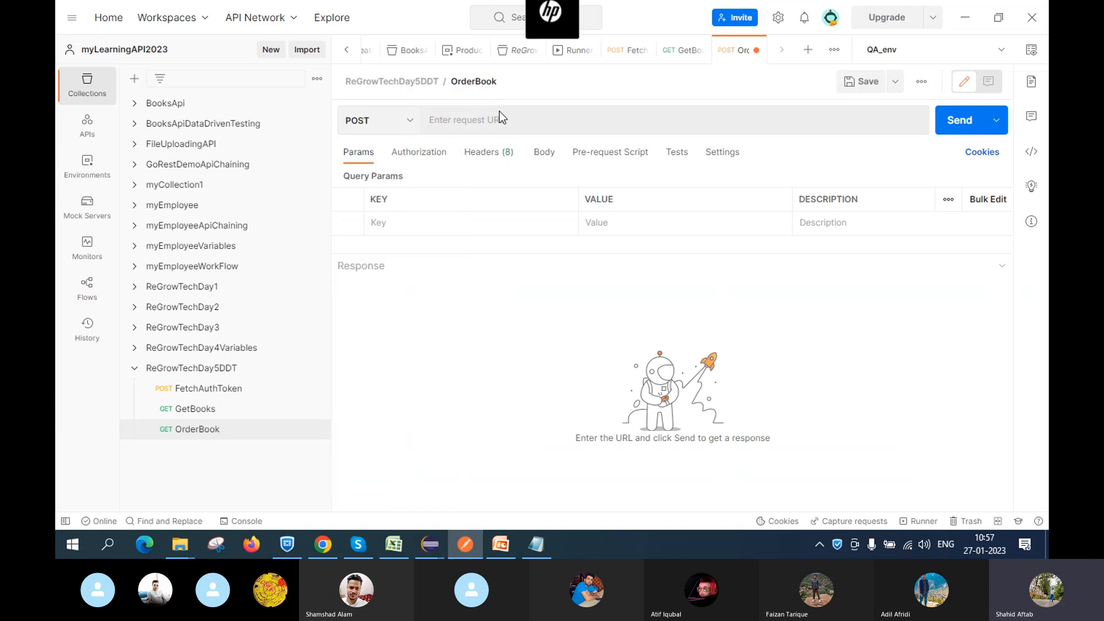
Copy the full URL from the GetBooks request
click(476, 118)
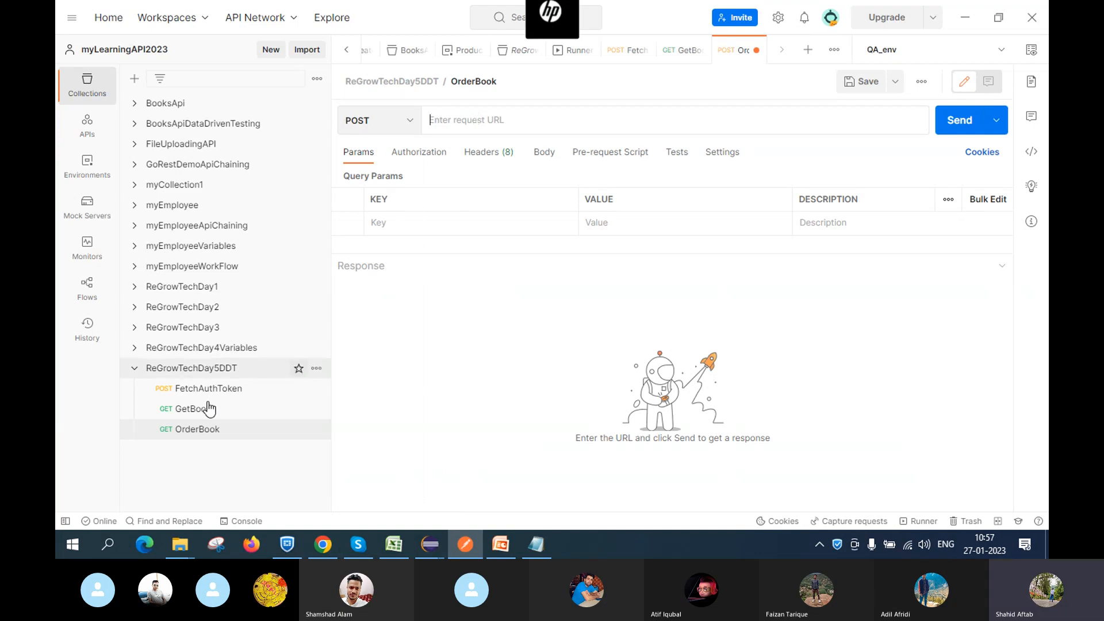
click(681, 54)
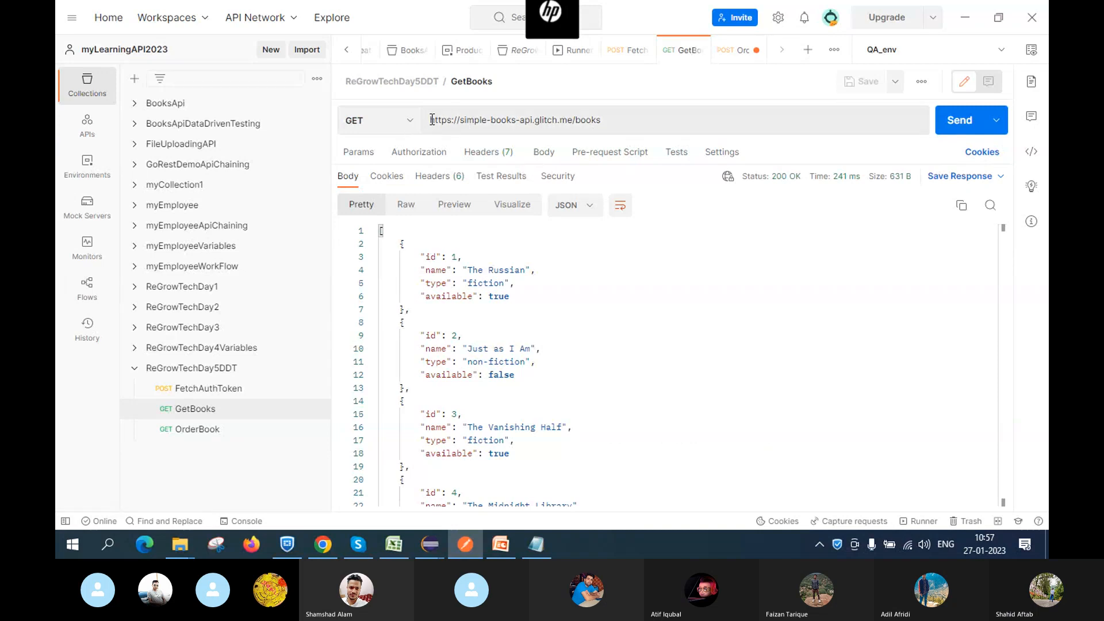
drag(428, 120, 639, 118)
key(ctrl+c)
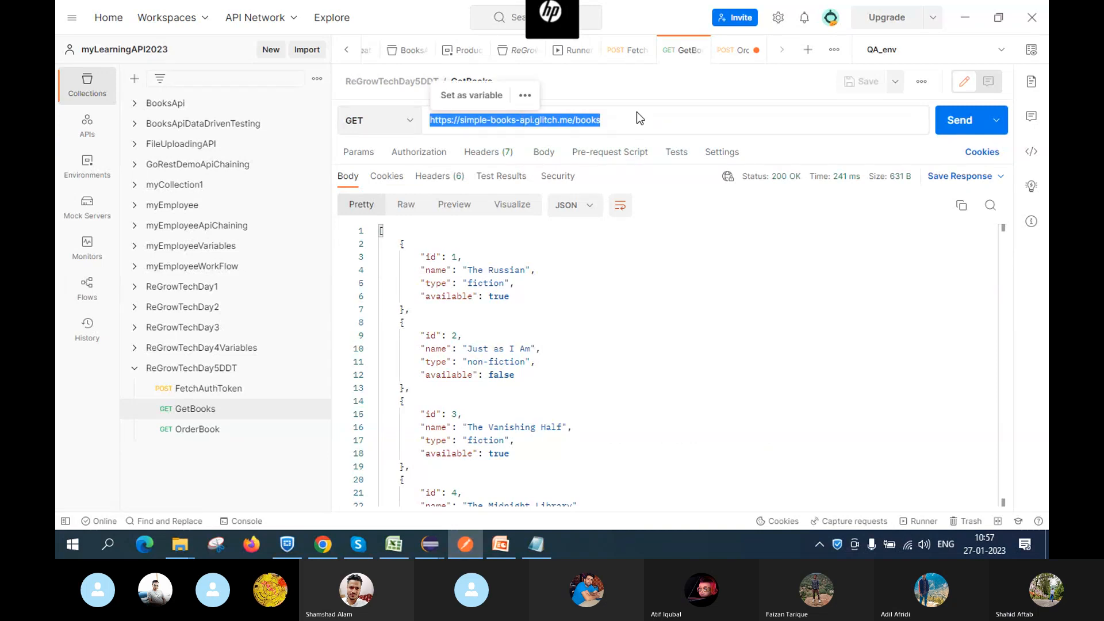
click(732, 53)
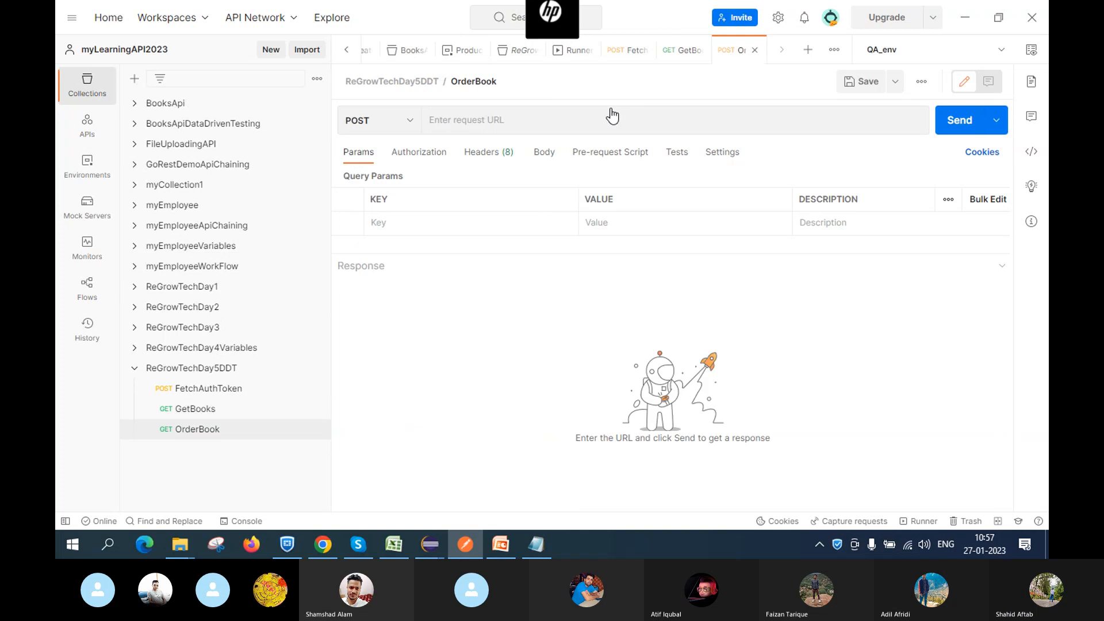
click(544, 115)
key(ctrl+v)
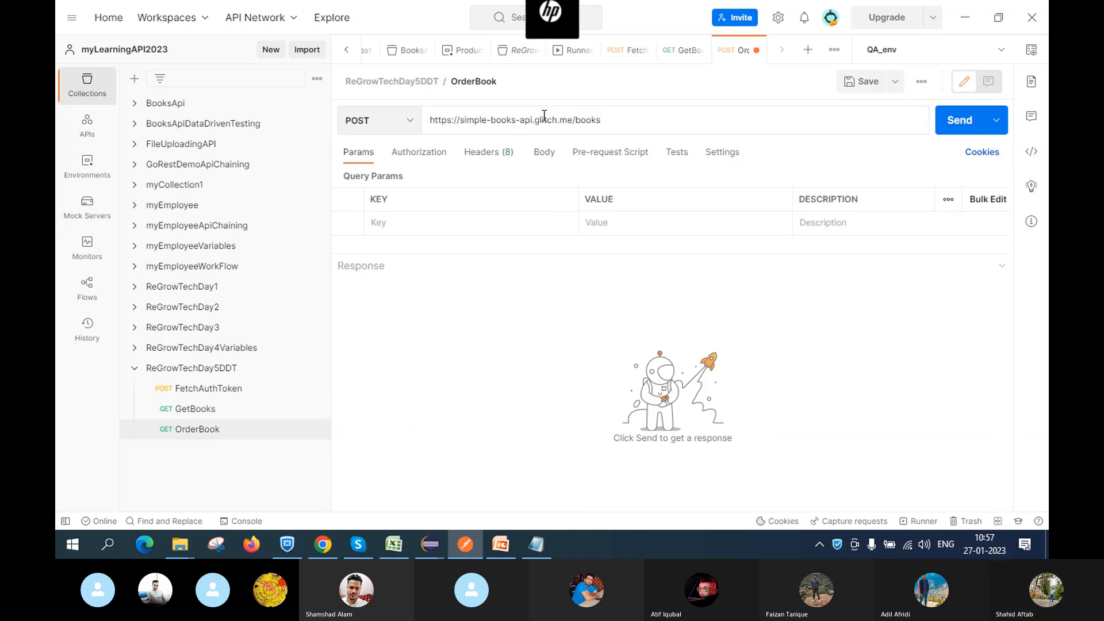
key(BackSpace)
key(BackSpace)
key(BackSpace)
key(BackSpace)
key(BackSpace)
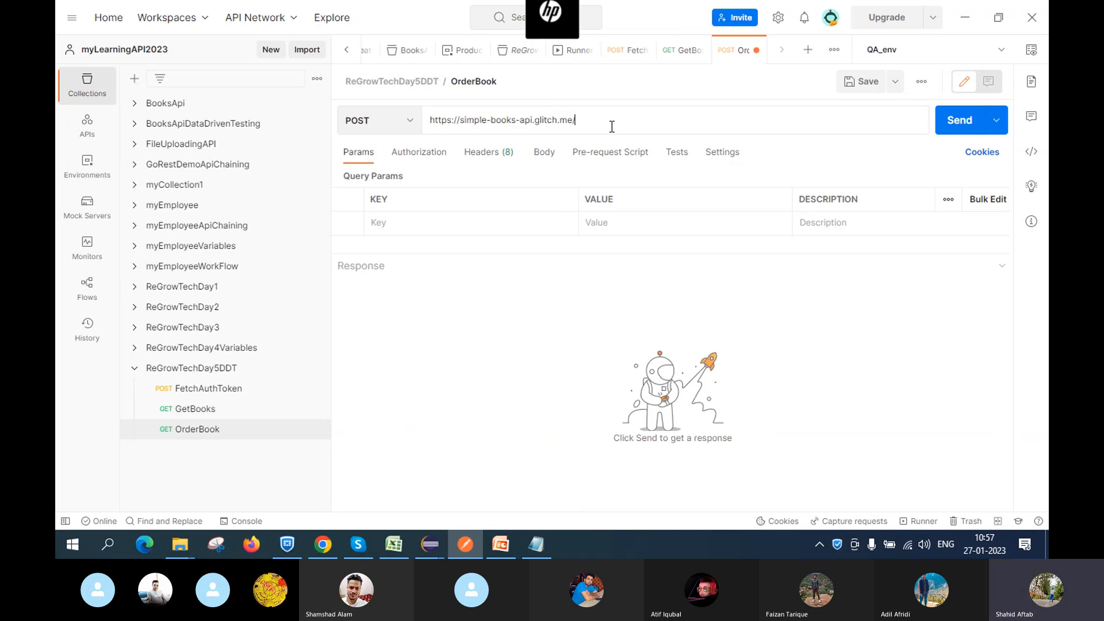
key(alt+Tab)
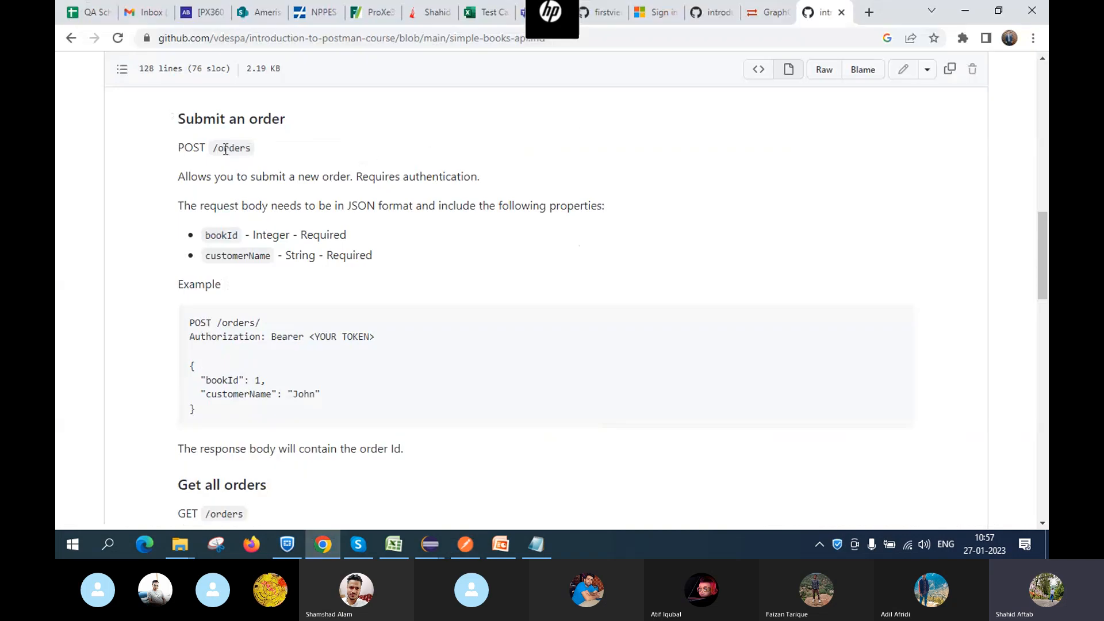
drag(218, 149, 280, 152)
key(ctrl+c)
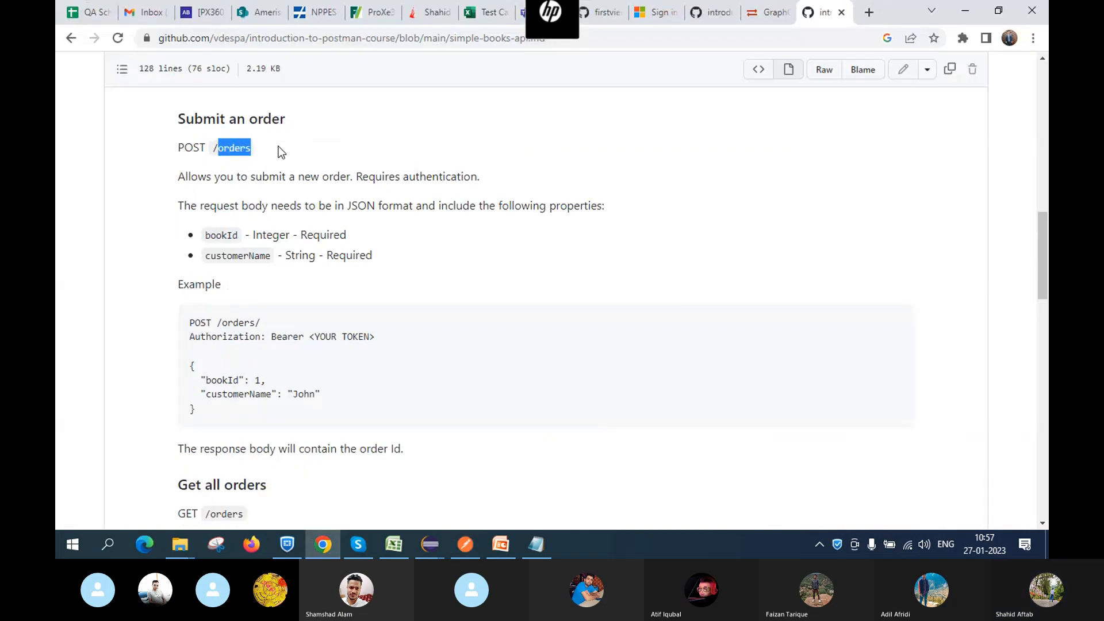
key(alt+Tab)
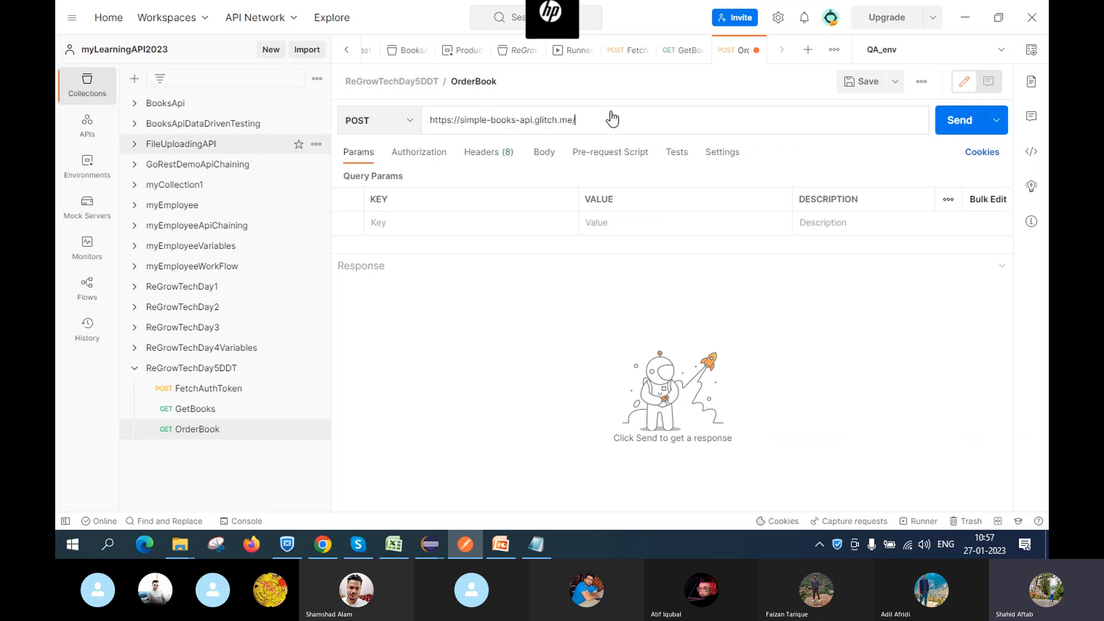
click(615, 118)
key(ctrl+v)
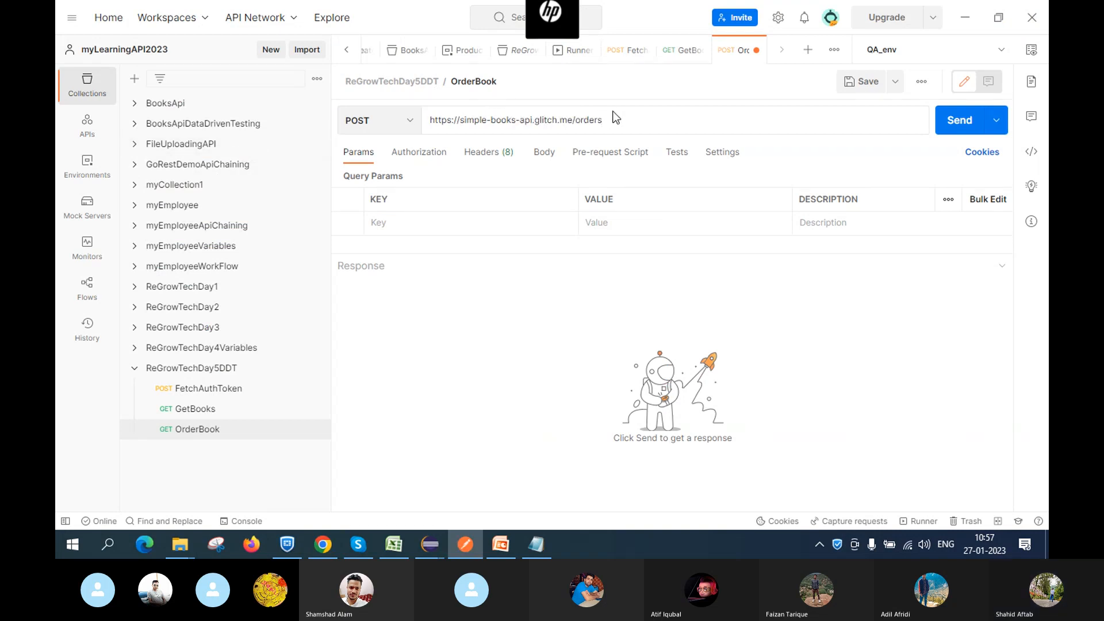
click(540, 155)
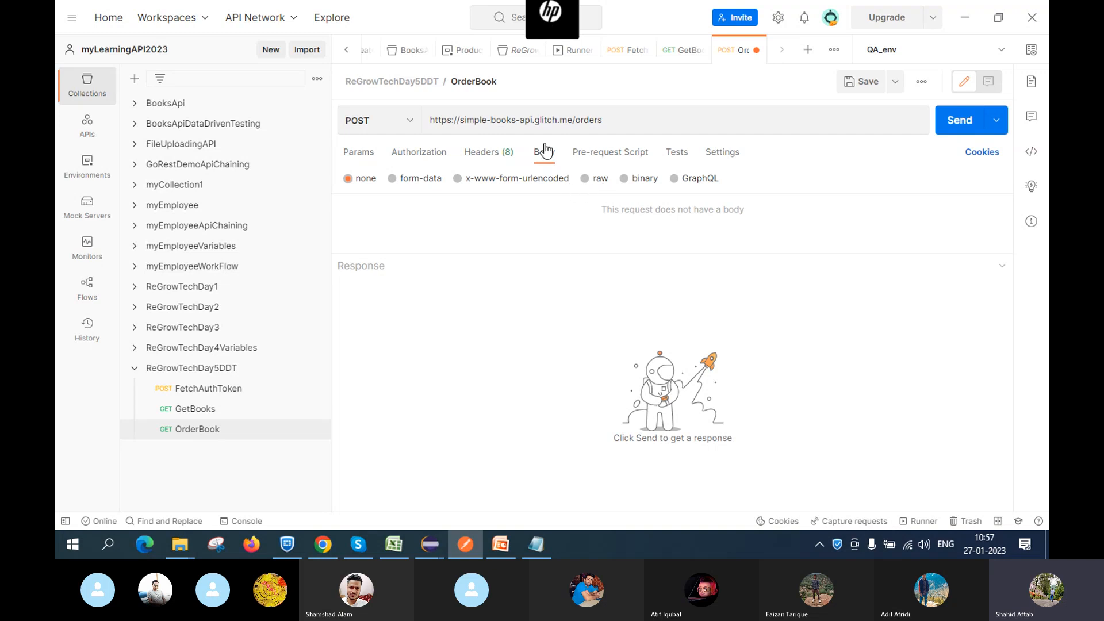
Give OrderBook a raw JSON body from the docs' order example, with bookId 4
click(601, 179)
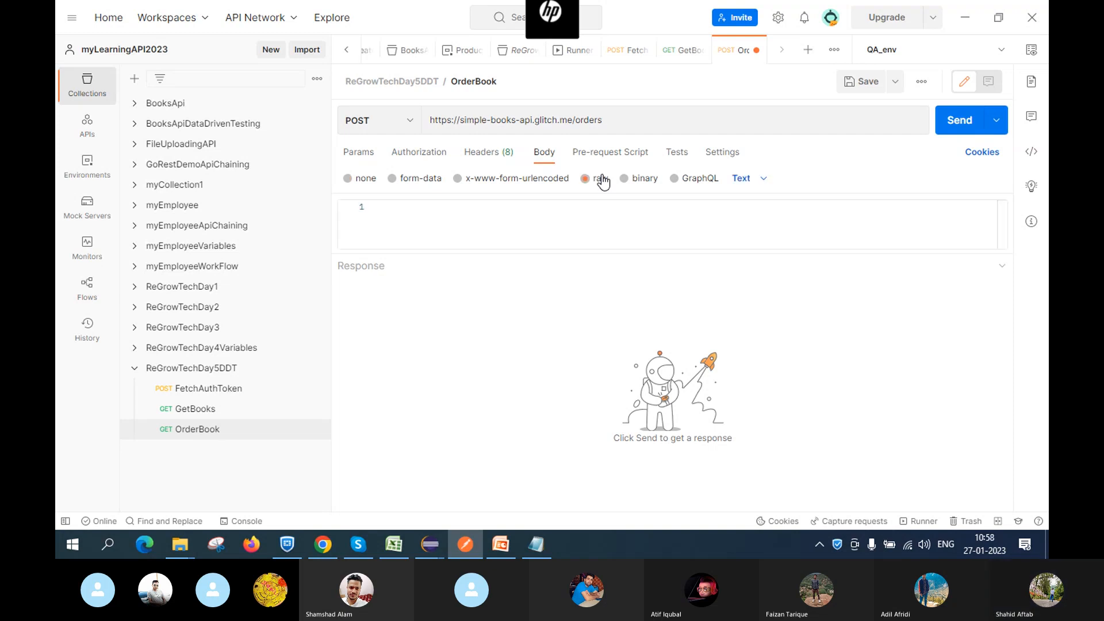
click(742, 179)
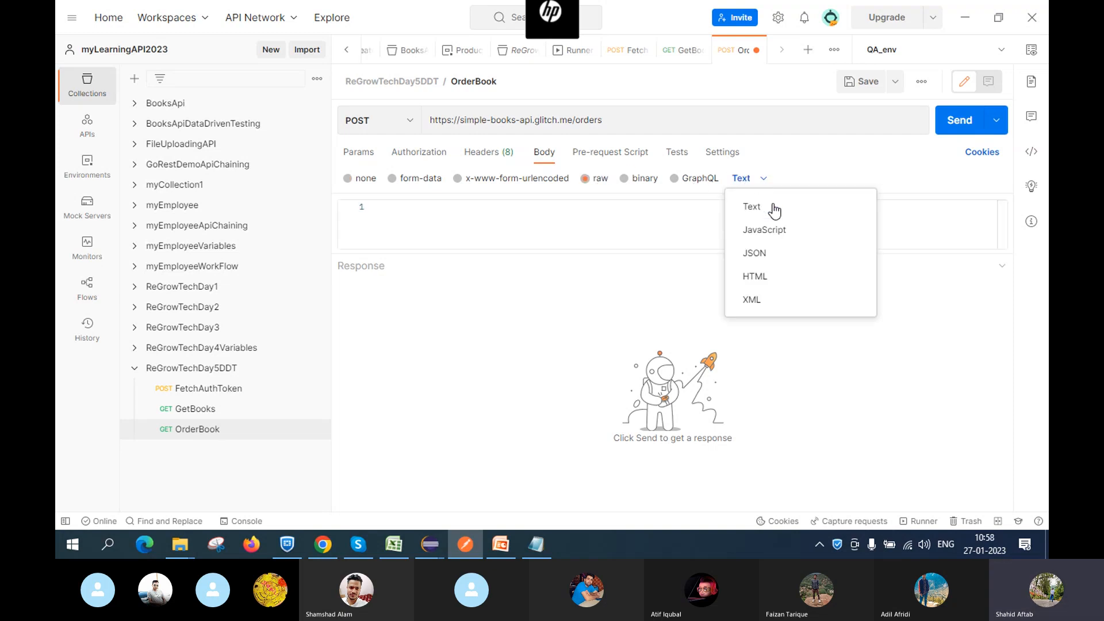
click(776, 253)
key(alt+Tab)
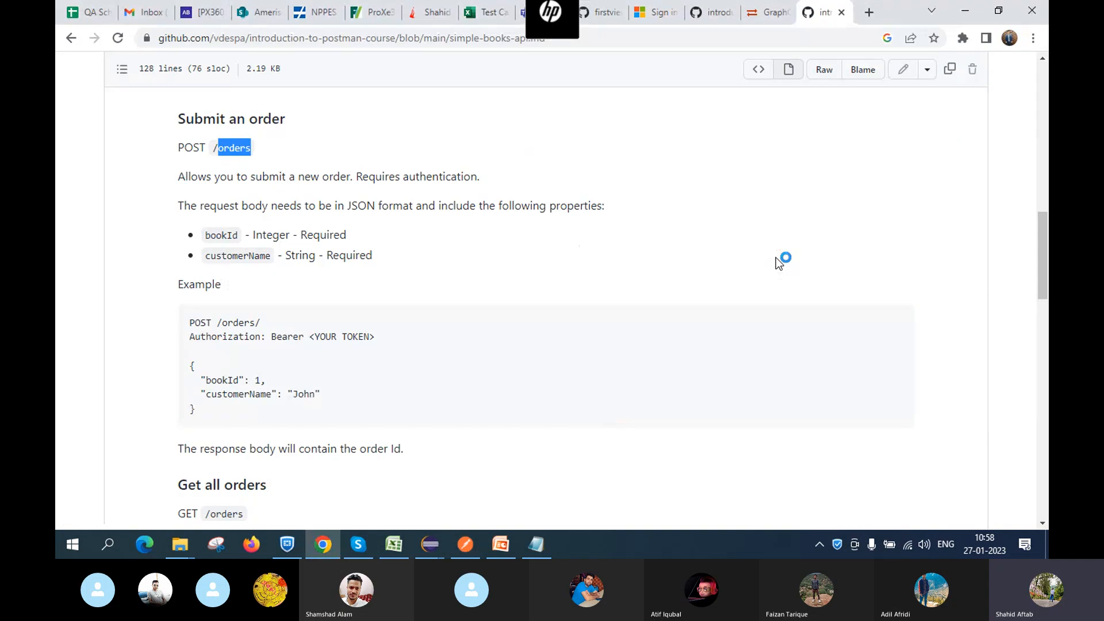
click(384, 283)
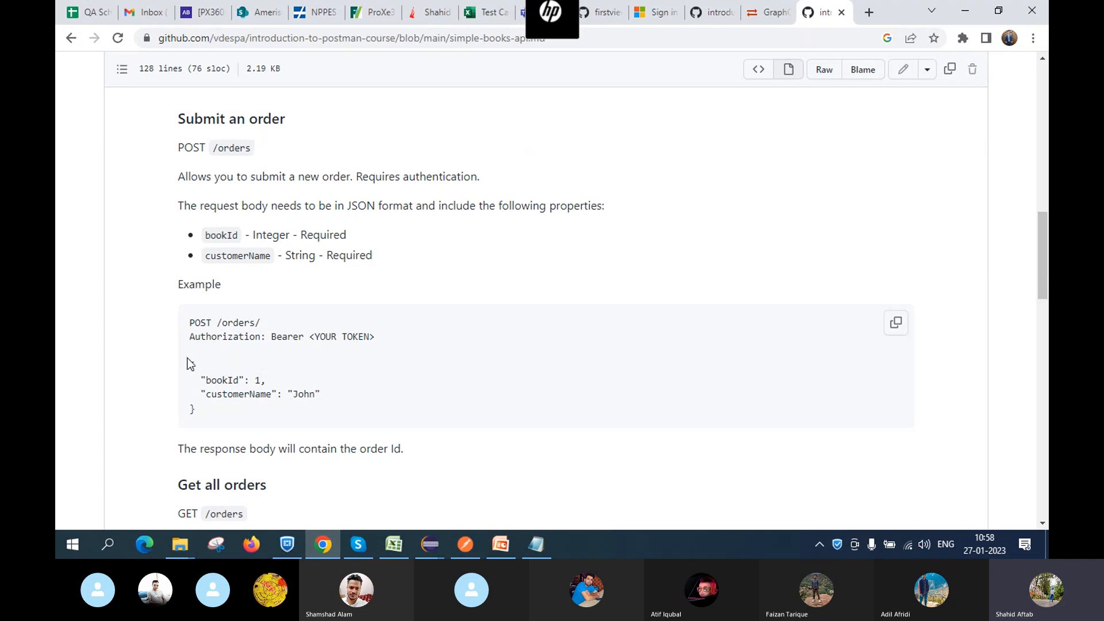
drag(192, 363, 214, 426)
key(ctrl+c)
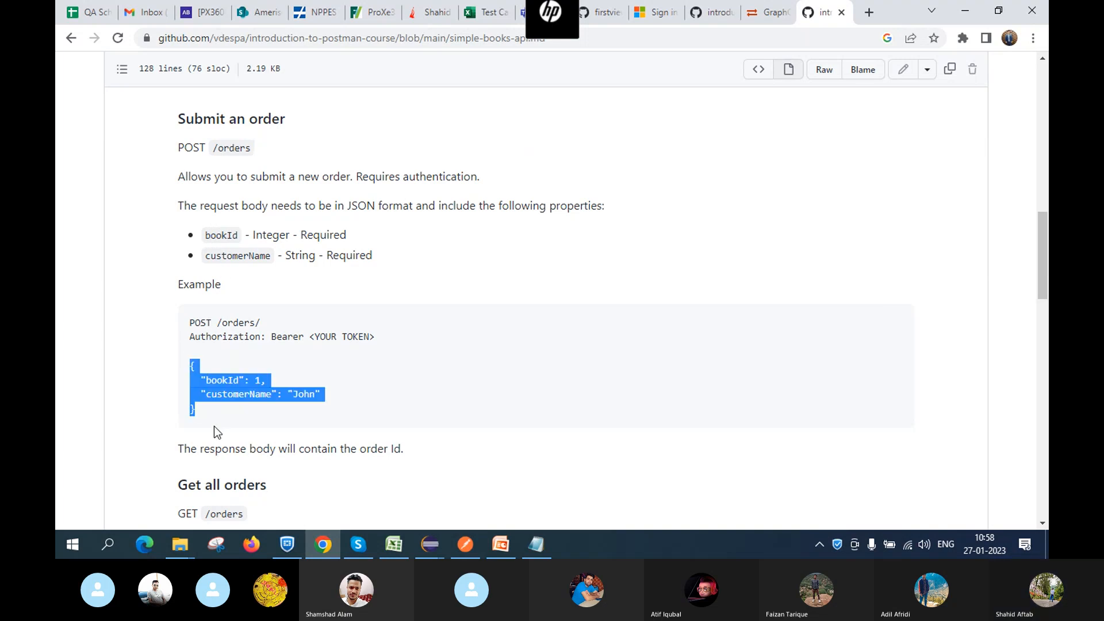
key(alt+Tab)
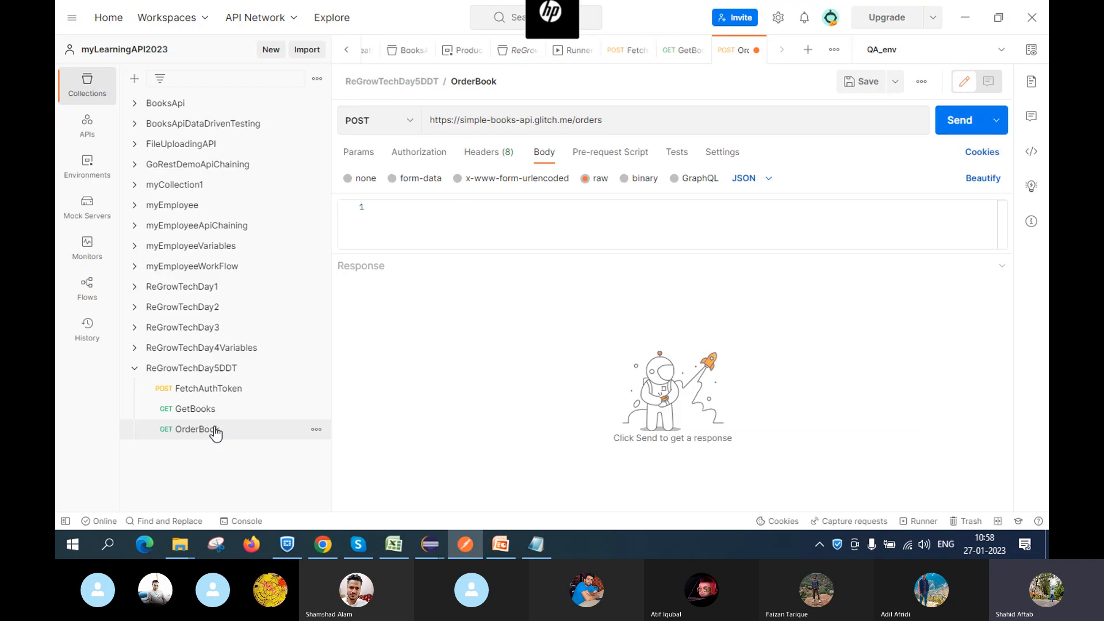
click(450, 223)
key(ctrl+v)
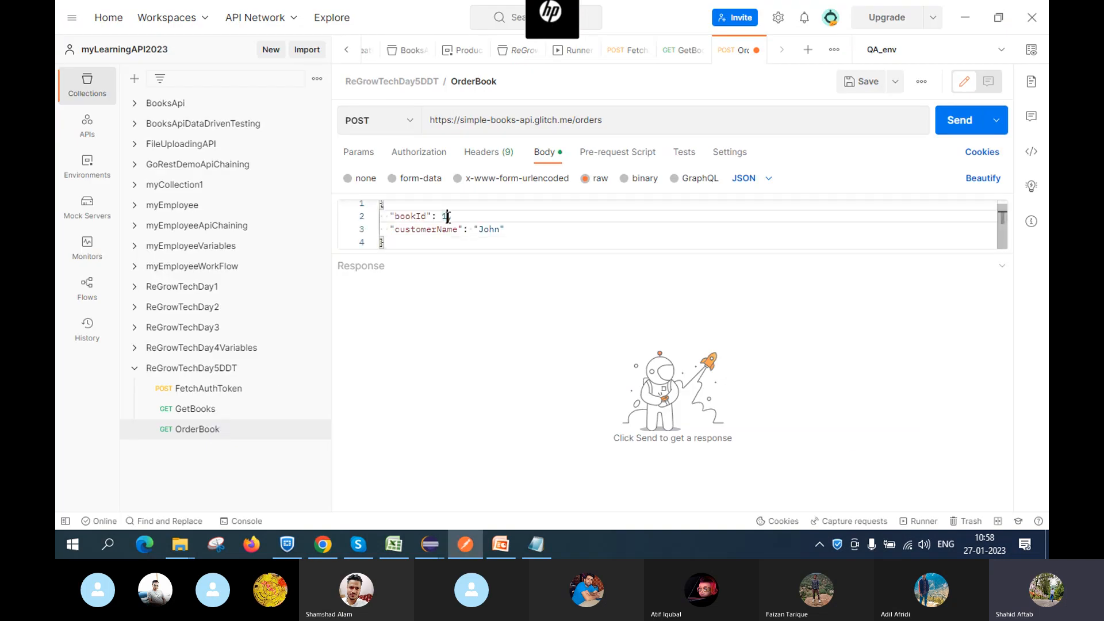
key(BackSpace)
text(4)
Change customerName from John to ReGrow and save the request
double_click(500, 228)
key(BackSpace)
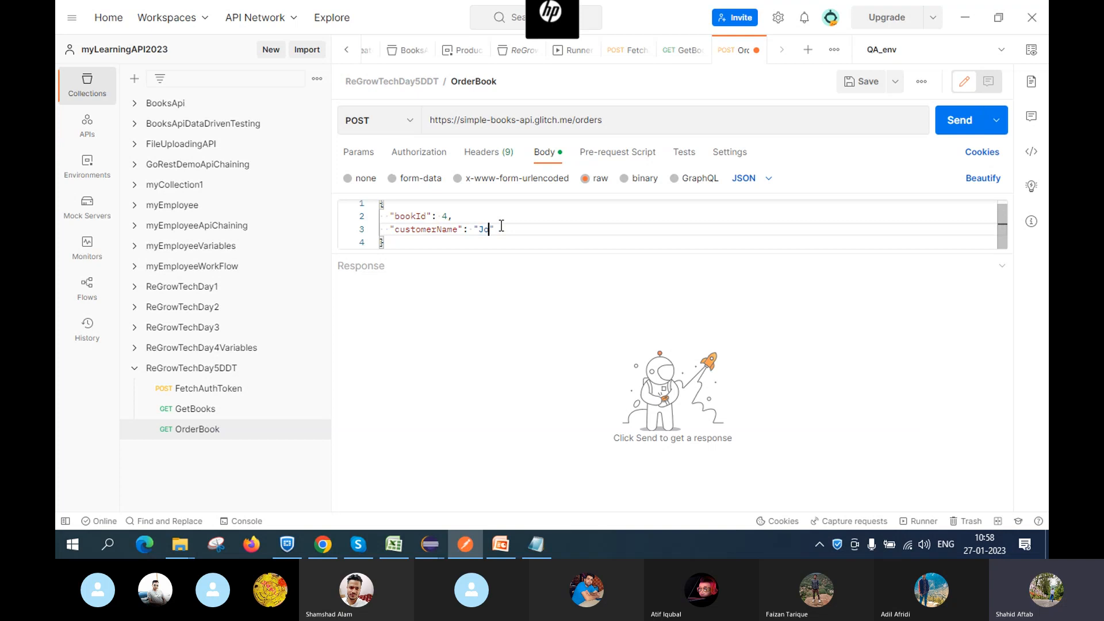
text(ReGrow)
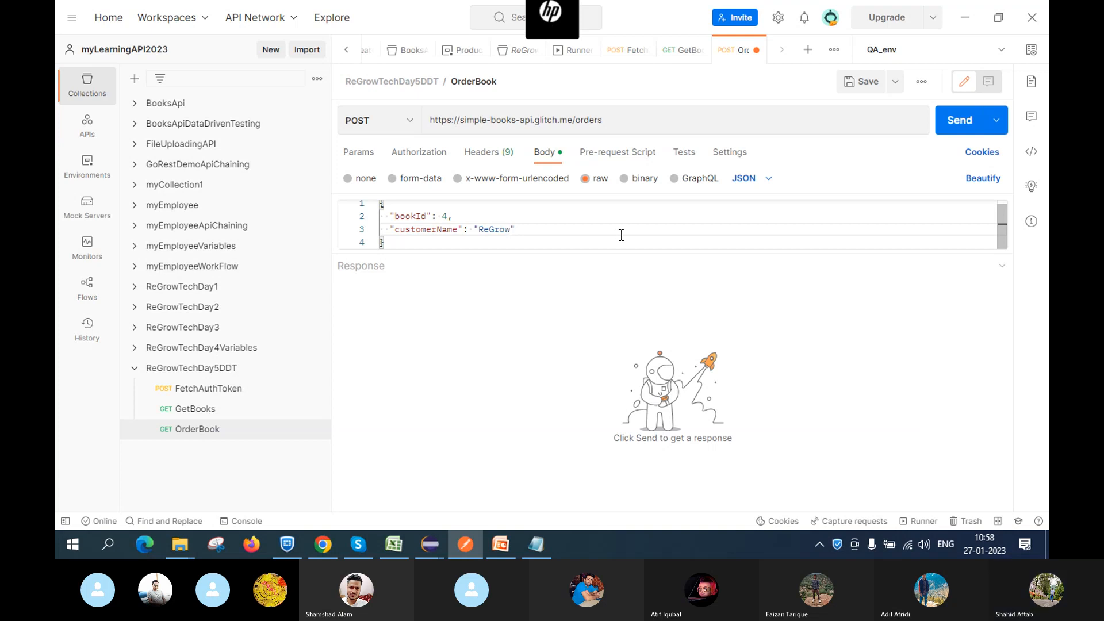
key(ctrl+s)
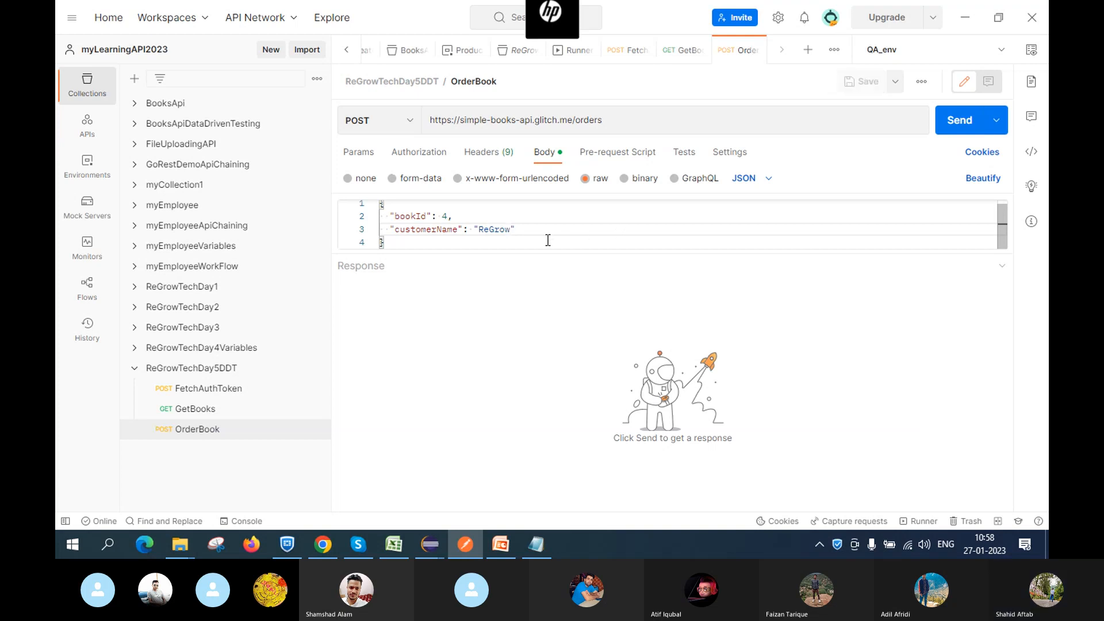
Recheck the docs' order example, then send OrderBook, which returns 401 Missing Authorization header
key(alt+Tab)
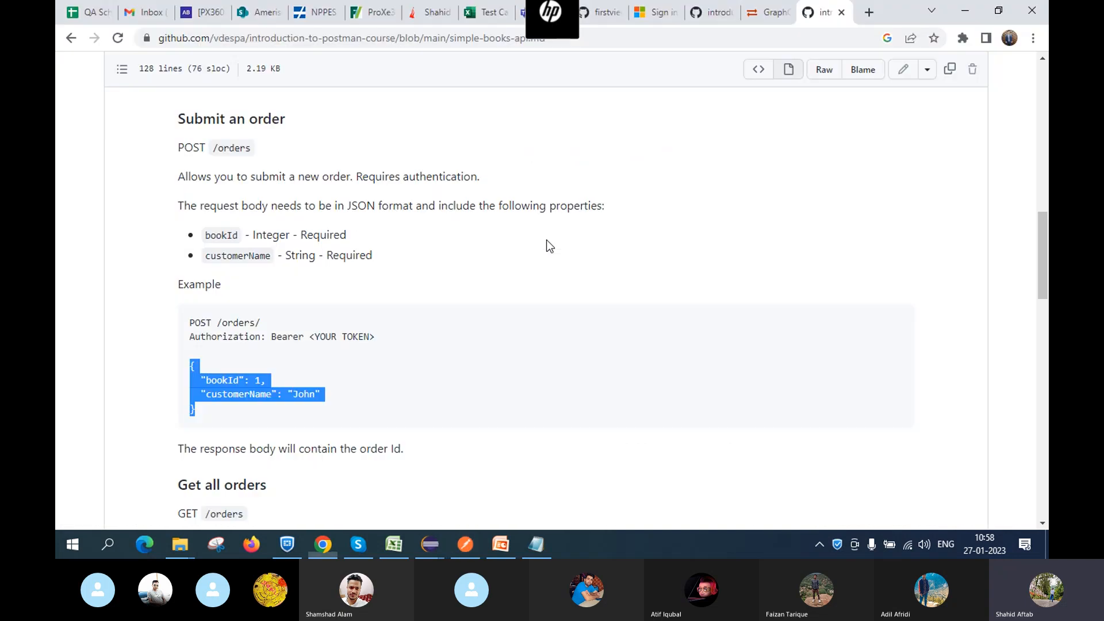
scroll(296, 312, down, 1)
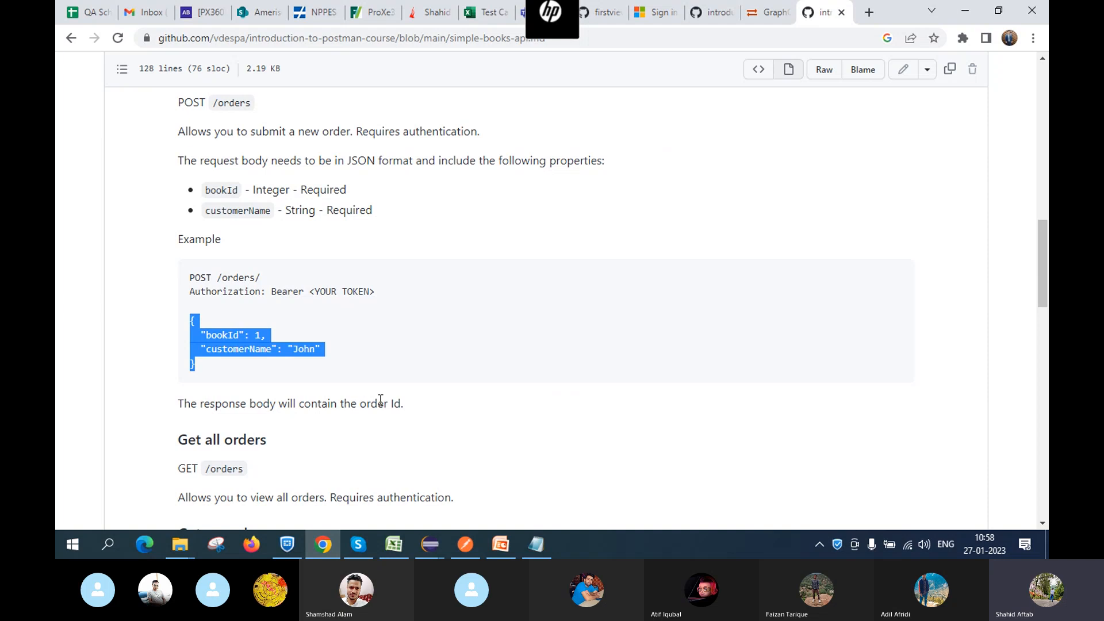
key(alt+Tab)
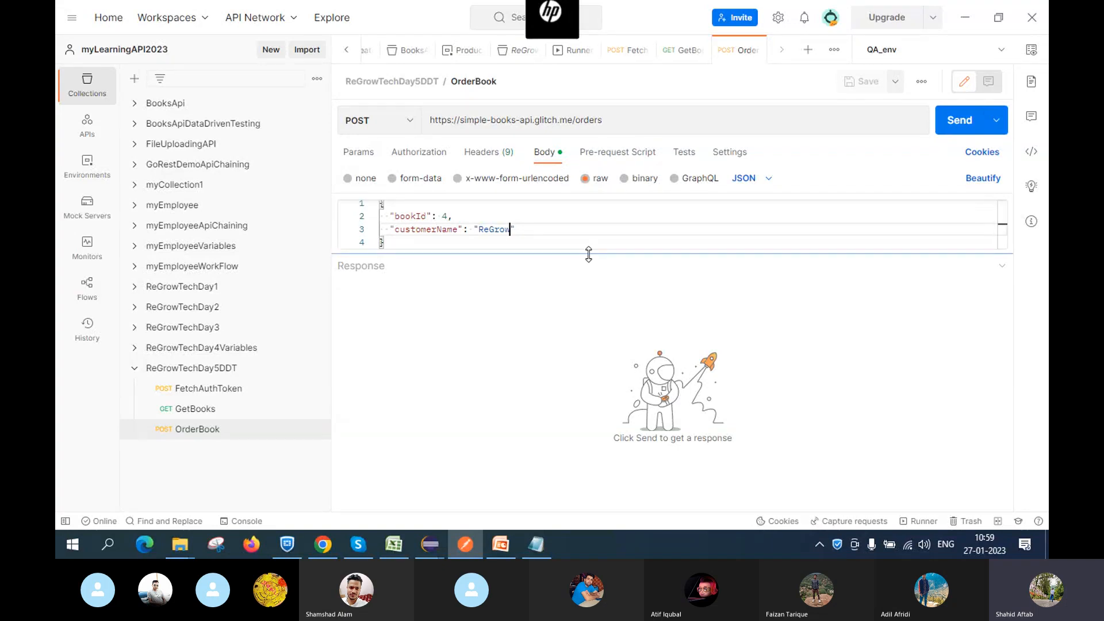
drag(589, 254, 586, 324)
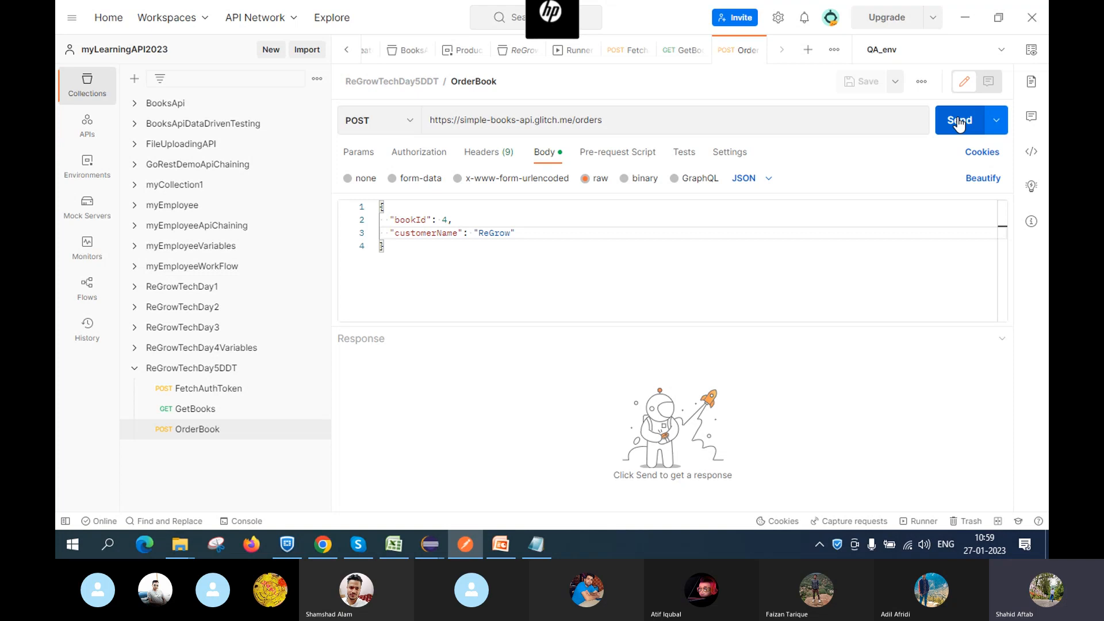
click(958, 122)
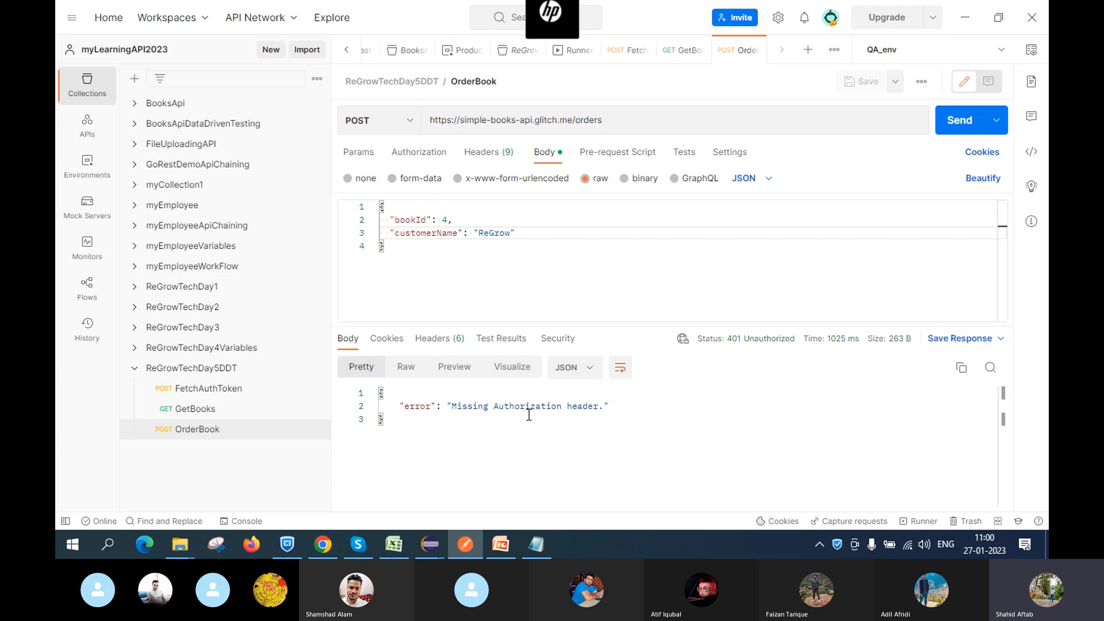
Switch OrderBook's authorization to Bearer Token and clear the {{token}} value
click(405, 160)
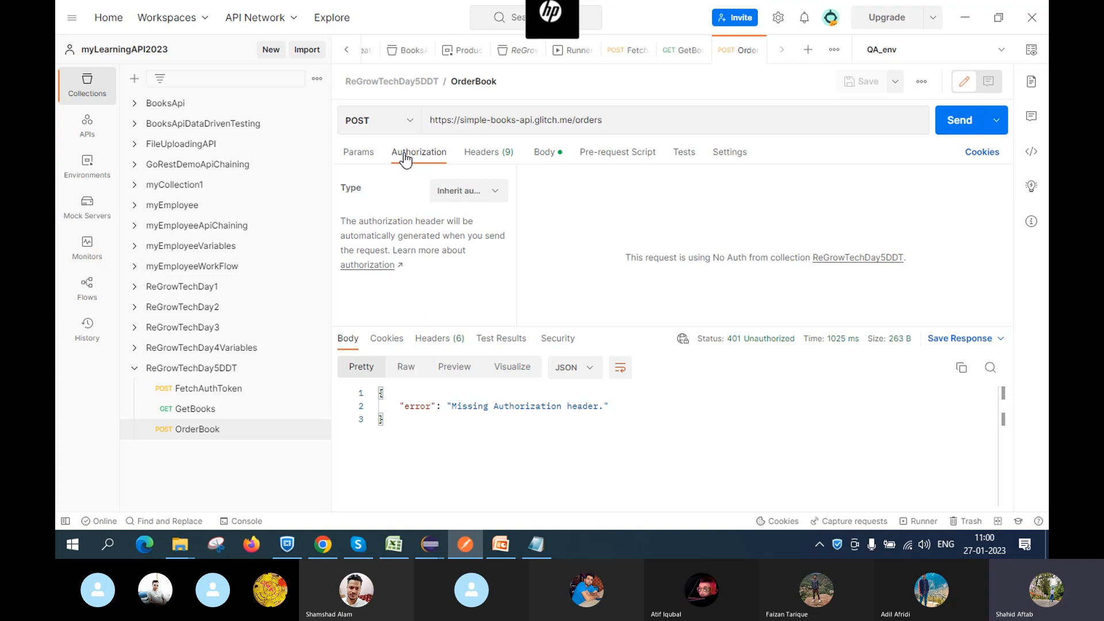
click(488, 195)
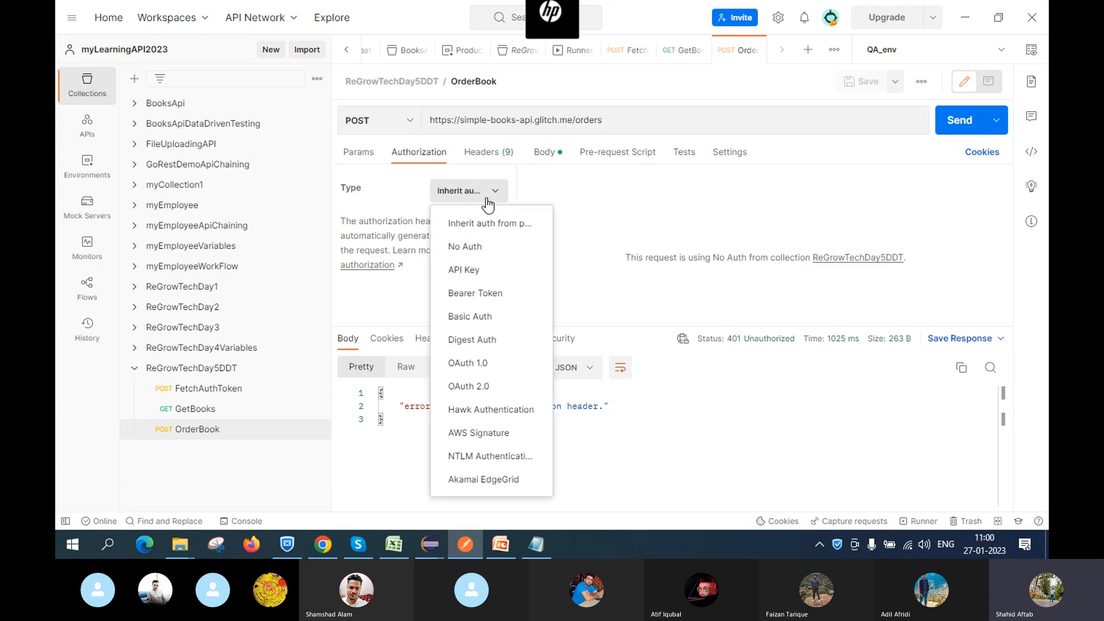
click(486, 294)
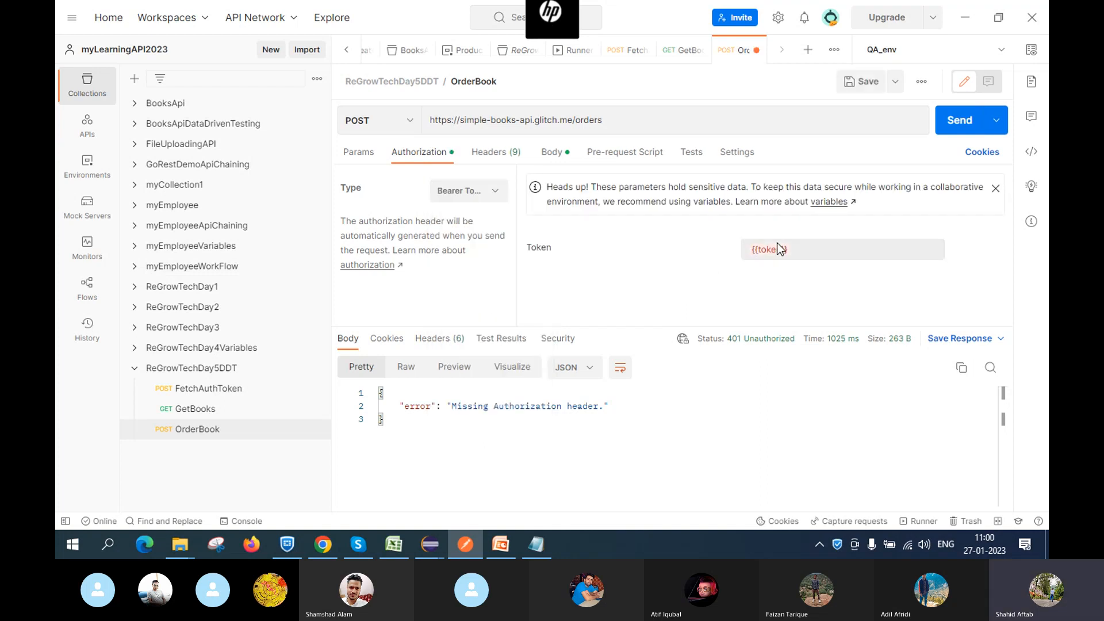
click(820, 253)
key(BackSpace)
key(BackSpace)
key(BackSpace)
key(BackSpace)
key(BackSpace)
key(BackSpace)
key(BackSpace)
key(BackSpace)
key(BackSpace)
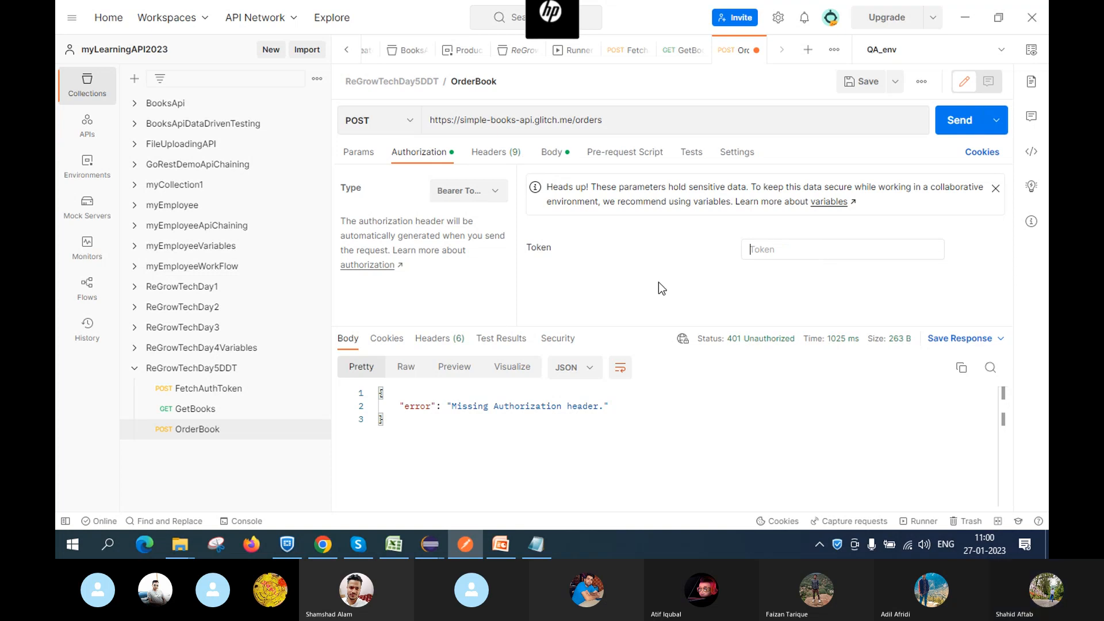
click(529, 549)
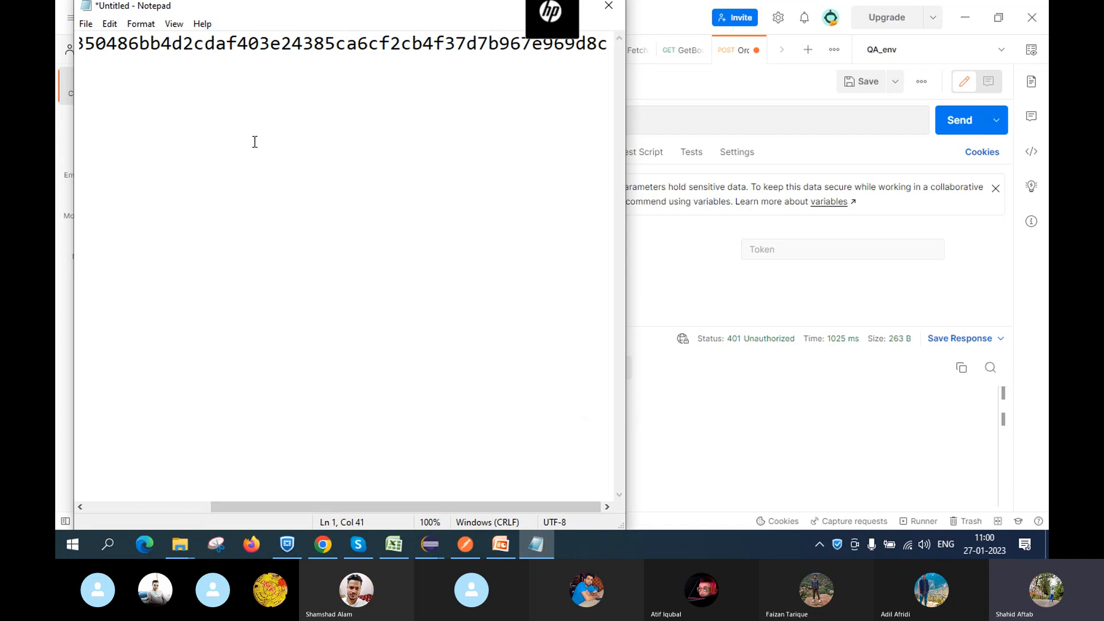
Keep the unsaved Notepad token notes but minimize them so Postman is in front
key(Left)
key(Left)
key(Left)
key(Left)
key(Left)
key(Left)
key(Left)
key(Left)
key(Left)
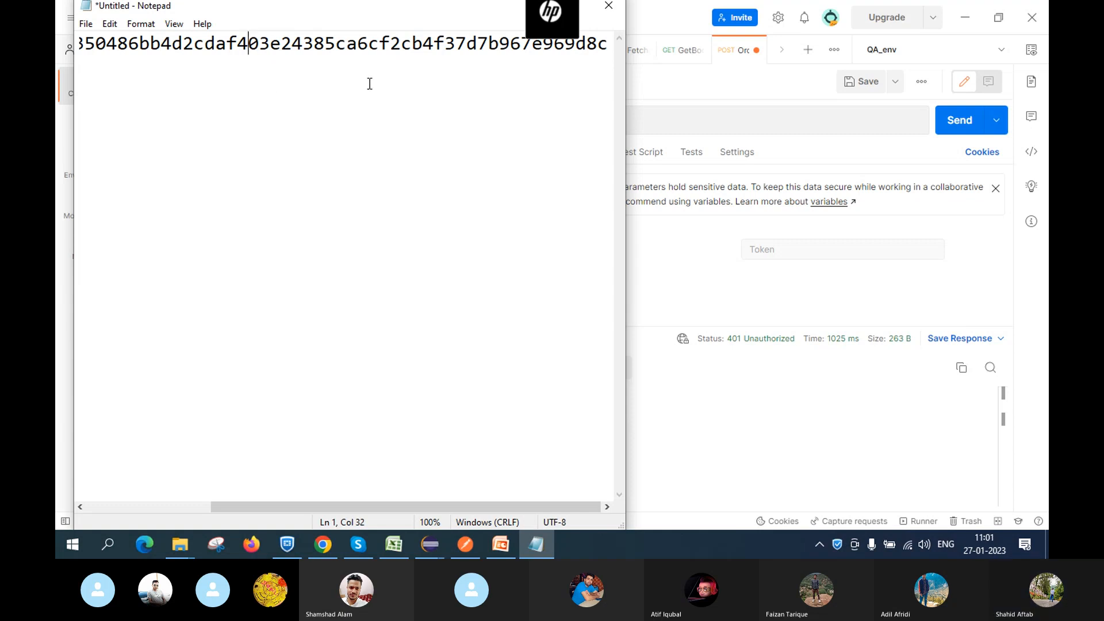
click(606, 7)
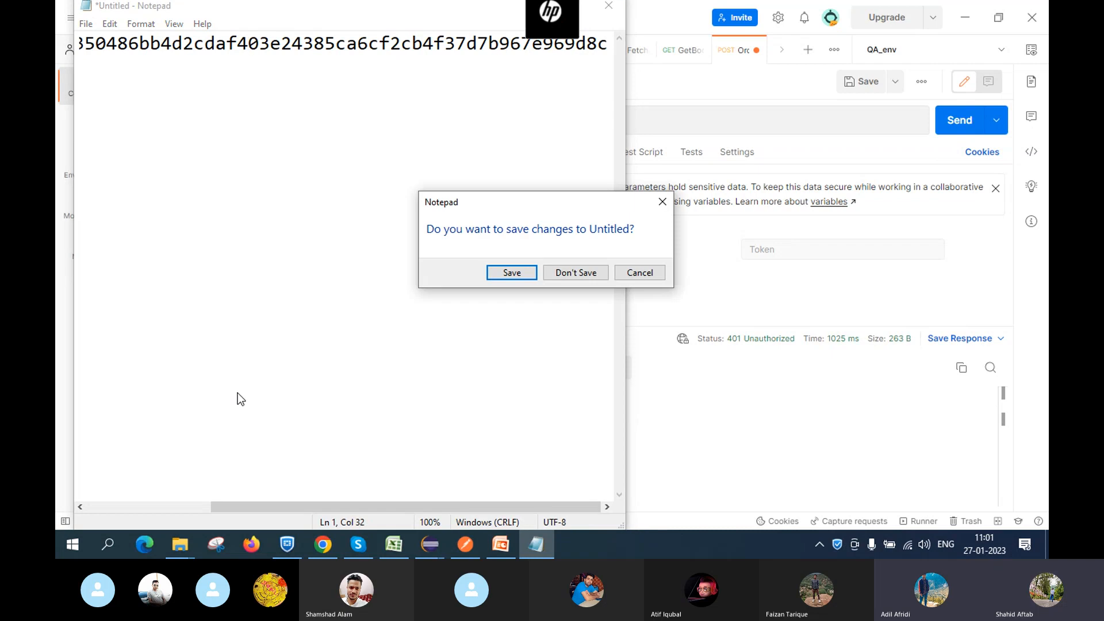
click(658, 205)
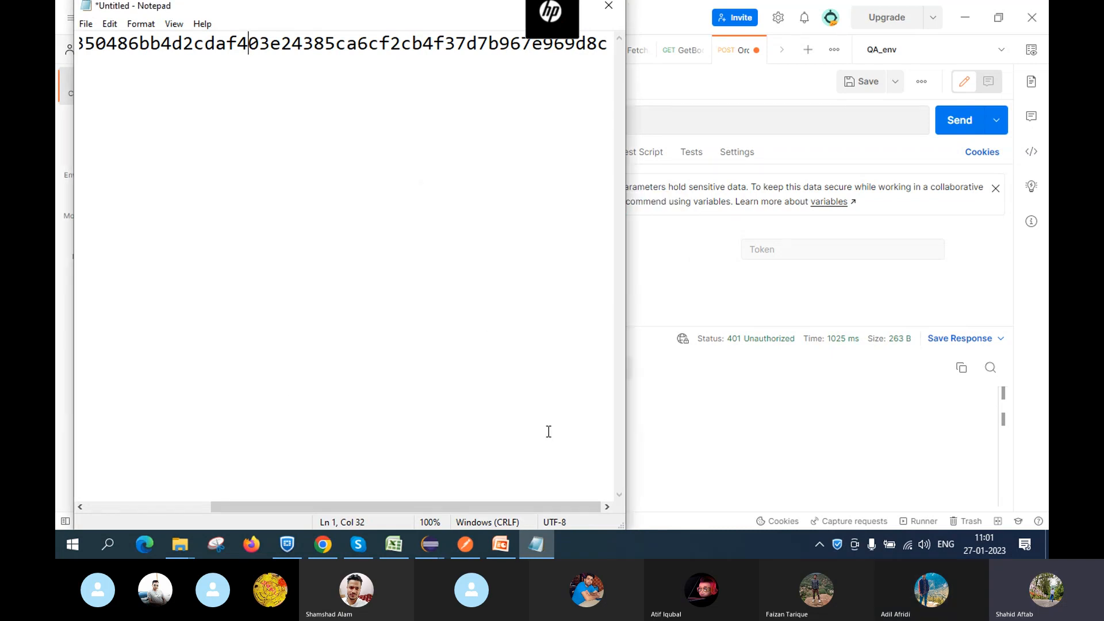
click(550, 543)
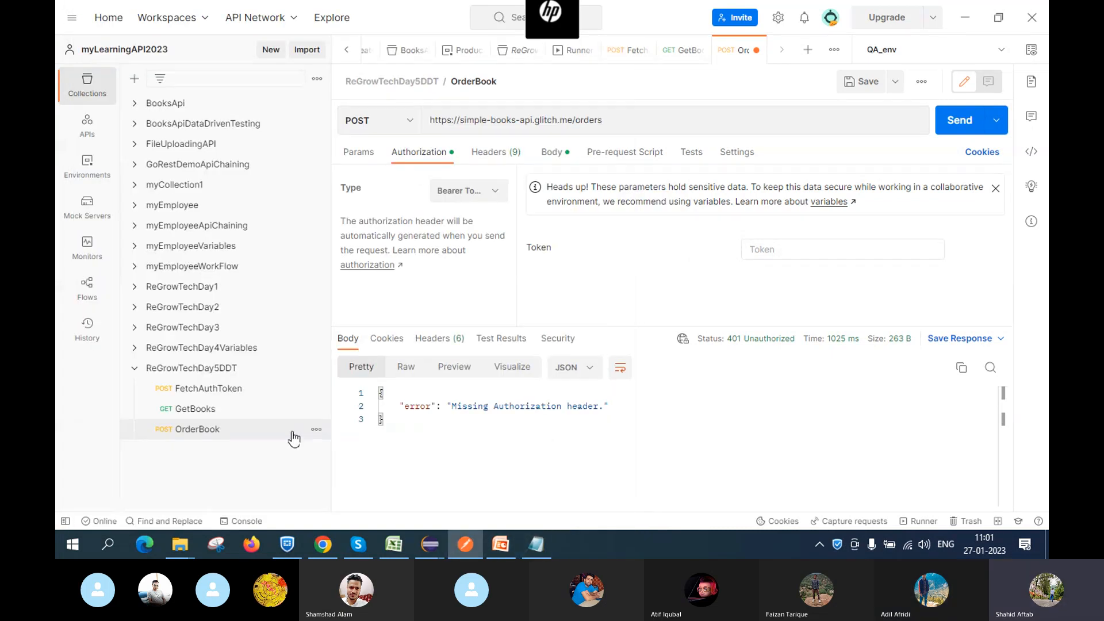
Copy FetchAuthToken's accessToken and paste it into its Bearer Token field, then save
click(209, 392)
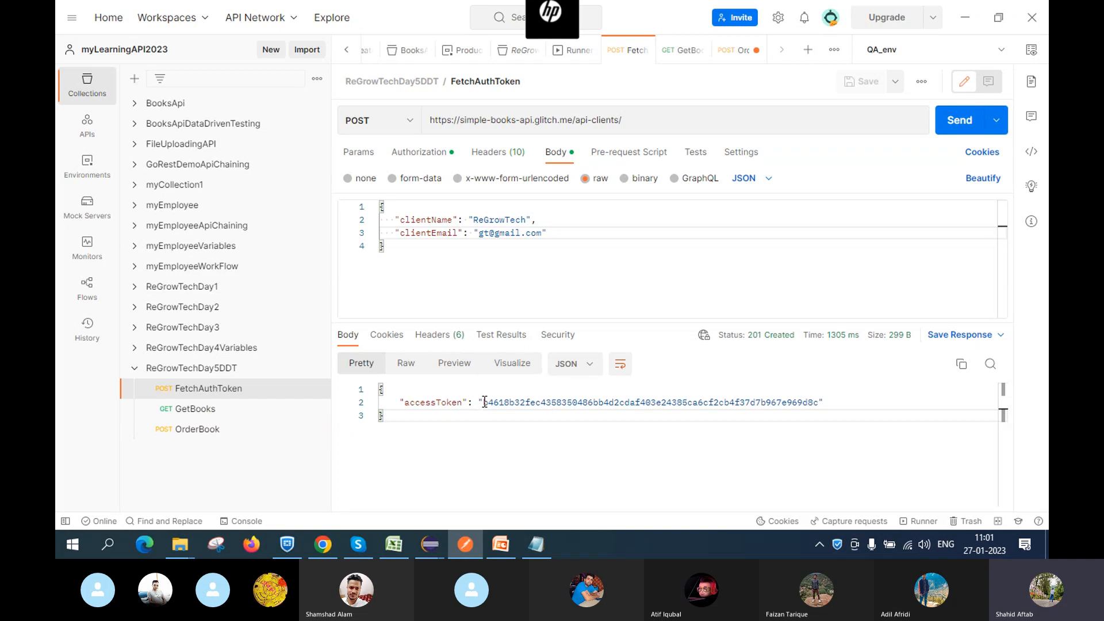
drag(484, 402, 822, 400)
key(ctrl+c)
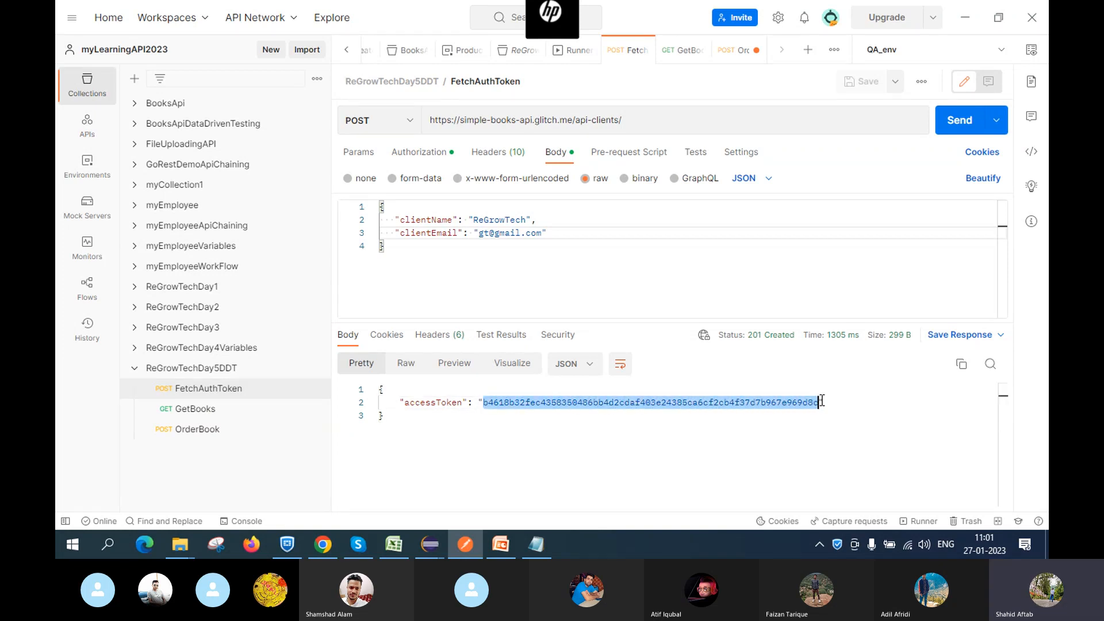
click(426, 153)
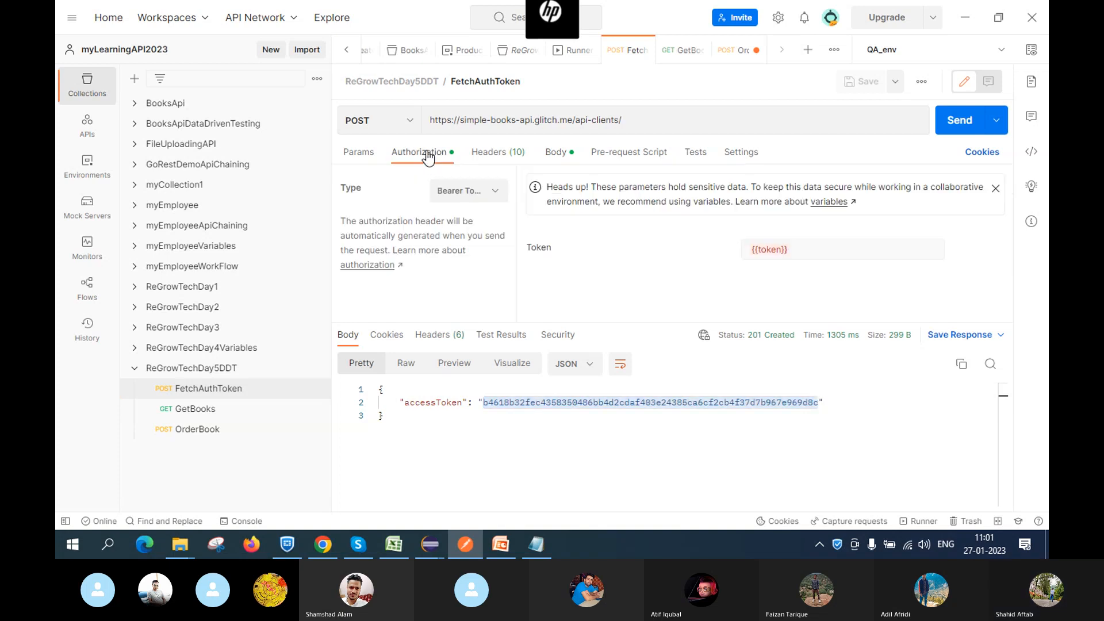
click(807, 248)
key(ctrl+a)
key(BackSpace)
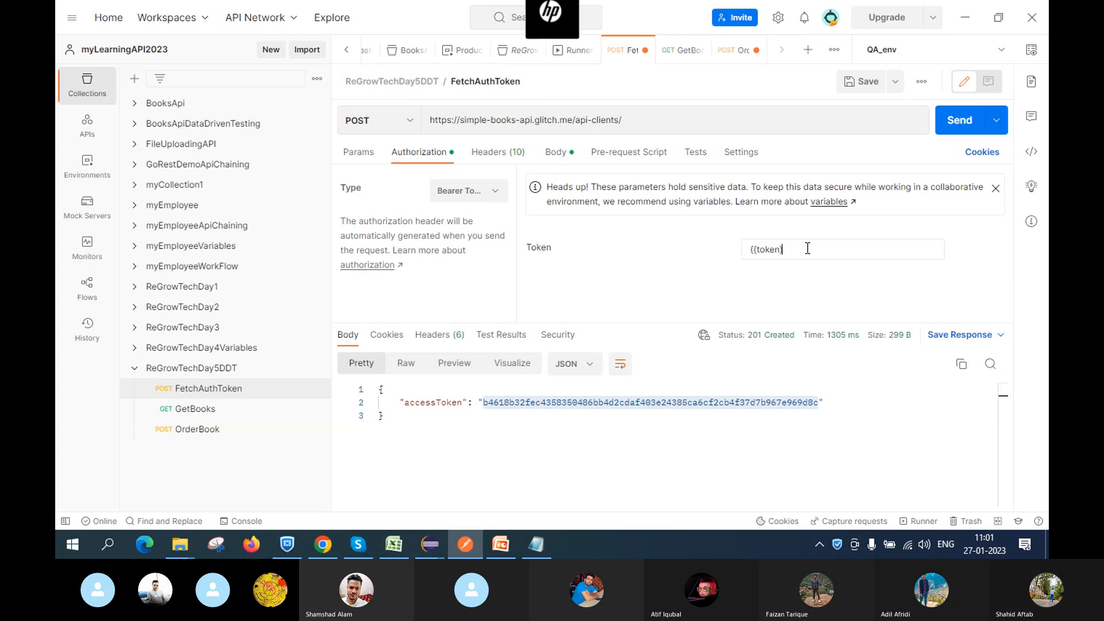
key(ctrl+v)
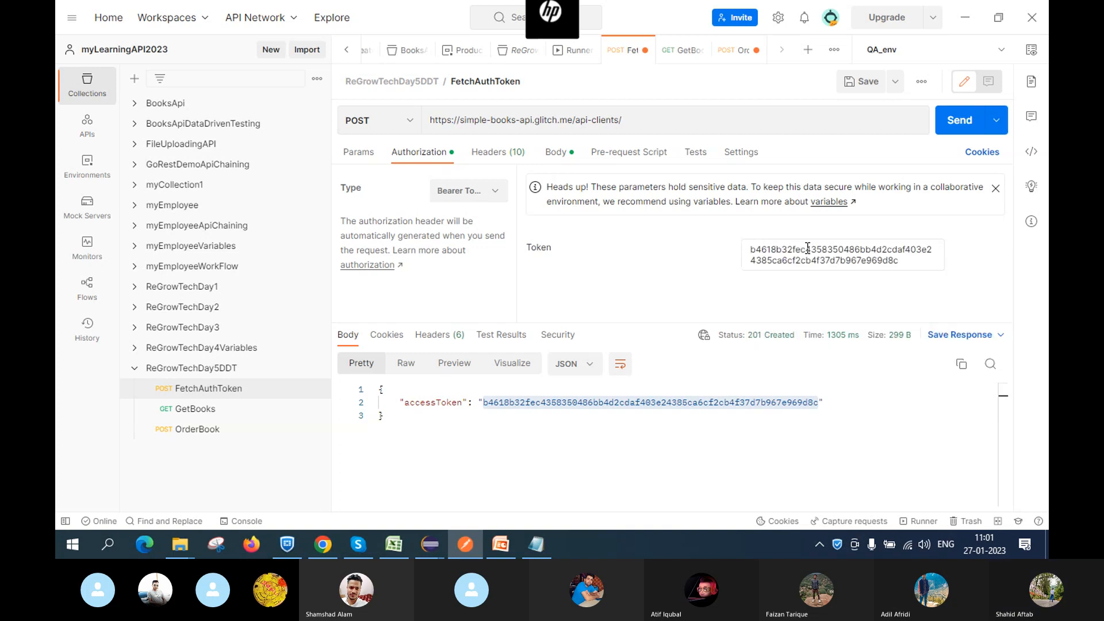
click(667, 295)
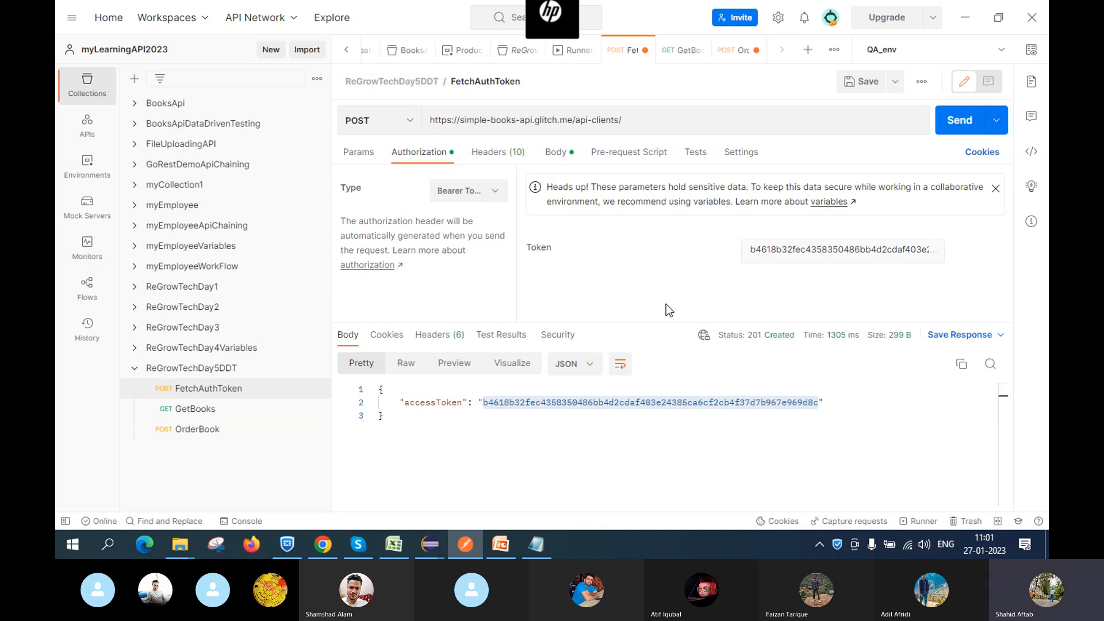
click(866, 83)
Delete the token from FetchAuthToken's Bearer Token field and save again
click(930, 251)
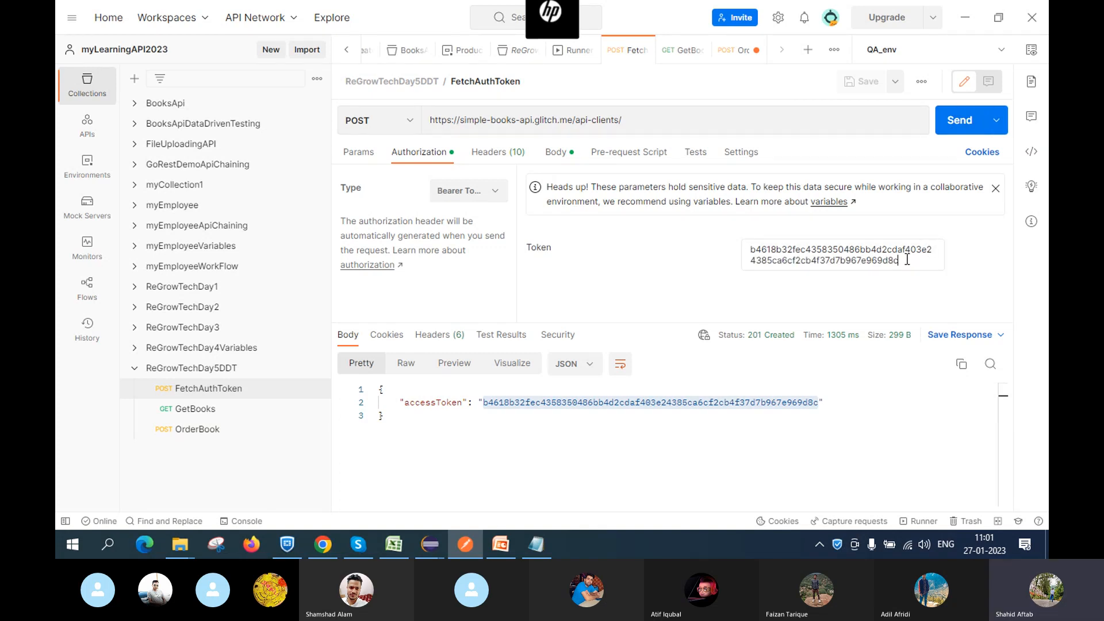
double_click(906, 260)
key(ctrl+c)
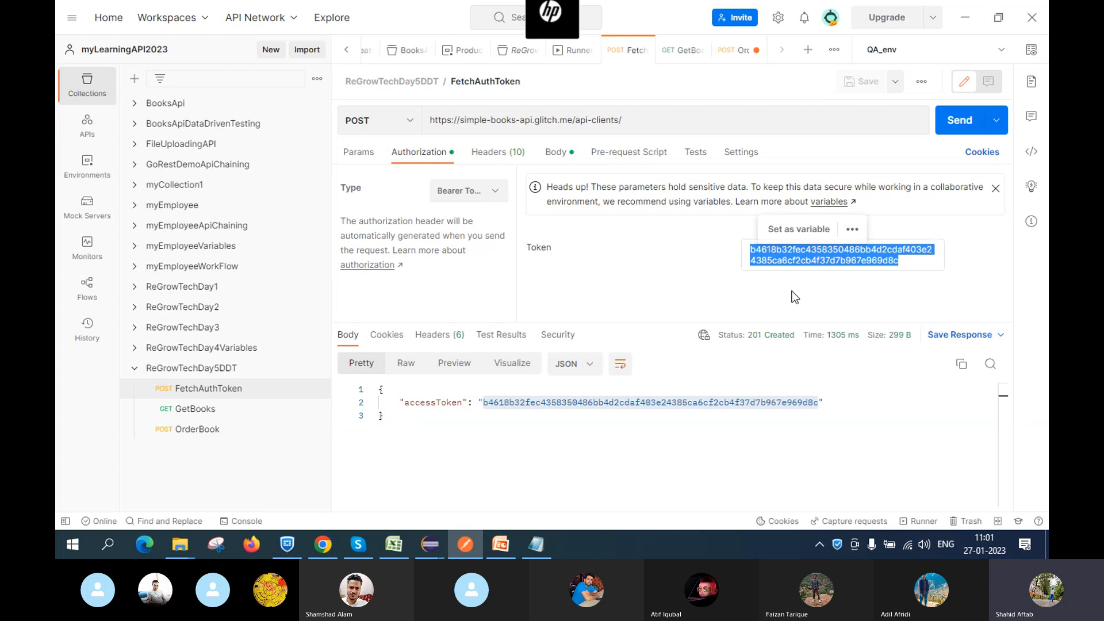
key(BackSpace)
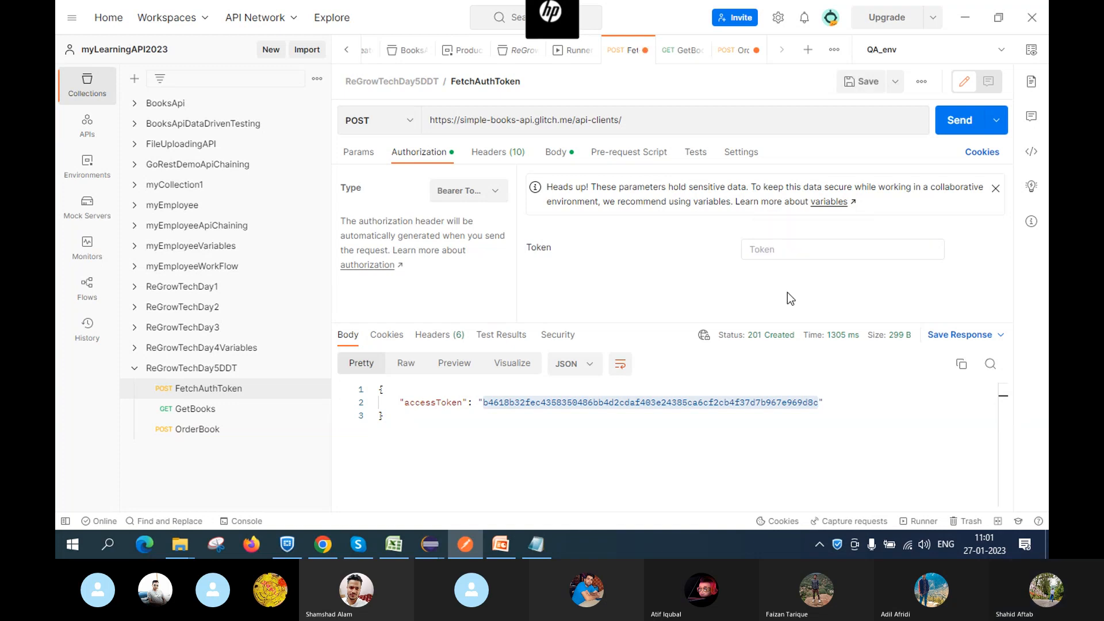
click(848, 81)
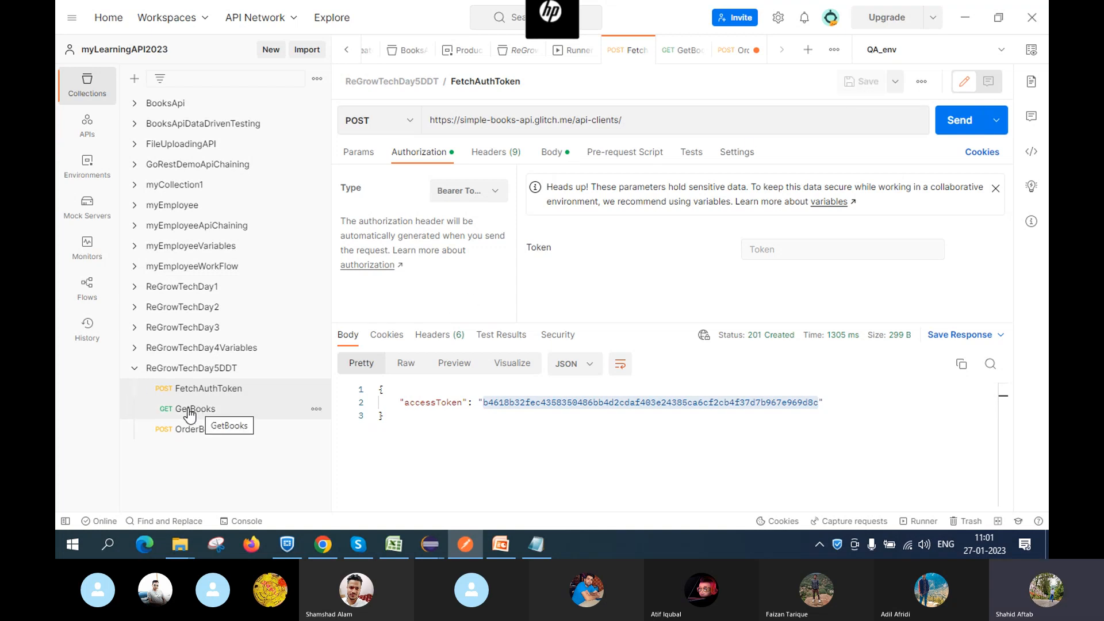
Paste the copied access token into OrderBook's Bearer Token field and save
click(195, 430)
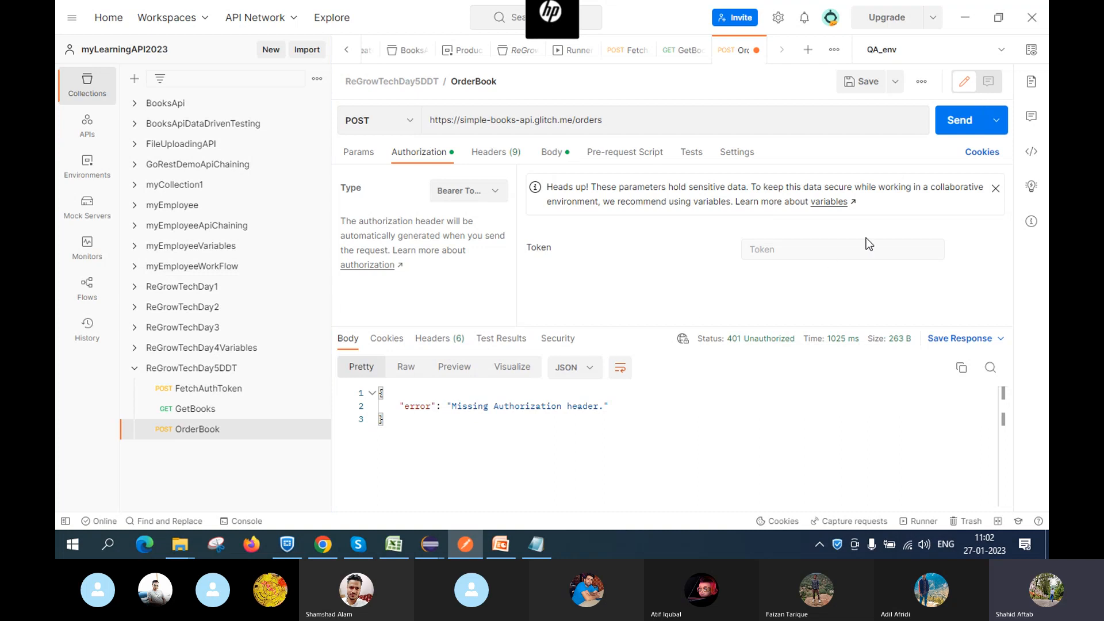
click(805, 248)
key(ctrl+v)
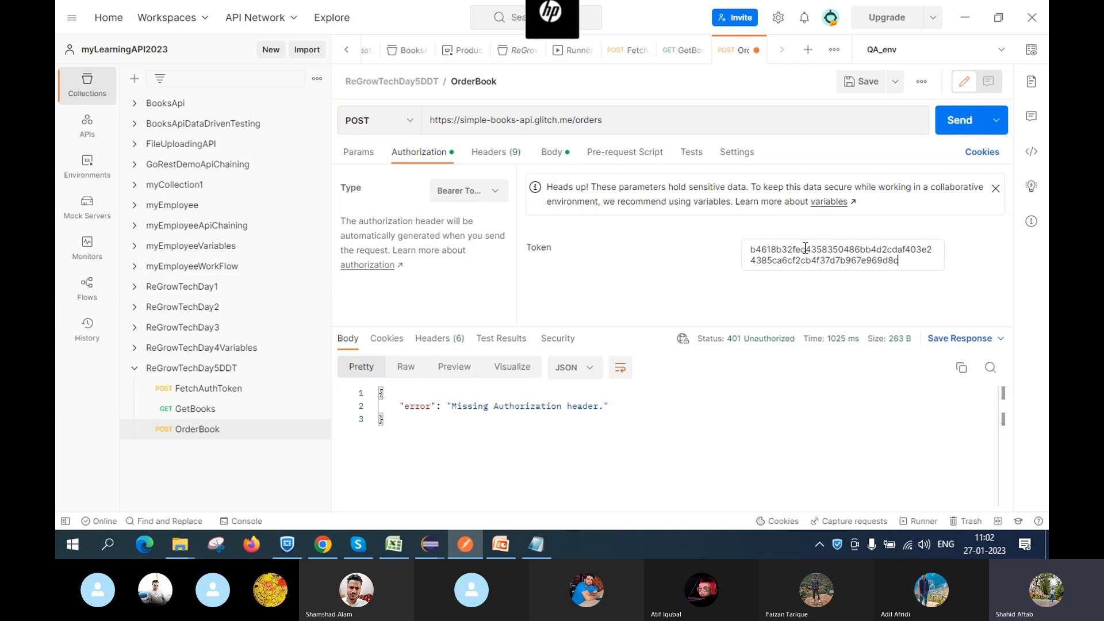
click(864, 80)
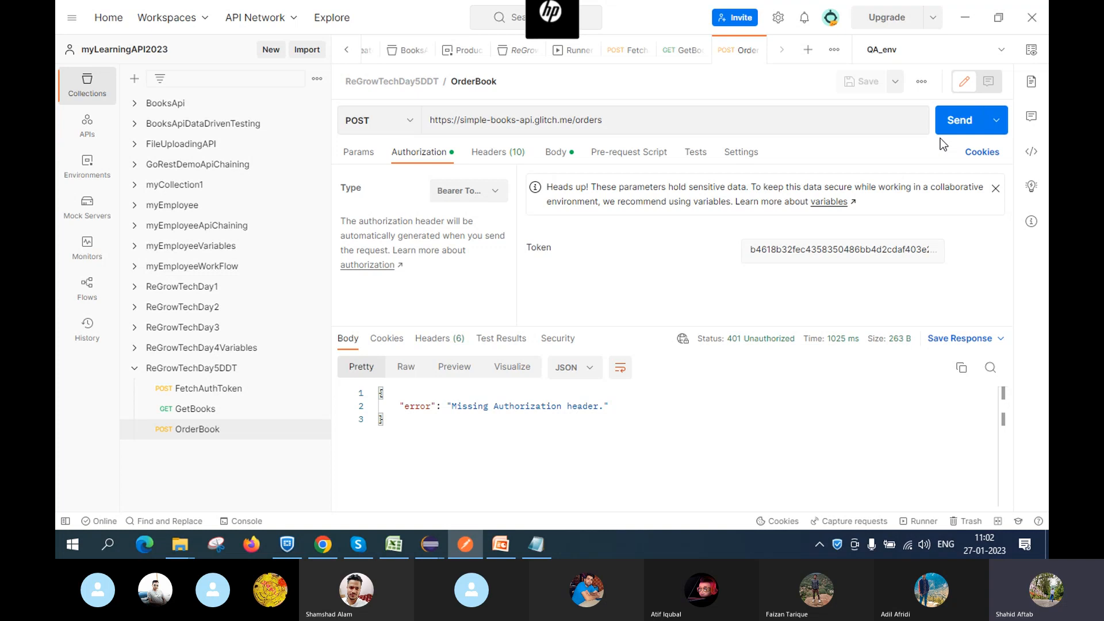
Discard the Notepad note holding the token without saving it
key(alt+Tab)
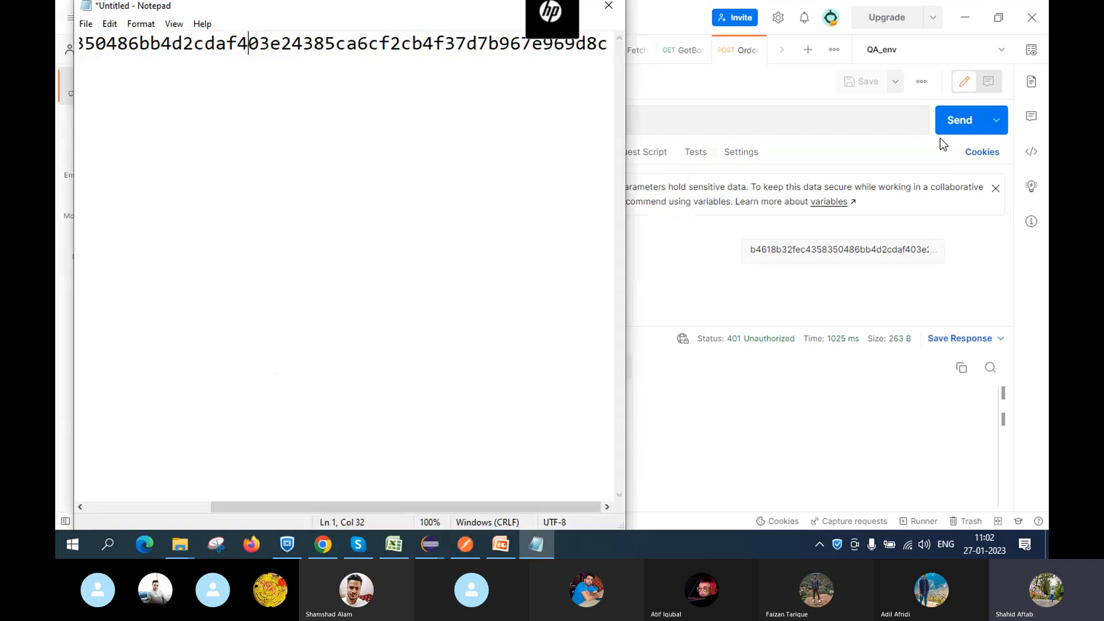
click(611, 7)
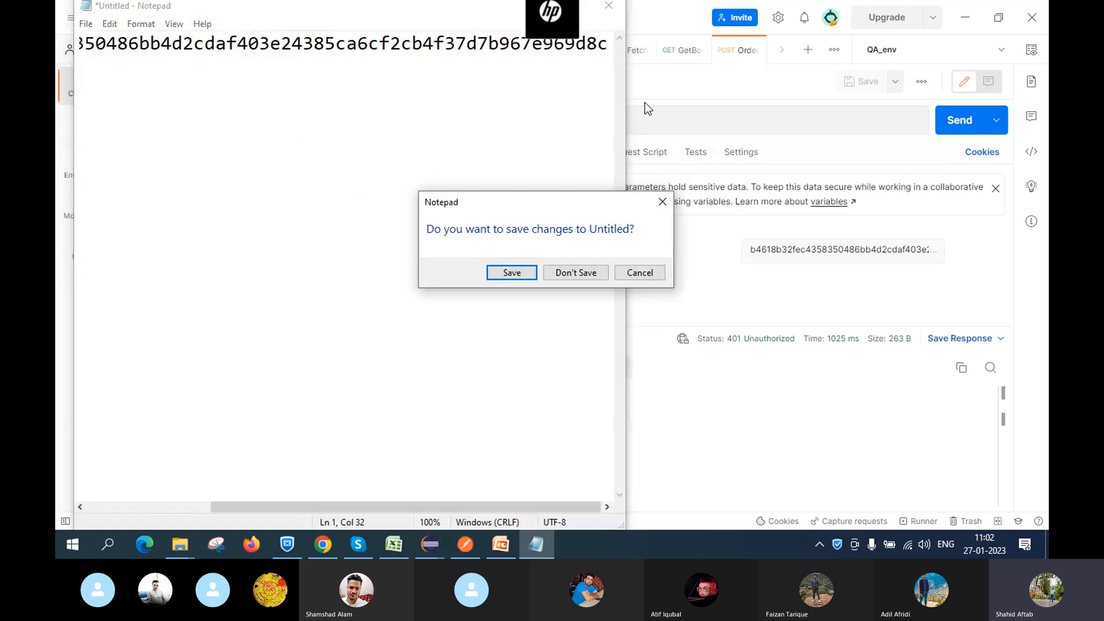
click(565, 278)
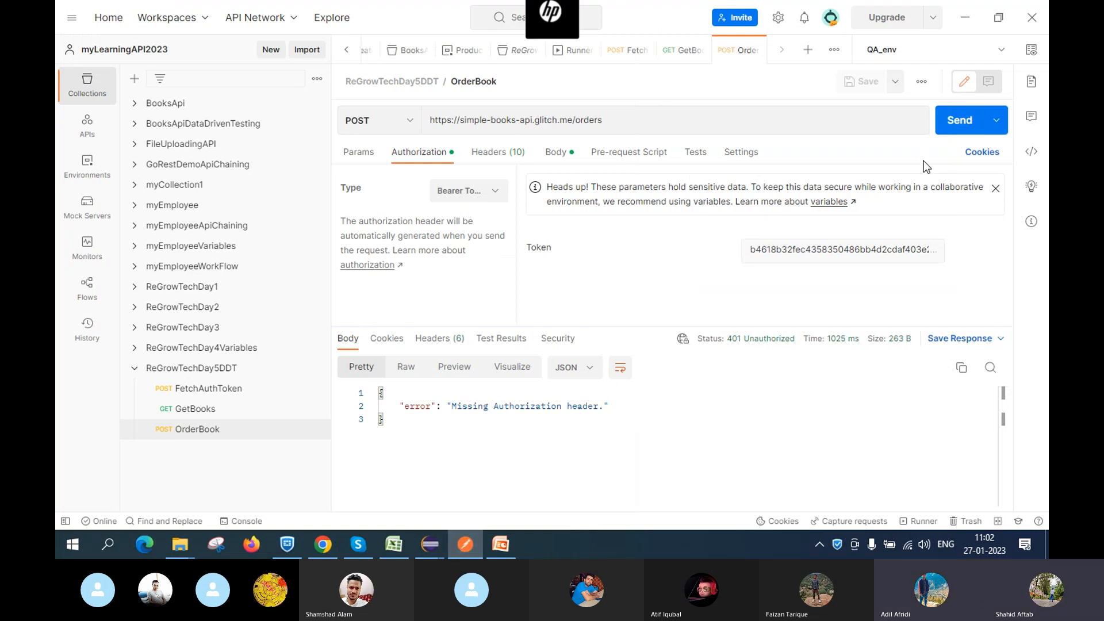
Send OrderBook to get 201 Created, then select the returned orderId value
click(954, 123)
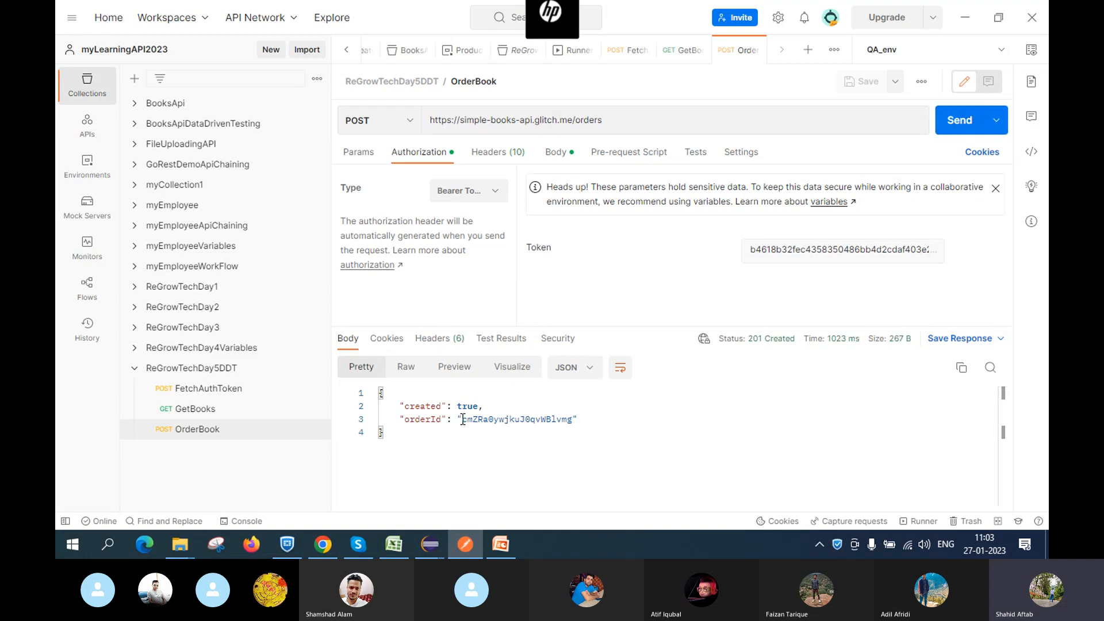
drag(463, 419, 572, 419)
key(ctrl+c)
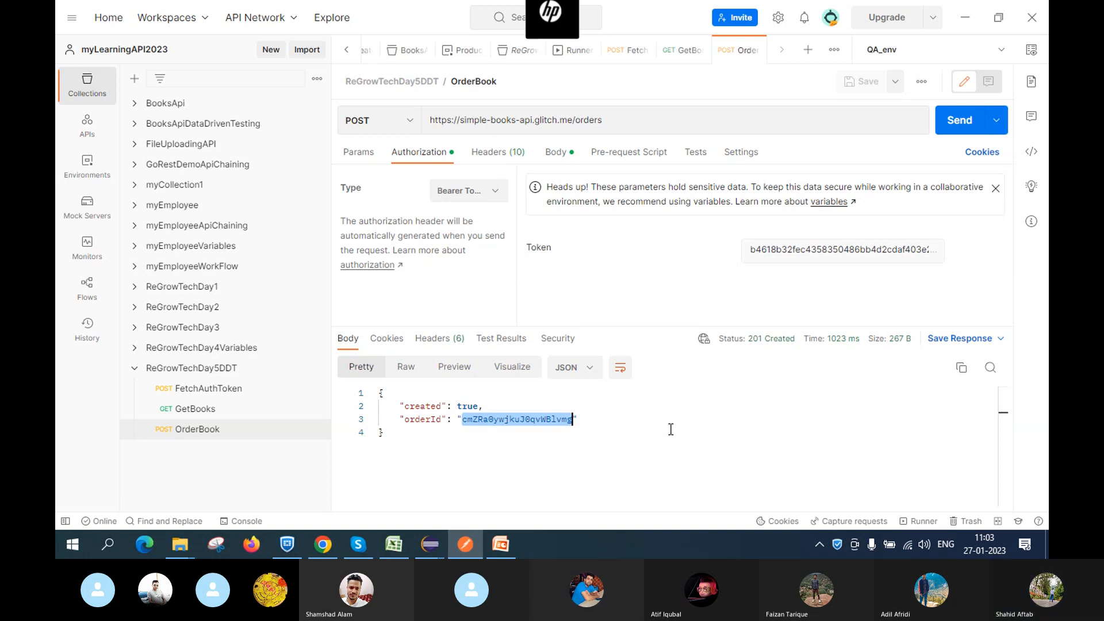
Paste the new orderId into the Skype call's chat and send it
mouse_move(359, 544)
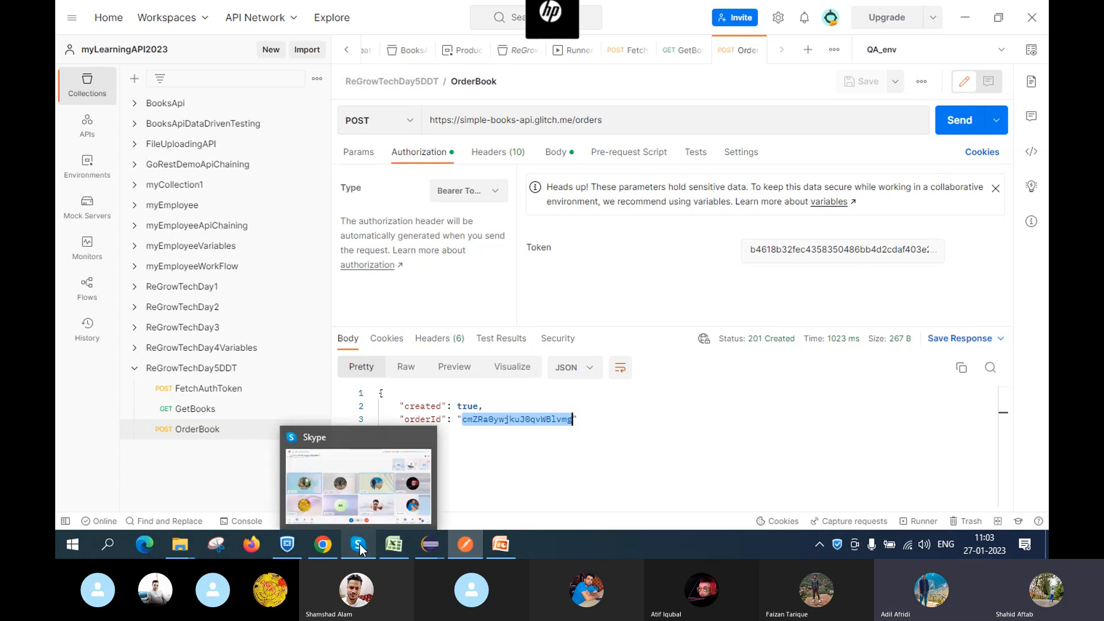
click(347, 497)
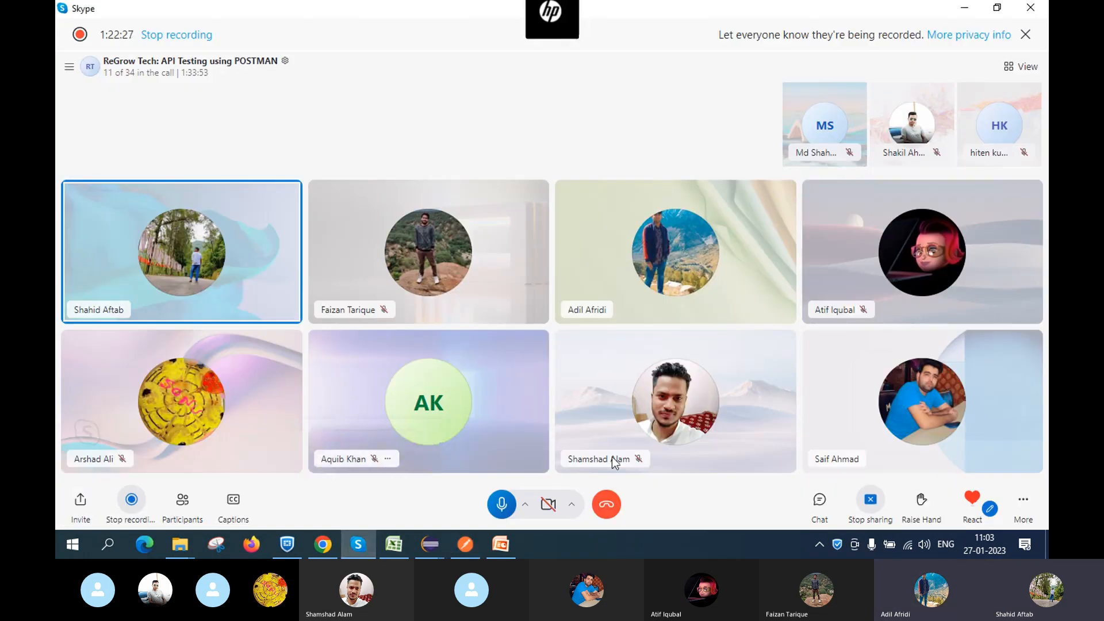
click(816, 502)
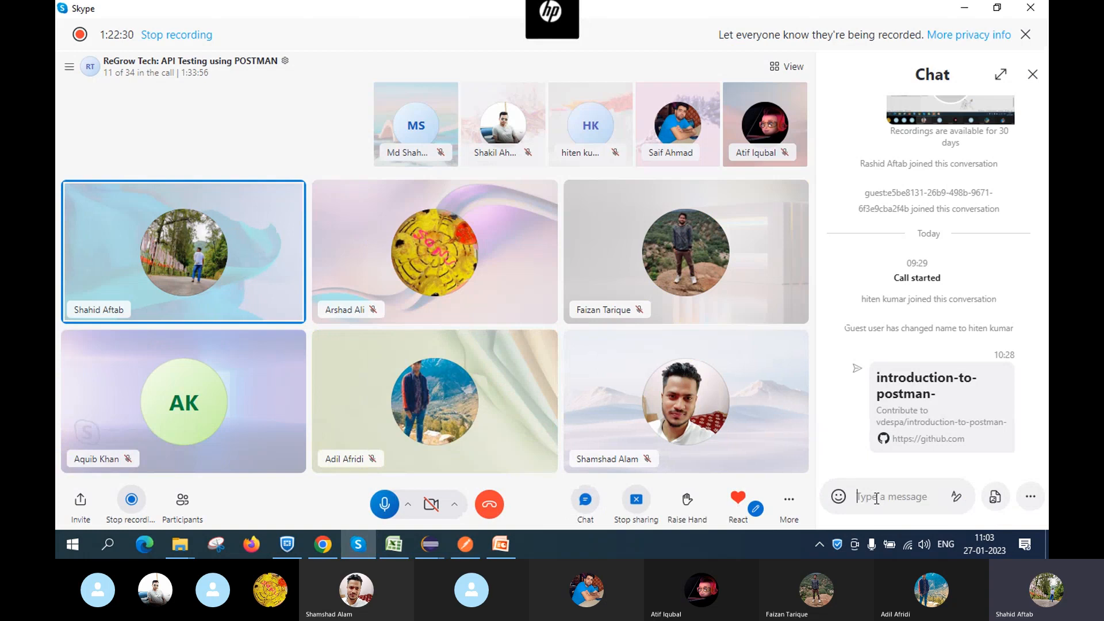
key(ctrl+v)
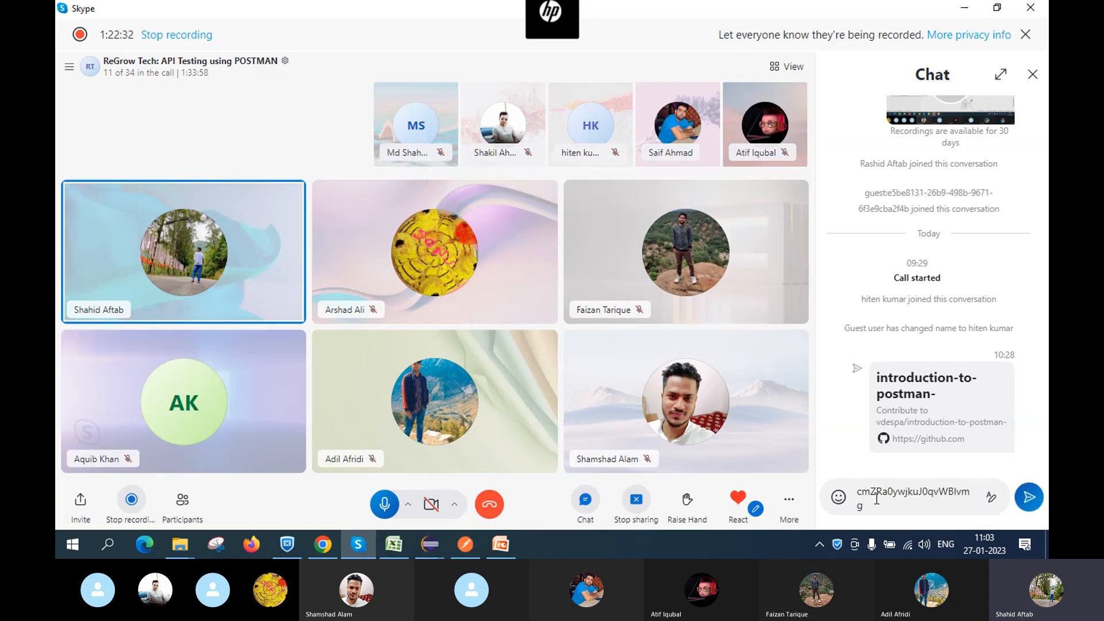
key(Return)
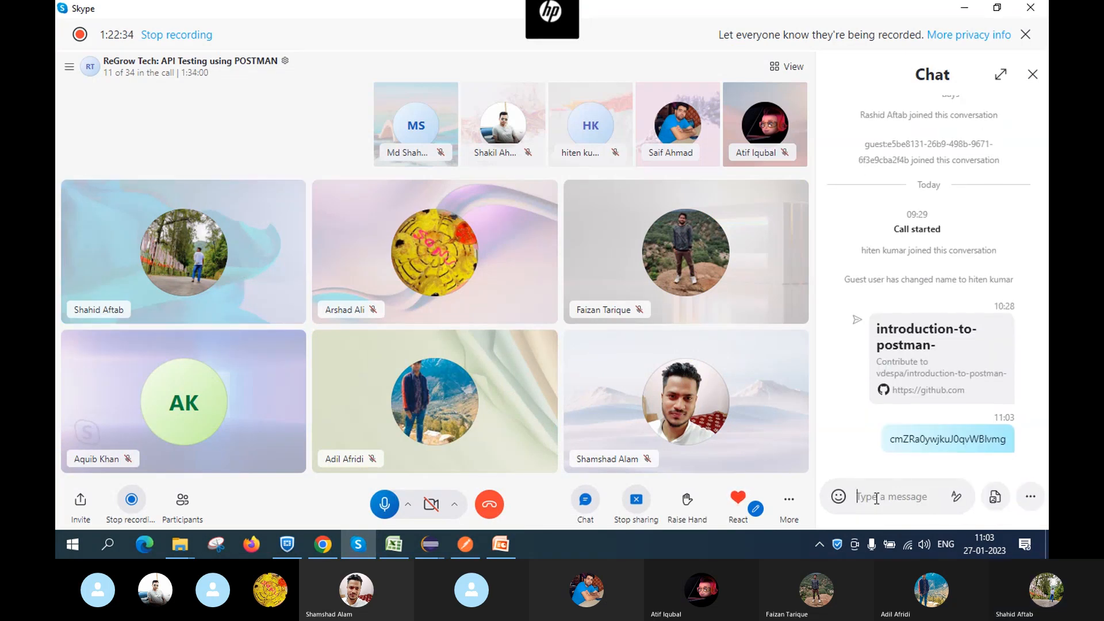
Switch back to the Postman window
key(alt)
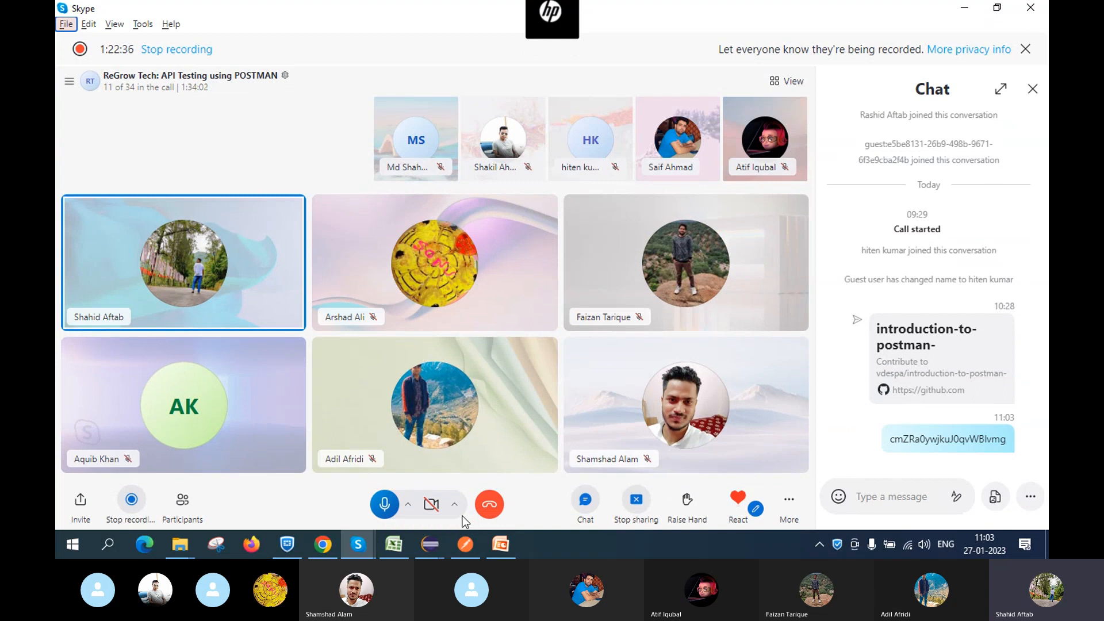
mouse_move(312, 543)
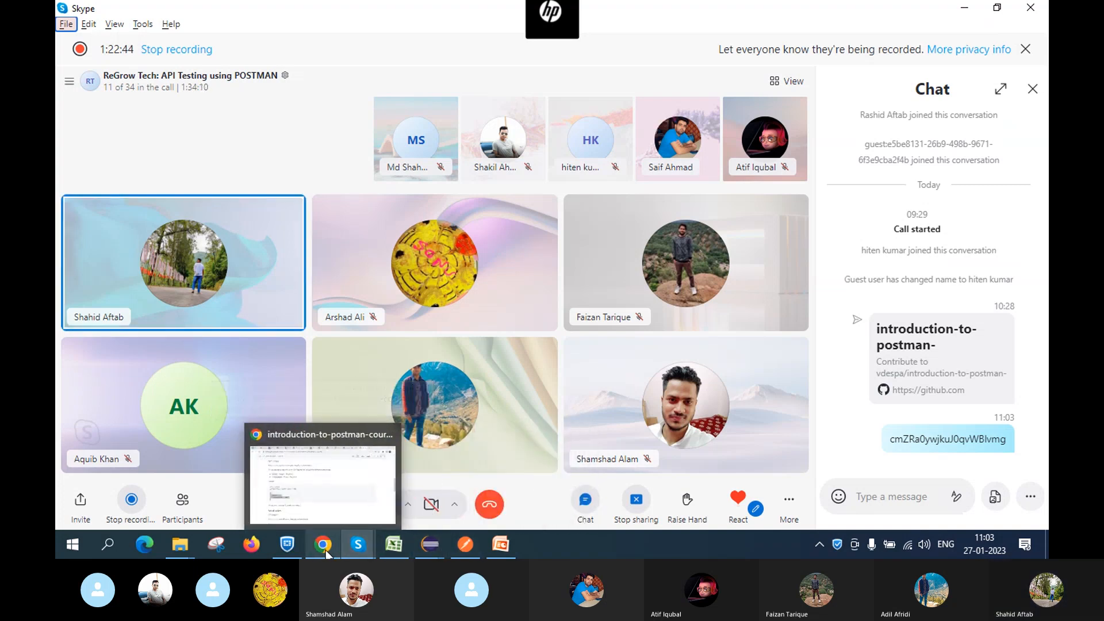
mouse_move(460, 546)
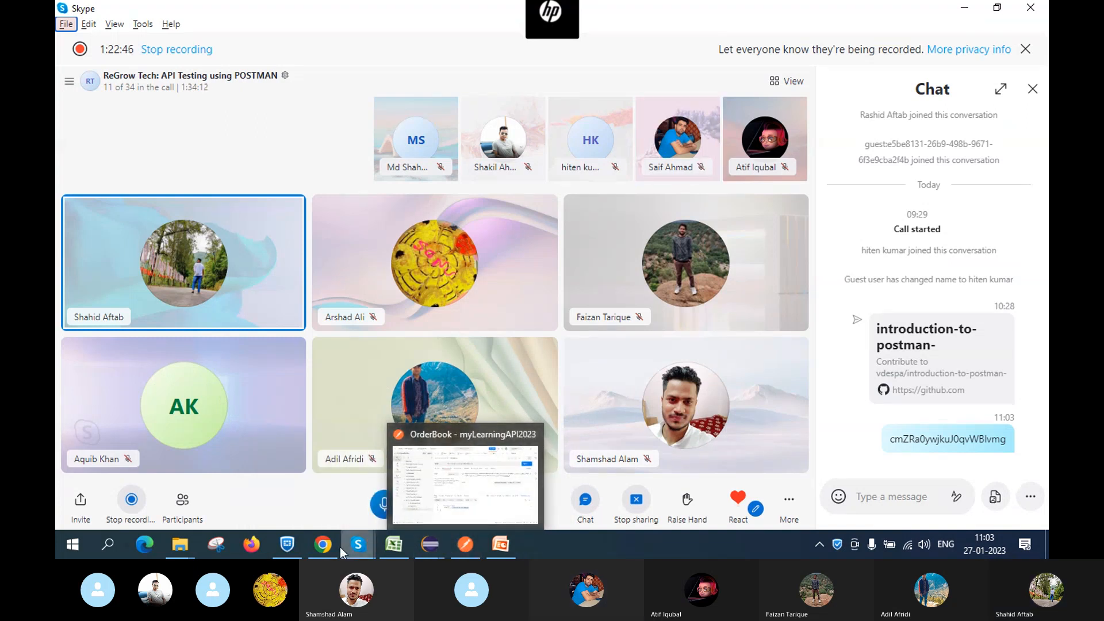
click(454, 481)
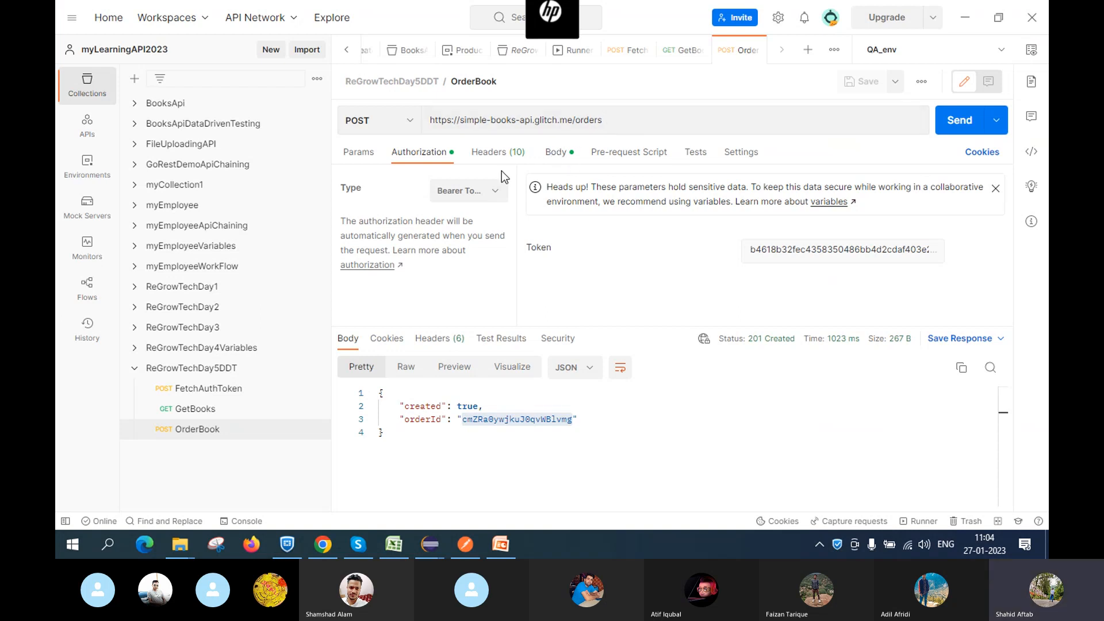
View the OrderBook body (bookId 4, customerName ReGrow), checking the GetBooks list in between
click(568, 155)
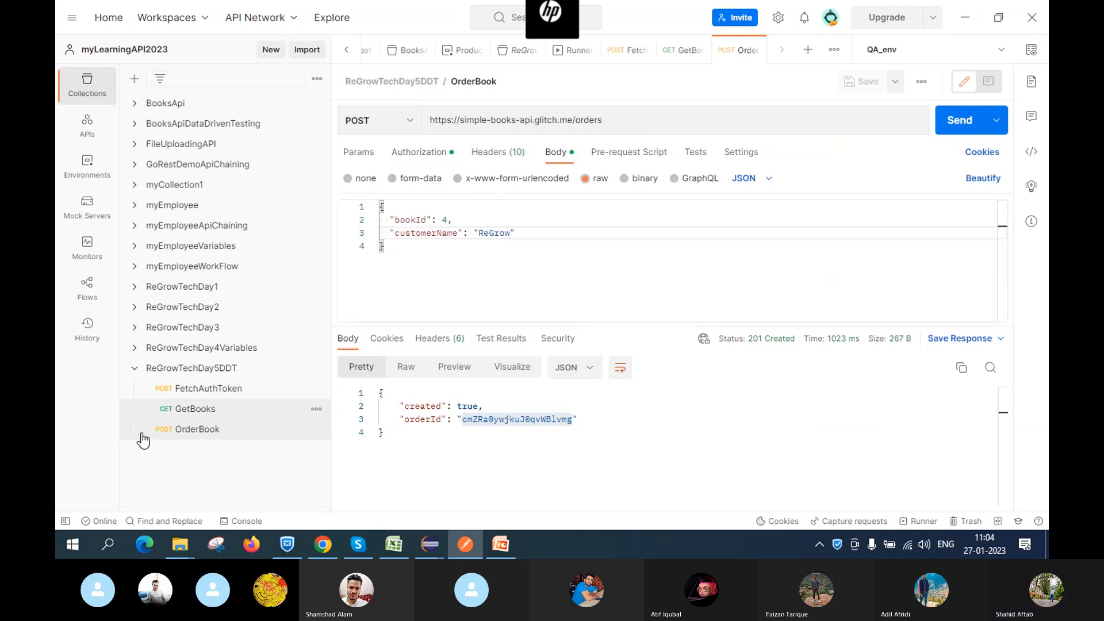
click(232, 409)
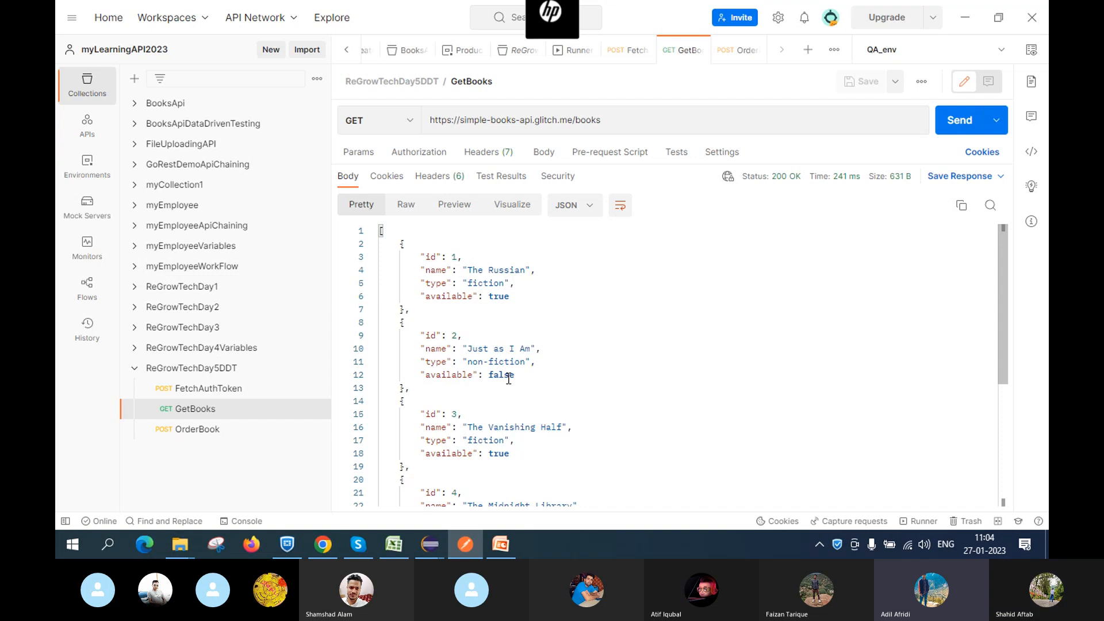
click(231, 432)
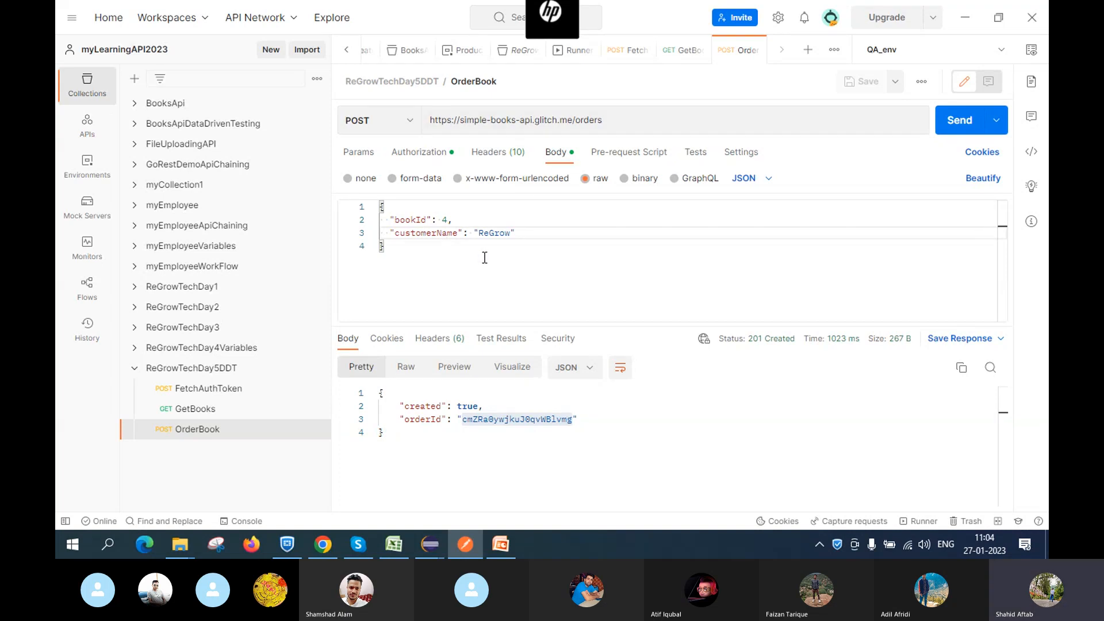
Change the OrderBook body's bookId value from 4 to 2
click(448, 219)
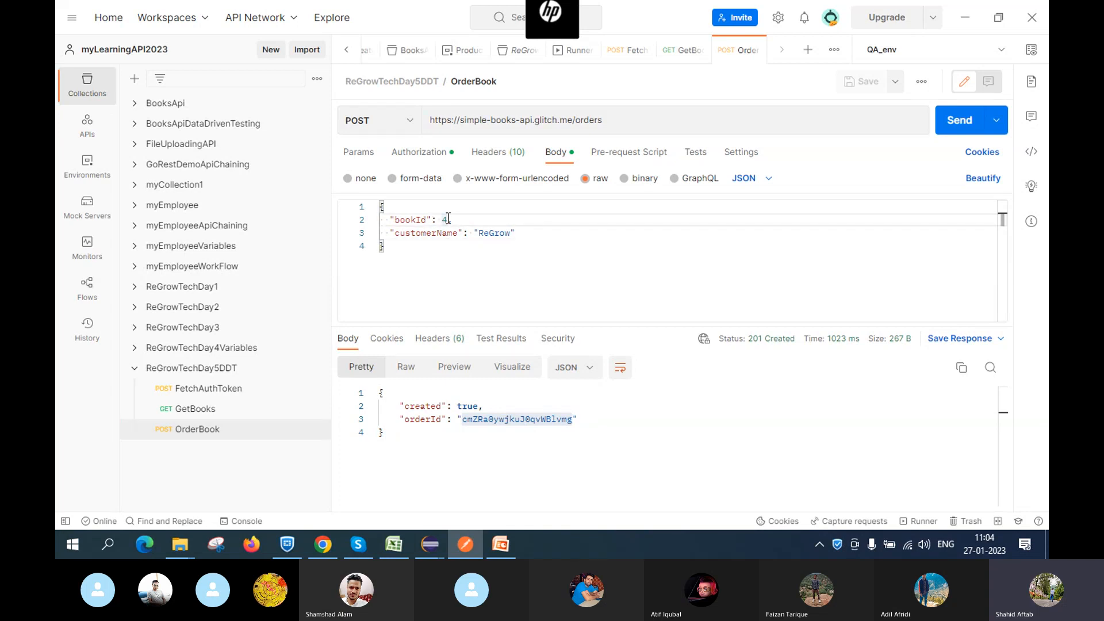
key(BackSpace)
text(2)
Check the GetBooks list, then save OrderBook and send the order for book 2
click(208, 410)
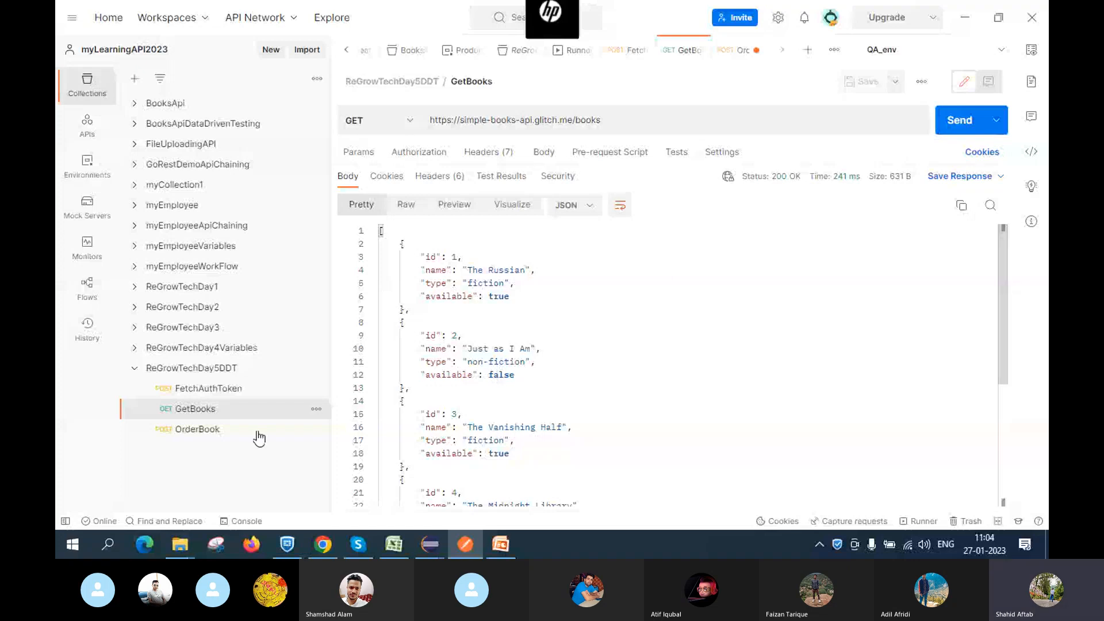
click(236, 435)
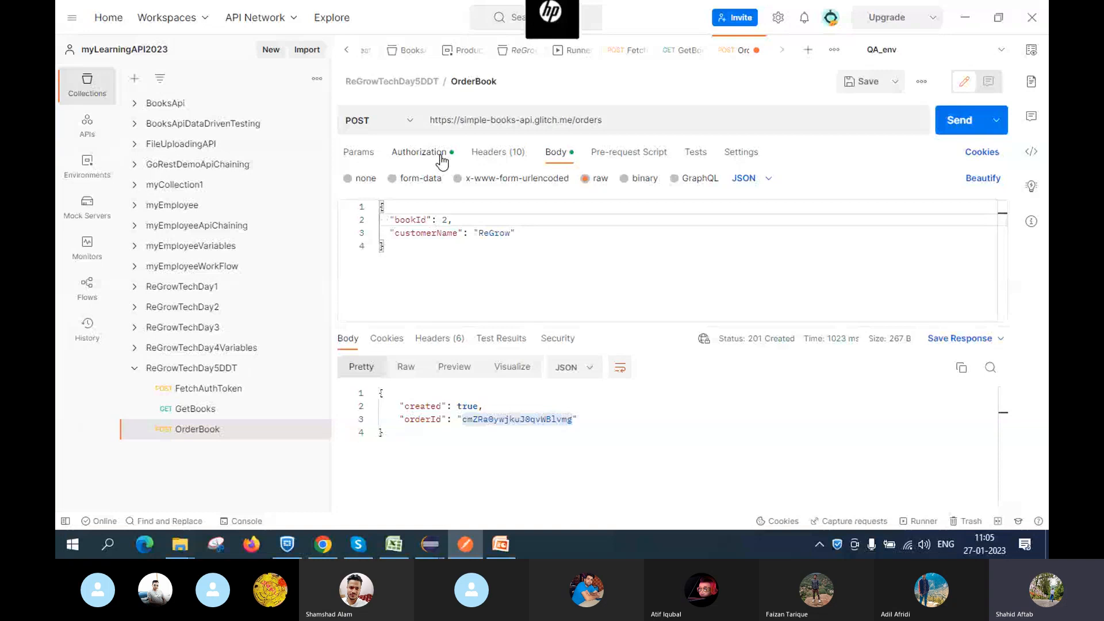
click(864, 82)
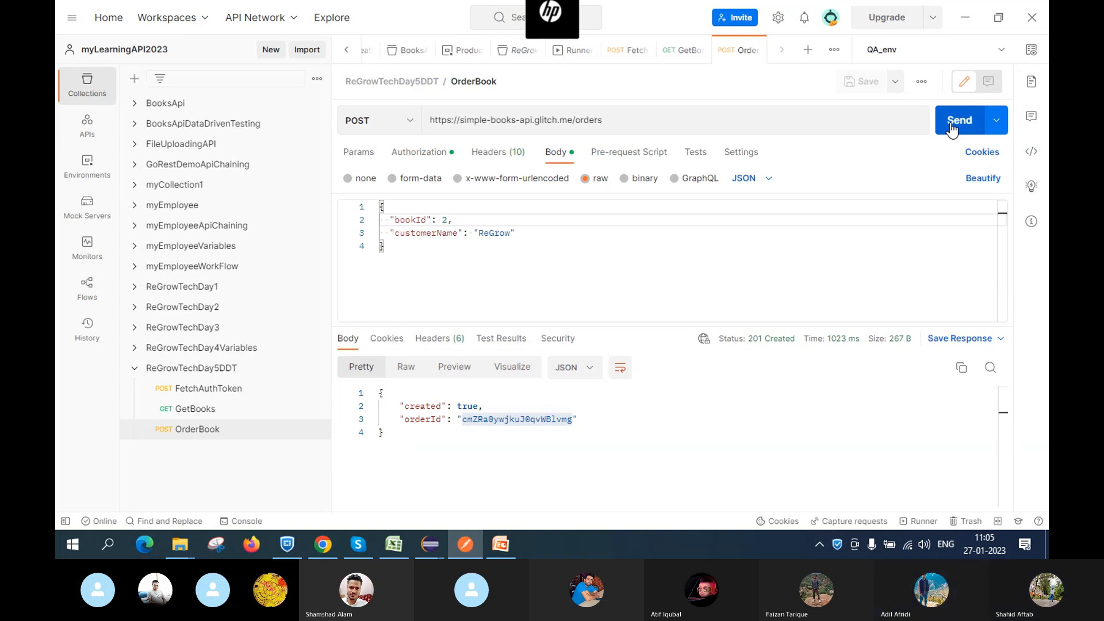
click(951, 128)
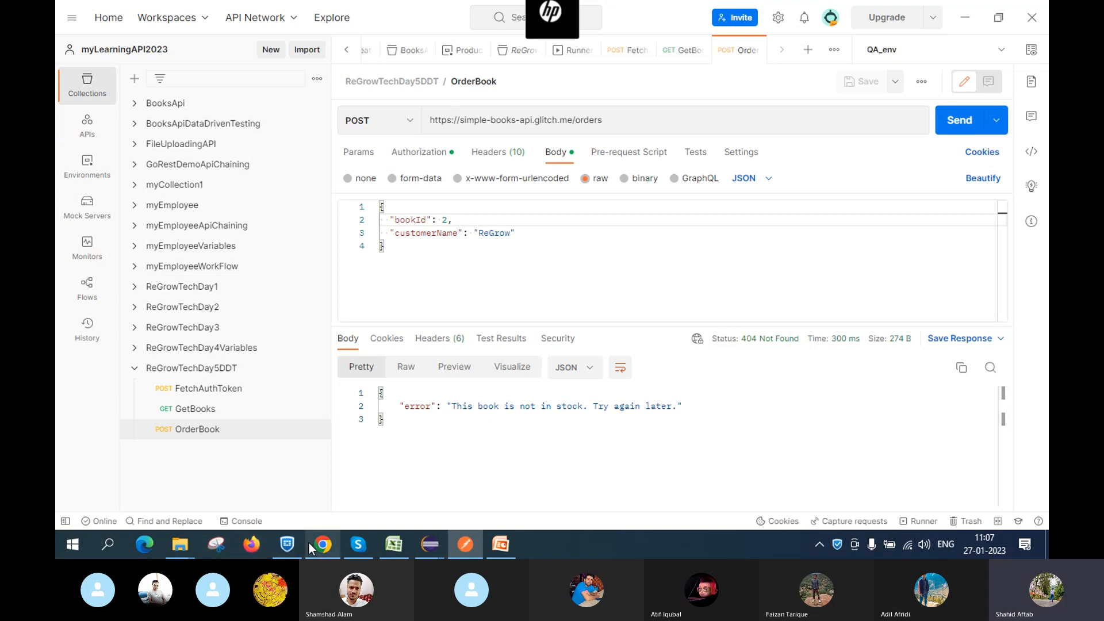
Wait for the response: 404 Not Found, "This book is not in stock."
mouse_move(185, 547)
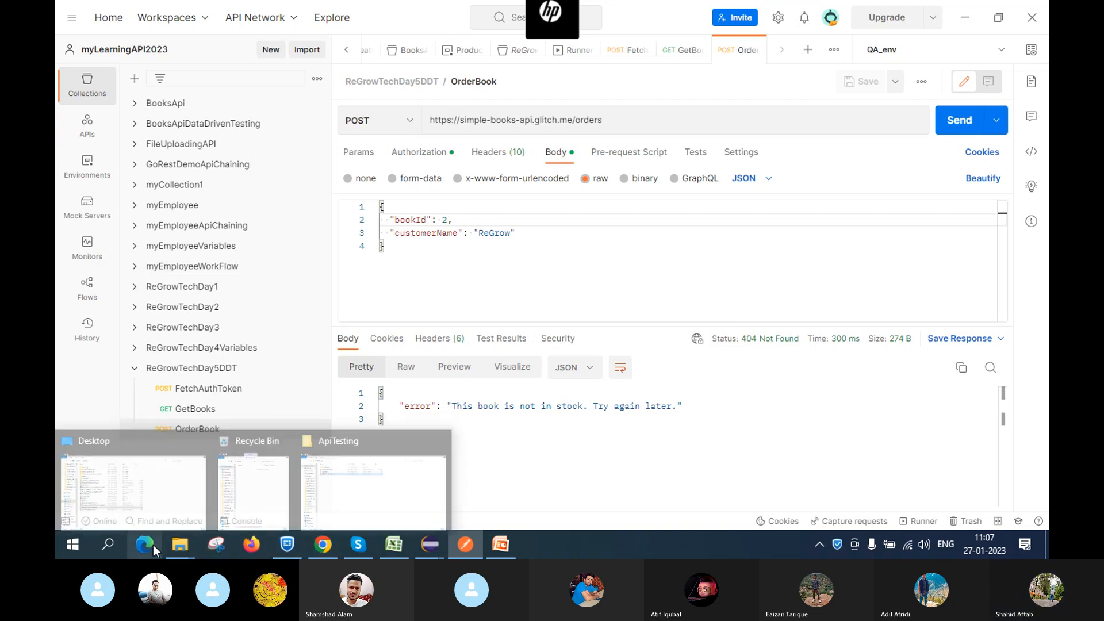
Search Downloads, Projects (D:), Applications (E:) and REST_API_Automation for the test data file
click(168, 519)
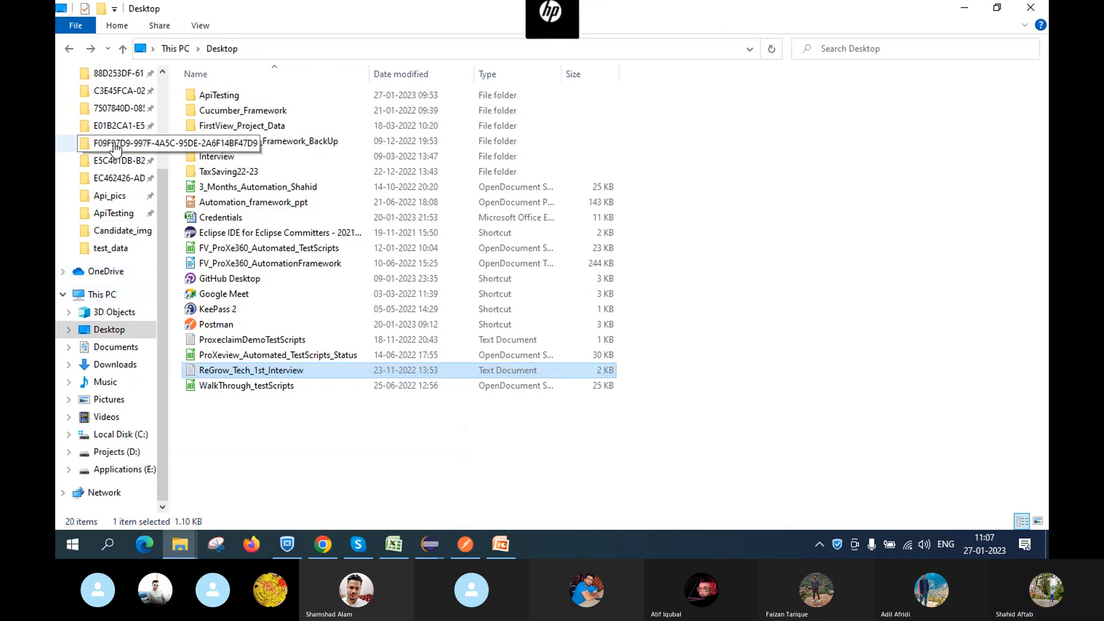
click(117, 368)
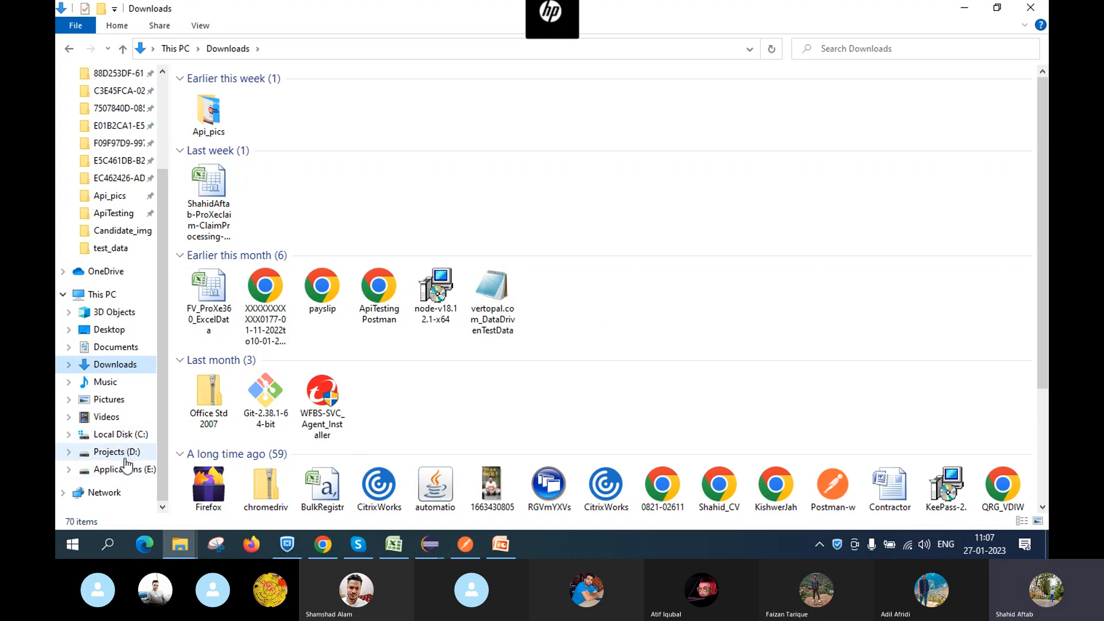
click(126, 453)
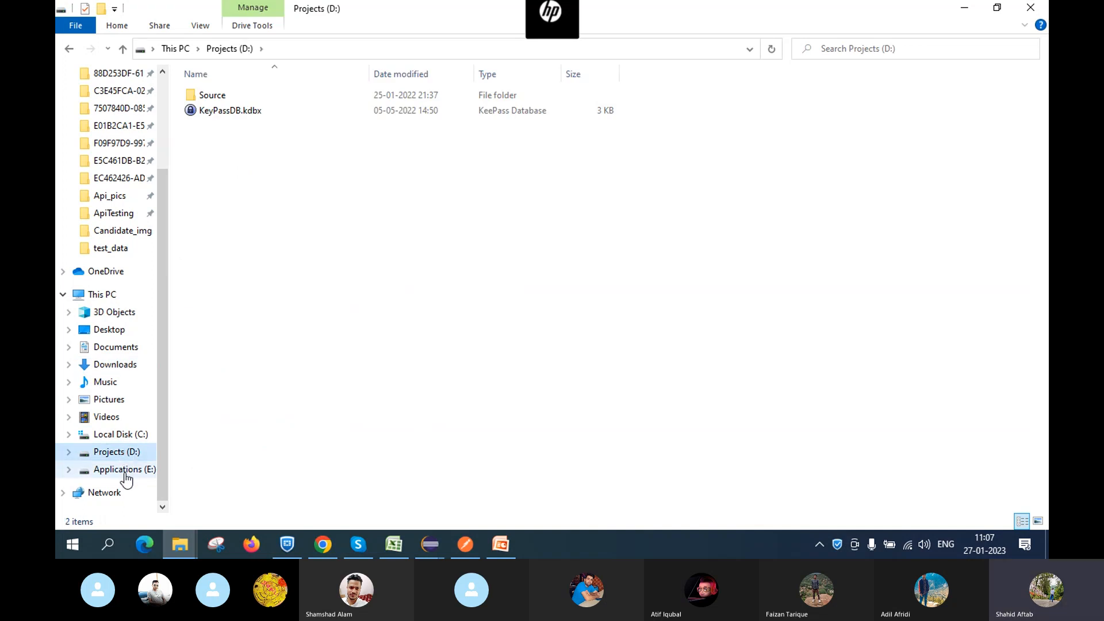
click(126, 470)
double_click(244, 127)
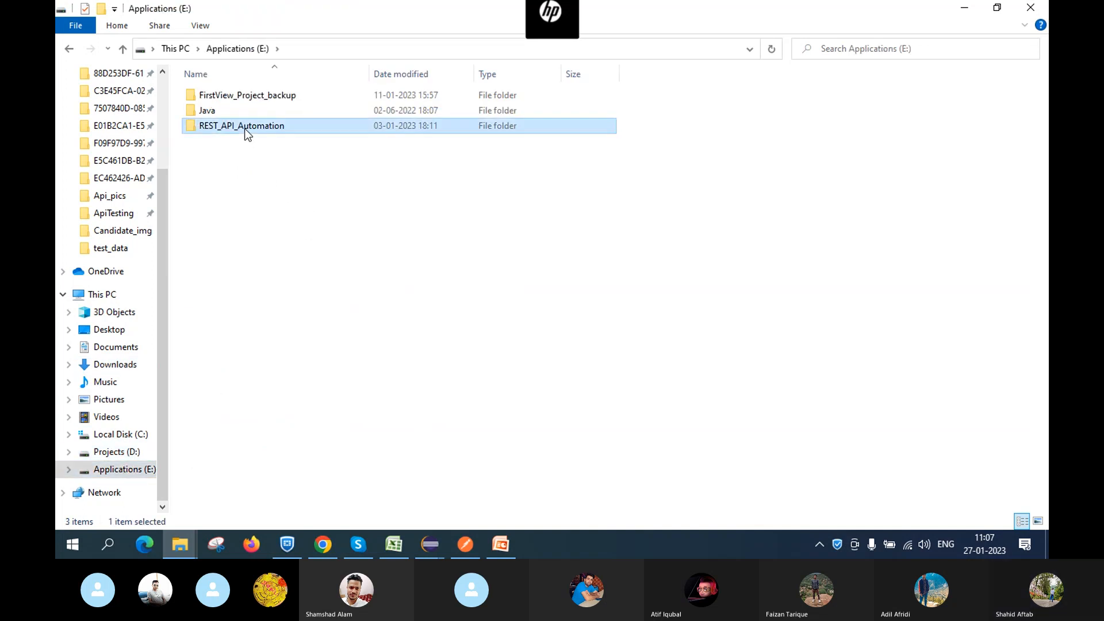
click(118, 453)
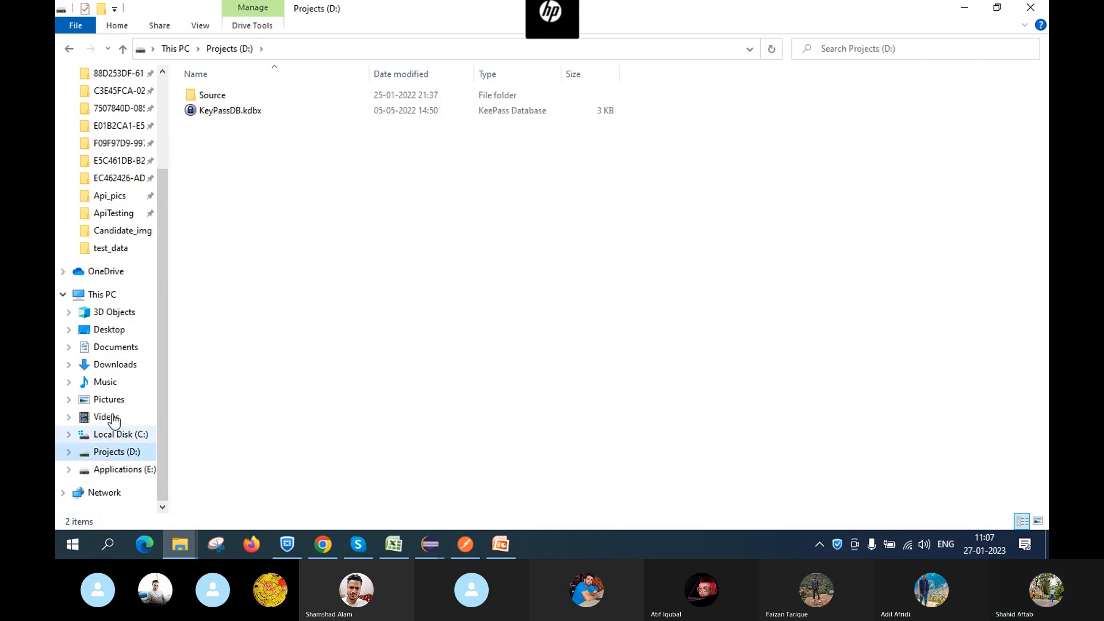
Open DataDrivenTestData from the Desktop's ApiTesting folder in Notepad
click(110, 331)
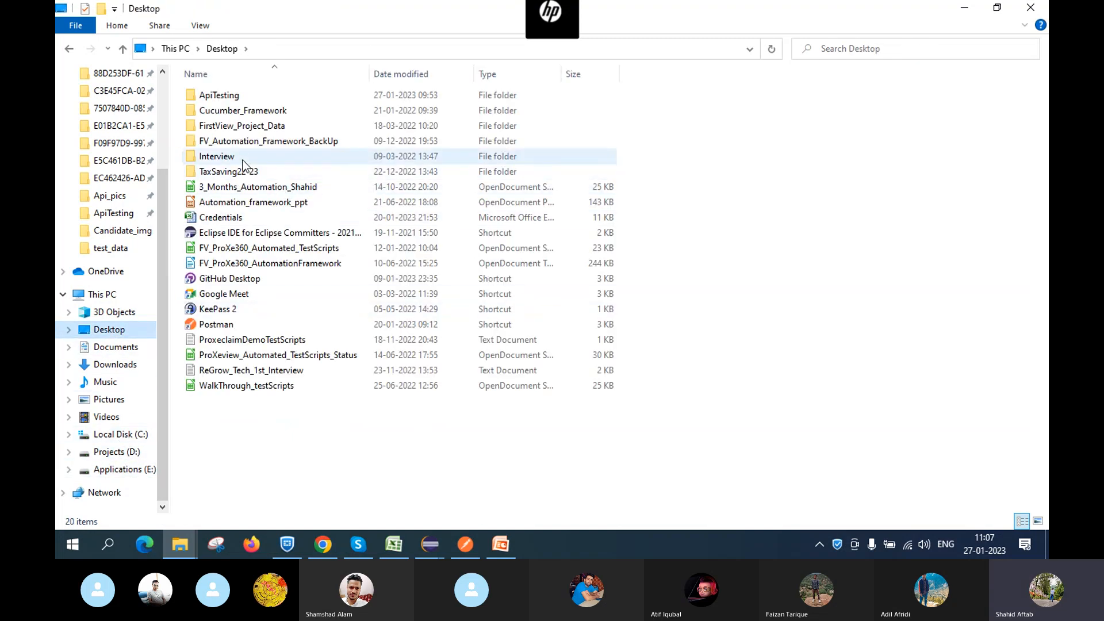
double_click(237, 95)
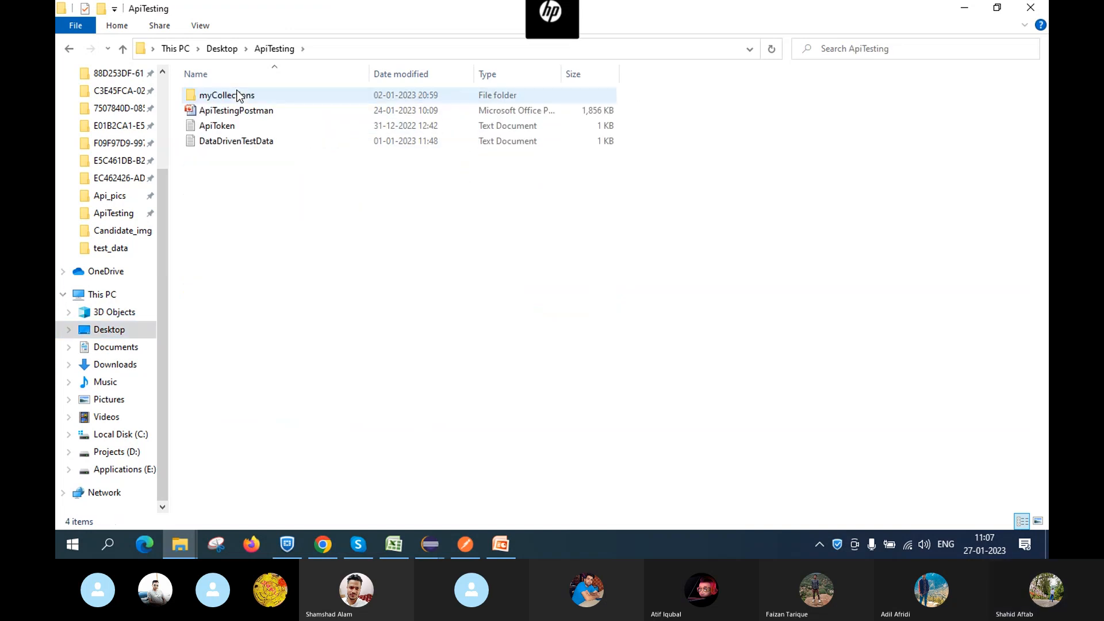
double_click(246, 144)
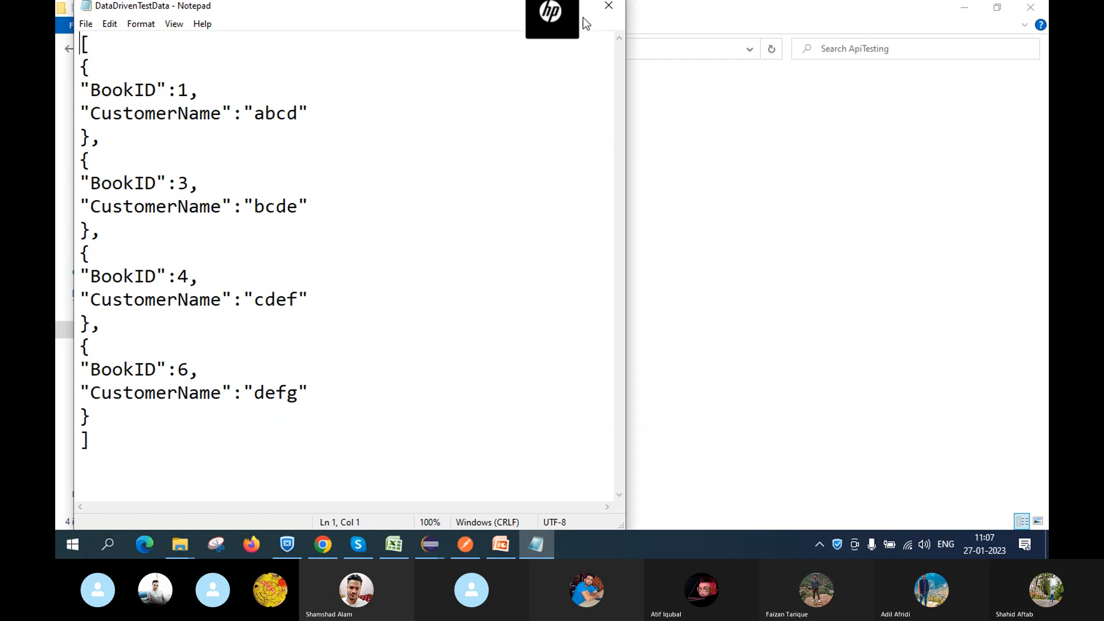
Maximize Notepad to review the JSON pairing BookIDs 1, 3, 4, 6 with CustomerNames
click(588, 11)
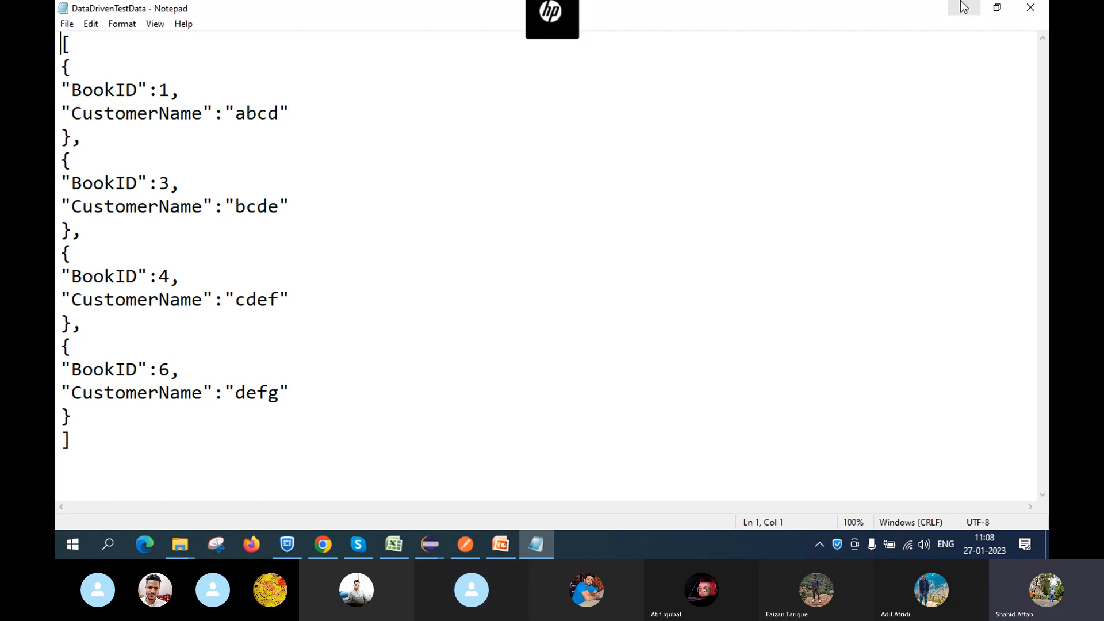
Close Notepad, confirm DataDrivenTestData is a .txt file via Properties, then reopen it
click(1030, 7)
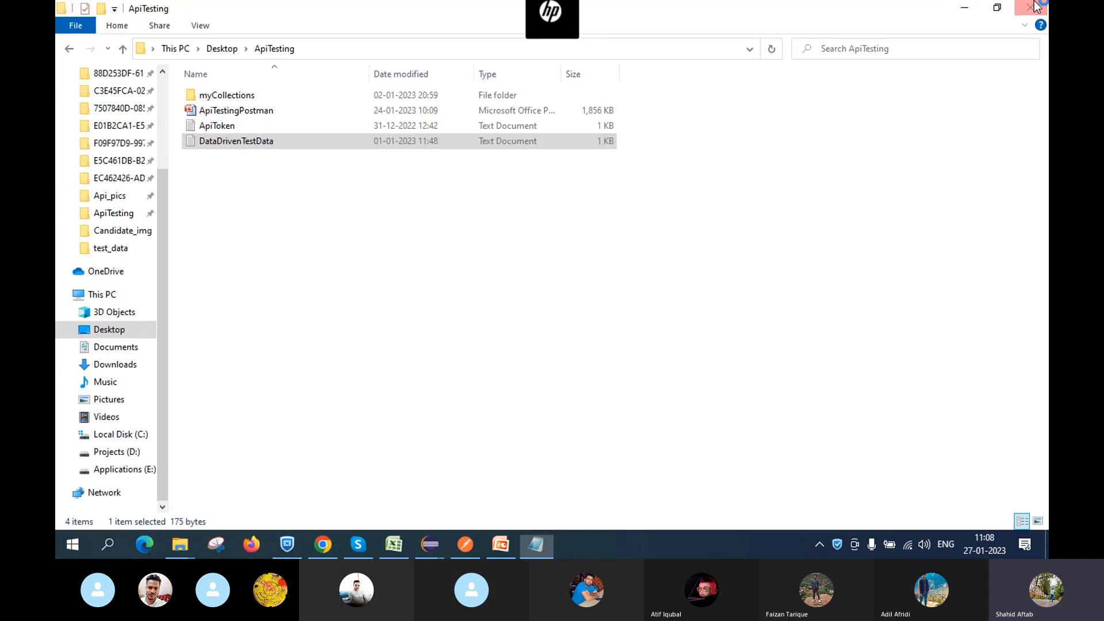
double_click(339, 143)
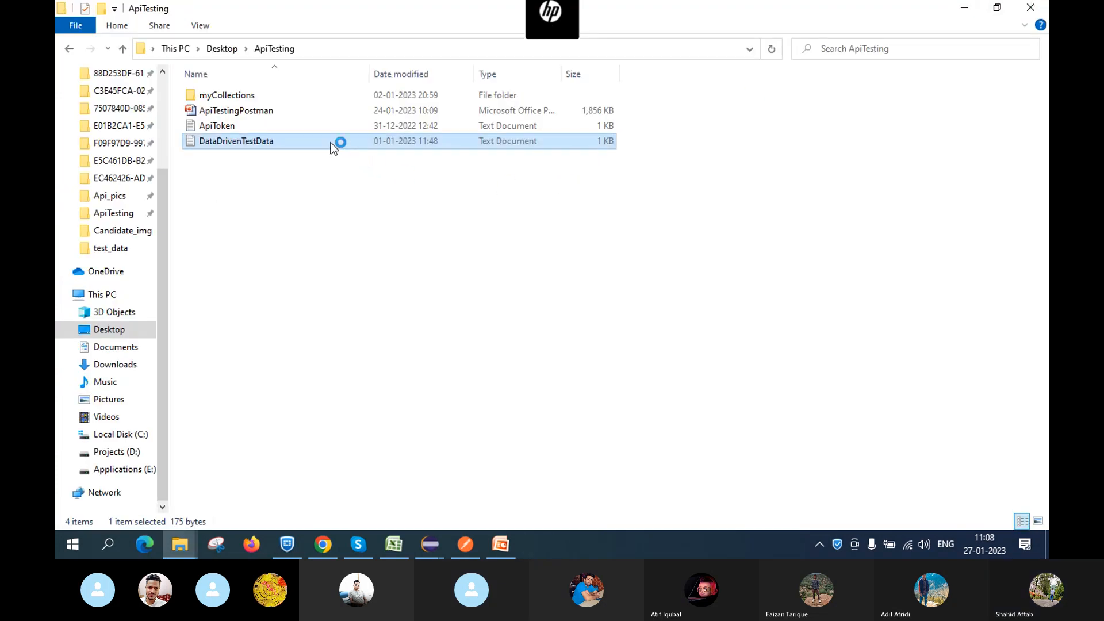
right_click(331, 144)
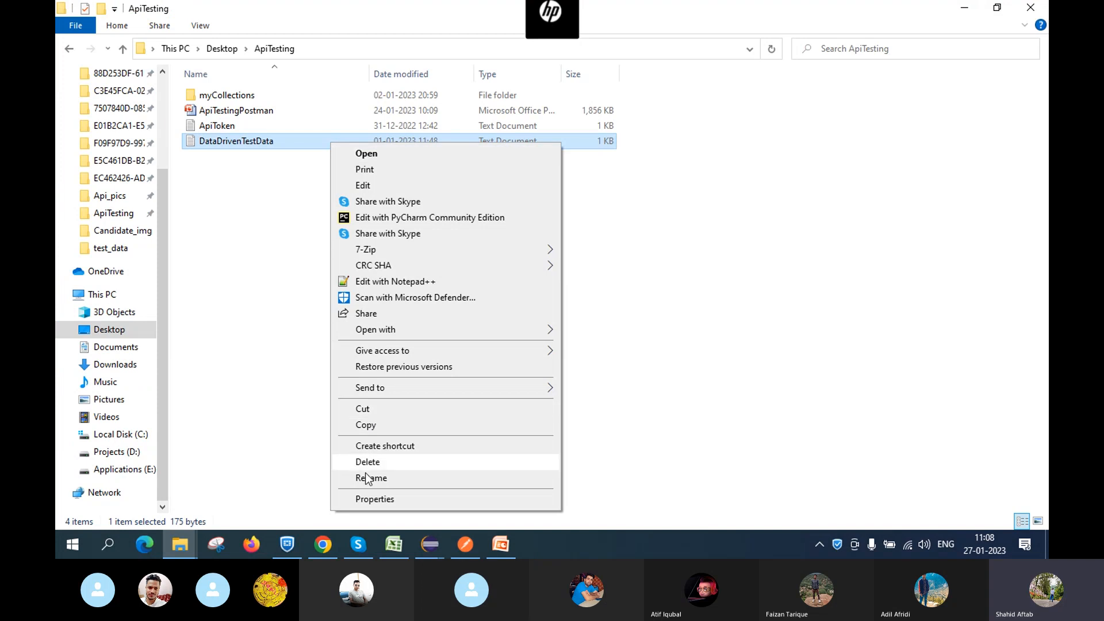
click(372, 499)
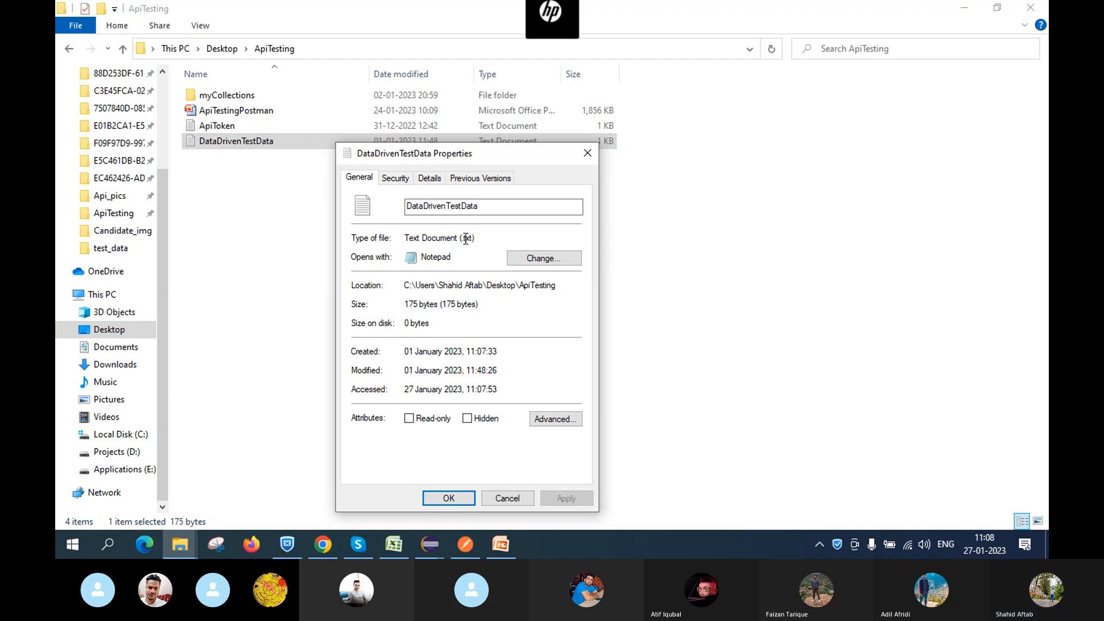
click(586, 154)
double_click(306, 146)
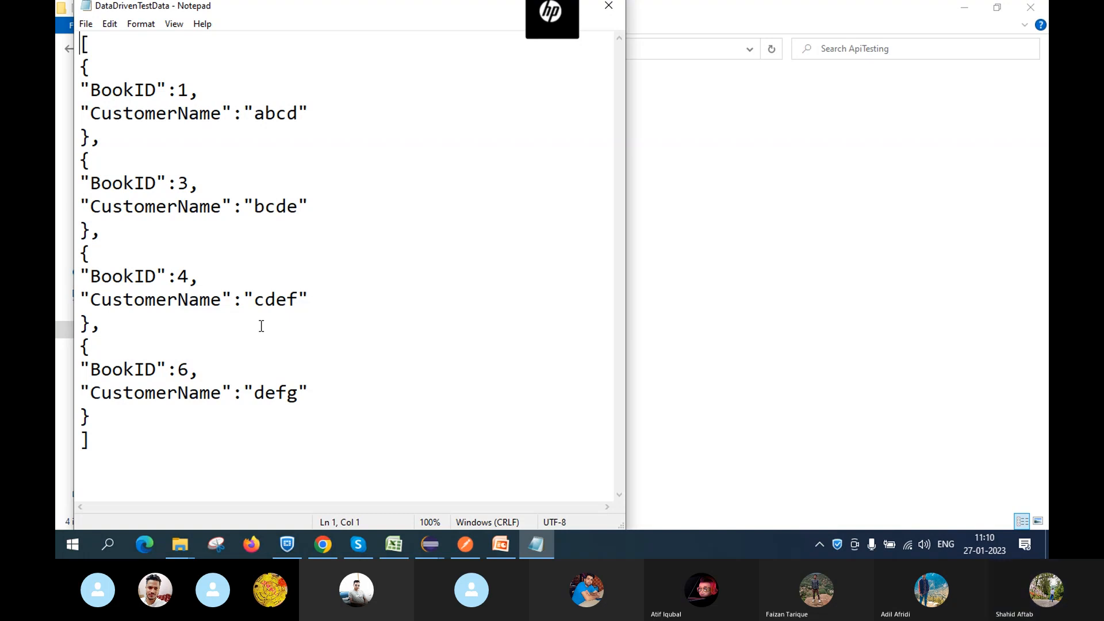
mouse_move(332, 534)
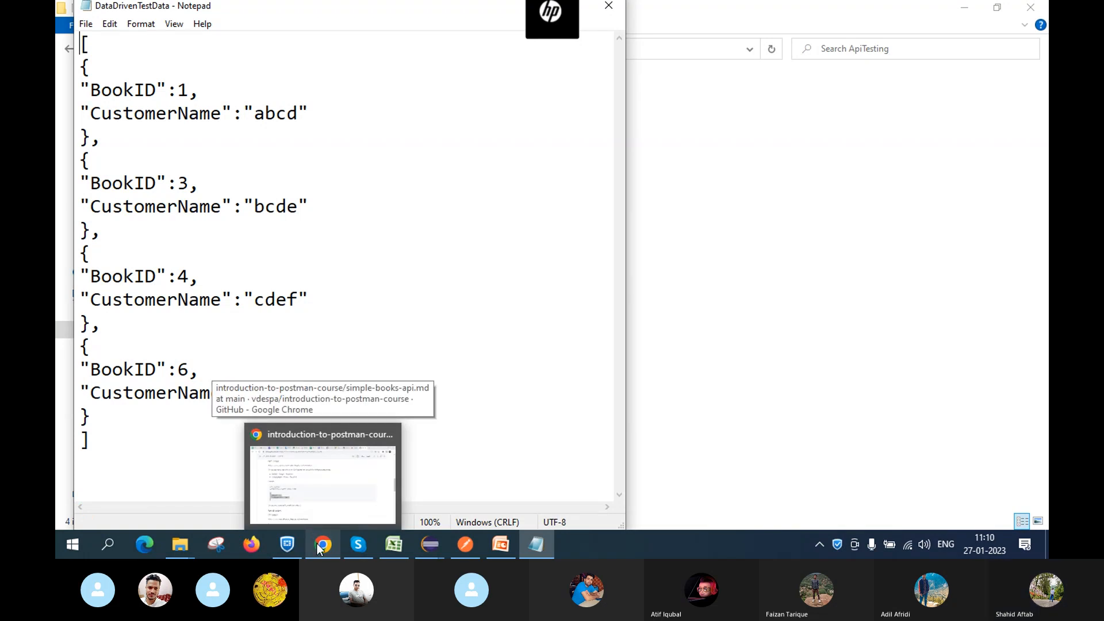
Close Notepad and show the Downloads folder containing vertopal.com_DataDrivenTestData in the ApiTesting window
click(608, 6)
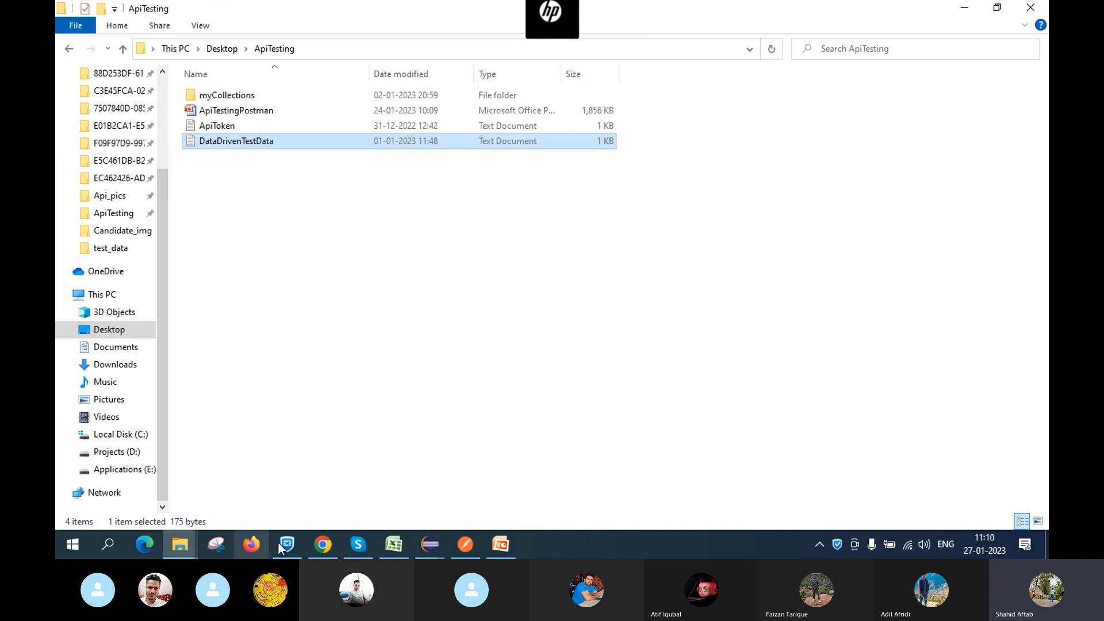
mouse_move(178, 553)
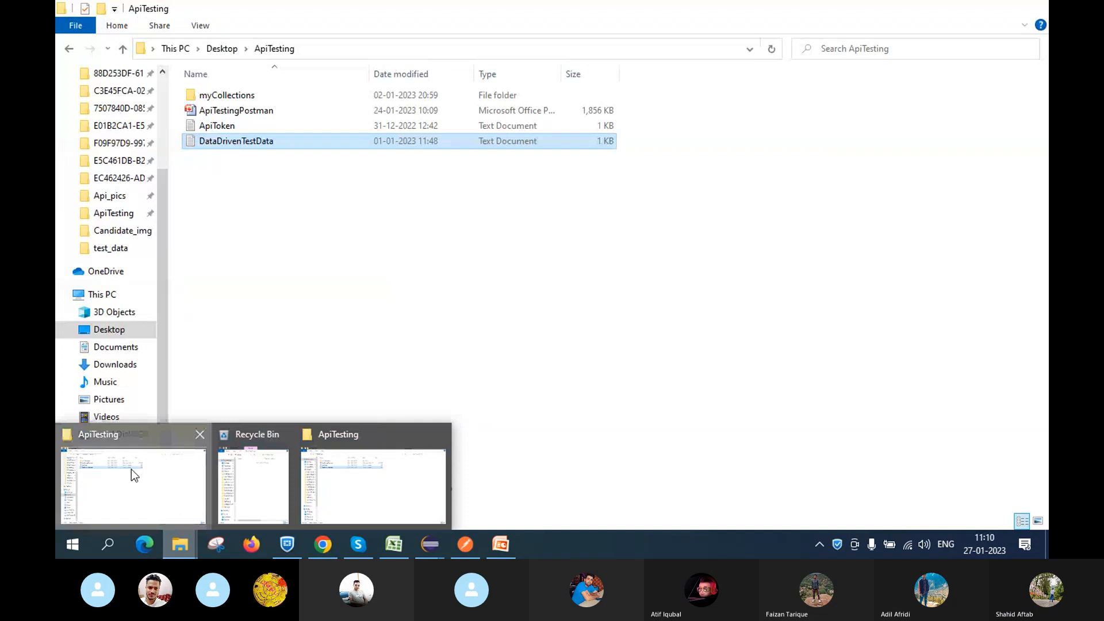
click(131, 469)
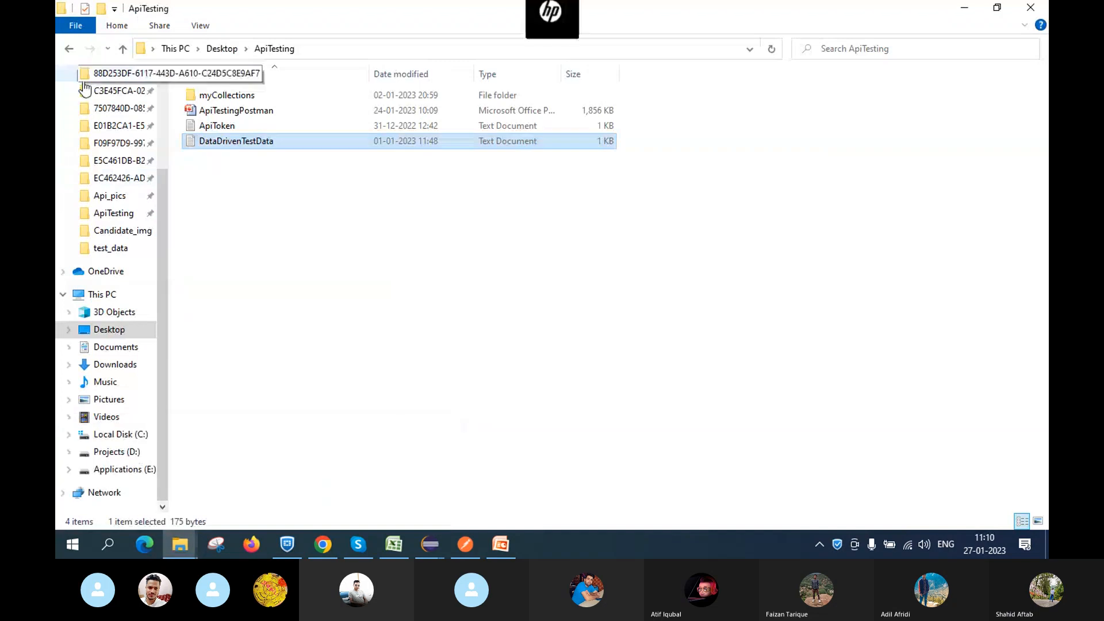
click(112, 367)
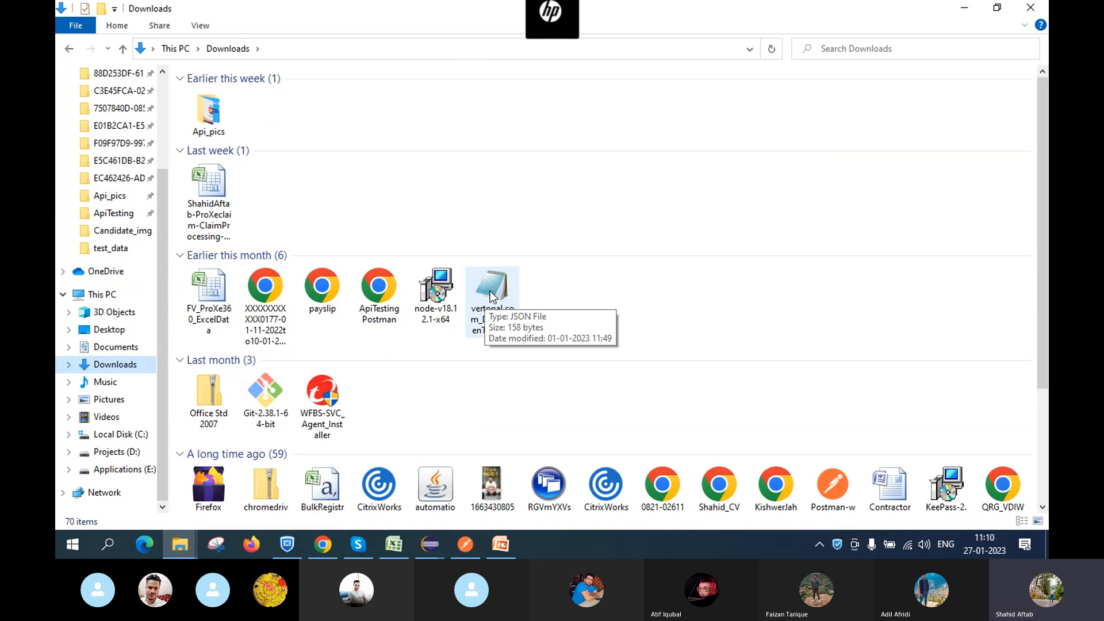
click(490, 291)
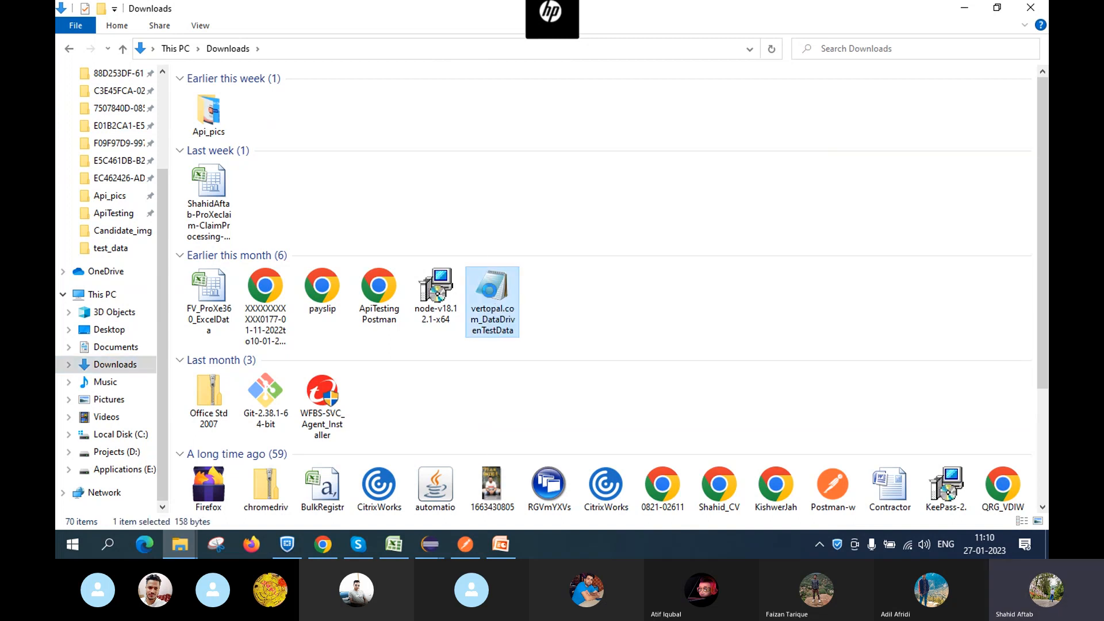
right_click(489, 291)
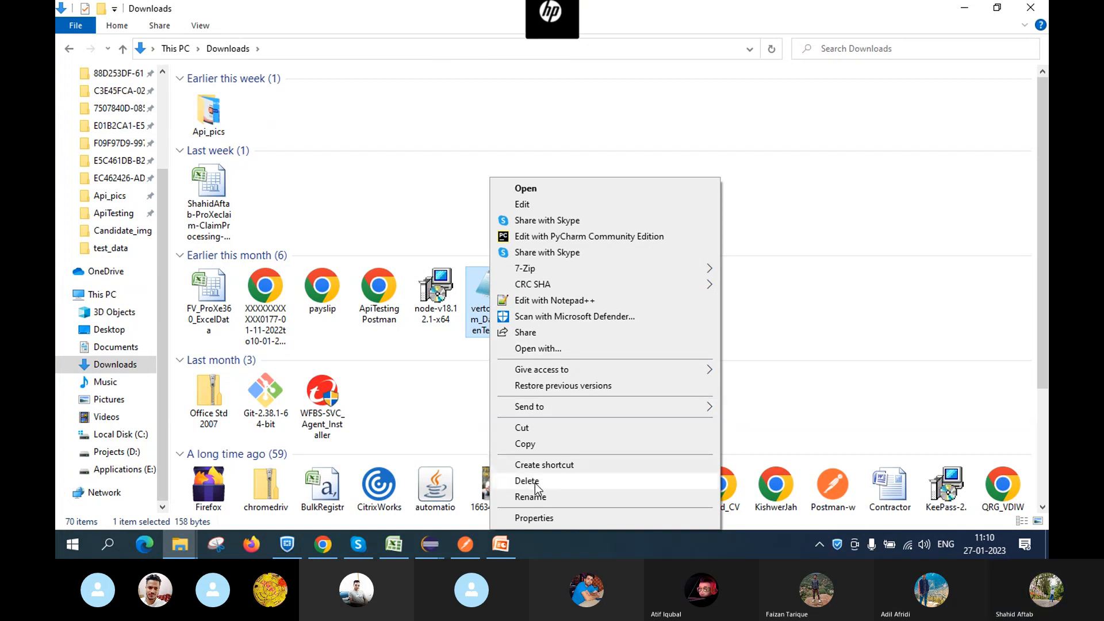
click(533, 518)
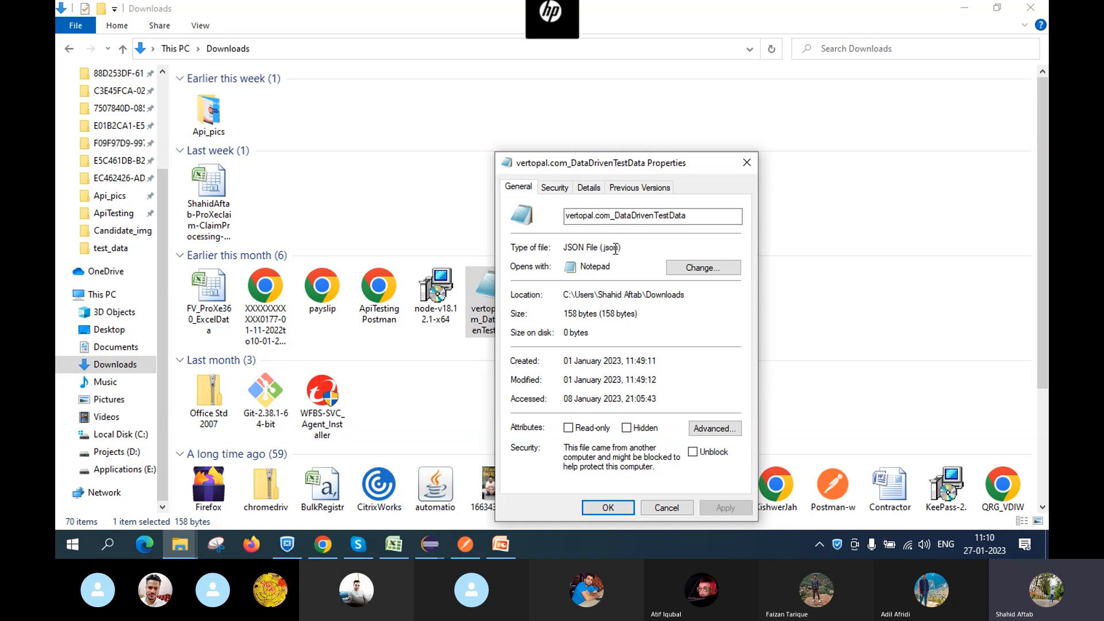
click(610, 510)
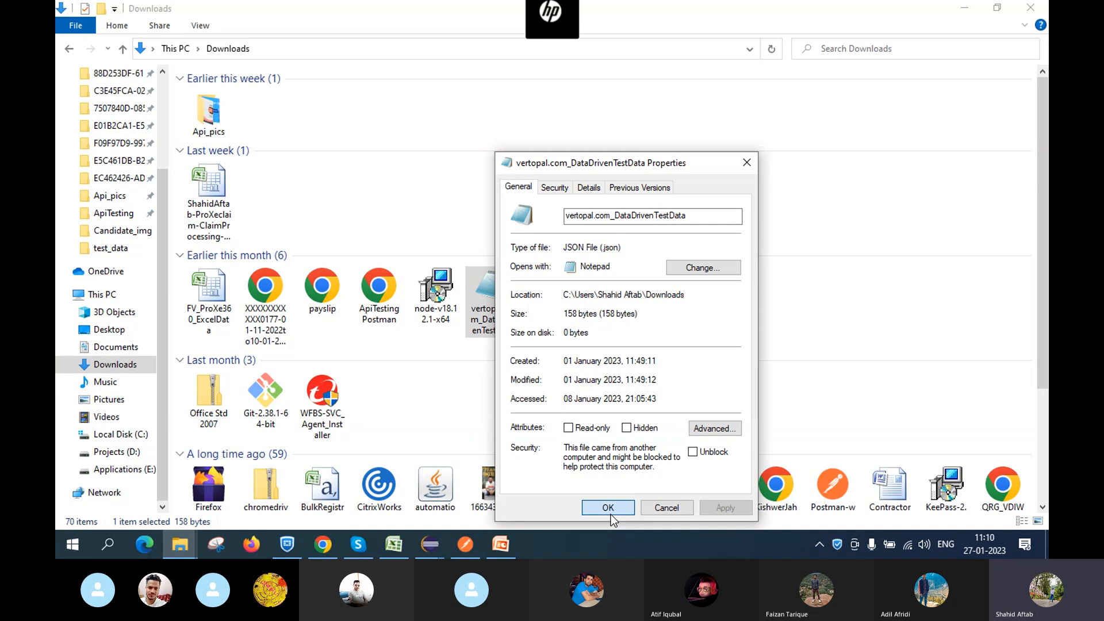
Open vertopal.com_DataDrivenTestData from Downloads in Notepad, showing BookIDs 1, 3, 4 and 6
double_click(502, 290)
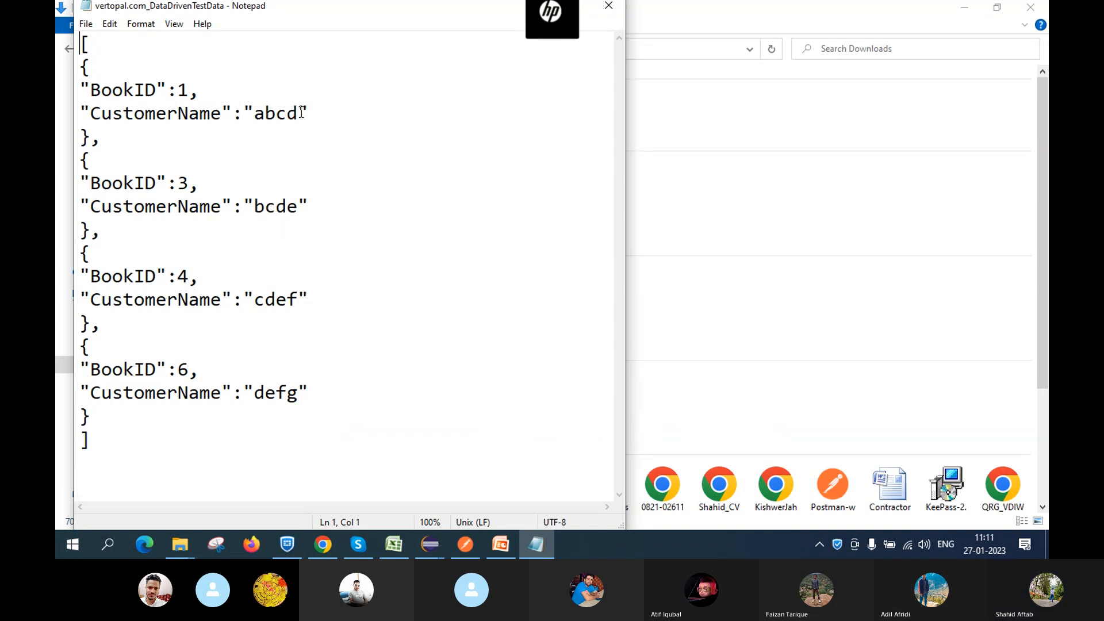
Trim customer names abcd, bcde, cdef and defg to abc, bcd, cde and def
click(297, 113)
key(BackSpace)
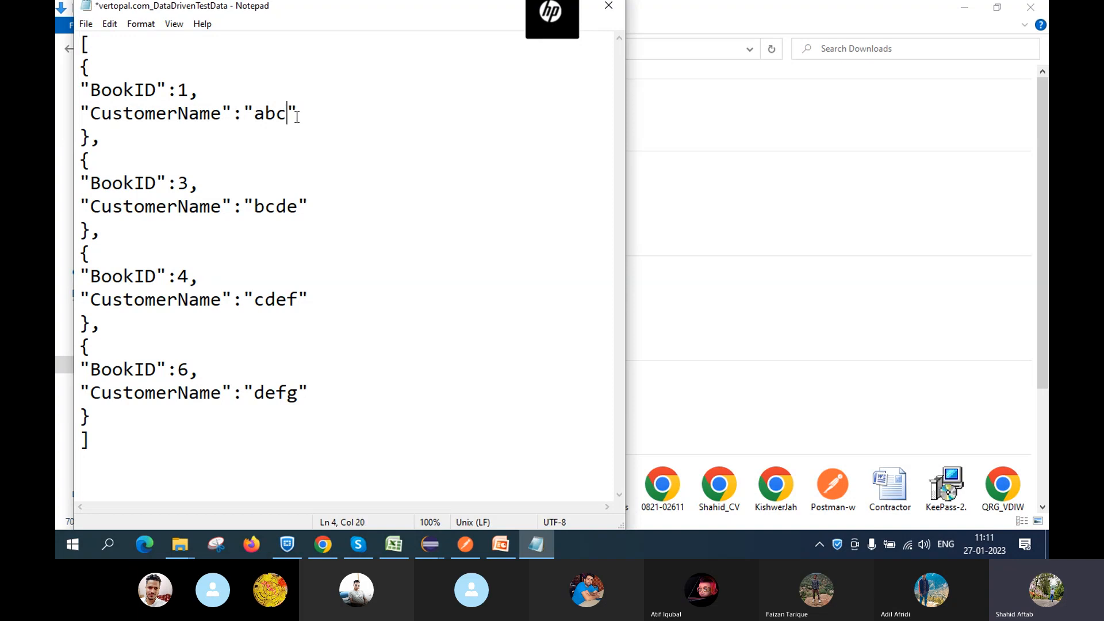
click(300, 208)
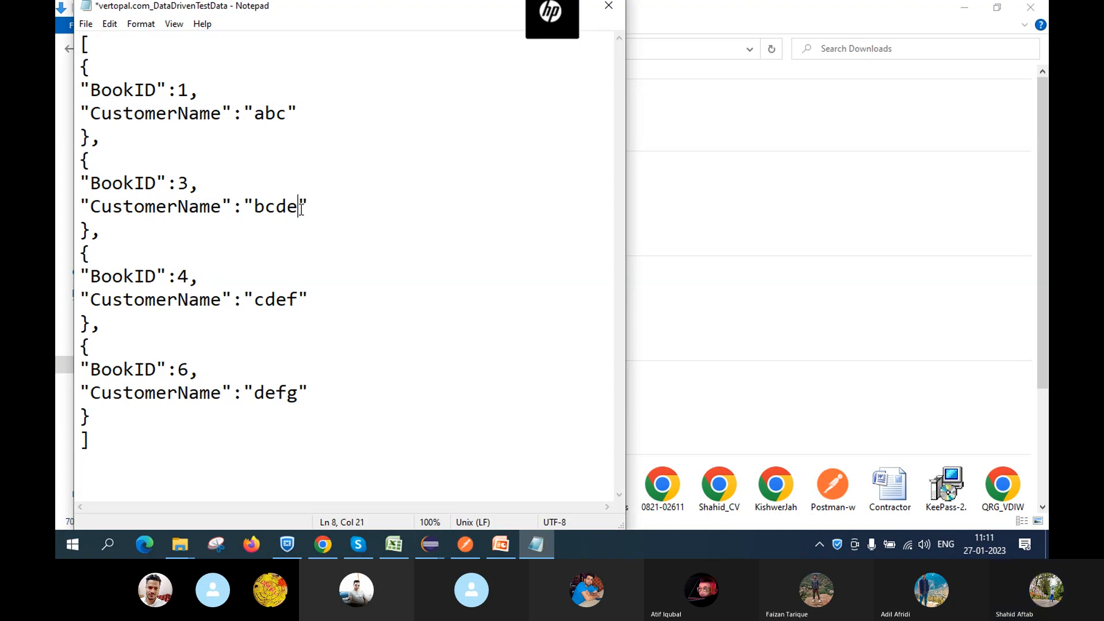
key(BackSpace)
click(298, 300)
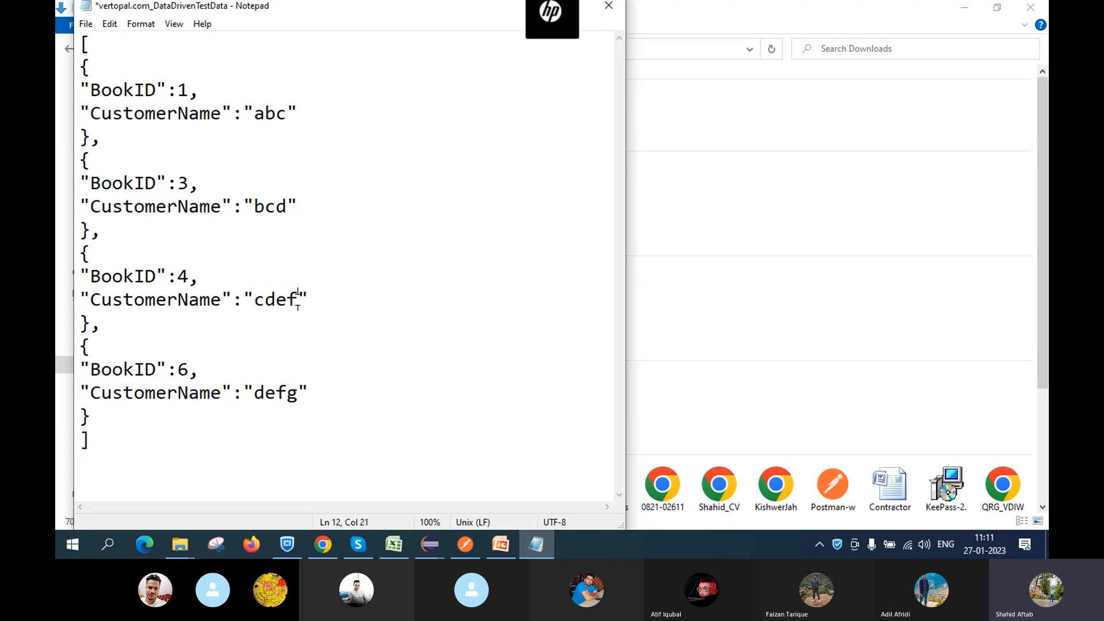
key(BackSpace)
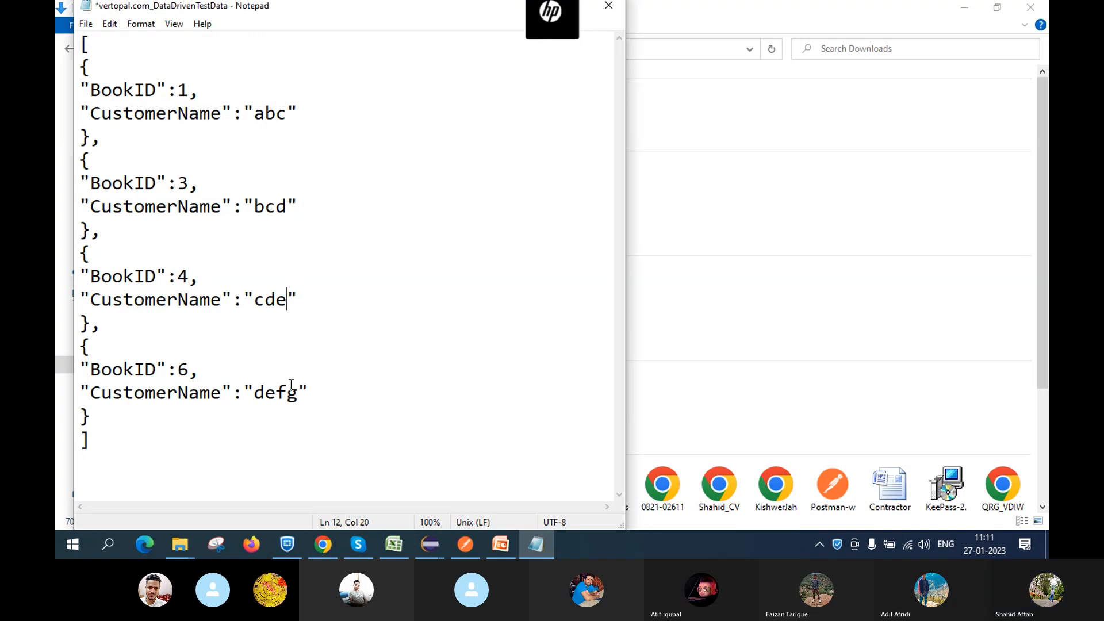
click(301, 397)
key(BackSpace)
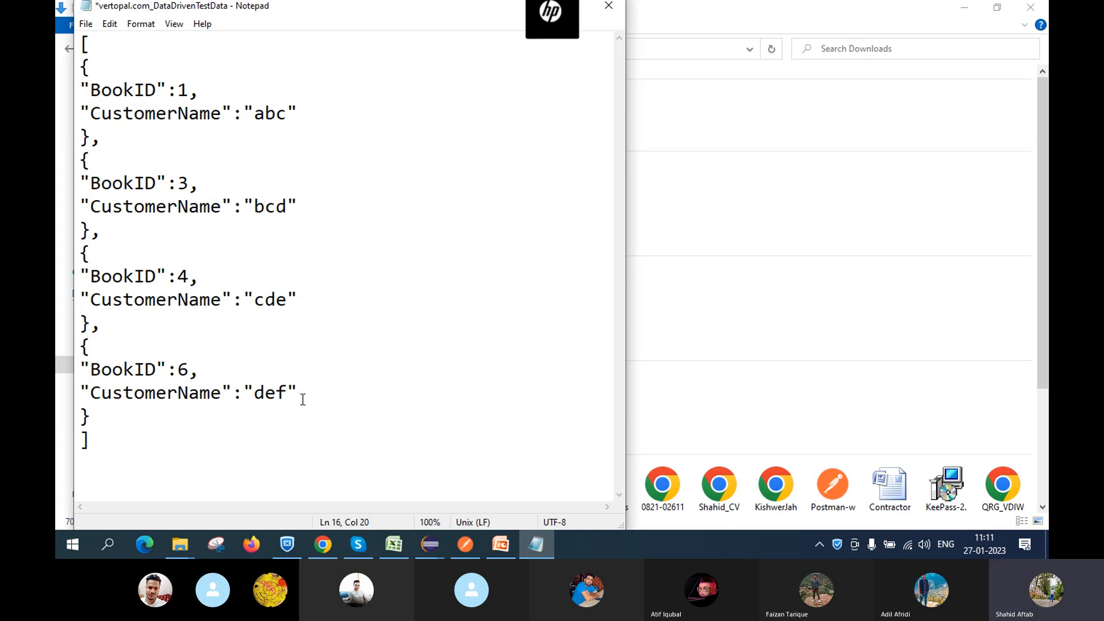
Save the vertopal JSON test data file and close Notepad
key(ctrl+s)
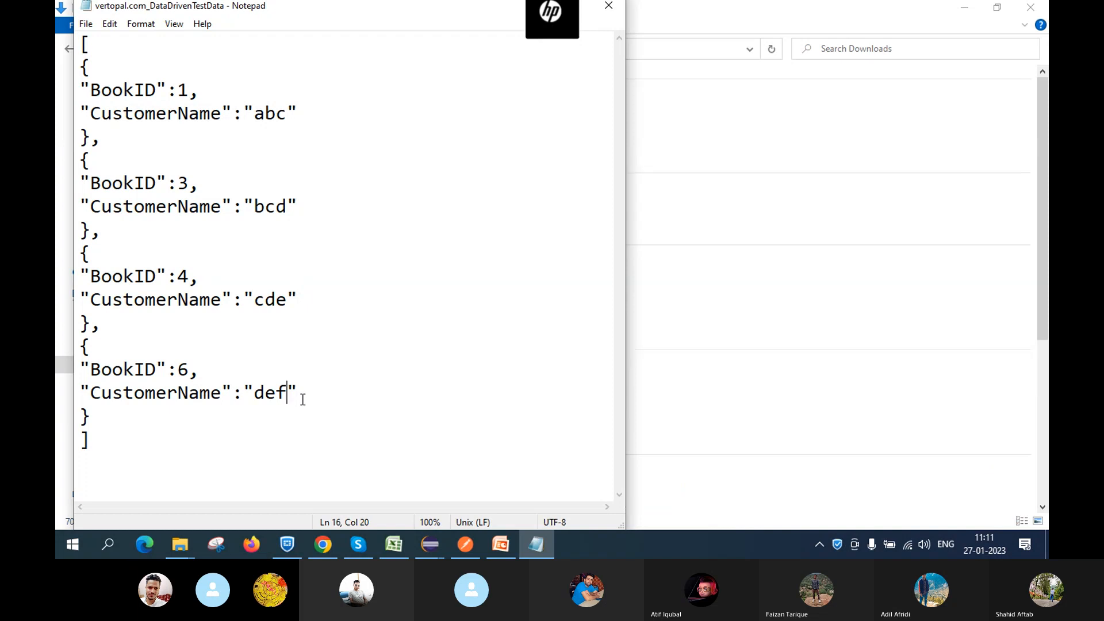
click(354, 296)
click(612, 8)
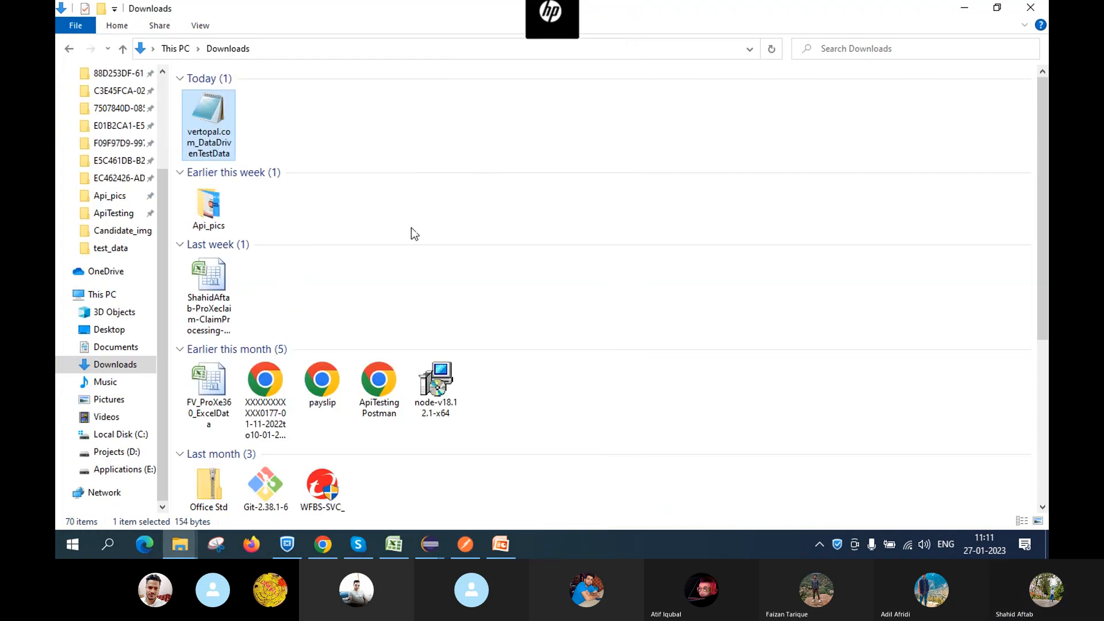
Reopen vertopal.com_DataDrivenTestData from Downloads in Notepad to verify the shortened names
double_click(217, 119)
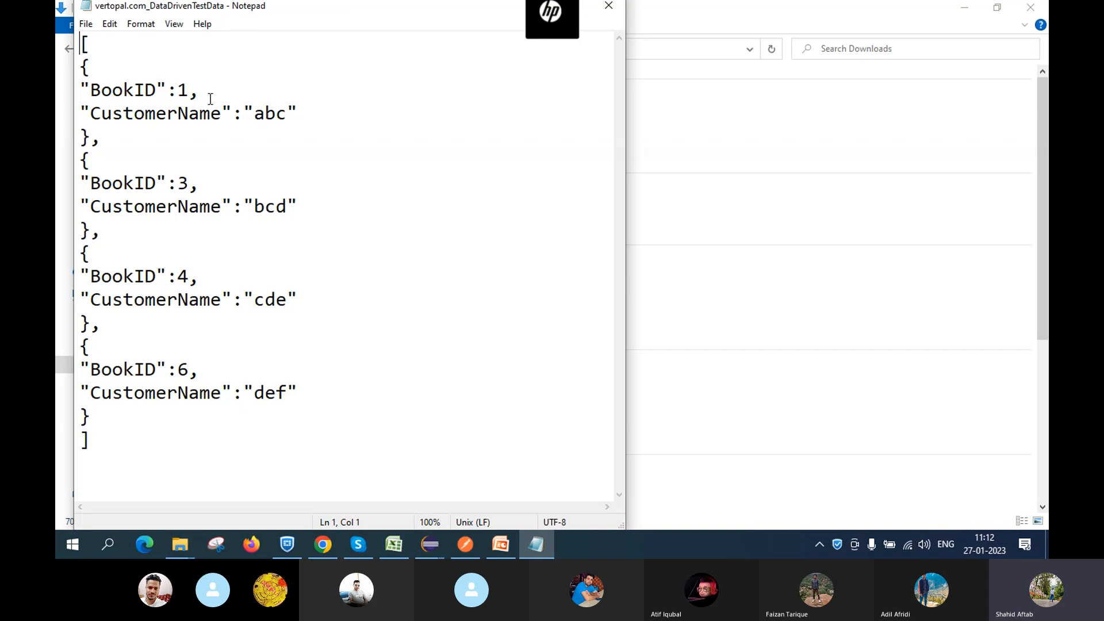
click(610, 7)
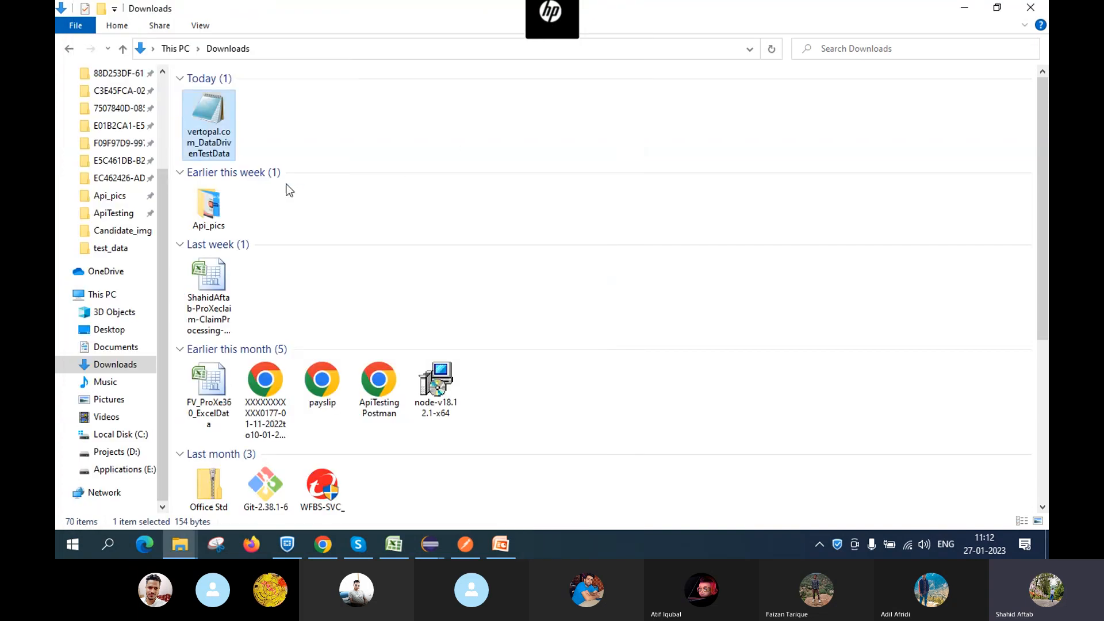
double_click(216, 111)
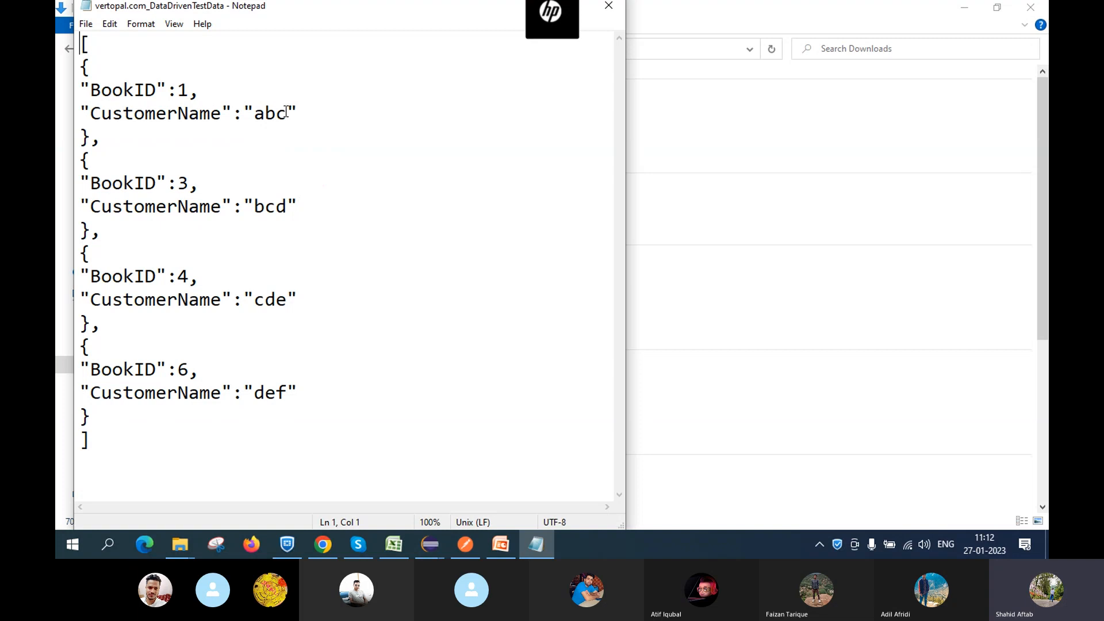
Rename the first customer from abc to abcde, save the JSON file, and close Notepad
click(287, 113)
key(BackSpace)
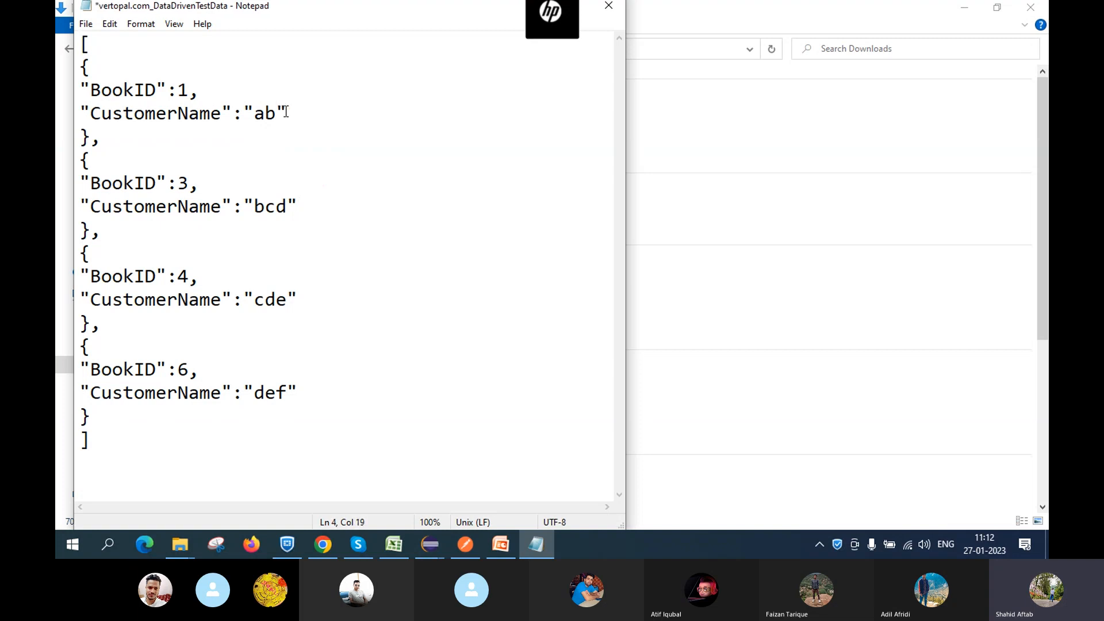
text(cde)
key(ctrl+s)
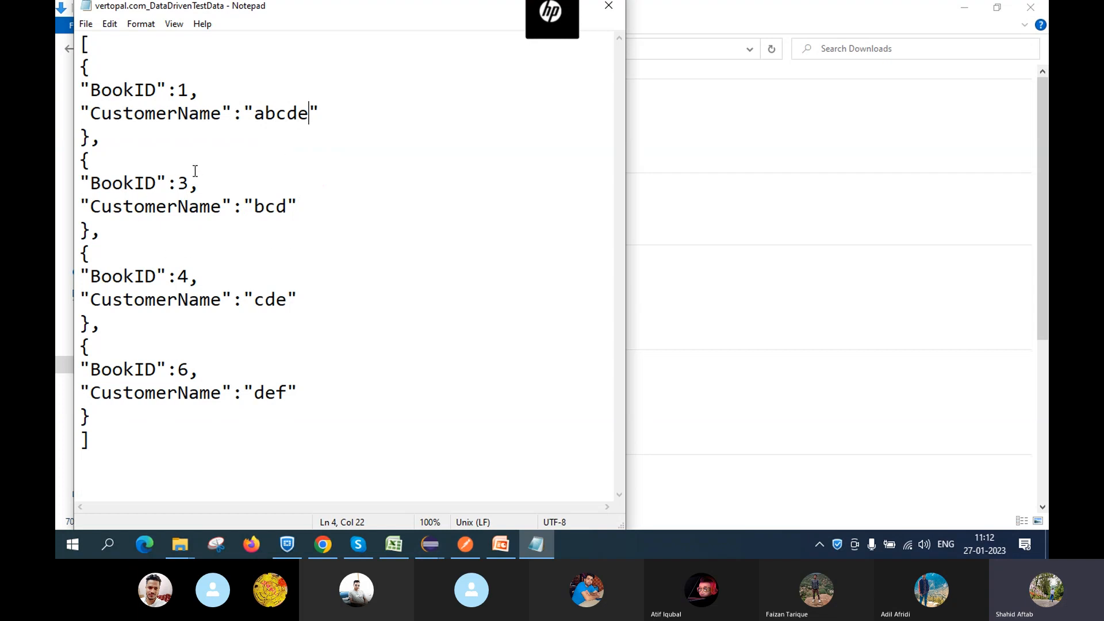
click(608, 7)
click(610, 6)
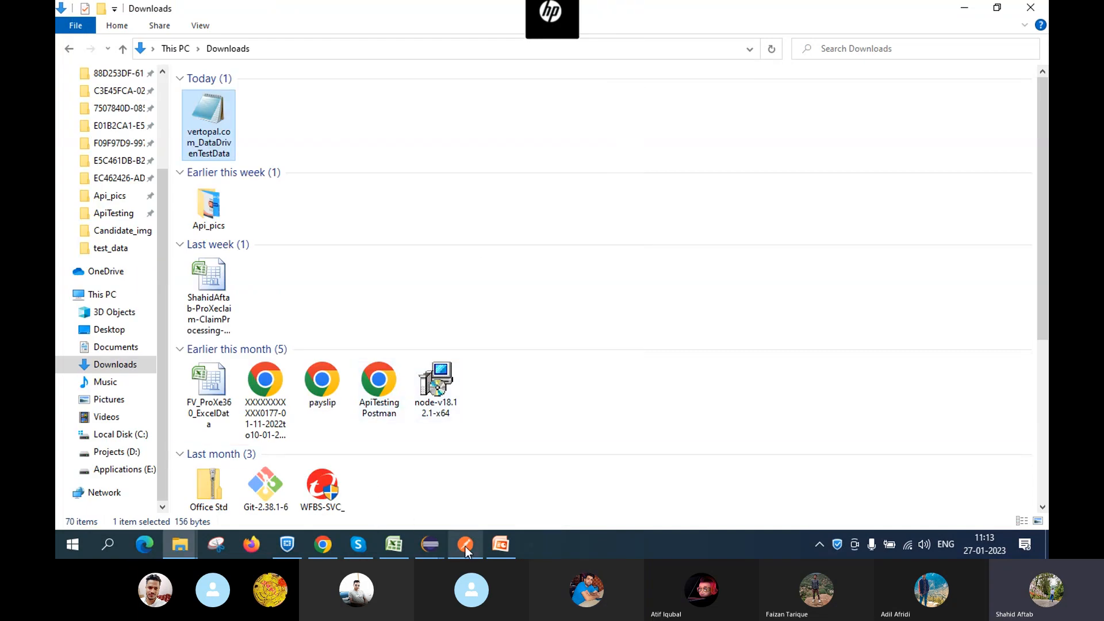
In Postman, add a comma after the bookId value 2 in the OrderBook body
mouse_move(464, 546)
click(464, 502)
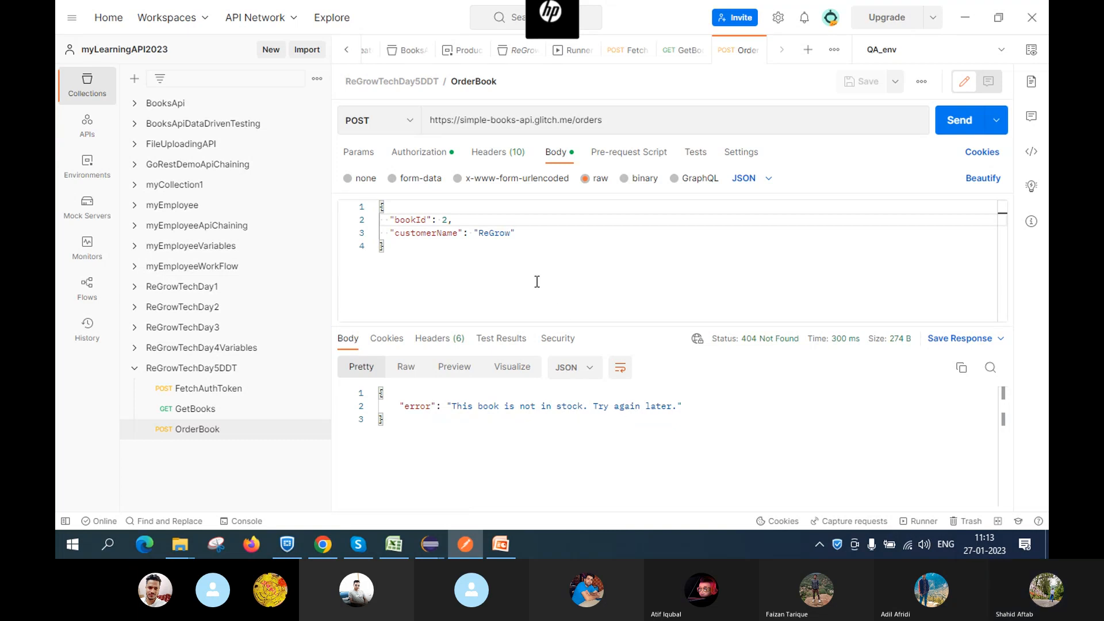
click(449, 220)
text(,)
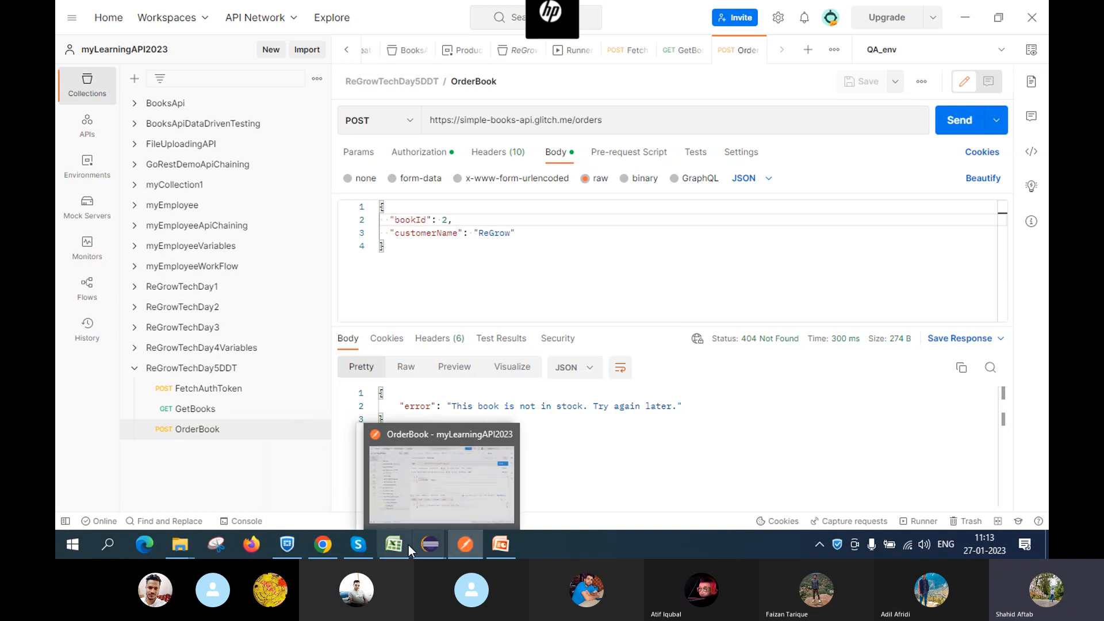
Reopen the vertopal.com_DataDrivenTestData JSON file from Downloads in Notepad
mouse_move(180, 543)
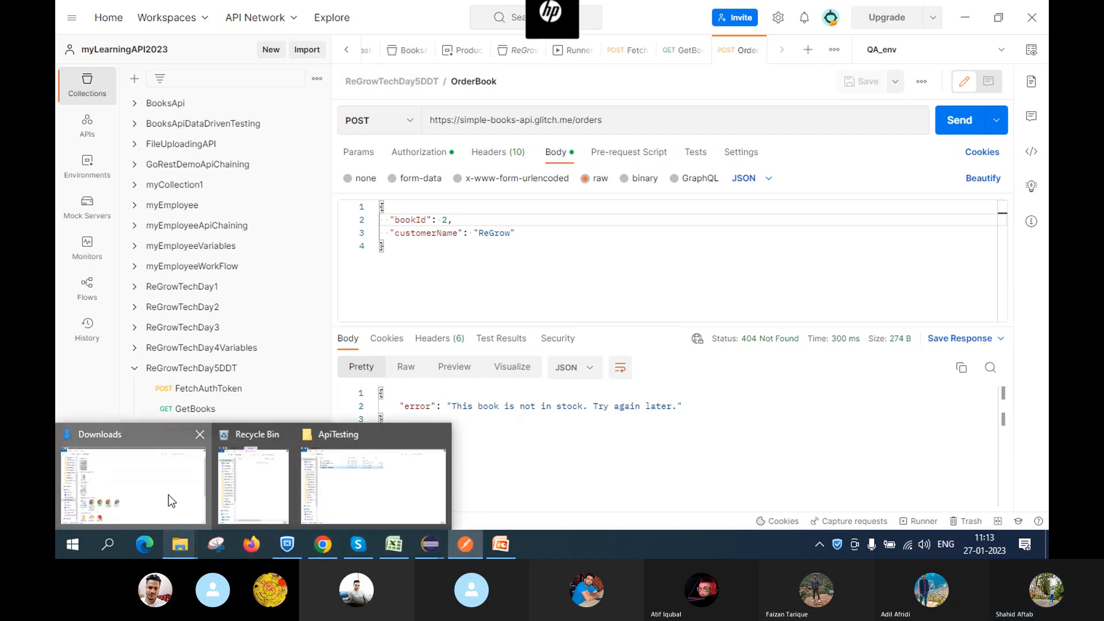
click(171, 500)
double_click(224, 132)
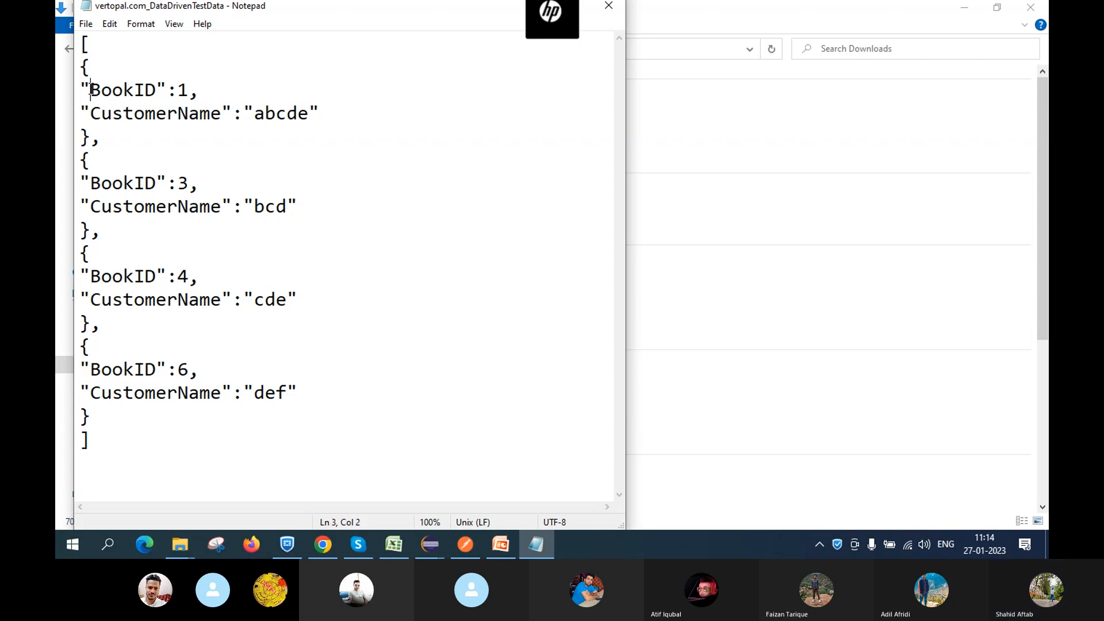
Replace the OrderBook bookId value 2 with a {{BookID reference matching the data file's key
drag(91, 90, 155, 89)
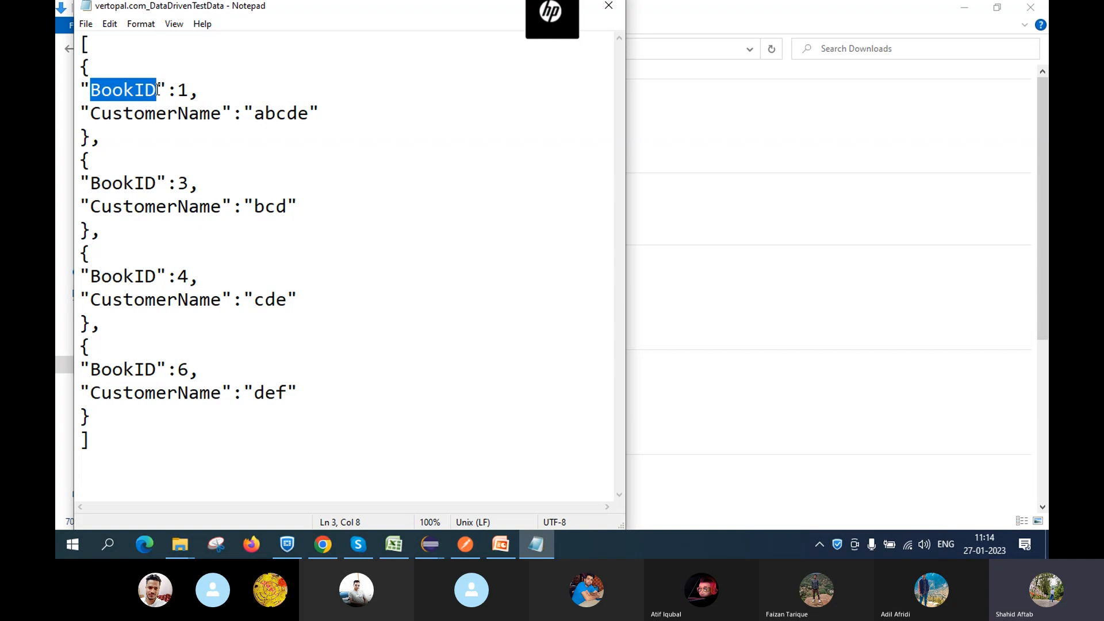
key(alt+Tab)
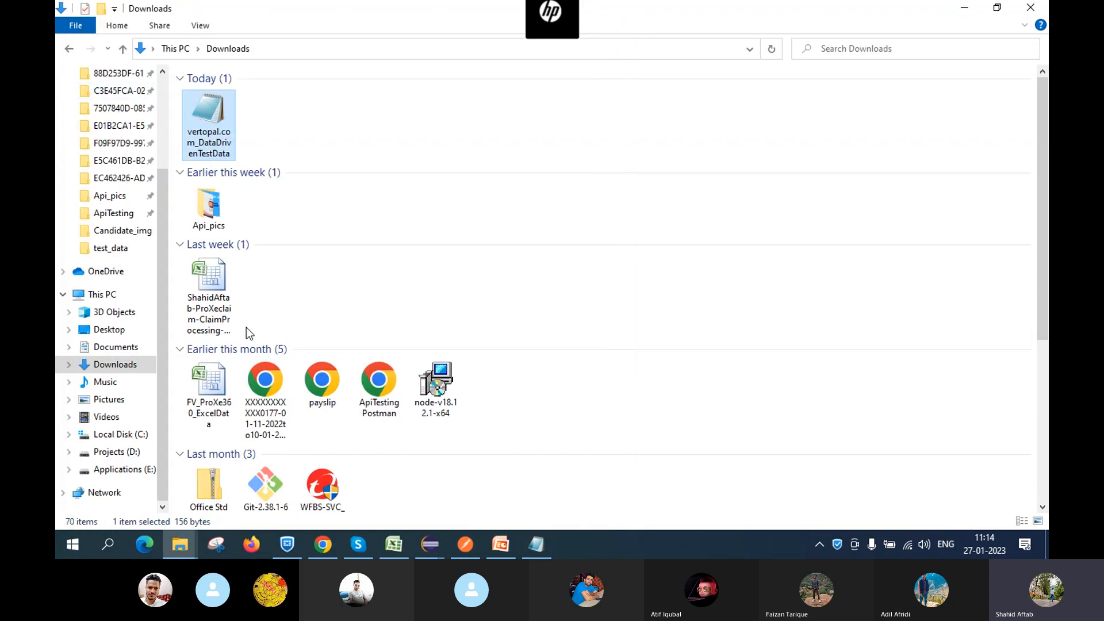
click(461, 542)
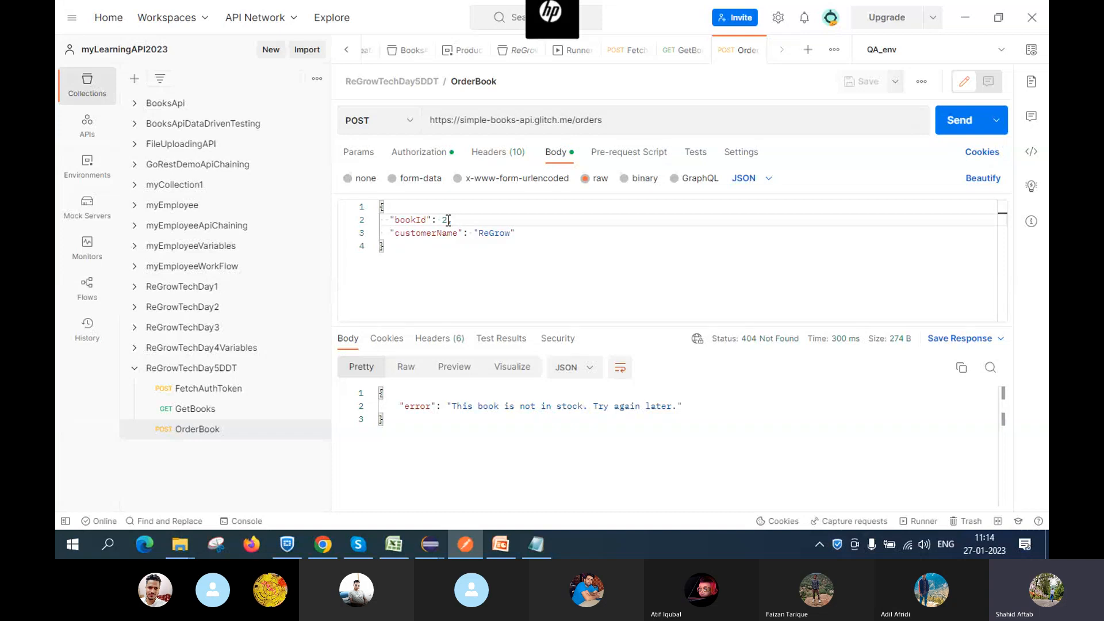
click(448, 220)
key(BackSpace)
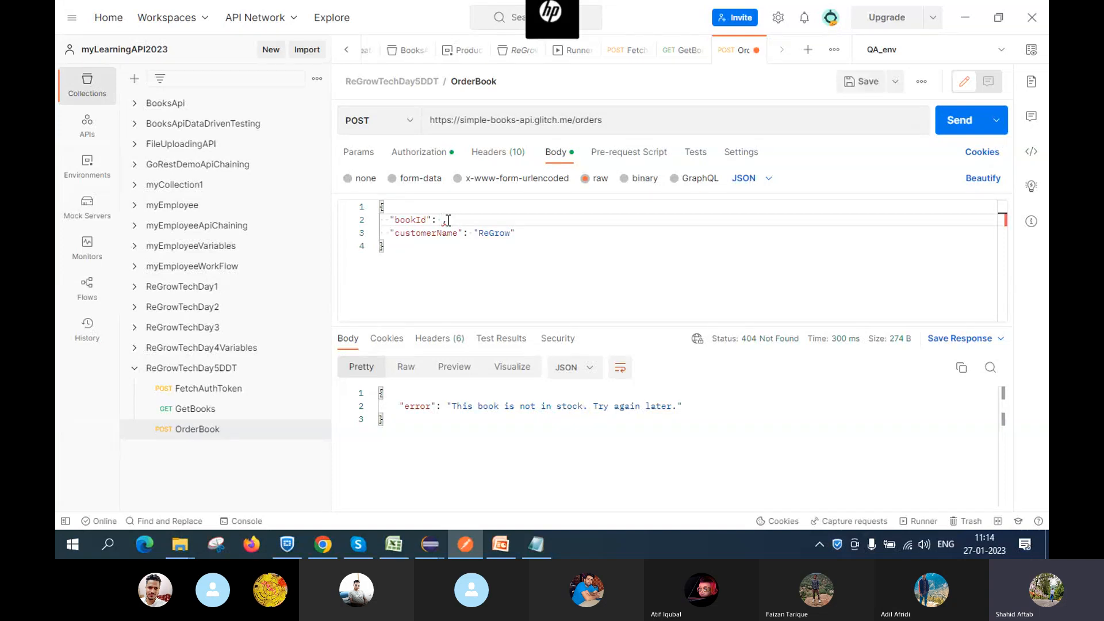
text({{BookID)
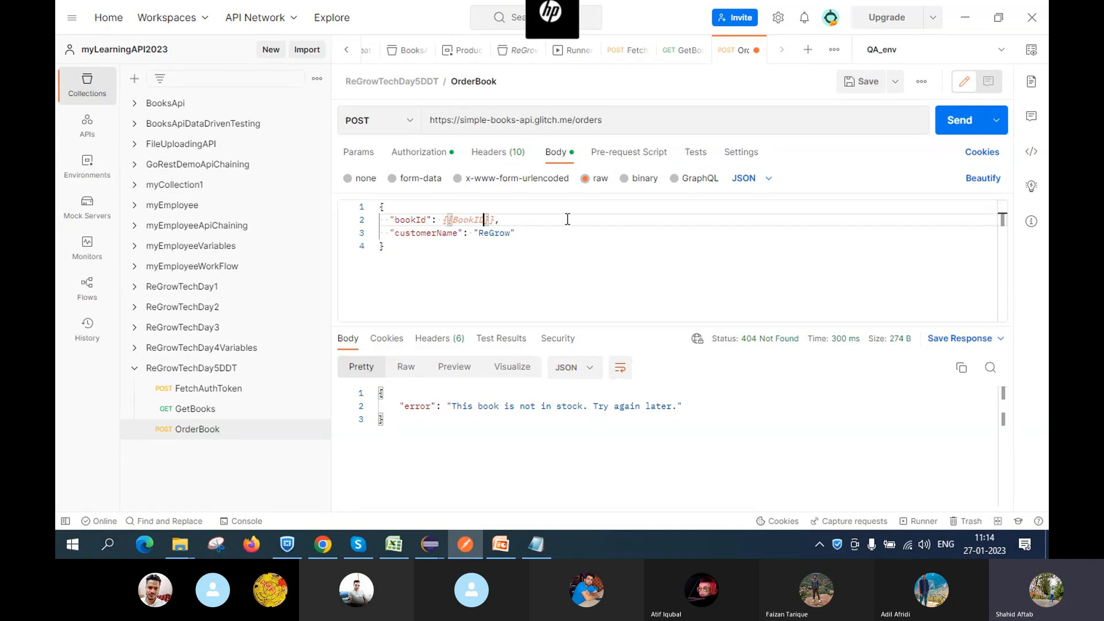
click(546, 231)
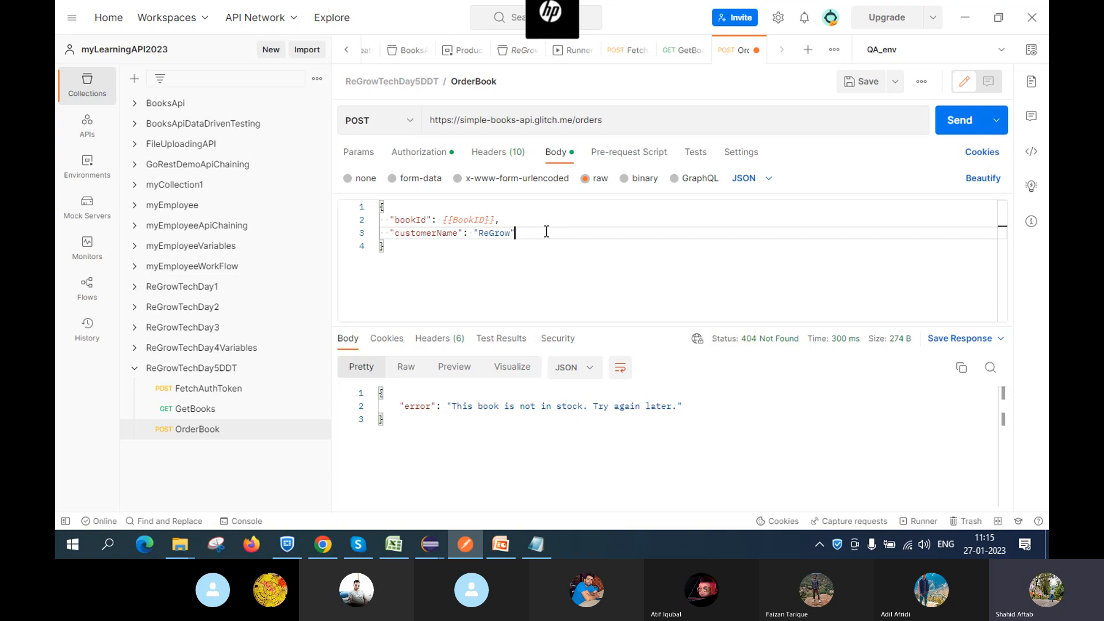
click(499, 219)
key(BackSpace)
key(BackSpace)
key(BackSpace)
key(BackSpace)
key(BackSpace)
key(BackSpace)
key(BackSpace)
key(BackSpace)
key(BackSpace)
key(BackSpace)
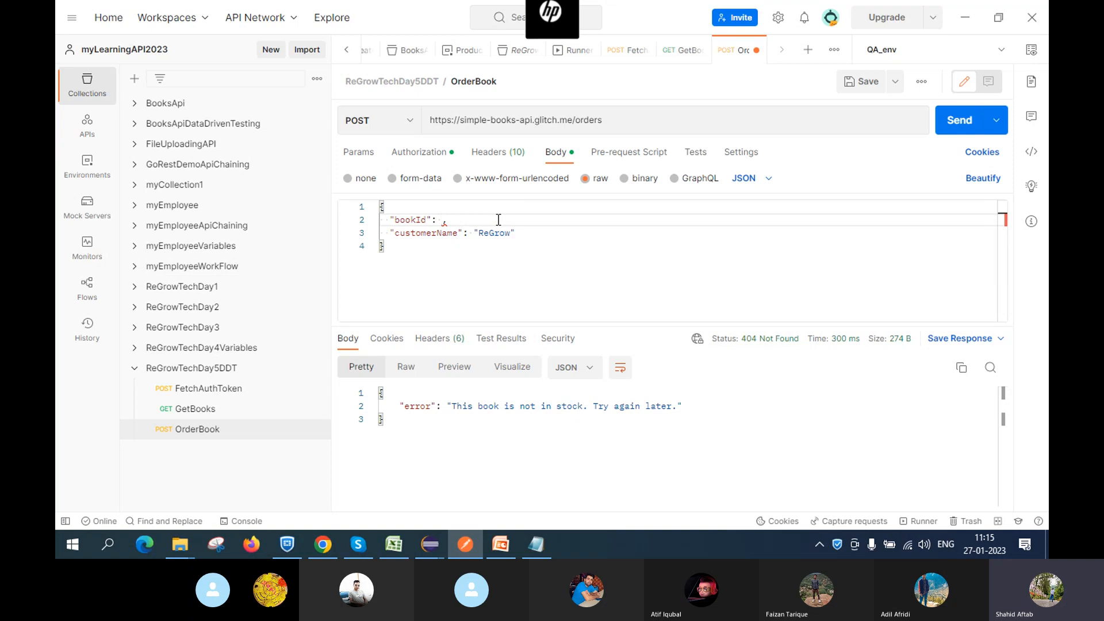
Try bookId value 4, then reset it to empty {{}} braces and return to Notepad
text(4,)
key(BackSpace)
text({{)
click(546, 544)
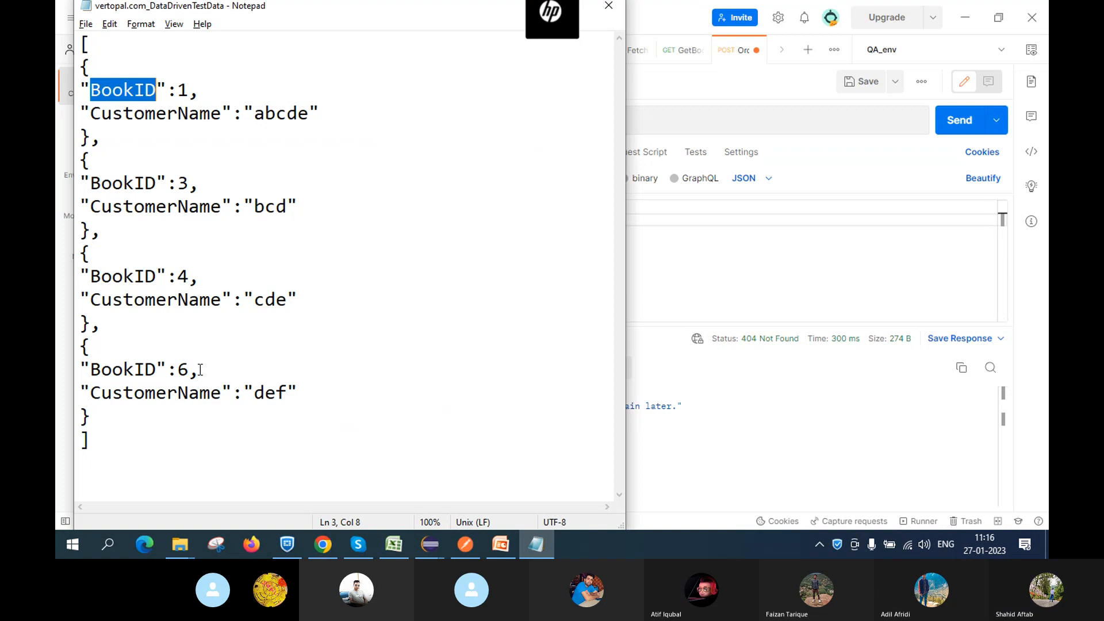
Fill the bookId braces with BookId, rechecking the field name in the data file
click(609, 7)
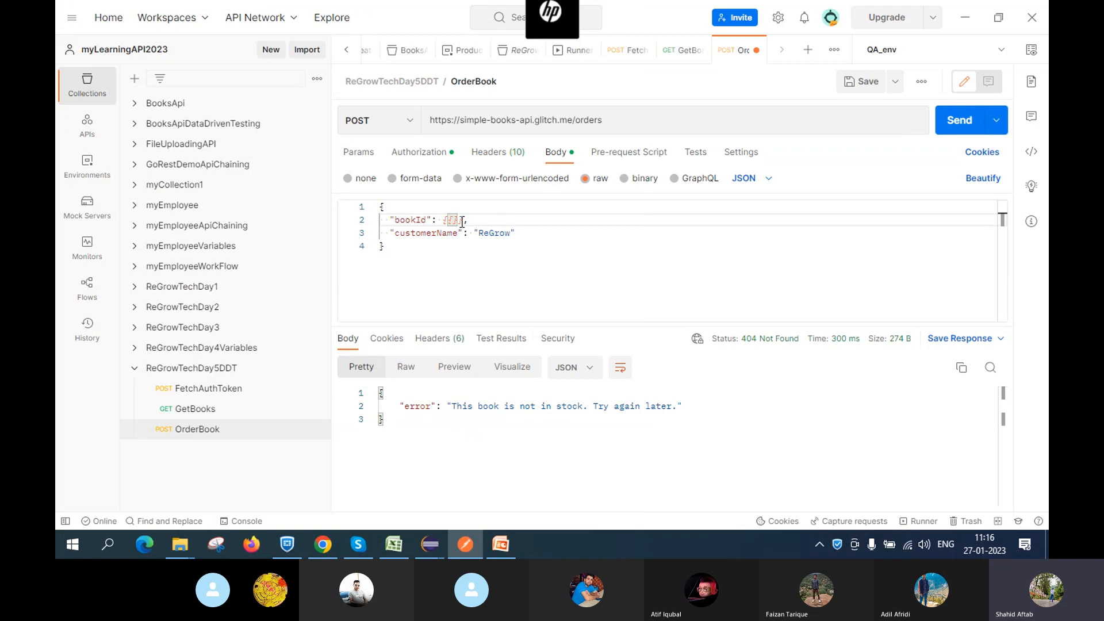
text(BookId)
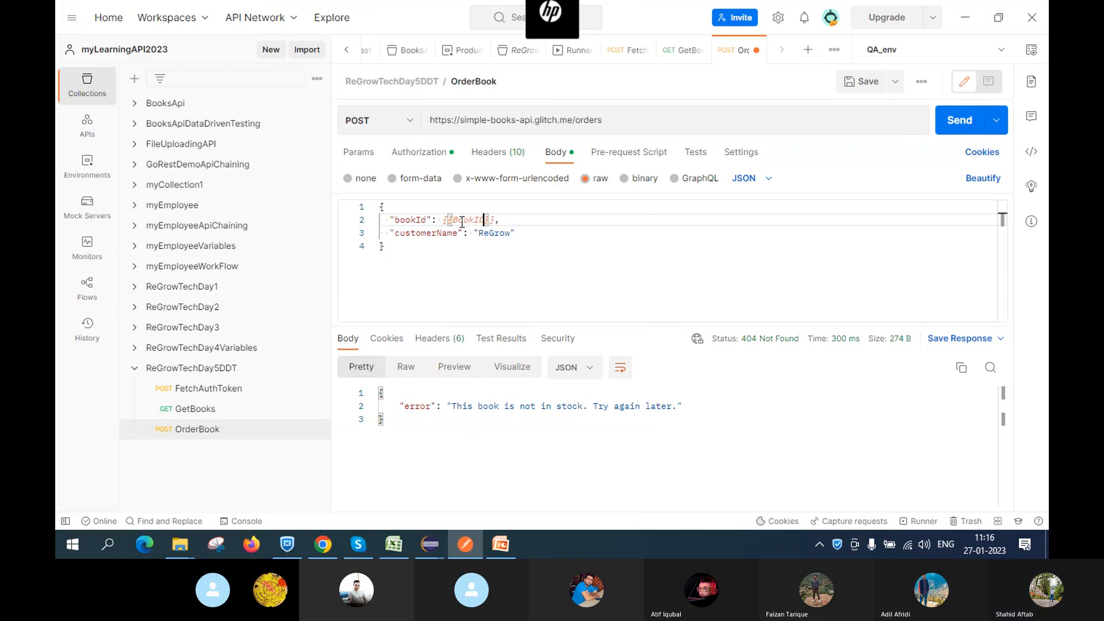
key(alt+Tab)
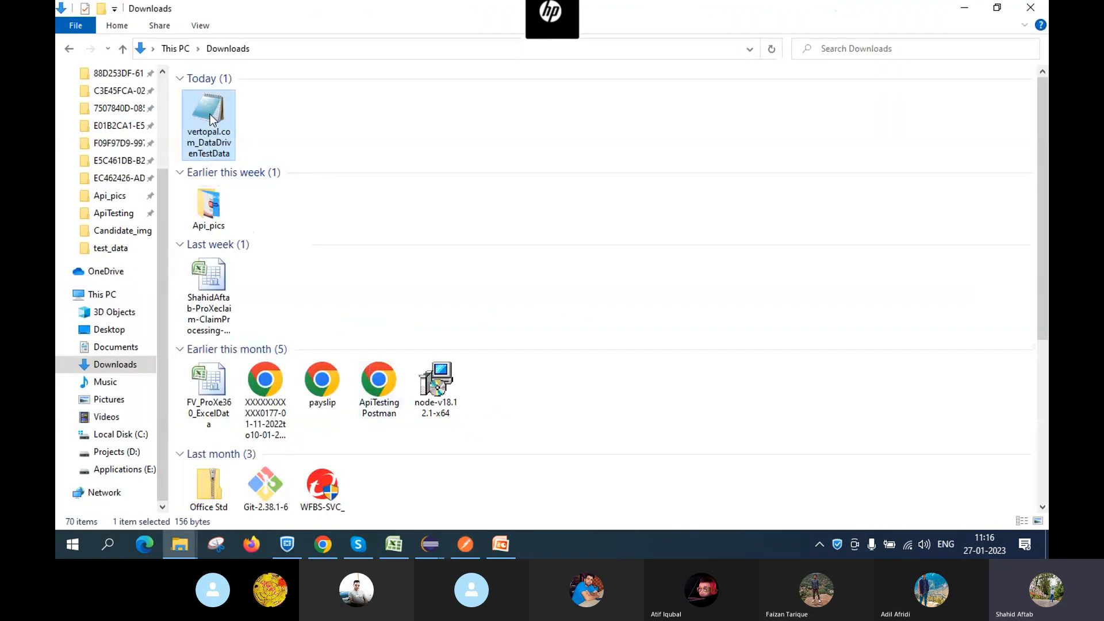
double_click(208, 115)
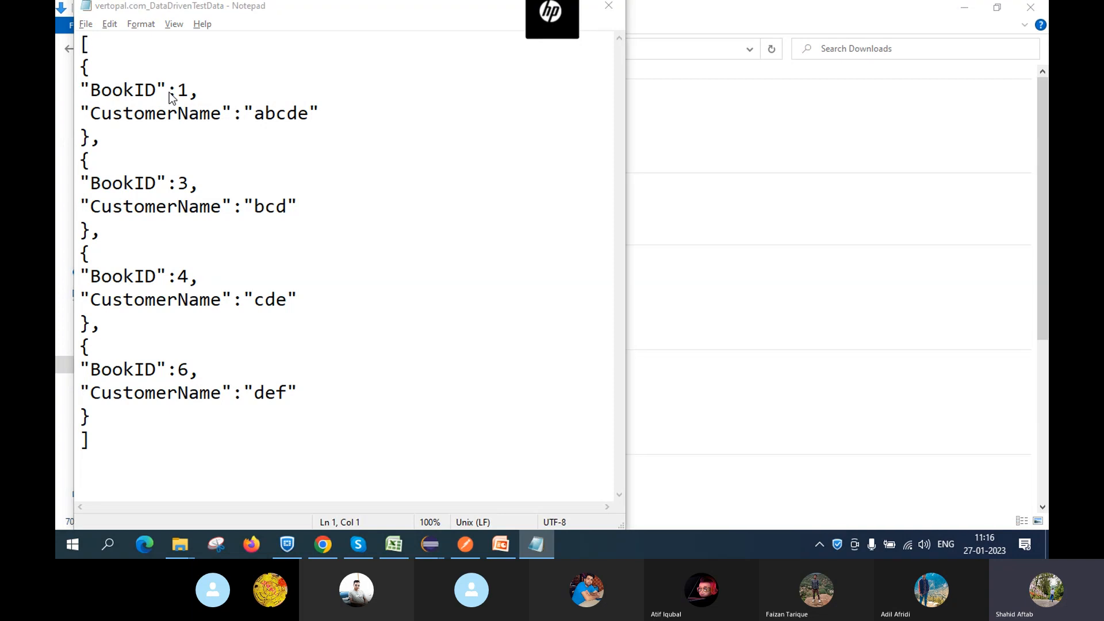
key(alt+Tab)
mouse_move(469, 549)
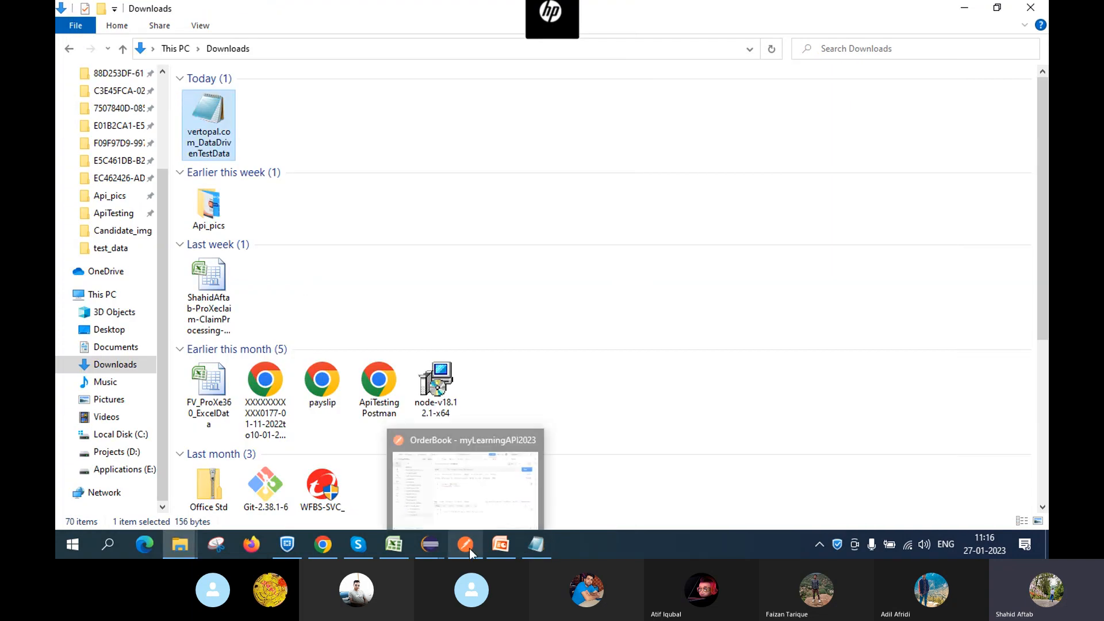
click(488, 469)
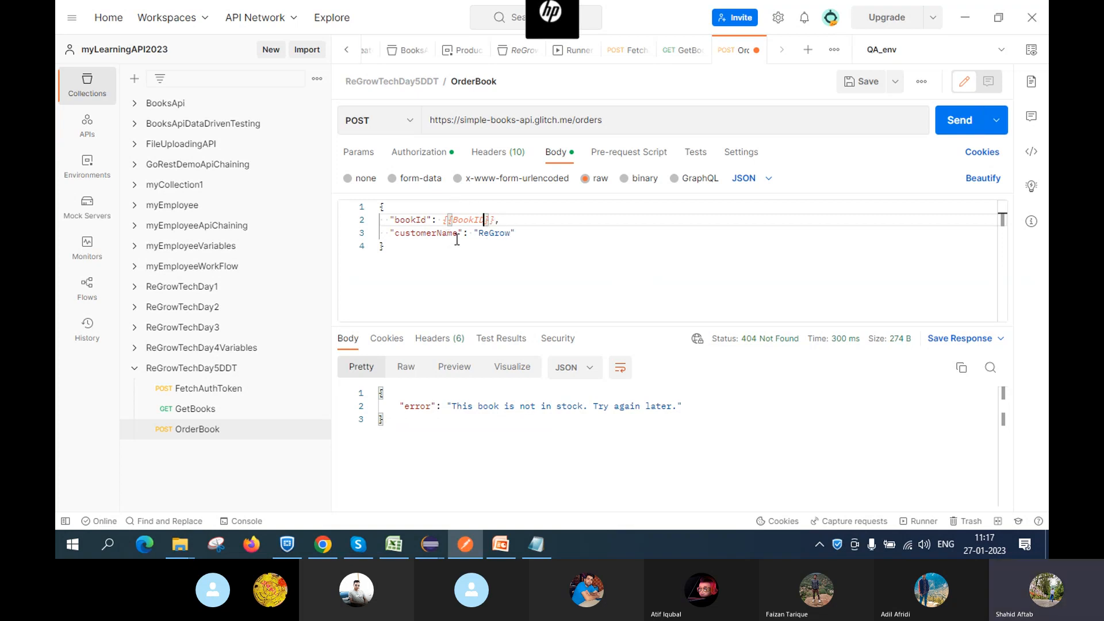
Replace customerName "ReGrow" with {{CustomerName}}, using the key name from the data file
click(516, 233)
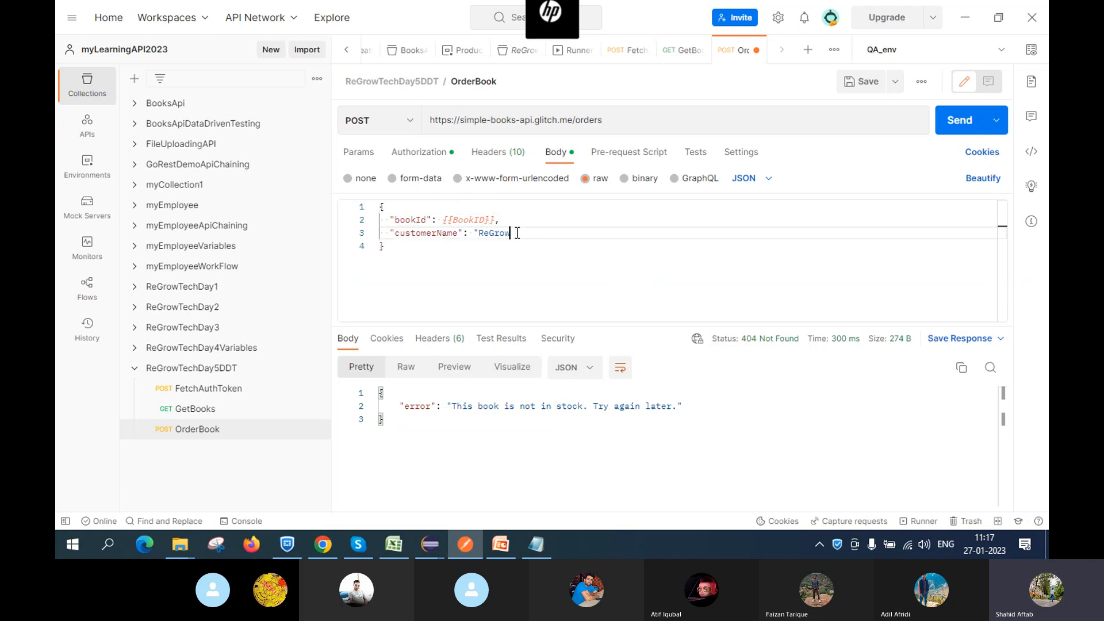
key(BackSpace)
key(BackSpace)
key(BackSpace)
key(BackSpace)
key(BackSpace)
key(BackSpace)
key(BackSpace)
key(BackSpace)
key(BackSpace)
key(BackSpace)
text({{)
key(alt+Tab)
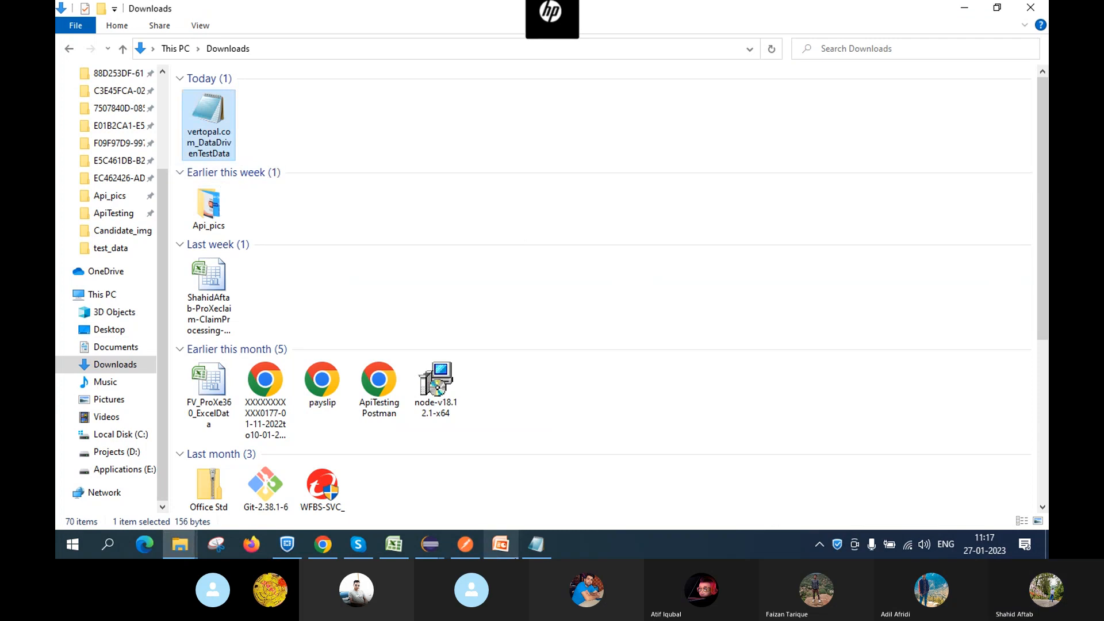
click(534, 551)
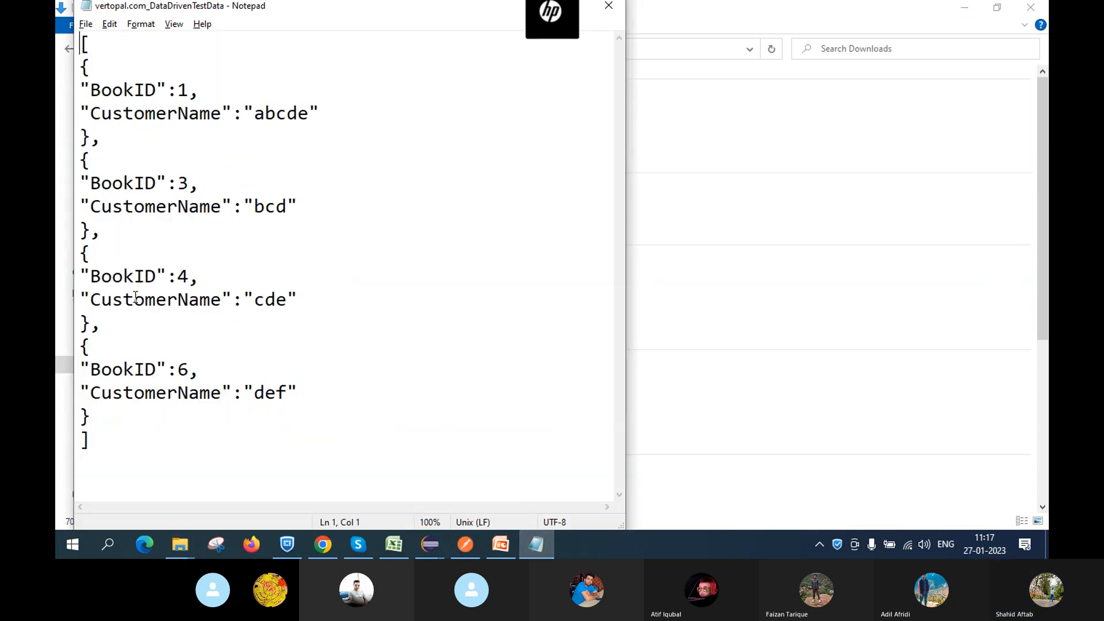
triple_click(135, 299)
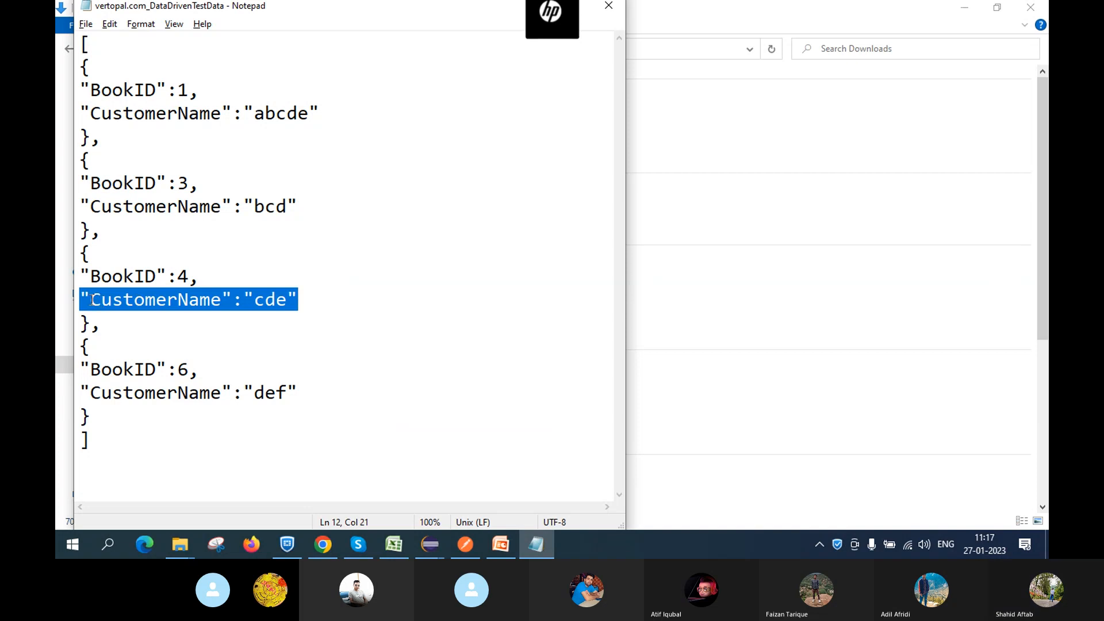
drag(92, 299, 222, 300)
key(ctrl+c)
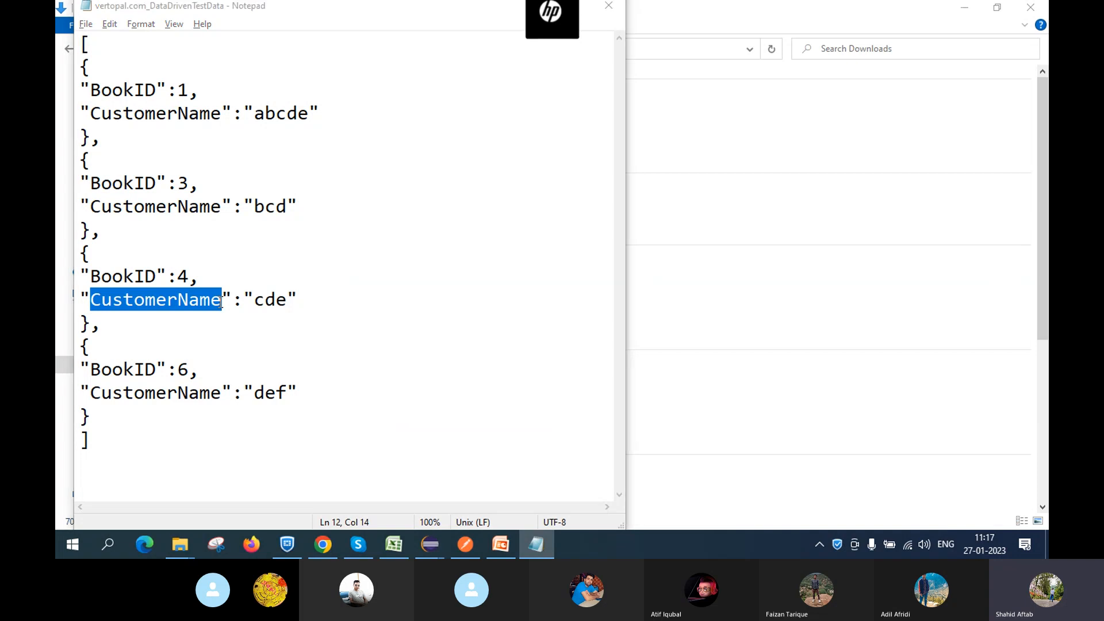
key(alt+Tab)
click(471, 549)
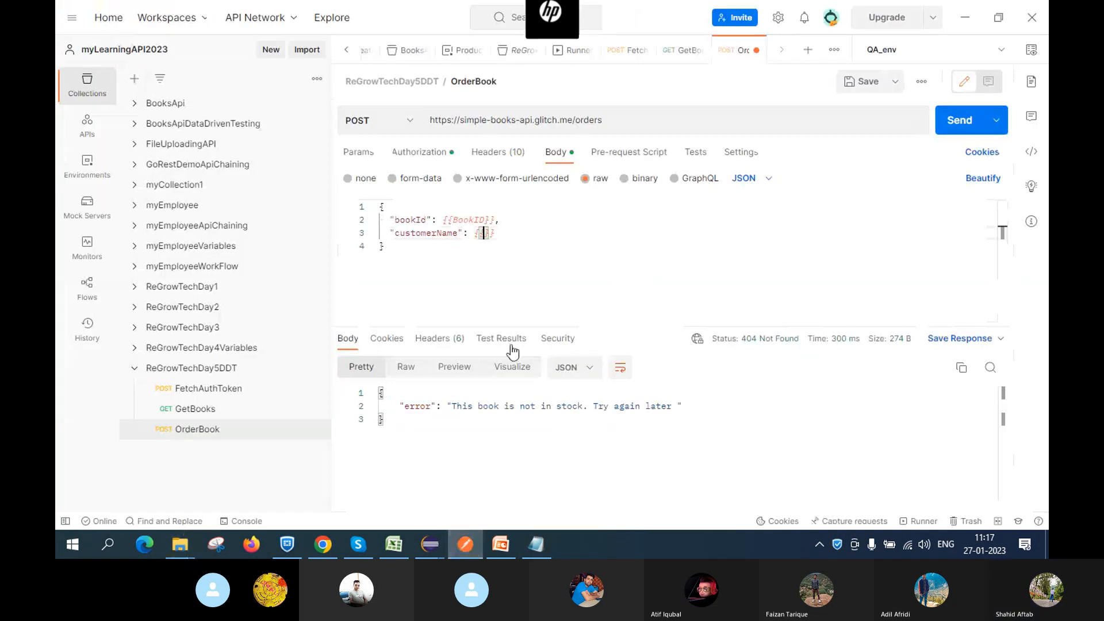
key(ctrl+v)
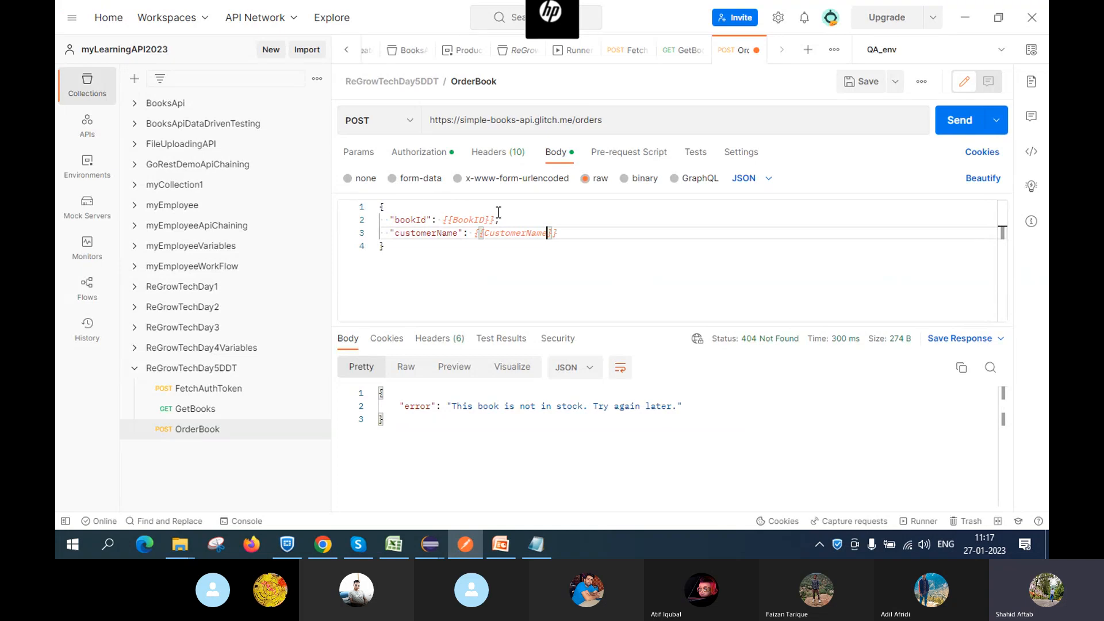
click(538, 551)
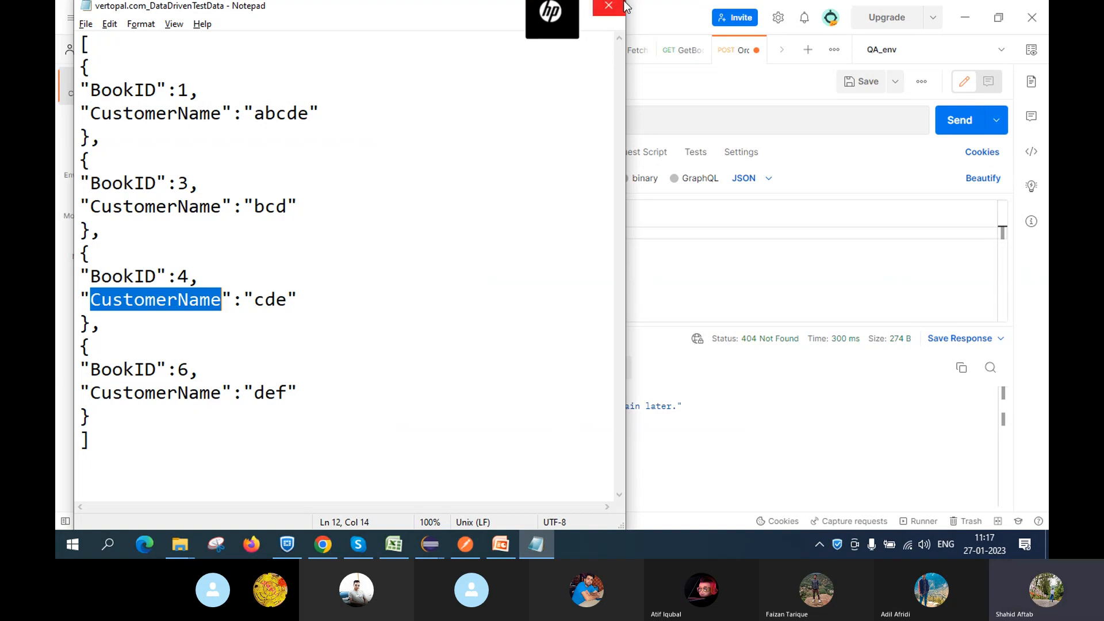
click(466, 544)
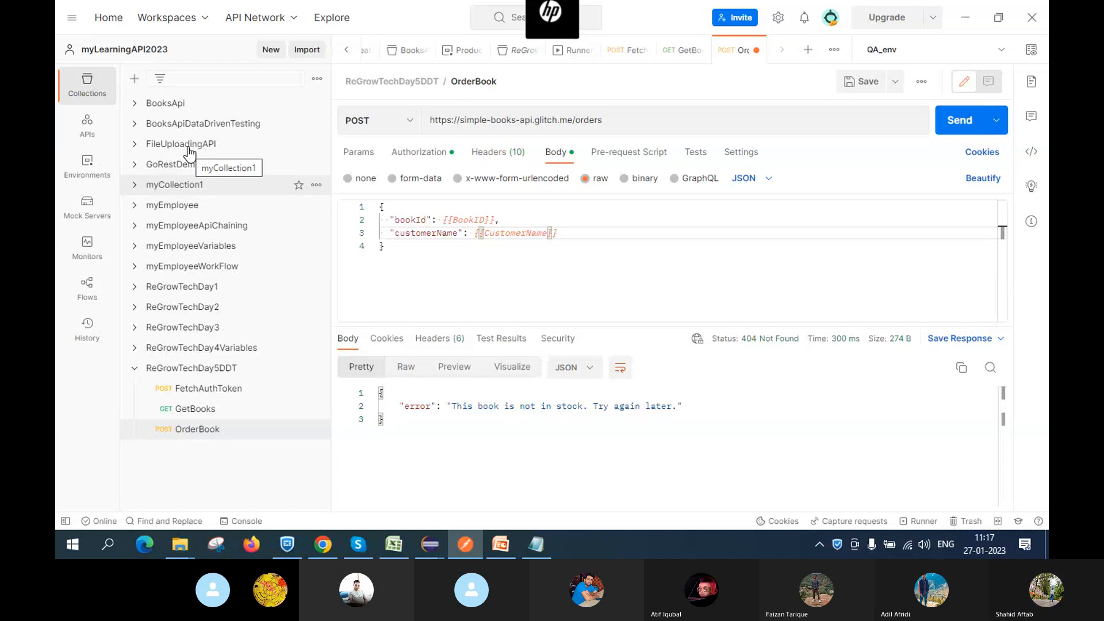
click(136, 125)
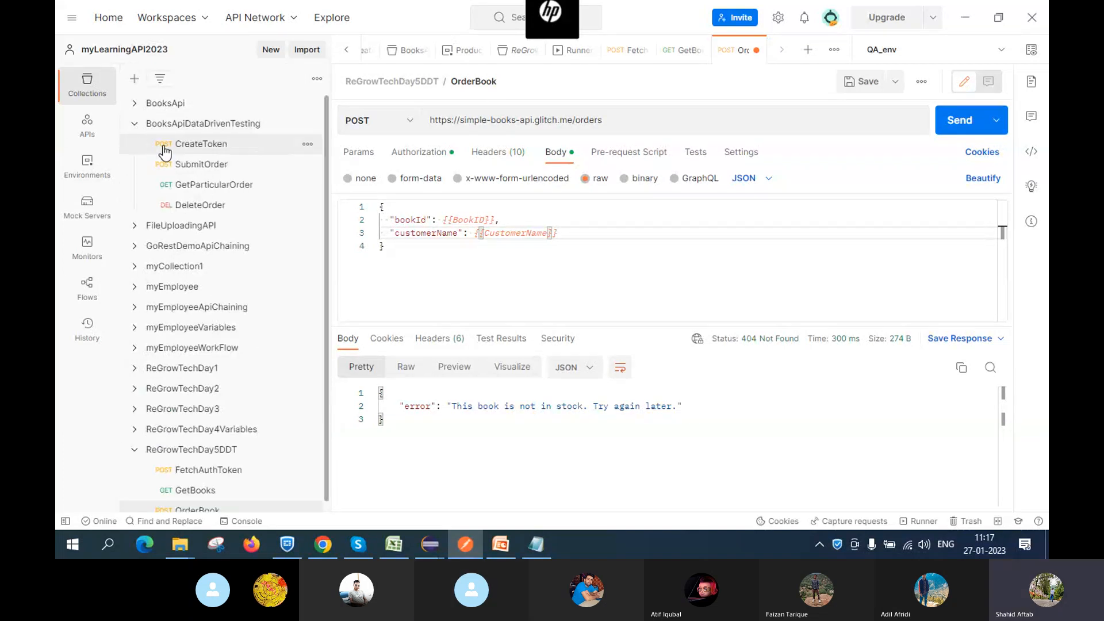
click(198, 167)
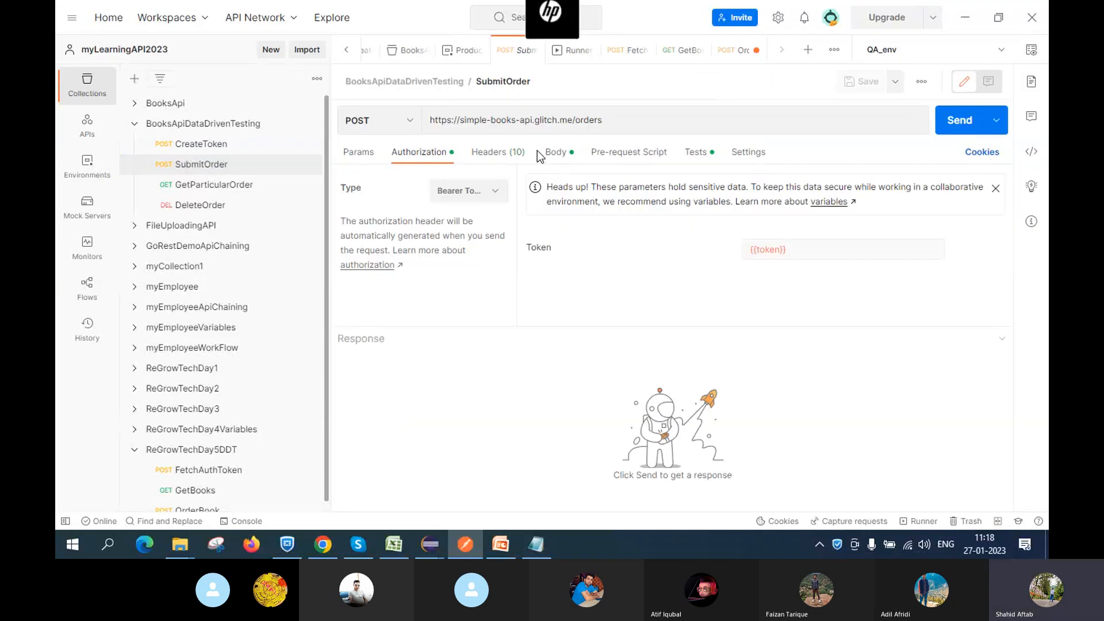
click(560, 154)
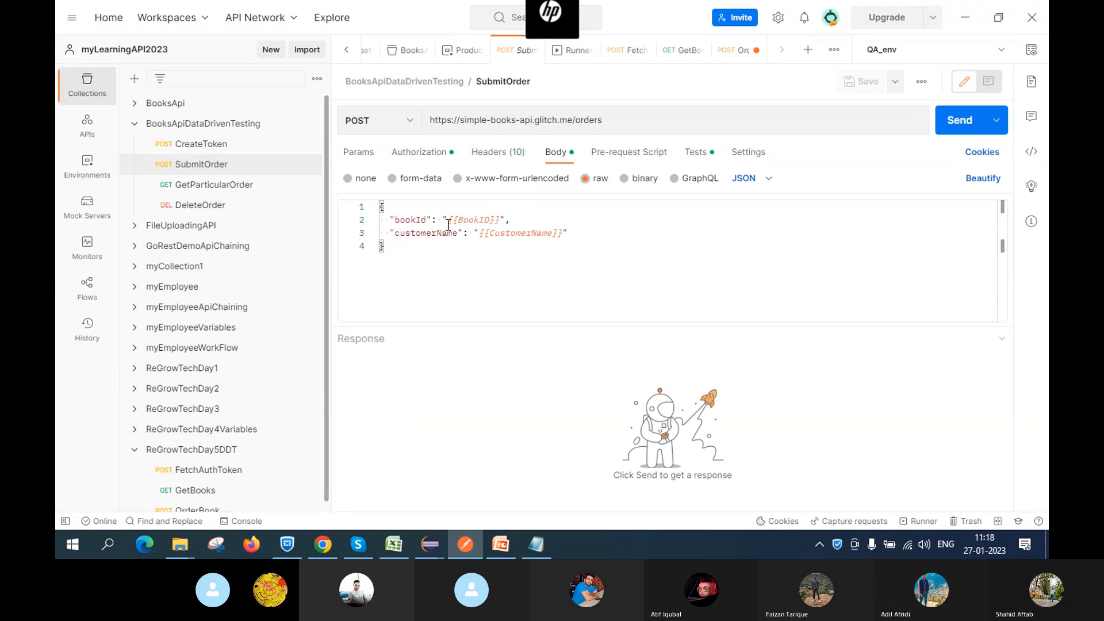
click(136, 443)
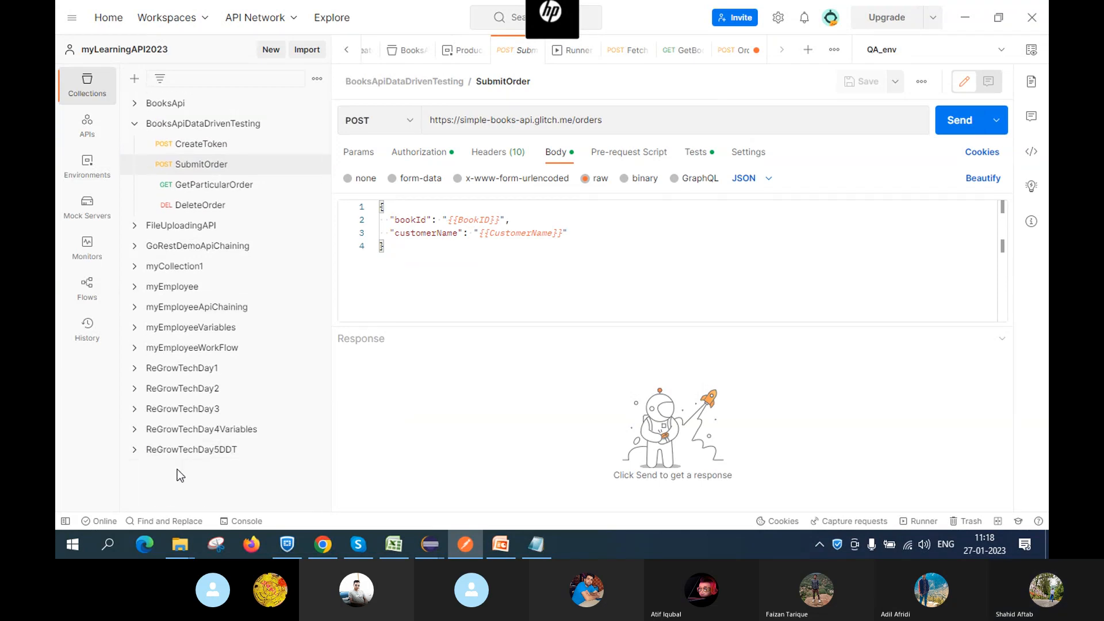
click(135, 450)
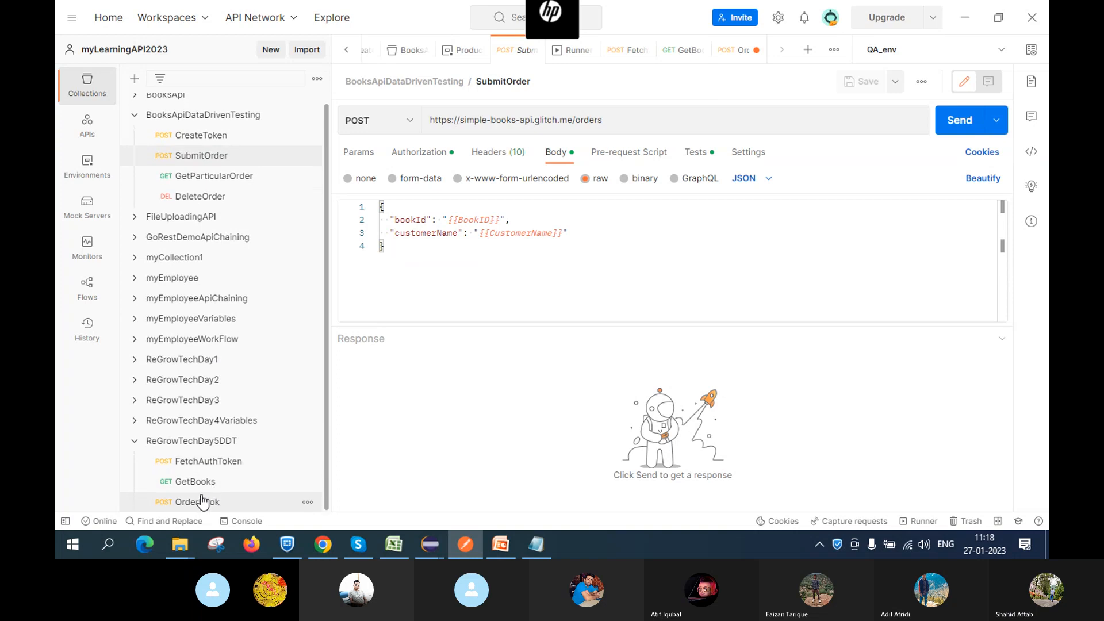
click(208, 503)
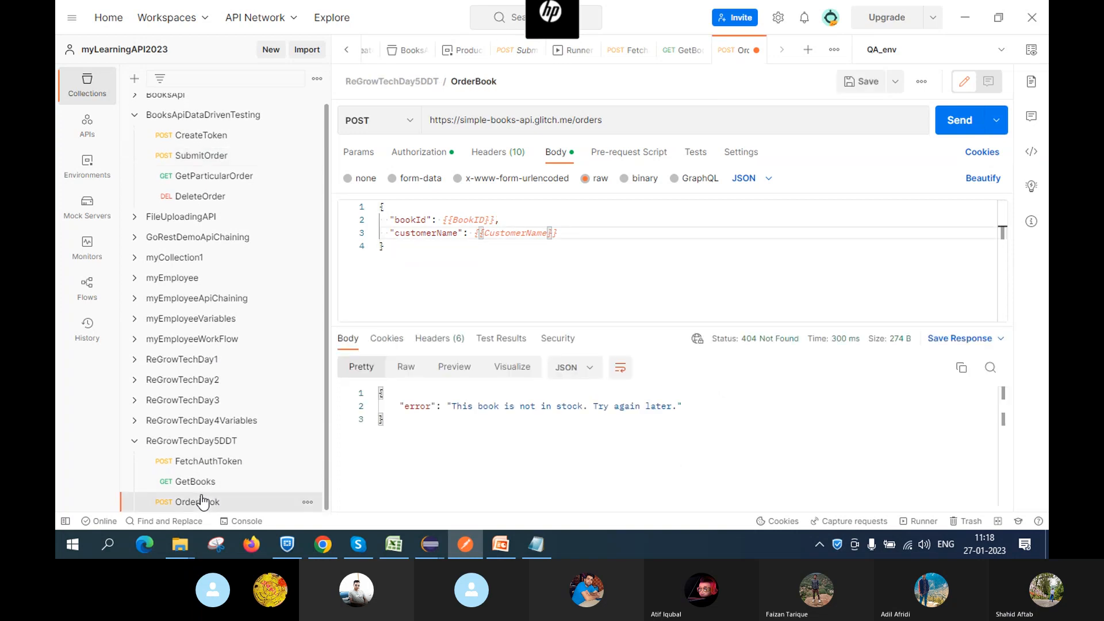
Wrap {{BookID}} and {{CustomerName}} in double quotes in the OrderBook JSON body
click(445, 216)
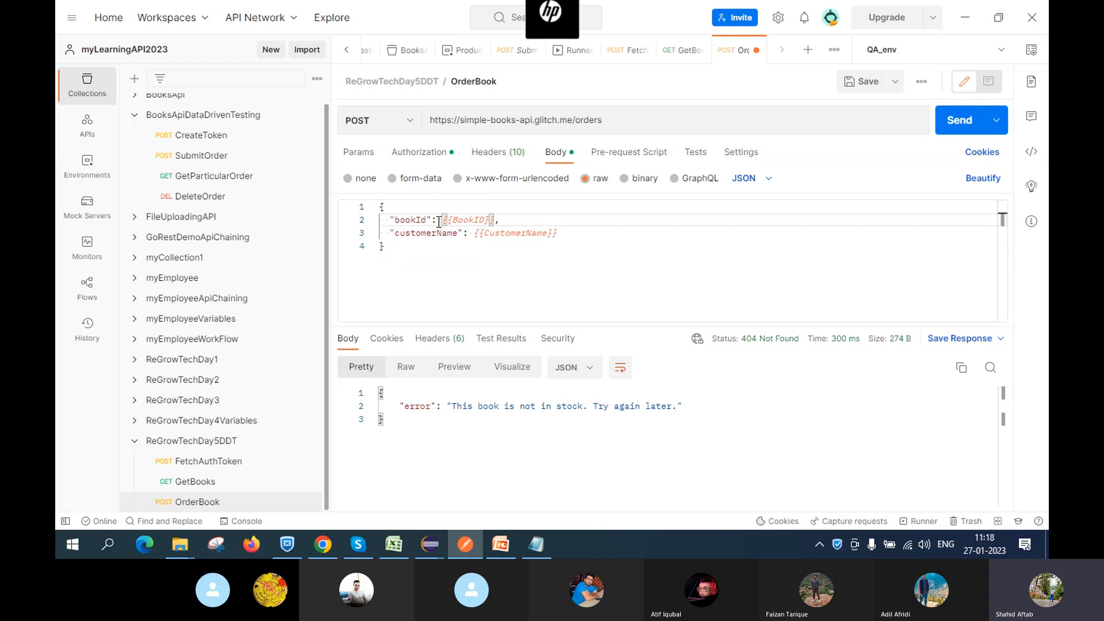
text(")
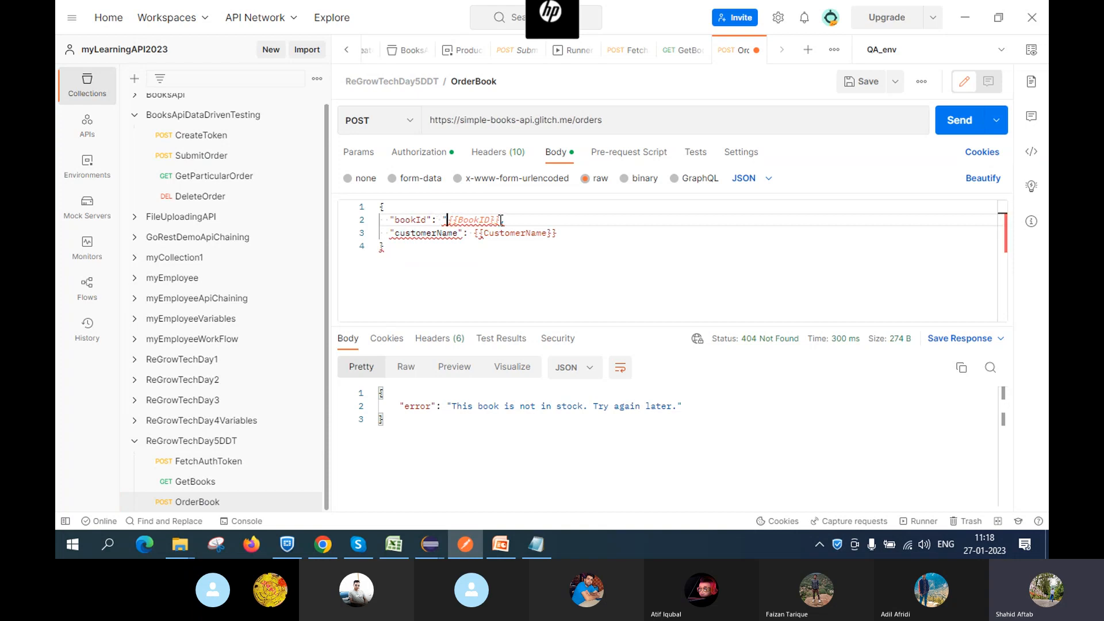
click(500, 220)
text(",)
click(474, 233)
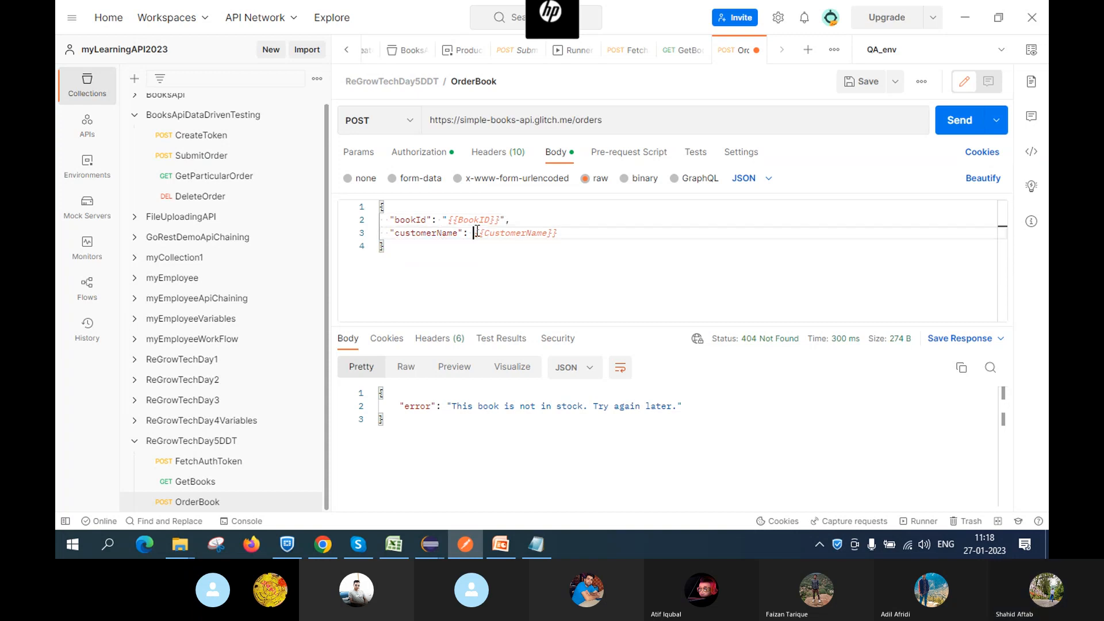
text(")
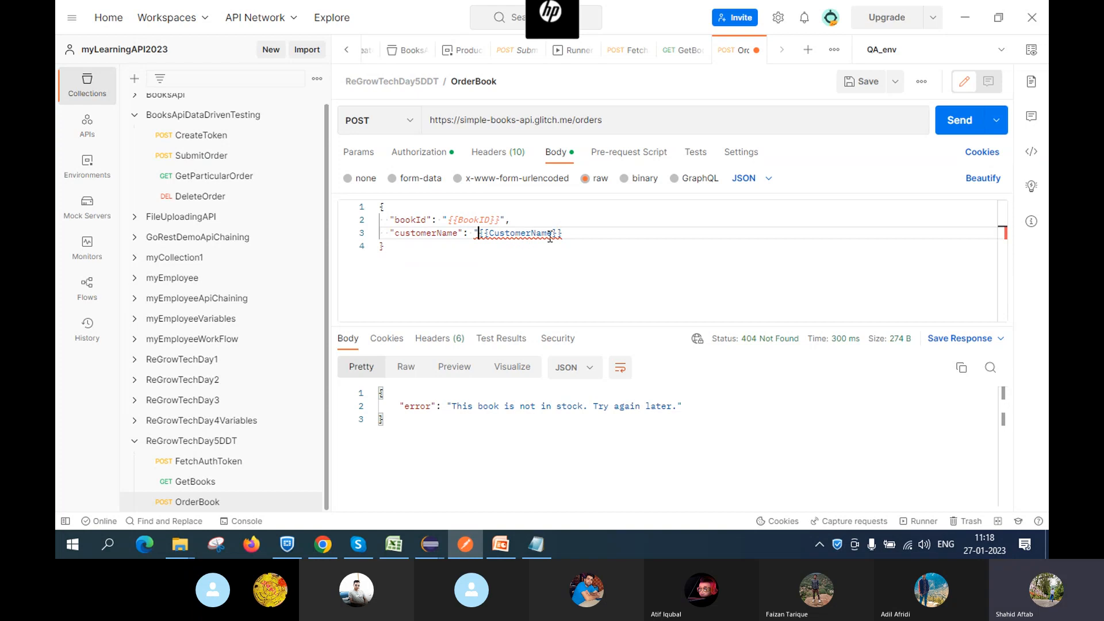
click(564, 233)
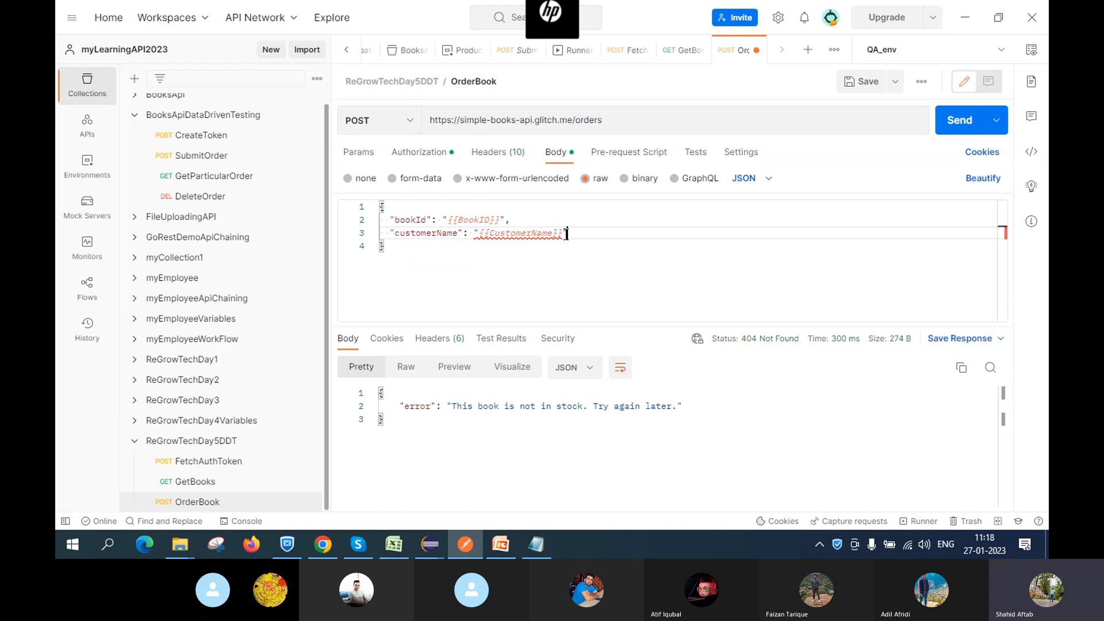
text(")
Review the quoted {{BookID}} variable and save the OrderBook request
click(461, 284)
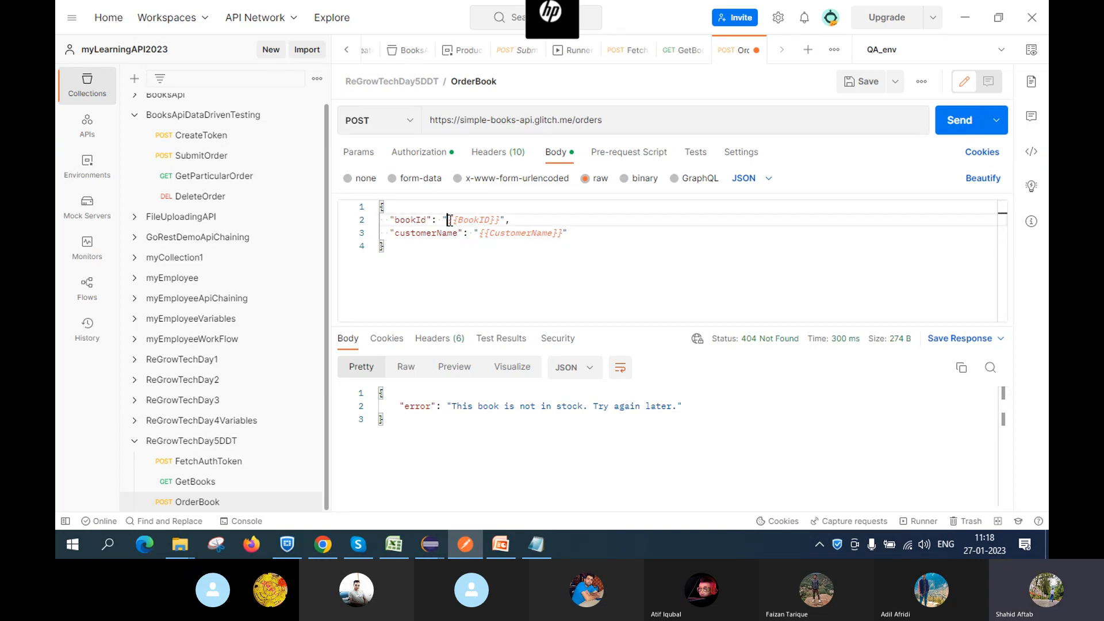
drag(447, 220, 499, 219)
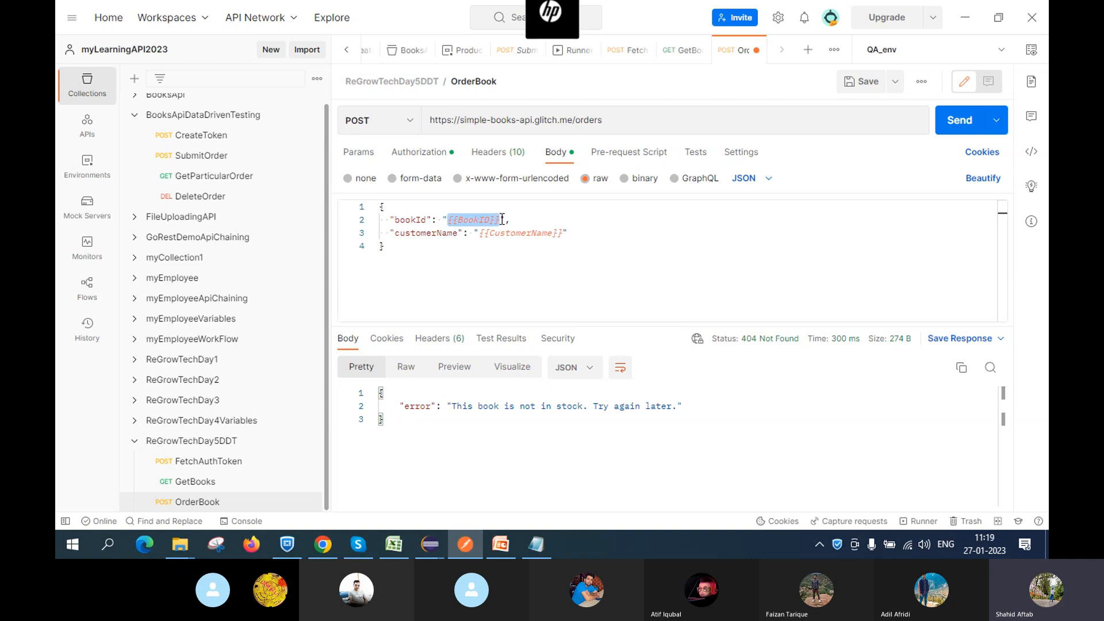
click(443, 220)
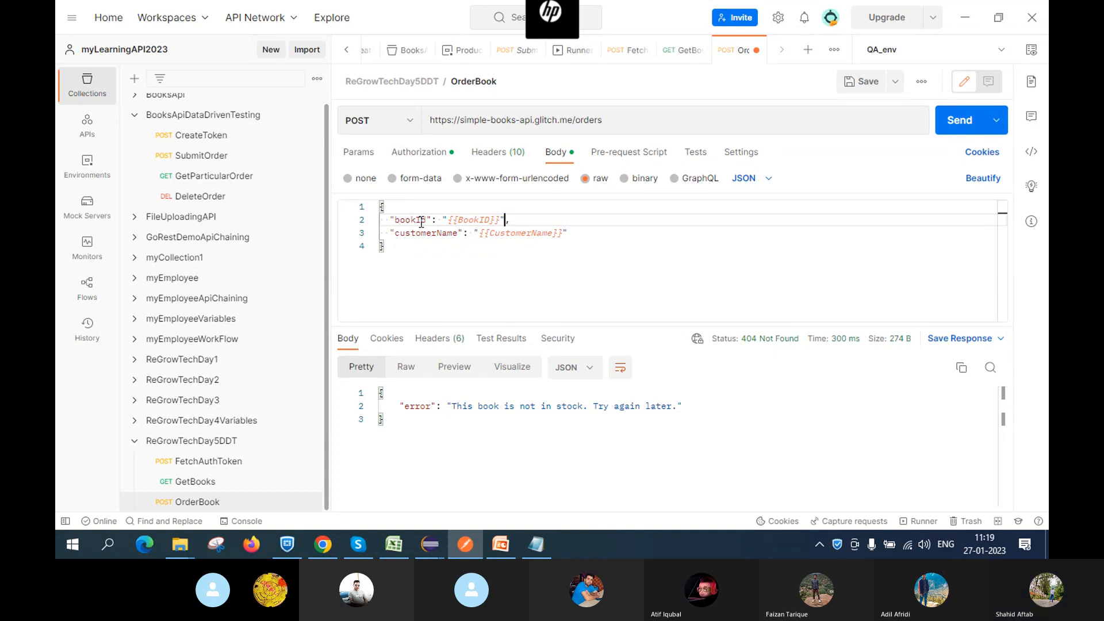
right_click(620, 274)
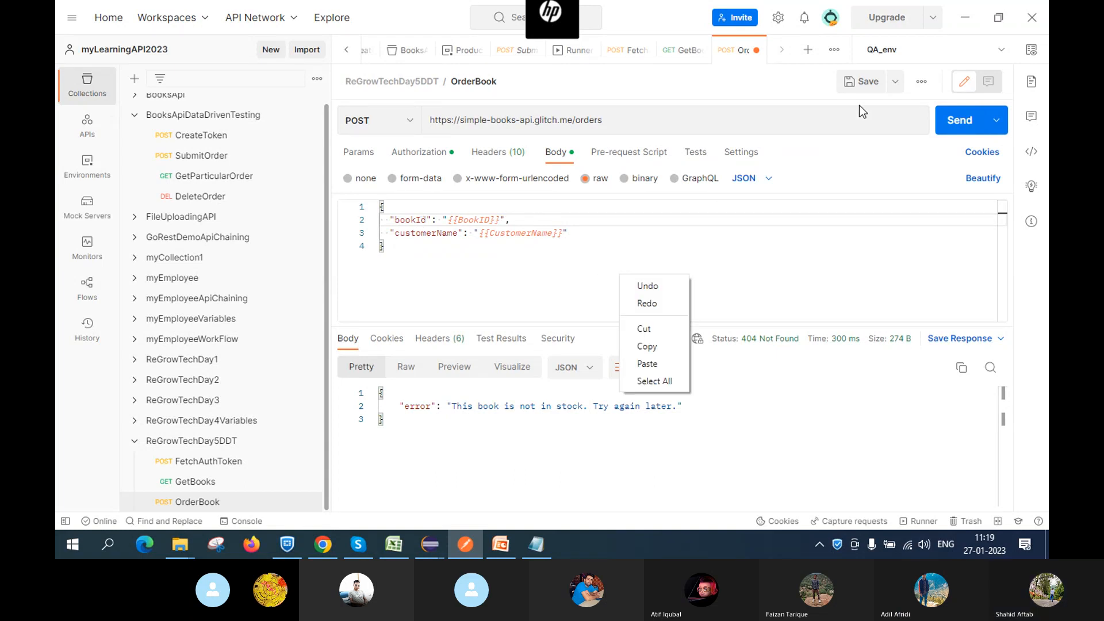
click(868, 85)
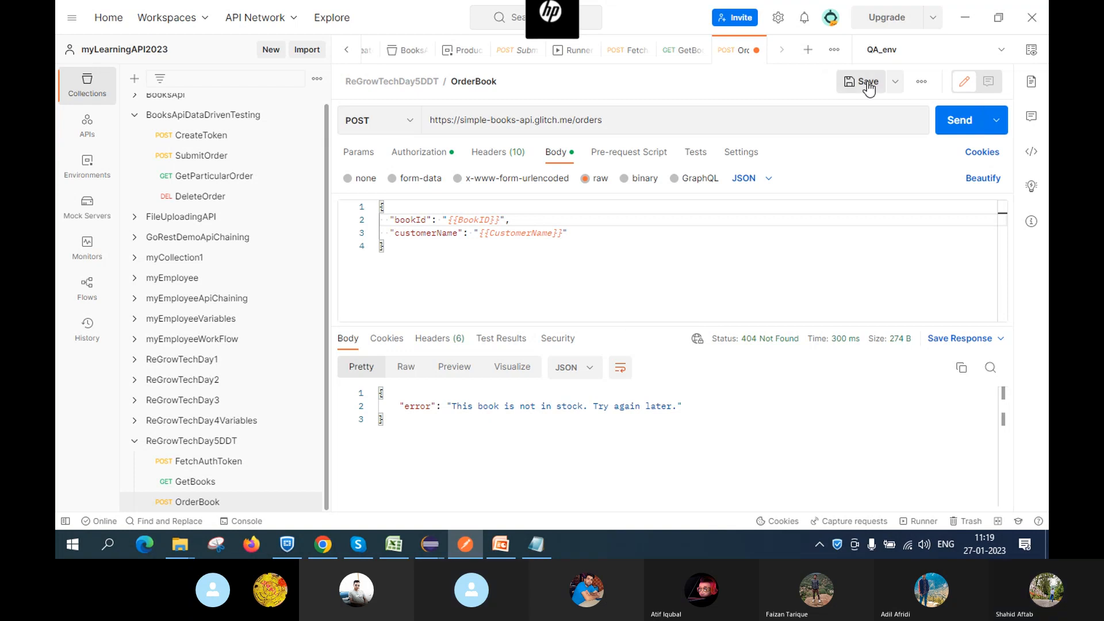
click(868, 83)
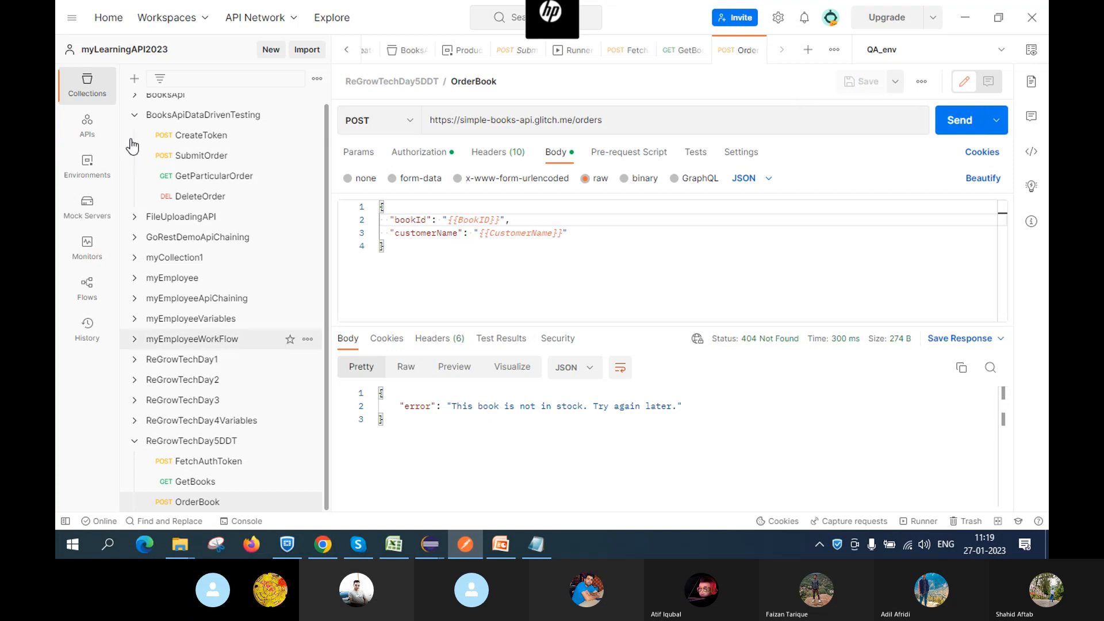
Collapse BooksApiDataDrivenTesting, select OrderBook, and show the ReGrowTechDay5DDT collection's actions menu
click(135, 114)
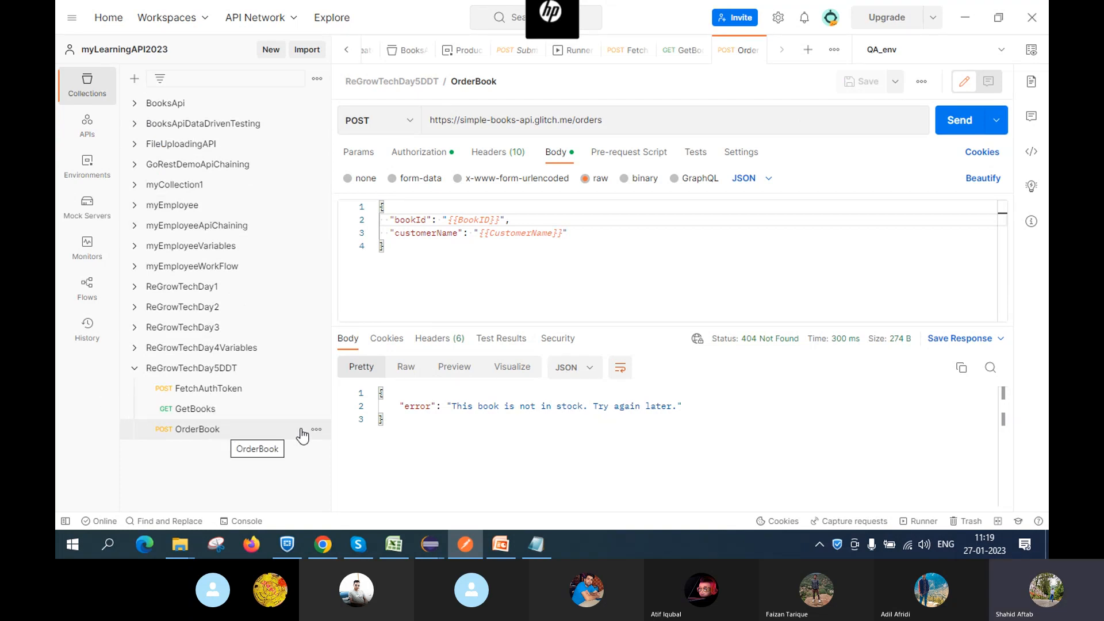
click(192, 436)
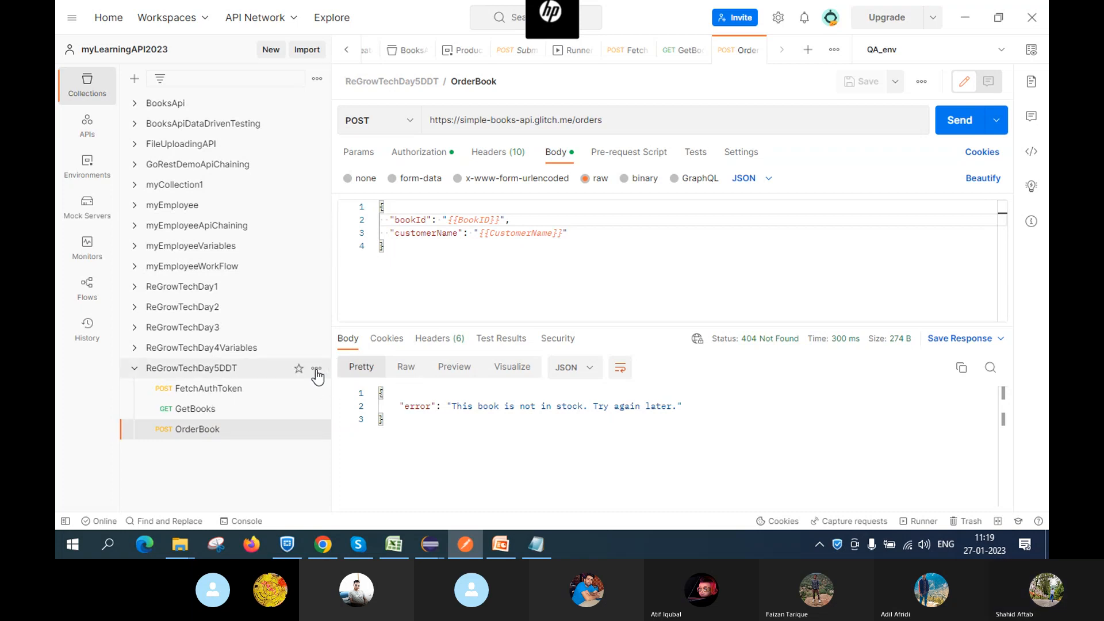
click(317, 370)
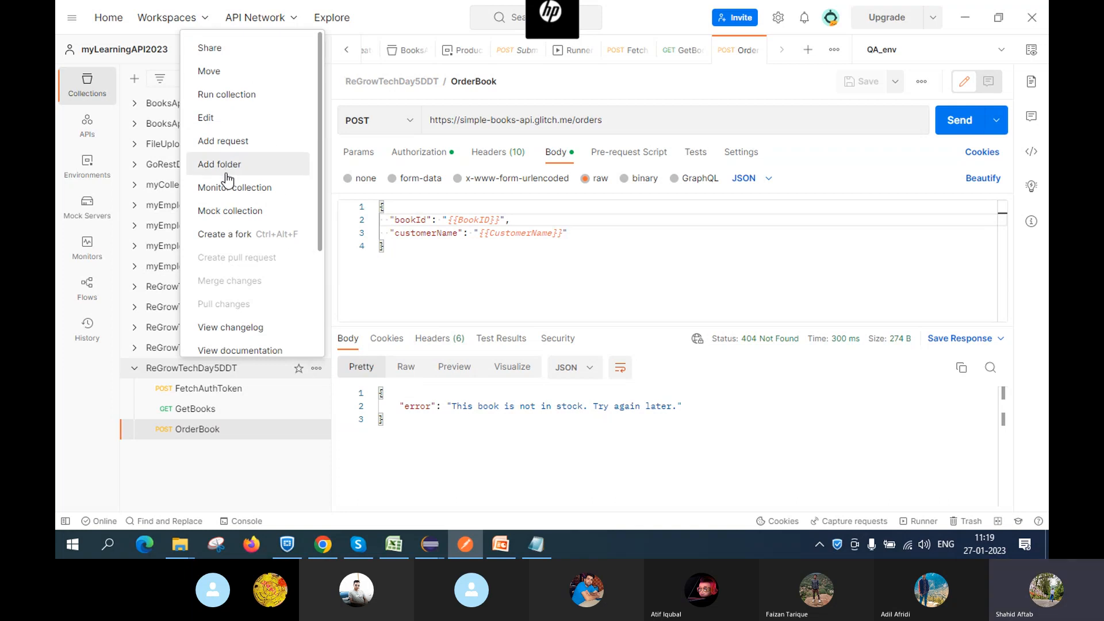
Start a ReGrowTechDay5DDT collection run with FetchAuthToken and GetBooks excluded, keeping only OrderBook
click(243, 96)
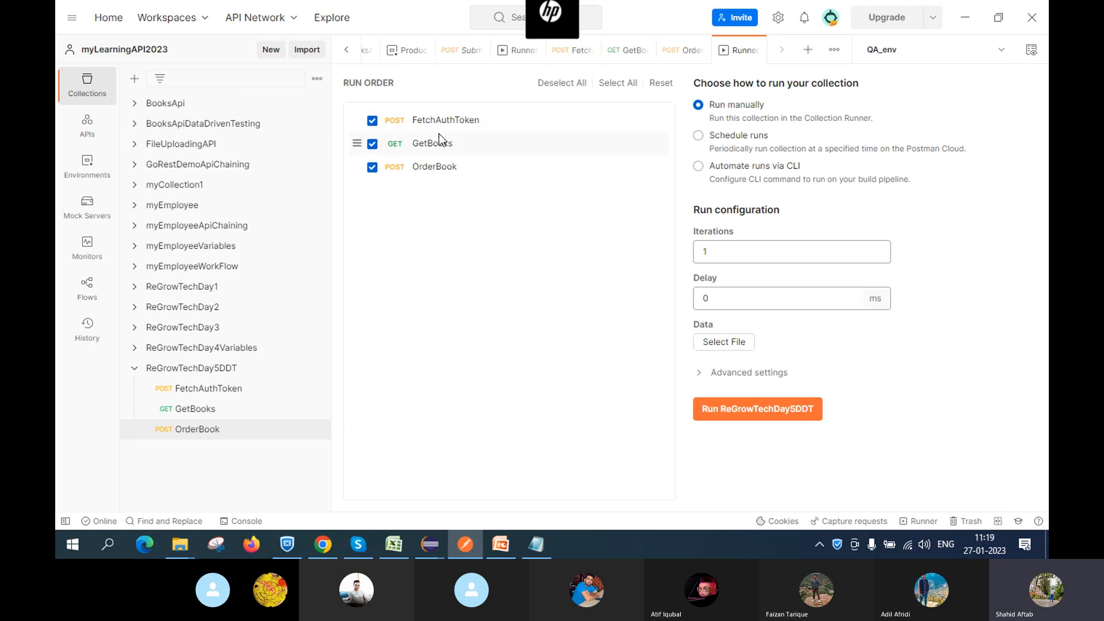
click(373, 121)
click(373, 150)
Attach vertopal.com_DataDrivenTestData from Downloads as runner data and preview its four BookID/CustomerName rows
click(727, 343)
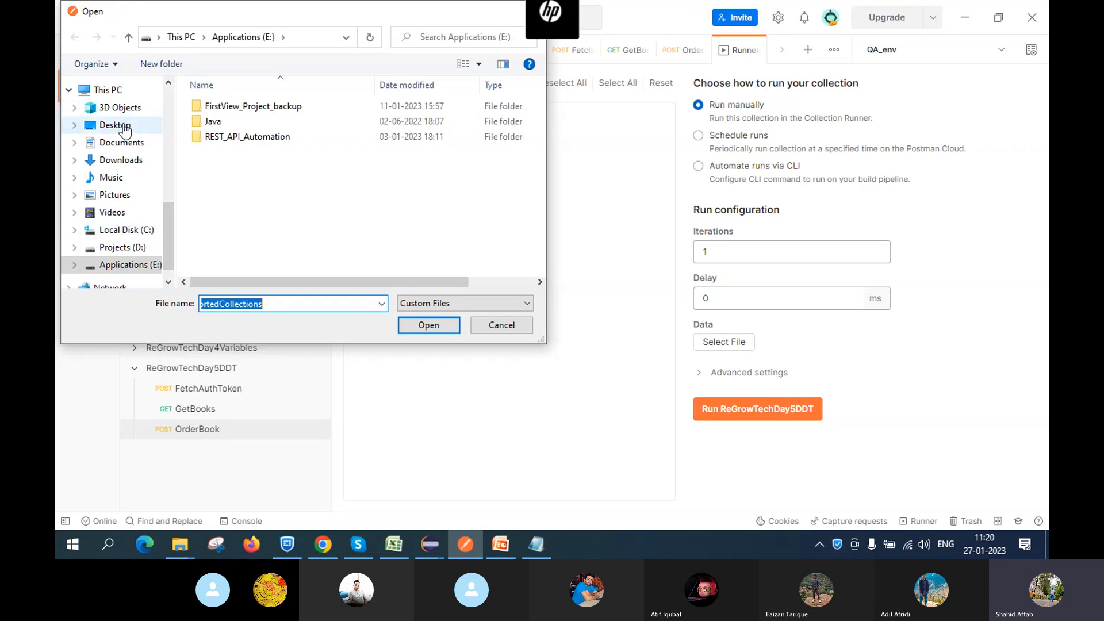
click(122, 159)
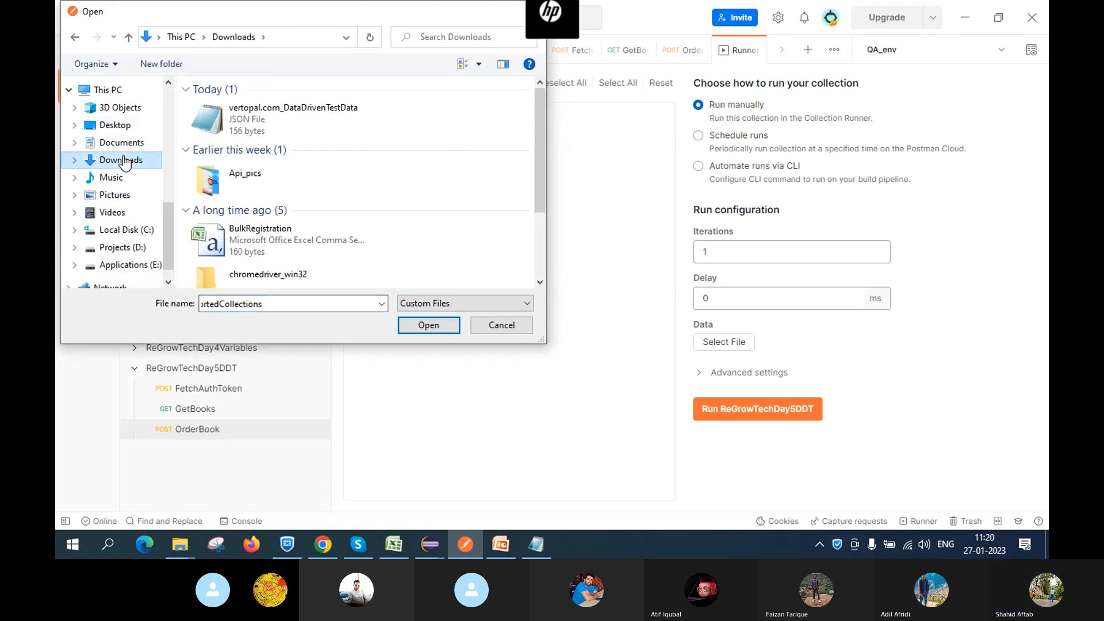
click(230, 119)
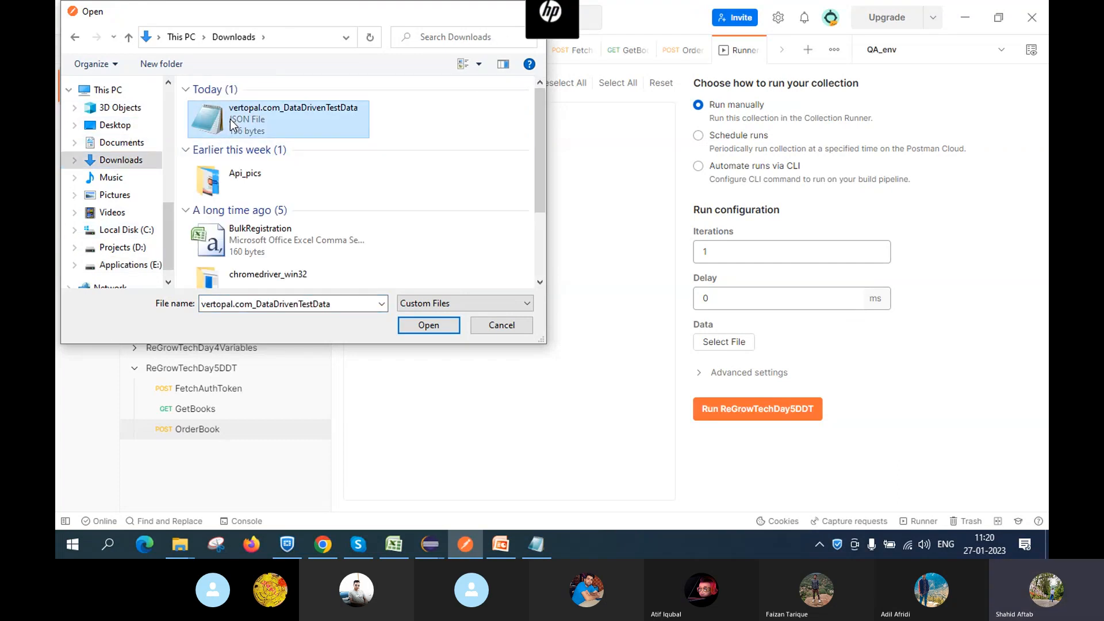
click(423, 325)
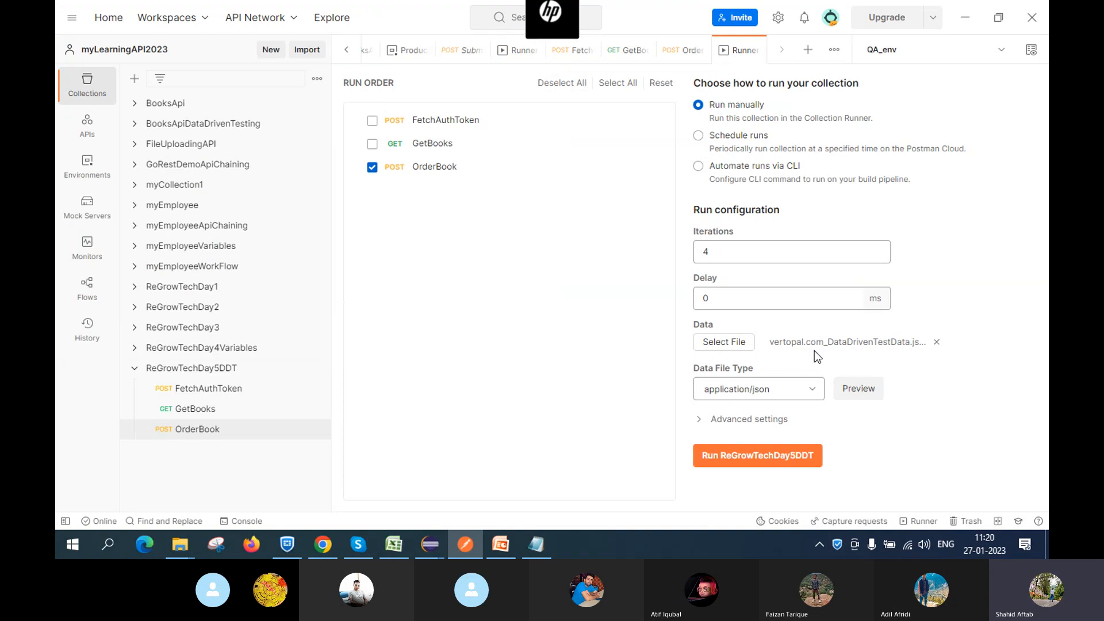
click(852, 393)
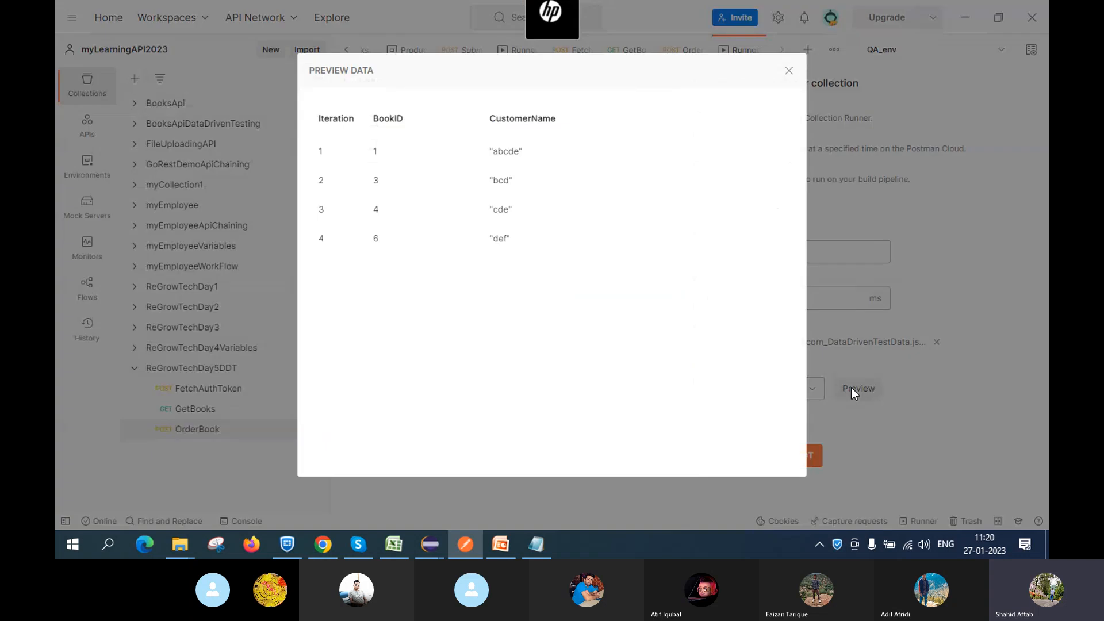
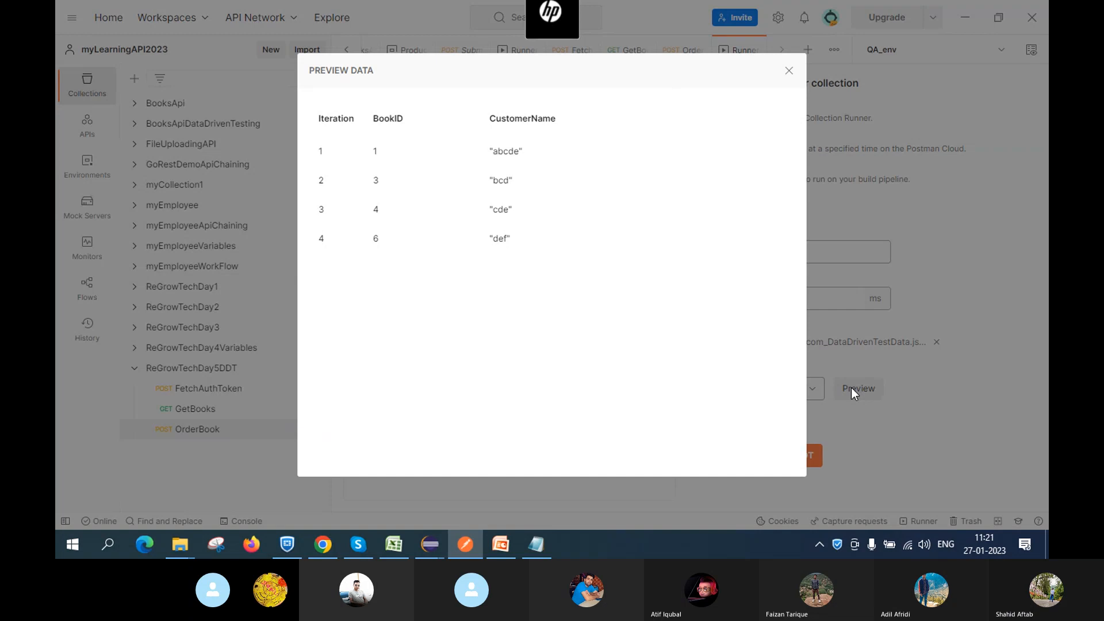
Close the Preview Data window that shows the four BookID/CustomerName test rows
click(786, 73)
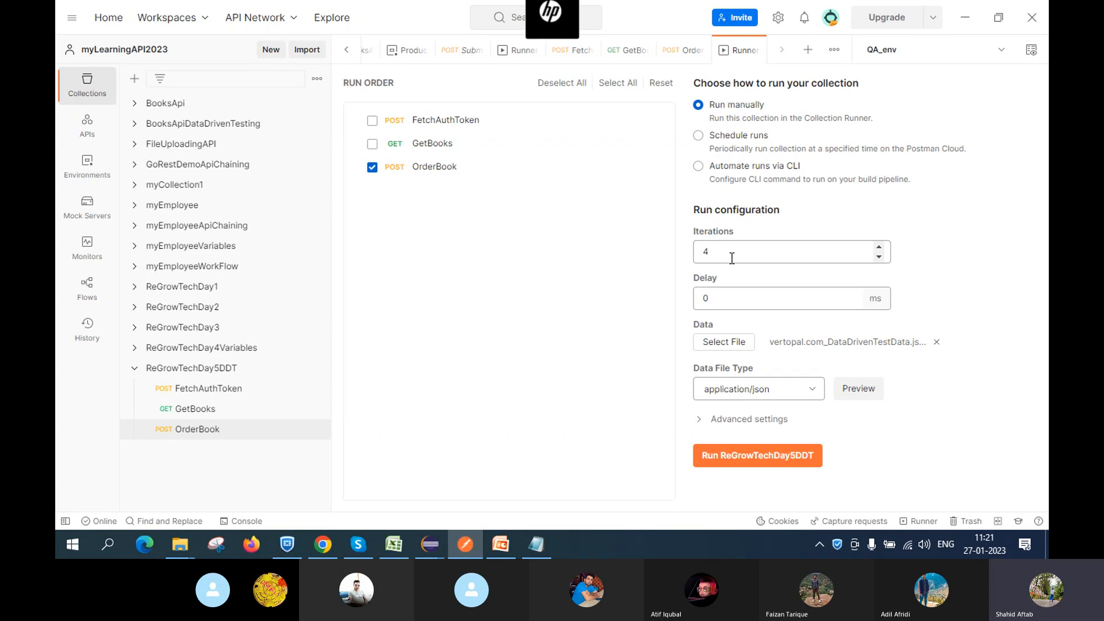
Set the run's Iterations to 4 after checking the data rows in Preview
click(732, 257)
key(BackSpace)
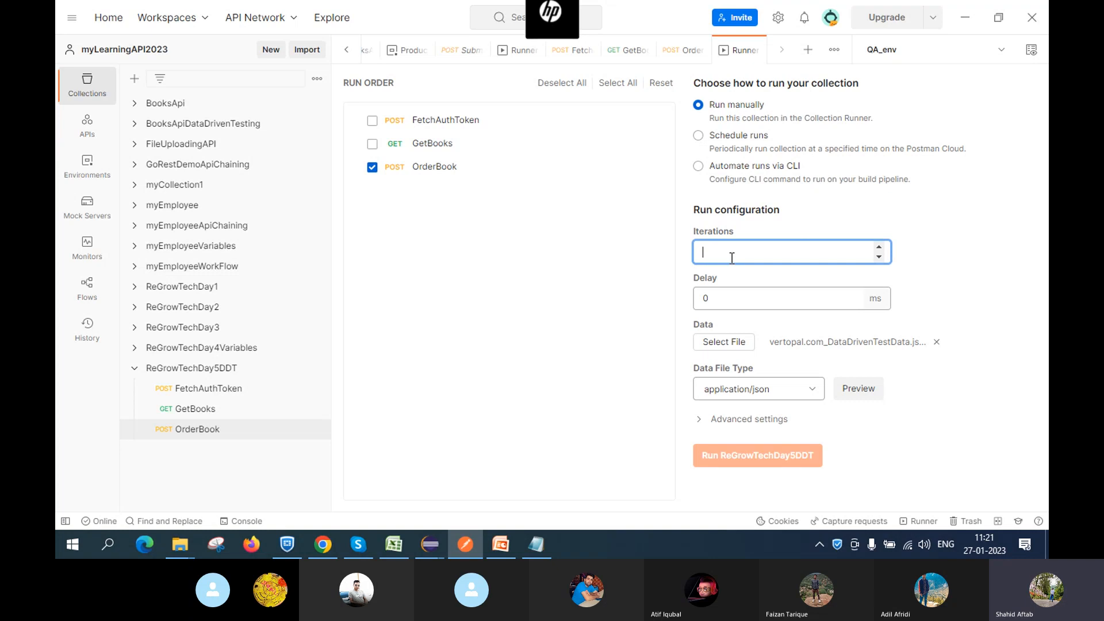
text(4)
key(BackSpace)
text(3)
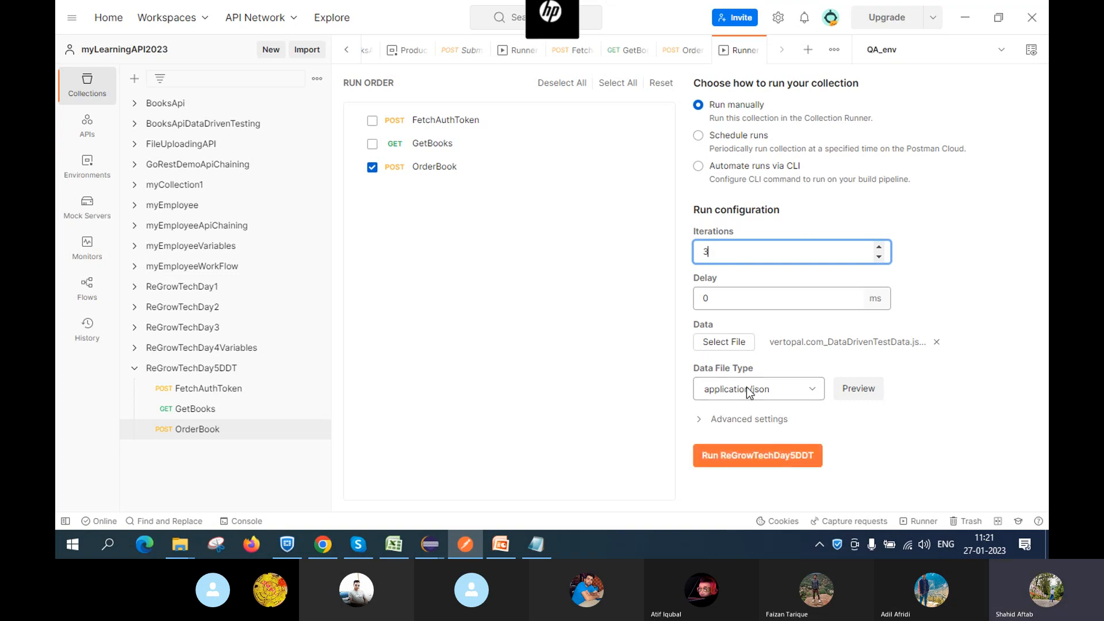
click(857, 388)
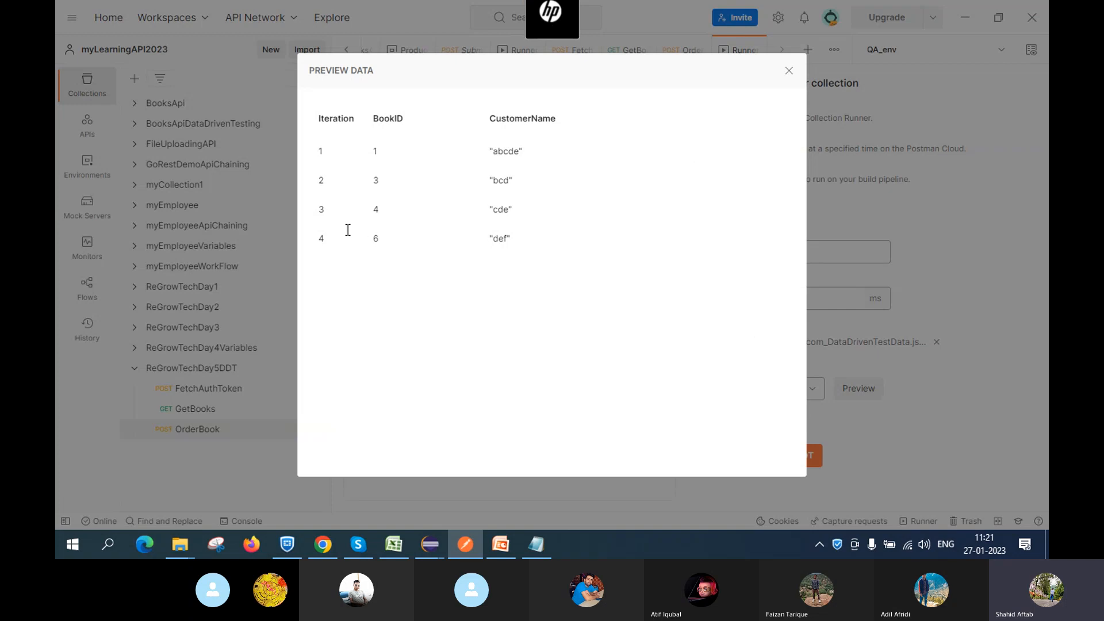
click(788, 71)
click(718, 253)
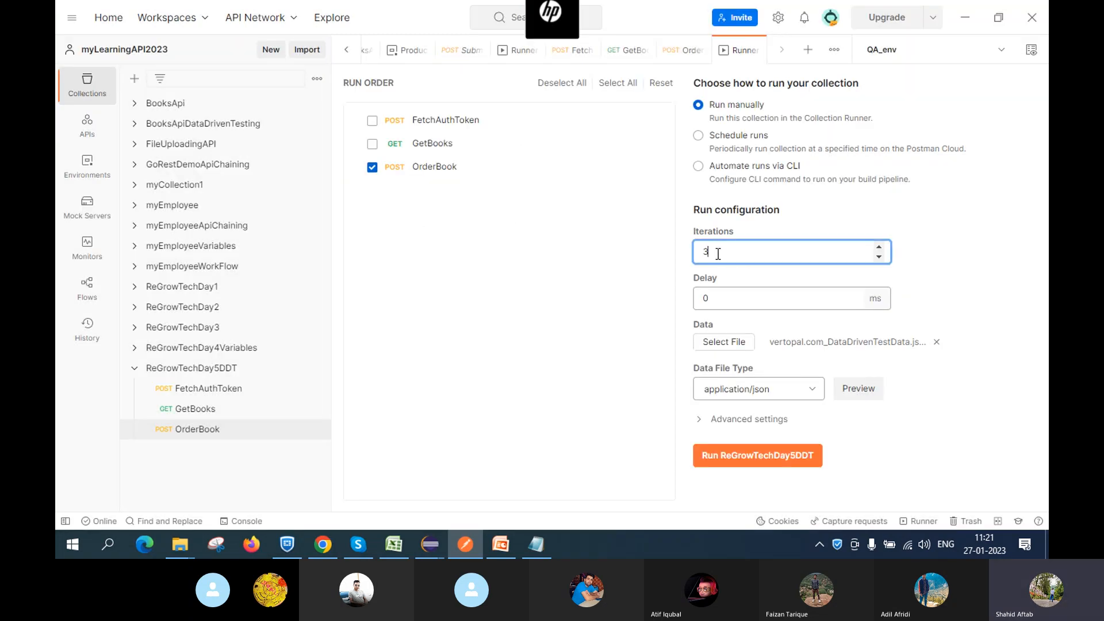
key(BackSpace)
text(4)
click(713, 347)
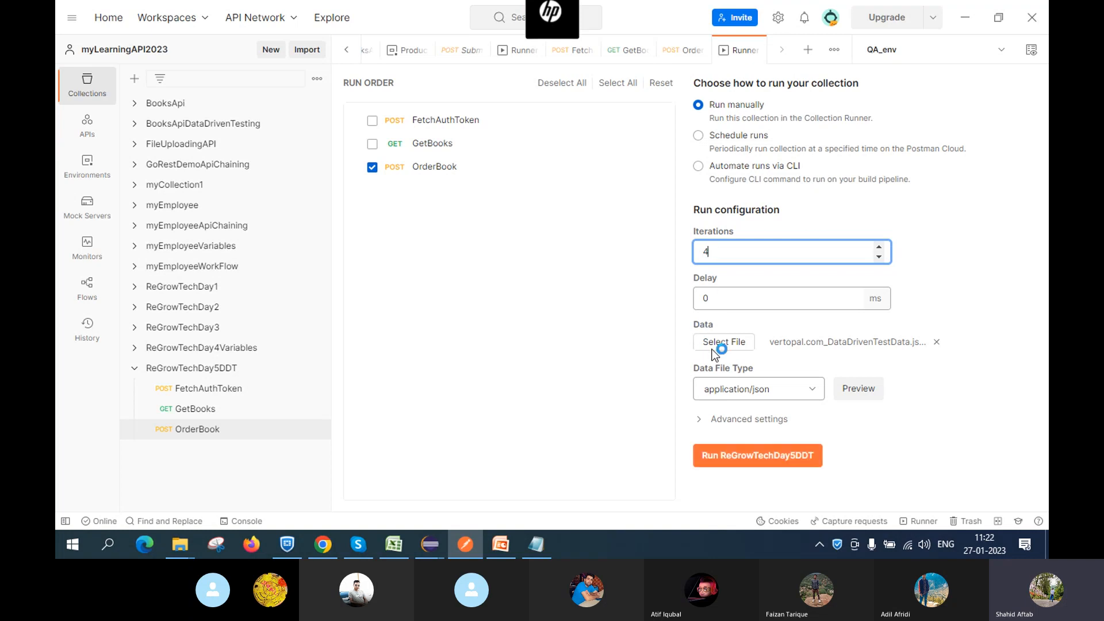
Set a 5 ms delay between requests
click(730, 301)
key(BackSpace)
text(5)
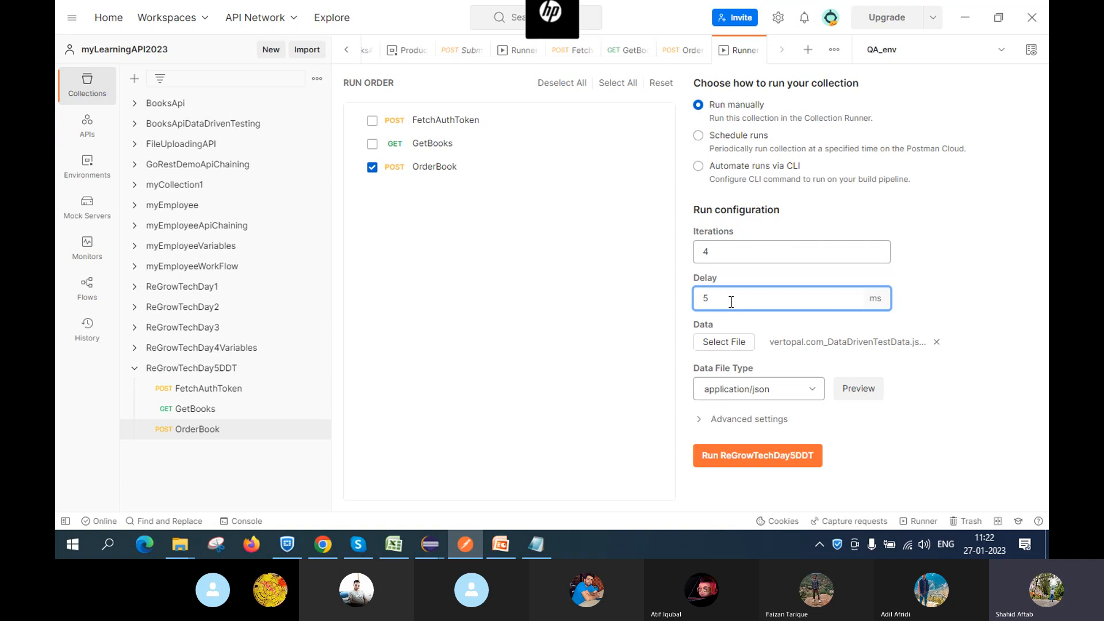
click(869, 432)
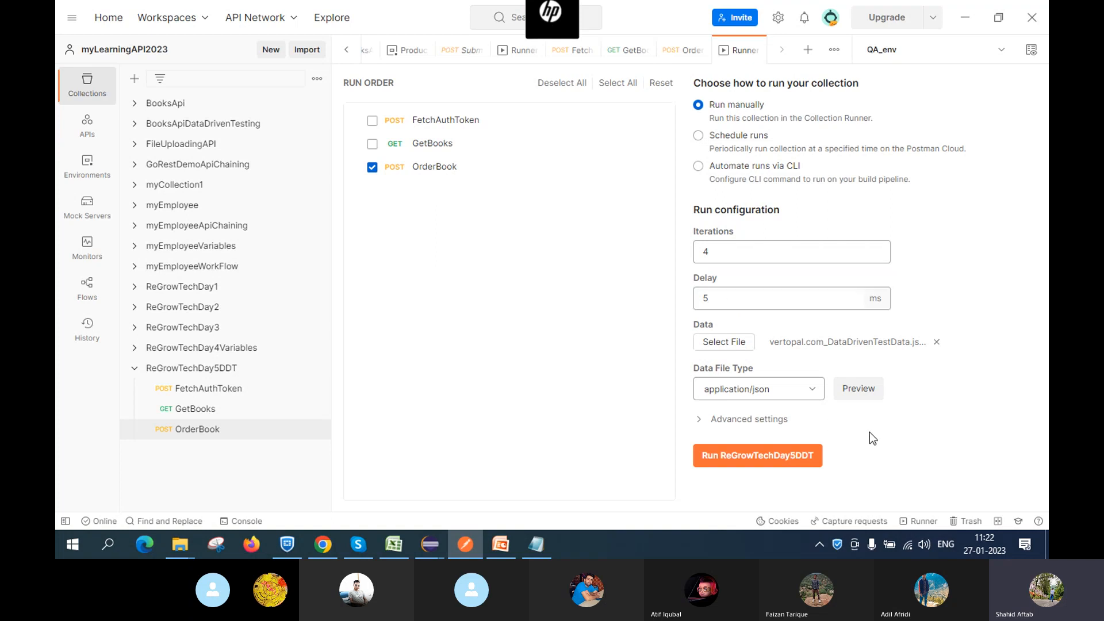
Run ReGrowTechDay5DDT and review the four 201 Created OrderBook iterations in the results and summary
click(768, 457)
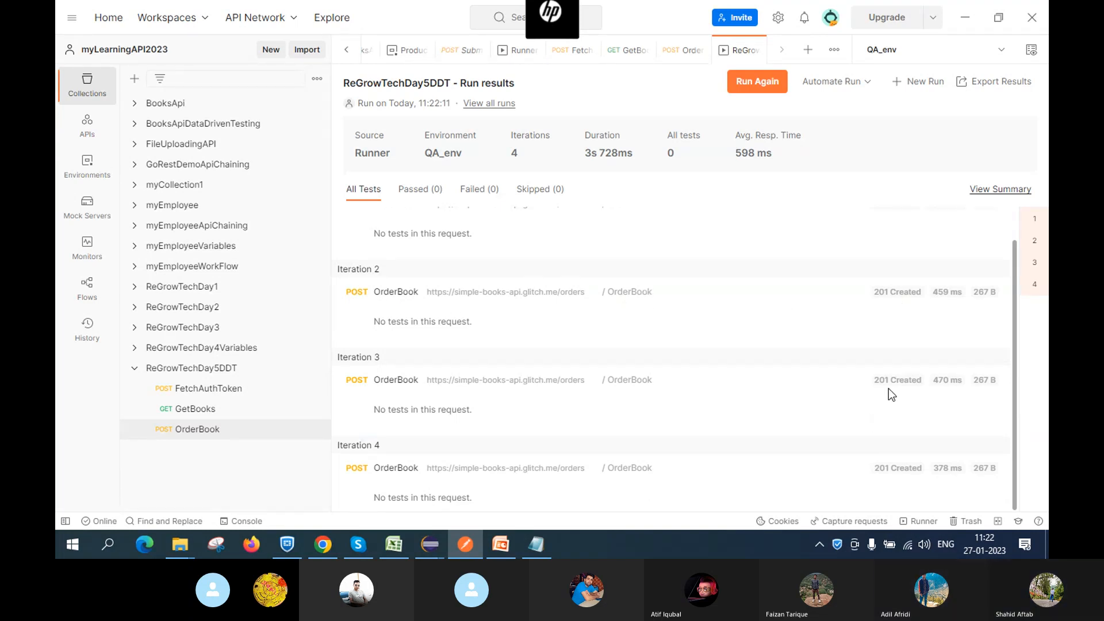
scroll(980, 331, up, 1)
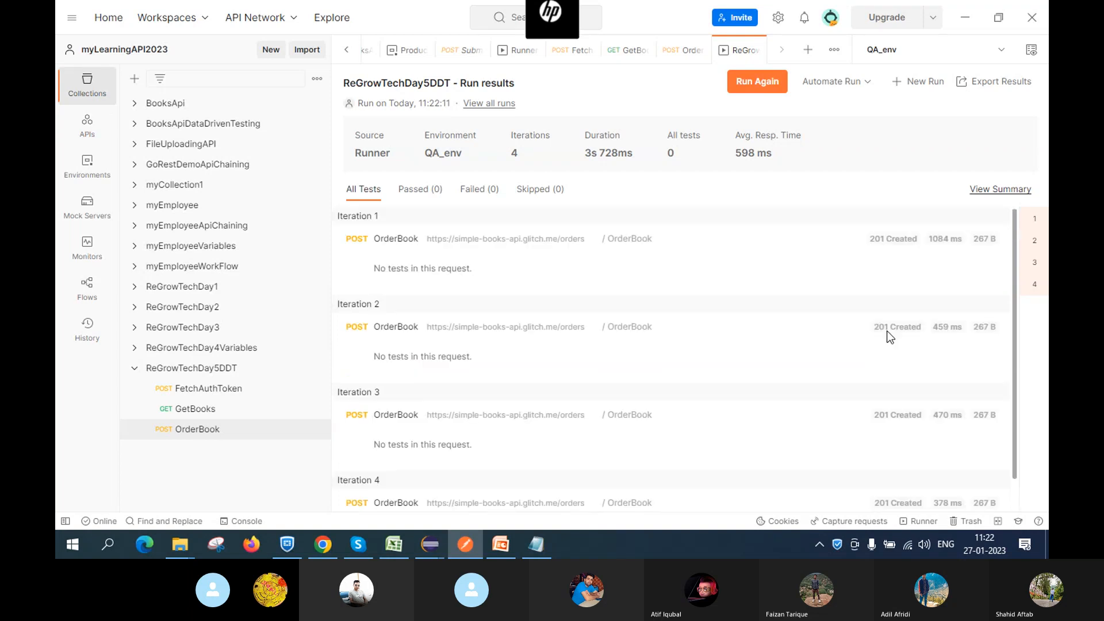
scroll(815, 320, down, 1)
scroll(815, 320, up, 1)
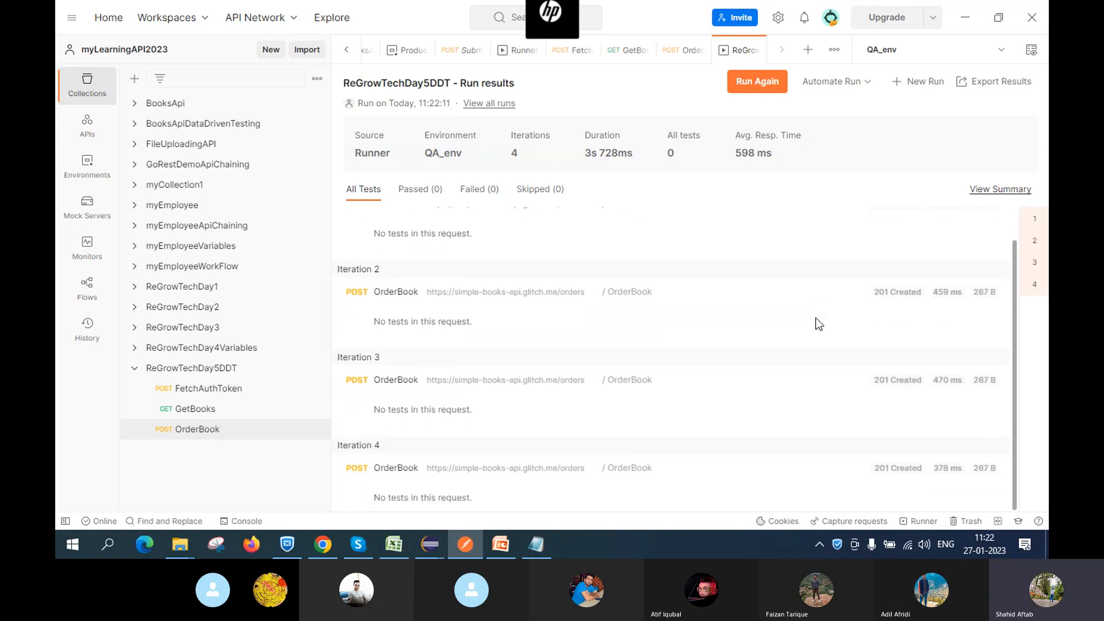
click(1006, 192)
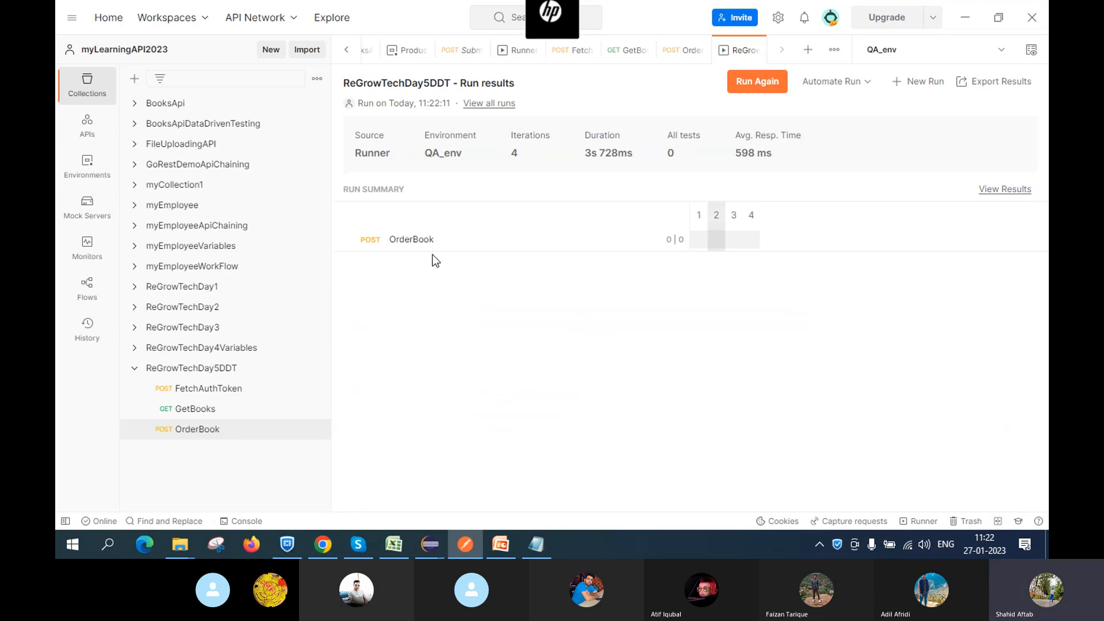
click(1003, 190)
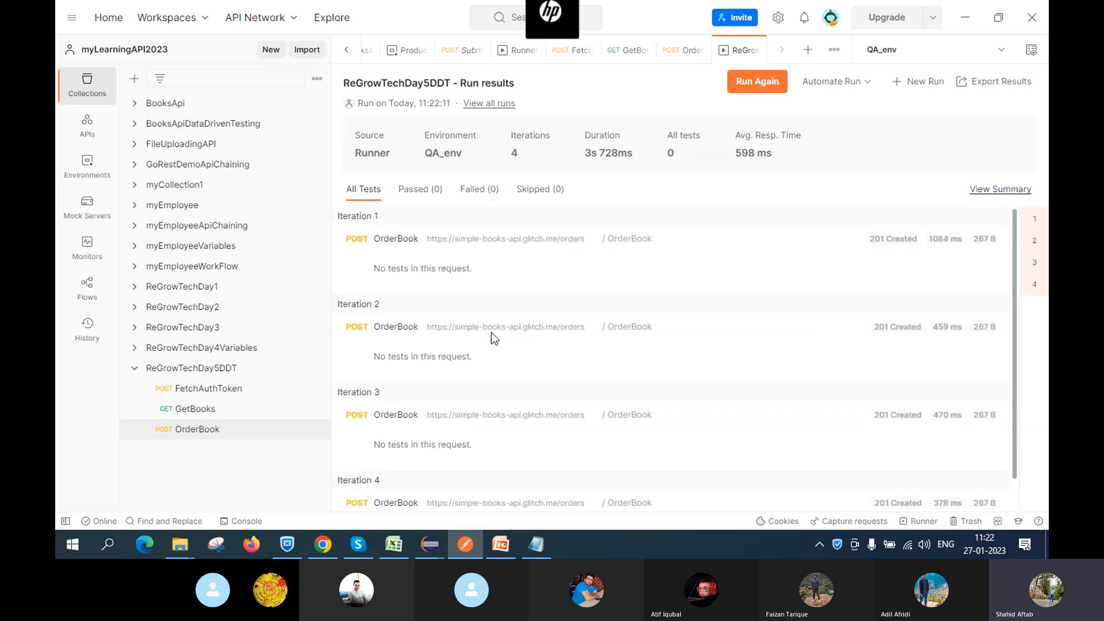
scroll(490, 332, down, 1)
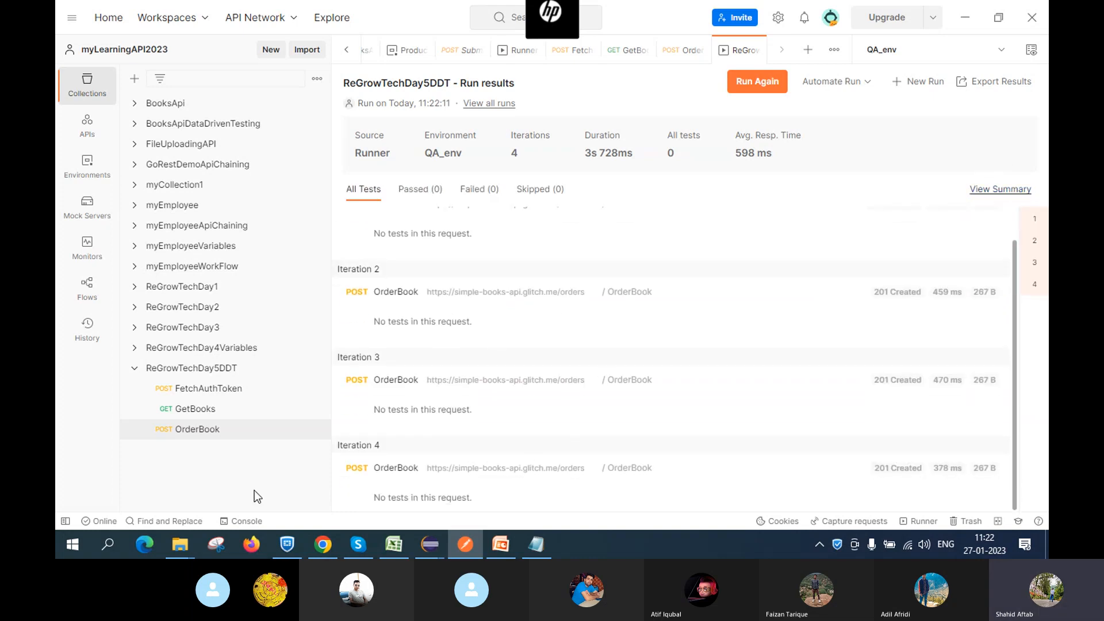
Open the Console and inspect the failed order's out-of-stock response body
click(248, 523)
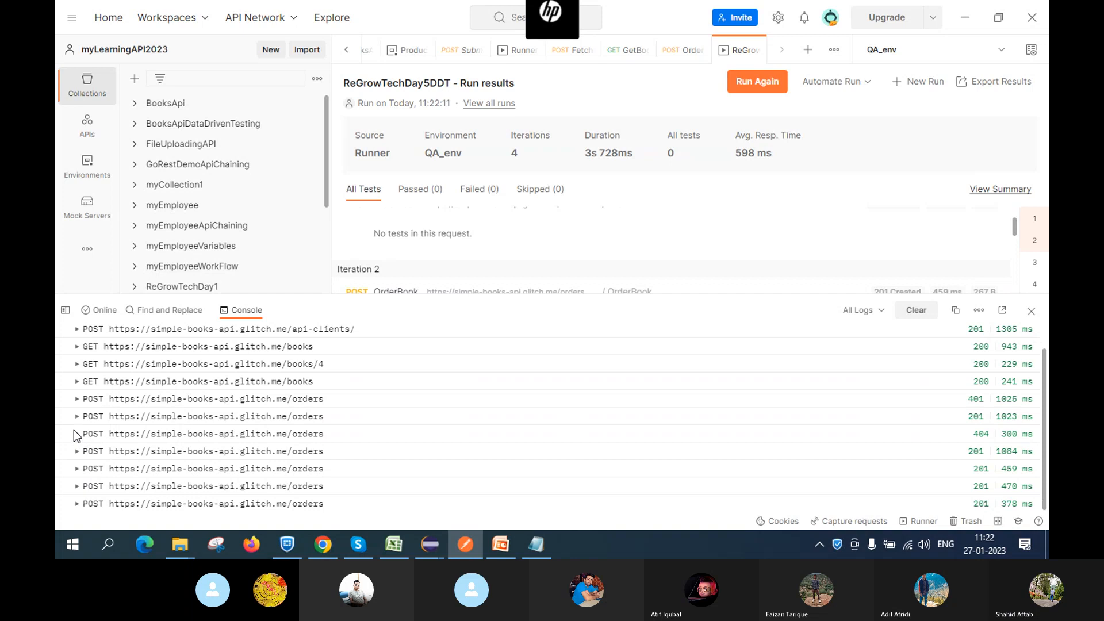
click(76, 433)
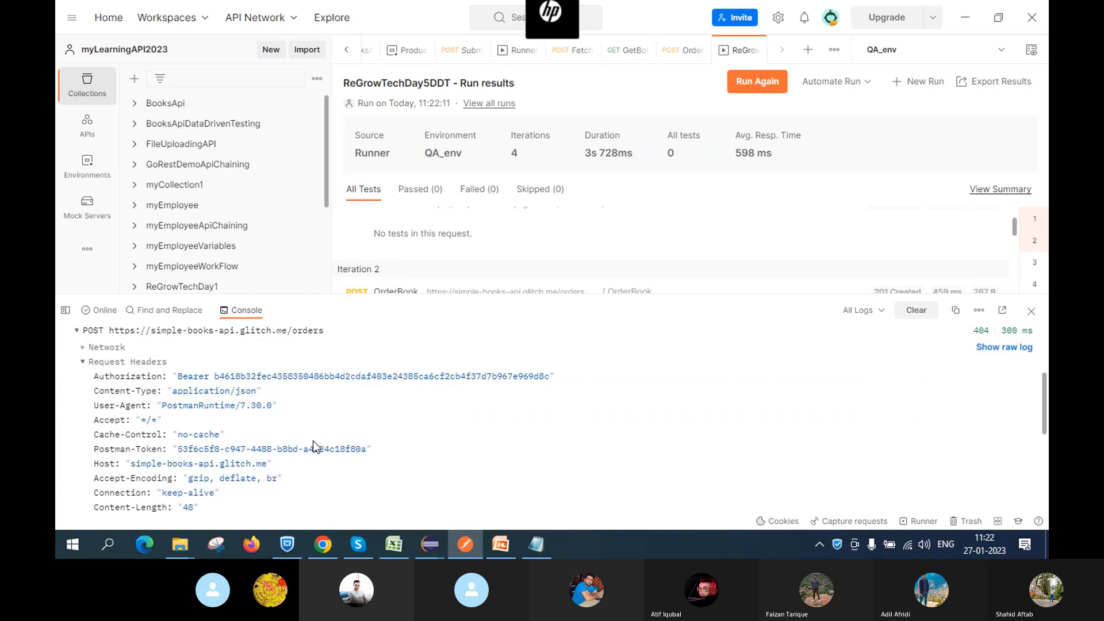
scroll(315, 446, down, 5)
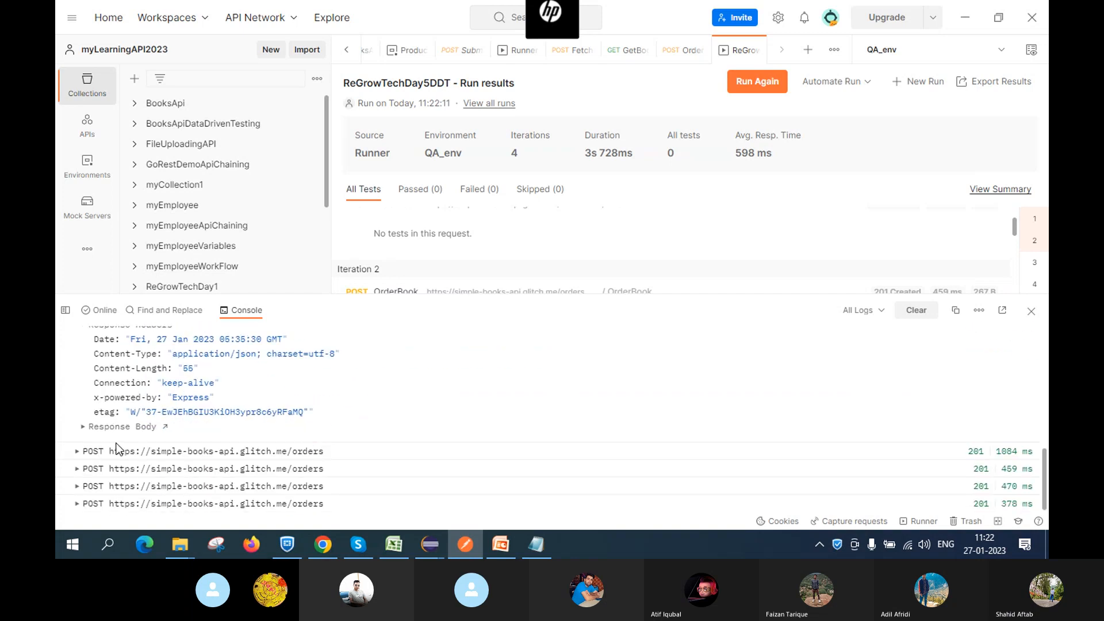
click(83, 427)
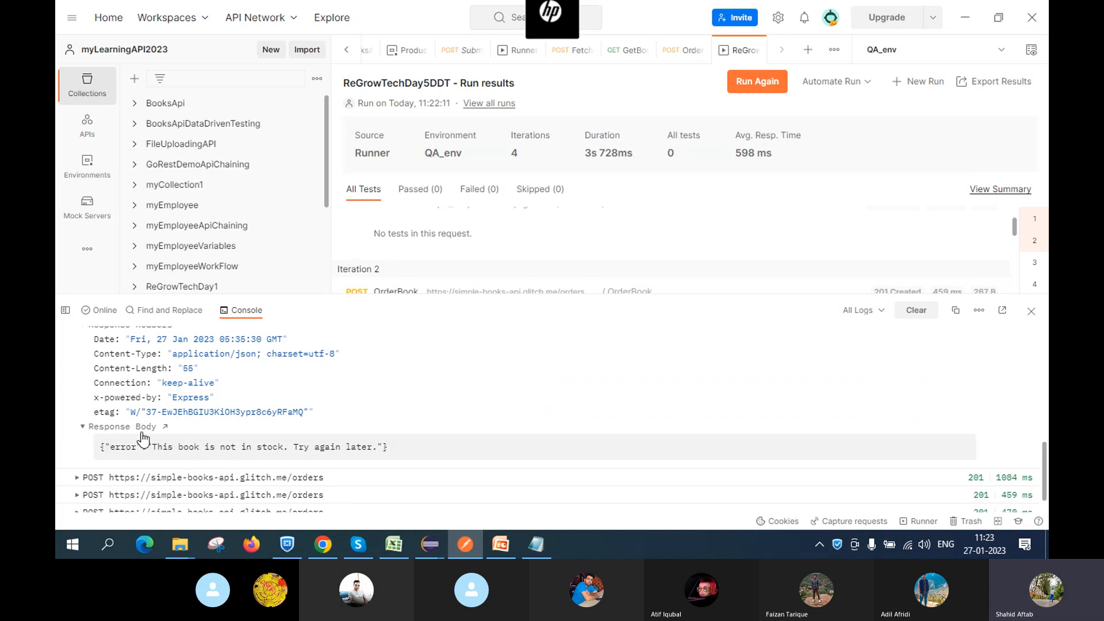
click(82, 427)
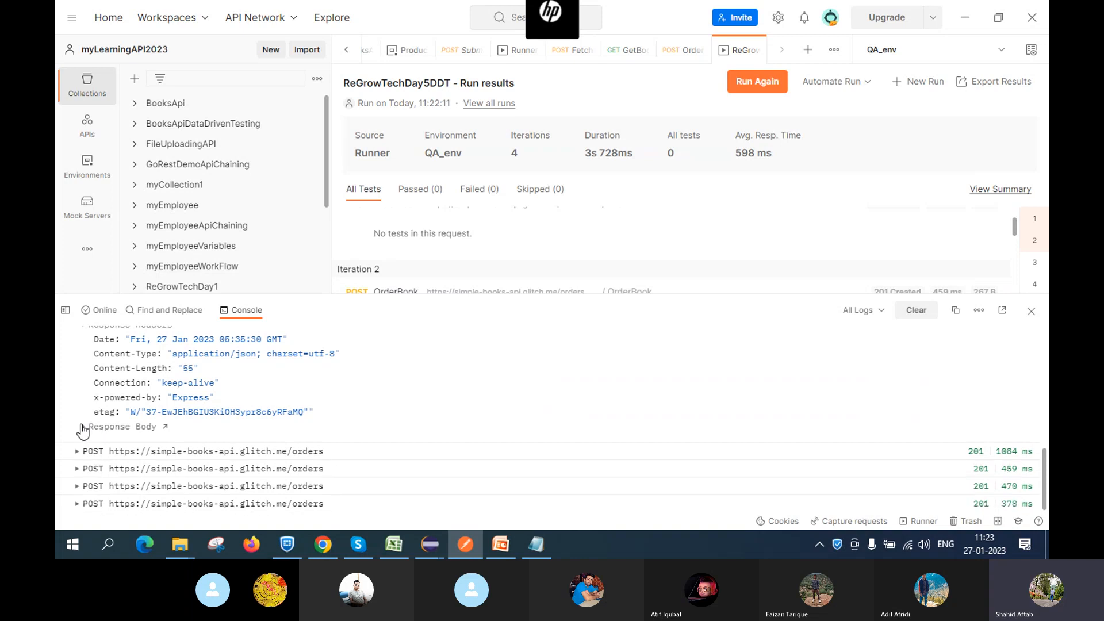
Inspect the successful POST /orders entries' response bodies showing created:true and order IDs
click(77, 468)
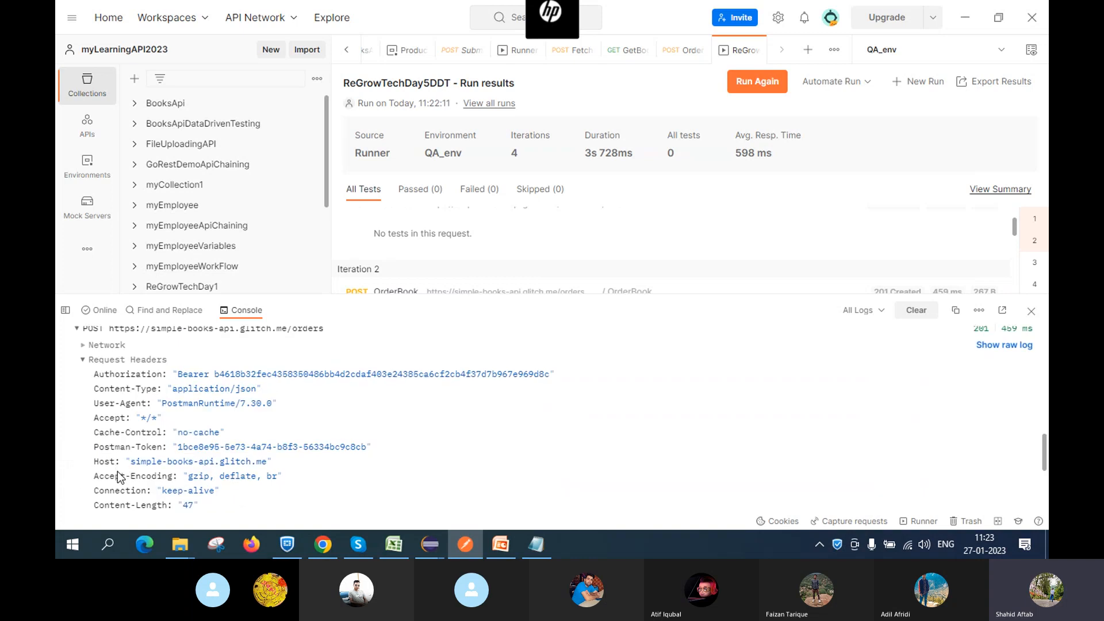
scroll(117, 472, down, 3)
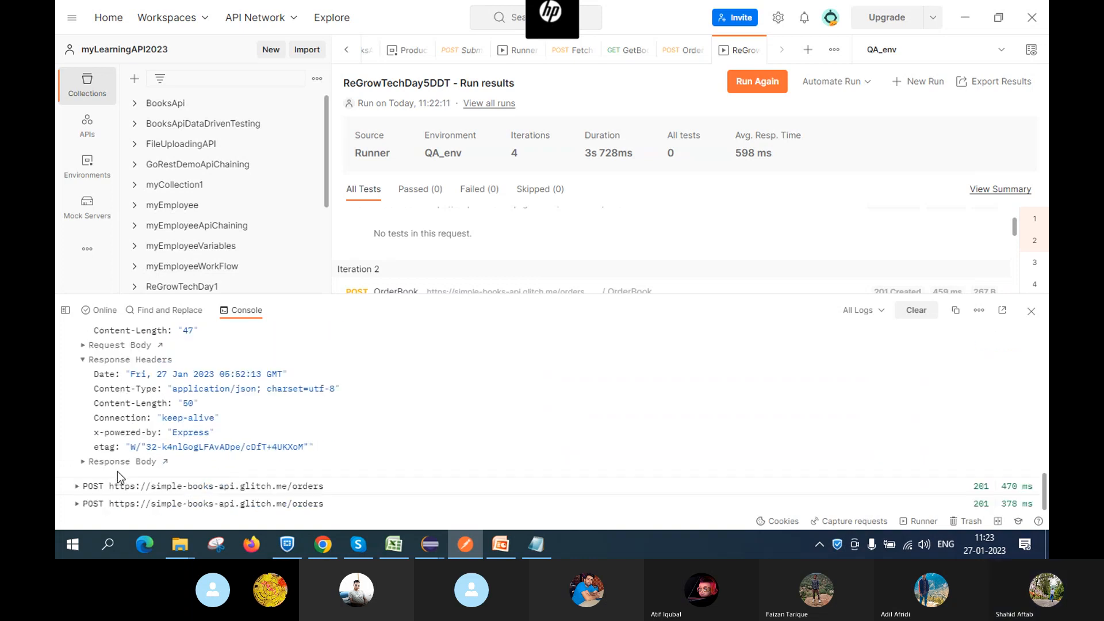
click(83, 463)
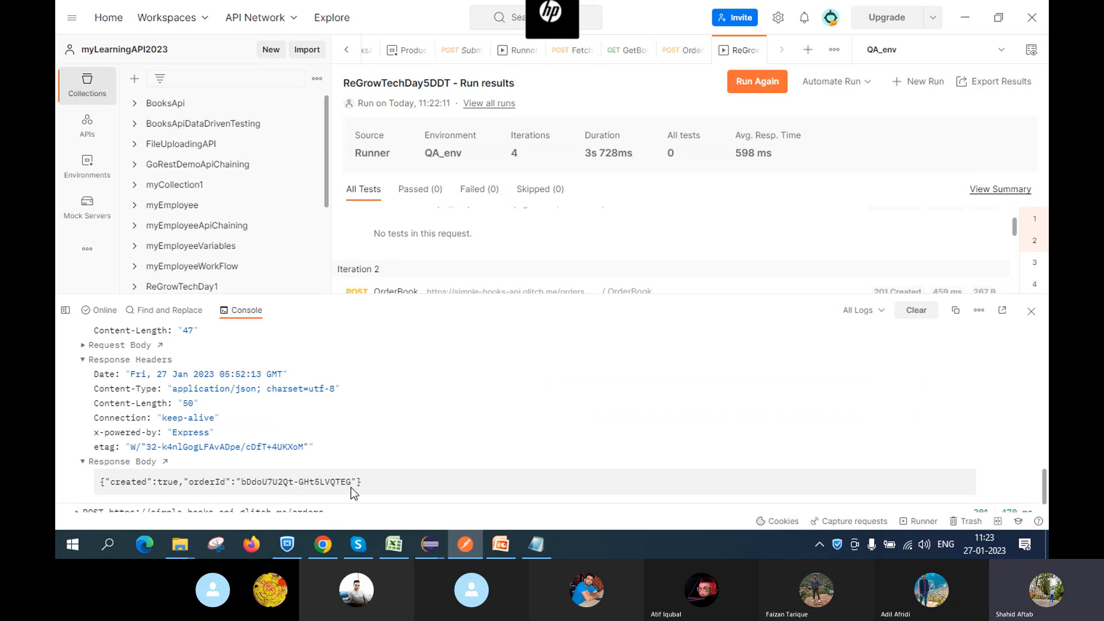
click(83, 462)
click(76, 503)
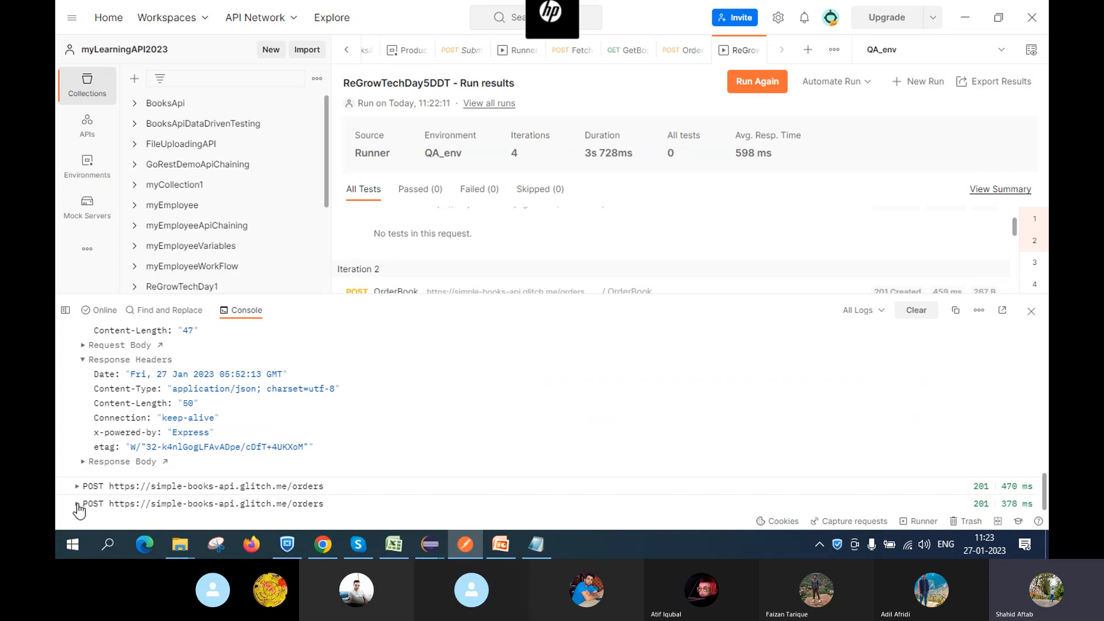
scroll(121, 480, down, 3)
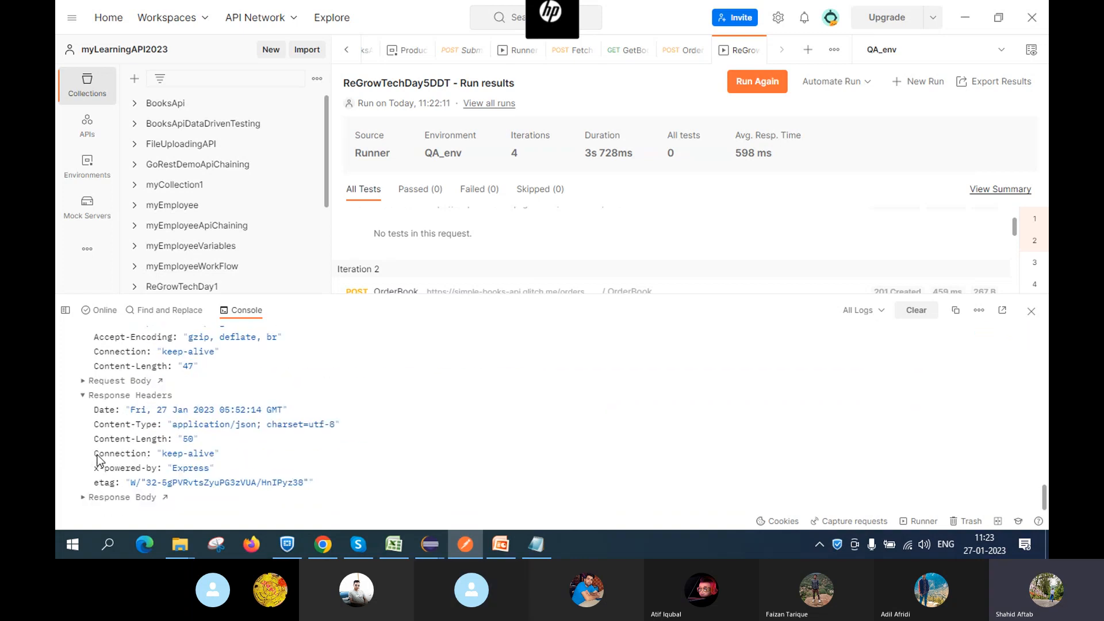
click(84, 497)
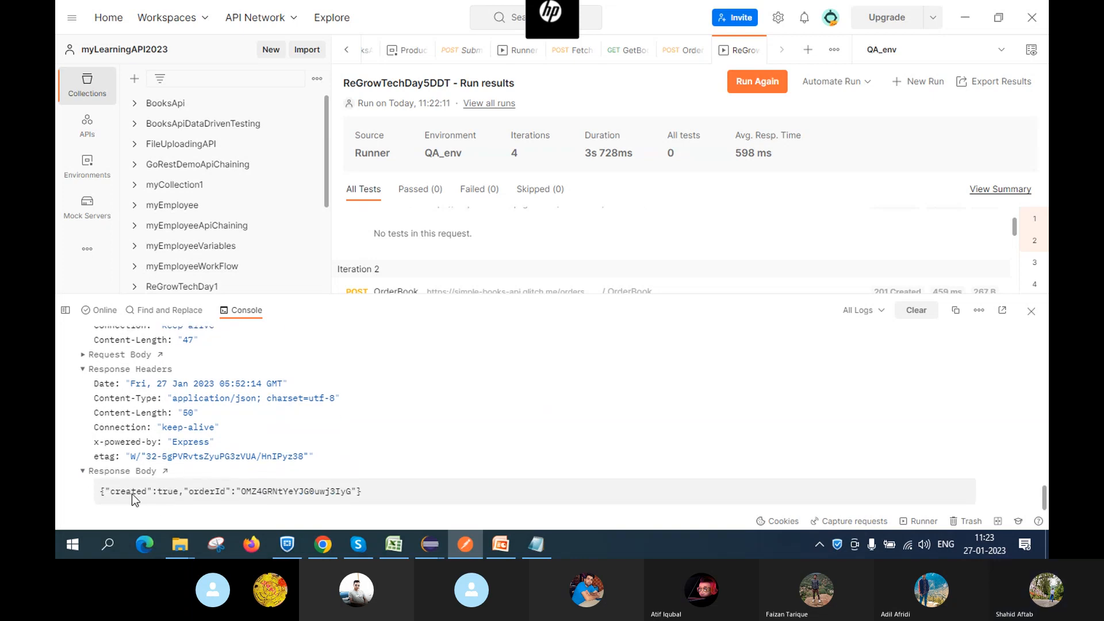
click(81, 470)
scroll(98, 397, up, 3)
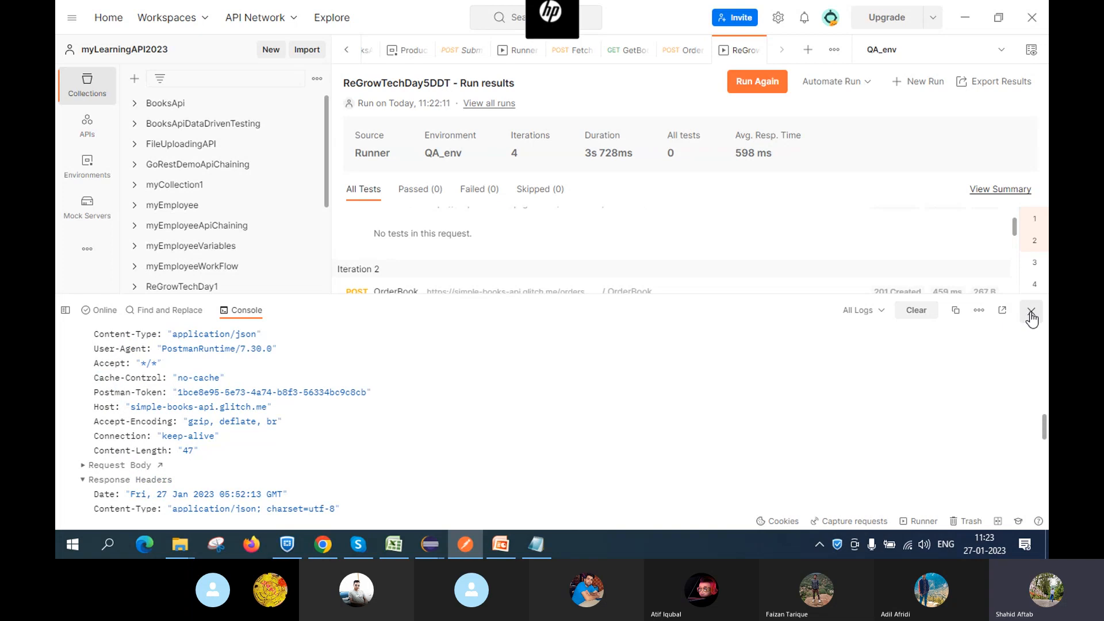
Close the Console and start a new ReGrowTechDay5DDT run from the collection's menu
click(1030, 312)
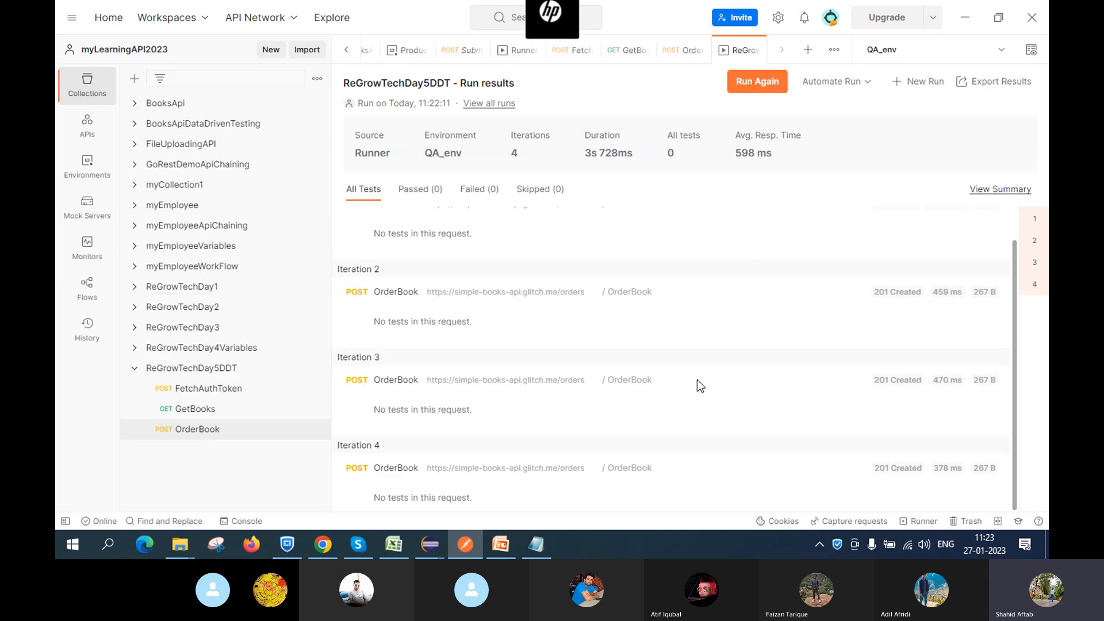
scroll(605, 435, up, 1)
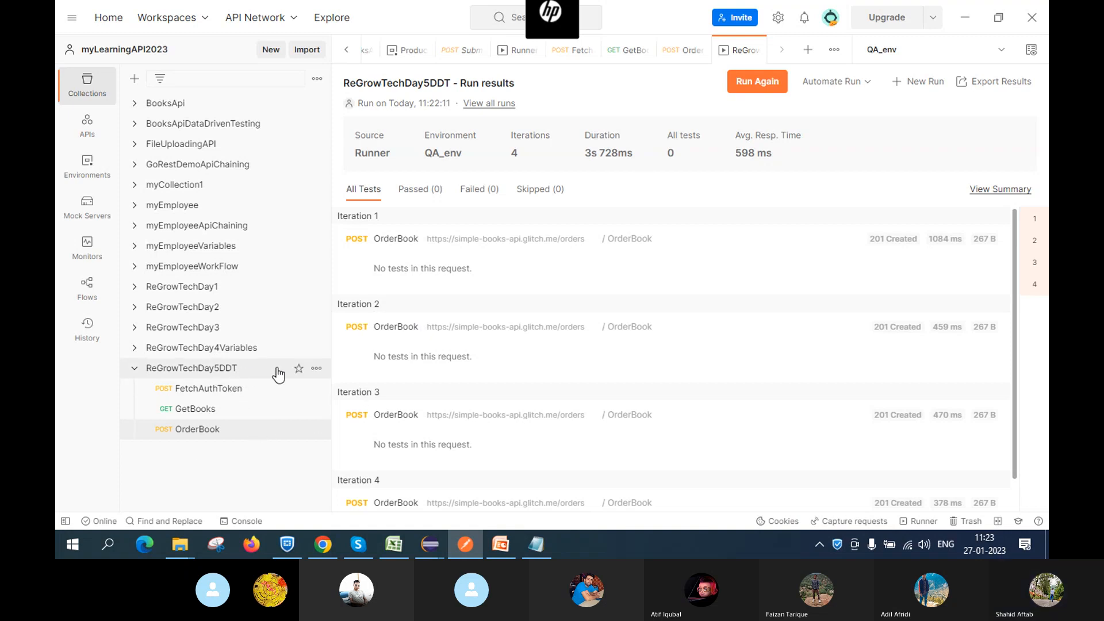
click(316, 368)
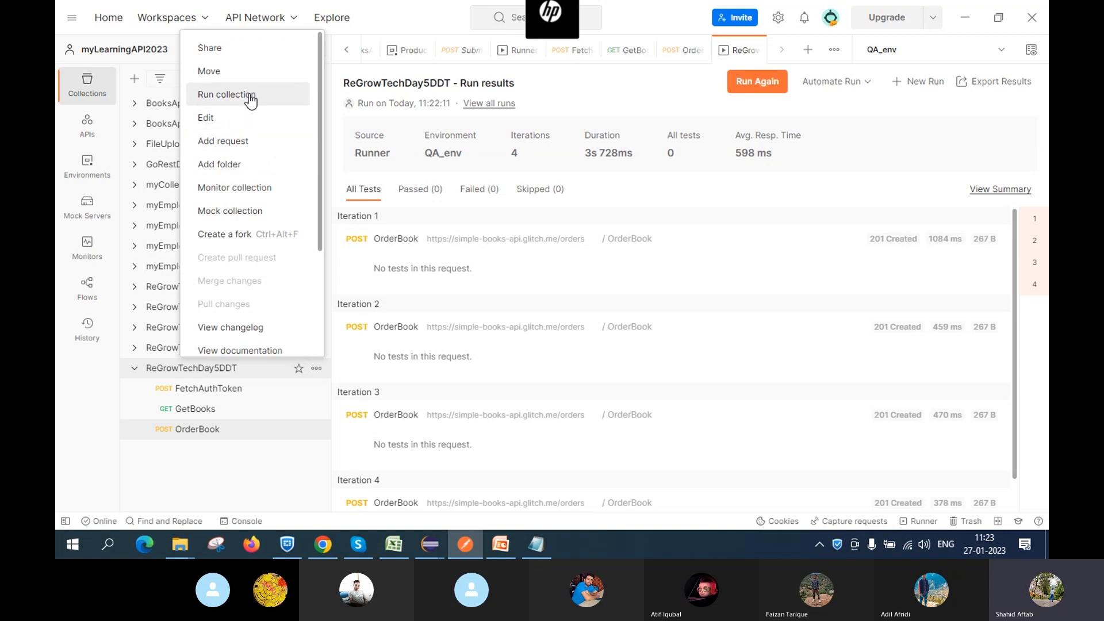
click(251, 97)
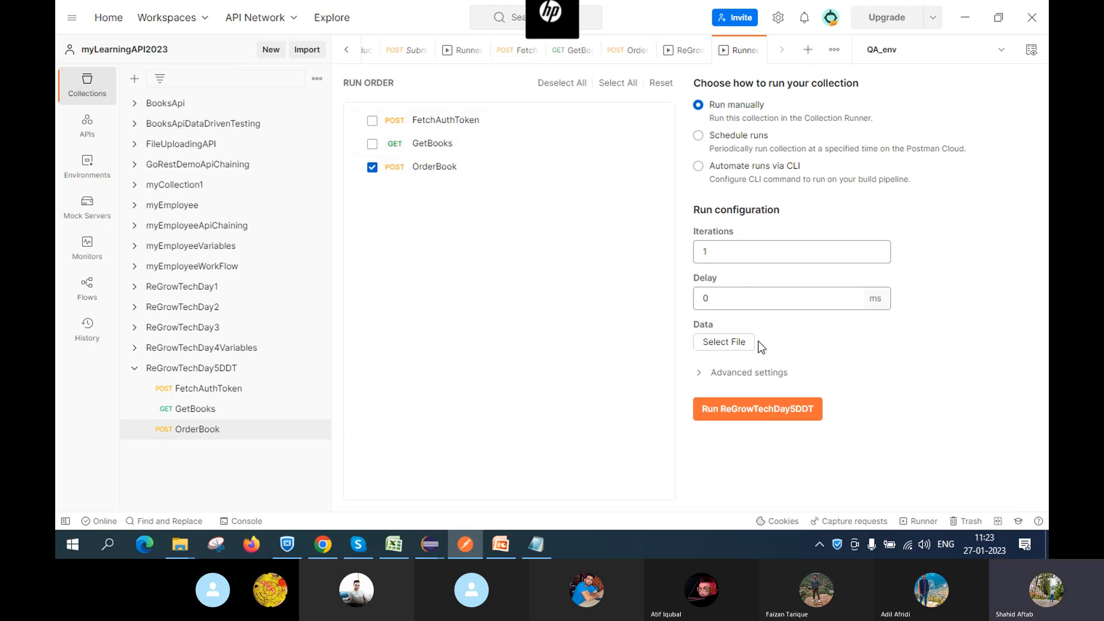
Browse the data file picker to the Desktop's ApiTesting folder
click(723, 347)
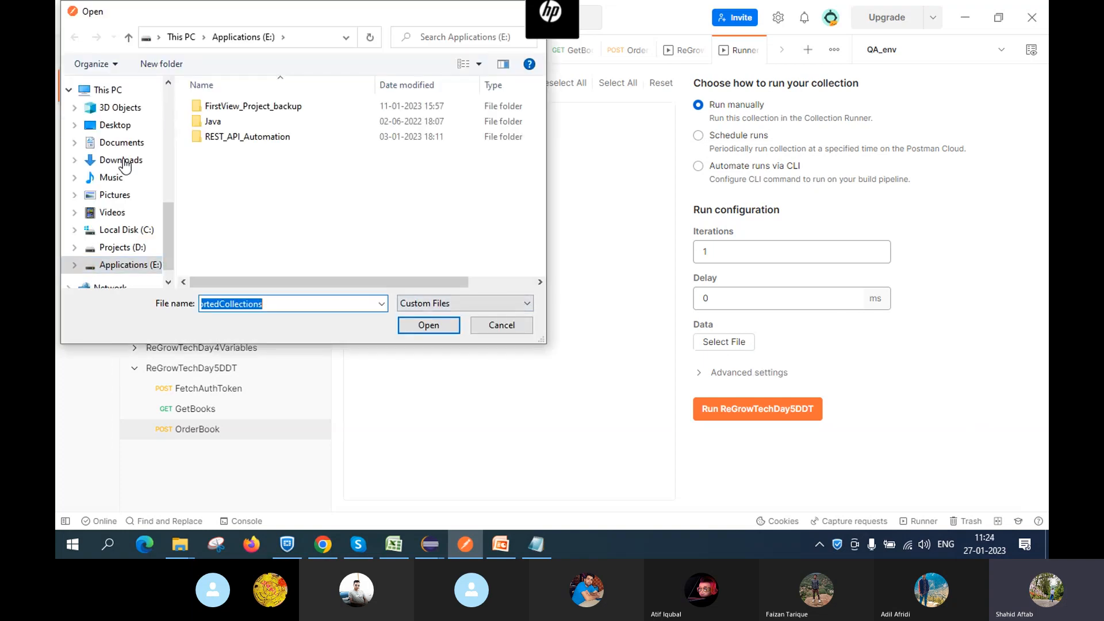
scroll(129, 138, down, 1)
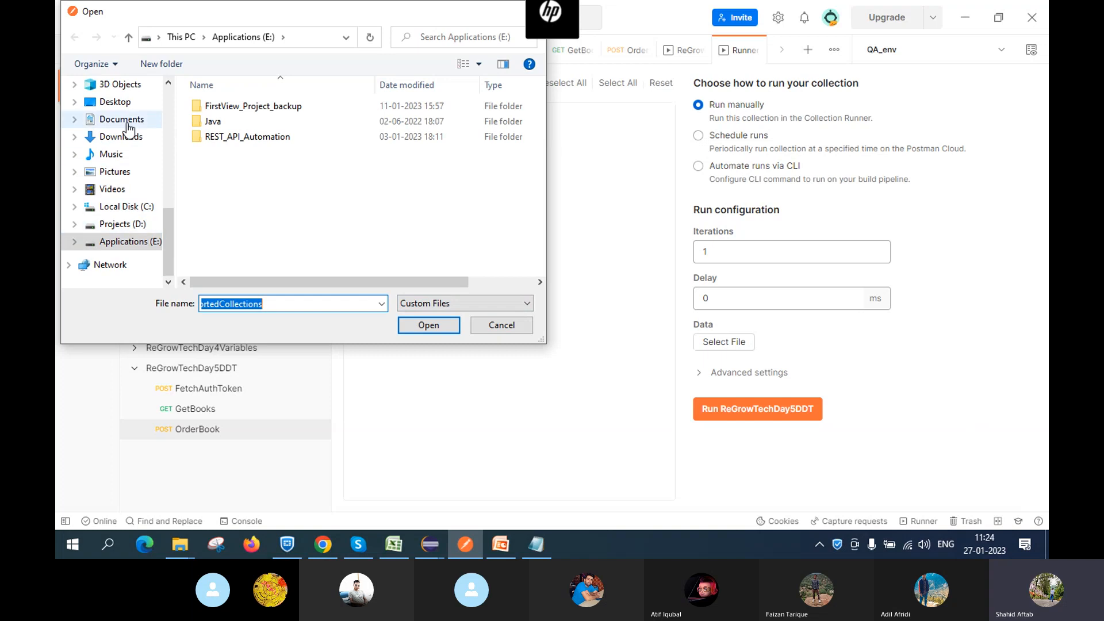
scroll(124, 124, up, 1)
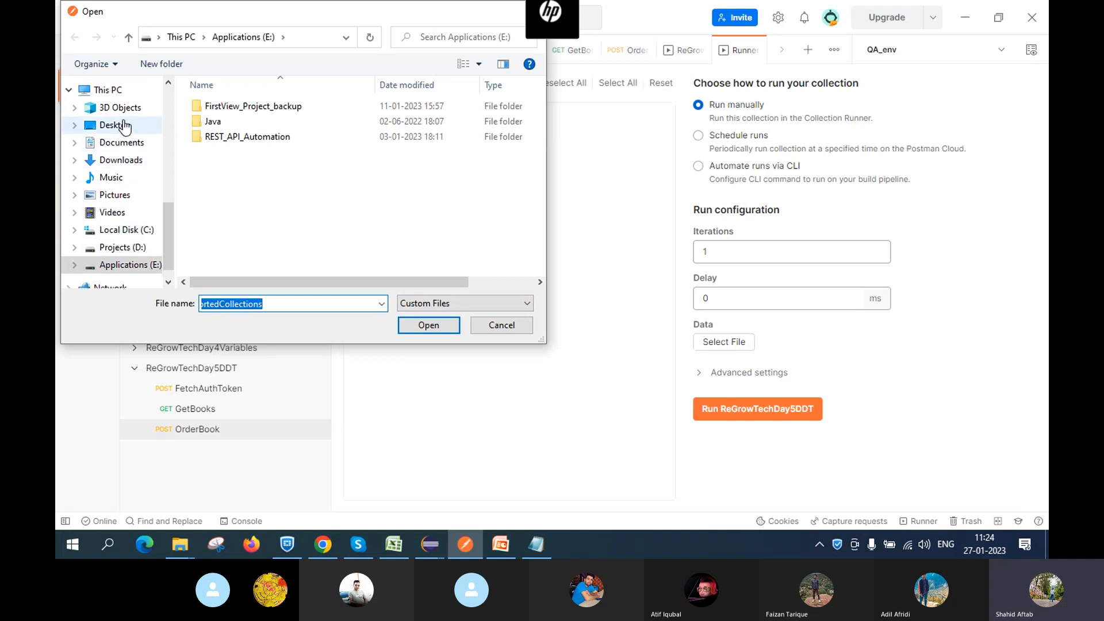
click(112, 125)
double_click(237, 108)
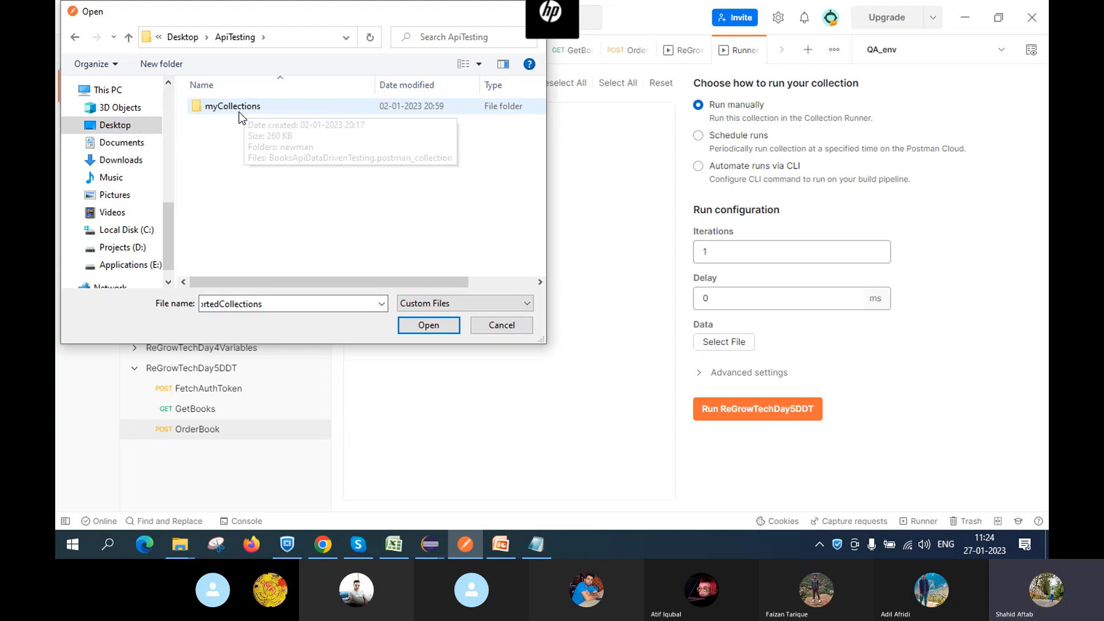
double_click(235, 108)
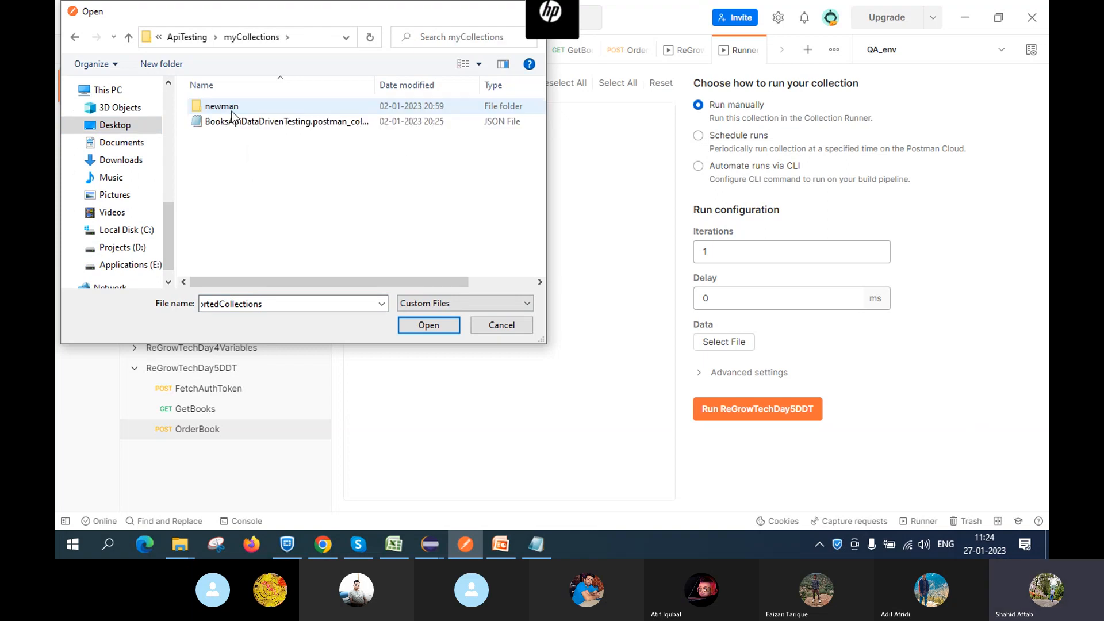
click(118, 130)
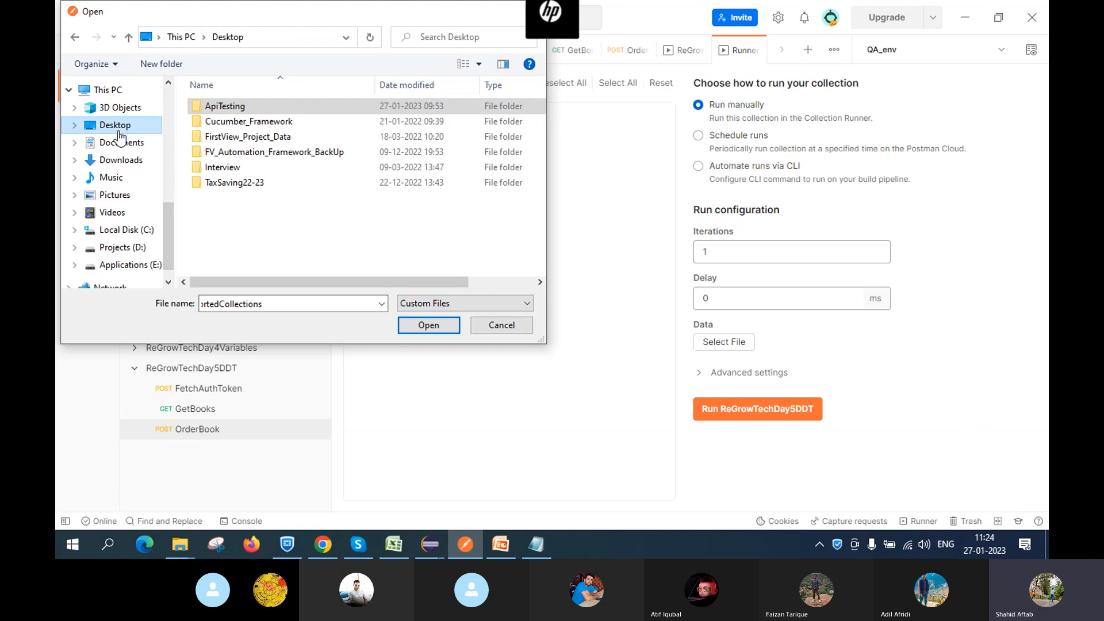
click(224, 110)
double_click(223, 108)
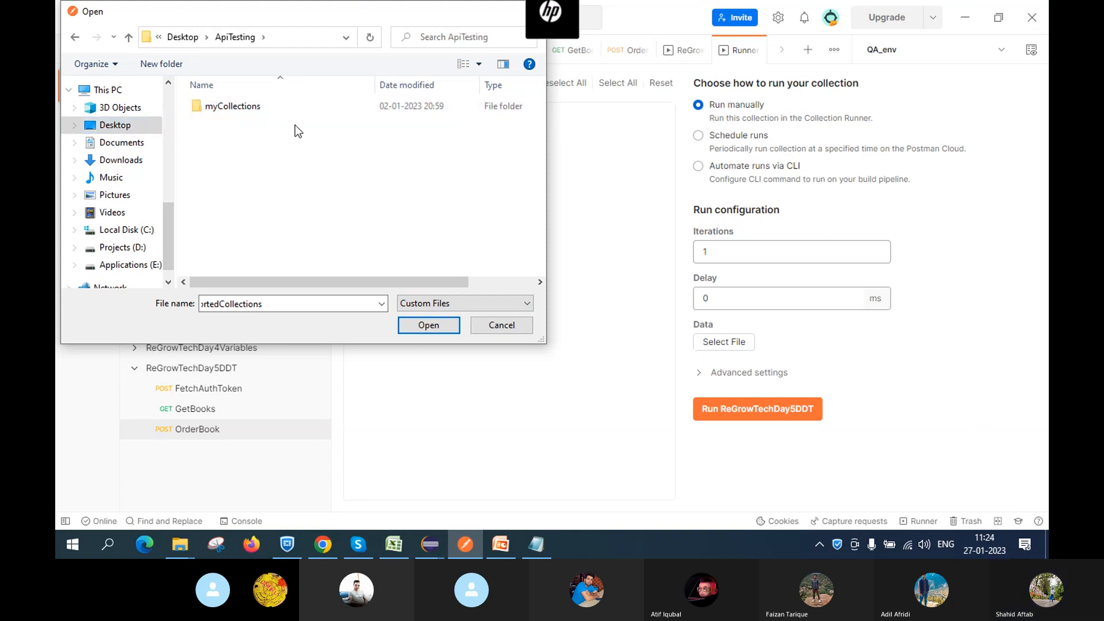
Show All Files and load DataDrivenTestData.txt as the run's data file
click(488, 308)
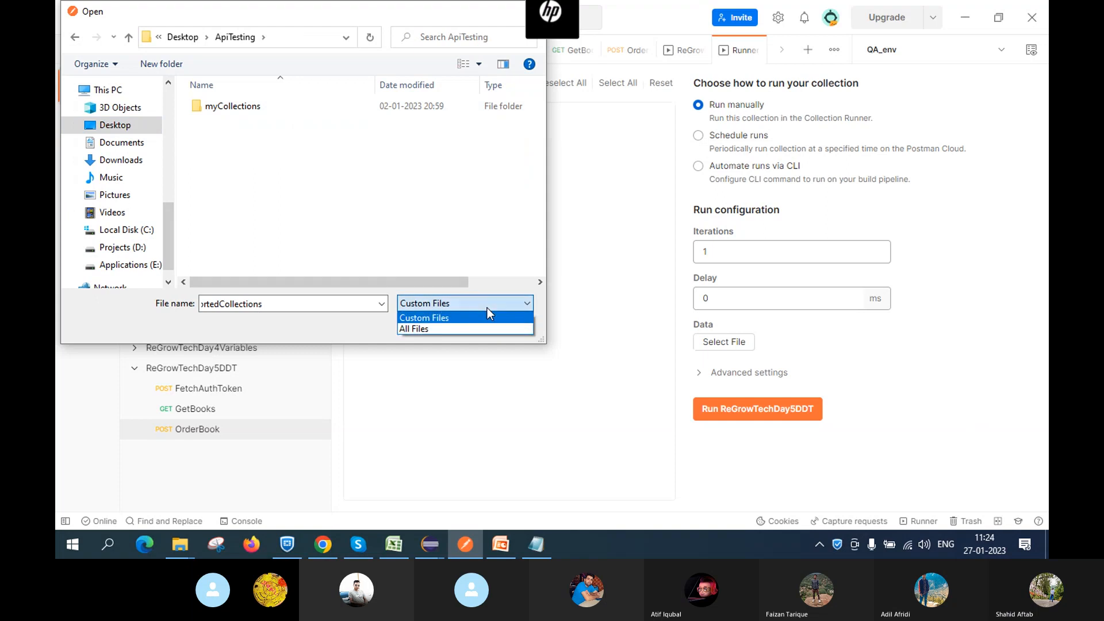
click(458, 329)
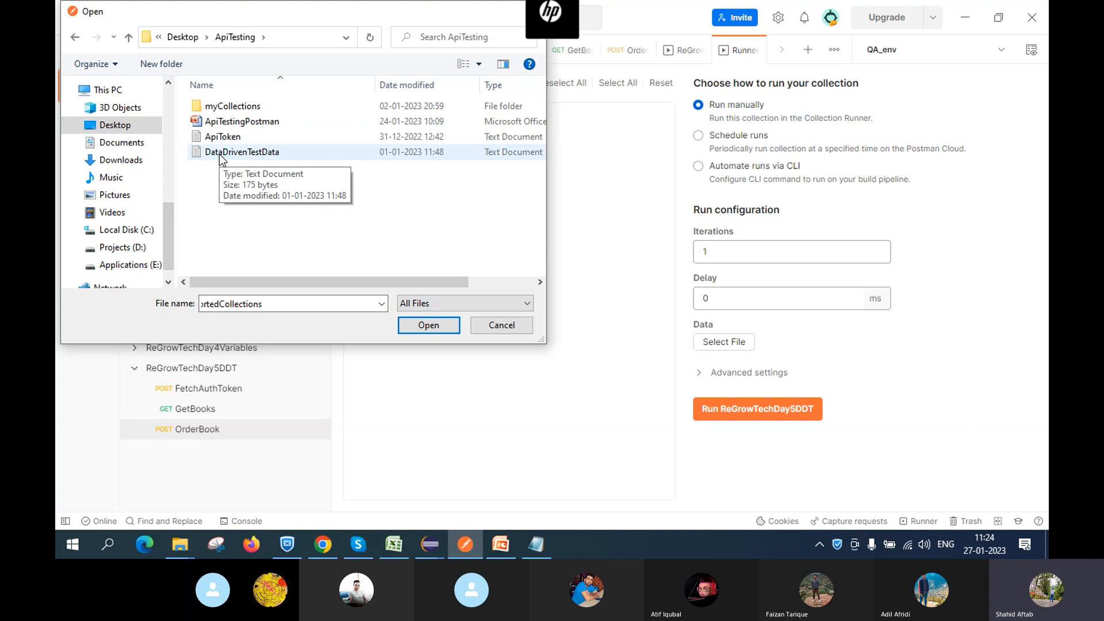
click(222, 152)
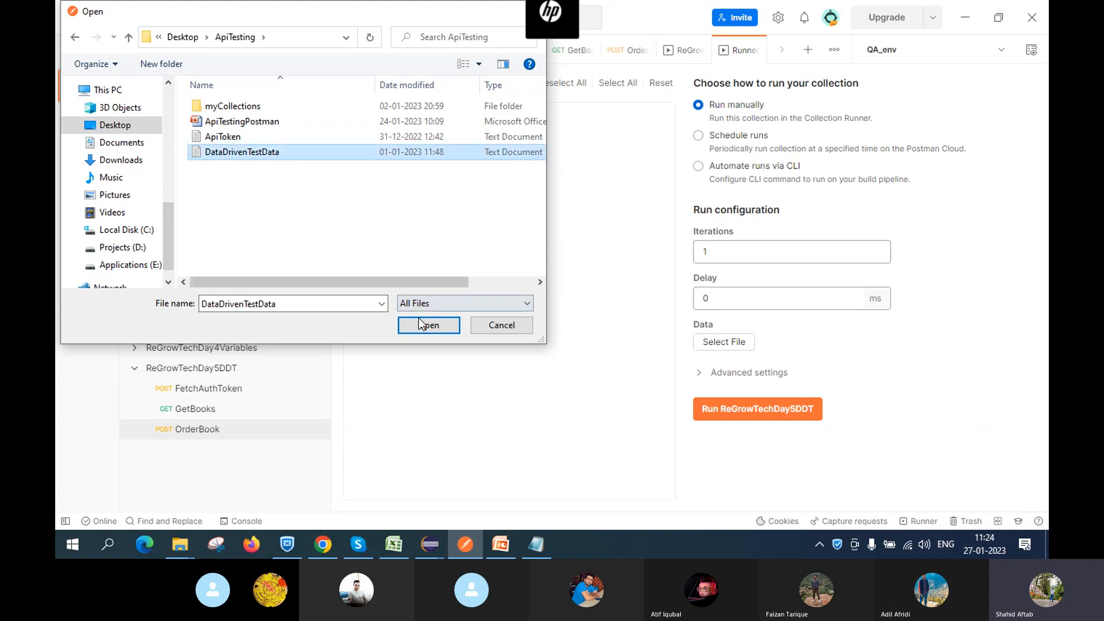
click(427, 330)
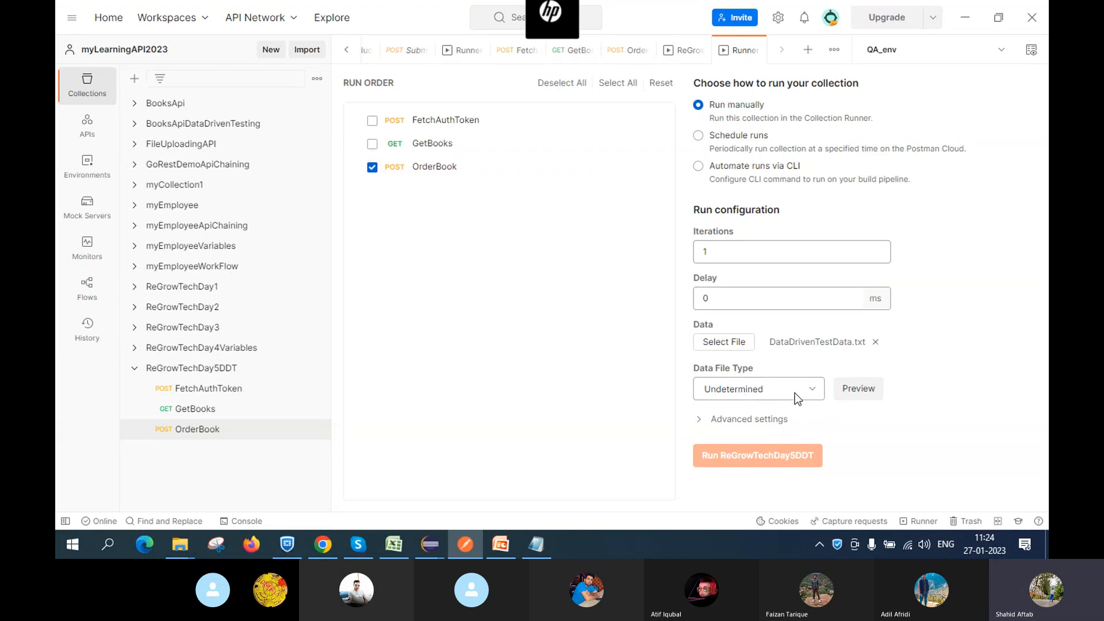
Try previewing the data file and dismiss the resulting info notifications
click(860, 394)
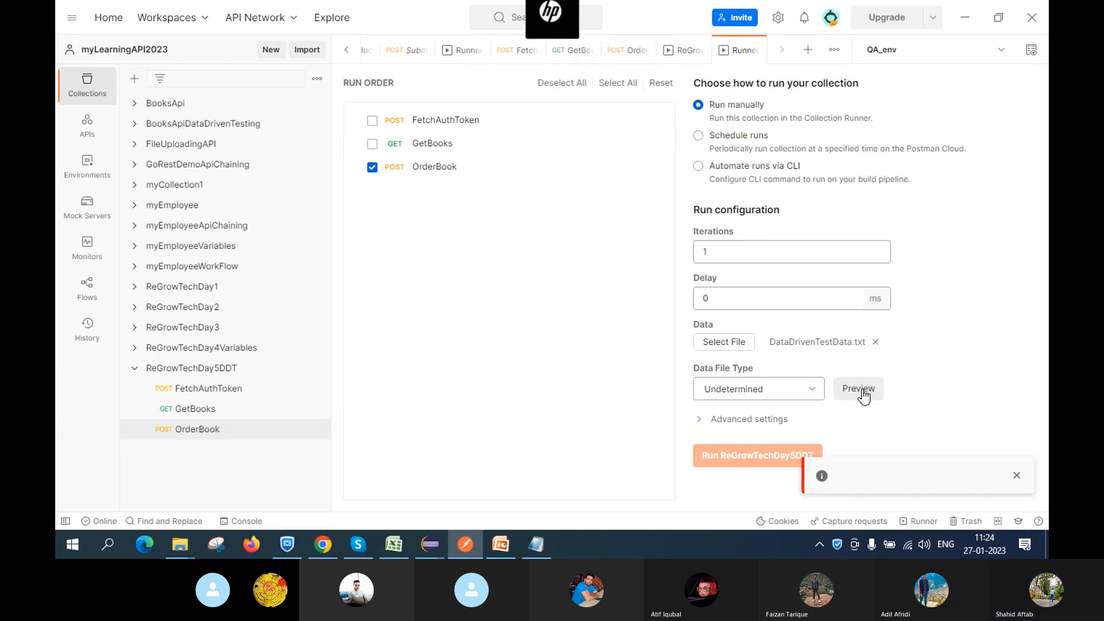
click(861, 389)
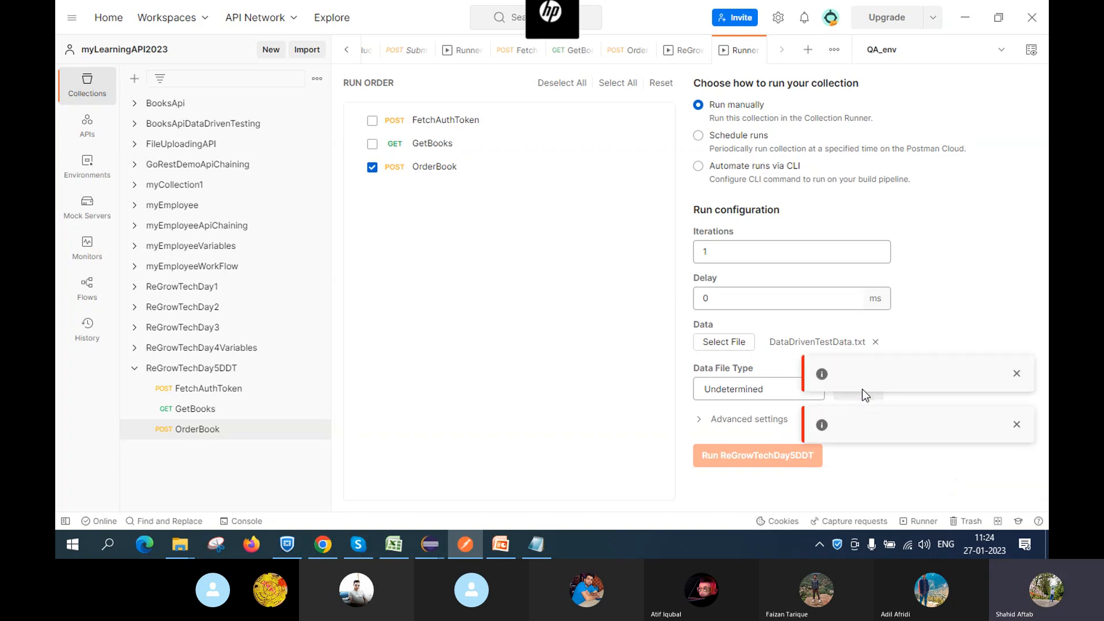
click(861, 388)
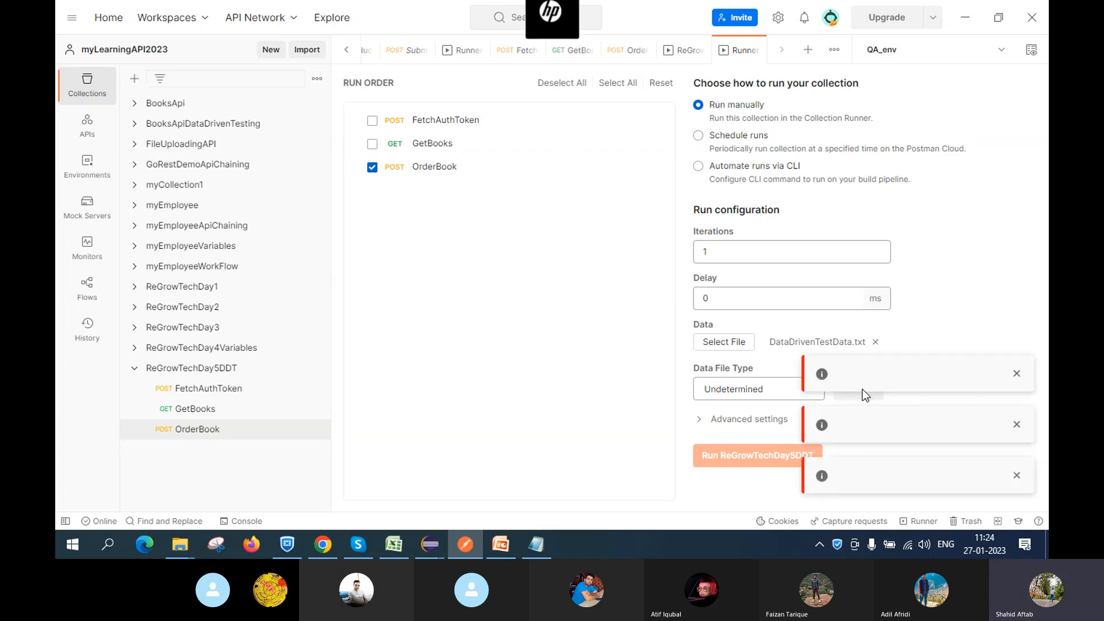
click(1016, 373)
click(1020, 431)
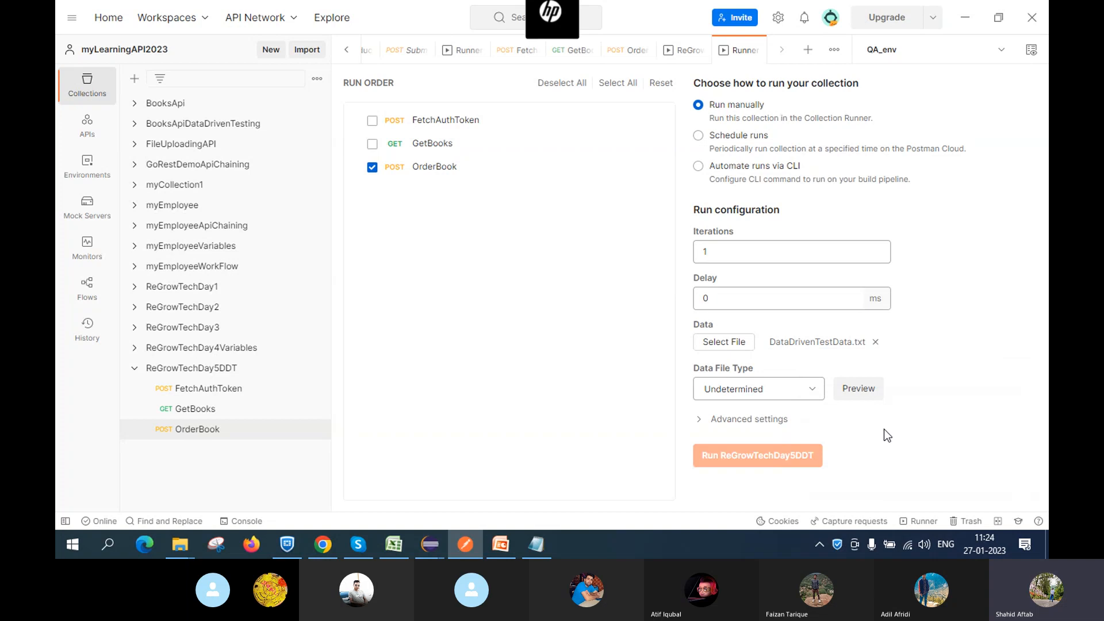
Set the Data File Type to application/json after trying text/csv
click(775, 391)
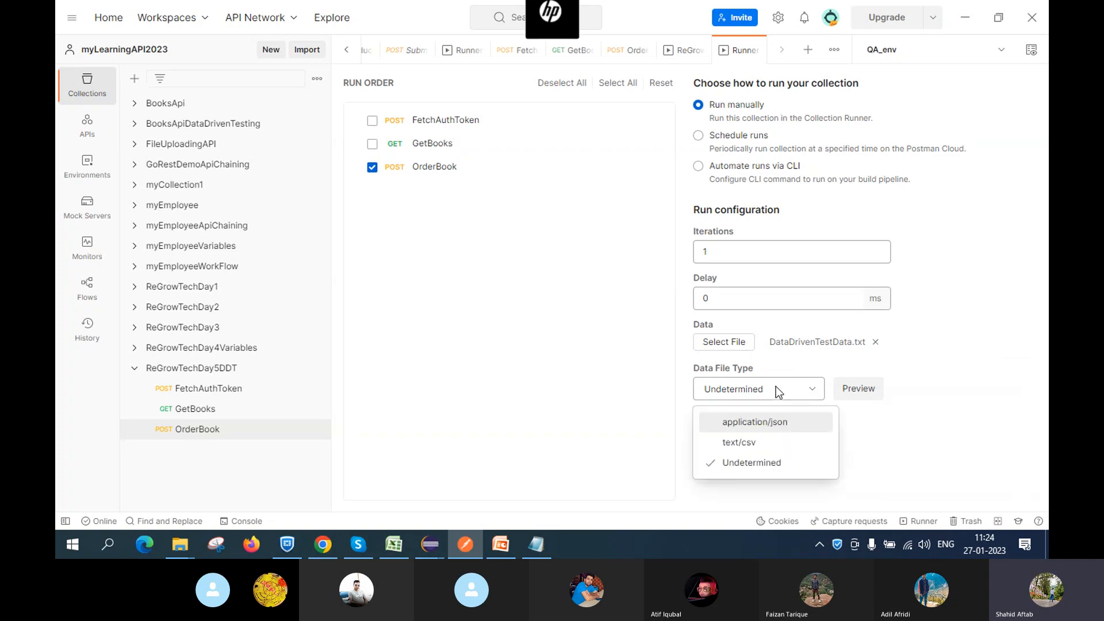
click(747, 442)
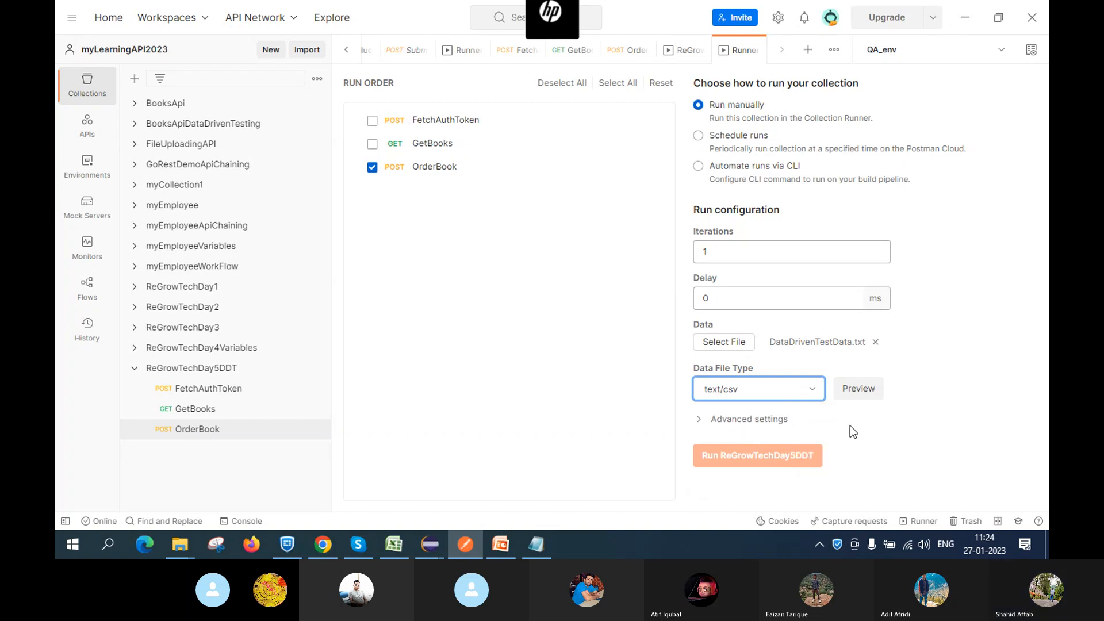
click(785, 387)
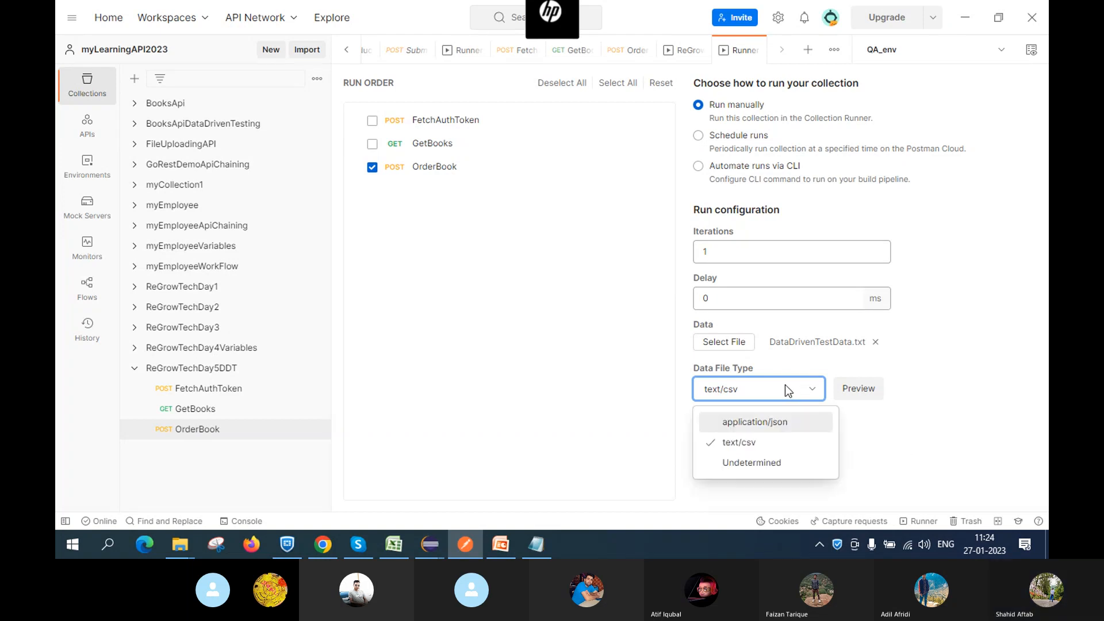
click(881, 446)
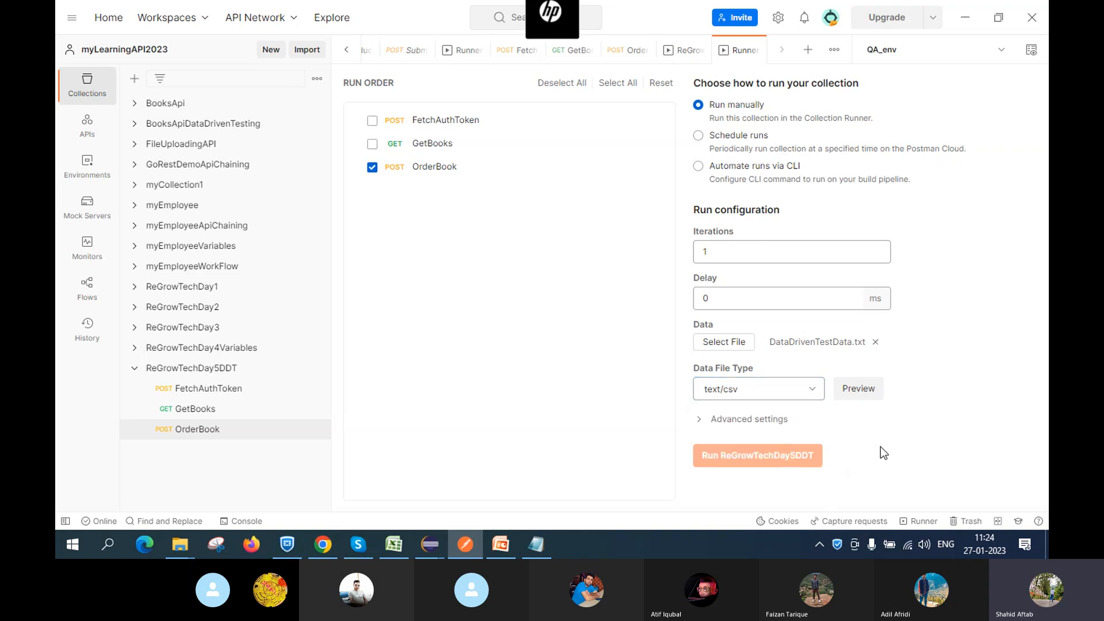
click(762, 393)
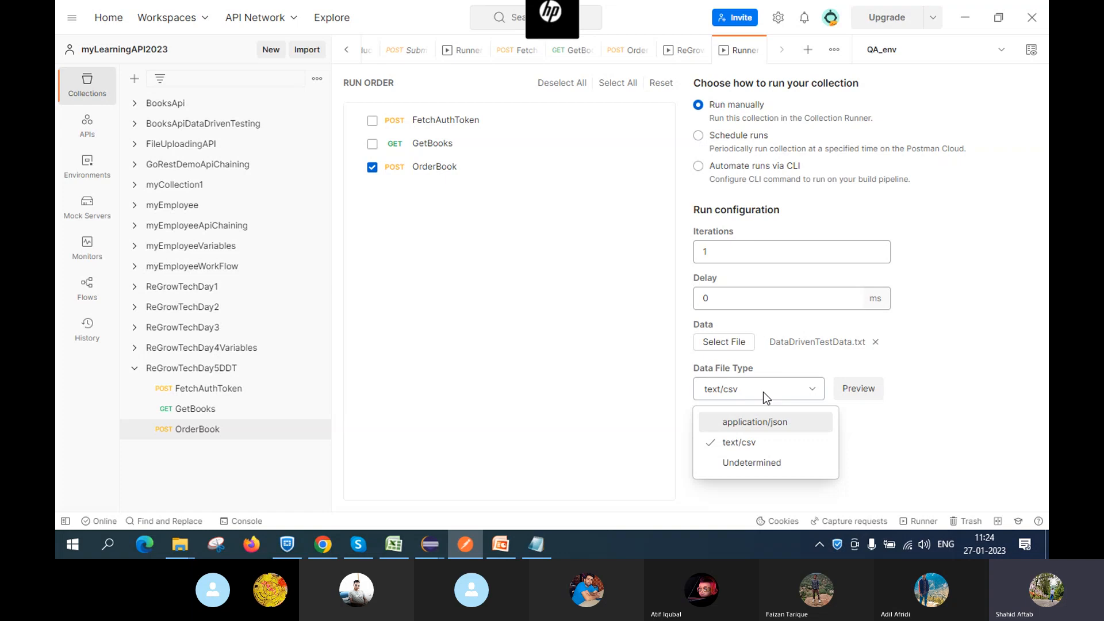
click(758, 443)
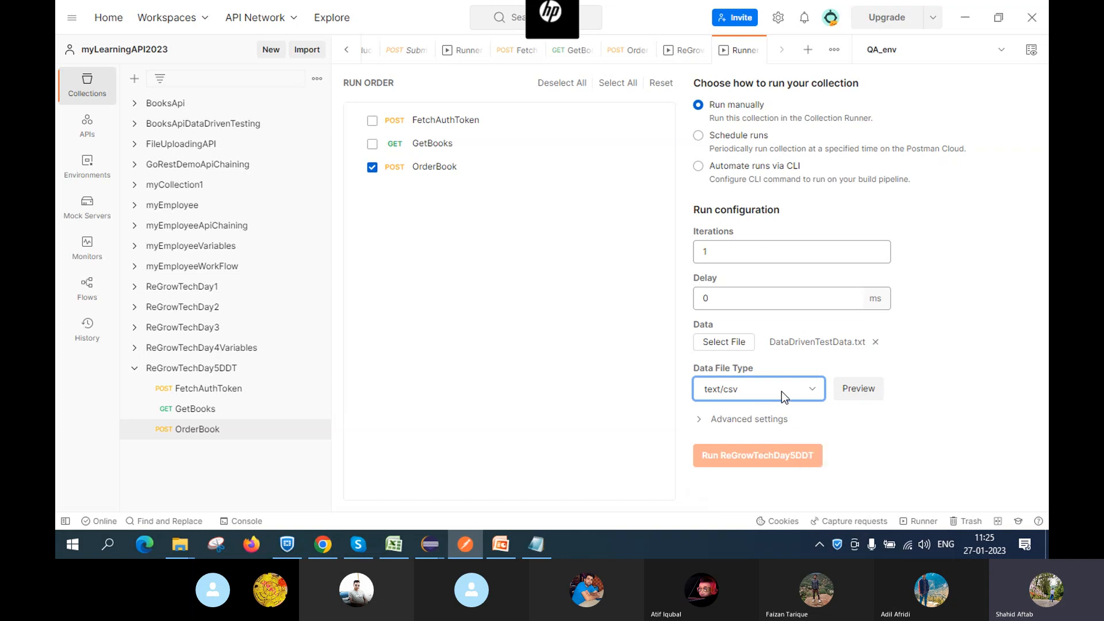
click(781, 391)
click(756, 423)
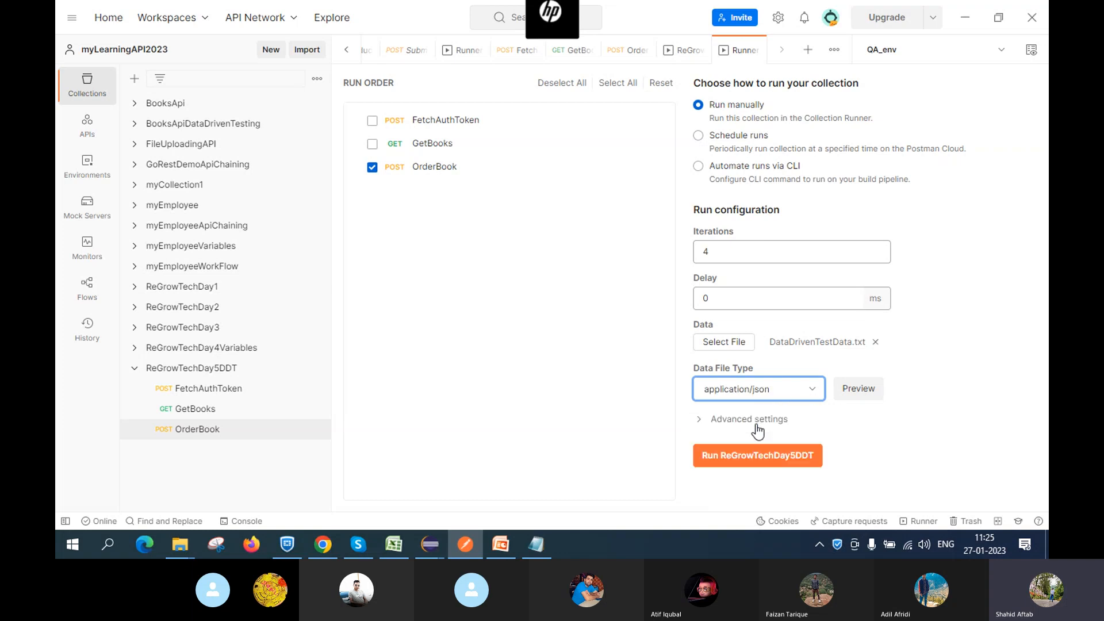
click(878, 416)
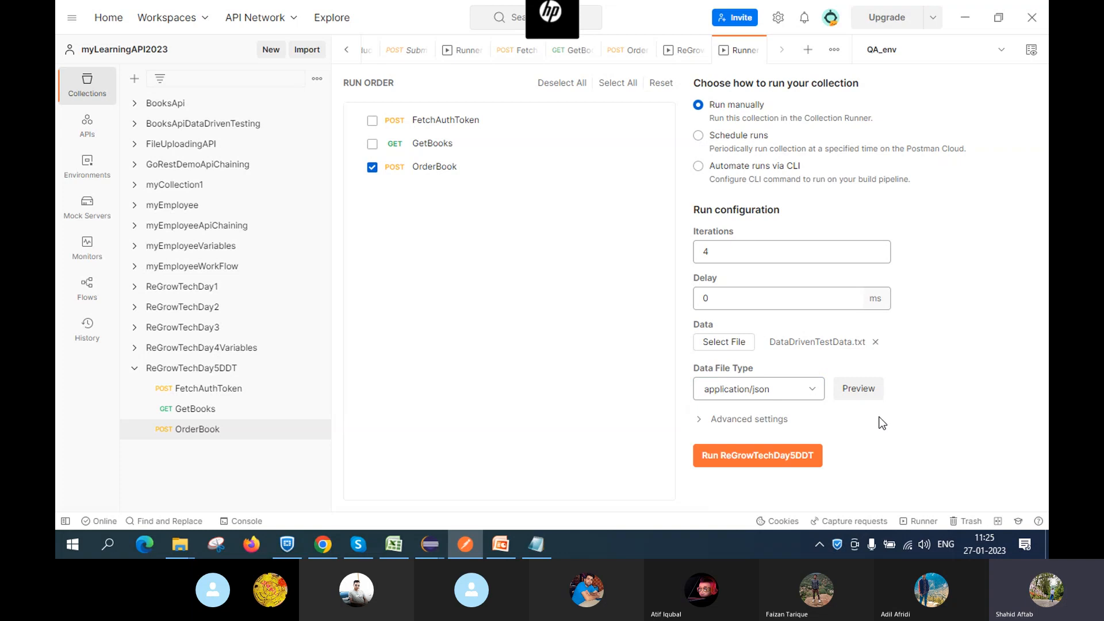
Preview the four test-data rows, then change Iterations to 3
click(854, 392)
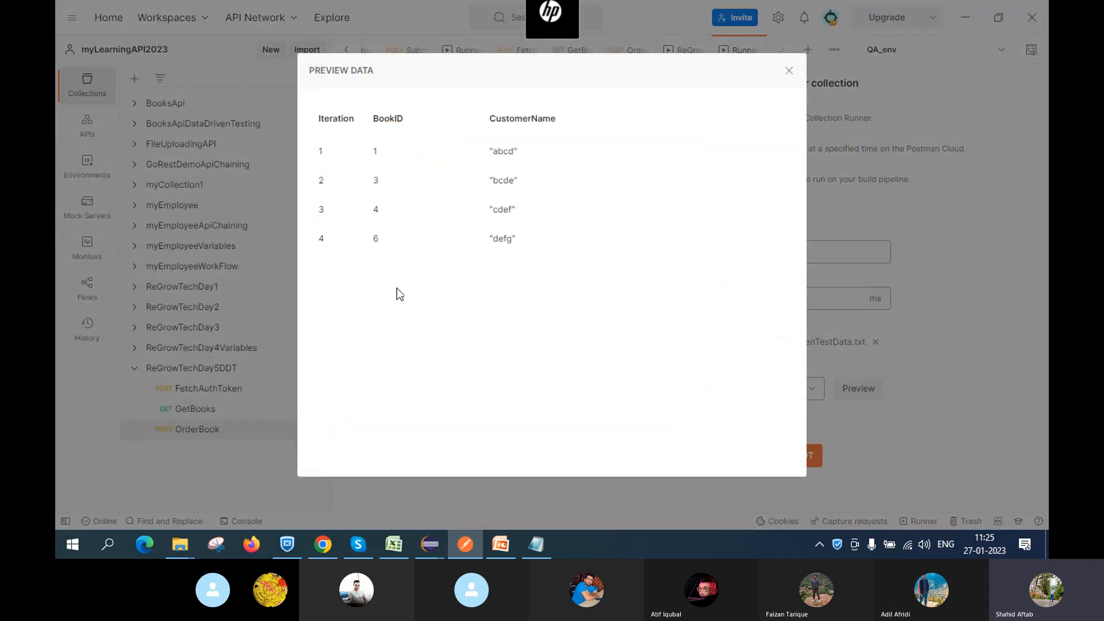
click(787, 72)
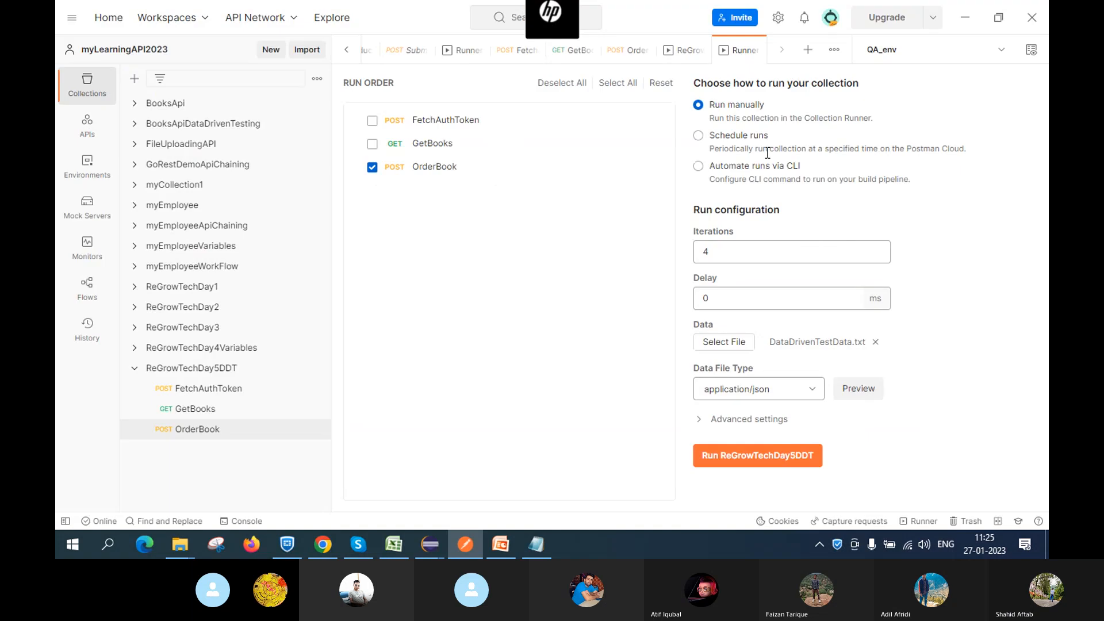
click(738, 250)
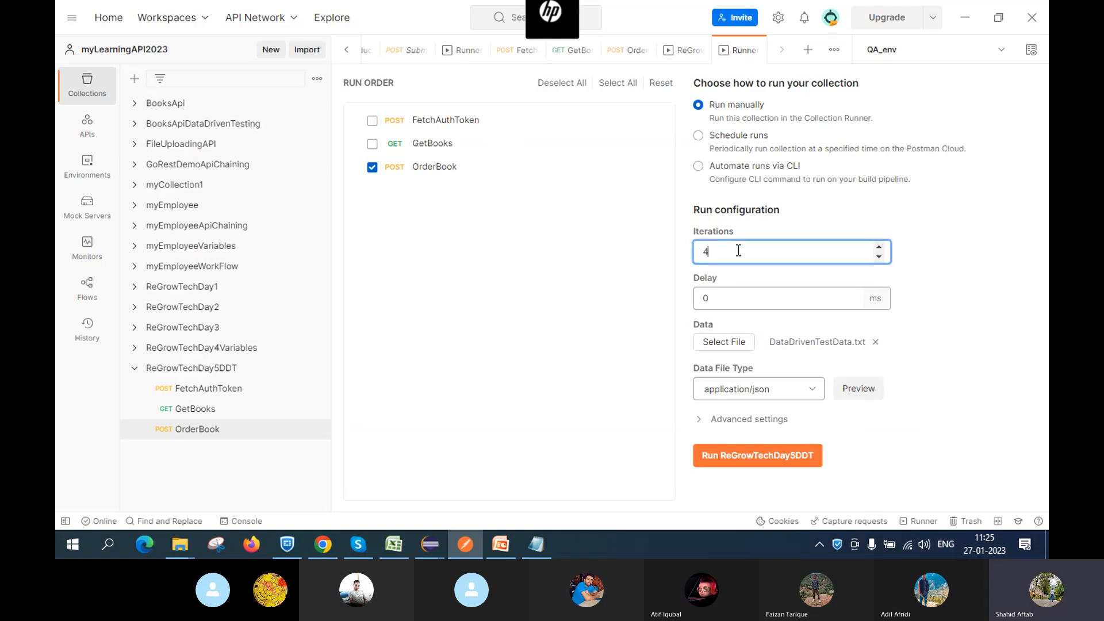
key(BackSpace)
text(3)
Run the 3-iteration ReGrowTechDay5DDT collection, glance at Notepad and Skype, then return to the results
click(734, 457)
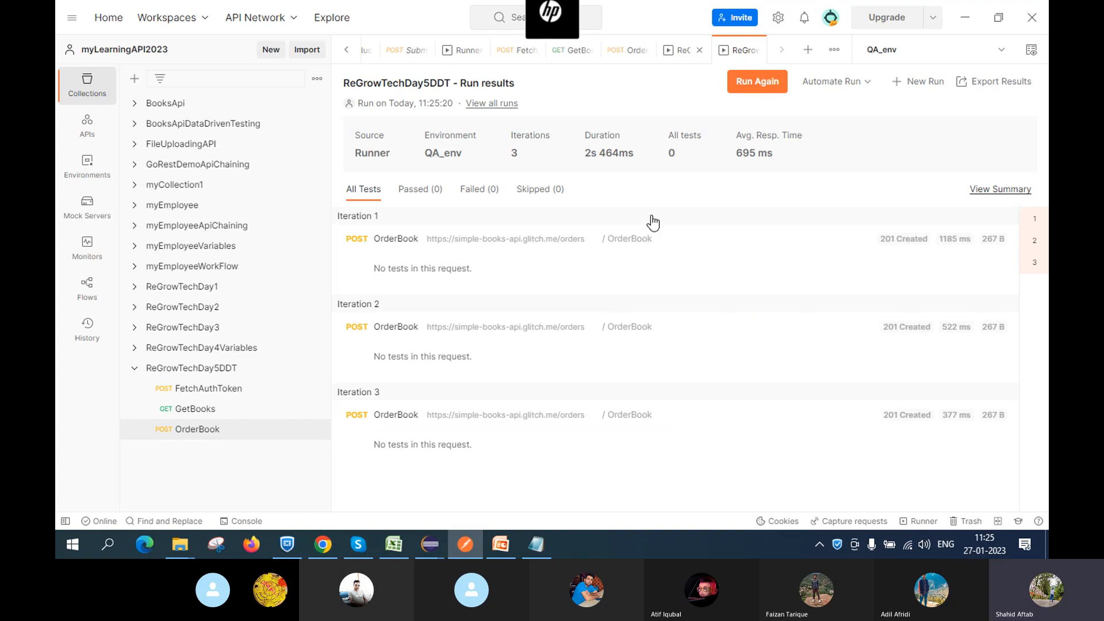
click(534, 549)
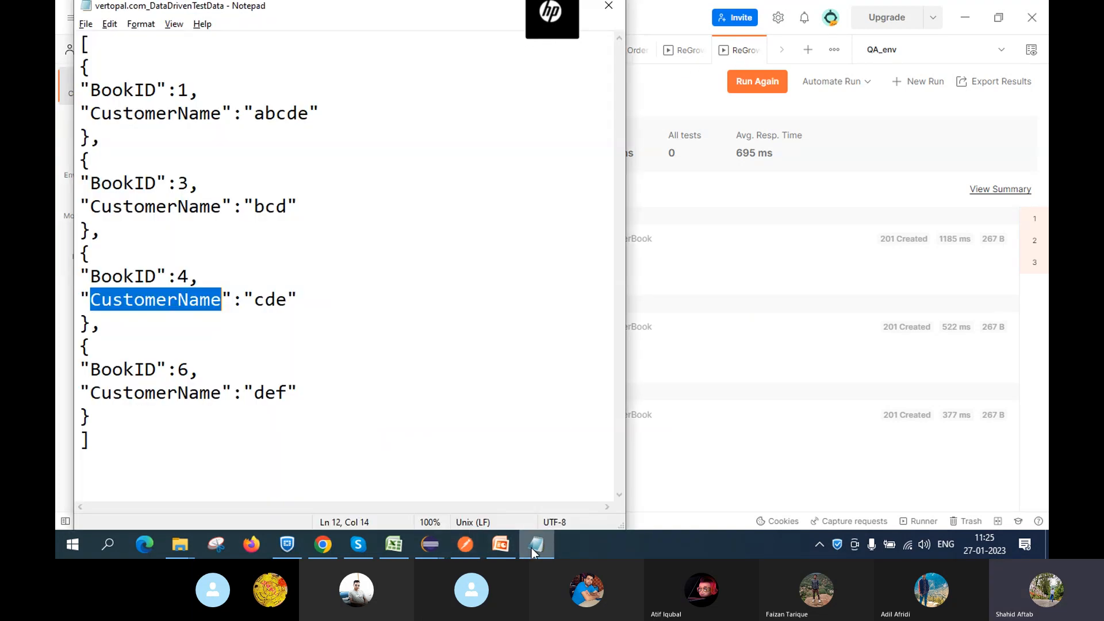
click(347, 547)
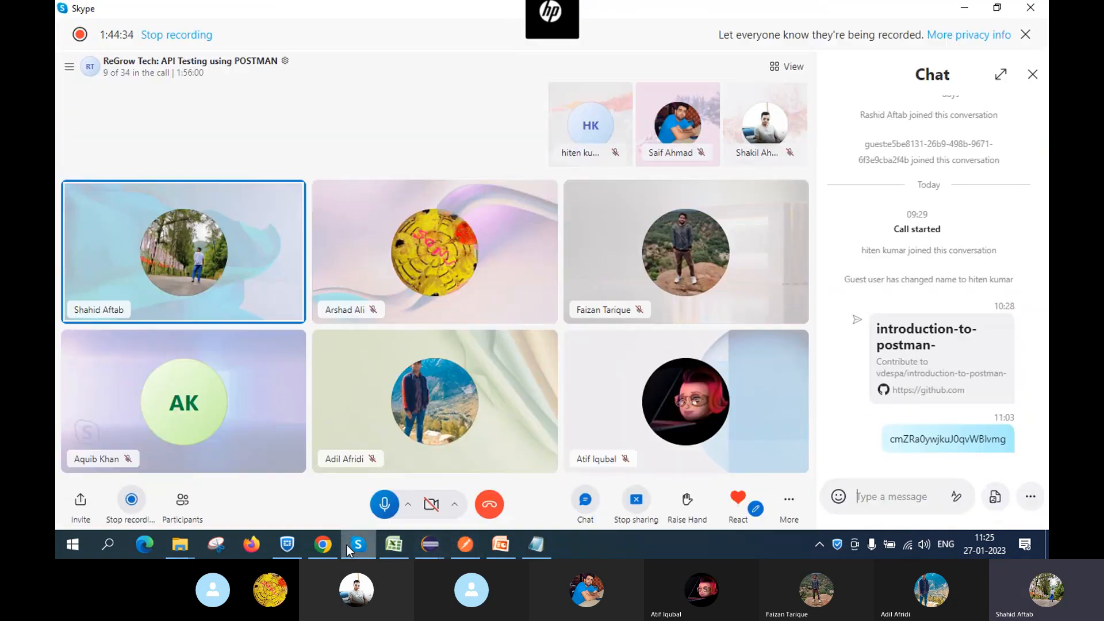
click(464, 549)
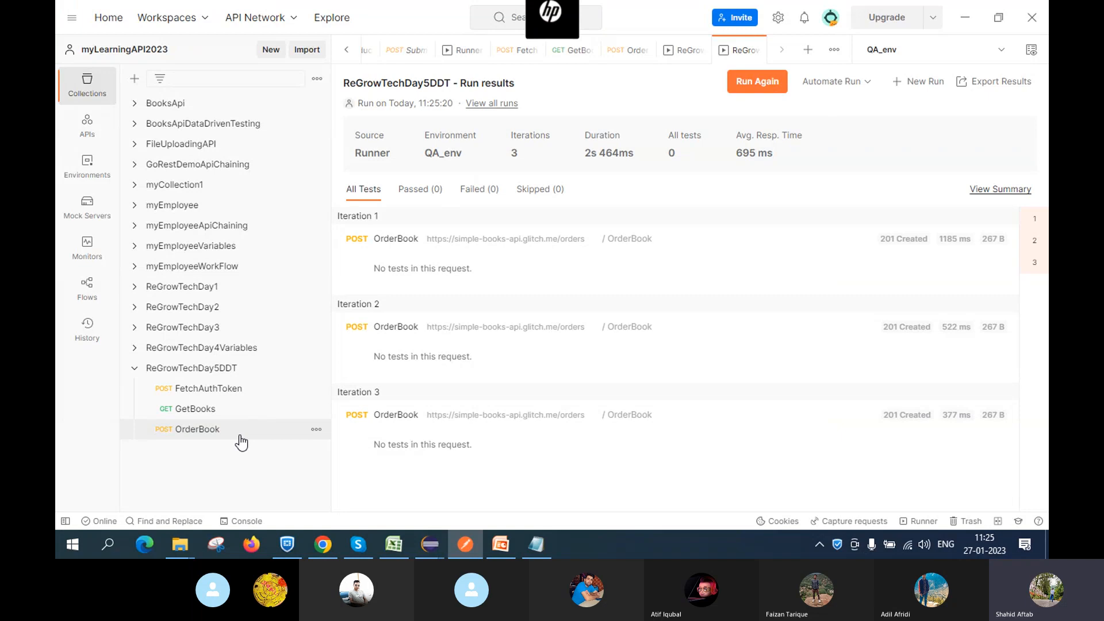
Open OrderBook, then start a new ReGrowTechDay5DDT run from the collection's right-click menu
click(208, 438)
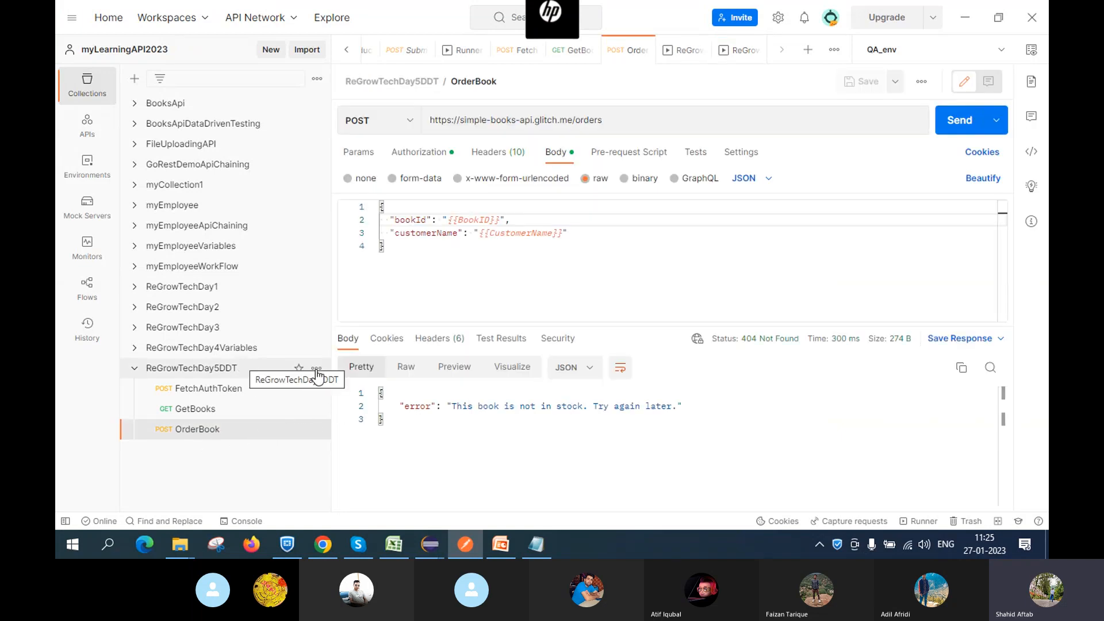
right_click(223, 372)
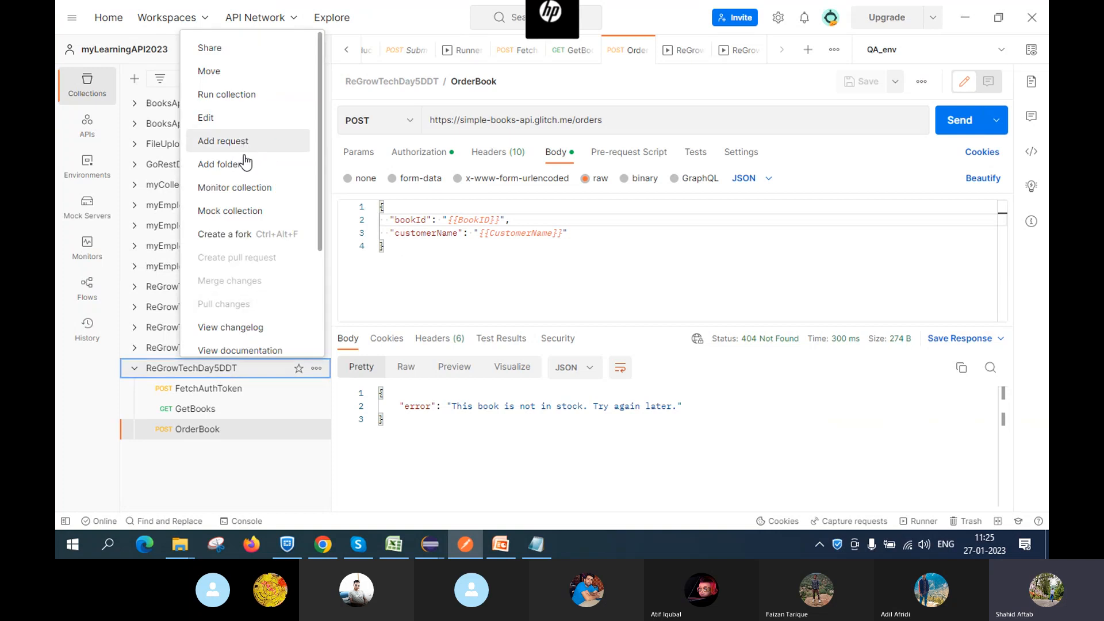
click(242, 96)
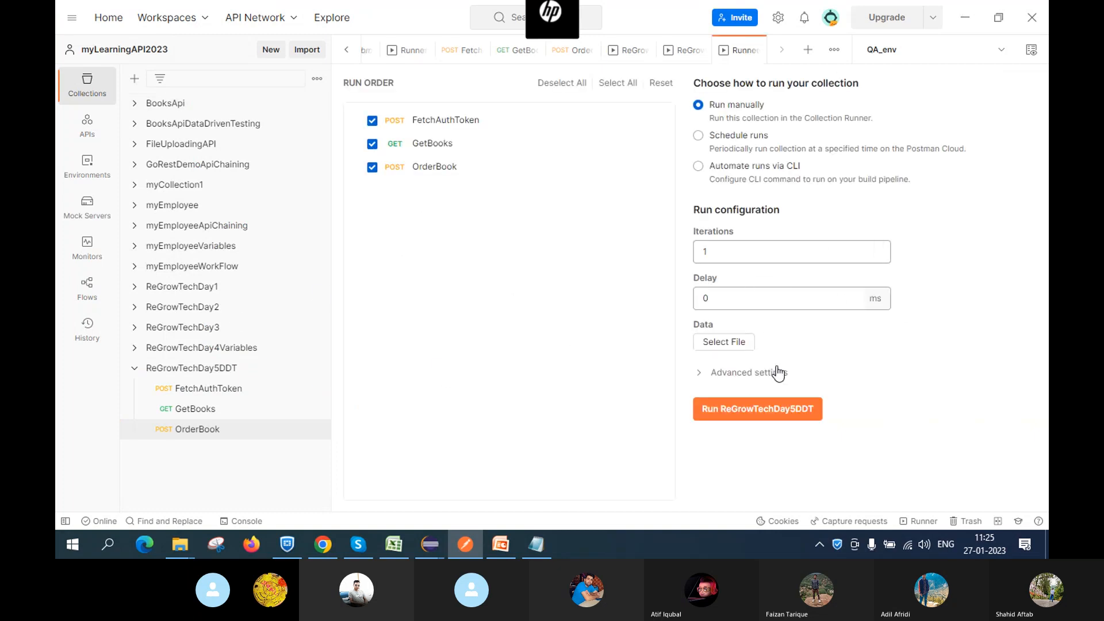
Browse to Desktop > ApiTesting, show All Files, and load DataDrivenTestData.txt as run data
click(726, 341)
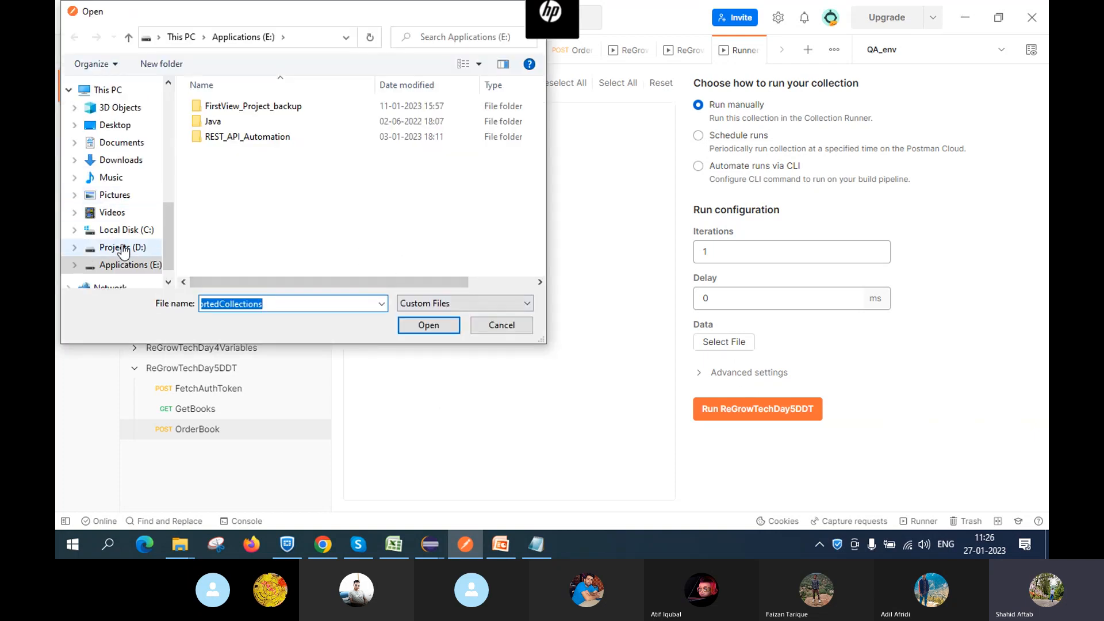
click(117, 125)
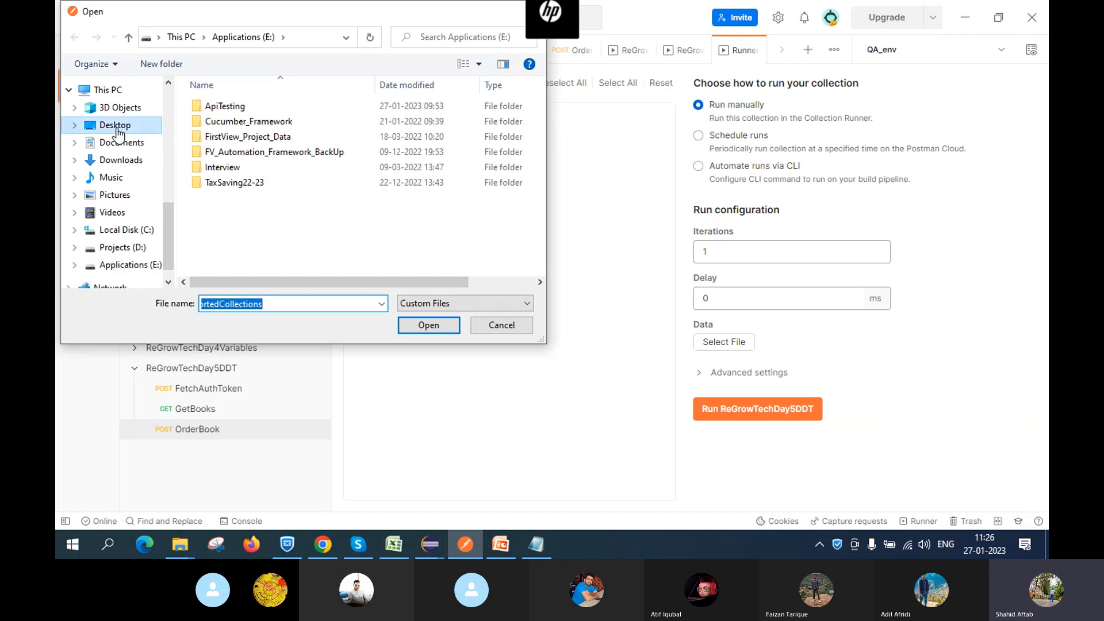
click(244, 106)
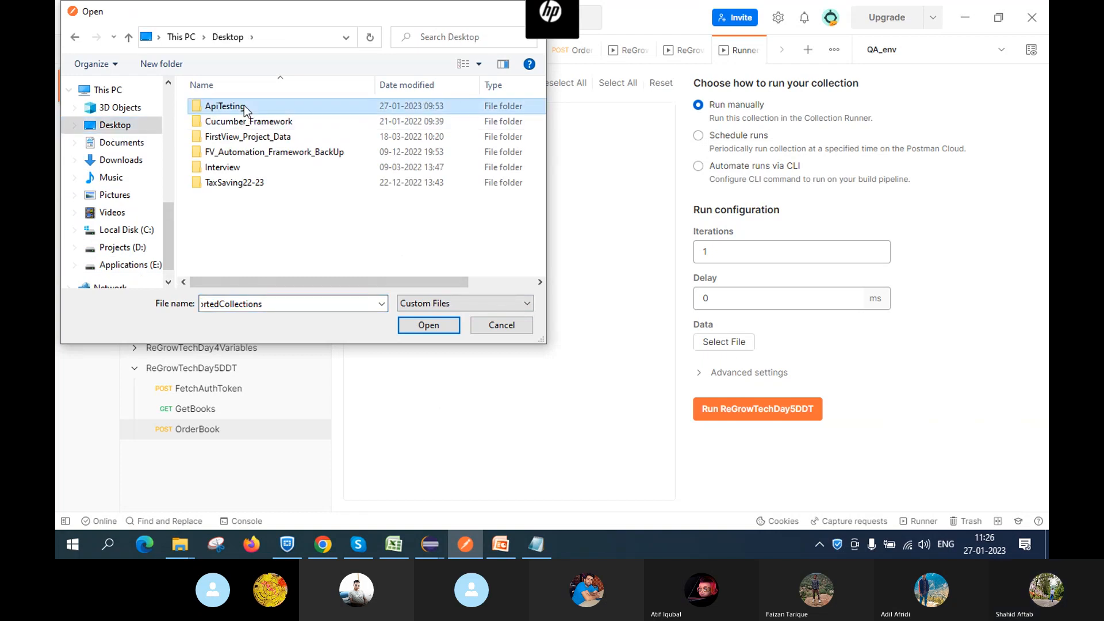
double_click(244, 106)
click(477, 305)
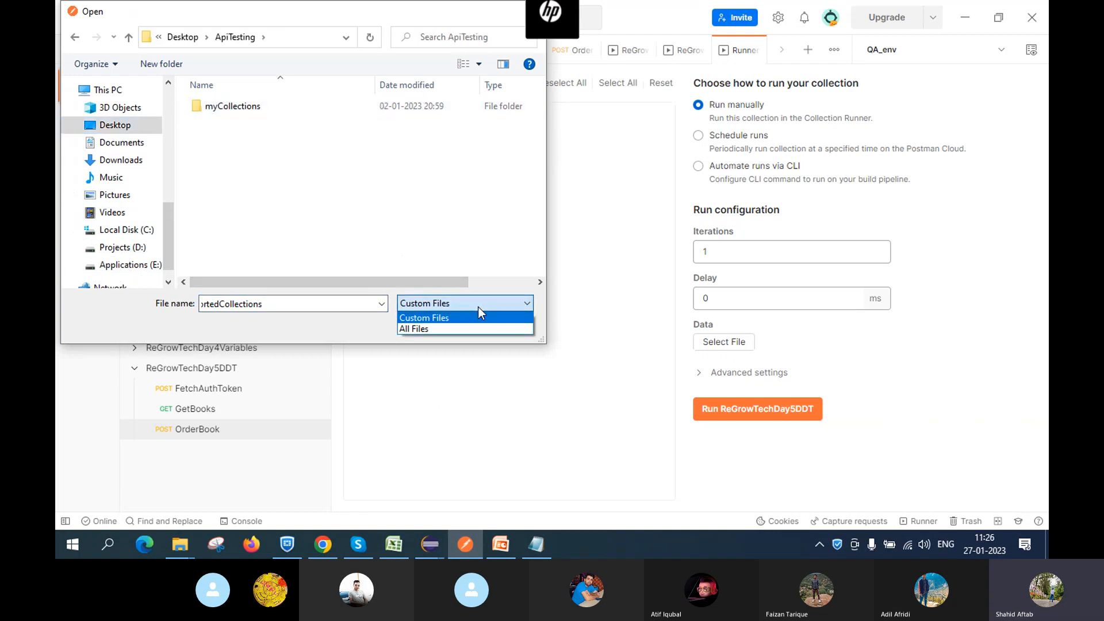
click(453, 329)
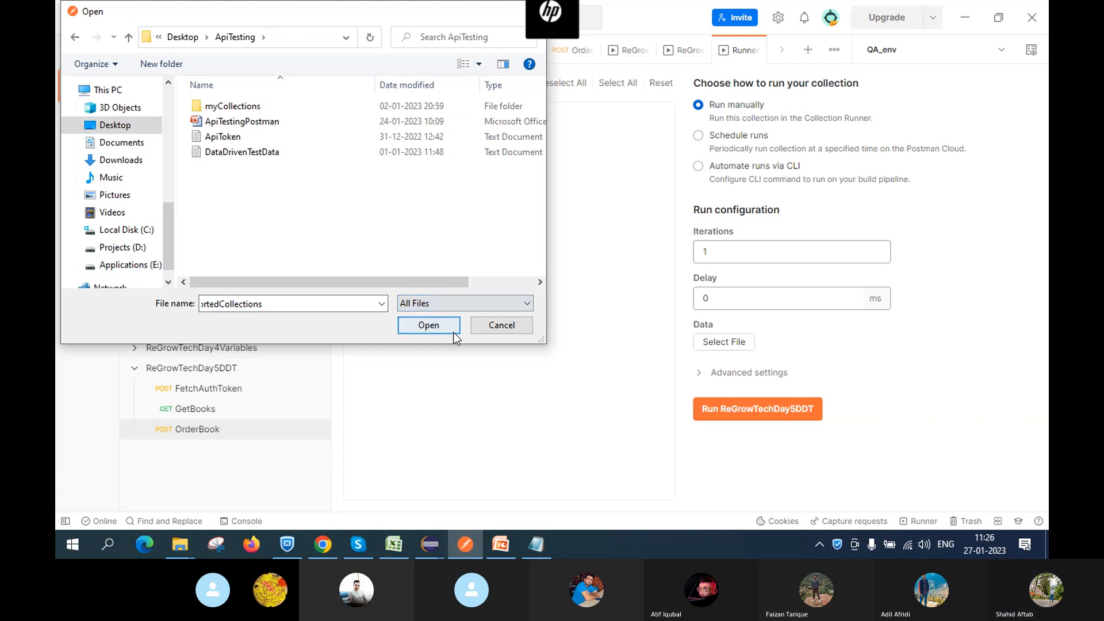
click(236, 153)
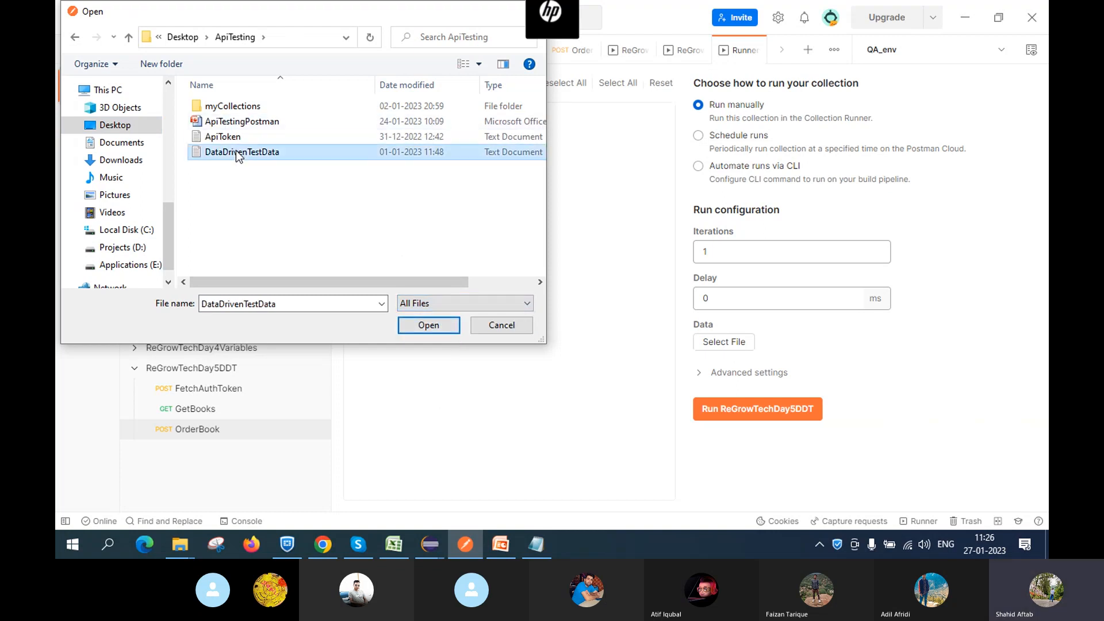
click(422, 323)
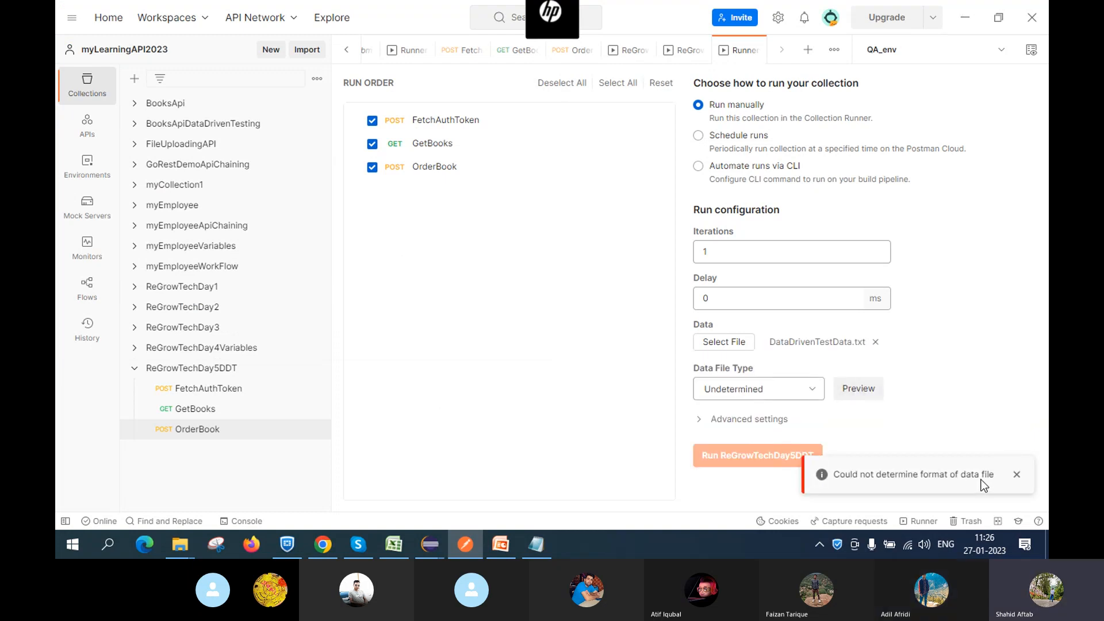
Set the runner's data file type to application/json and preview its four BookID/CustomerName rows
click(798, 387)
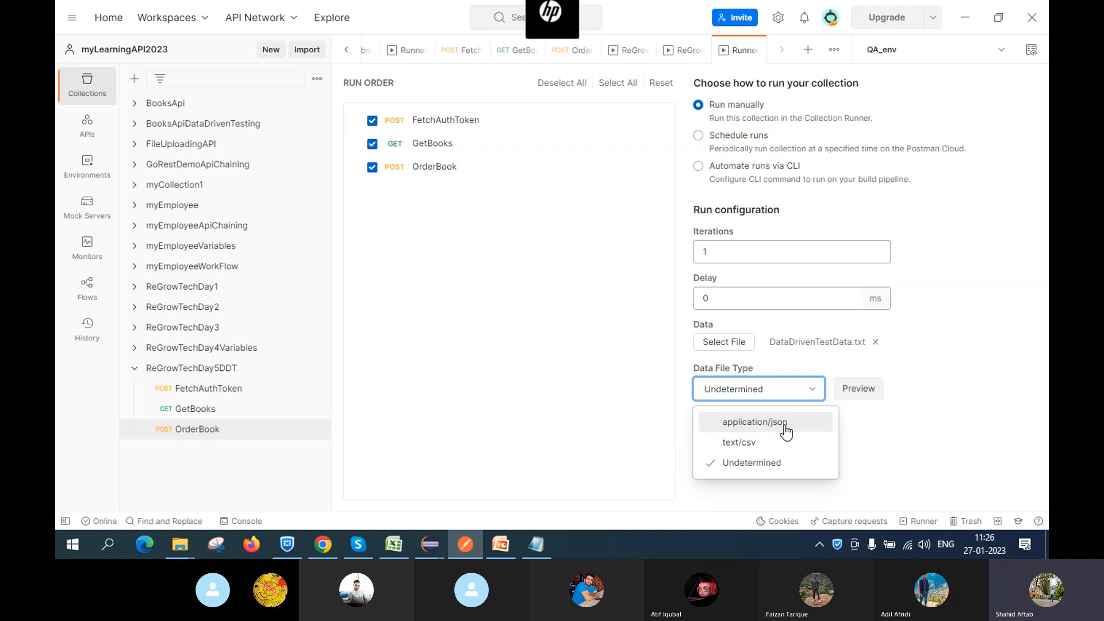
click(786, 430)
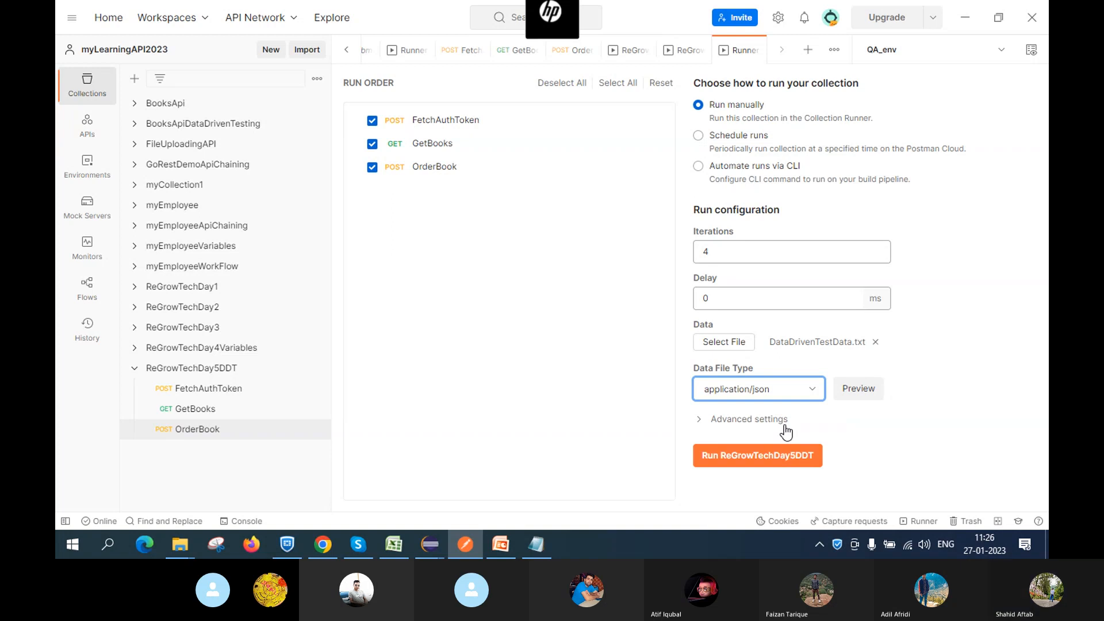
click(946, 450)
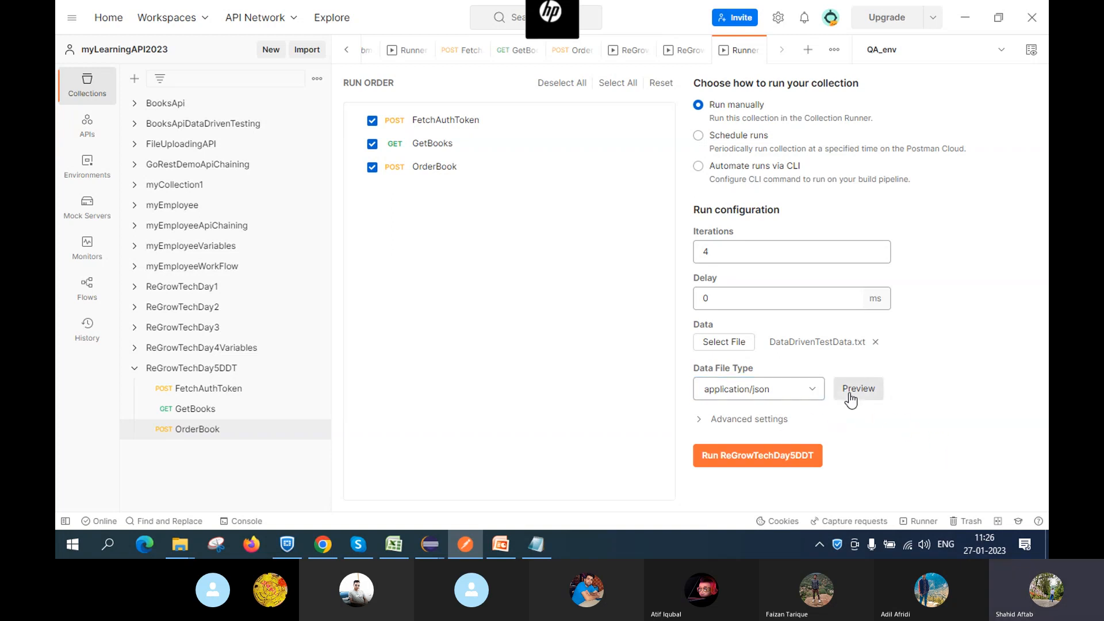
click(851, 399)
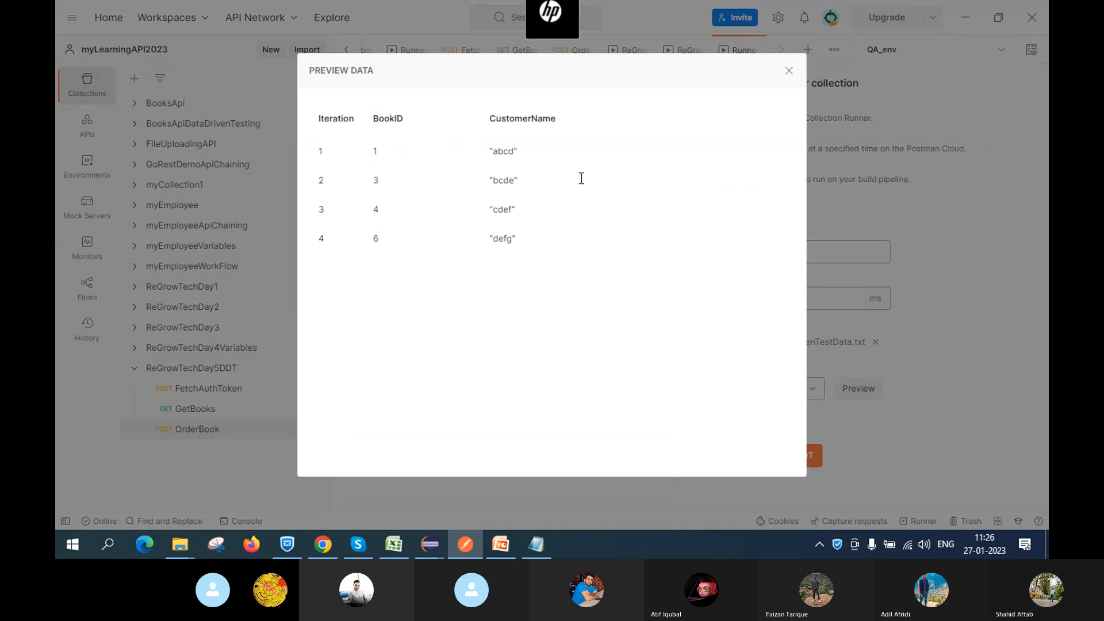
click(787, 71)
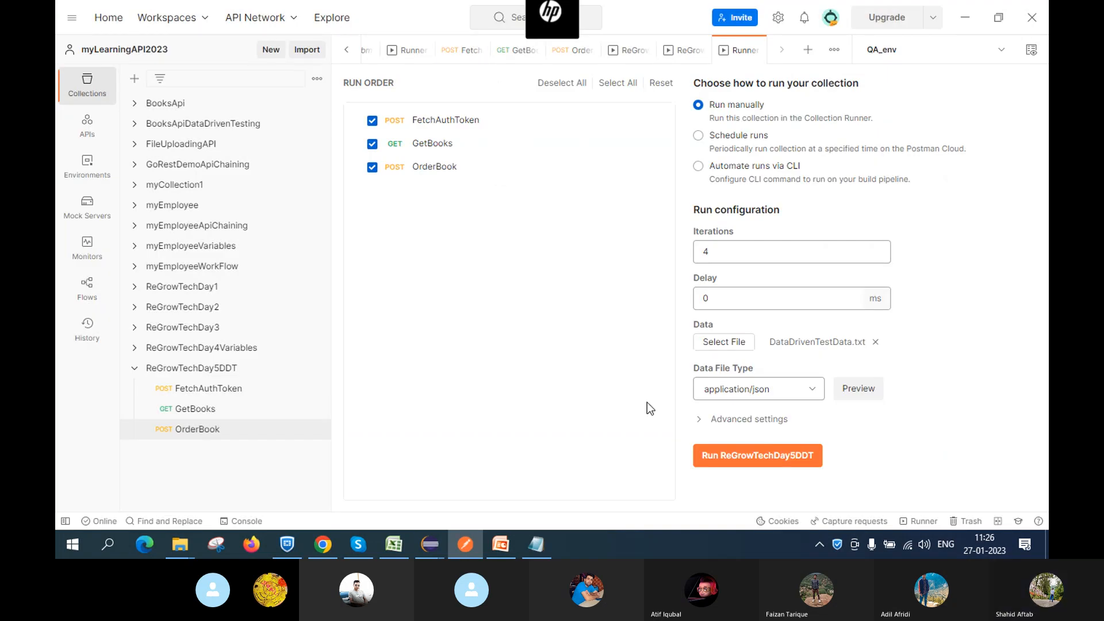
click(136, 369)
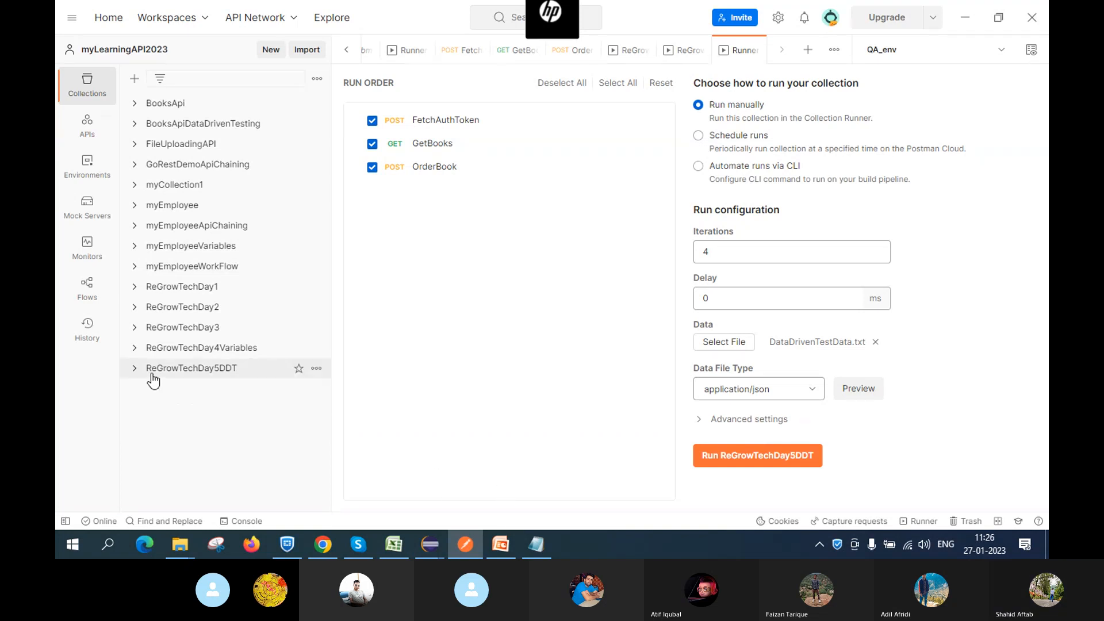
Add a blank GET New Request to the ReGrowTechDay5DDT collection from its actions menu
click(133, 369)
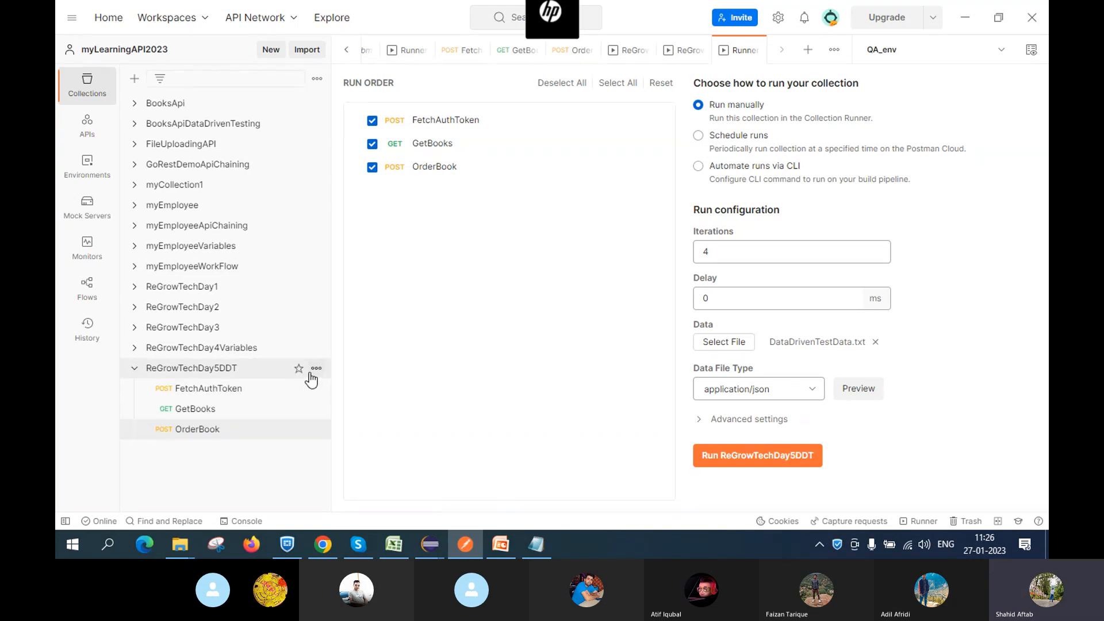
click(317, 369)
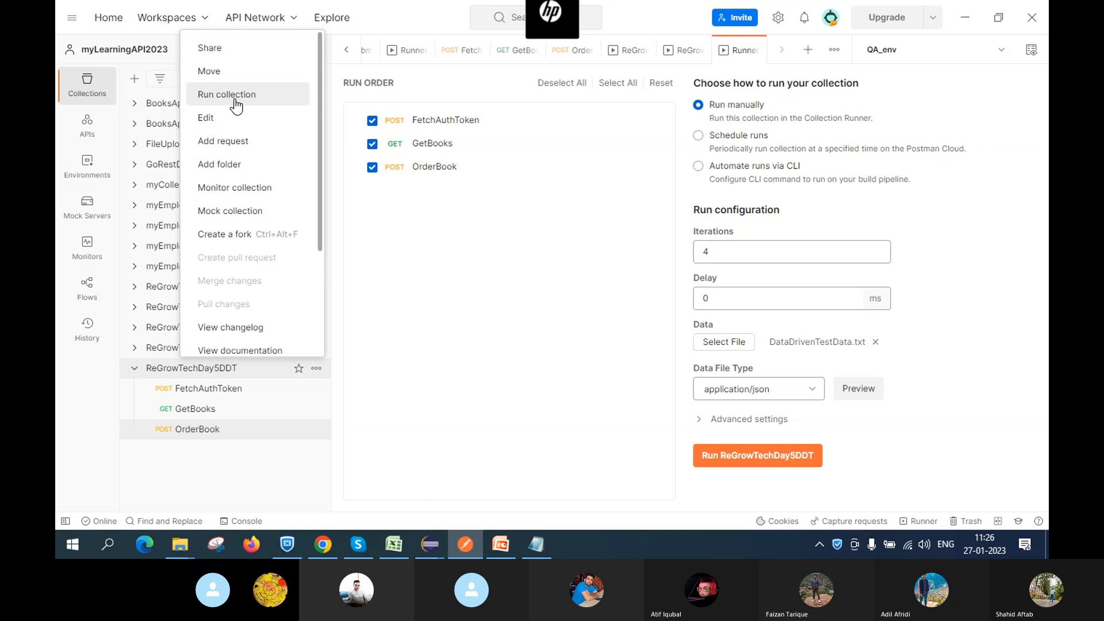
click(240, 141)
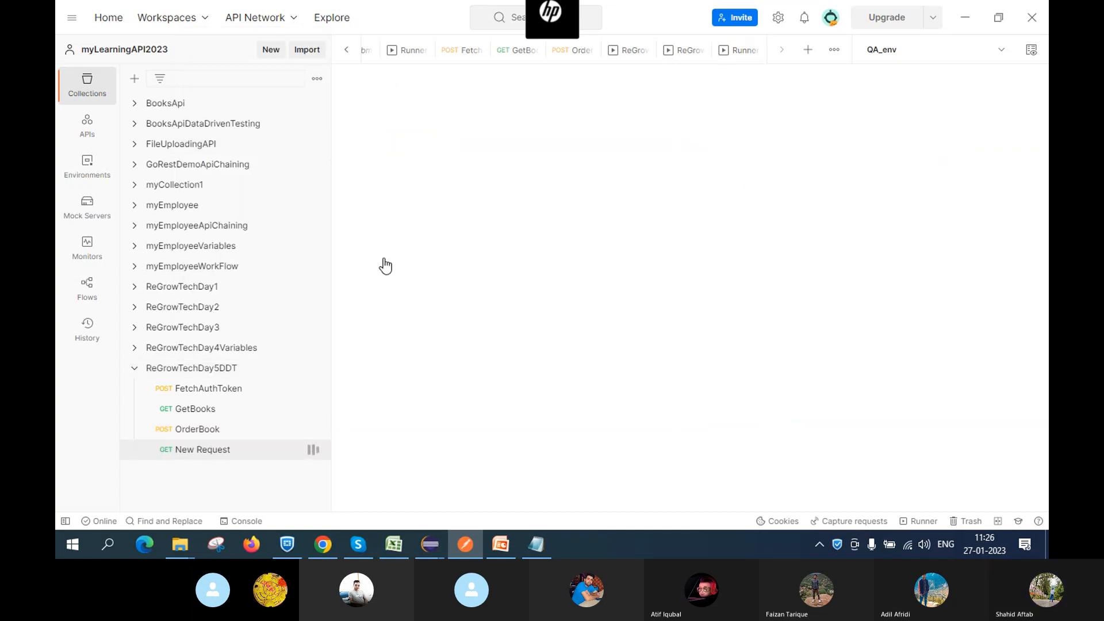
click(324, 543)
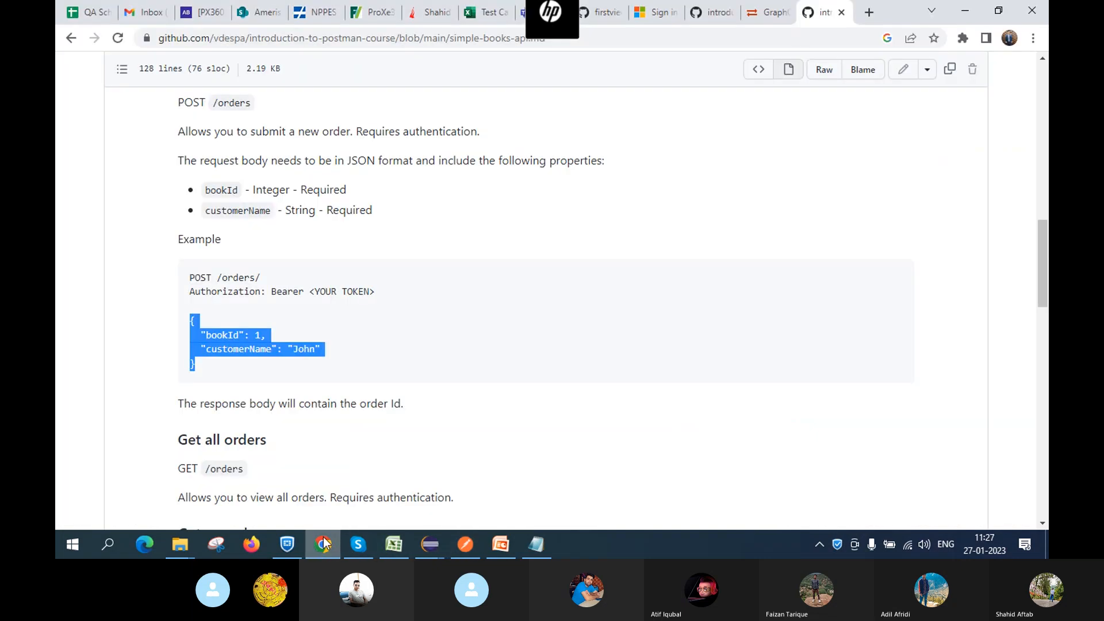
Scroll the GitHub README to 'Get all orders' and select the /orders path
click(571, 400)
scroll(570, 400, down, 3)
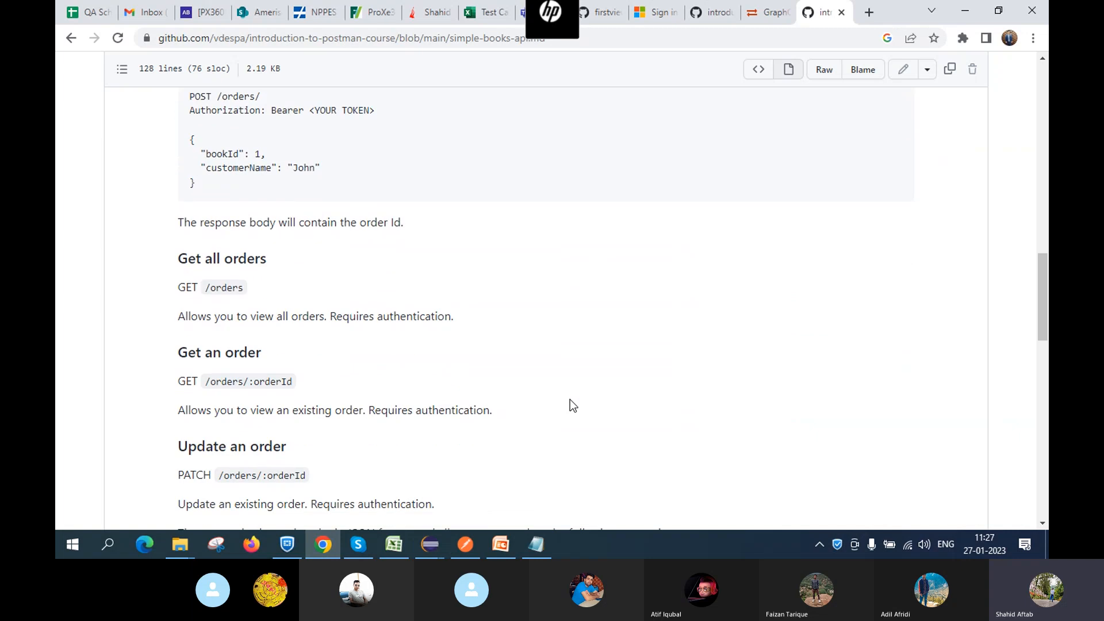
scroll(547, 277, down, 1)
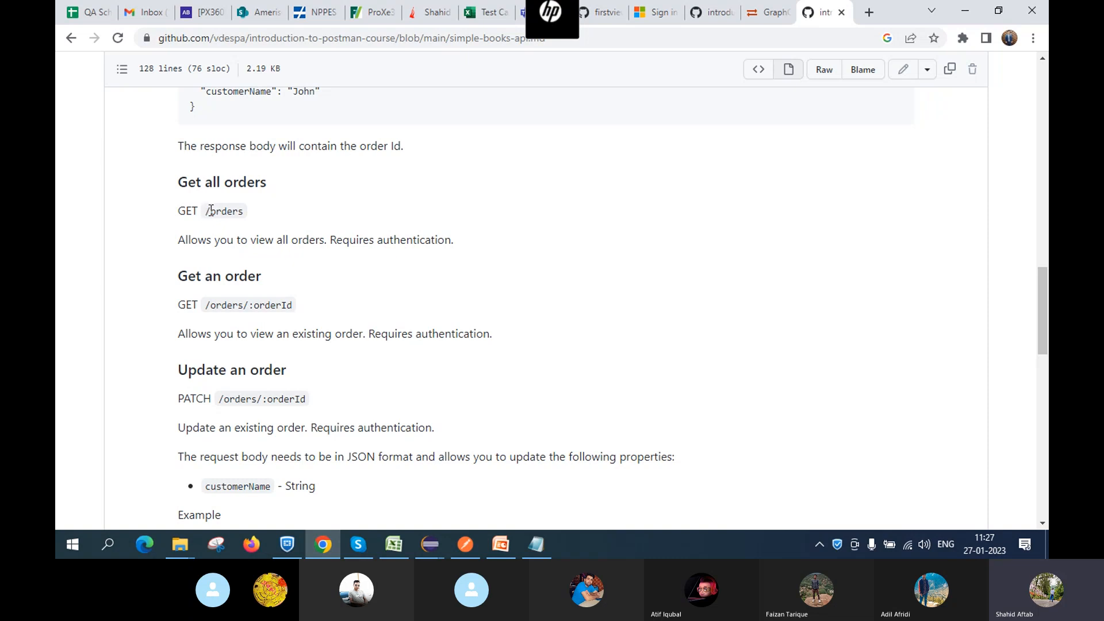
drag(210, 211, 260, 211)
Go back to Postman and bring up the GetBooks request
click(467, 544)
click(195, 409)
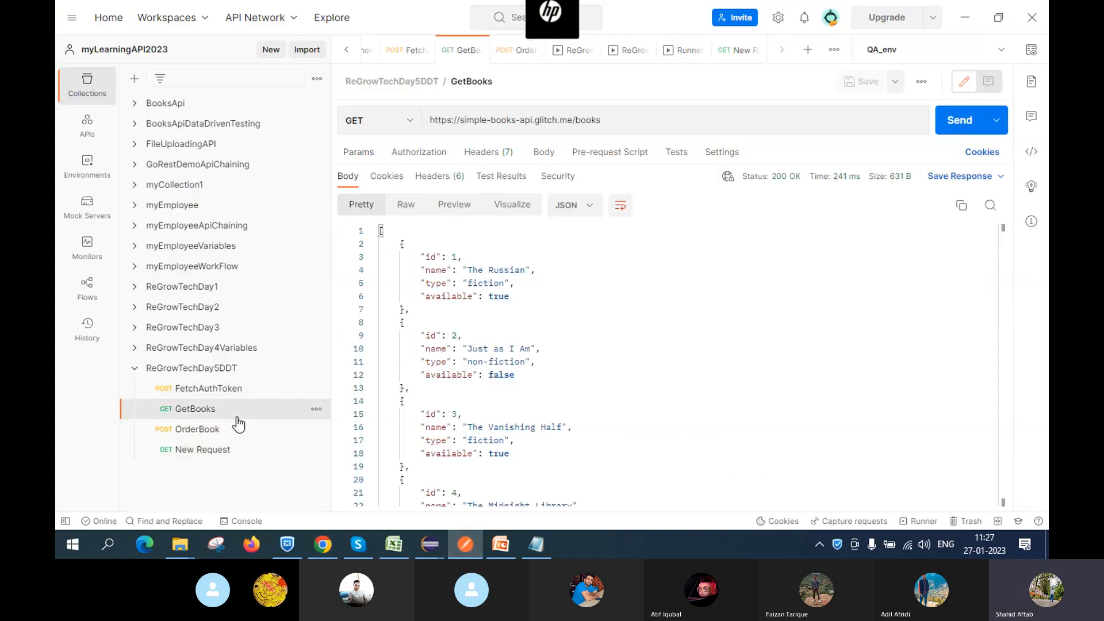
key(alt+Tab)
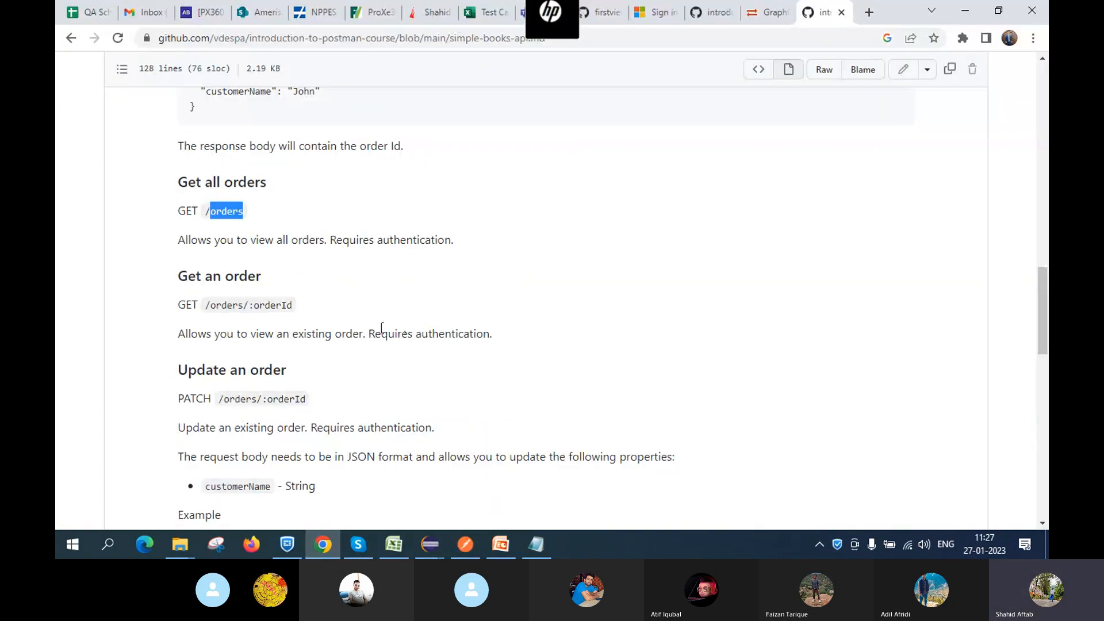
key(alt+Tab)
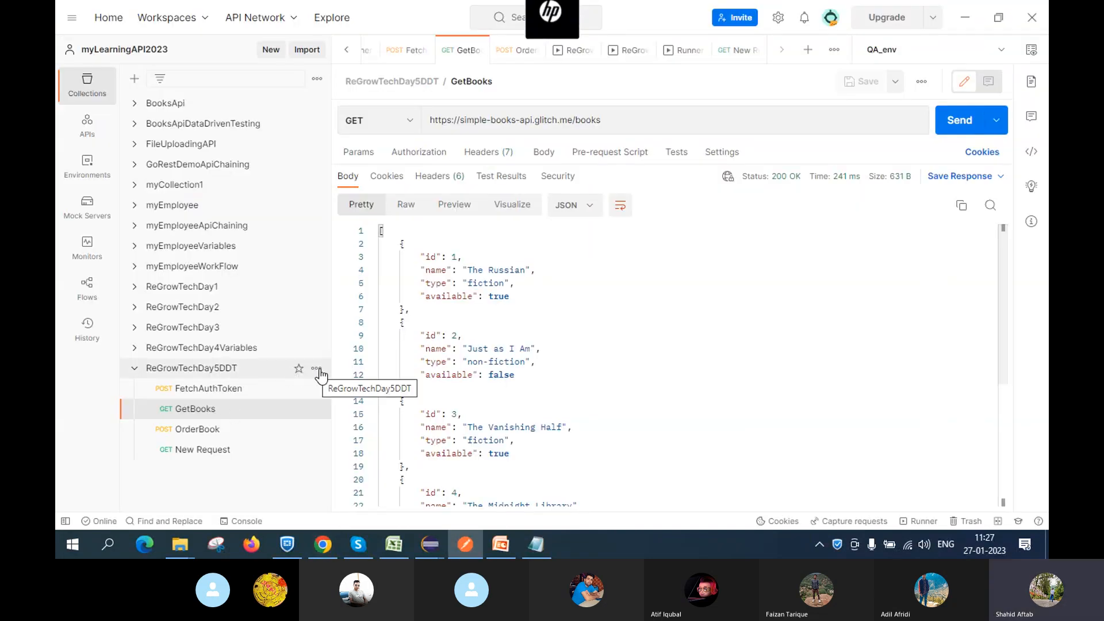
Add another request to ReGrowTechDay5DDT, rename it ViewOrders, and keep the GET method
click(316, 368)
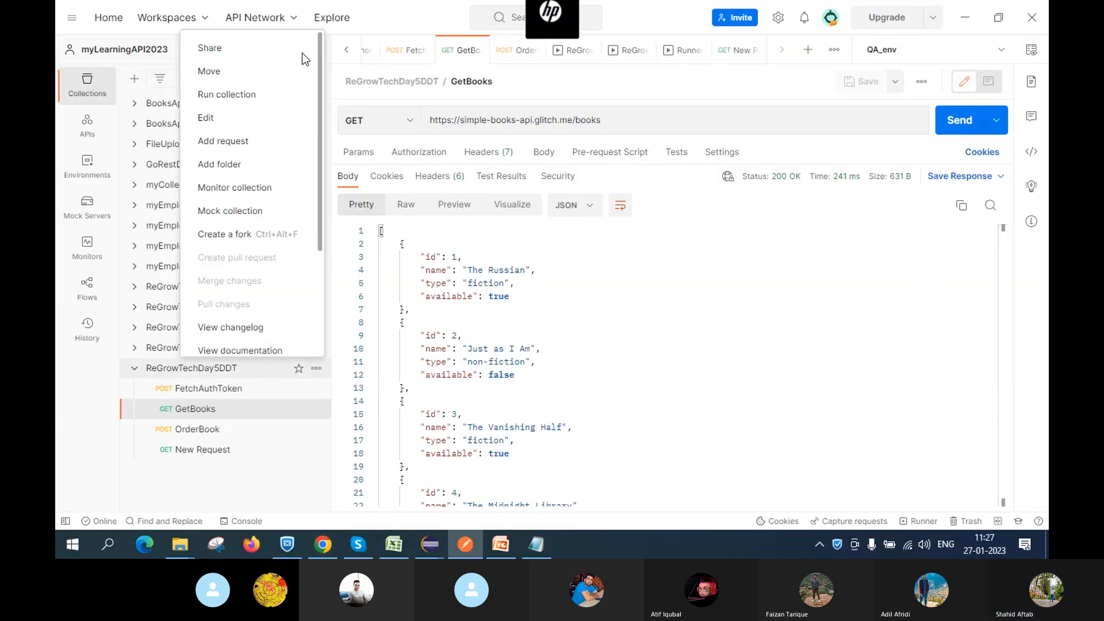
click(232, 140)
drag(234, 143, 528, 181)
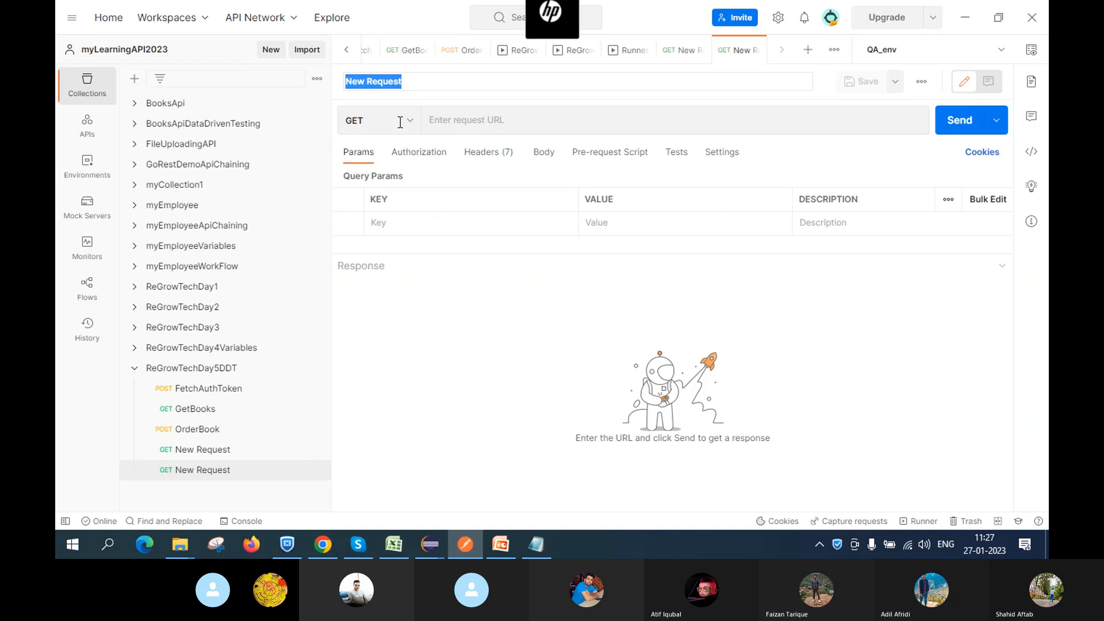
click(420, 81)
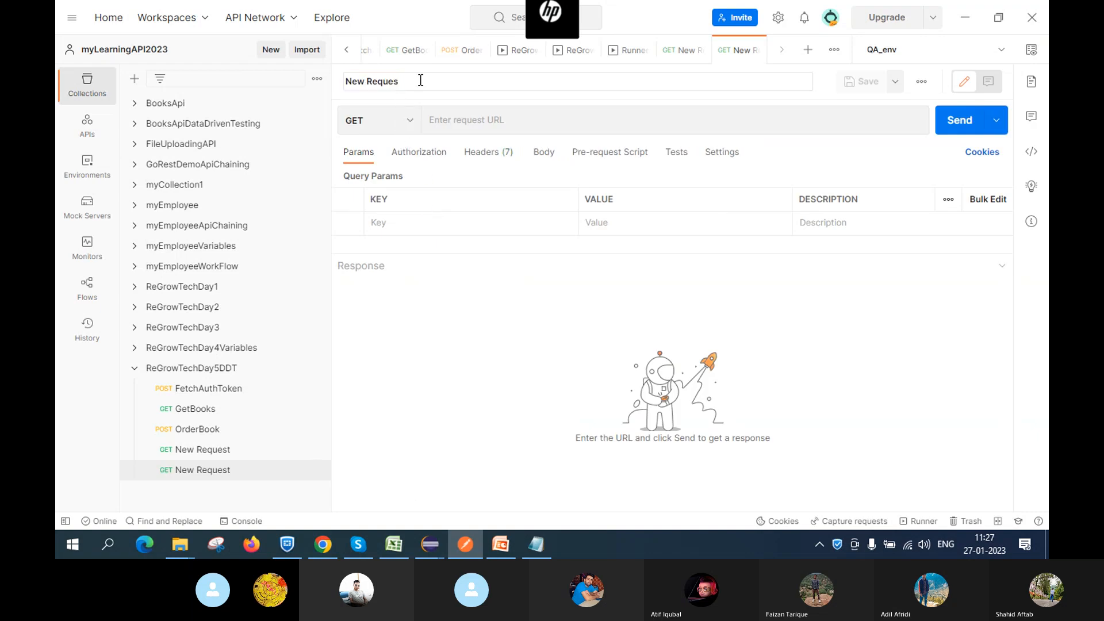
key(BackSpace)
key(BackSpace)
key(BackSpace)
key(BackSpace)
key(BackSpace)
key(BackSpace)
key(BackSpace)
key(BackSpace)
key(BackSpace)
key(BackSpace)
text(Vi)
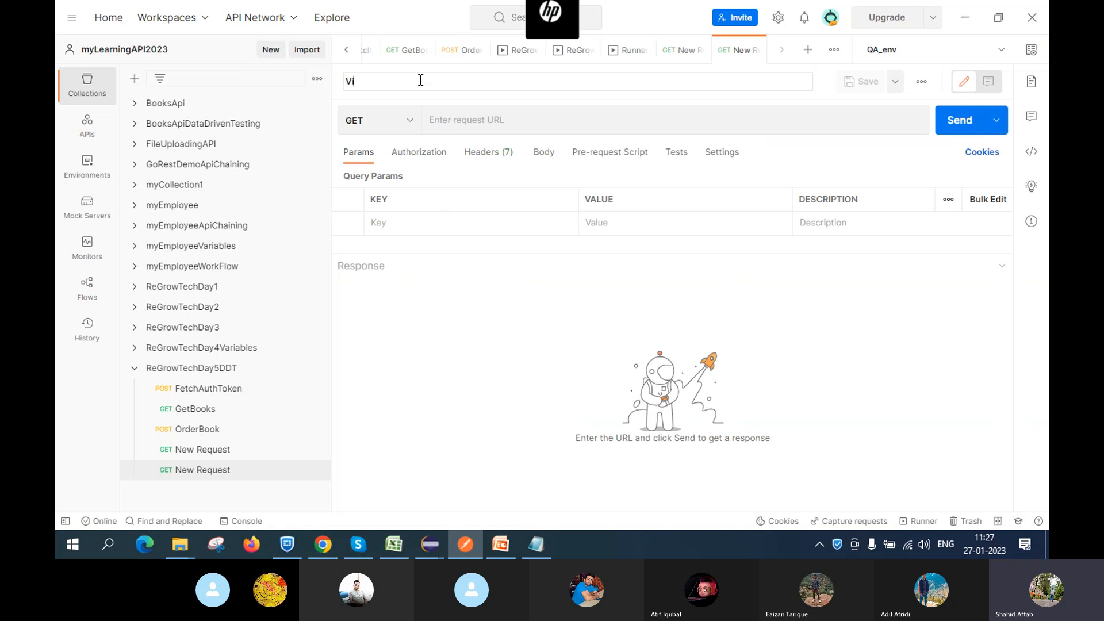
text(ewOrders)
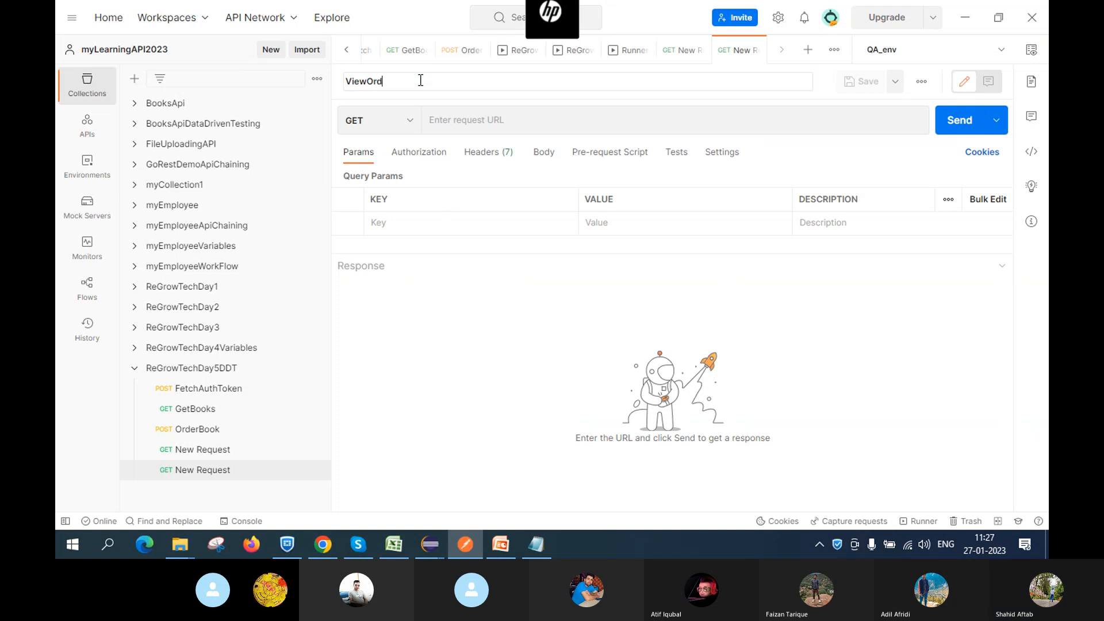
click(401, 121)
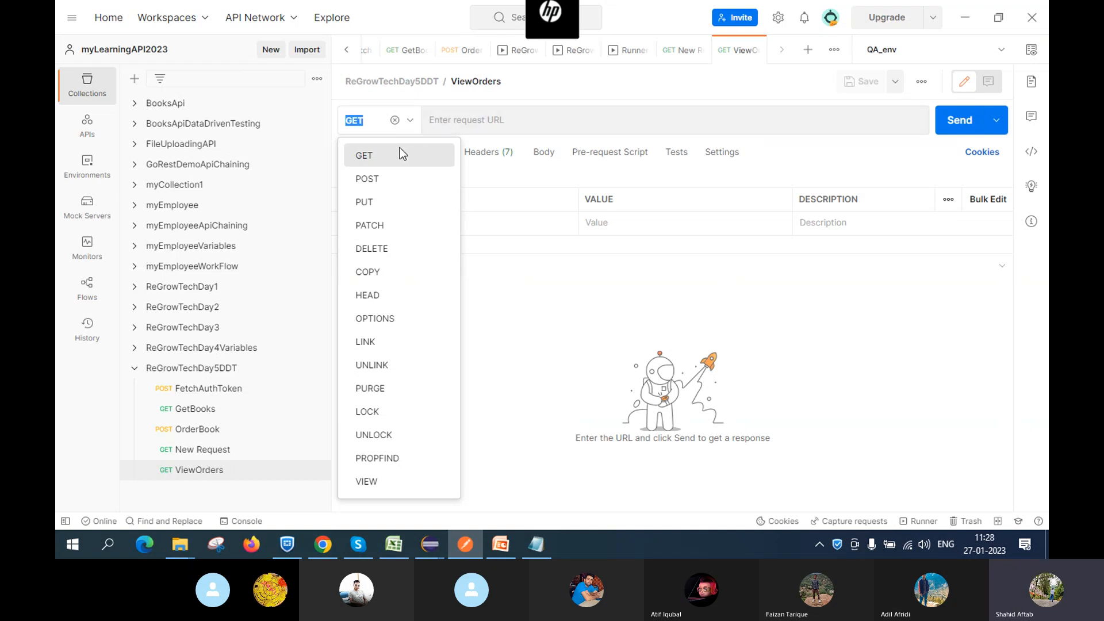
click(482, 122)
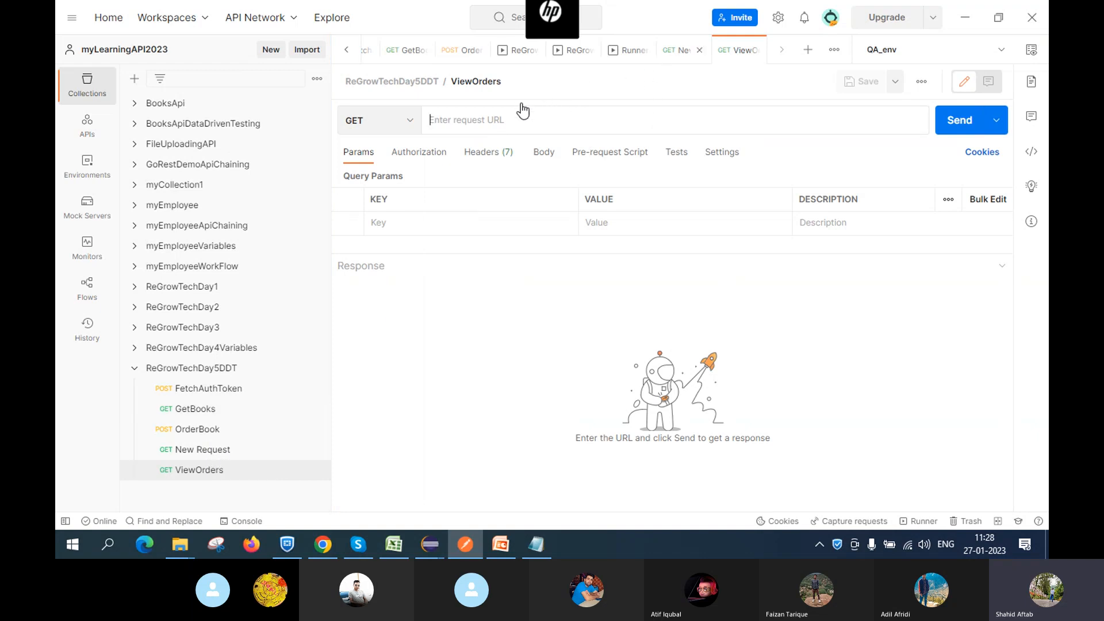
click(681, 50)
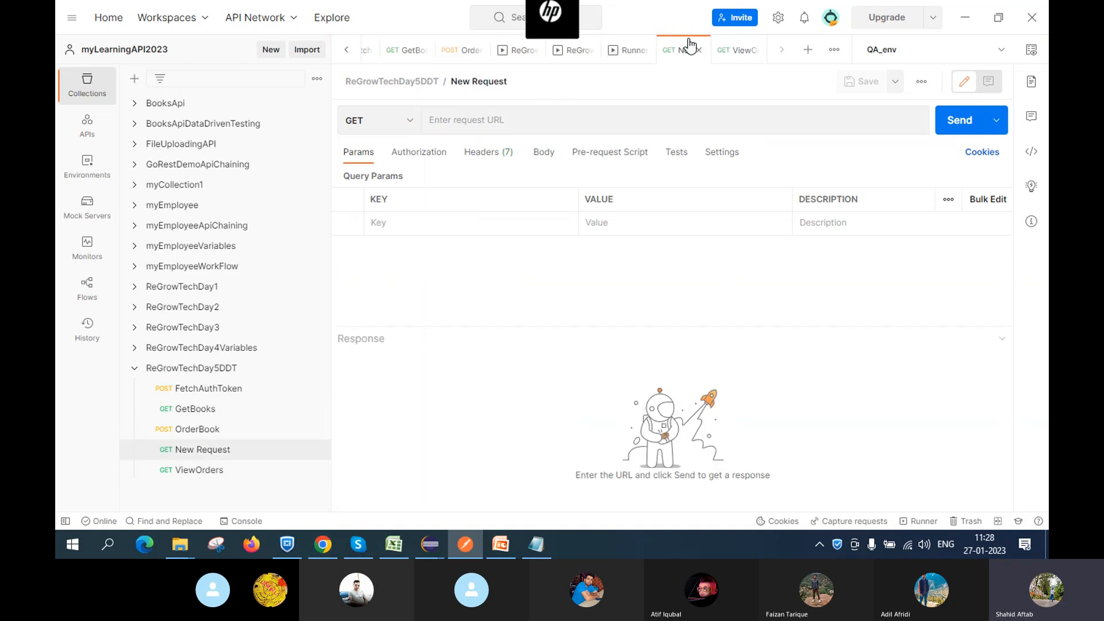
click(221, 431)
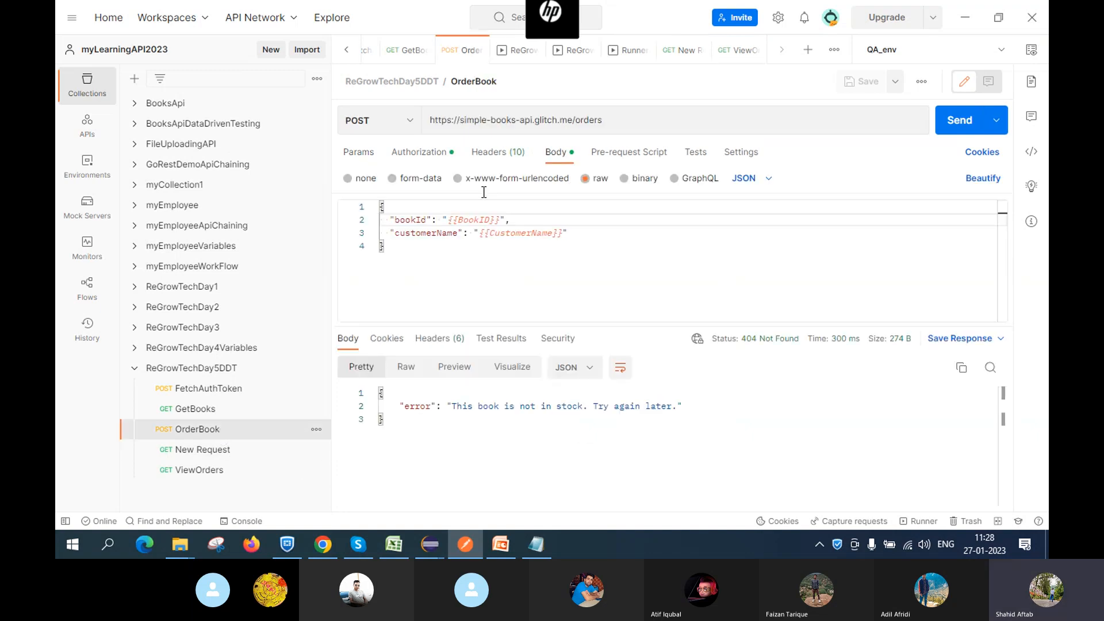
click(634, 118)
key(ctrl+a)
key(ctrl+c)
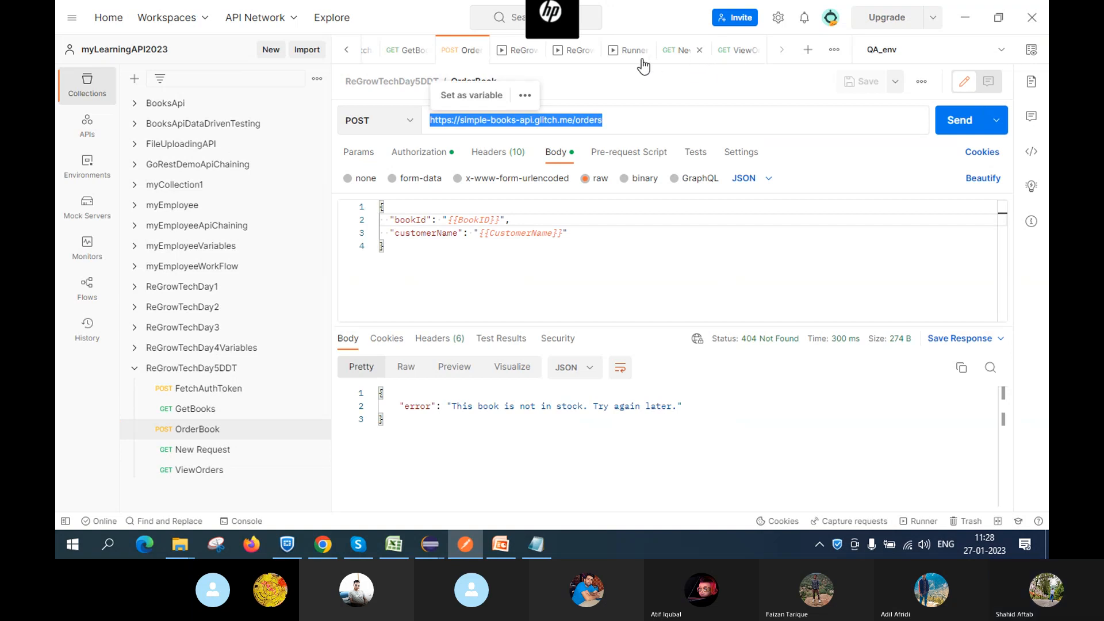
click(736, 58)
click(734, 58)
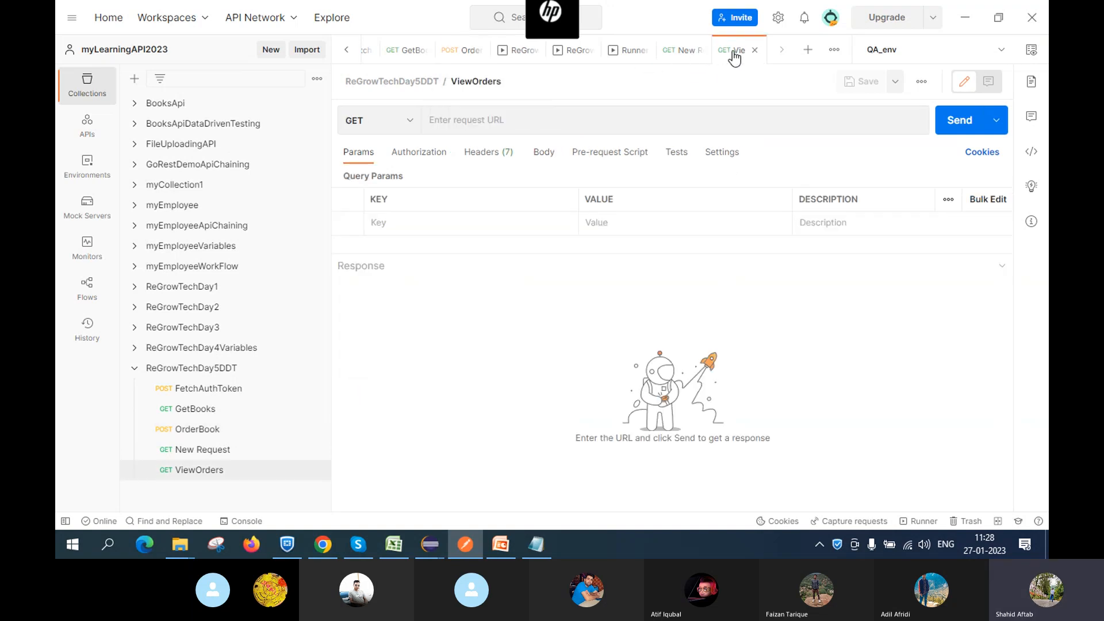
click(462, 115)
key(ctrl+v)
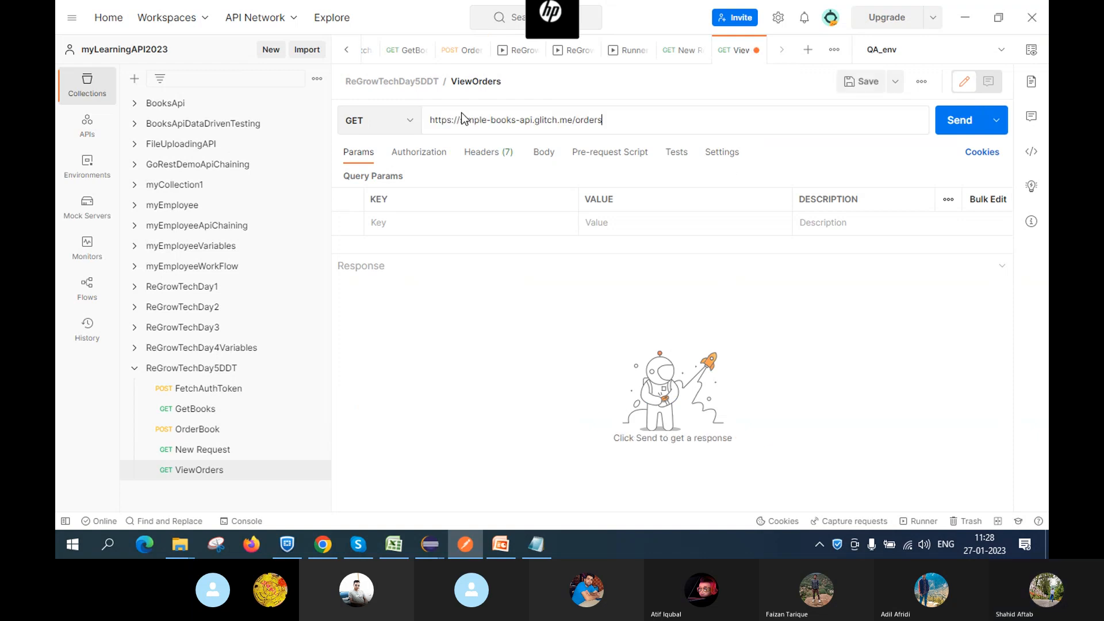
key(alt+Tab)
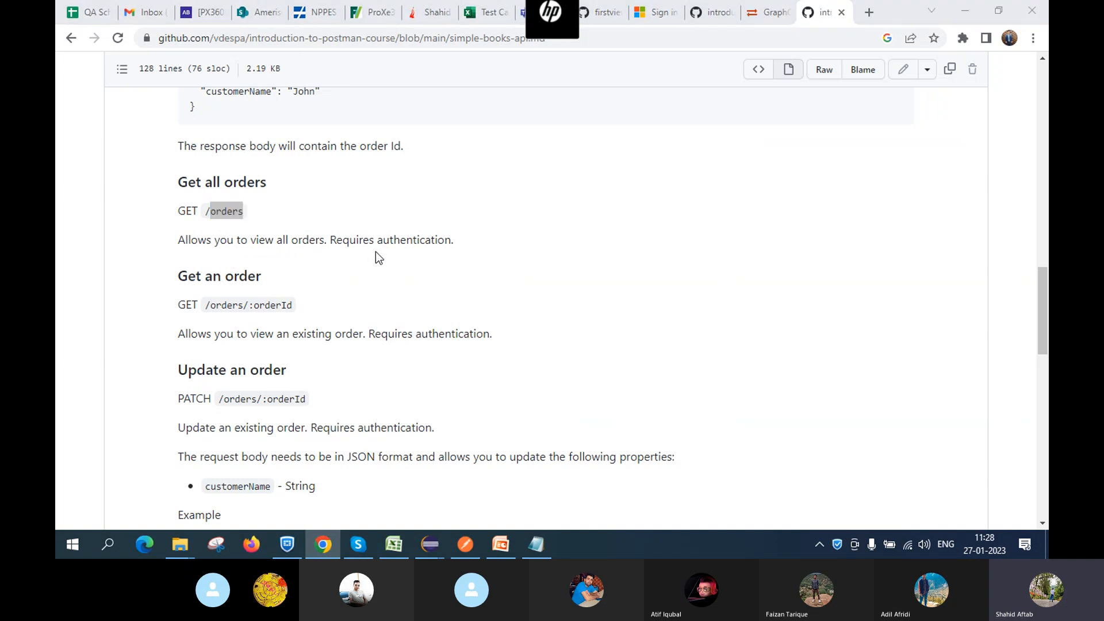
key(alt+Tab)
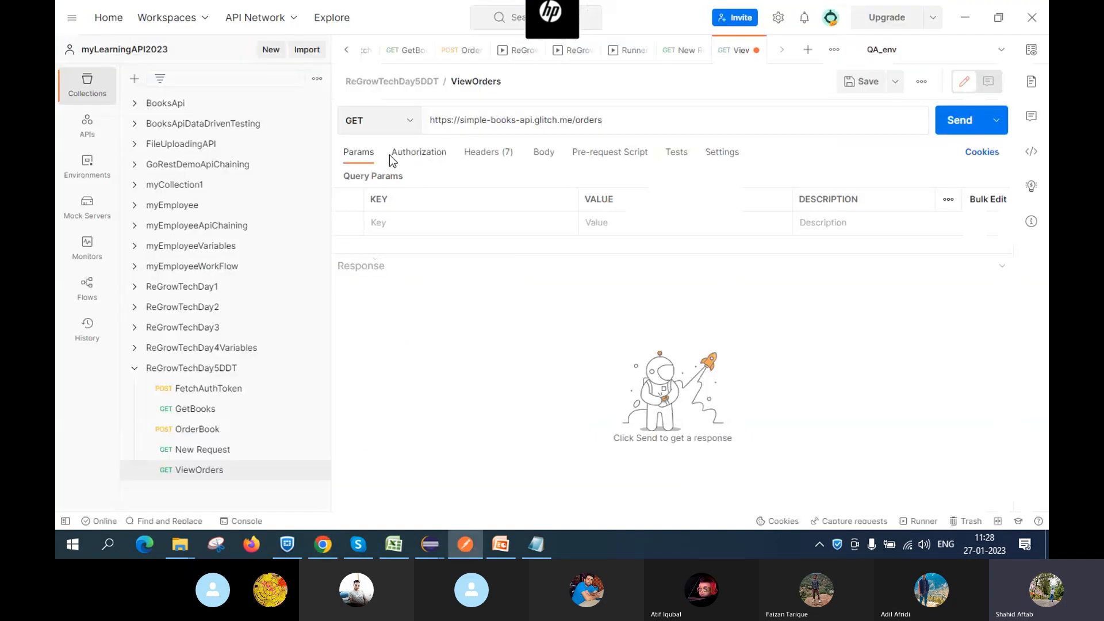
Switch ViewOrders authorization to Bearer Token, verify the access token, and save the request
click(426, 155)
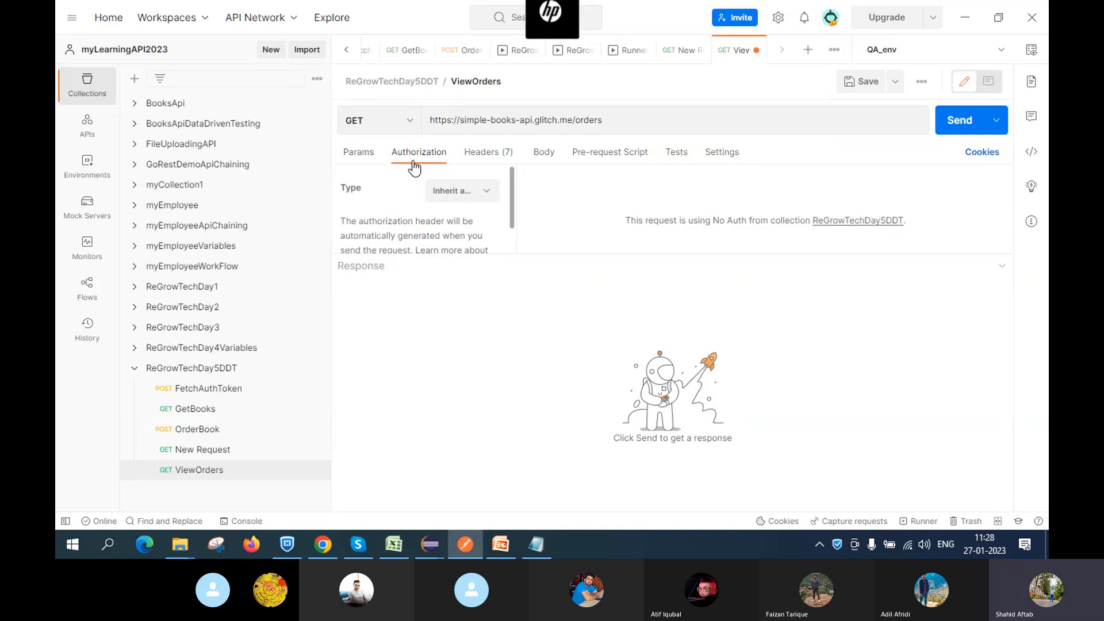
click(487, 192)
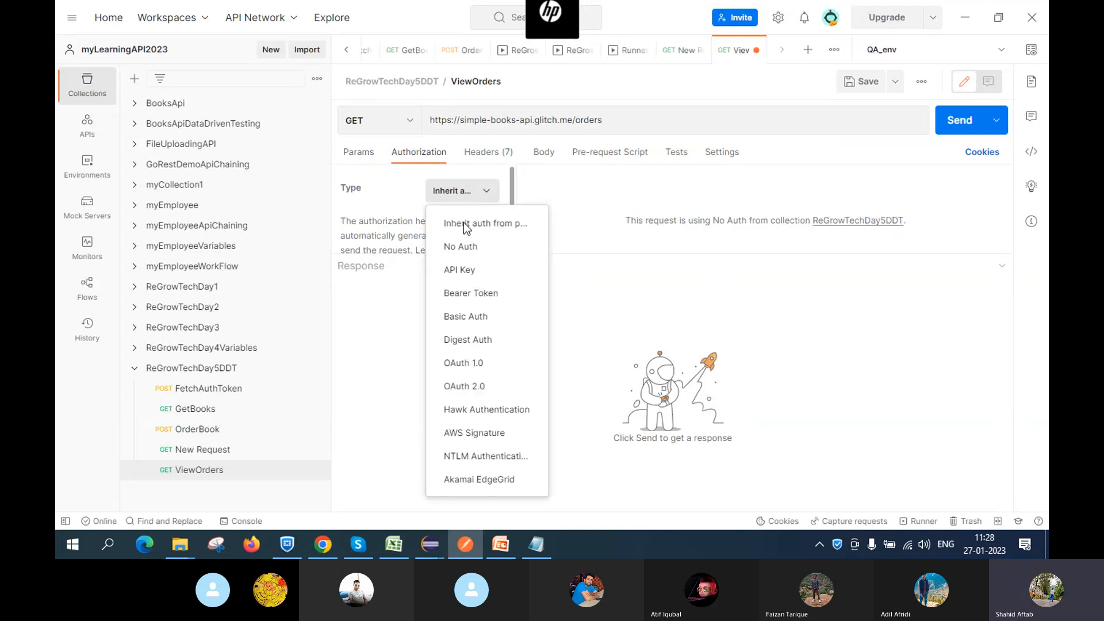
click(475, 295)
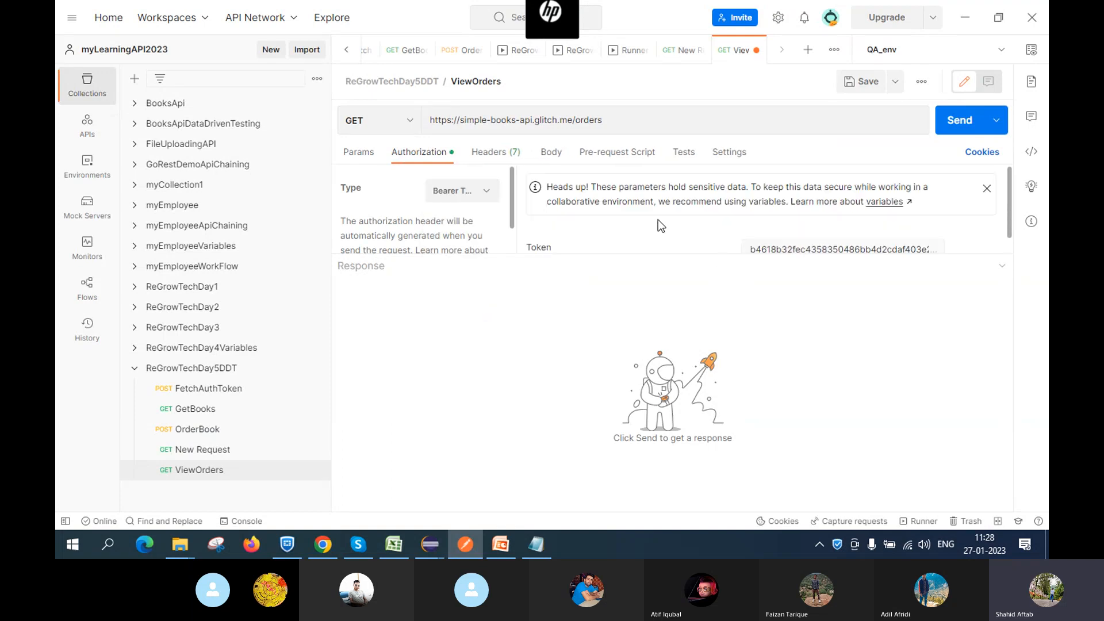
scroll(658, 219, down, 1)
click(815, 231)
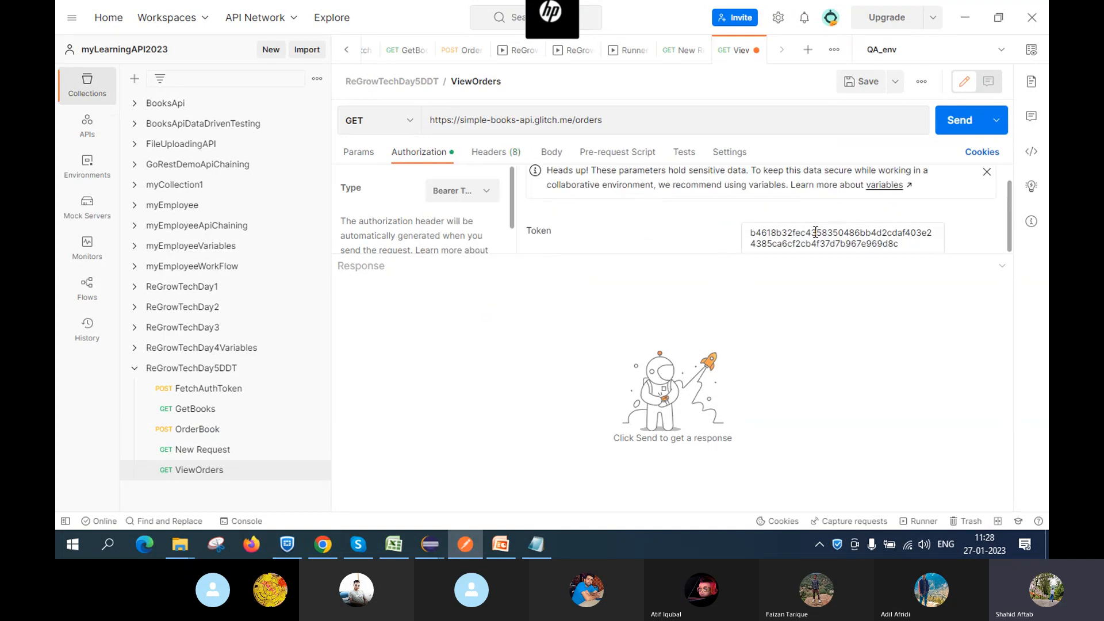
key(Right)
key(Right)
key(Right)
key(Right)
key(Right)
key(Right)
key(Right)
key(Right)
key(Right)
key(Right)
key(Right)
key(Right)
key(Right)
key(Right)
key(Right)
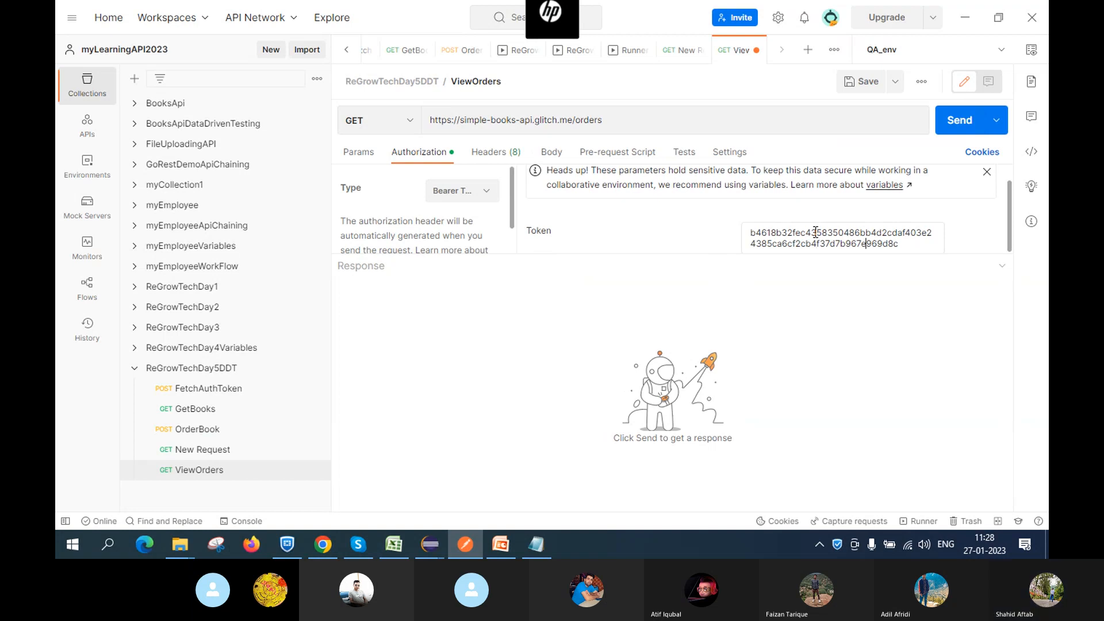
click(556, 338)
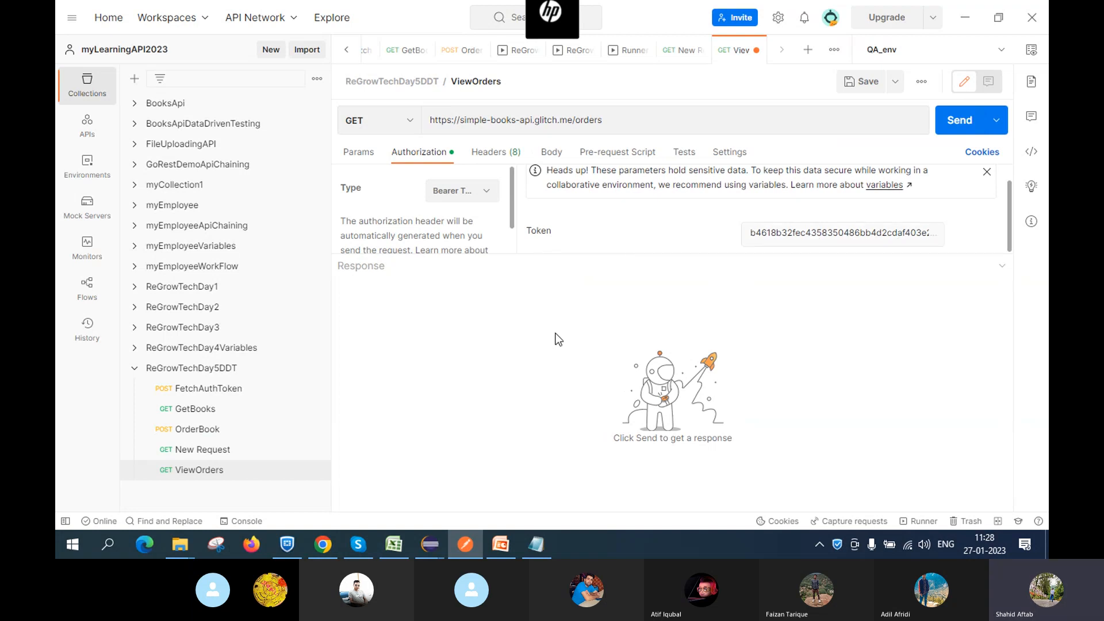
click(846, 80)
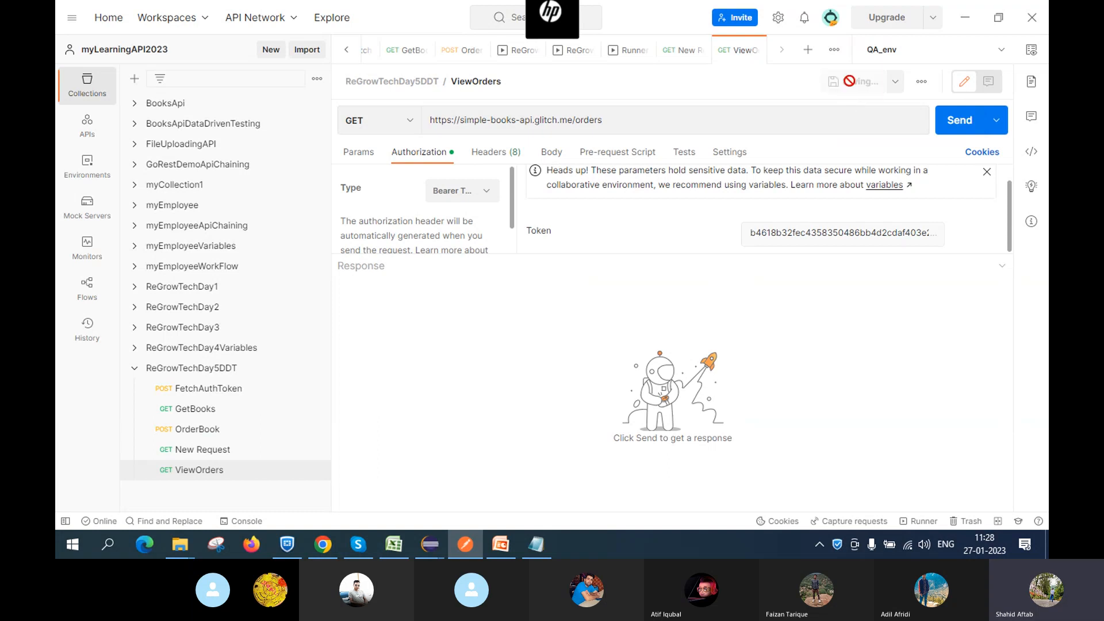
Send ViewOrders and review the 200 OK JSON list of orders with bookId, customerName, quantity
click(957, 122)
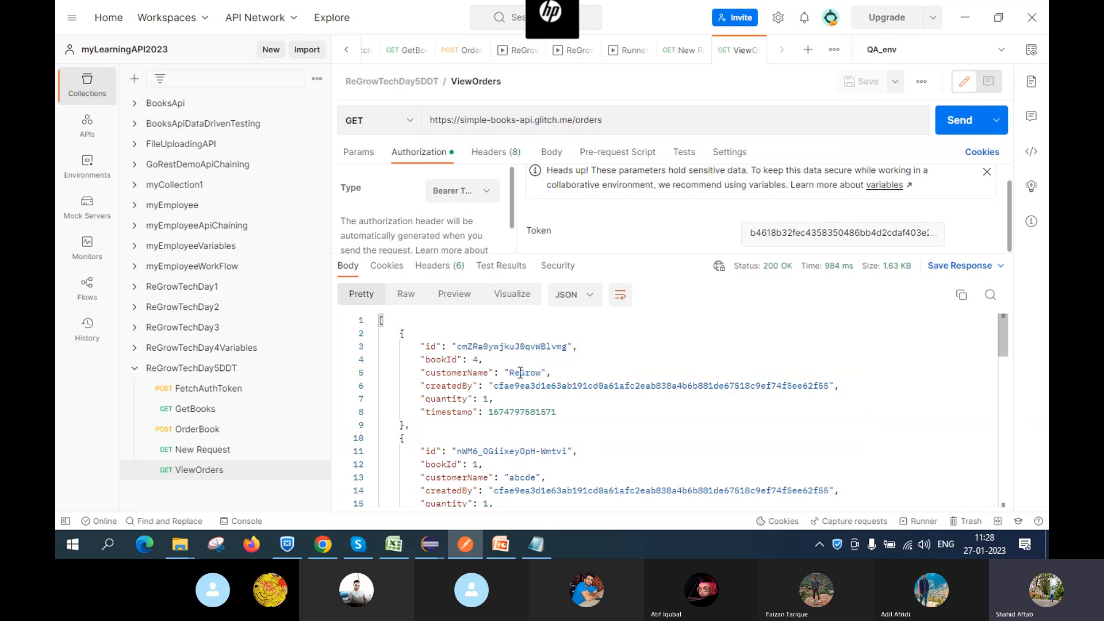
scroll(601, 373, down, 2)
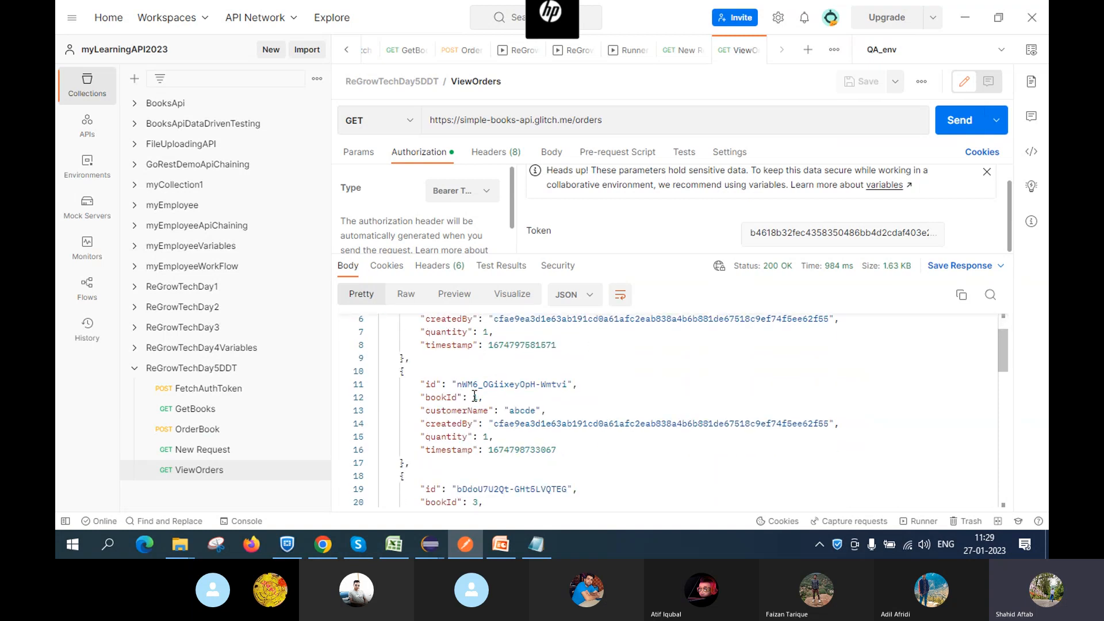
scroll(477, 391, down, 1)
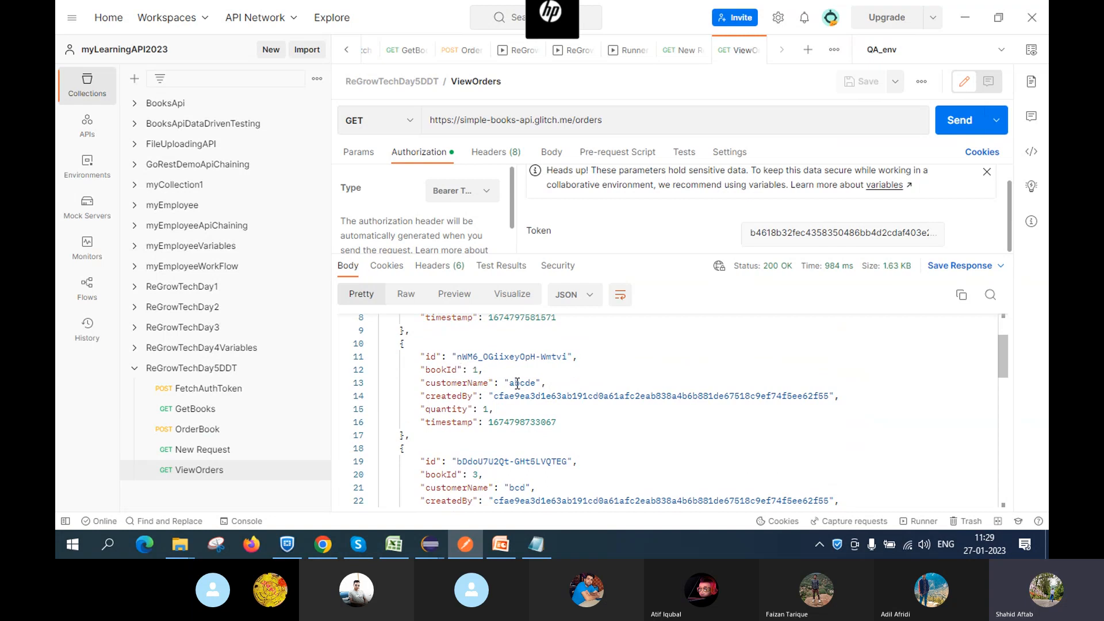
scroll(548, 384, down, 1)
scroll(548, 384, down, 1)
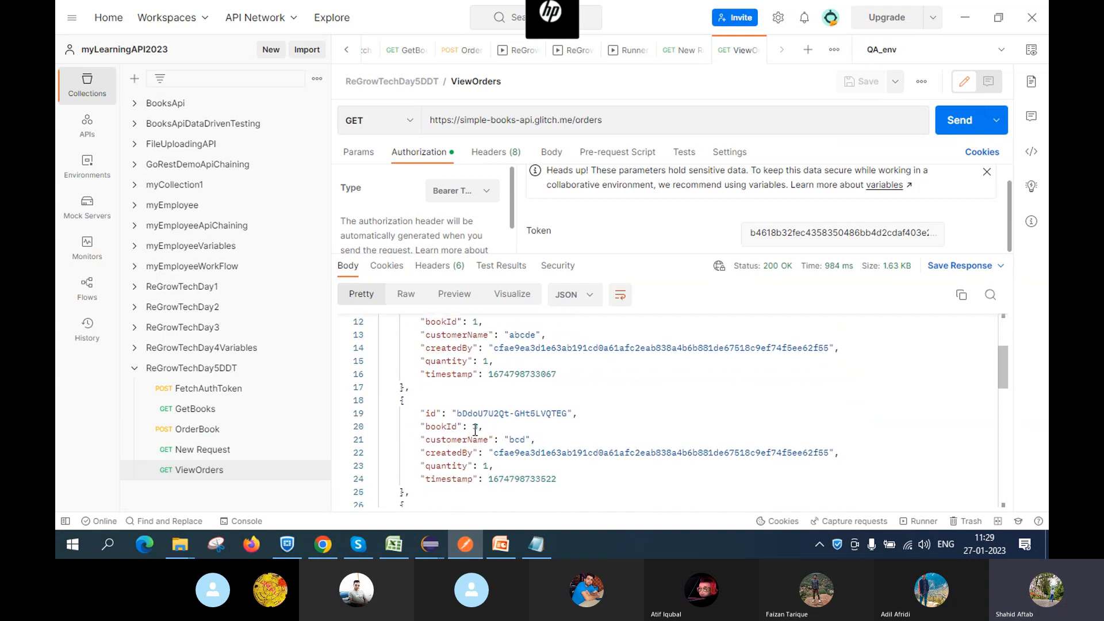
scroll(539, 421, down, 2)
scroll(502, 455, down, 10)
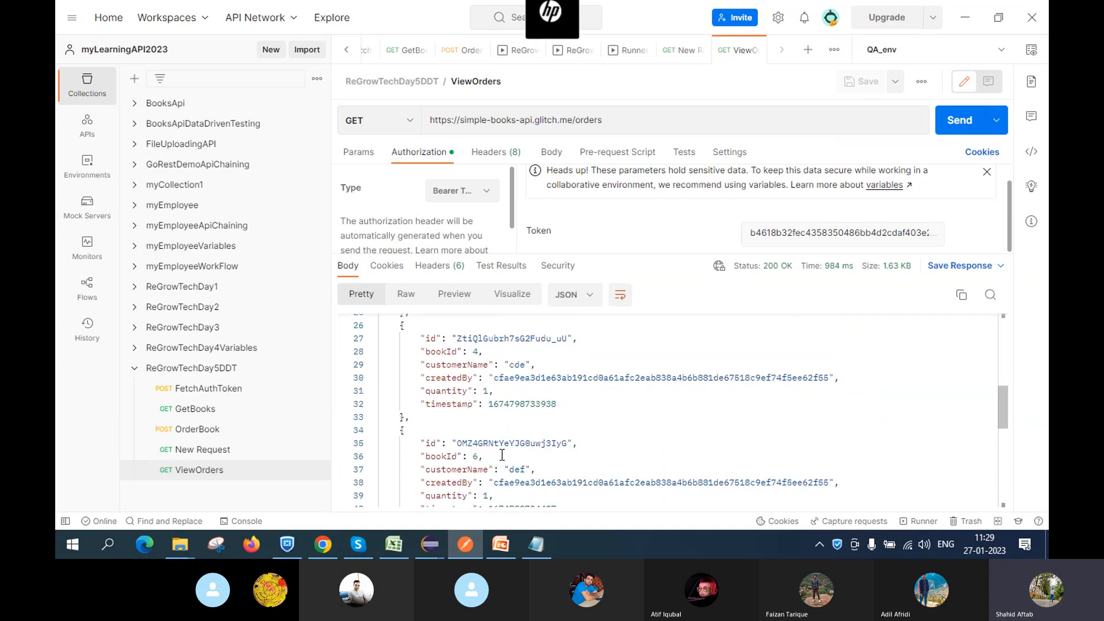
scroll(501, 455, up, 1)
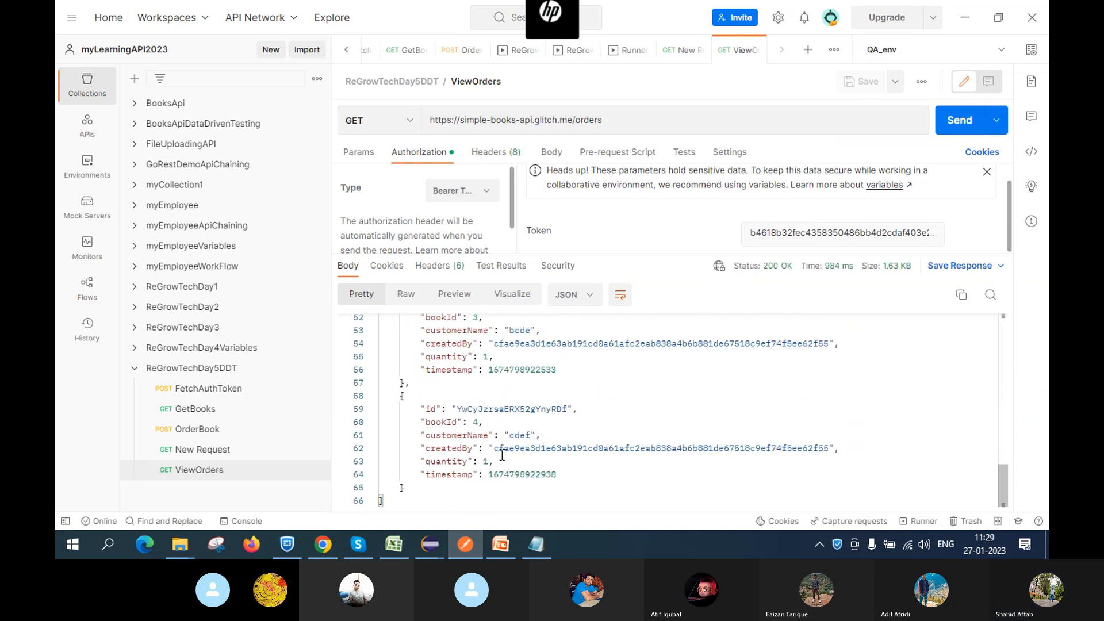
scroll(501, 454, up, 14)
scroll(502, 455, down, 3)
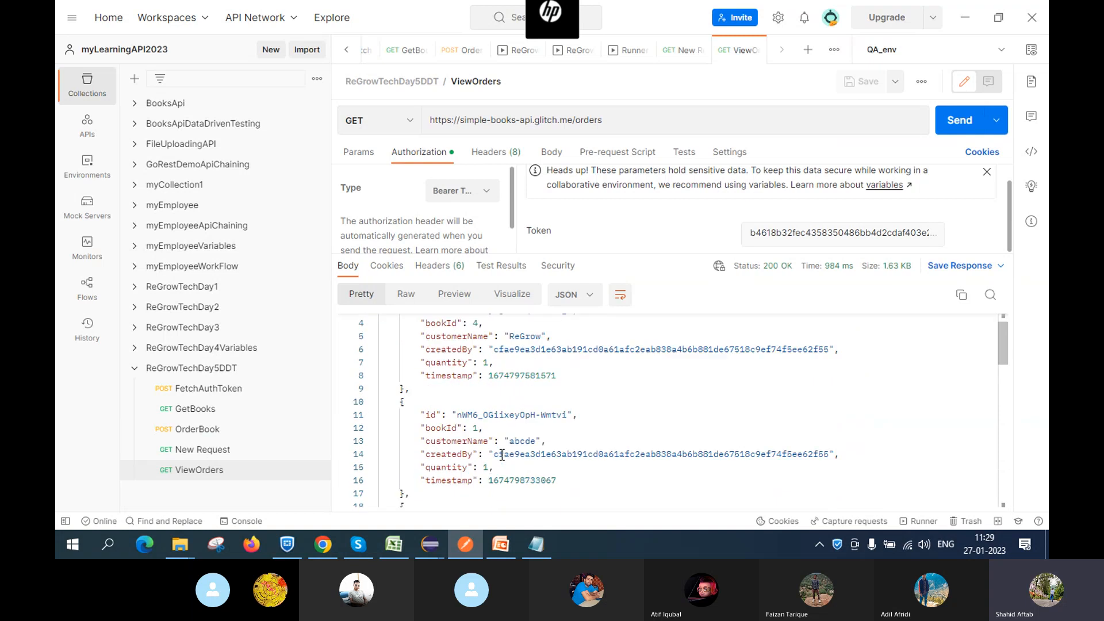
scroll(502, 455, up, 5)
scroll(501, 455, down, 7)
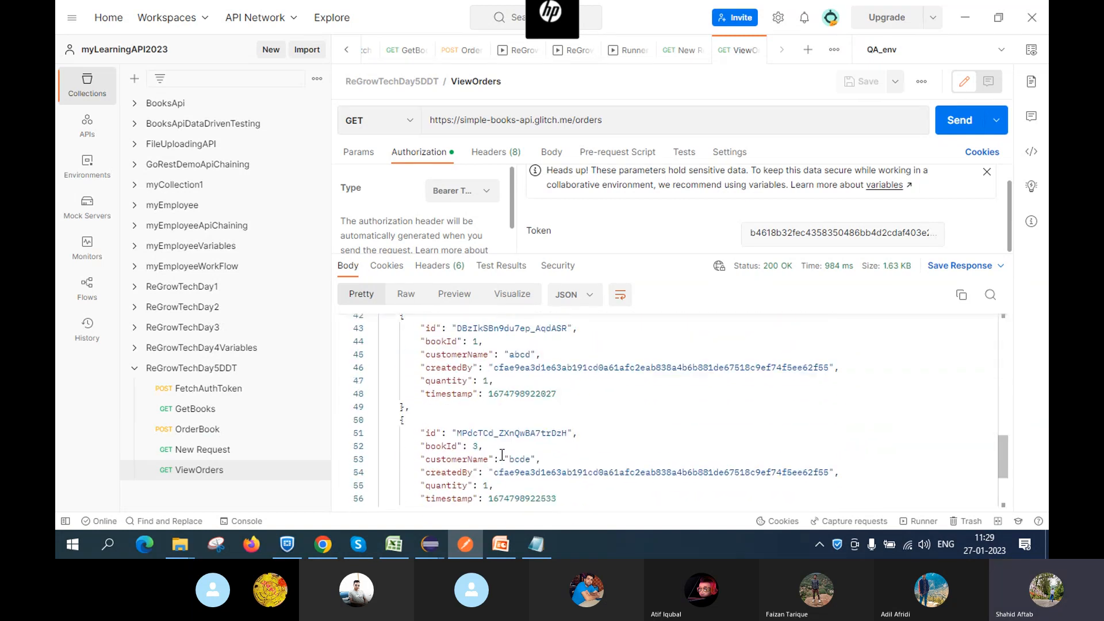
scroll(502, 455, down, 5)
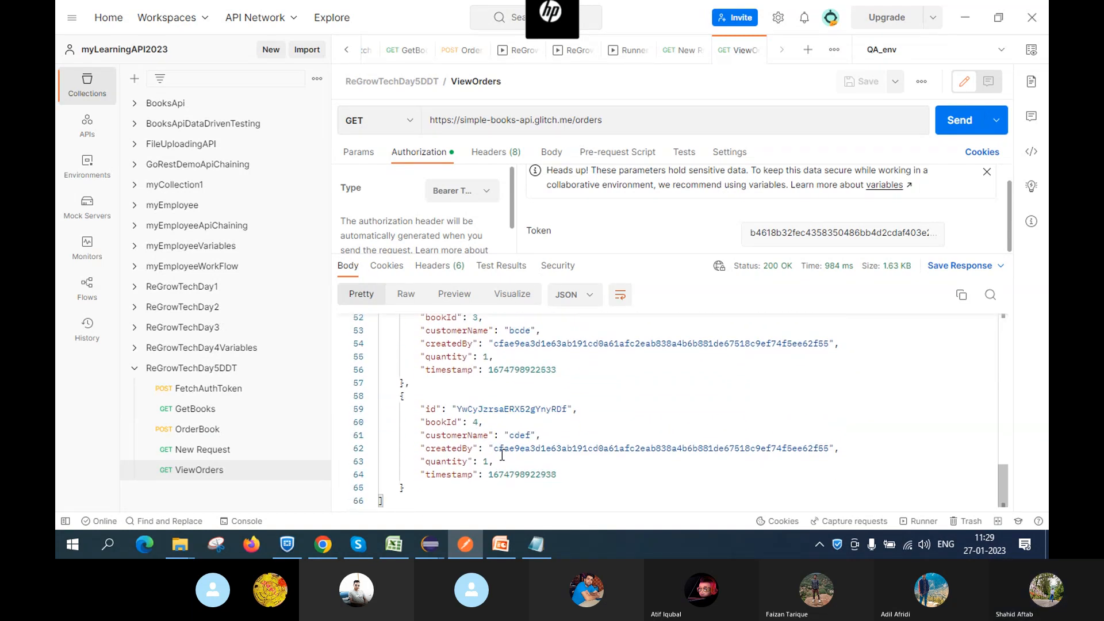
scroll(502, 454, up, 8)
scroll(502, 455, up, 5)
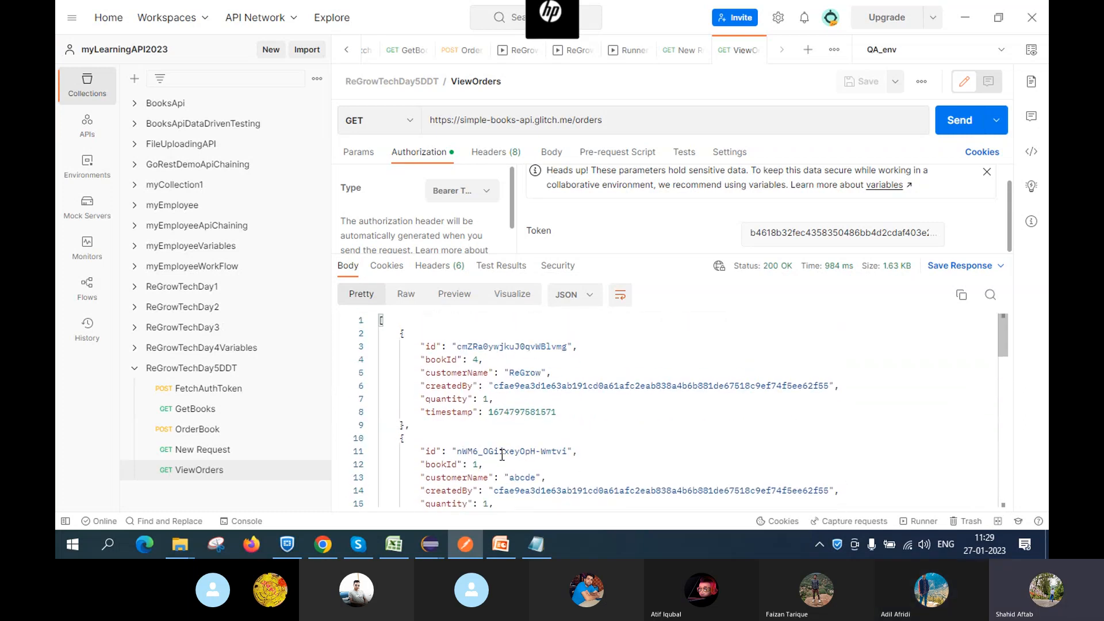
Select the first order's id on line 3 of the response, then view the GitHub docs
scroll(502, 455, down, 3)
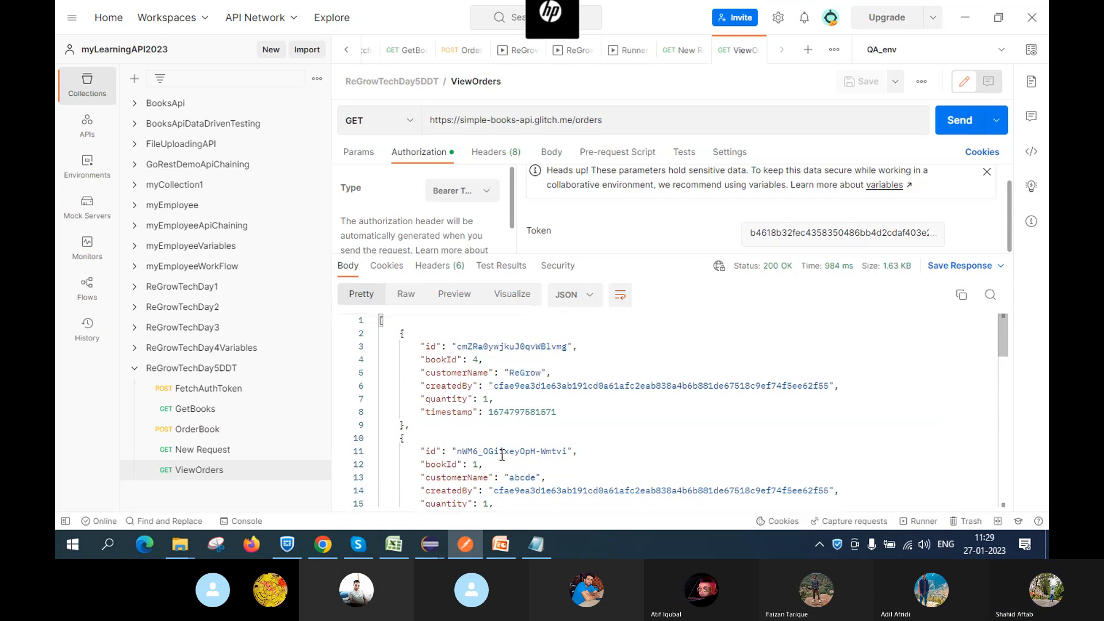
scroll(502, 455, up, 3)
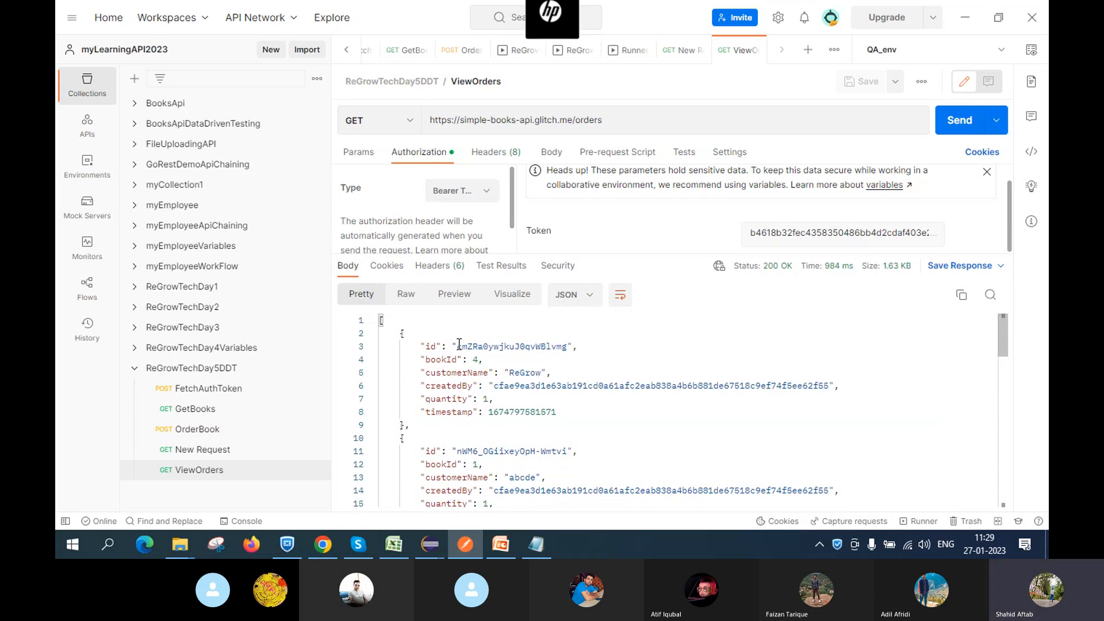
drag(458, 346, 567, 346)
key(ctrl+c)
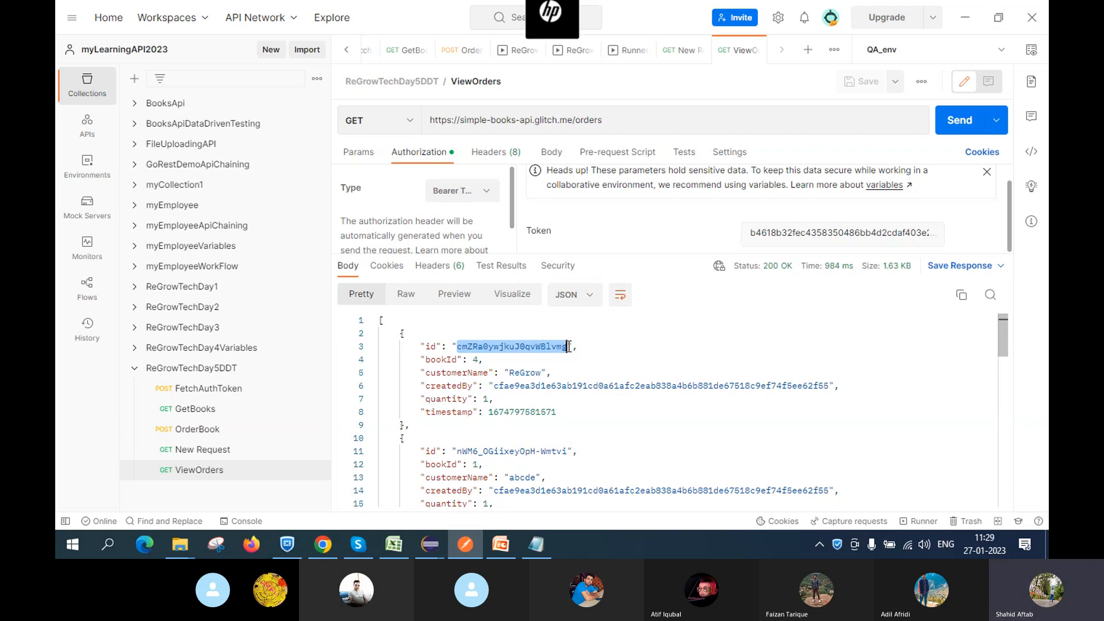
key(alt+Tab)
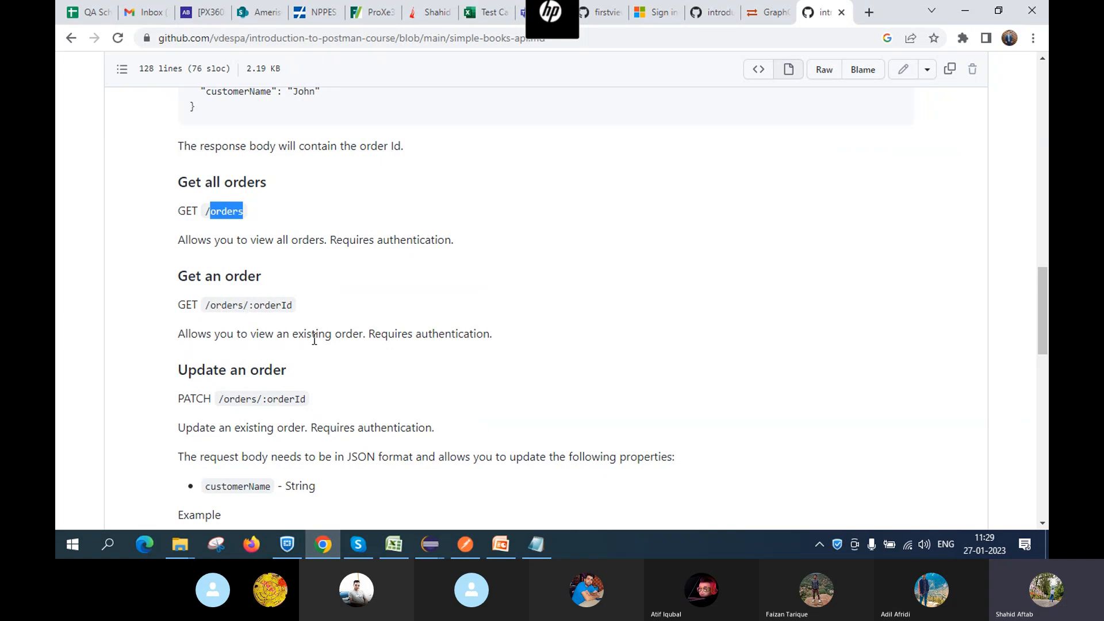
Append '/' and the copied order id to the ViewOrders URL, save, and send it
key(alt+Tab)
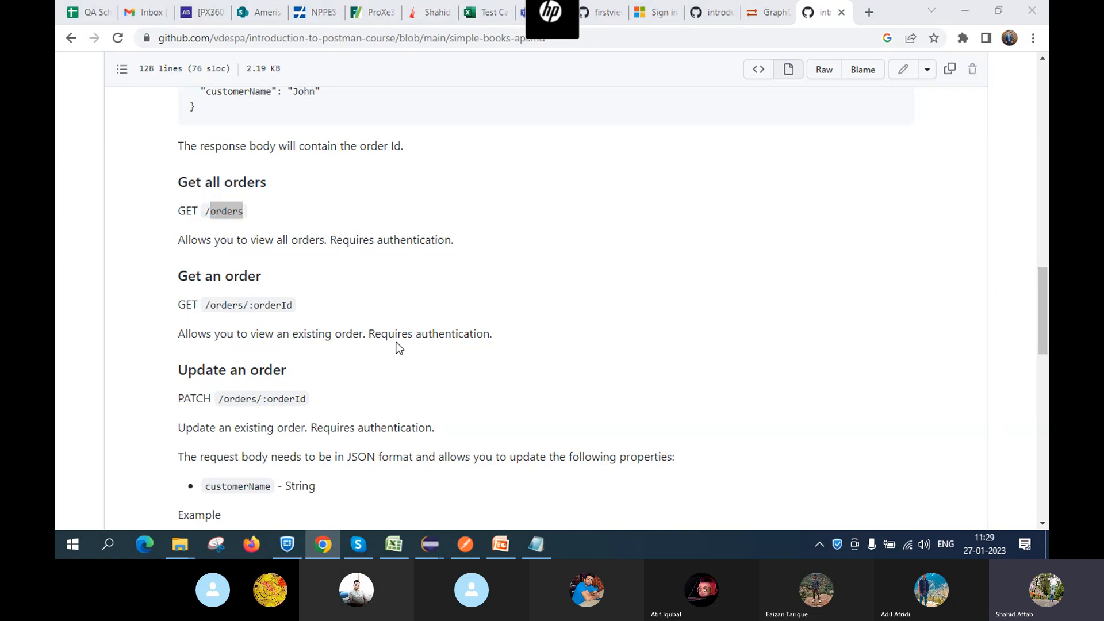
click(612, 125)
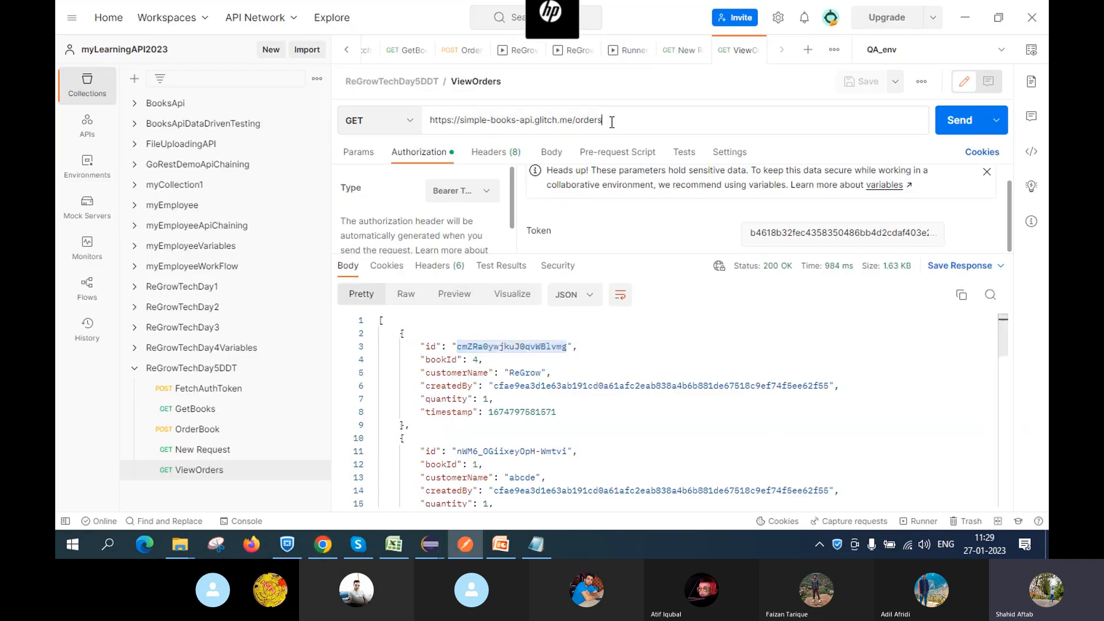
text(/)
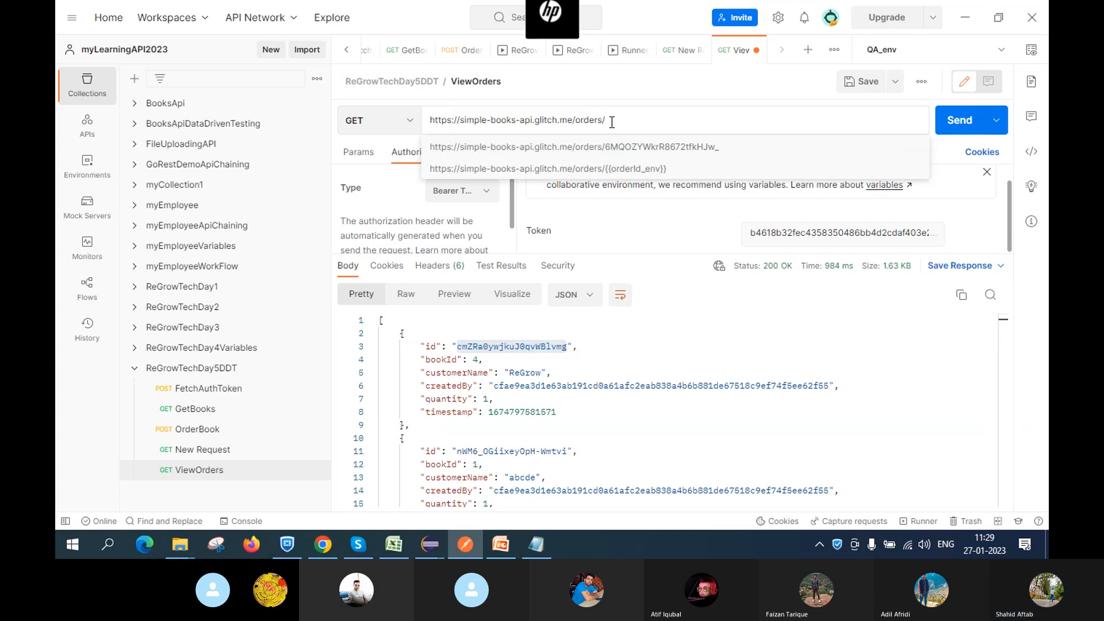
key(ctrl+v)
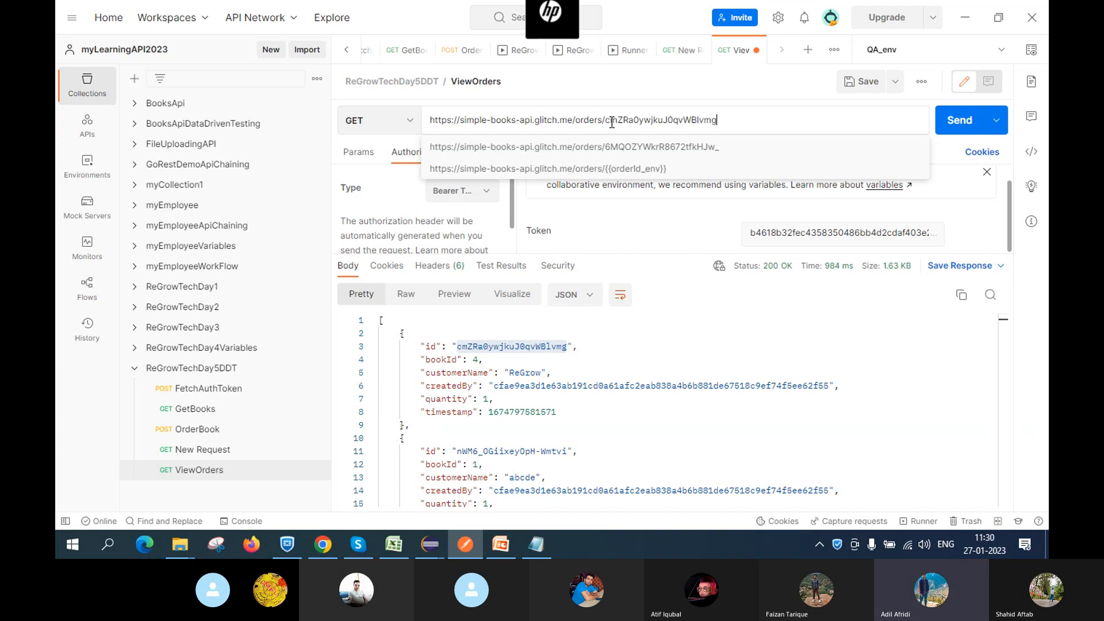
click(870, 81)
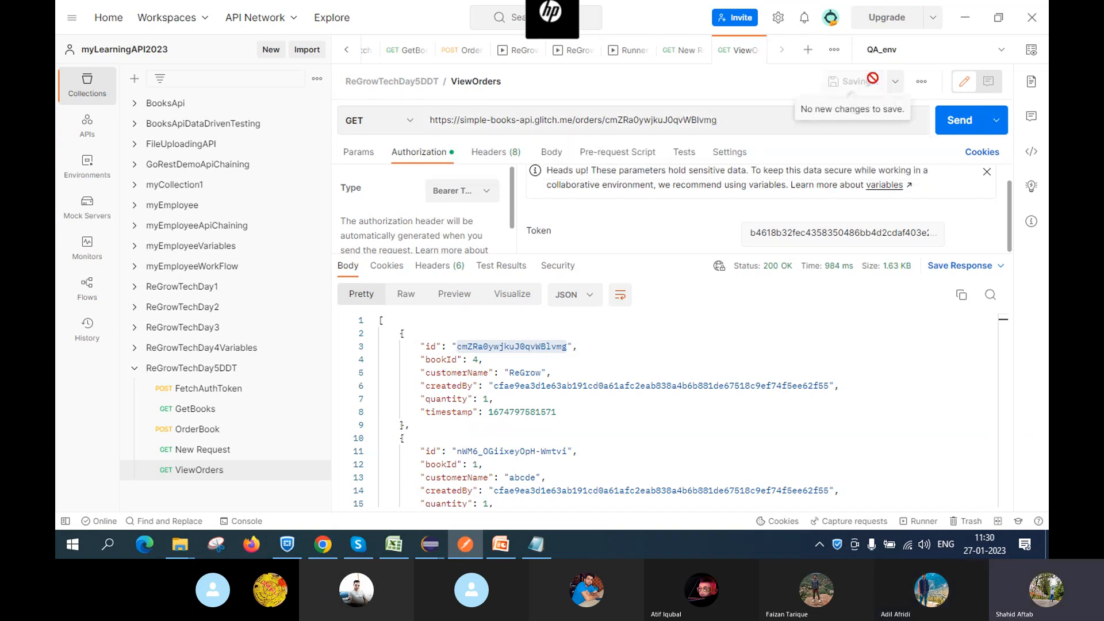
click(959, 121)
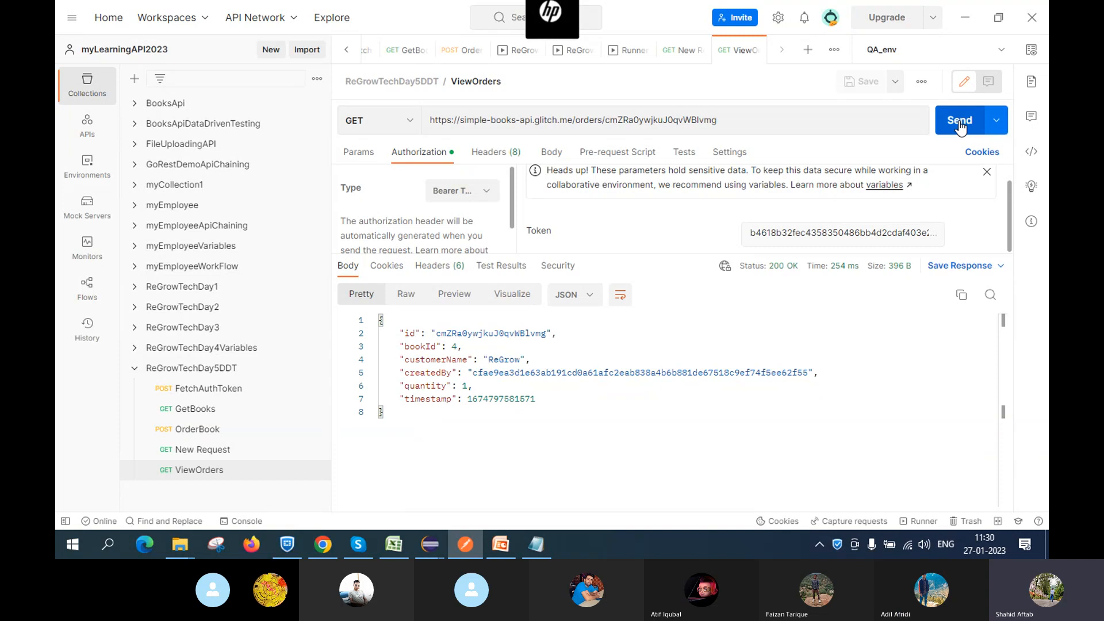
key(alt+Tab)
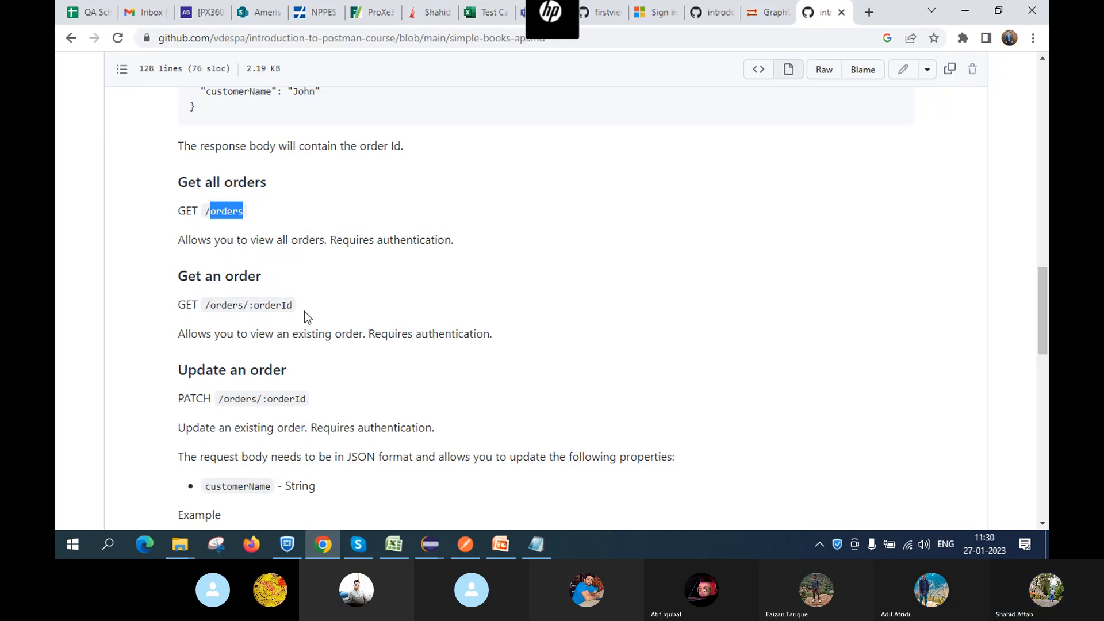
Scroll the GitHub docs to the PATCH /orders/:orderId 'Update an order' section, then return to Postman
scroll(305, 316, down, 1)
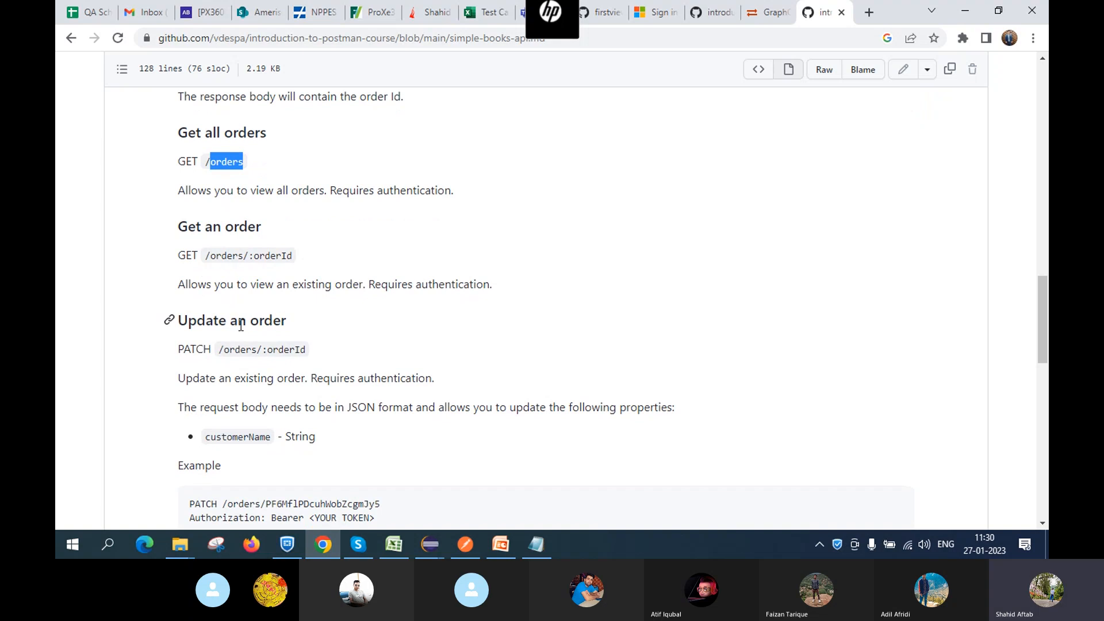
scroll(320, 328, down, 1)
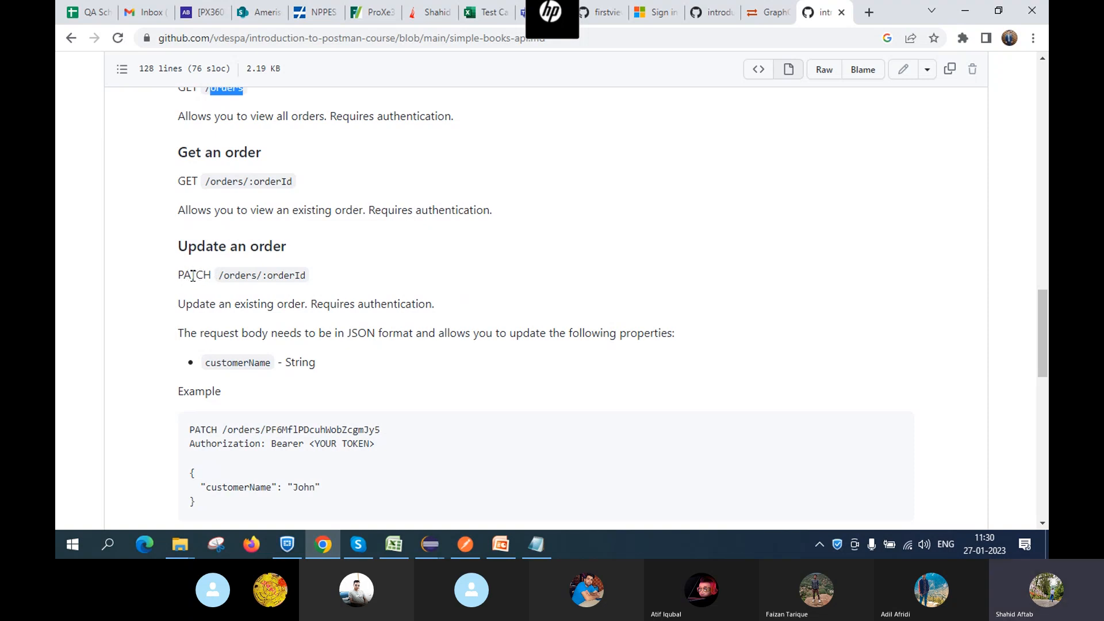
key(alt+Tab)
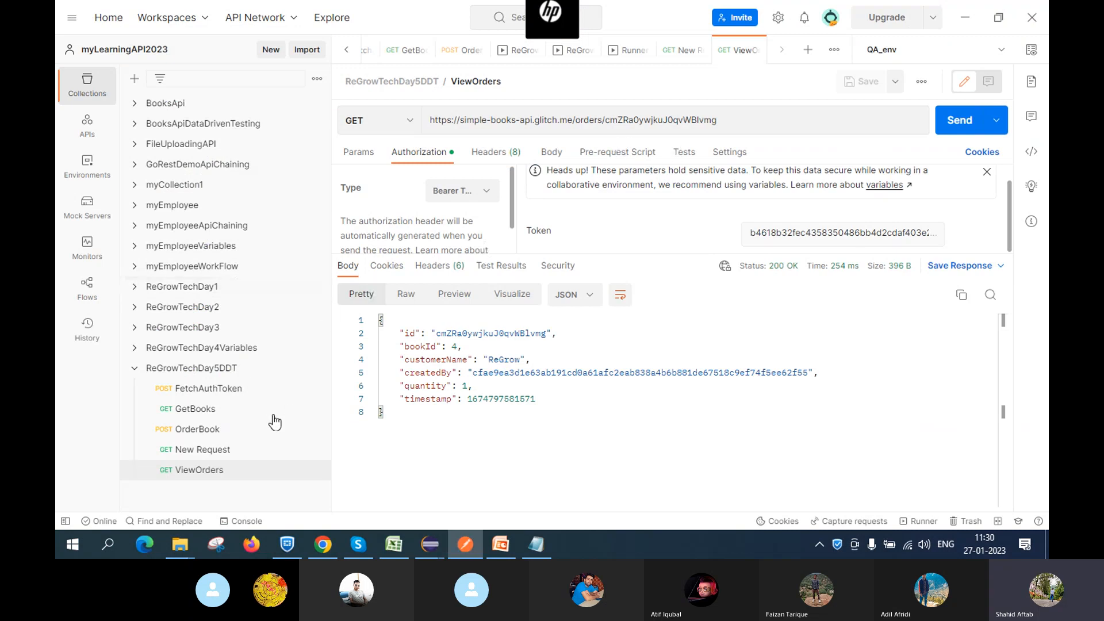
Switch the spare New Request to PATCH, rename it 'UpdateOrder', and save it
click(221, 457)
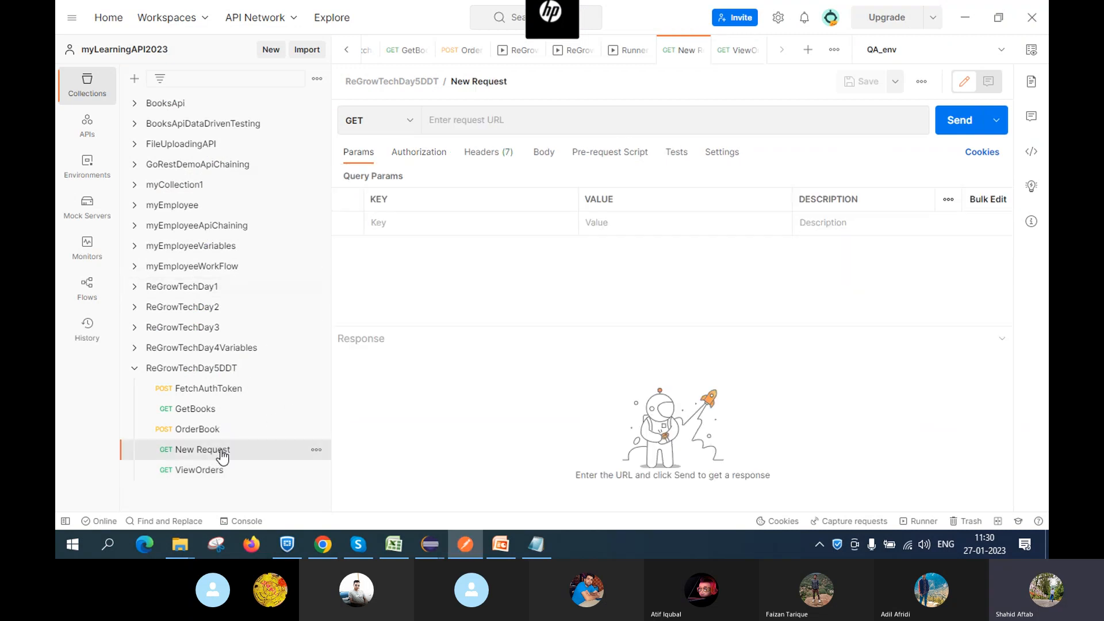
click(405, 121)
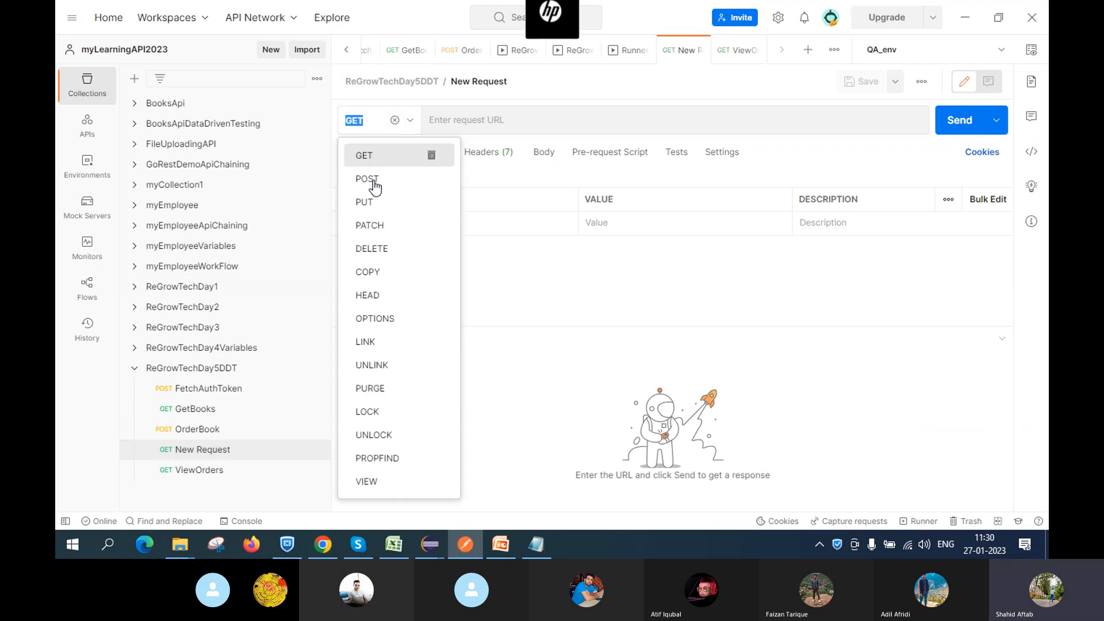
click(375, 224)
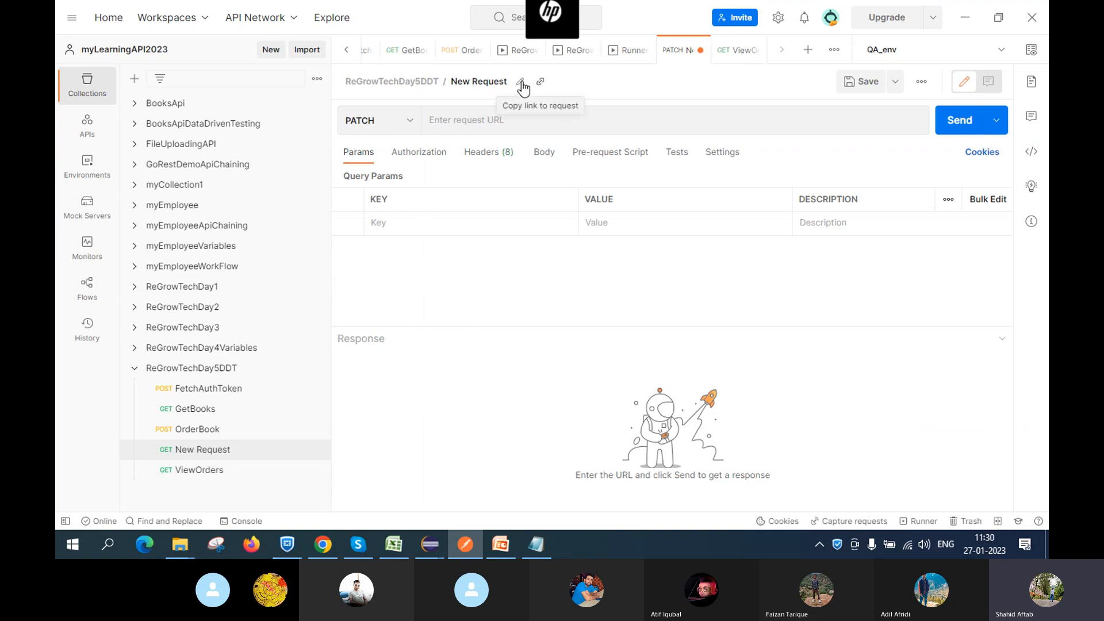
click(520, 82)
key(BackSpace)
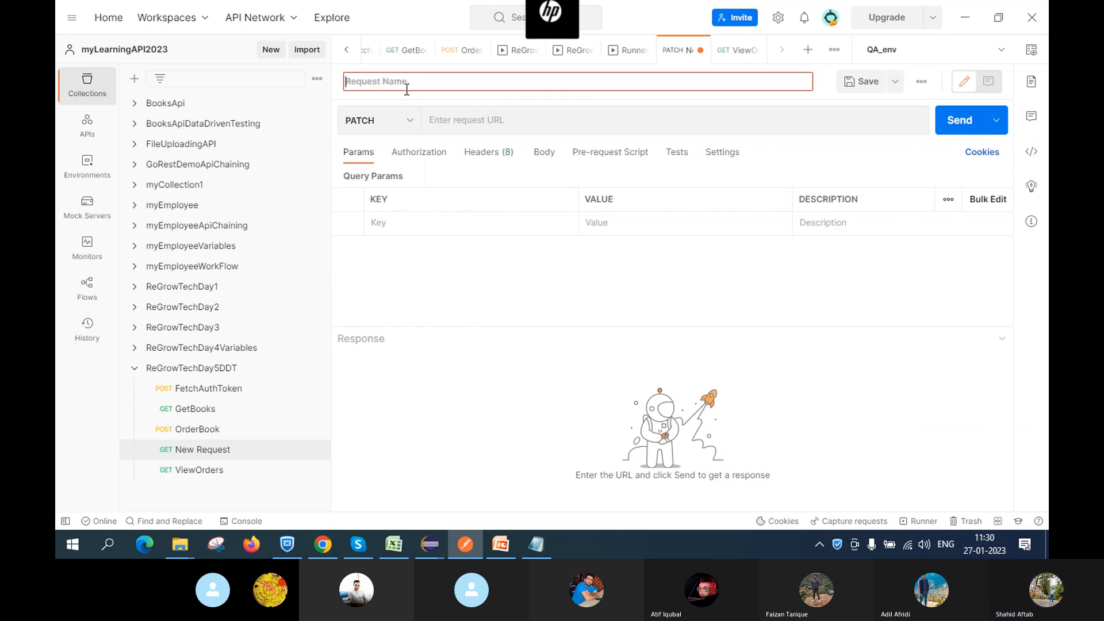
text(Update)
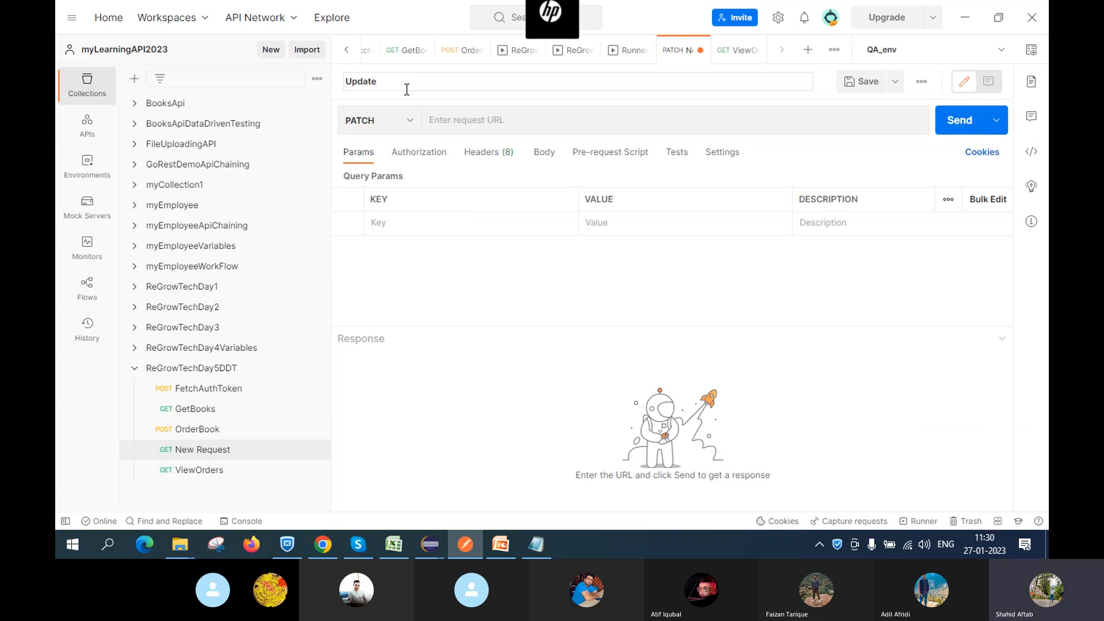
text(Ordetr)
key(BackSpace)
text(r)
click(855, 84)
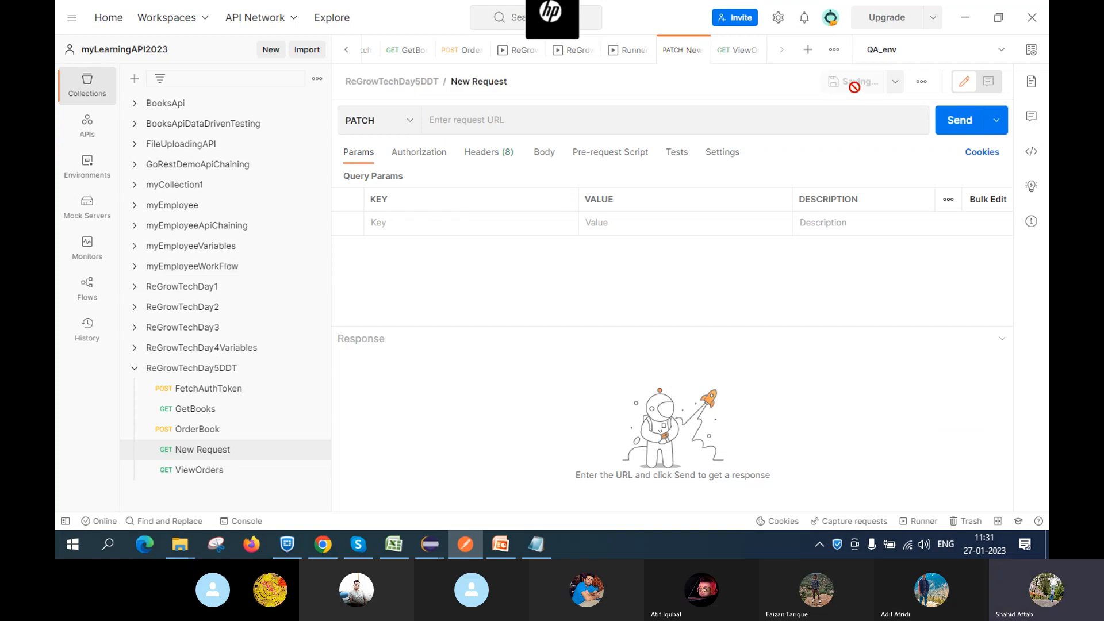
click(466, 120)
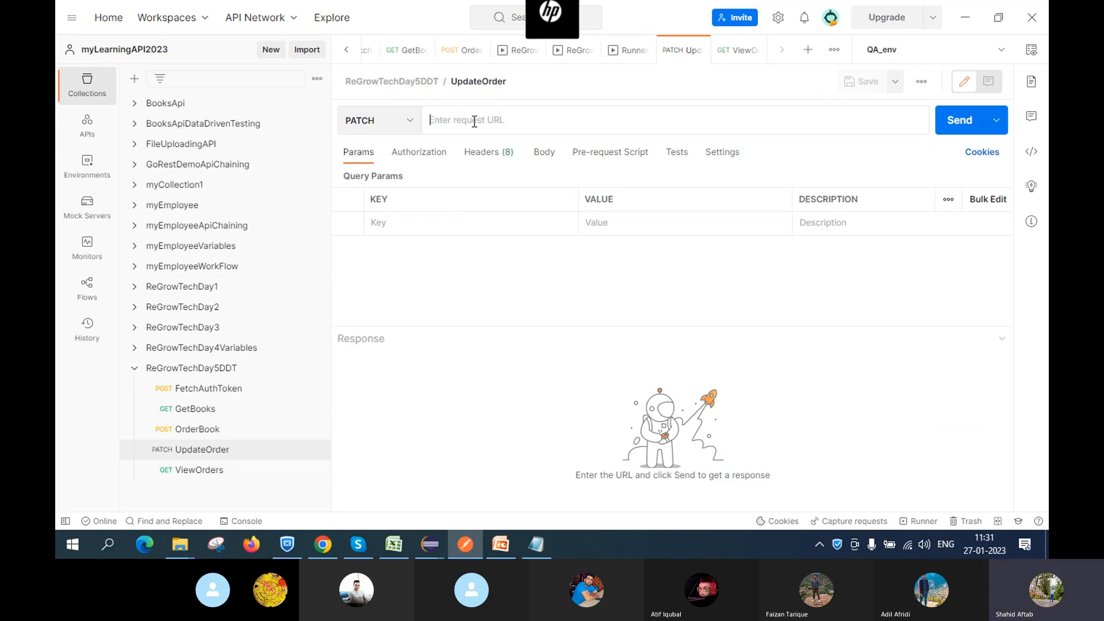
Copy the order URL from ViewOrders into UpdateOrder's URL field
click(246, 476)
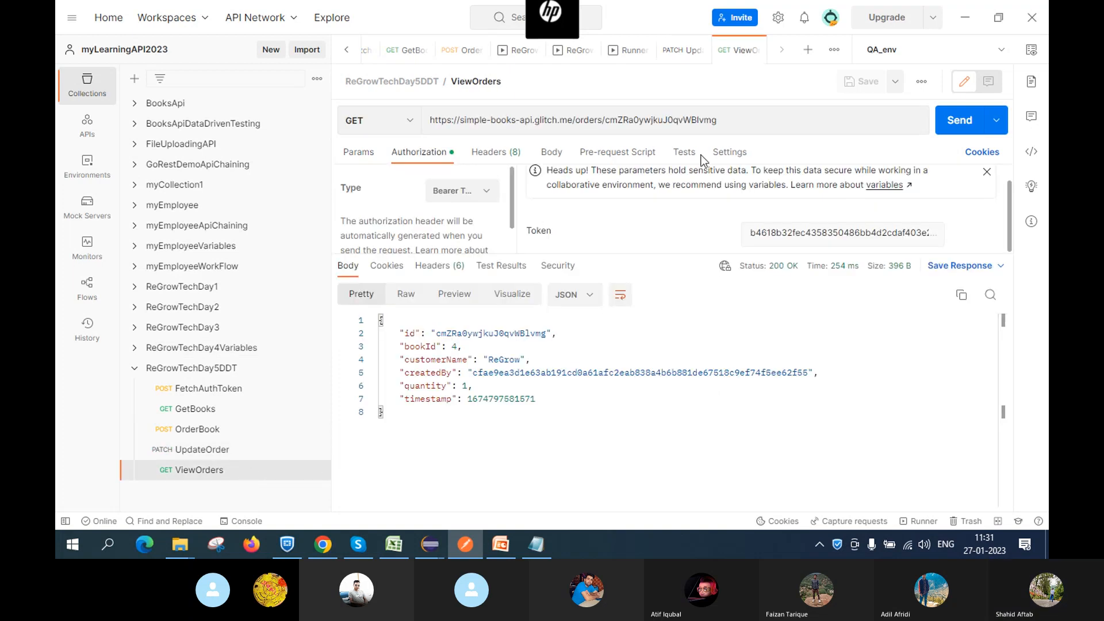
click(767, 115)
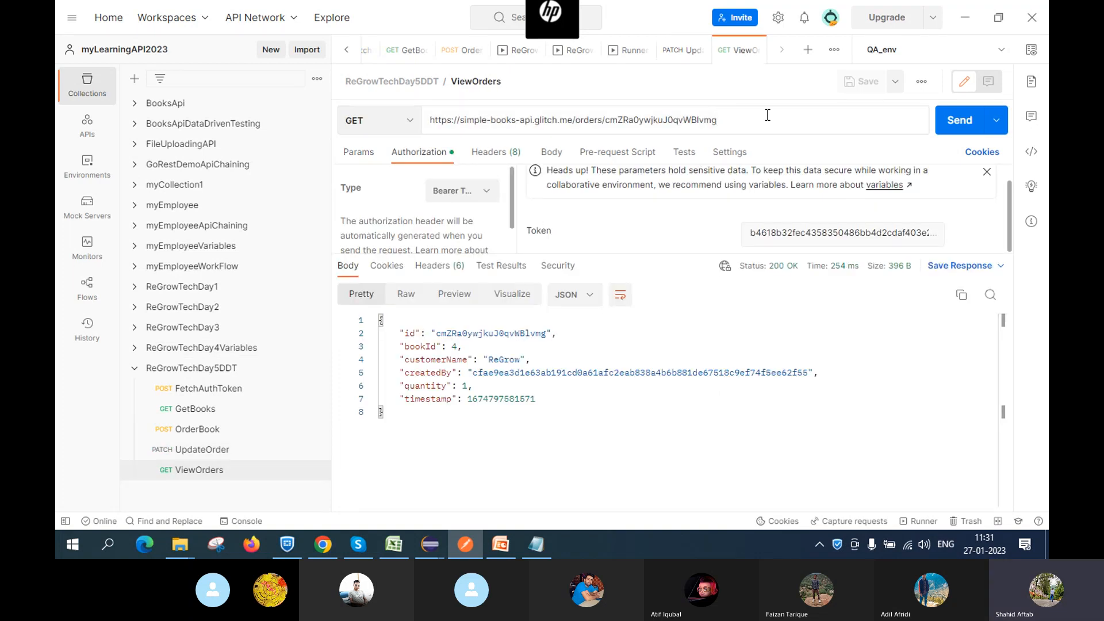
key(ctrl+a)
key(ctrl+c)
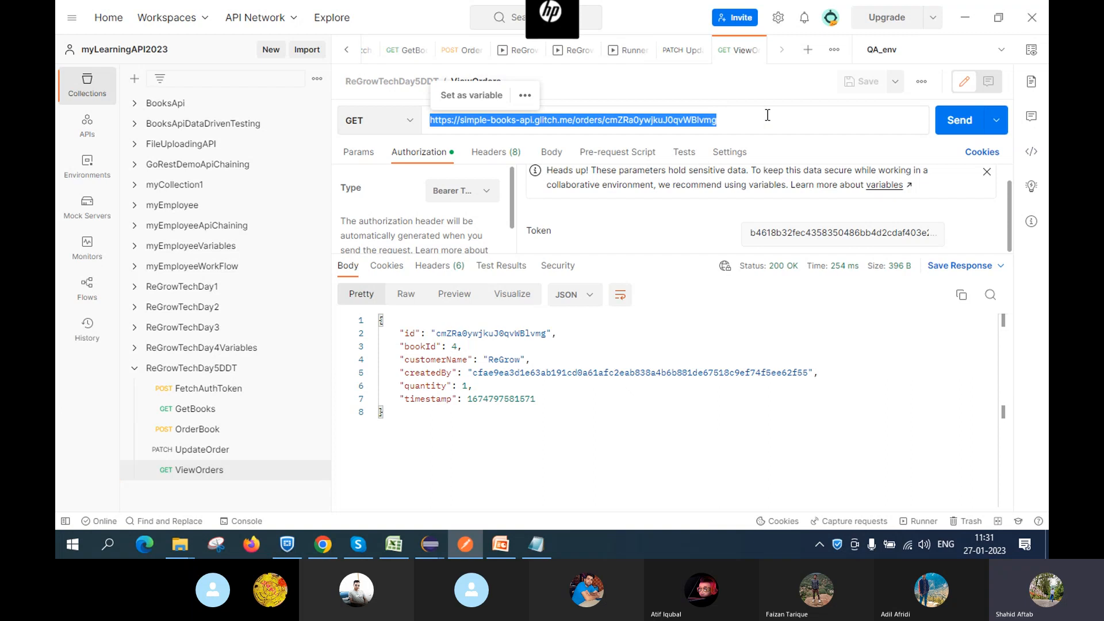
click(217, 452)
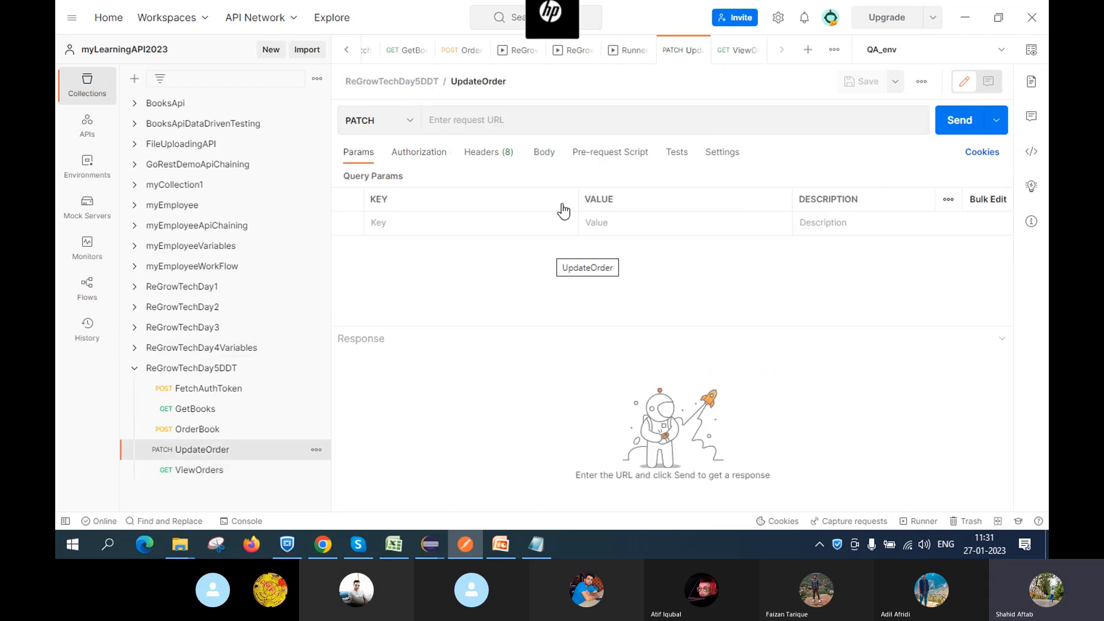
click(519, 121)
key(ctrl+v)
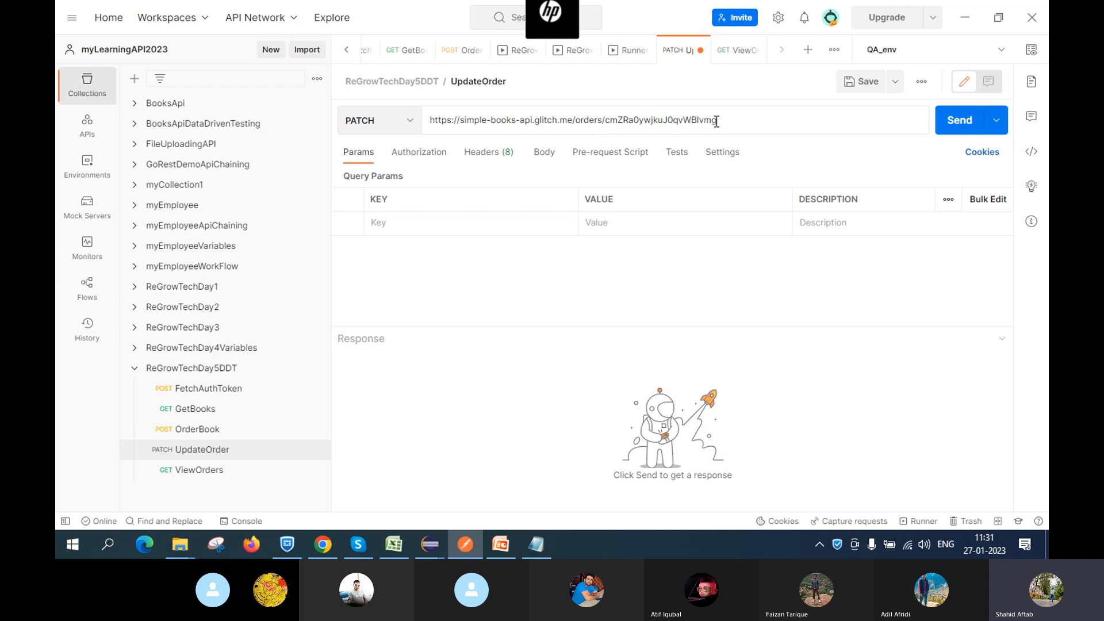
click(322, 546)
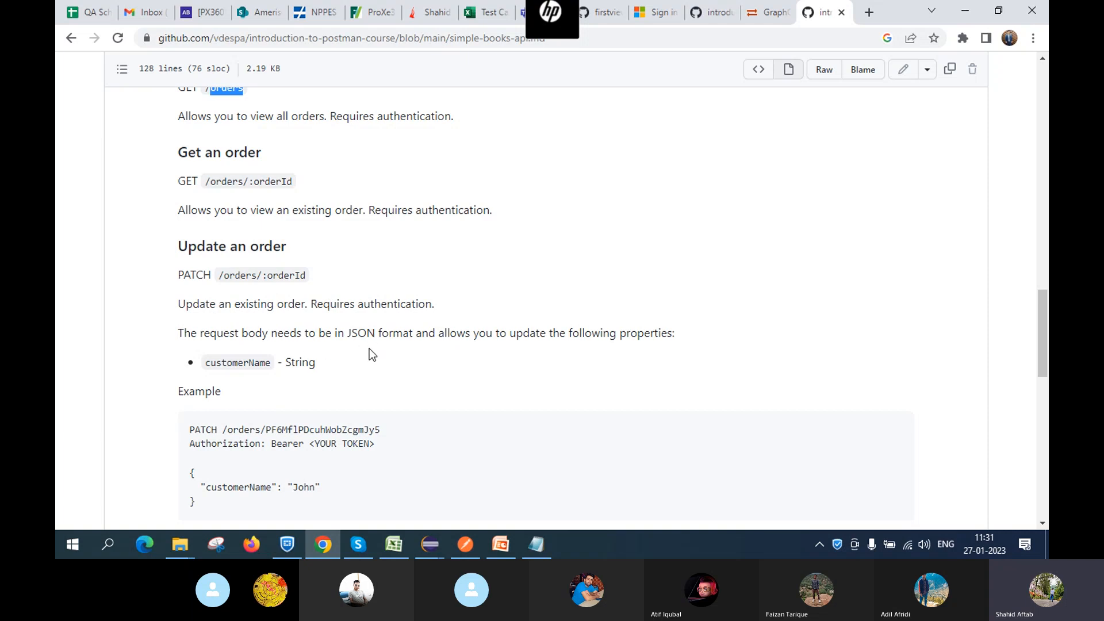
Scroll the GitHub docs to the PATCH example's JSON customerName body, then return to Postman
scroll(345, 347, down, 1)
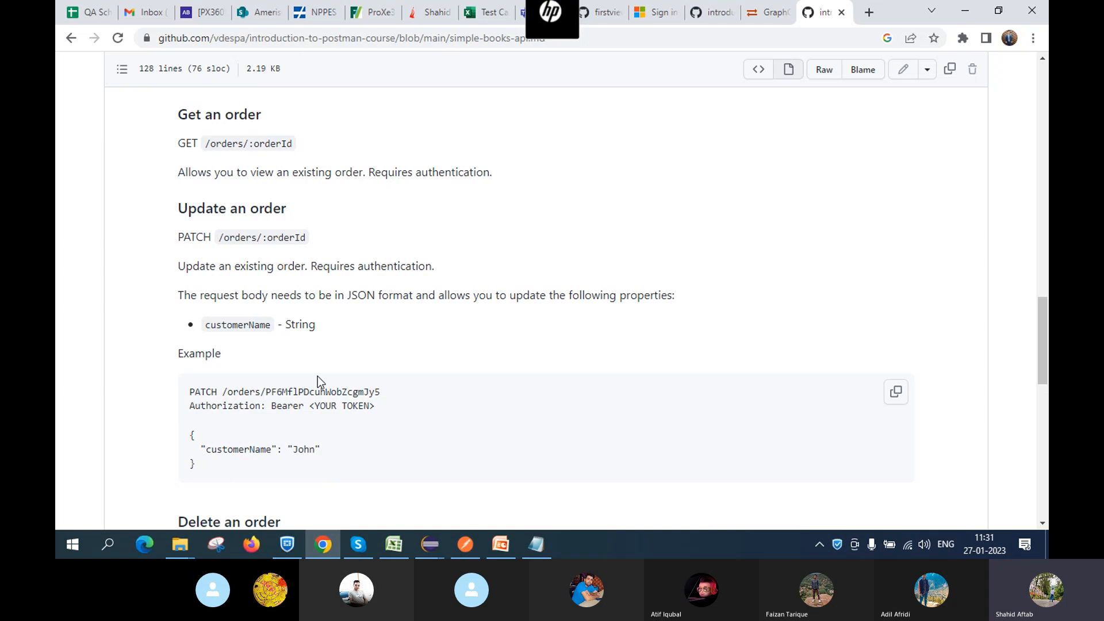
click(466, 544)
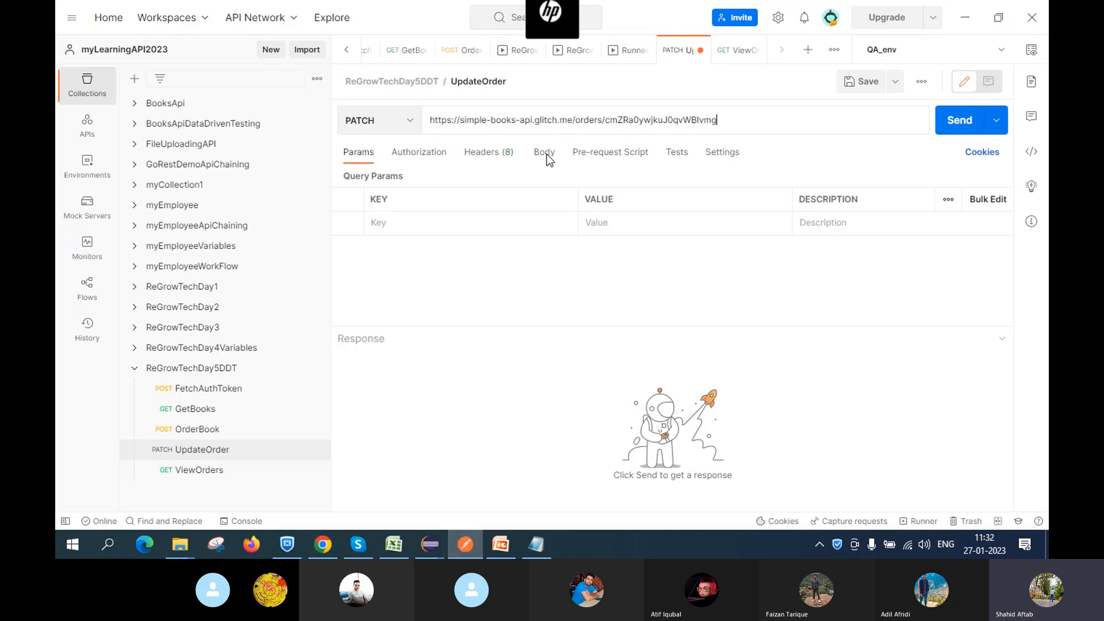
Set the UpdateOrder request body type to raw JSON
click(544, 153)
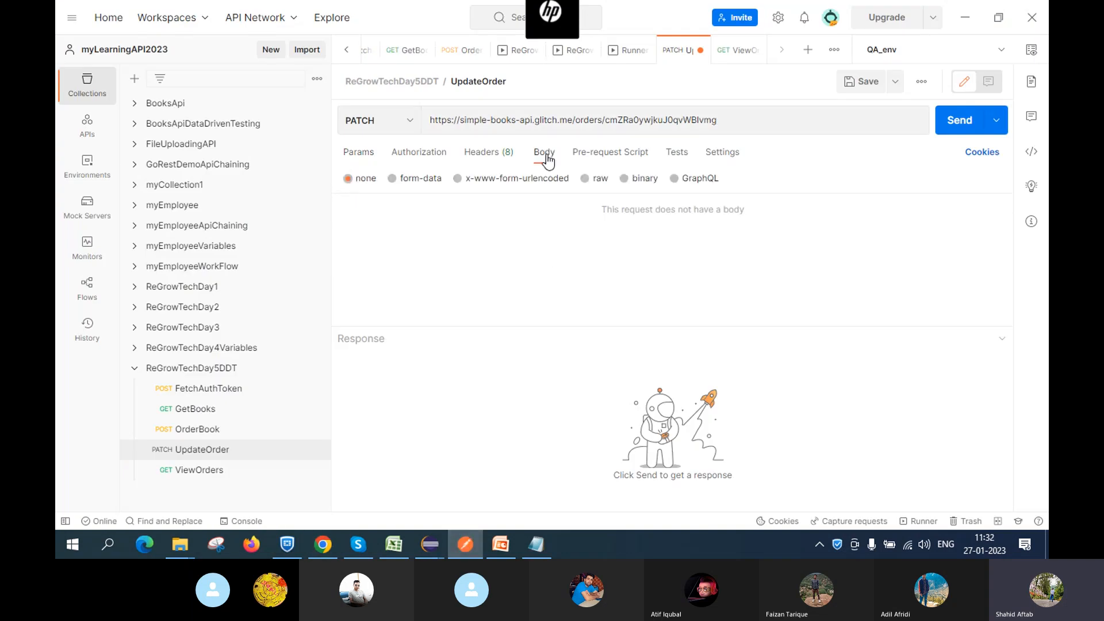
click(595, 186)
click(741, 180)
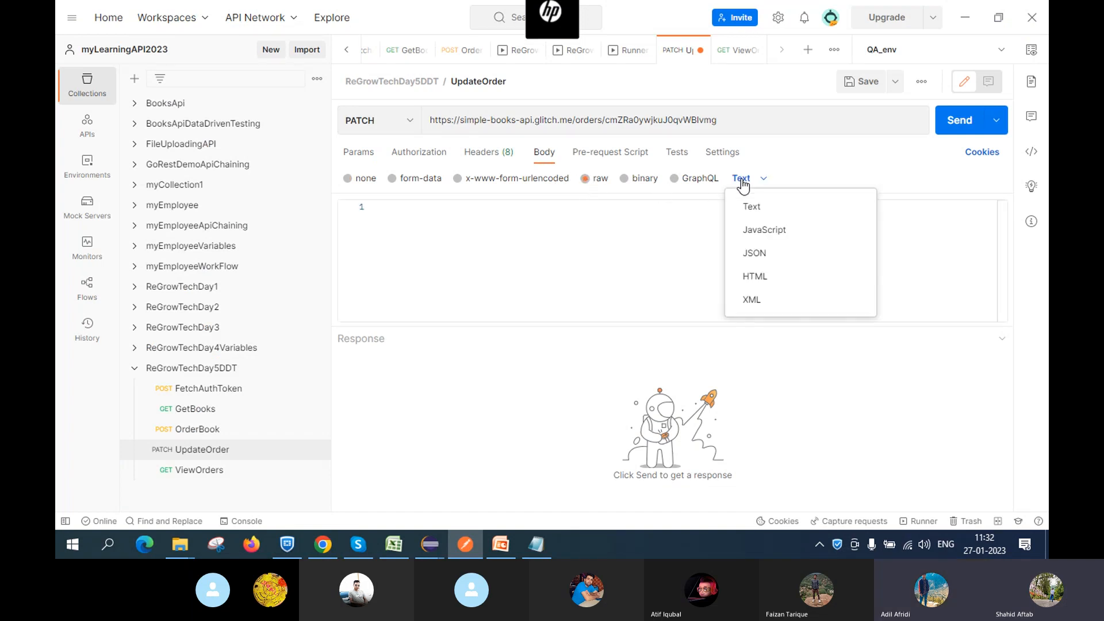
click(755, 253)
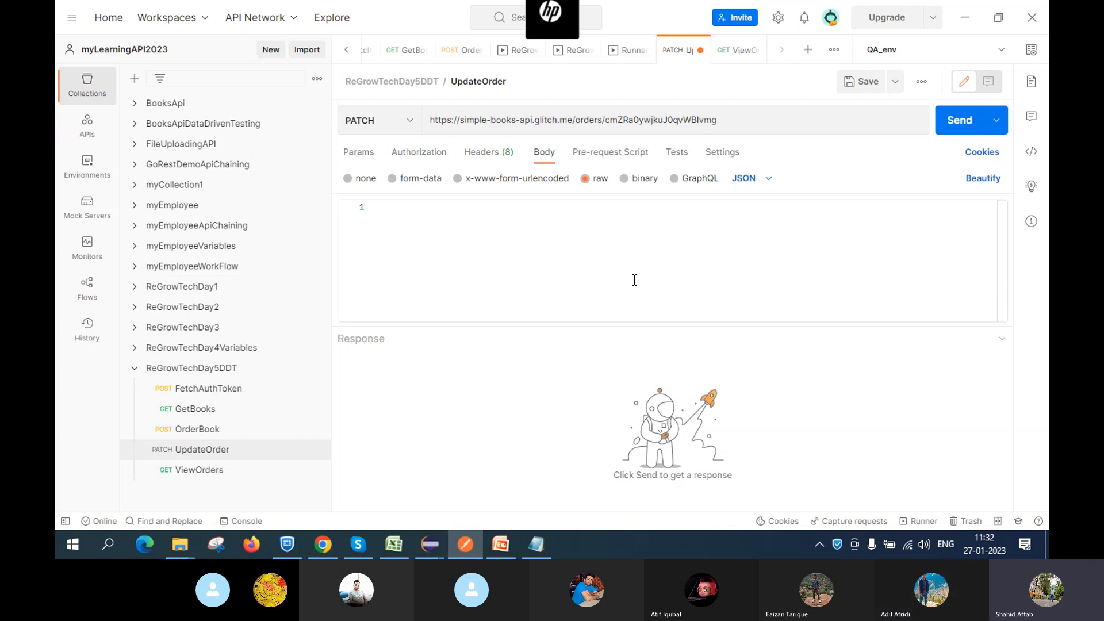
Paste the GitHub example body and change customerName from John to Shahid
click(323, 544)
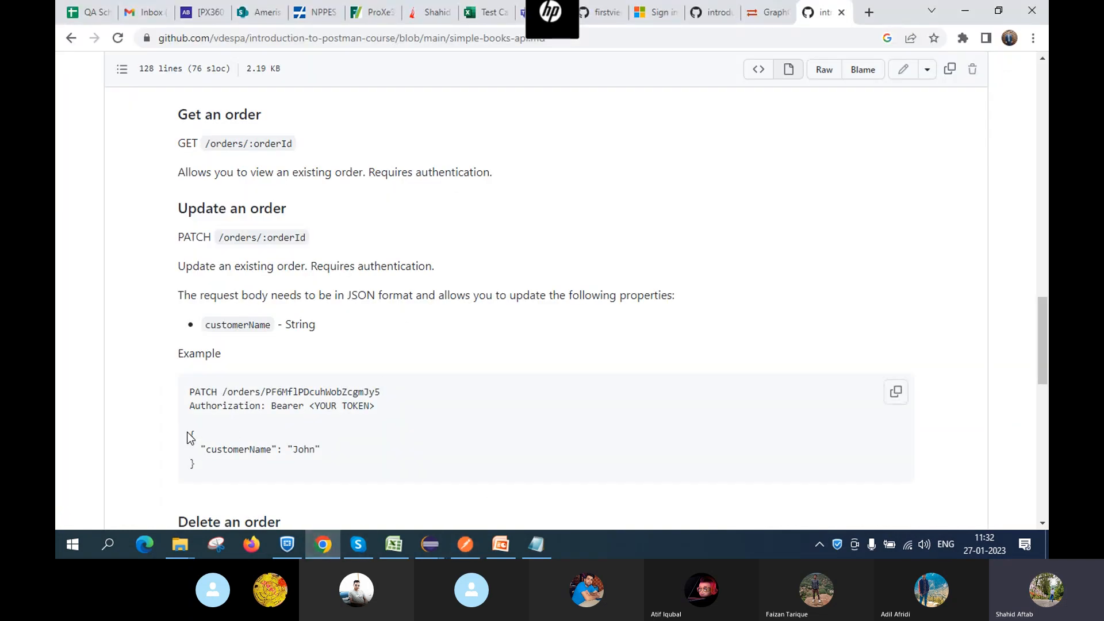
drag(189, 438, 224, 471)
key(ctrl+c)
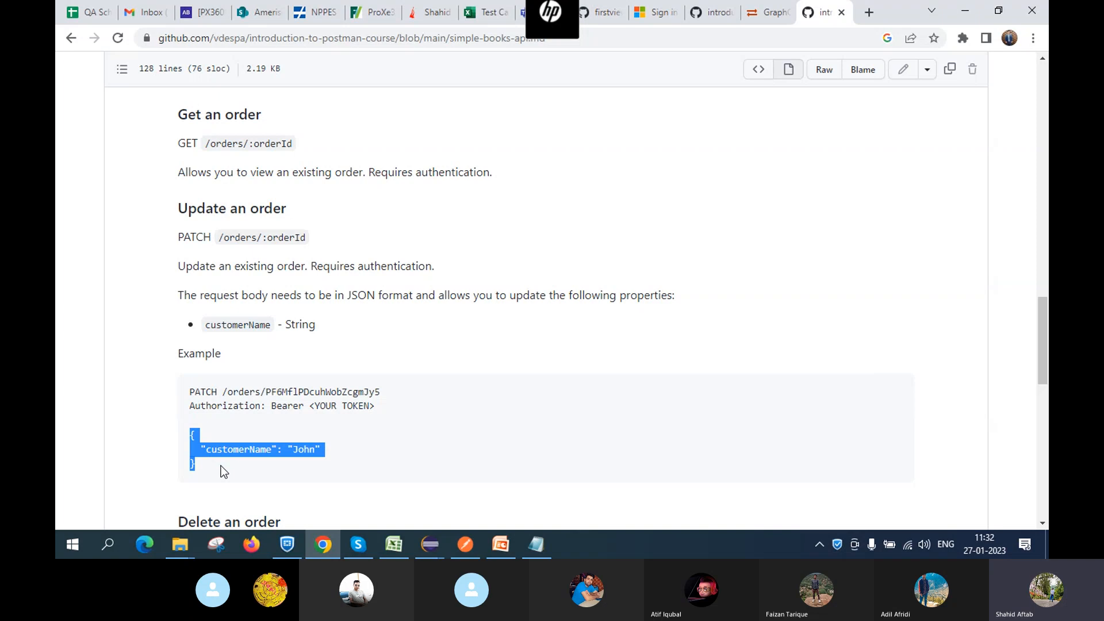
key(alt+Tab)
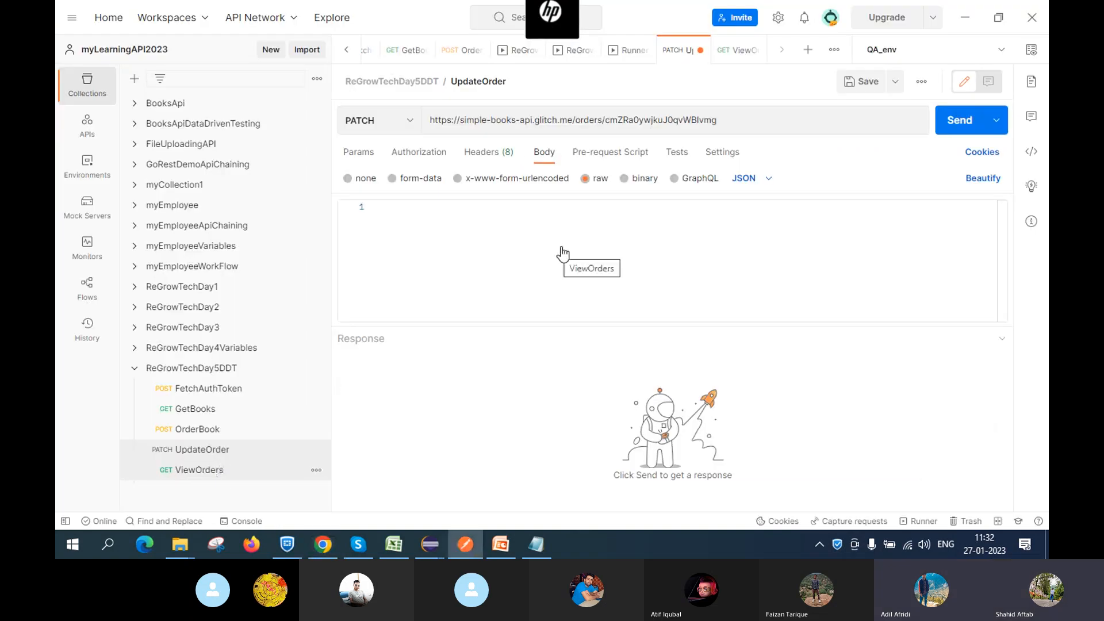
click(492, 233)
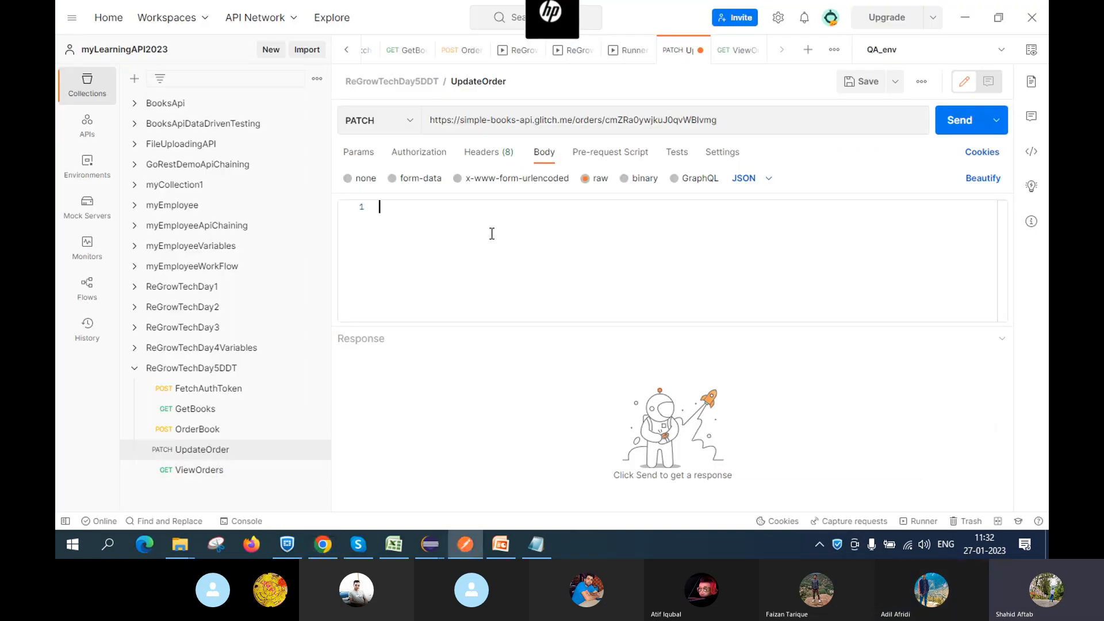
key(ctrl+v)
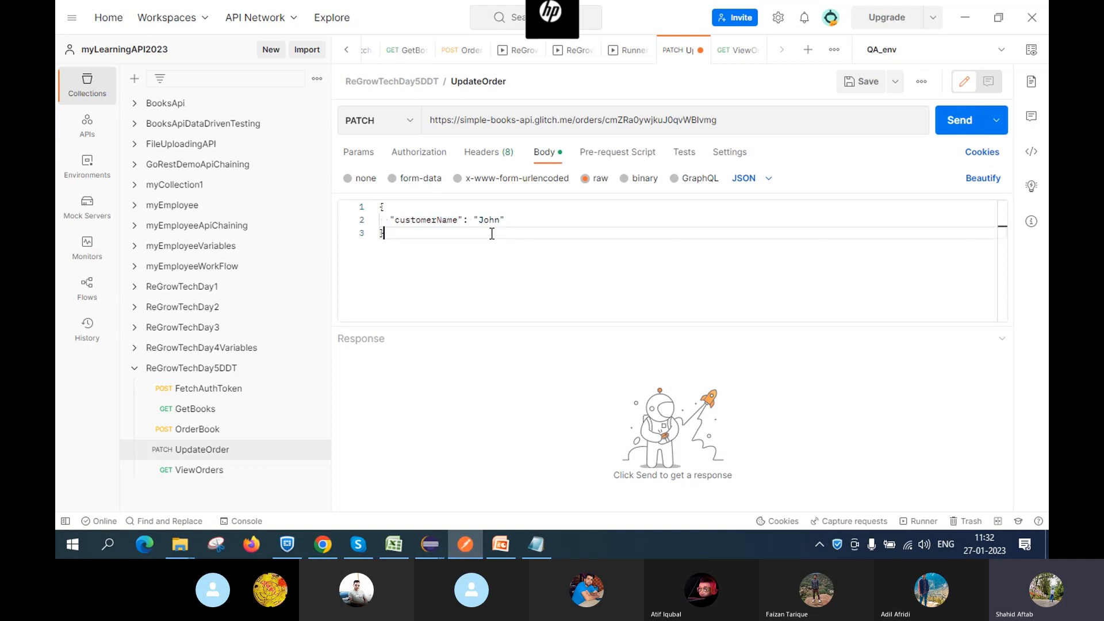
click(501, 219)
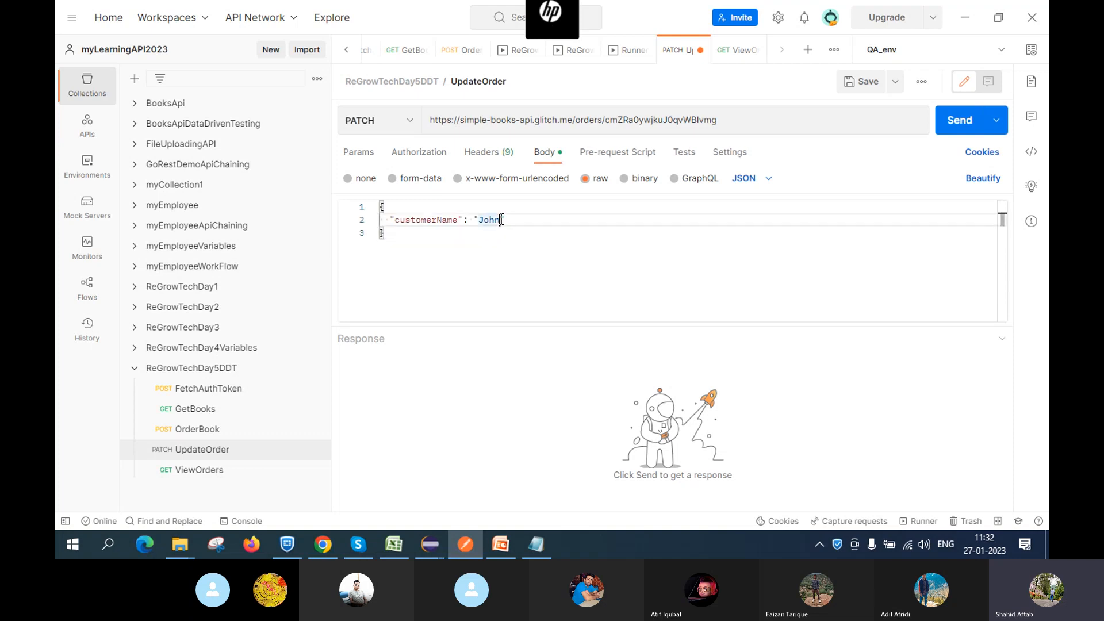
key(BackSpace)
key(BackSpace)
key(BackSpace)
key(BackSpace)
text(Shahid)
click(751, 115)
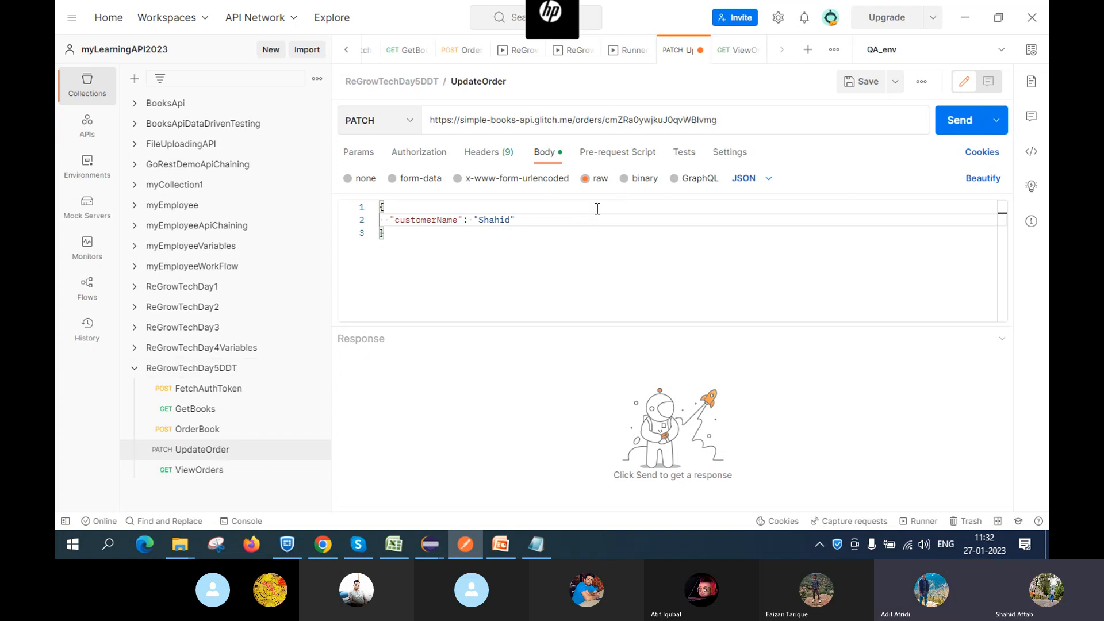
click(220, 473)
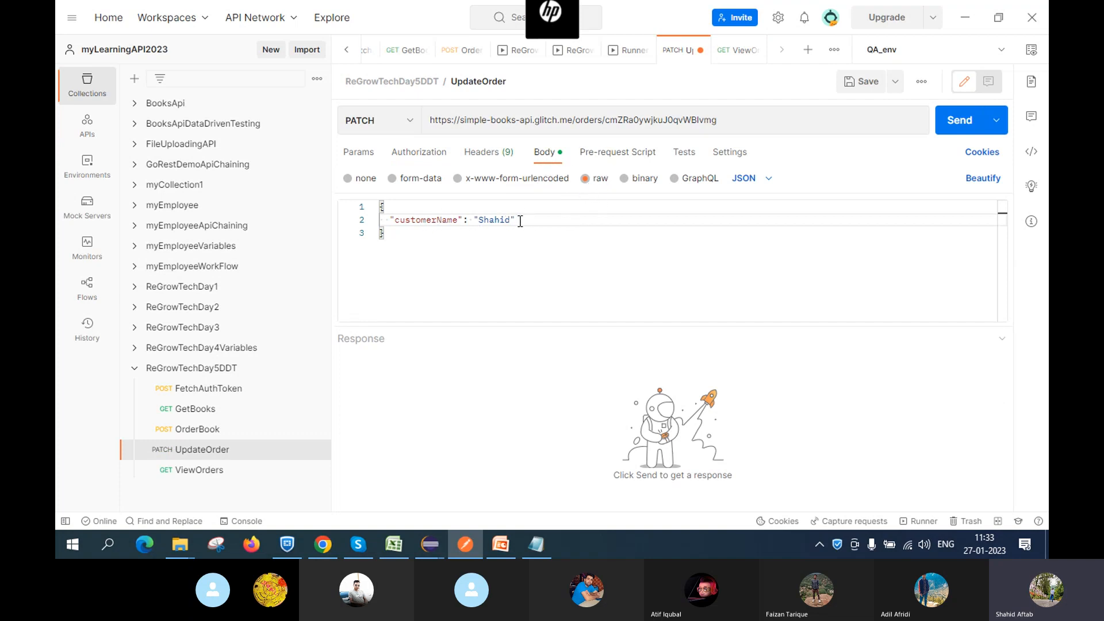
Give UpdateOrder Bearer Token authorization, save it, and send the PATCH for 204 No Content
click(856, 81)
click(410, 157)
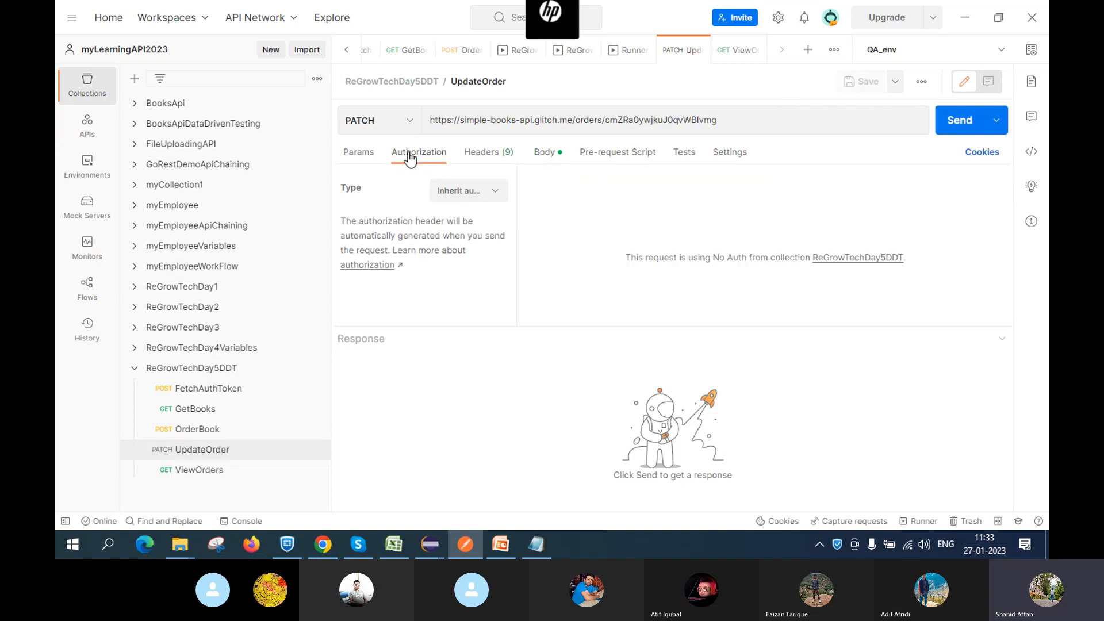
click(476, 190)
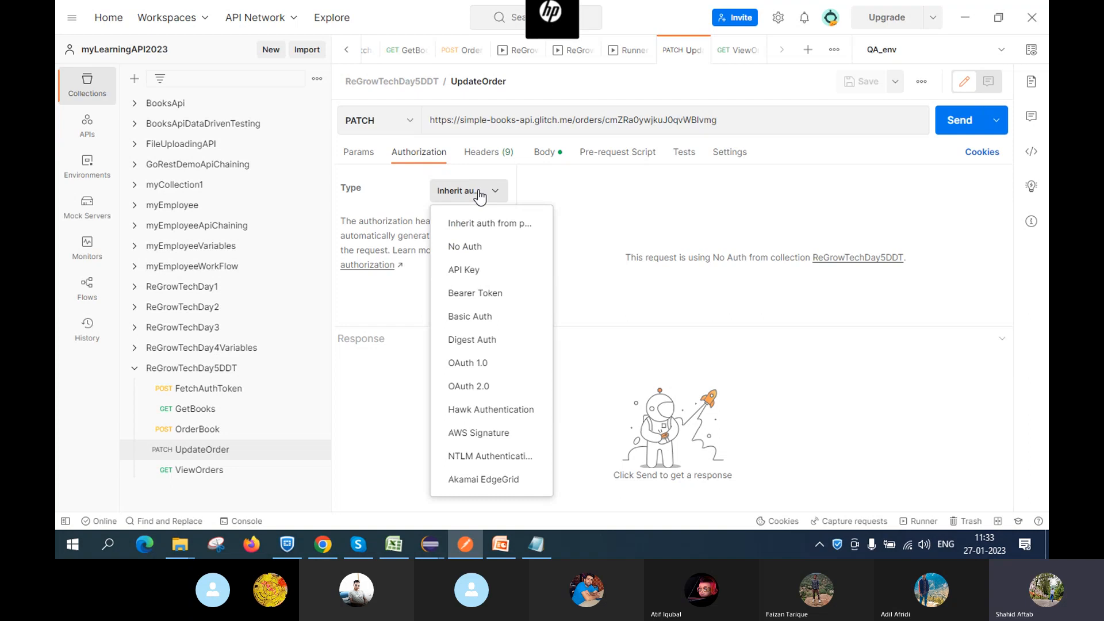
click(487, 294)
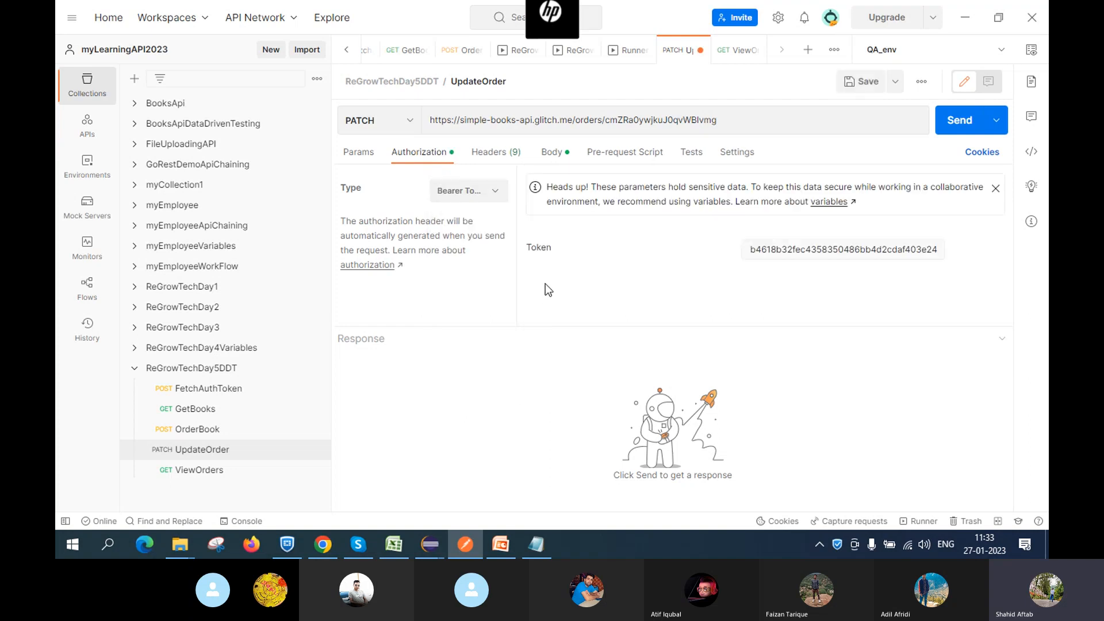
click(784, 285)
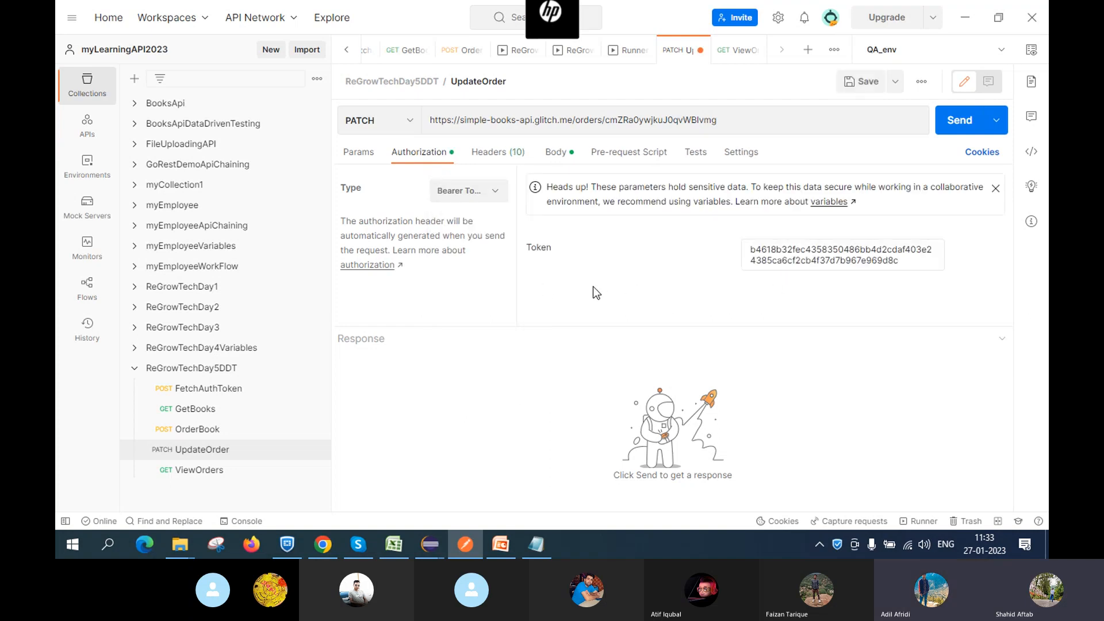
click(860, 81)
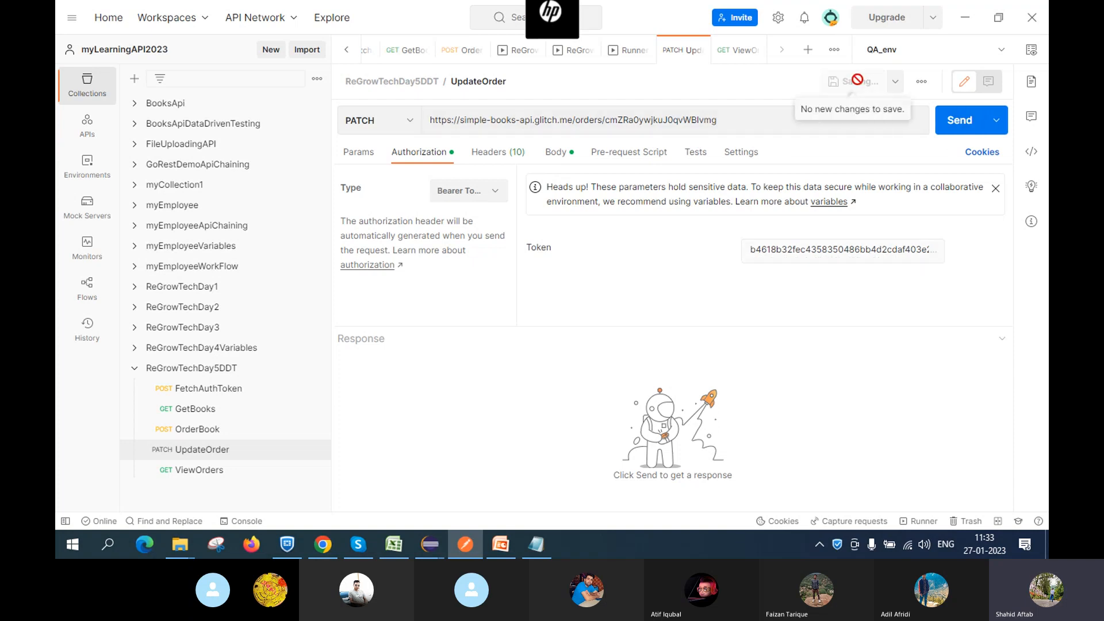
click(953, 130)
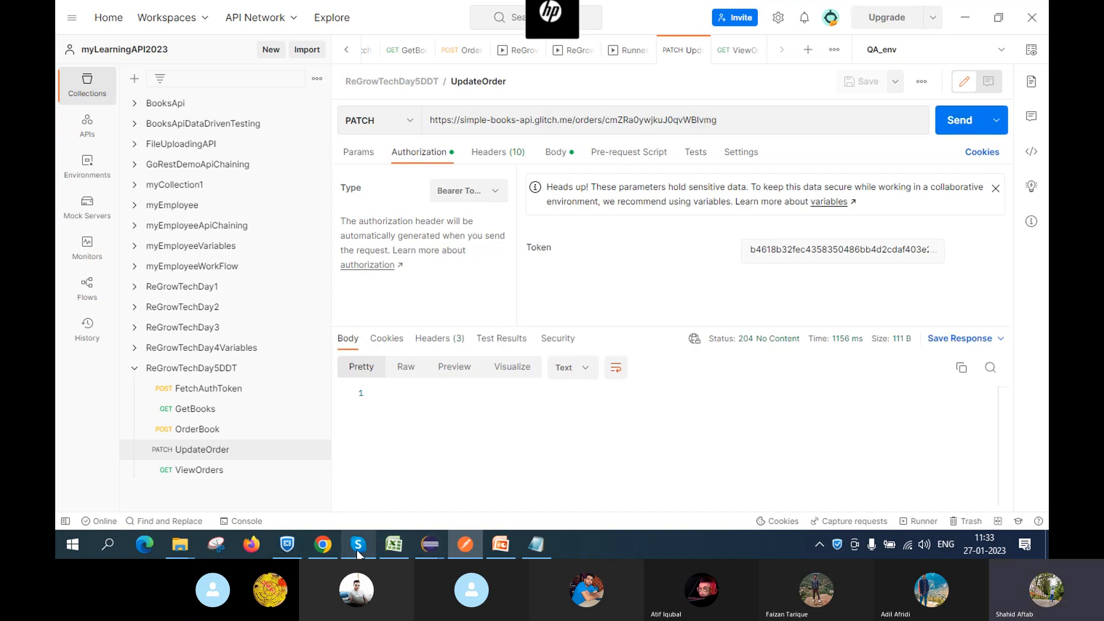
Review the 'Update an order' section in the GitHub docs, then return to UpdateOrder
mouse_move(312, 547)
click(300, 478)
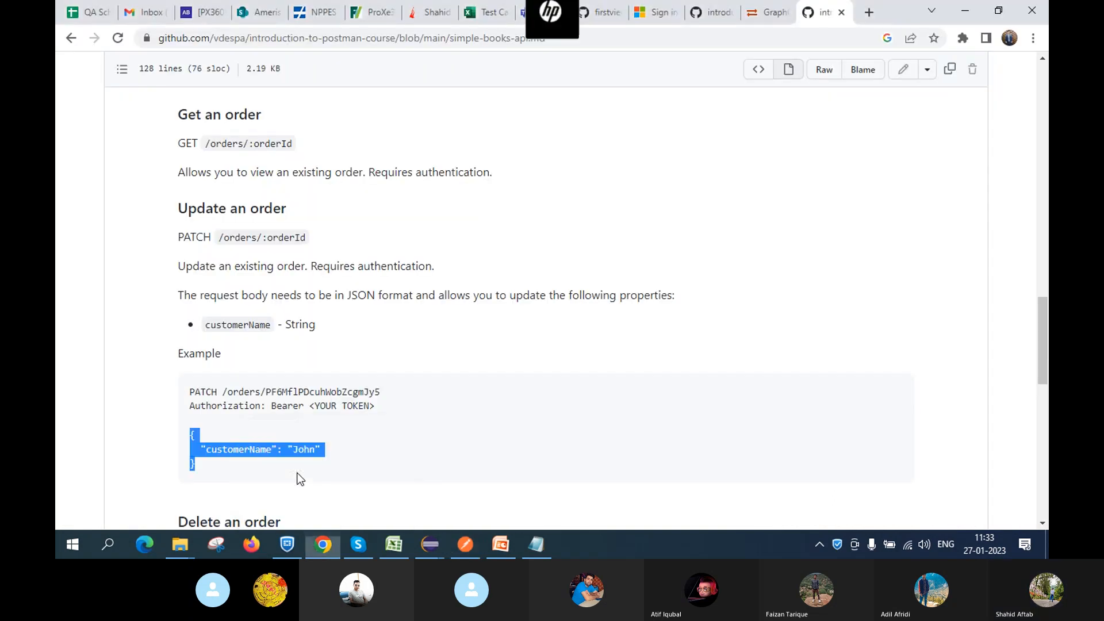
scroll(299, 479, down, 3)
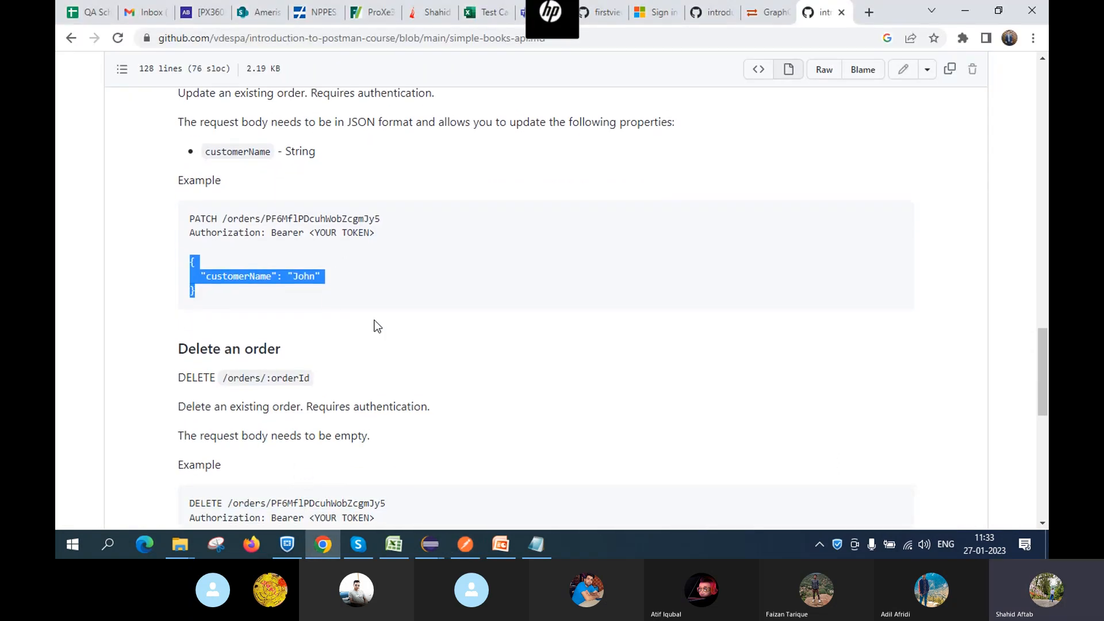
scroll(467, 337, up, 2)
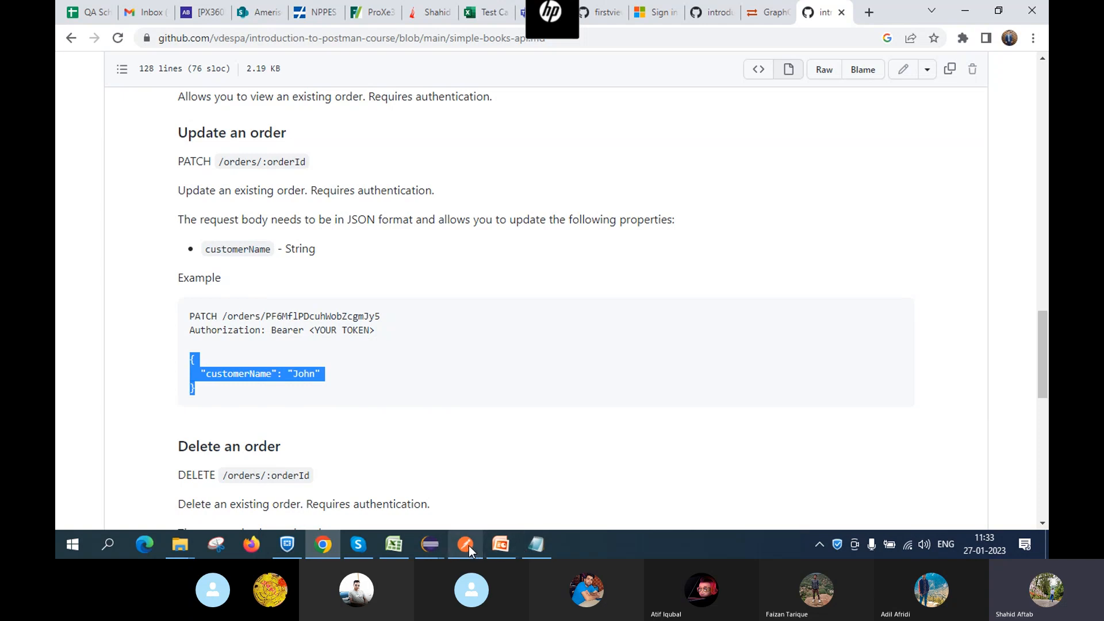
mouse_move(468, 546)
click(478, 485)
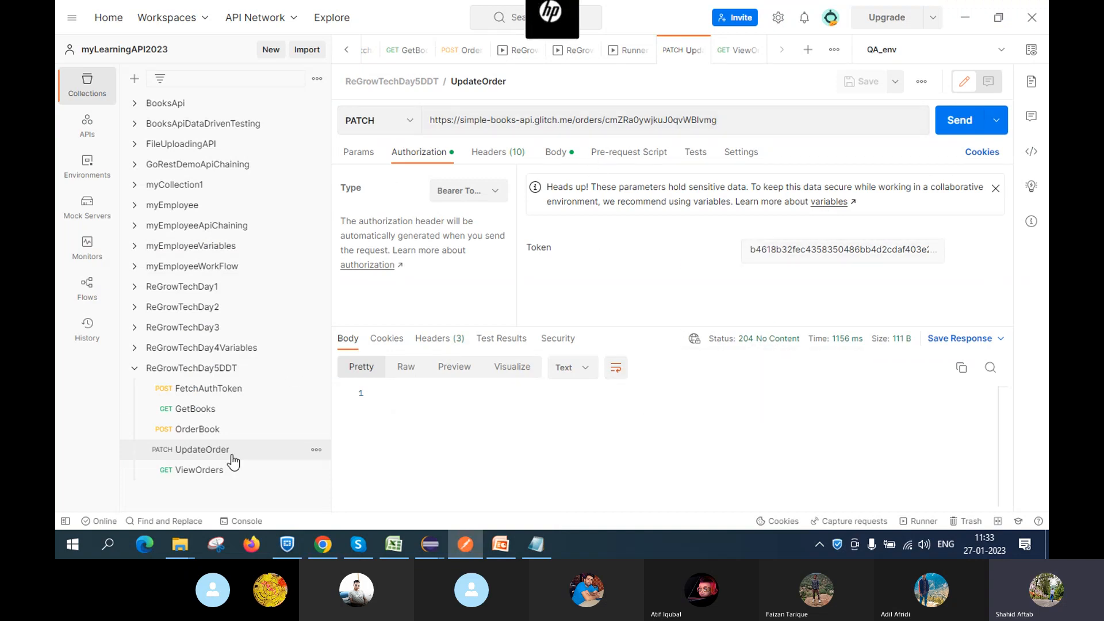
Resend ViewOrders to confirm customerName now reads Shahid, glancing at the Delete docs
click(200, 476)
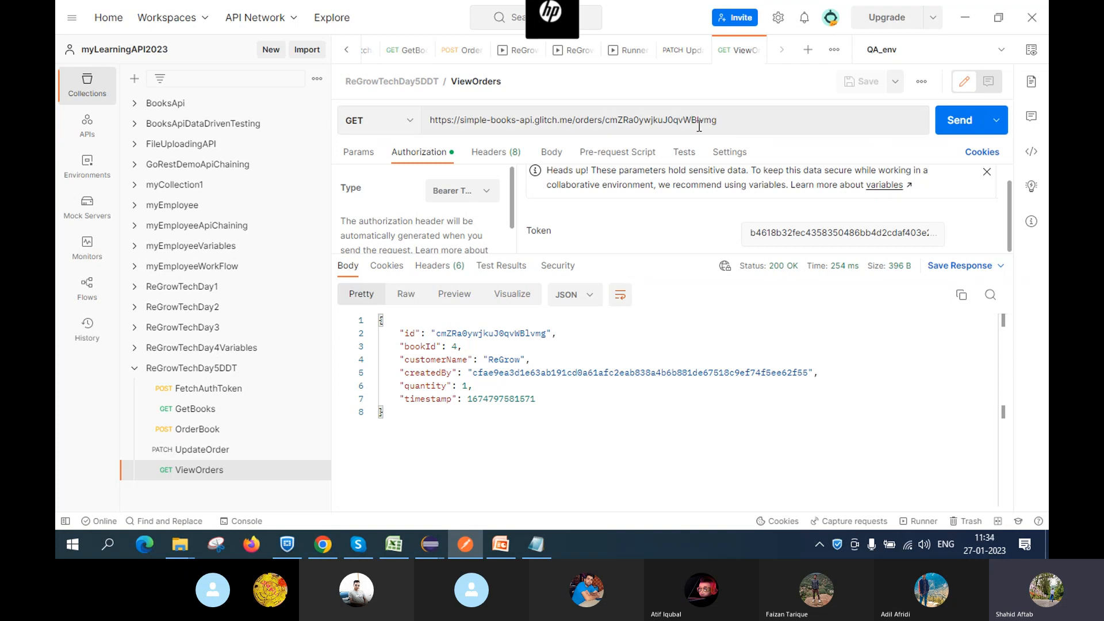
click(959, 132)
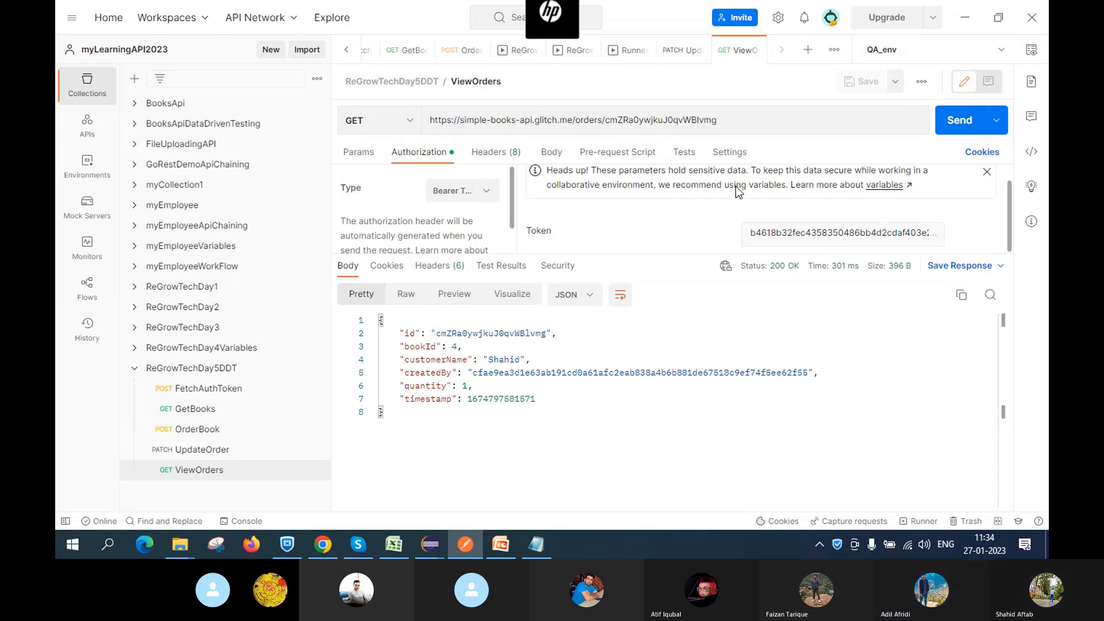
click(317, 549)
scroll(259, 368, down, 3)
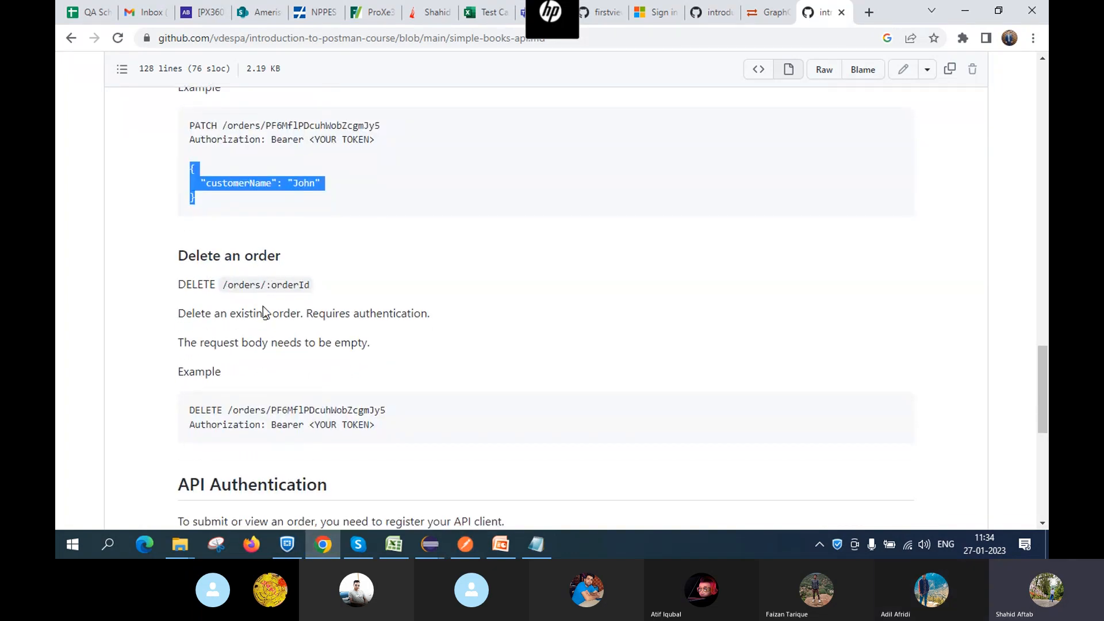
click(323, 549)
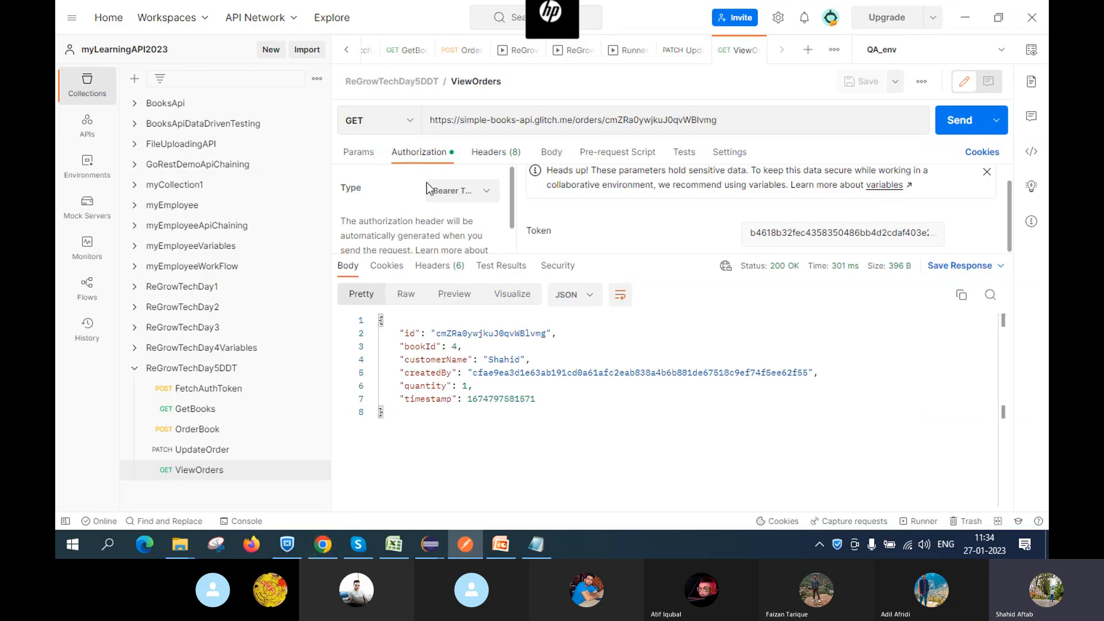
Save and send ViewOrders as DELETE to remove the order (204), then set it back to GET
click(387, 126)
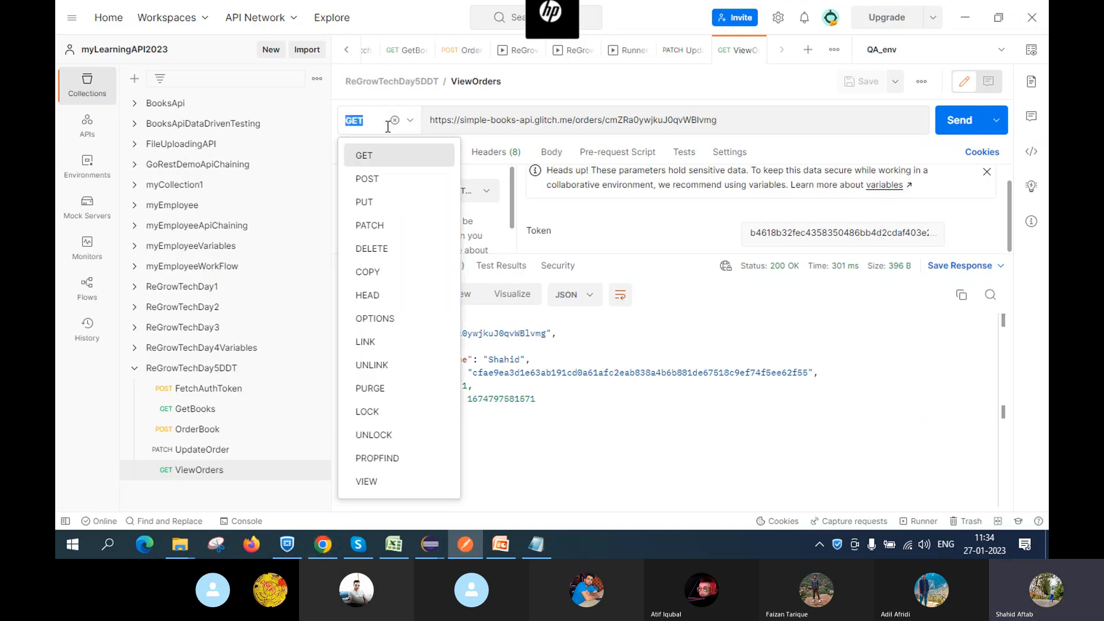
click(382, 250)
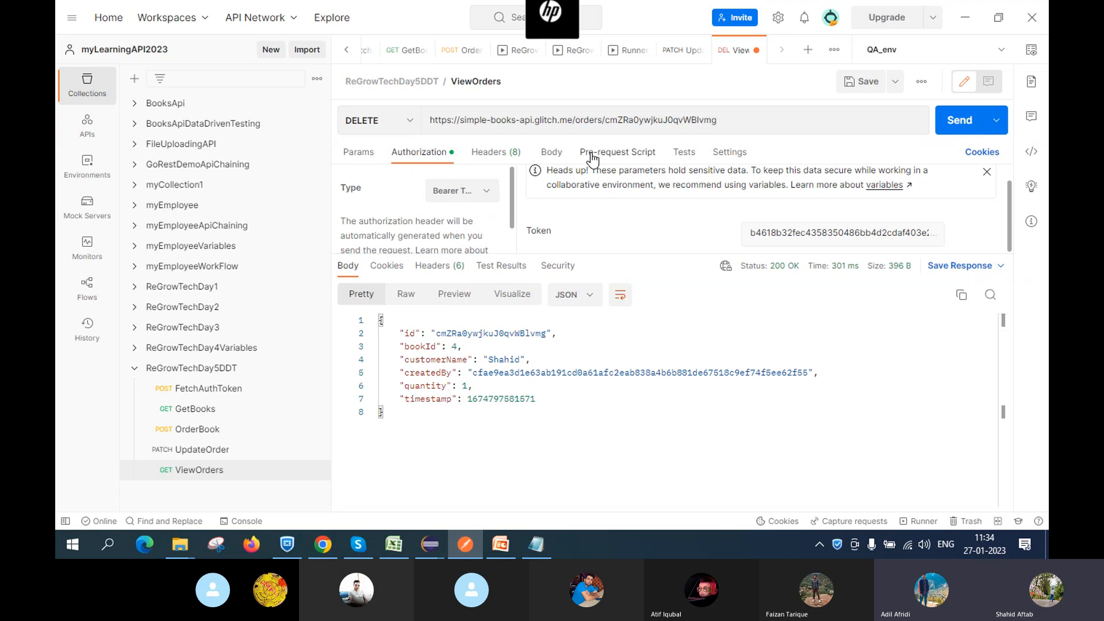
triple_click(733, 119)
click(743, 123)
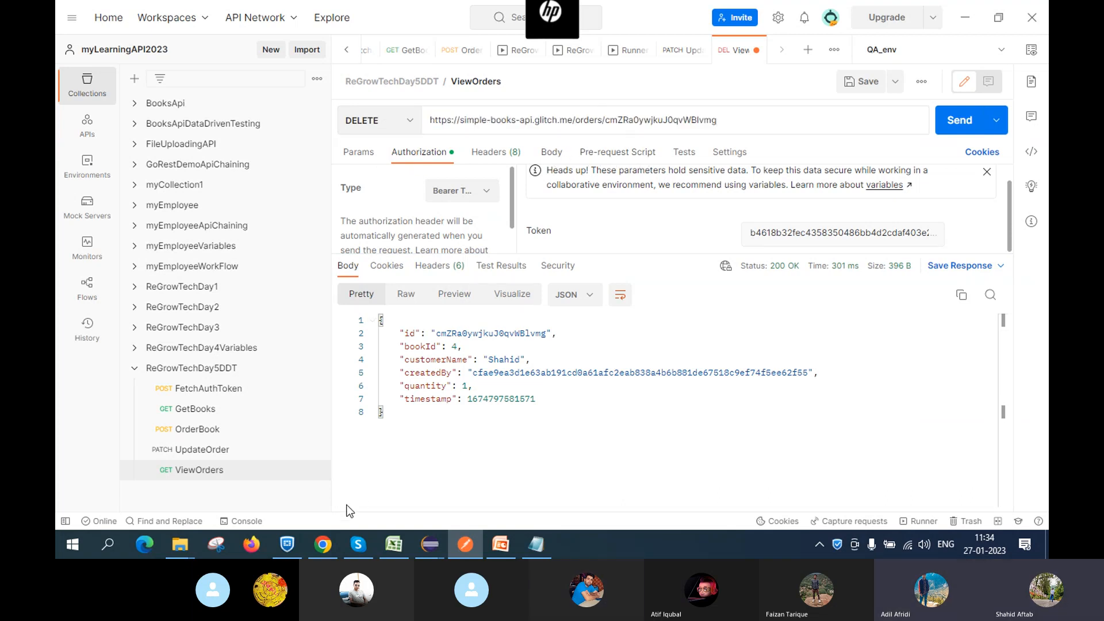
click(323, 544)
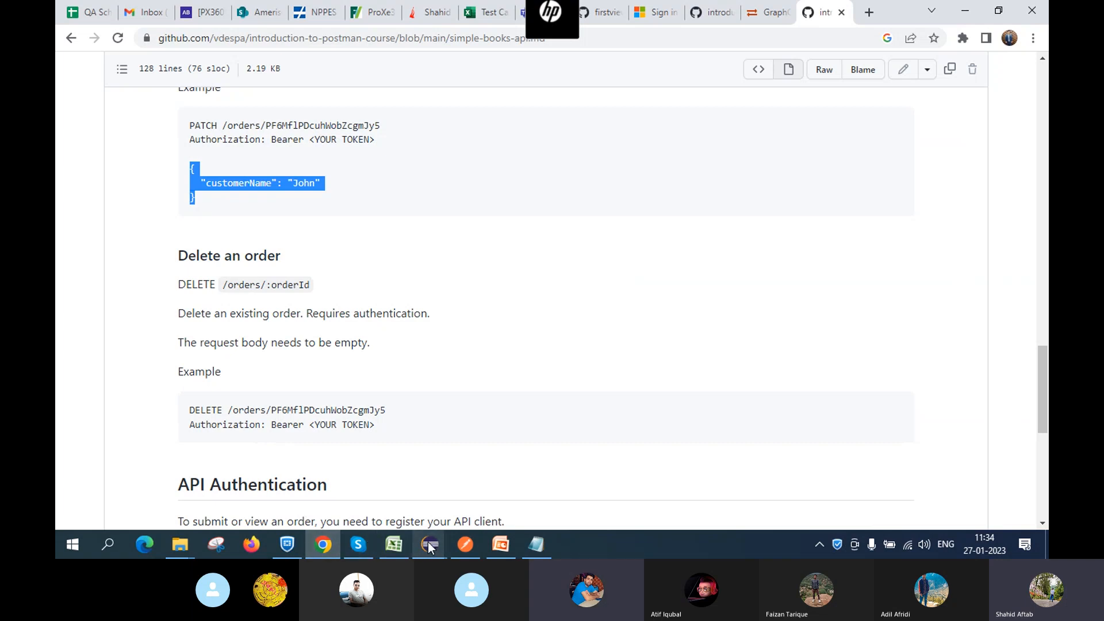
mouse_move(430, 546)
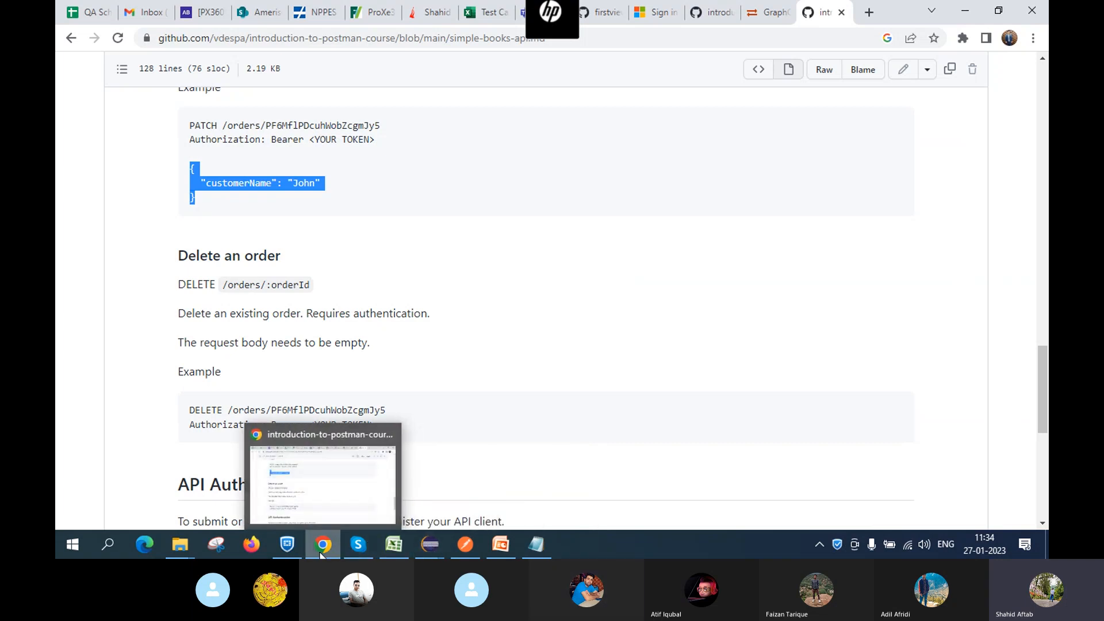
click(454, 516)
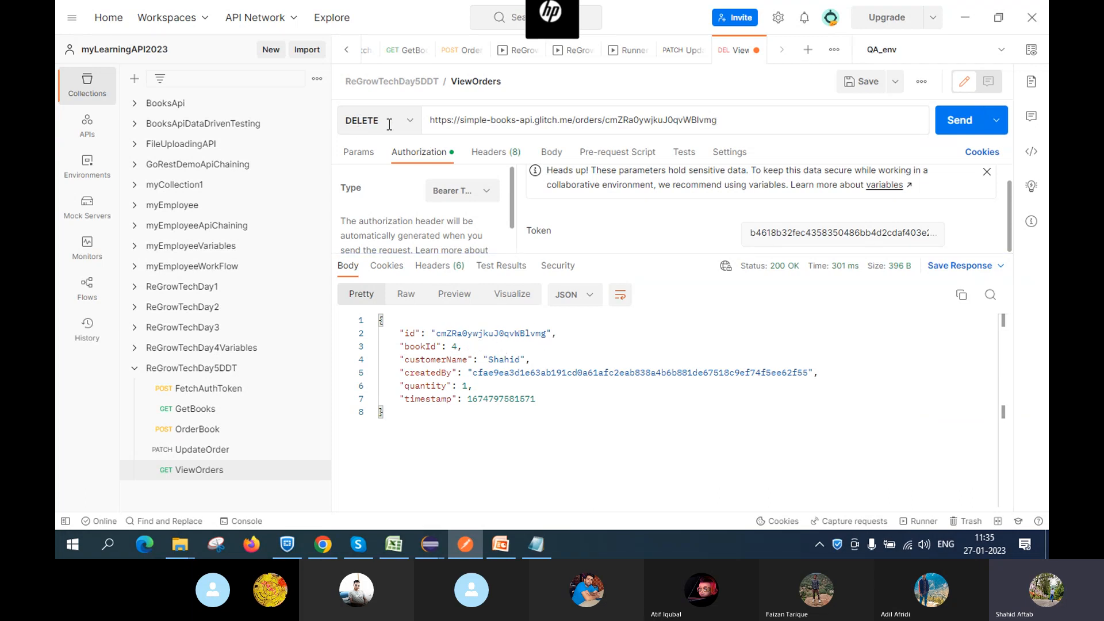
click(870, 92)
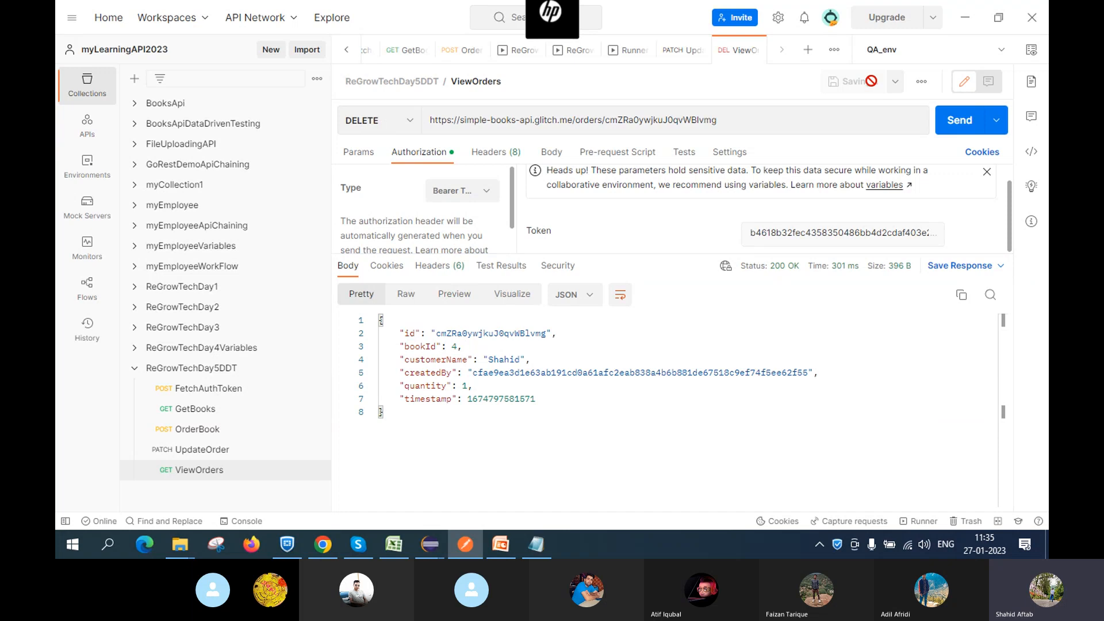
click(959, 122)
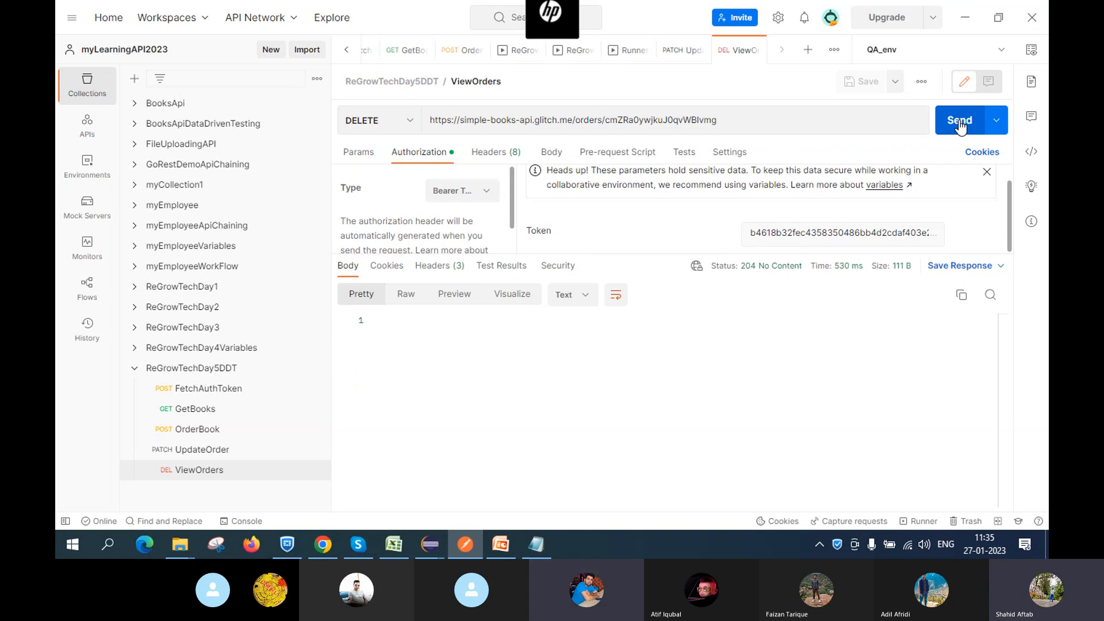
click(412, 122)
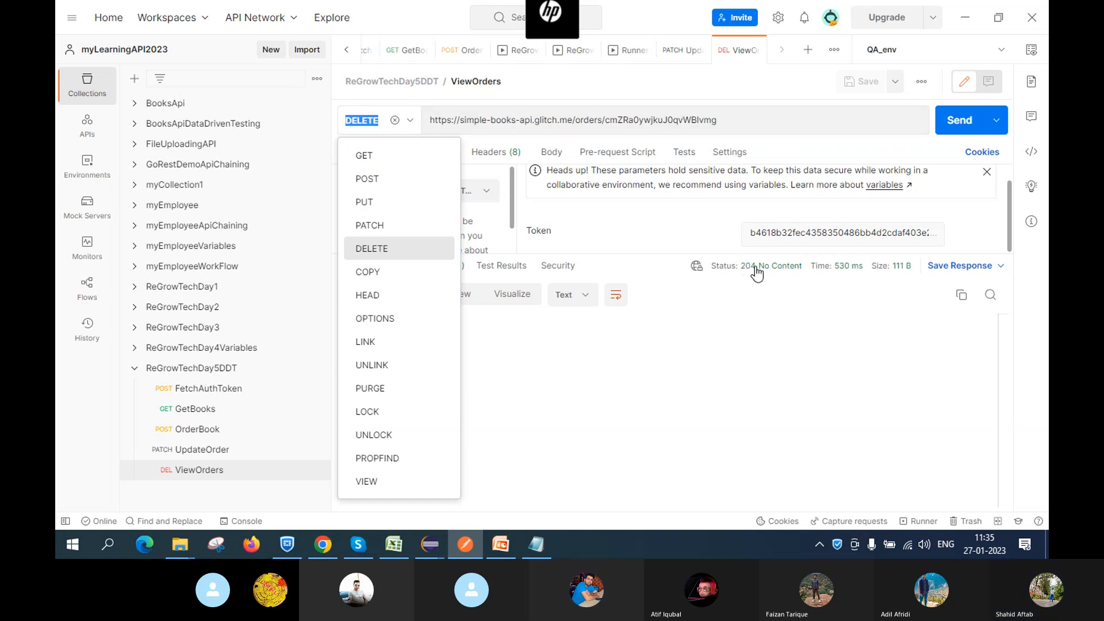
click(370, 158)
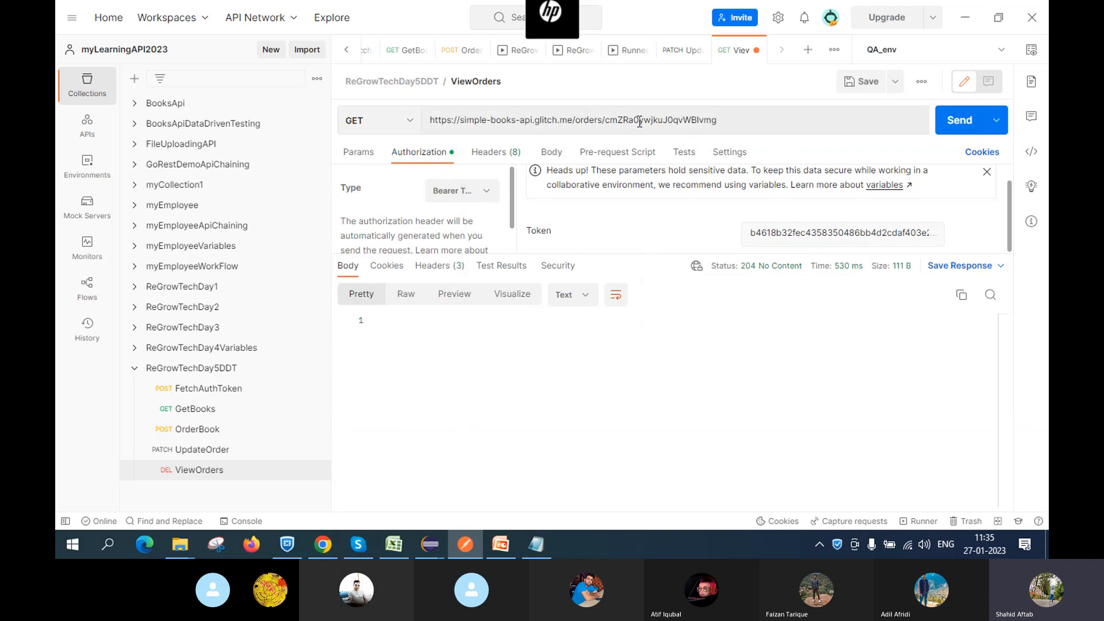
Save ViewOrders as GET and resend it, getting 404 Not Found for the deleted order
click(789, 112)
click(856, 81)
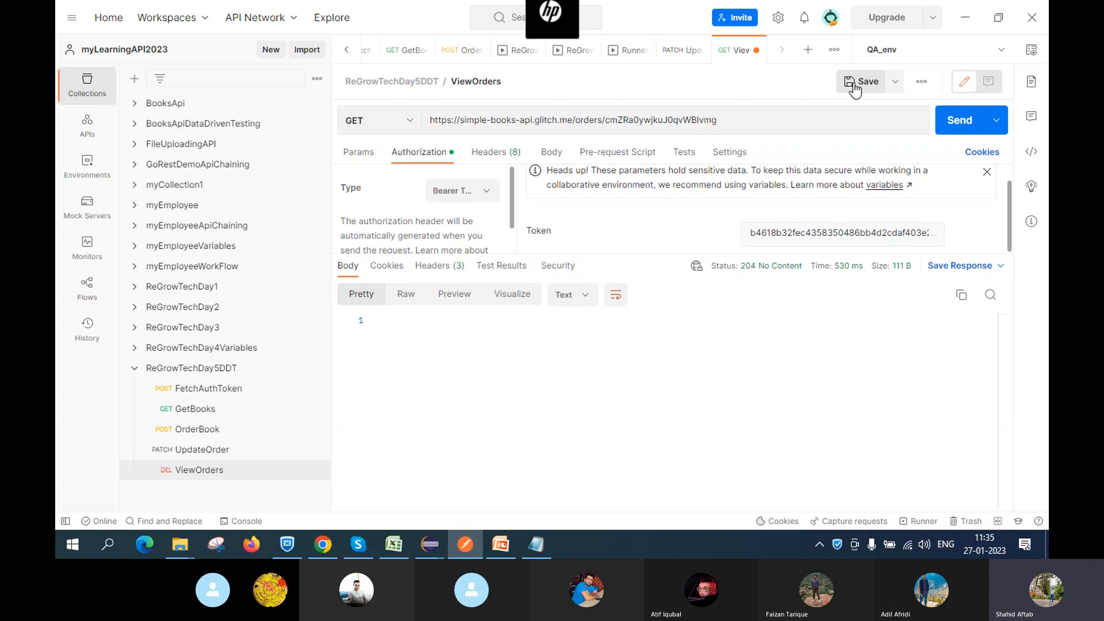
click(951, 128)
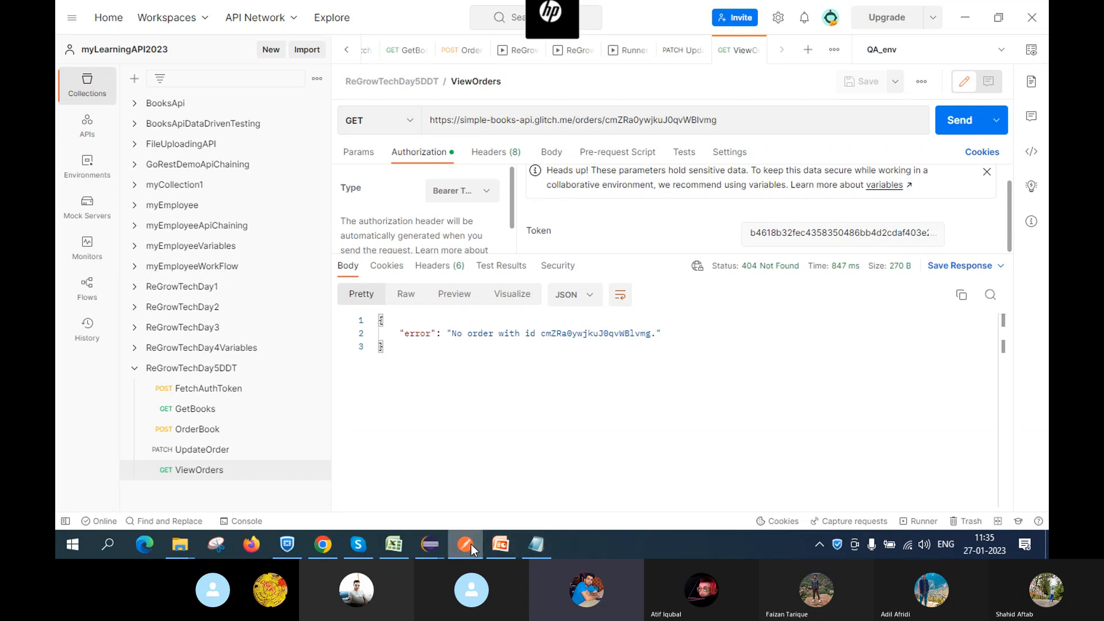
mouse_move(472, 549)
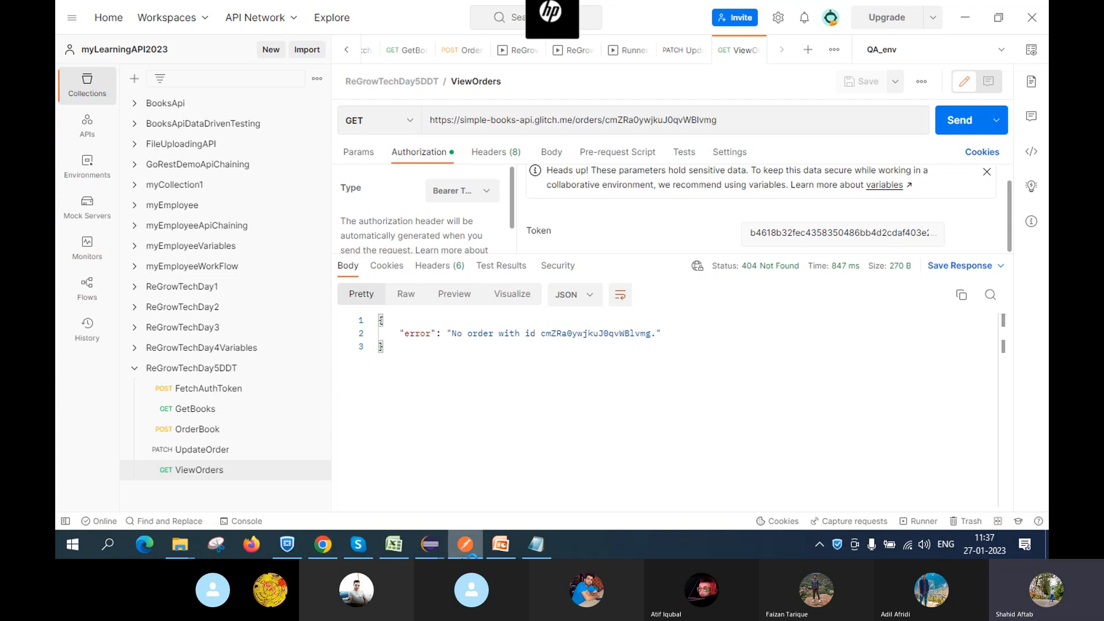
Switch to the Skype call window for the API testing session
click(357, 545)
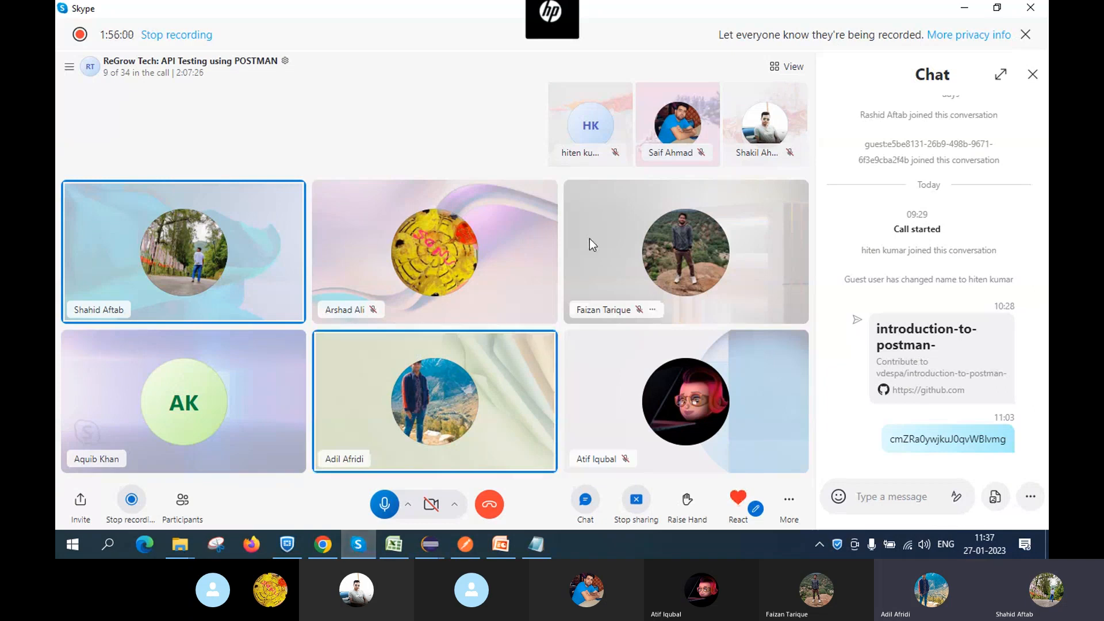
Dismiss the Skype chat panel, leaving the participant video grid full-window
click(1032, 79)
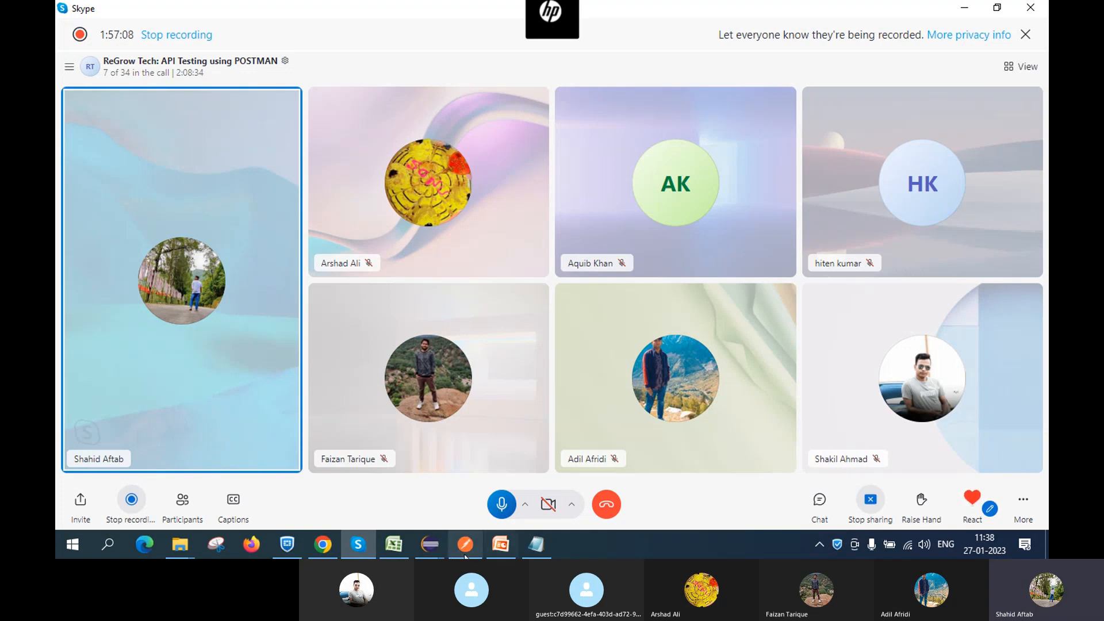
Return to Postman and open the OrderBook POST request in ReGrowTechDay5DDT
mouse_move(467, 550)
click(457, 436)
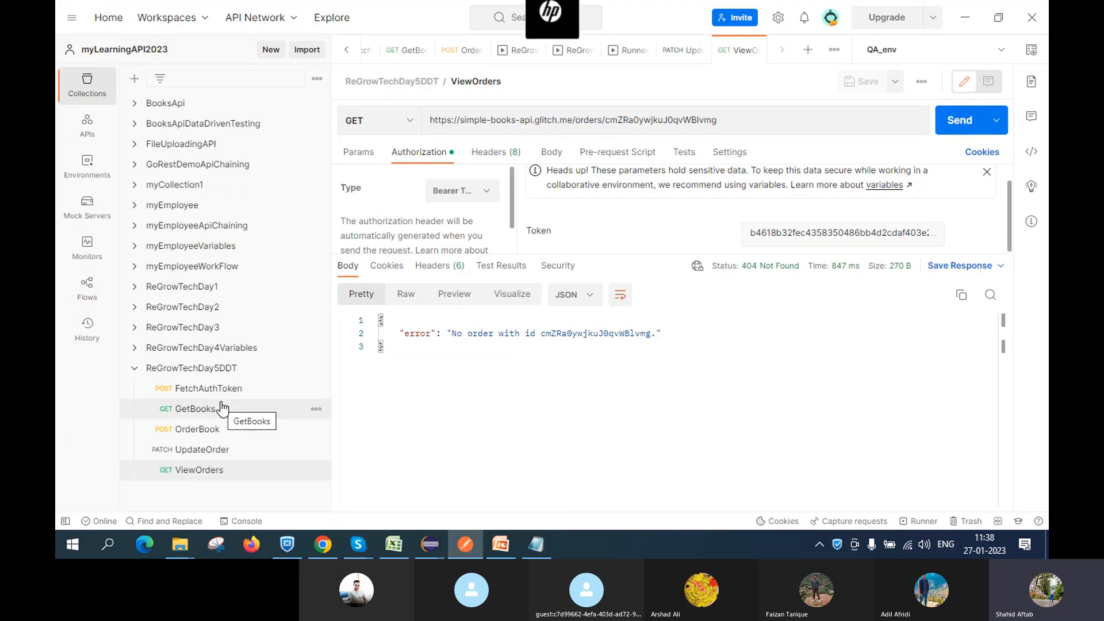
click(208, 431)
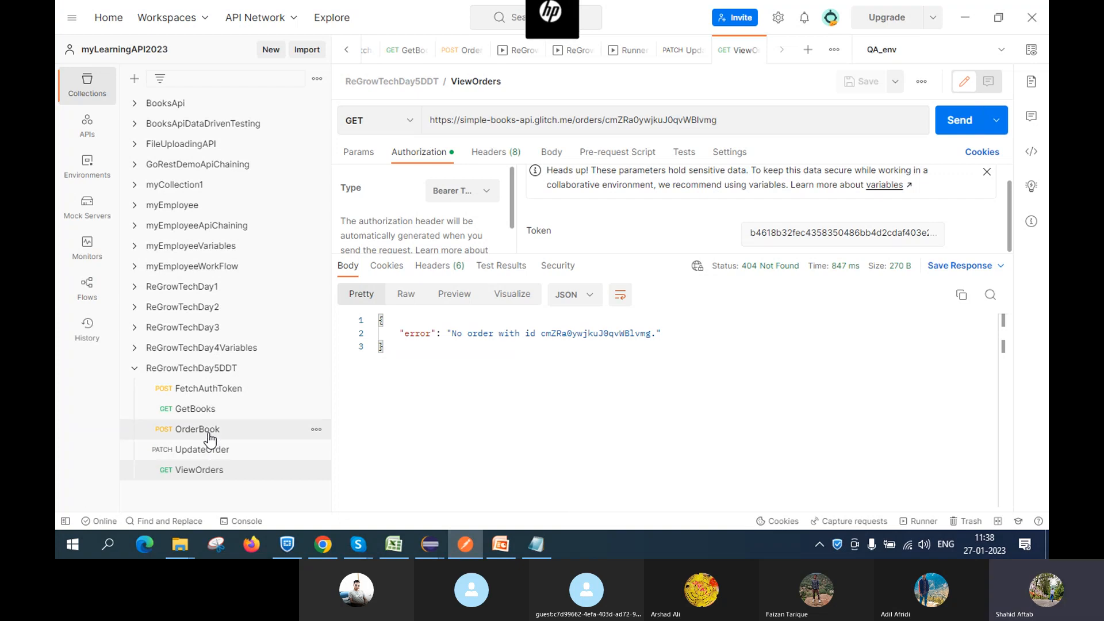